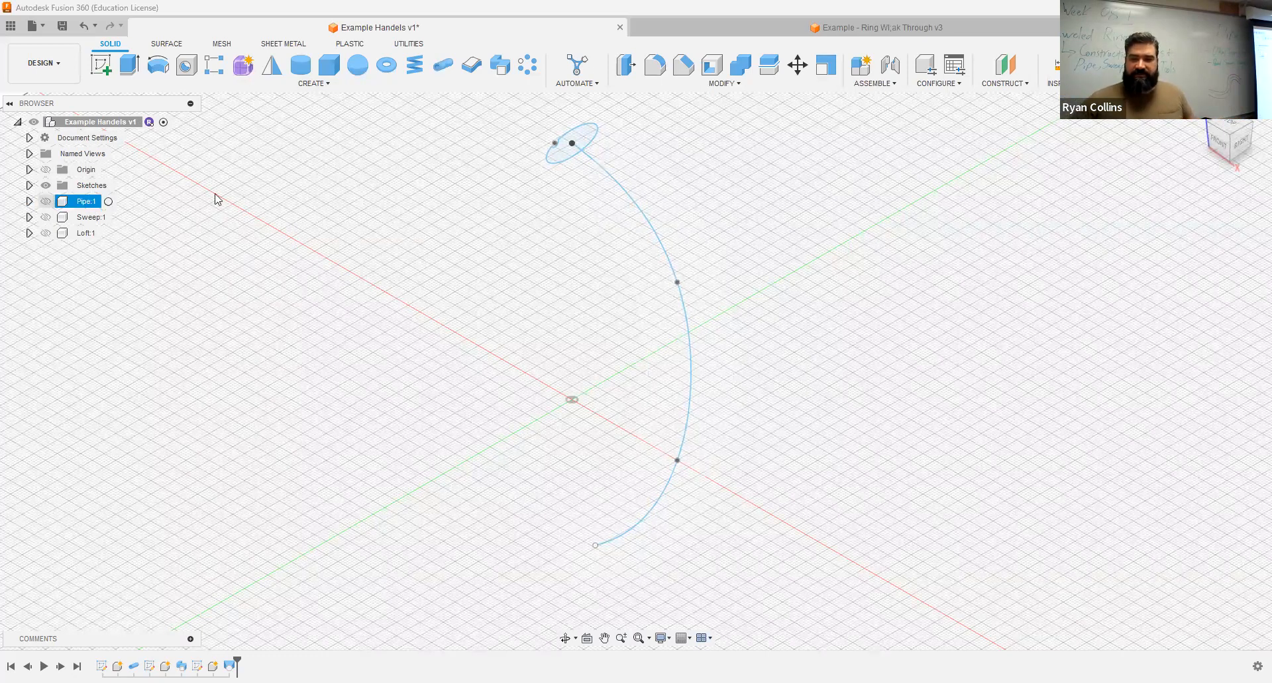
Step: Select the spline path and show the Pipe component built along it
left_click(653, 229)
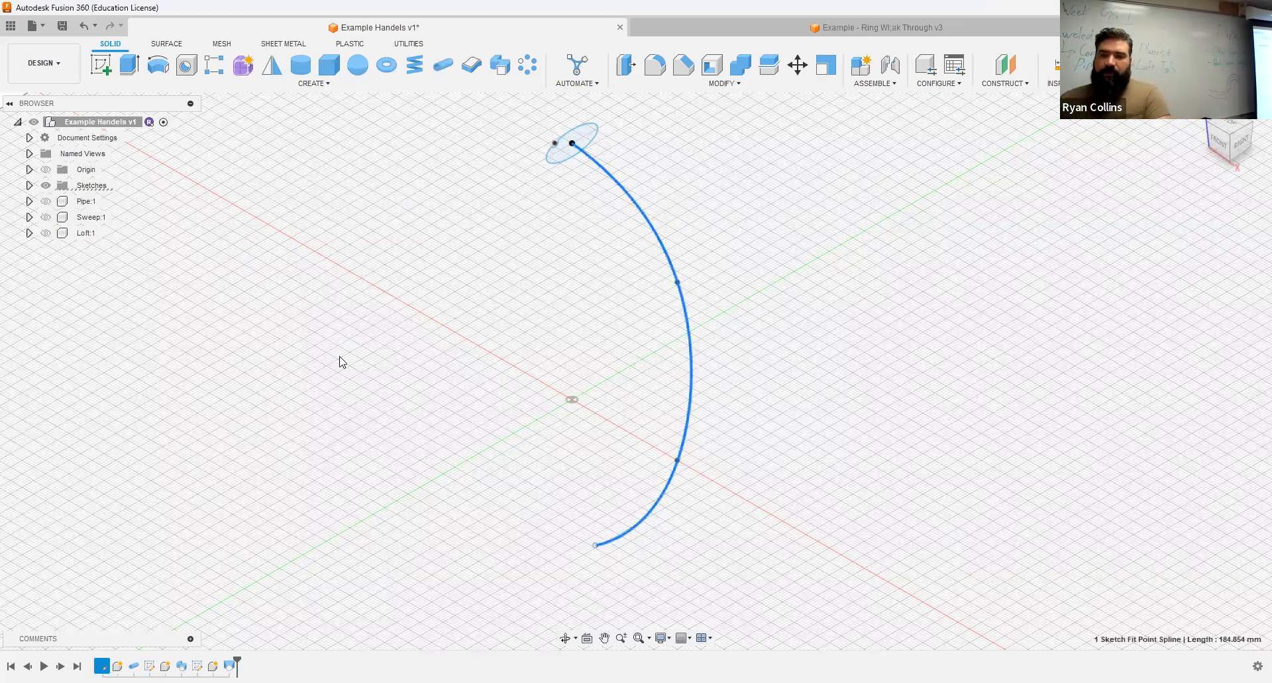
middle_click_drag(394, 336, 494, 323, "shift")
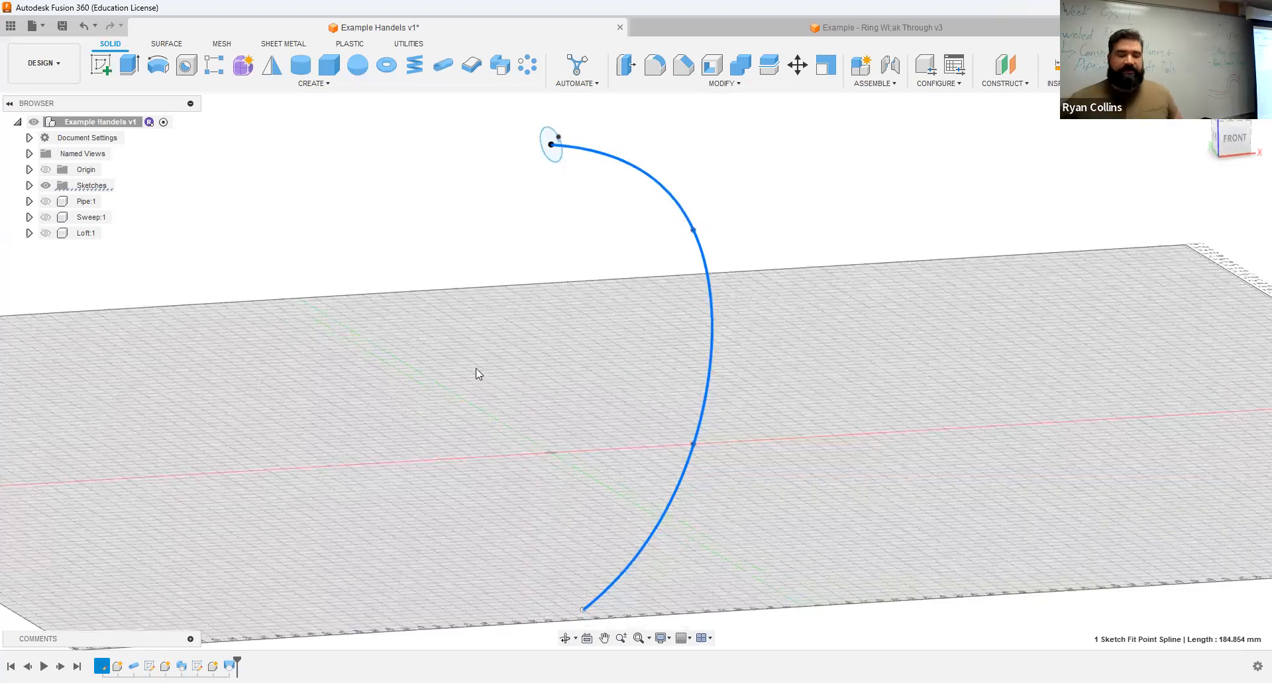
middle_click_drag(468, 406, 479, 359)
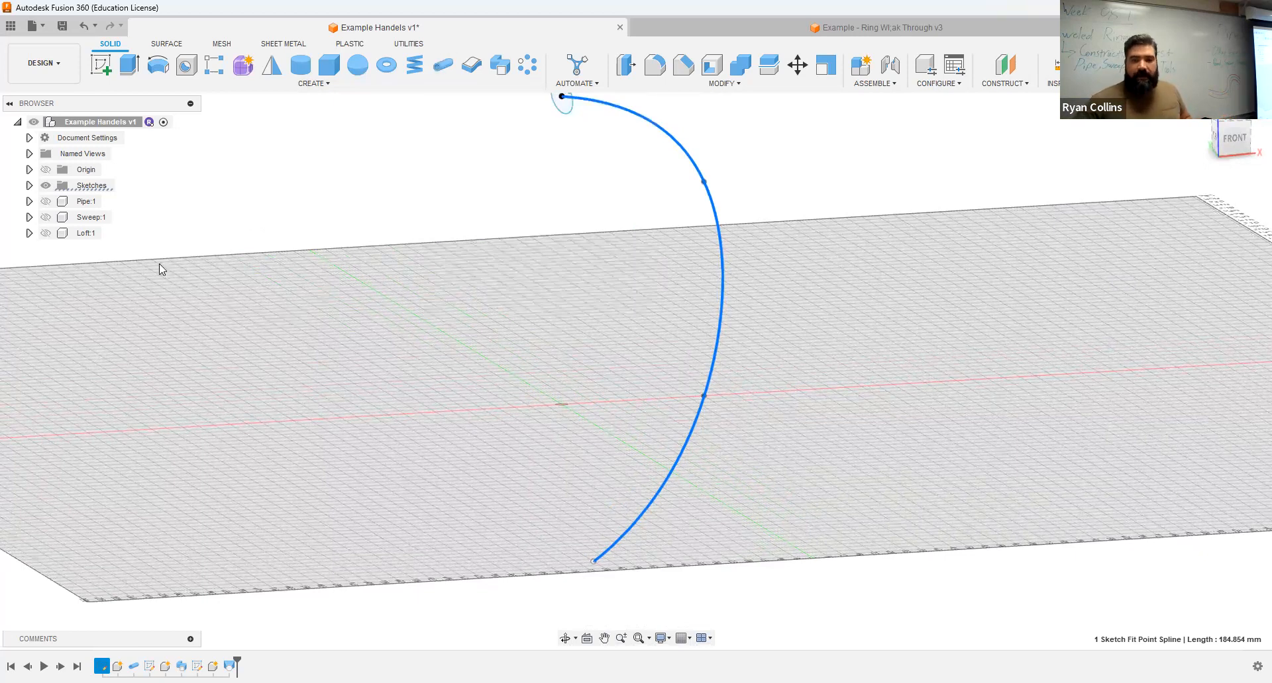
left_click(45, 201)
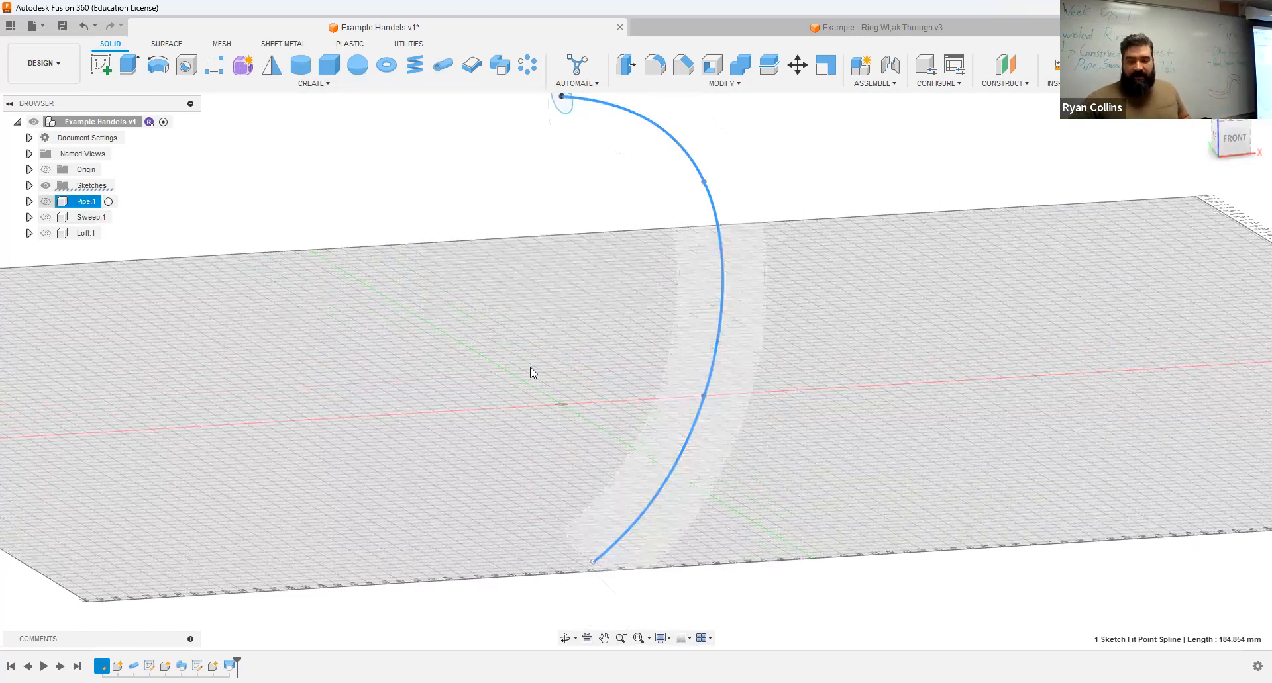
scroll(539, 338, "down", 2)
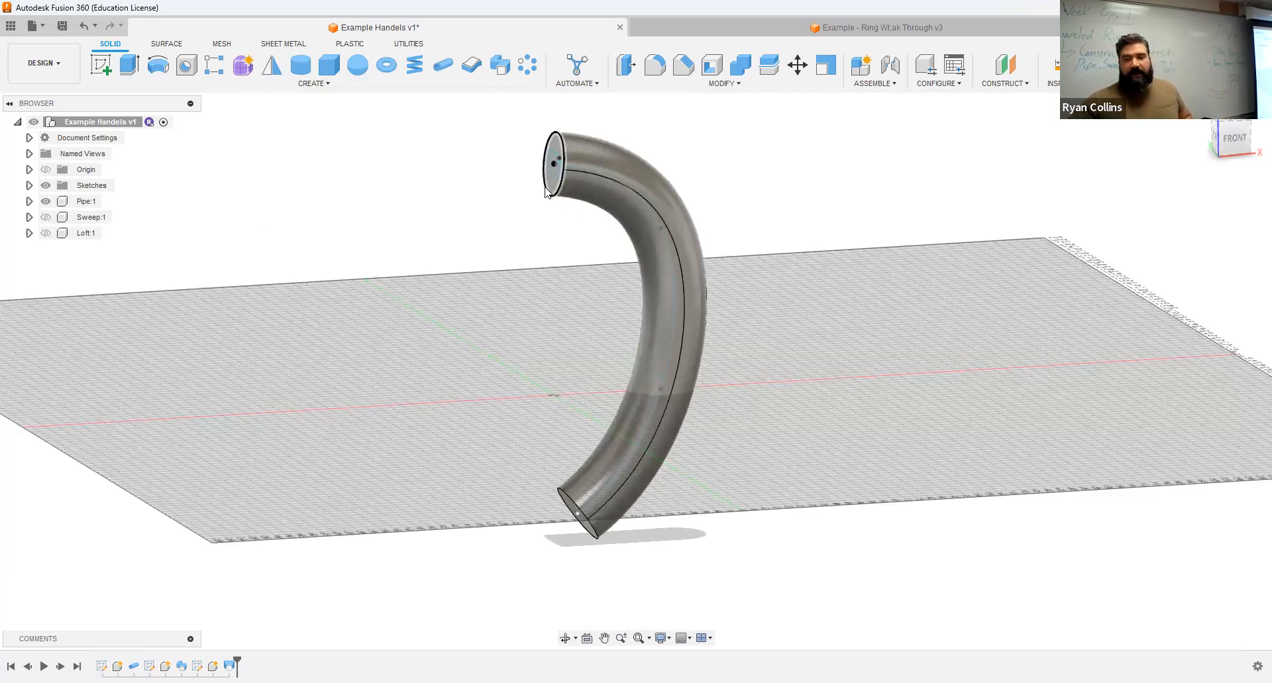
Step: Examine both ends of the pipe from the front, checking how each end face sits relative to the spline path
scroll(585, 258, "up", 1)
scroll(585, 258, "up", 3)
left_click(1238, 138)
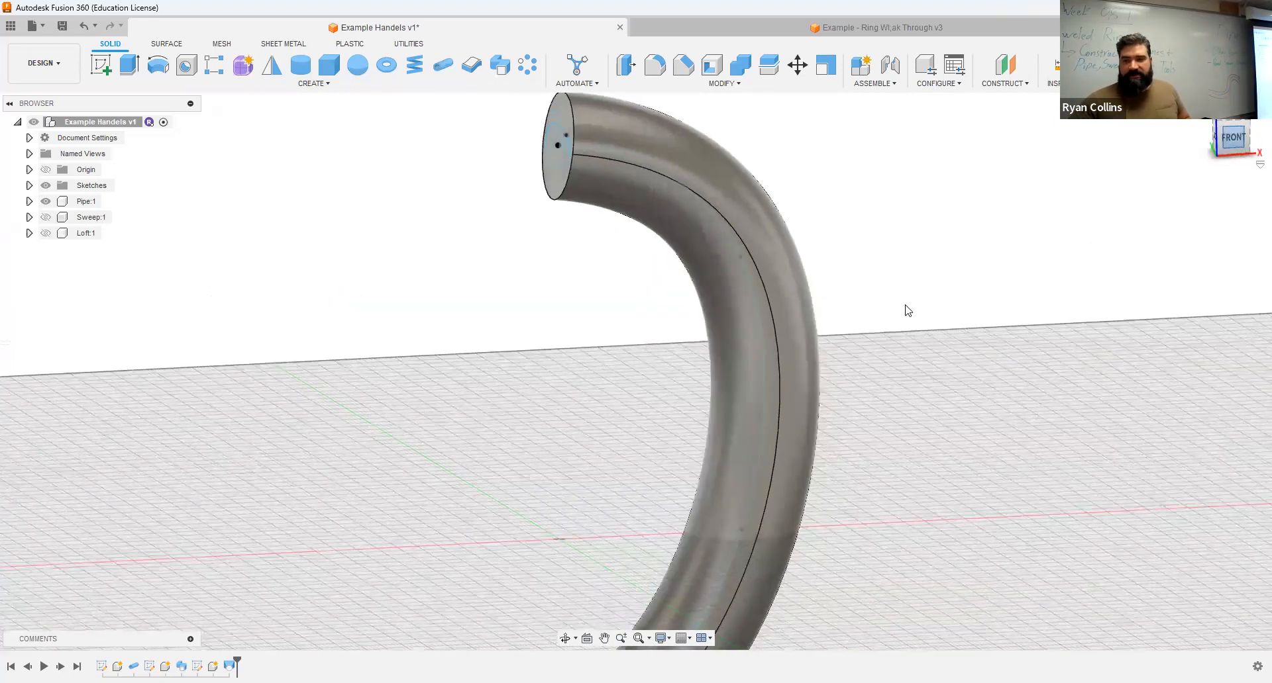
scroll(975, 403, "down", 4)
middle_click_drag(659, 234, 626, 190)
scroll(669, 192, "up", 5)
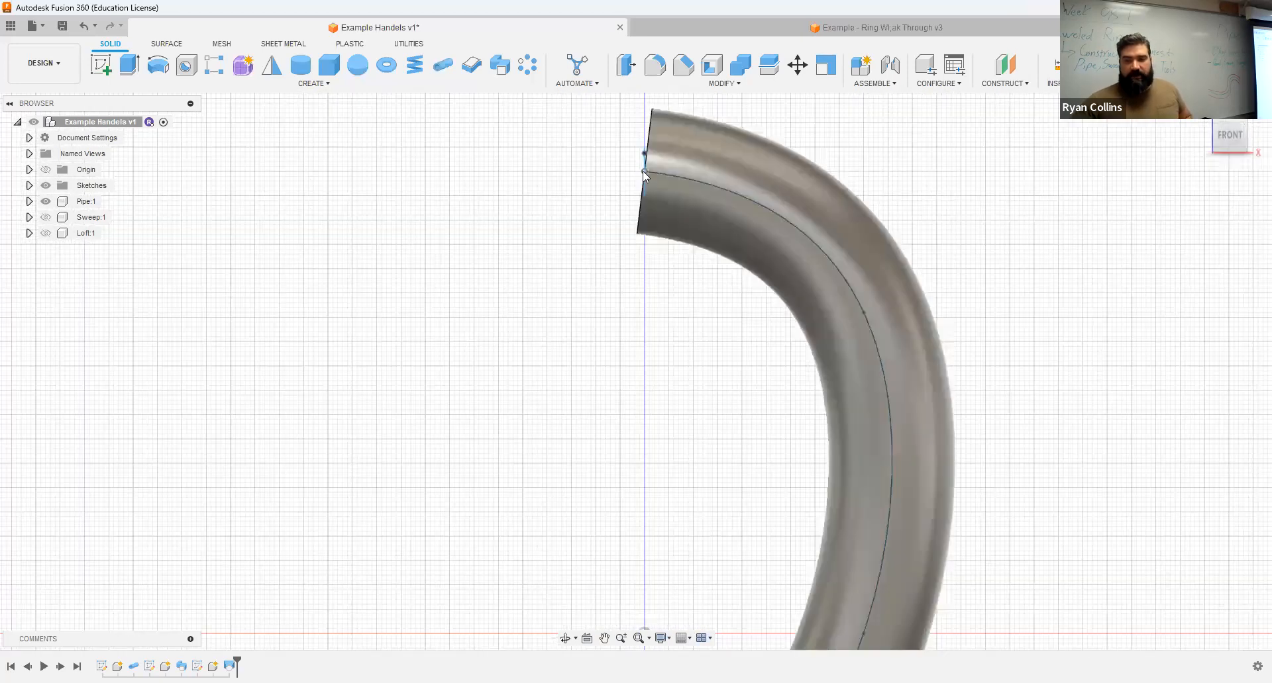
scroll(651, 174, "up", 3)
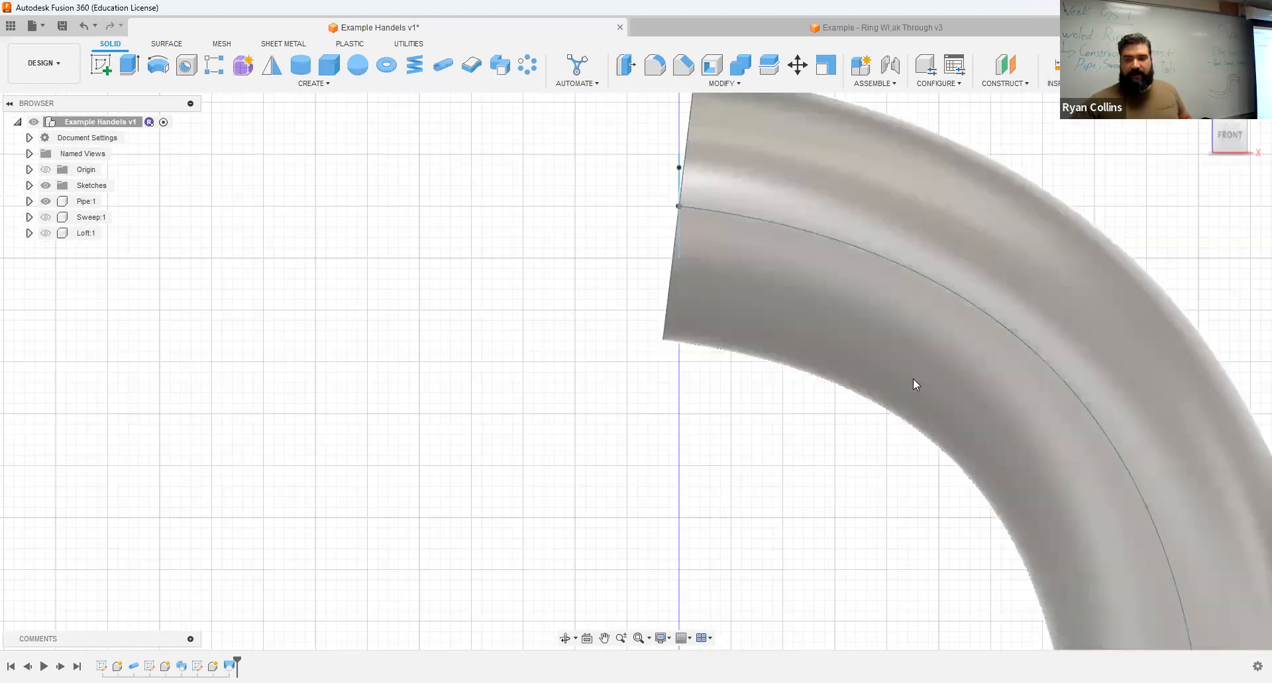
scroll(913, 379, "down", 3)
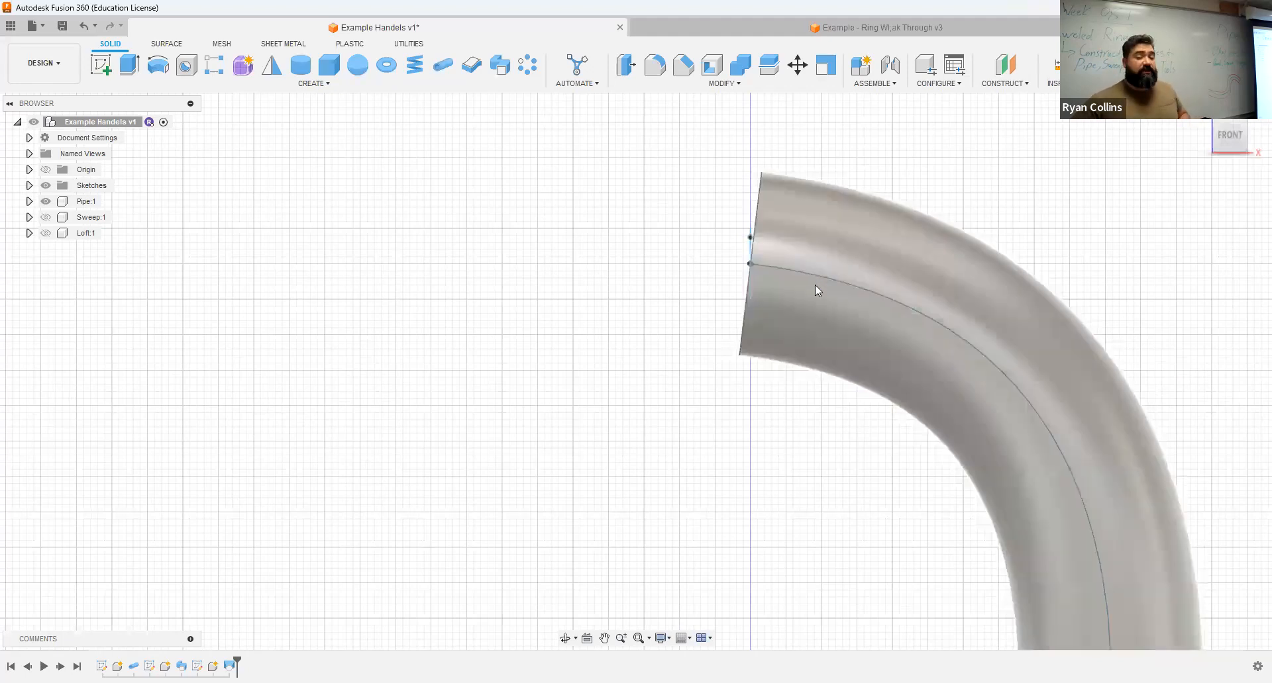
middle_click_drag(775, 319, 687, 185)
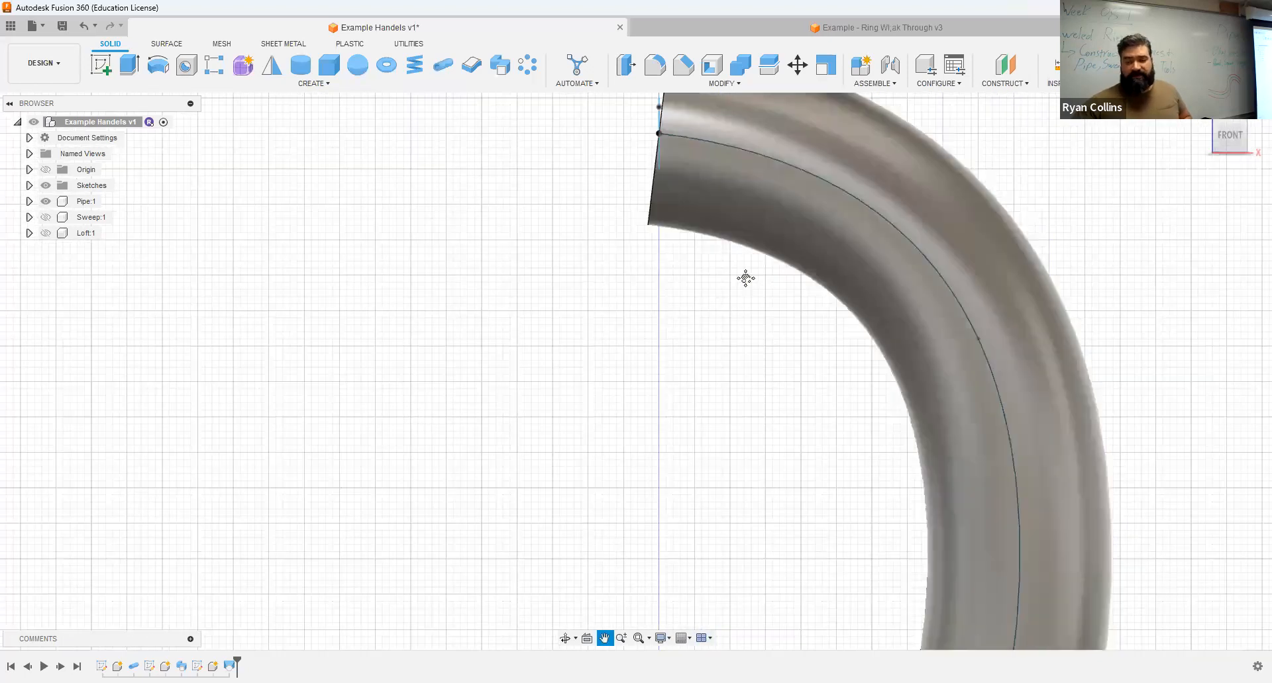
scroll(742, 199, "down", 5)
scroll(766, 536, "up", 5)
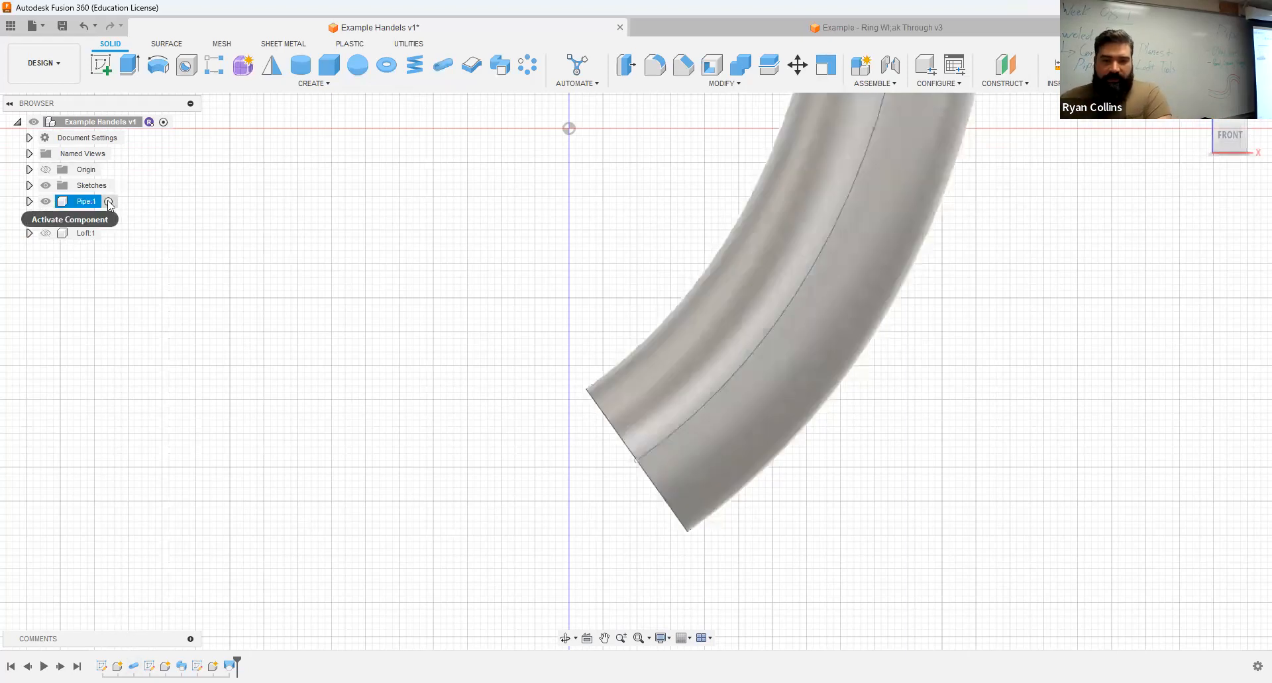
Step: Activate the Pipe component, open its pipe feature for editing, and try the Square and Triangular section shapes
left_click(109, 205)
right_click(102, 666)
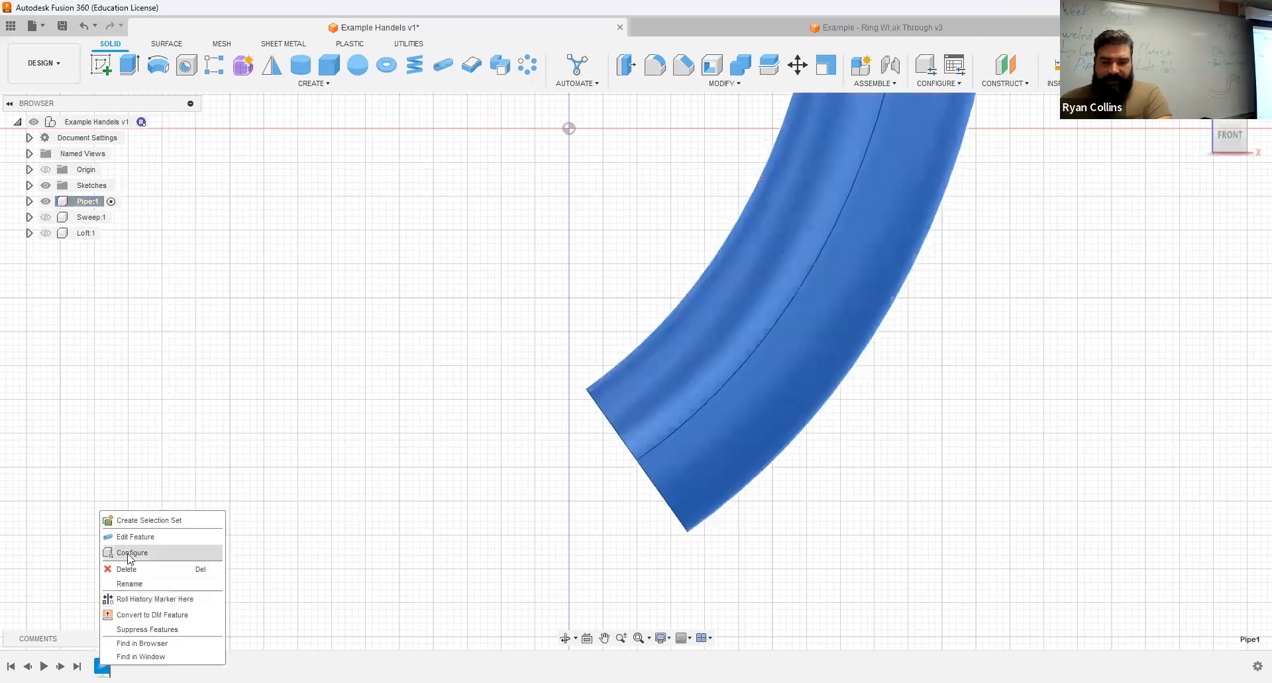
left_click(135, 537)
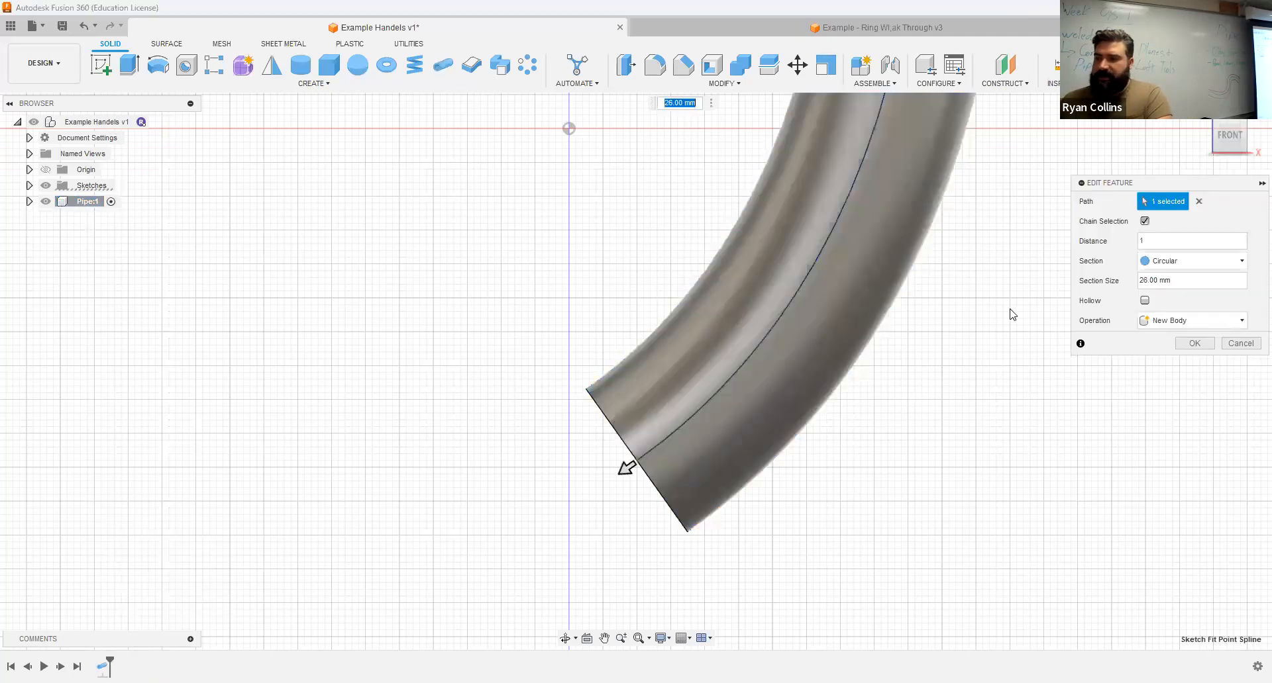
left_click(1192, 262)
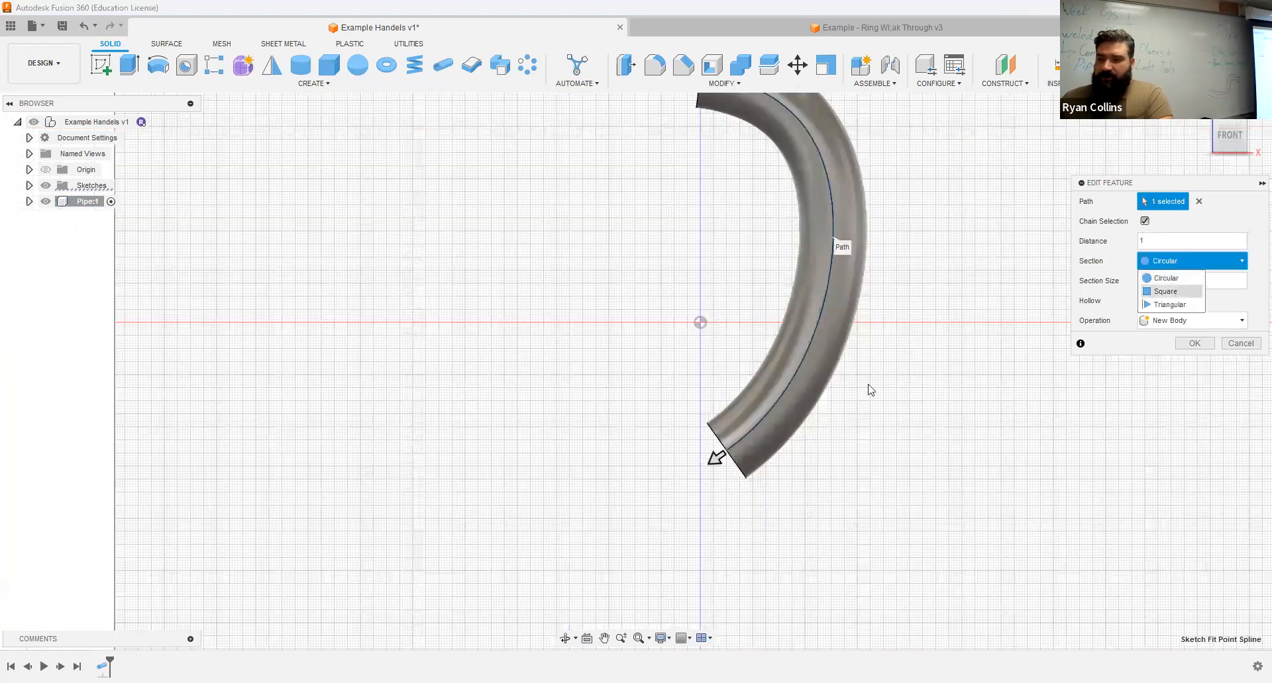
middle_click_drag(898, 391, 881, 480, "shift")
left_click(1185, 261)
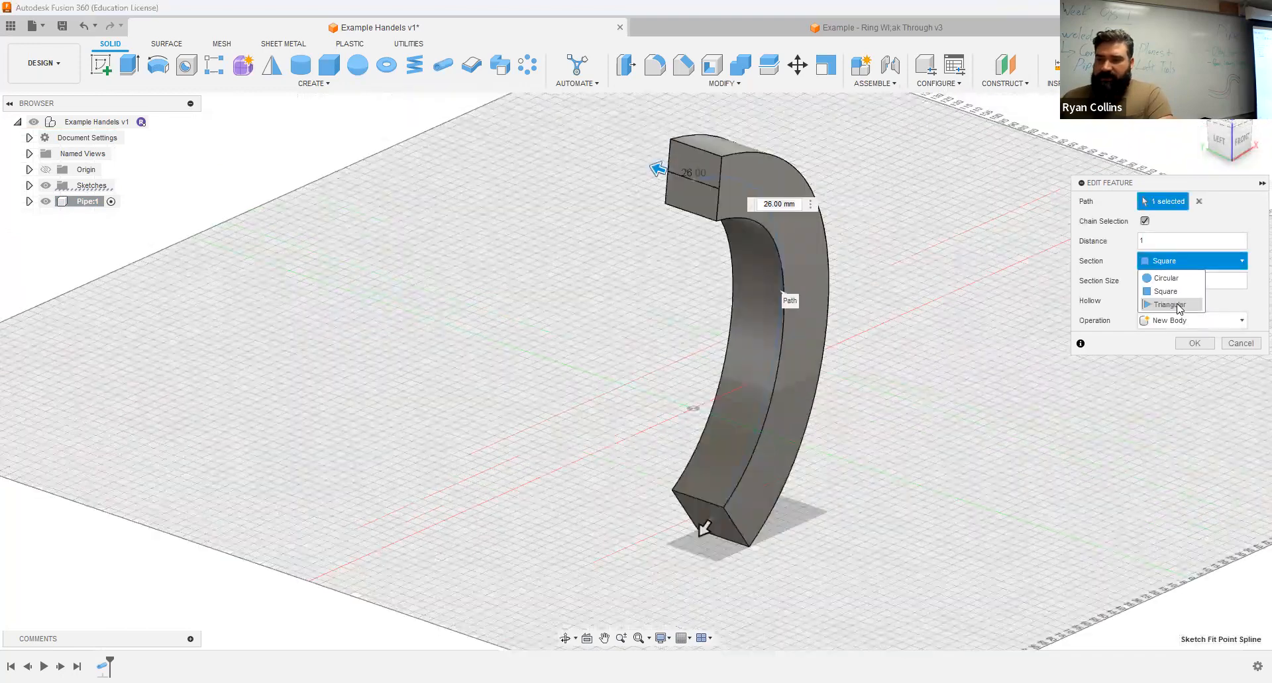
middle_click_drag(1029, 284, 1000, 297, "shift")
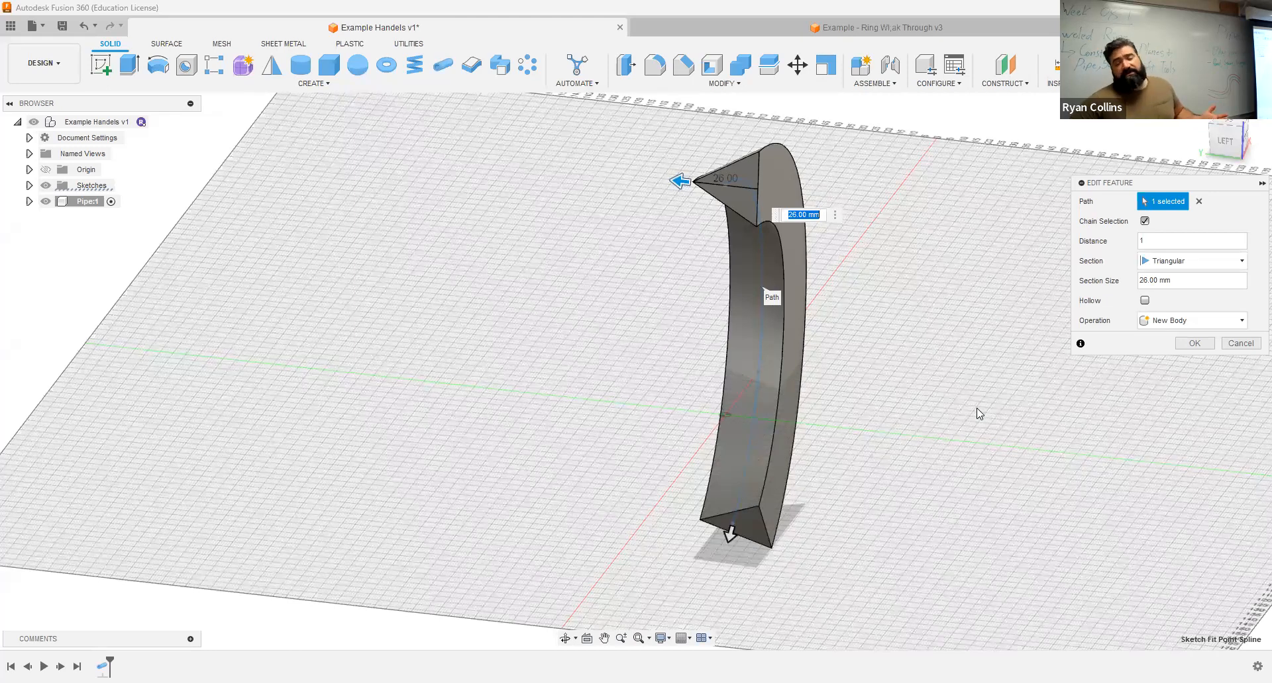
Step: Preview the pipe with a Circular section and the Hollow option, and discard the feature edits
left_click(1211, 261)
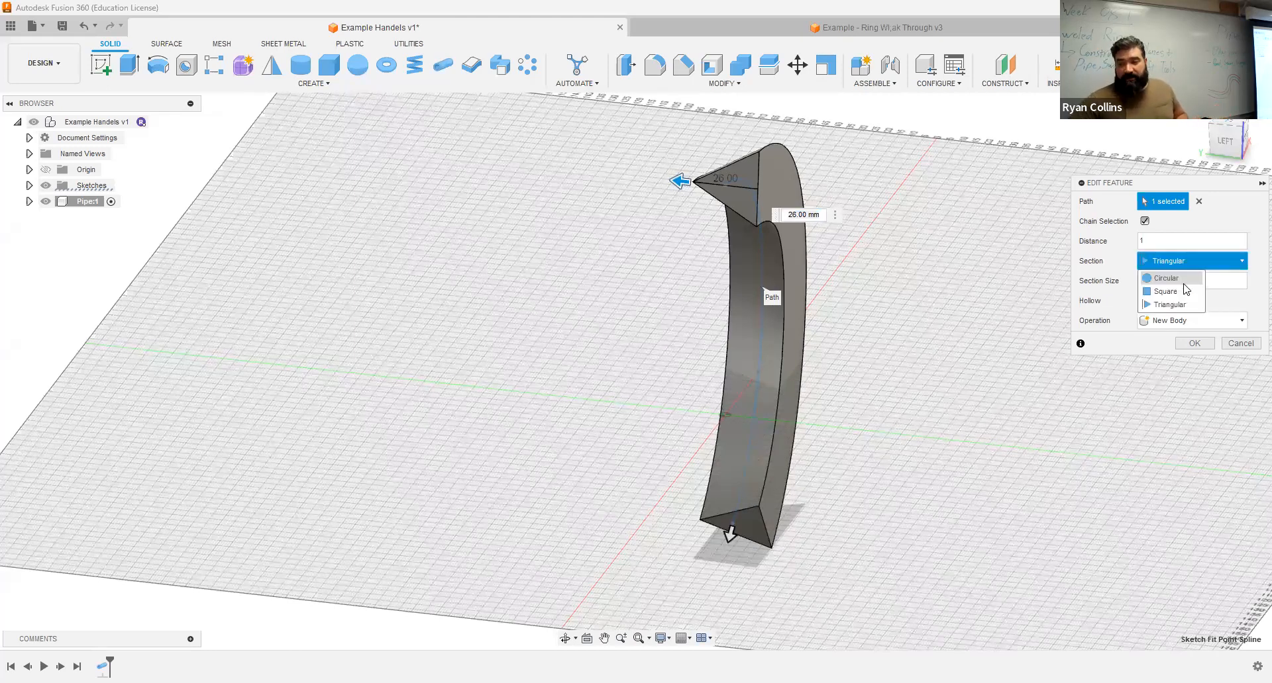
left_click(1167, 278)
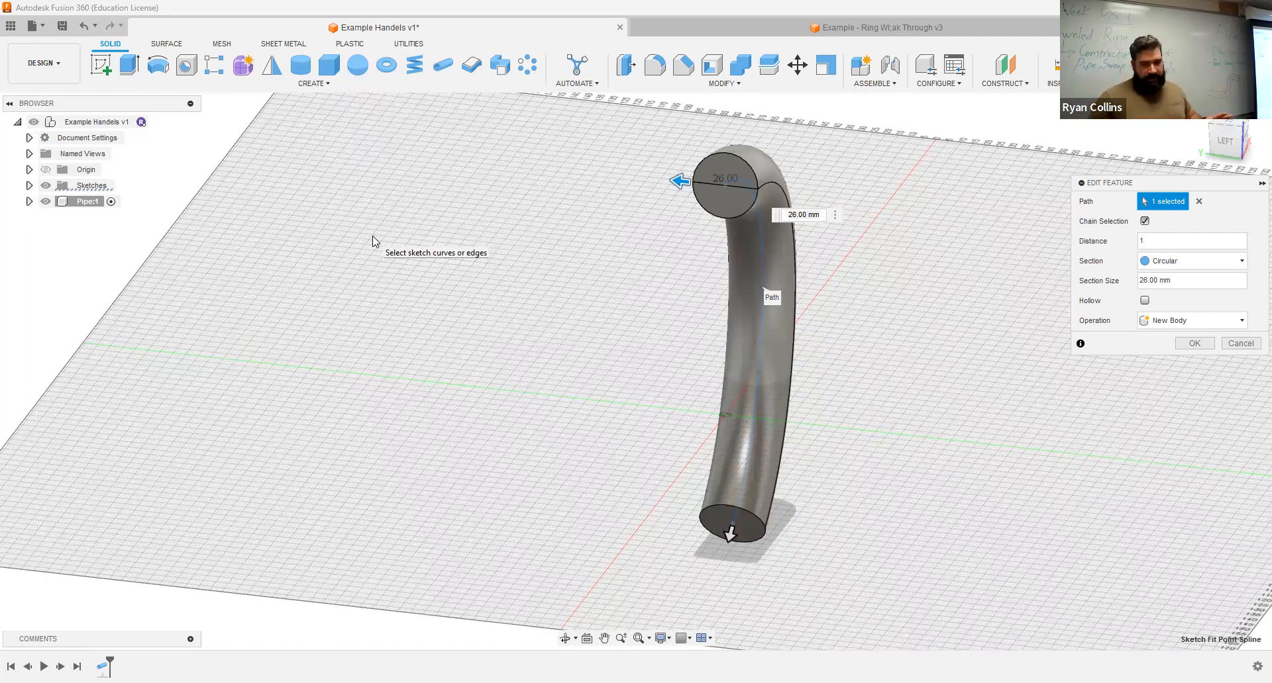
left_click(1192, 261)
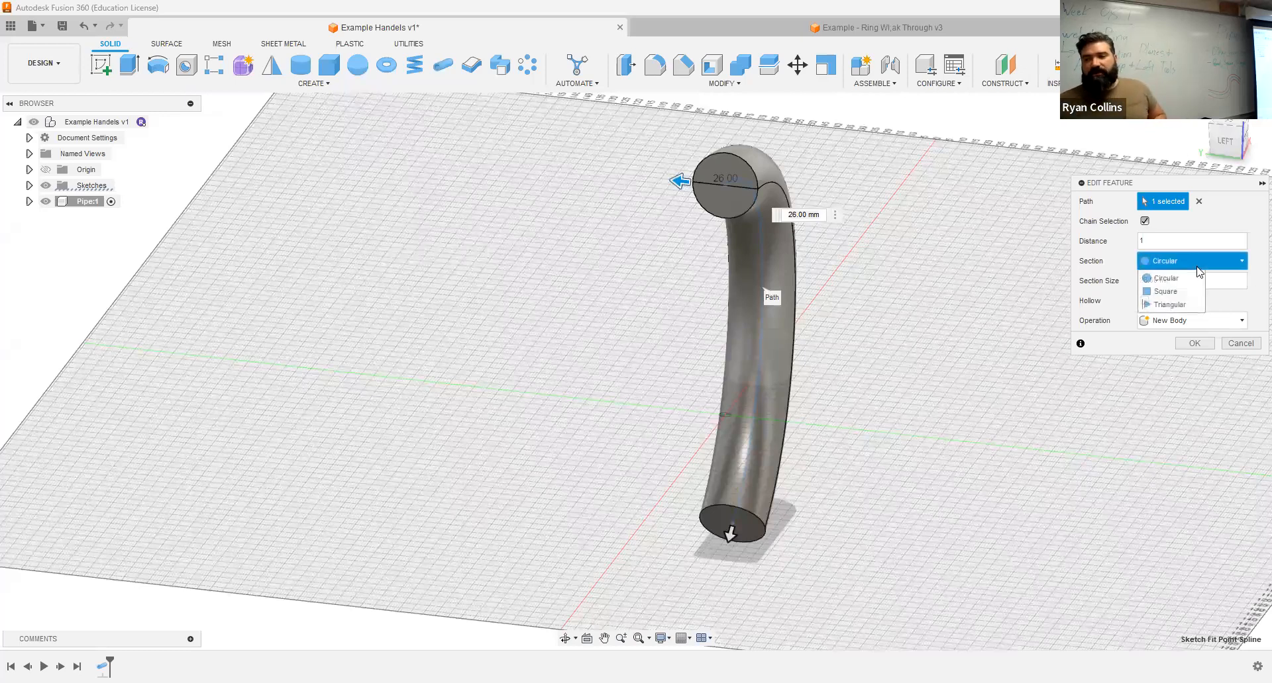
left_click(1206, 221)
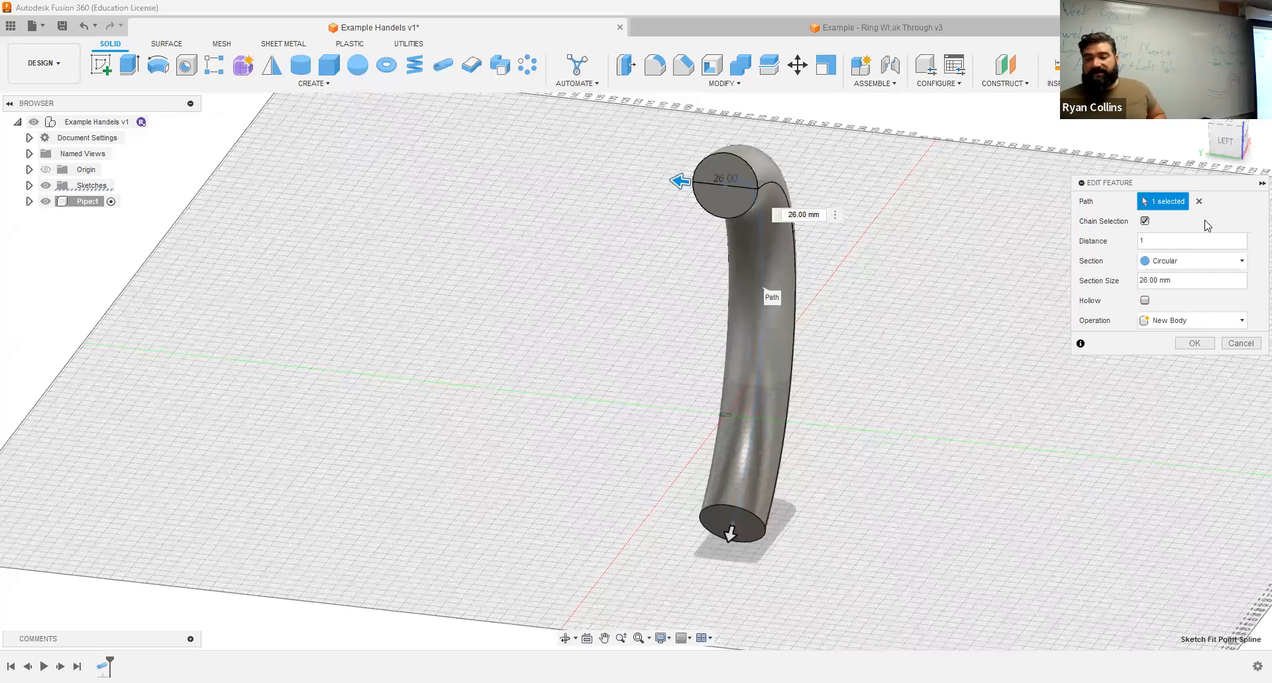
left_click(1145, 301)
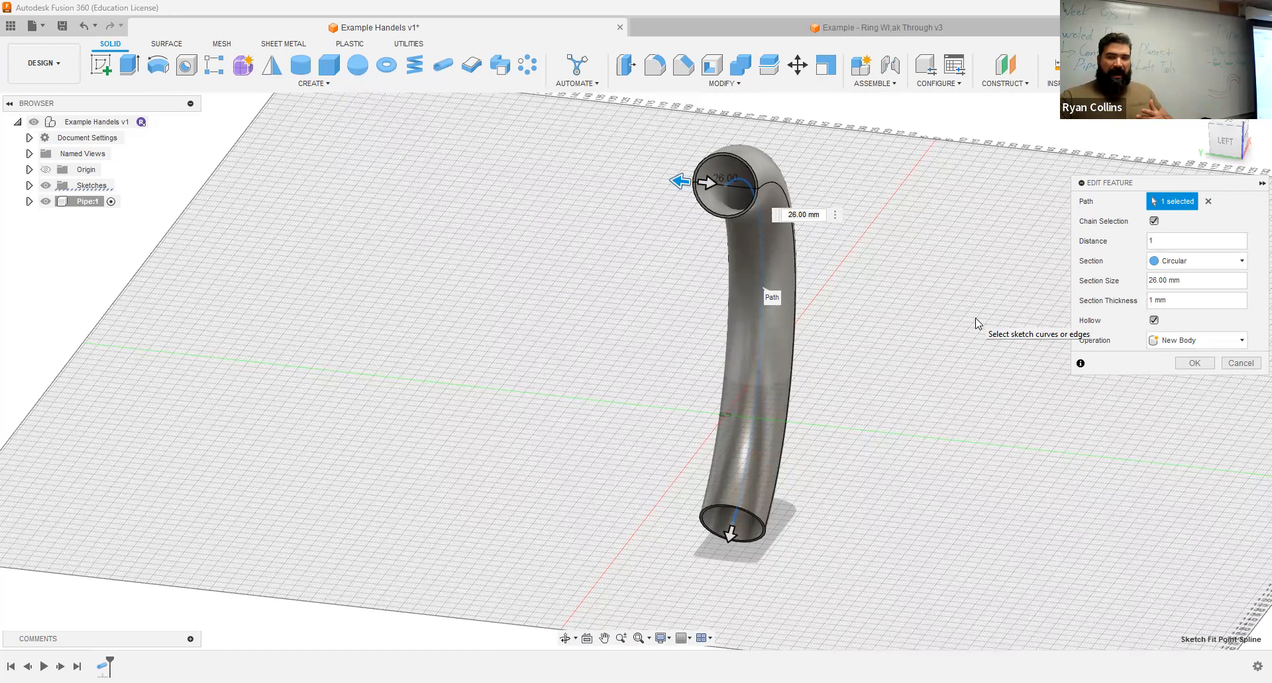
left_click(1240, 363)
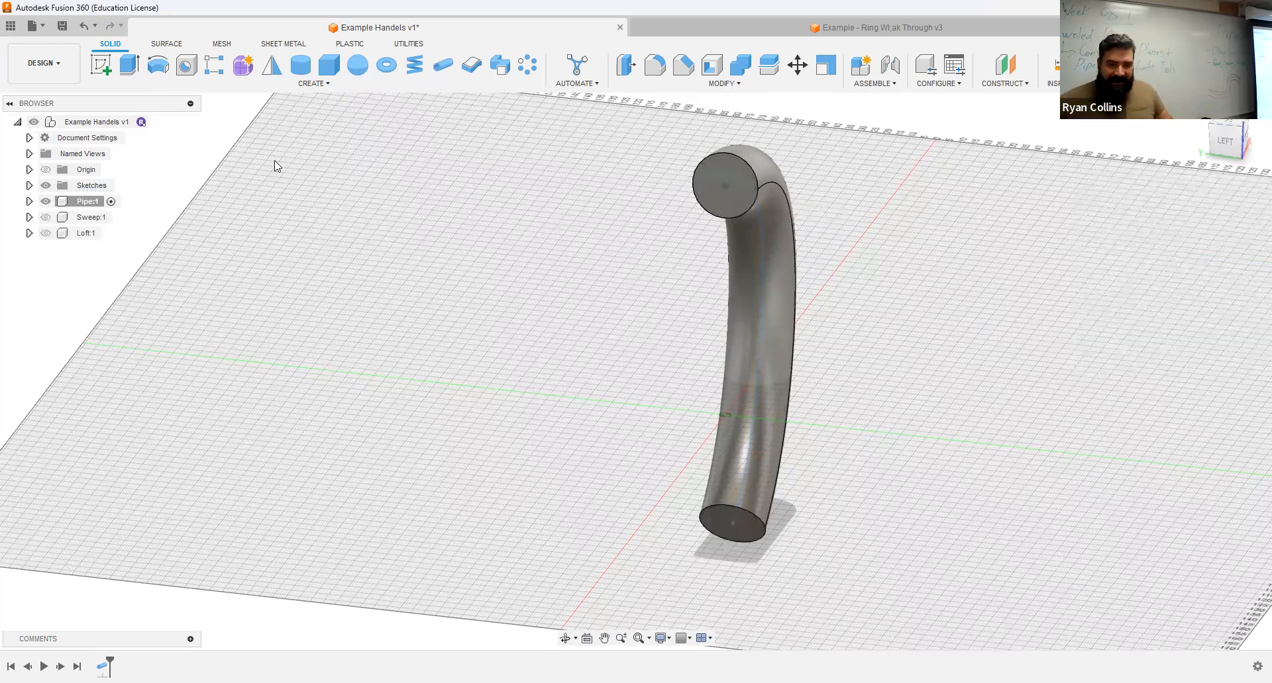
Step: Hide the Pipe component and make the top-level Example Handels component active again
left_click(67, 202)
left_click(46, 202)
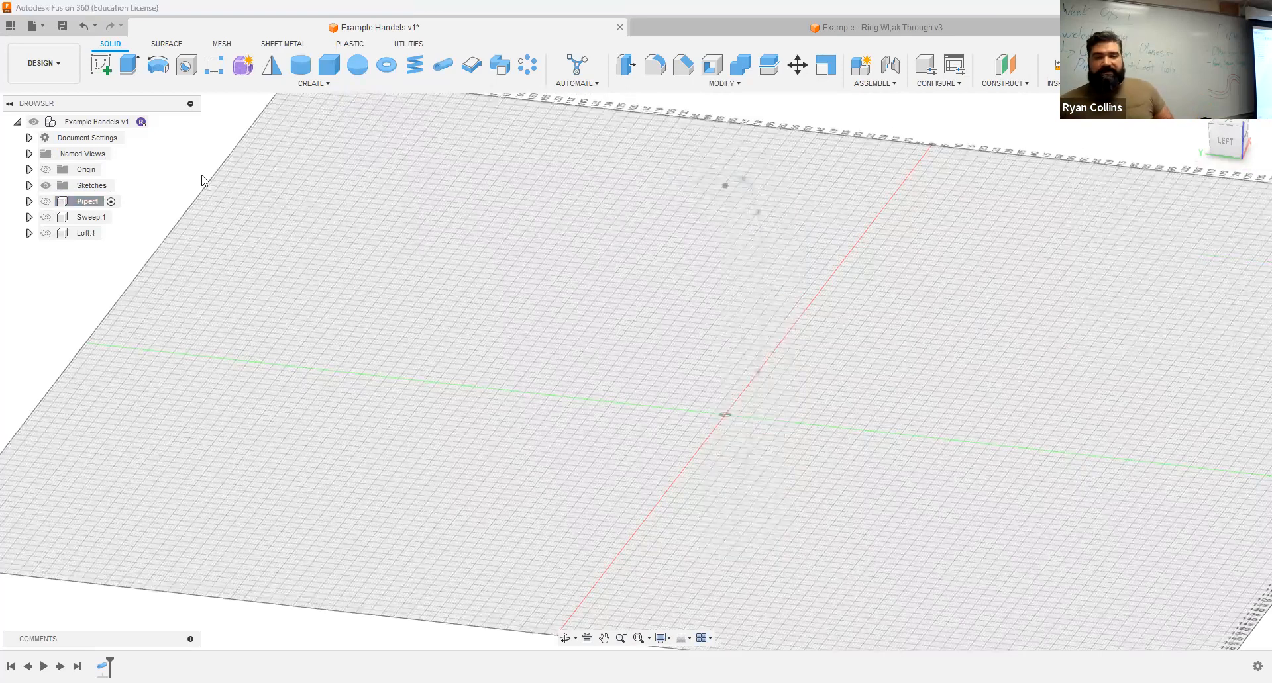
left_click(99, 218)
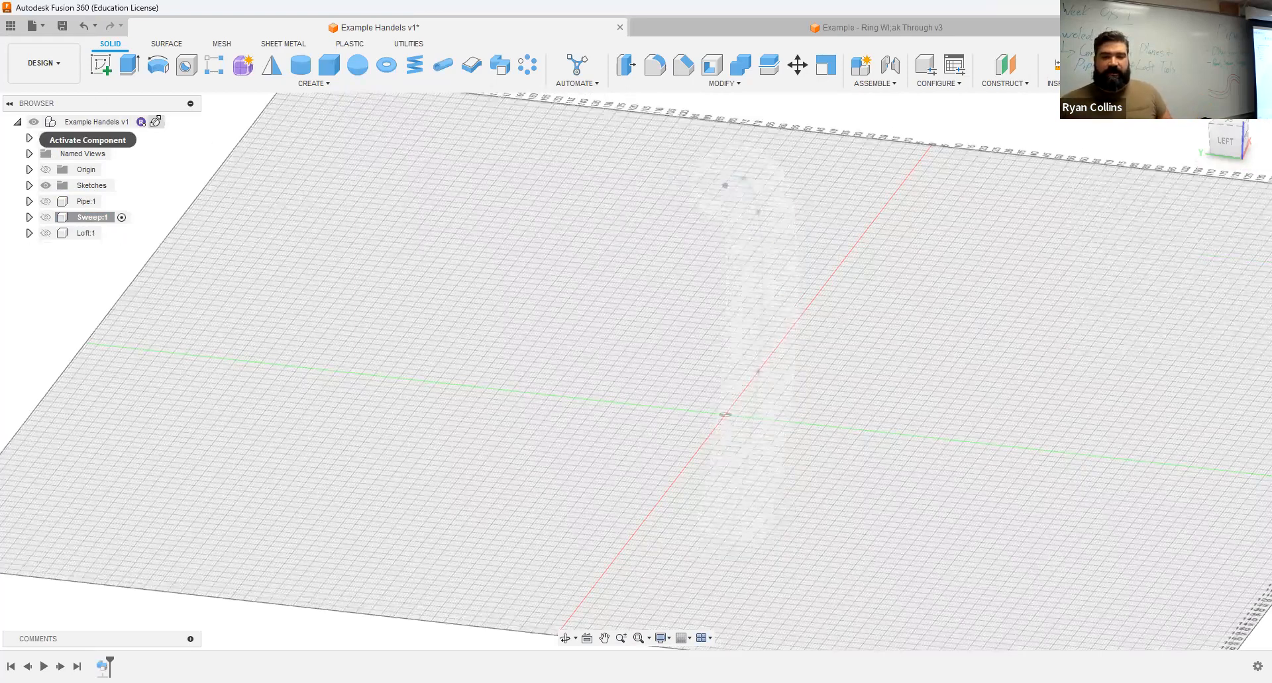
left_click(156, 122)
Step: Examine the notched circular profile and the way the spline path meets its plane, including from the front
middle_click_drag(421, 314, 326, 310, "shift")
scroll(699, 210, "up", 5)
middle_click_drag(651, 235, 640, 303)
scroll(704, 234, "up", 2)
scroll(664, 190, "up", 2)
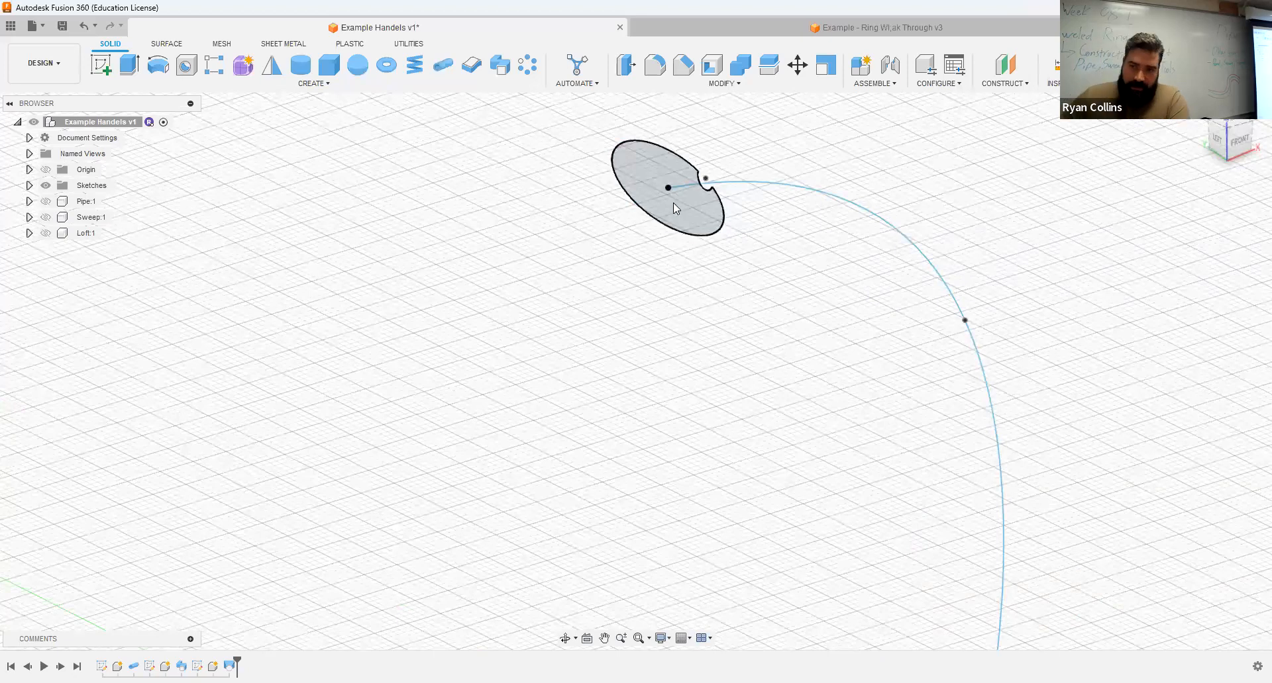
left_click(672, 193)
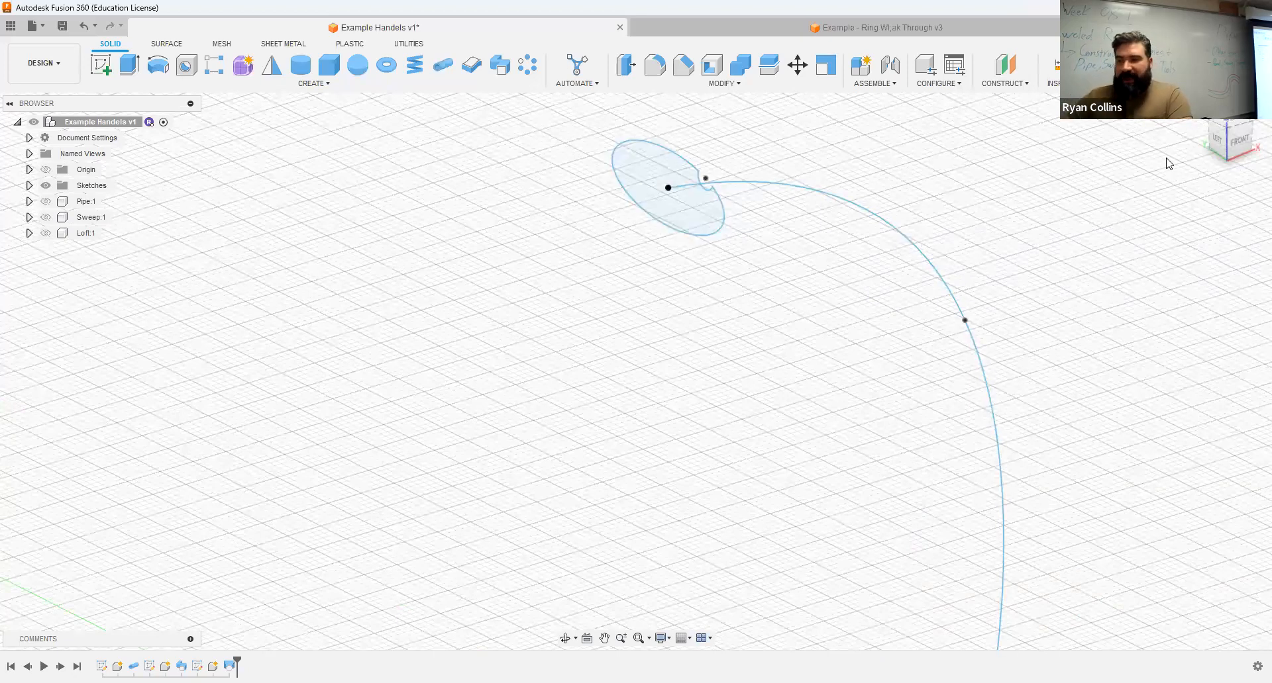
left_click(1239, 144)
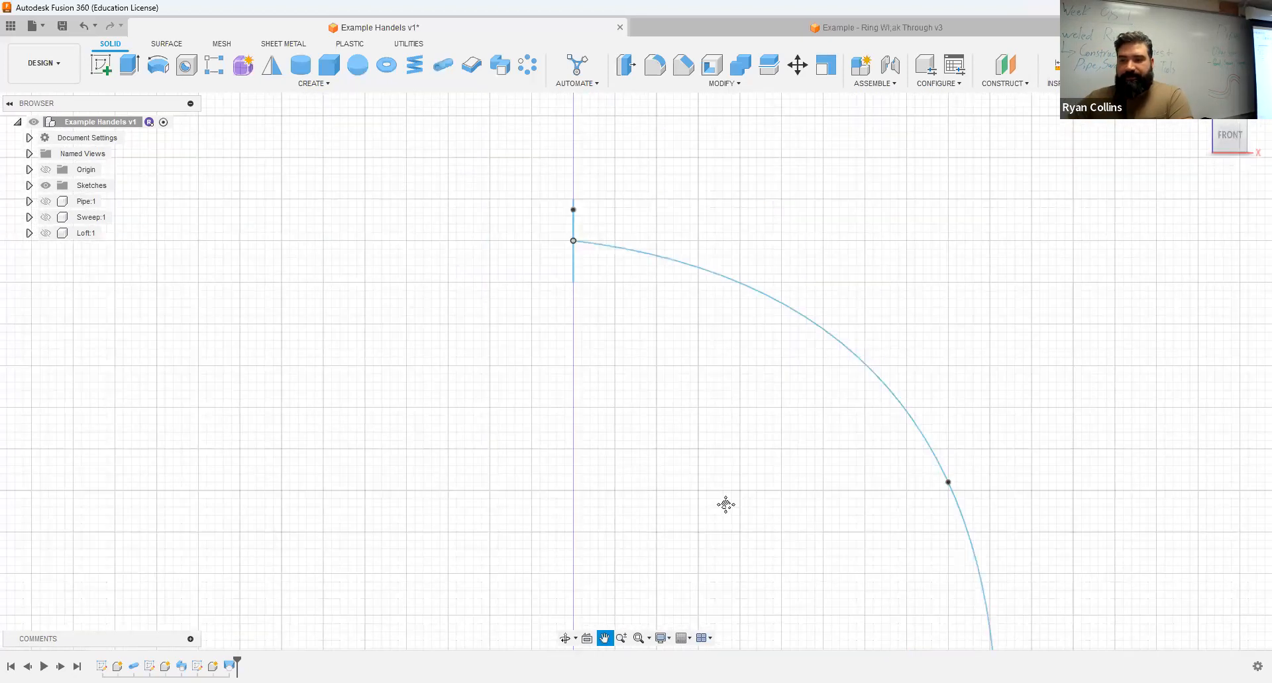
scroll(600, 363, "up", 3)
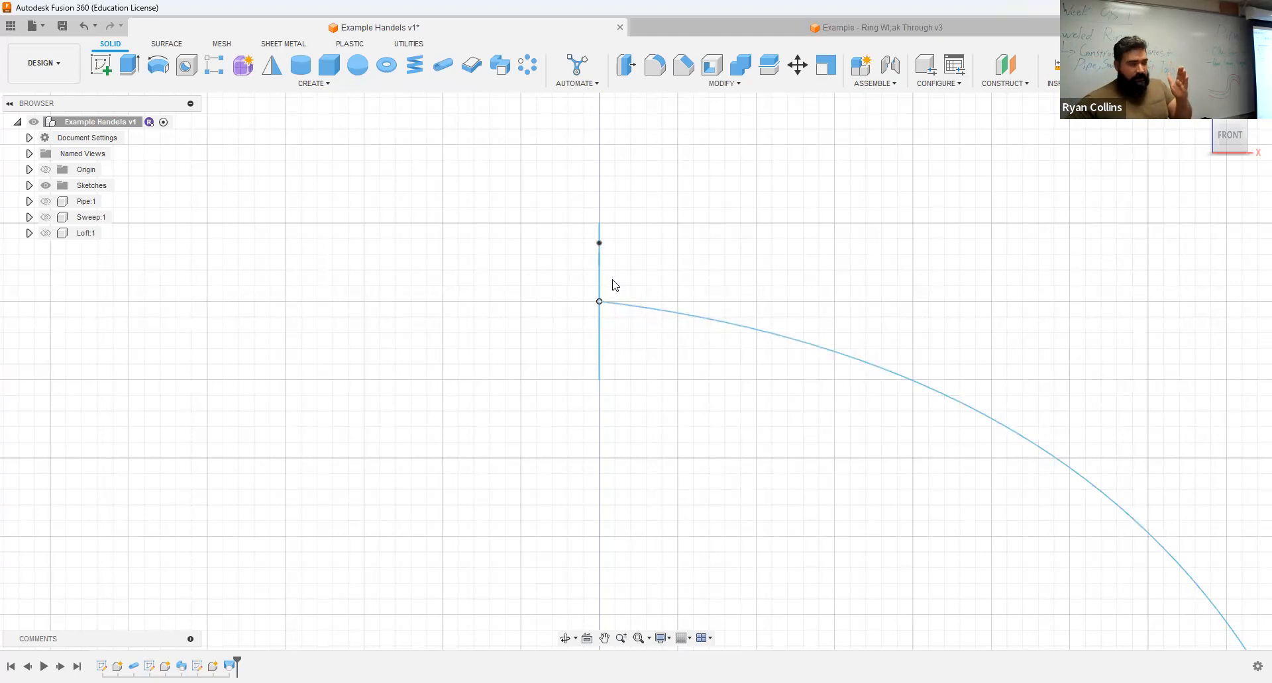
left_click(600, 308)
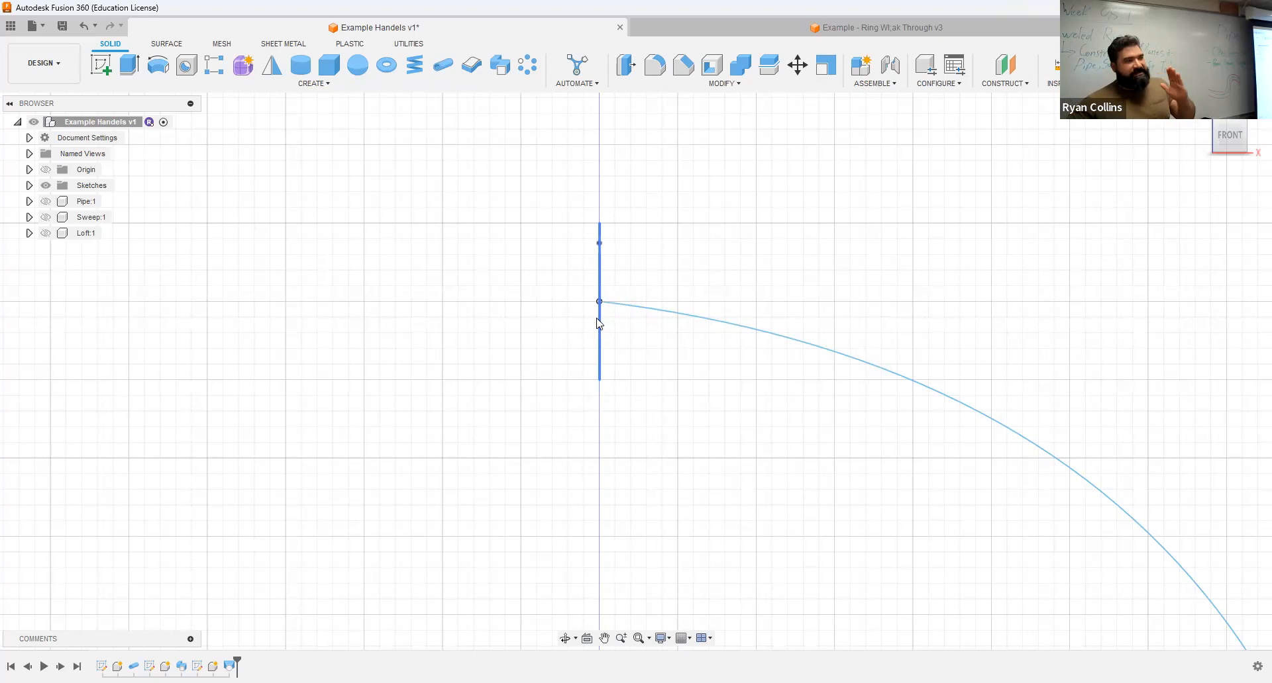
left_click(608, 304)
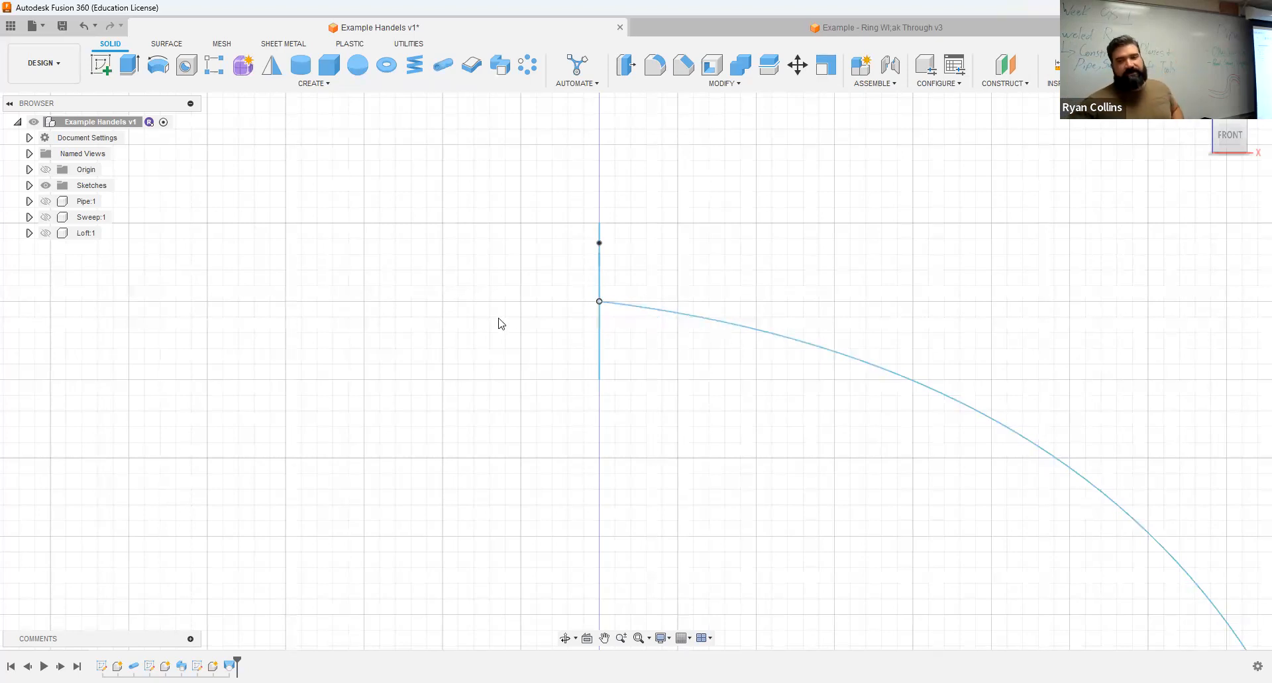
Step: Show the Sweep component on the notched profile and spline path
scroll(371, 403, "down", 3)
middle_click_drag(406, 365, 448, 366, "shift")
left_click(40, 219)
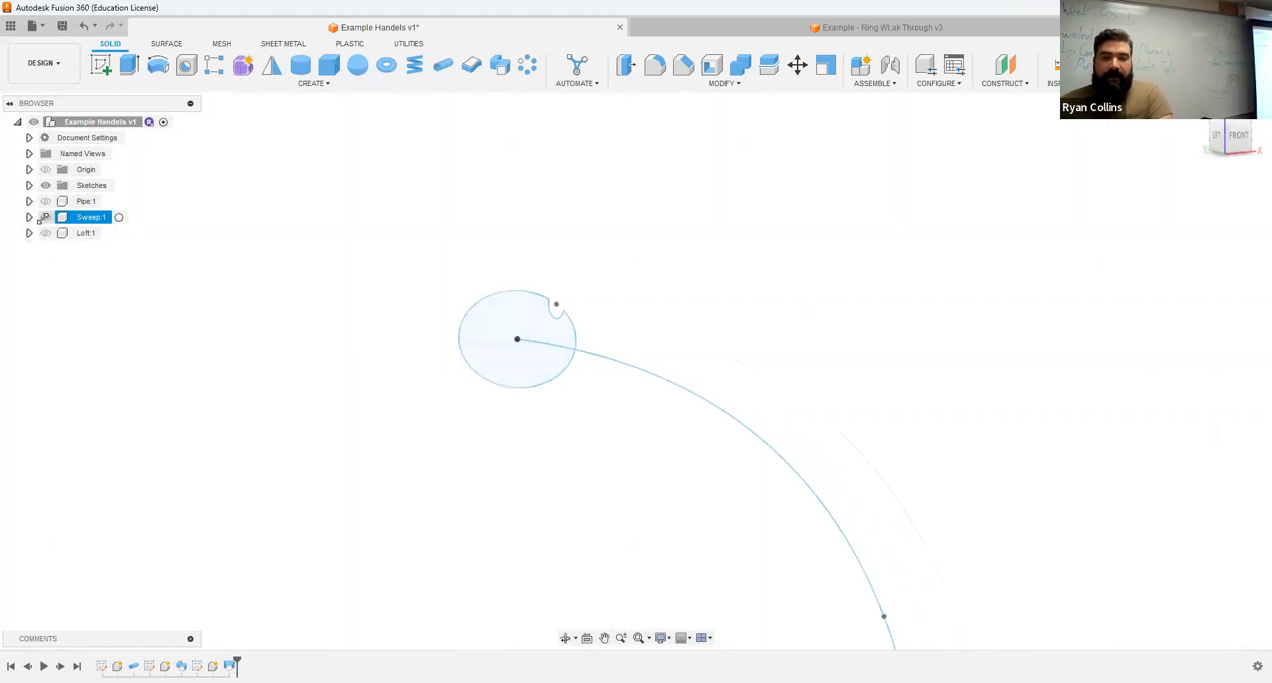
Step: Examine the swept handle from its notched end face along the full length of the curve
middle_click_drag(889, 419, 706, 213)
scroll(696, 267, "down", 3)
scroll(503, 218, "up", 4)
middle_click_drag(509, 204, 543, 275)
scroll(543, 279, "up", 3)
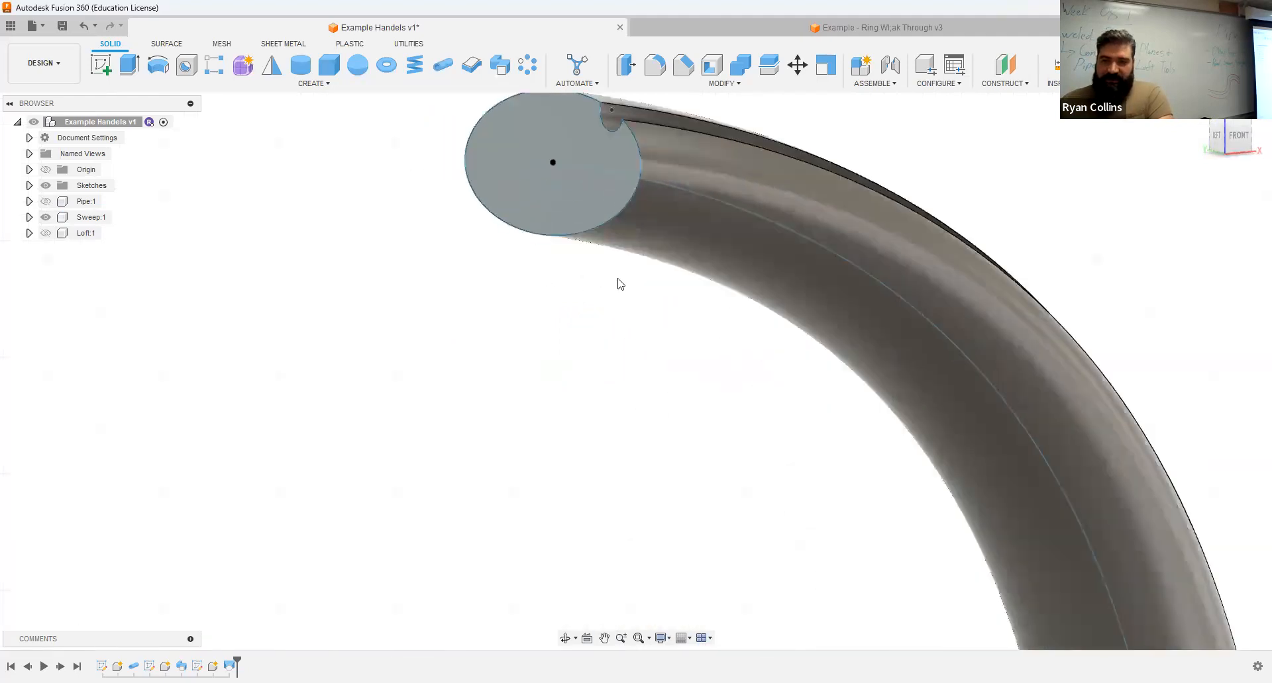
middle_click_drag(618, 280, 630, 346)
middle_click_drag(570, 250, 618, 239, "shift")
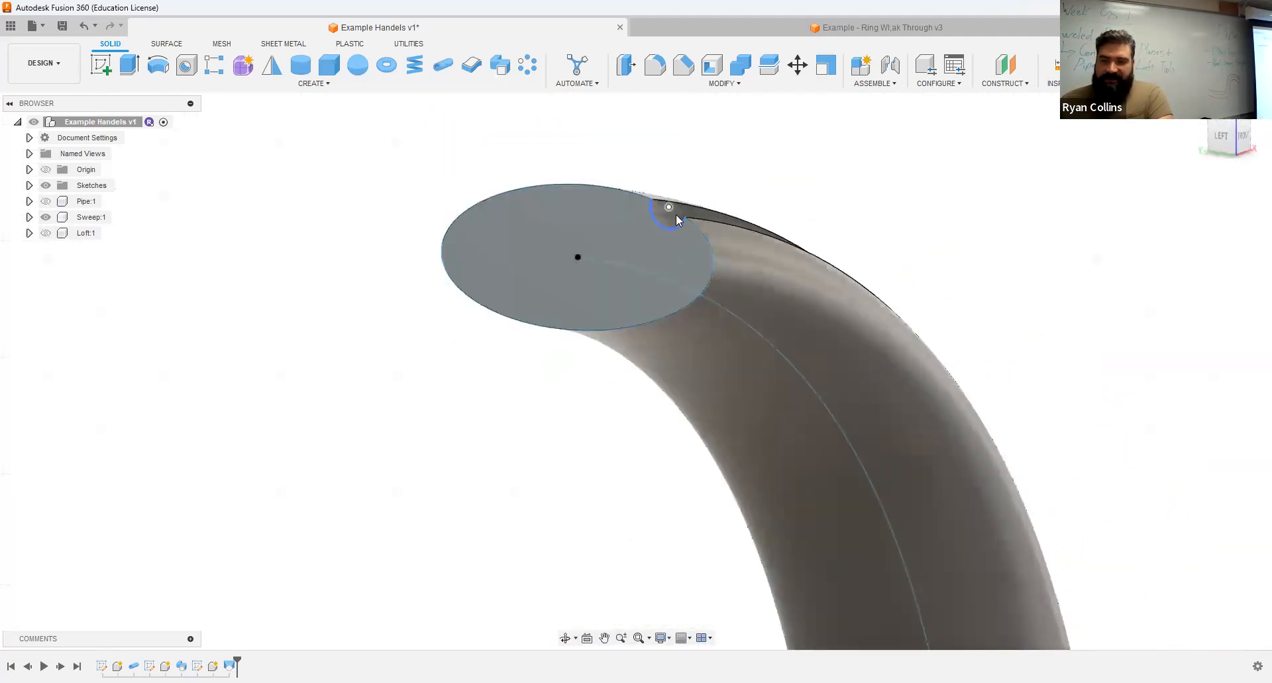
scroll(891, 345, "down", 3)
middle_click_drag(1021, 404, 822, 290)
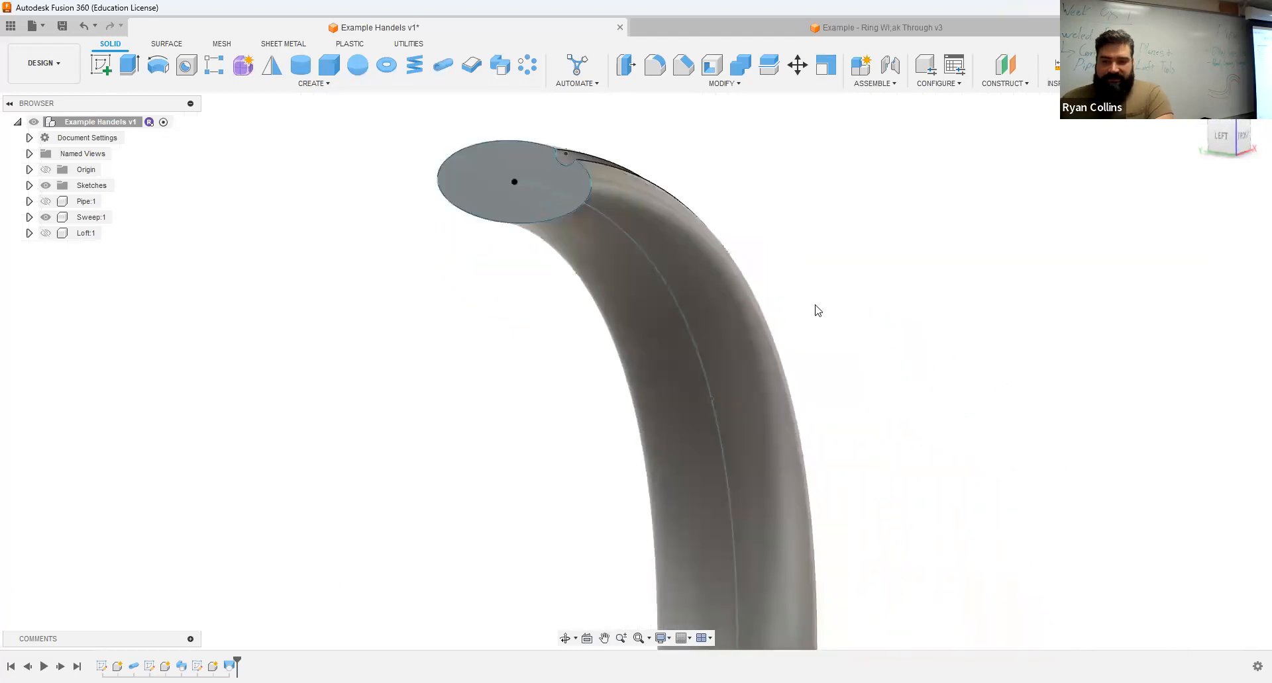
scroll(828, 354, "down", 3)
middle_click_drag(871, 361, 793, 217)
scroll(798, 334, "down", 3)
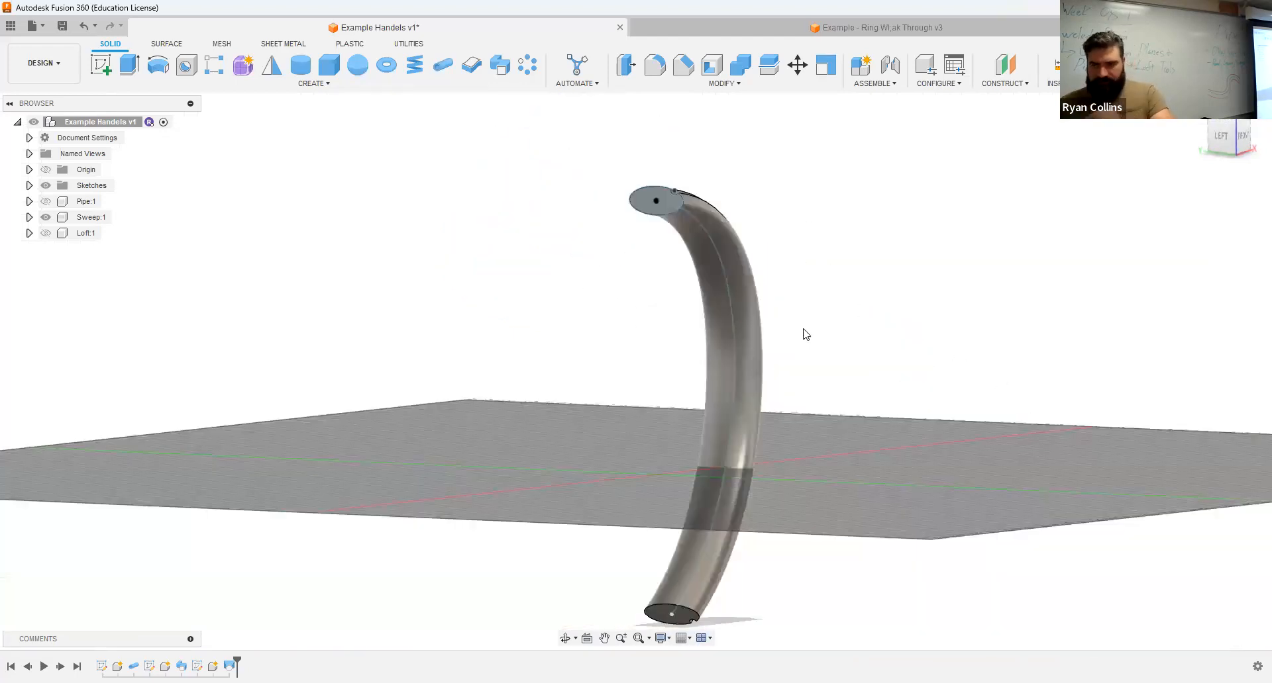
Step: Edit the Sweep feature of the curved handle and try taper angles of 5 and 1 degrees
middle_click_drag(835, 312, 732, 343, "shift")
scroll(755, 263, "up", 5)
middle_click_drag(753, 259, 814, 345, "shift")
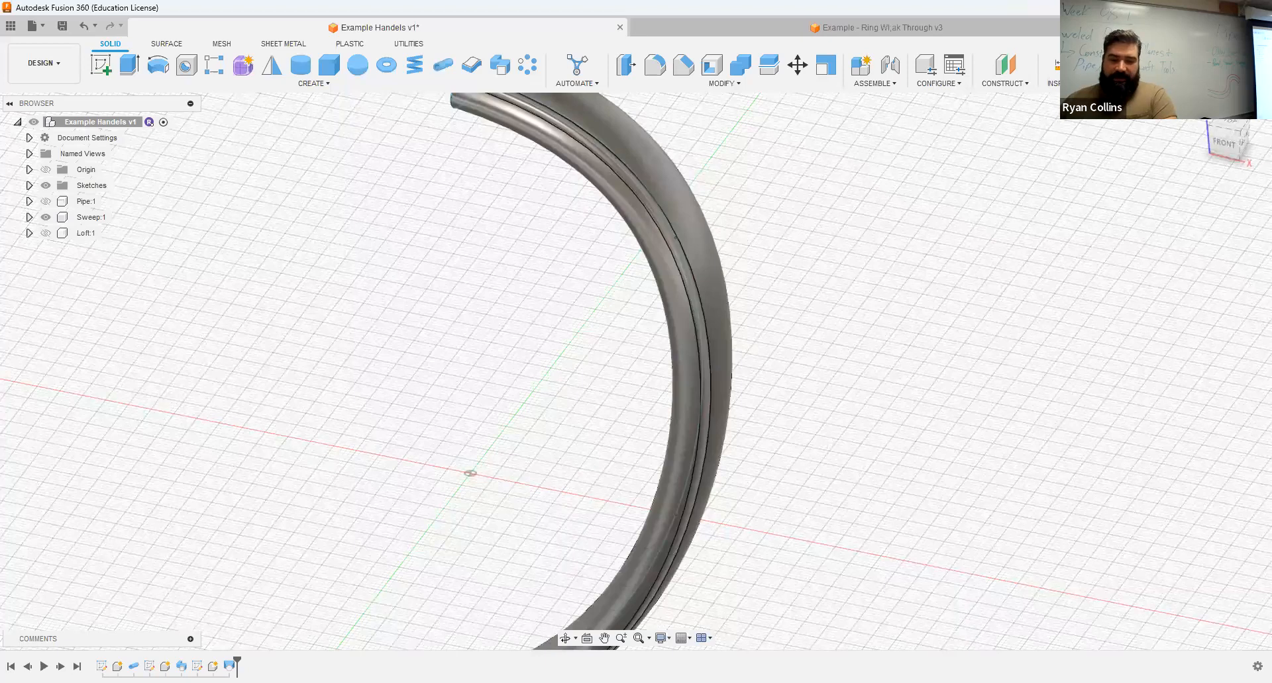
right_click(181, 667)
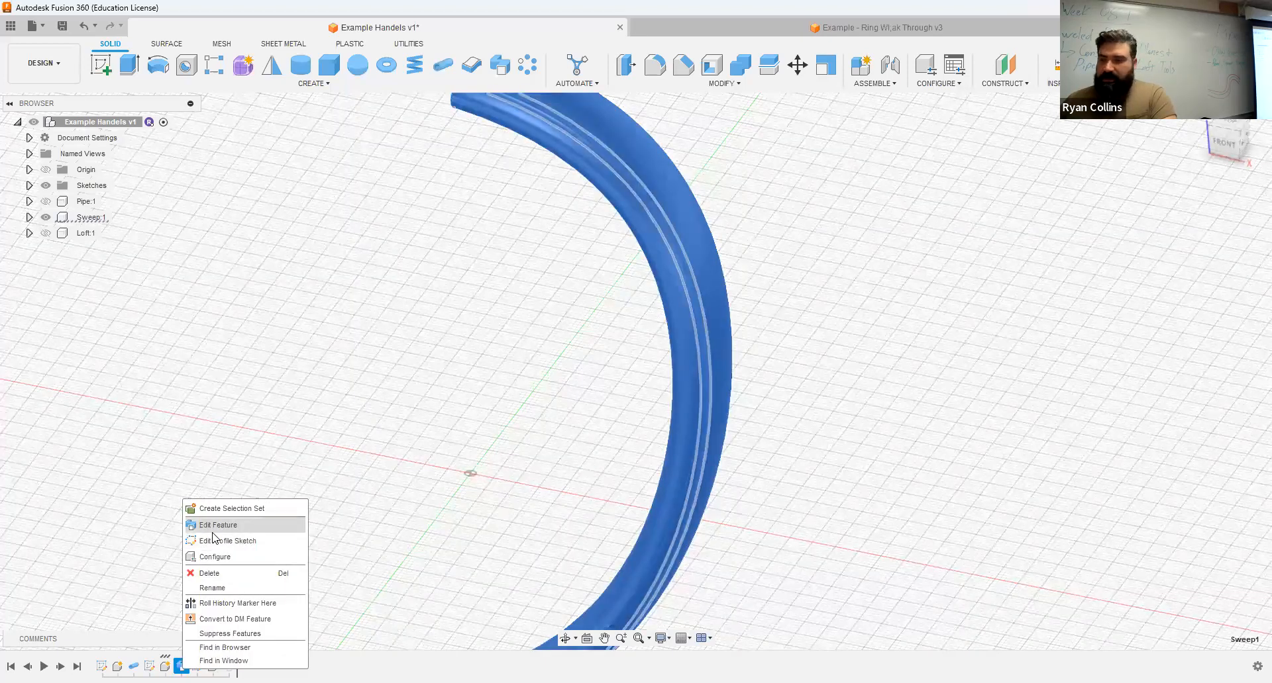
left_click(208, 527)
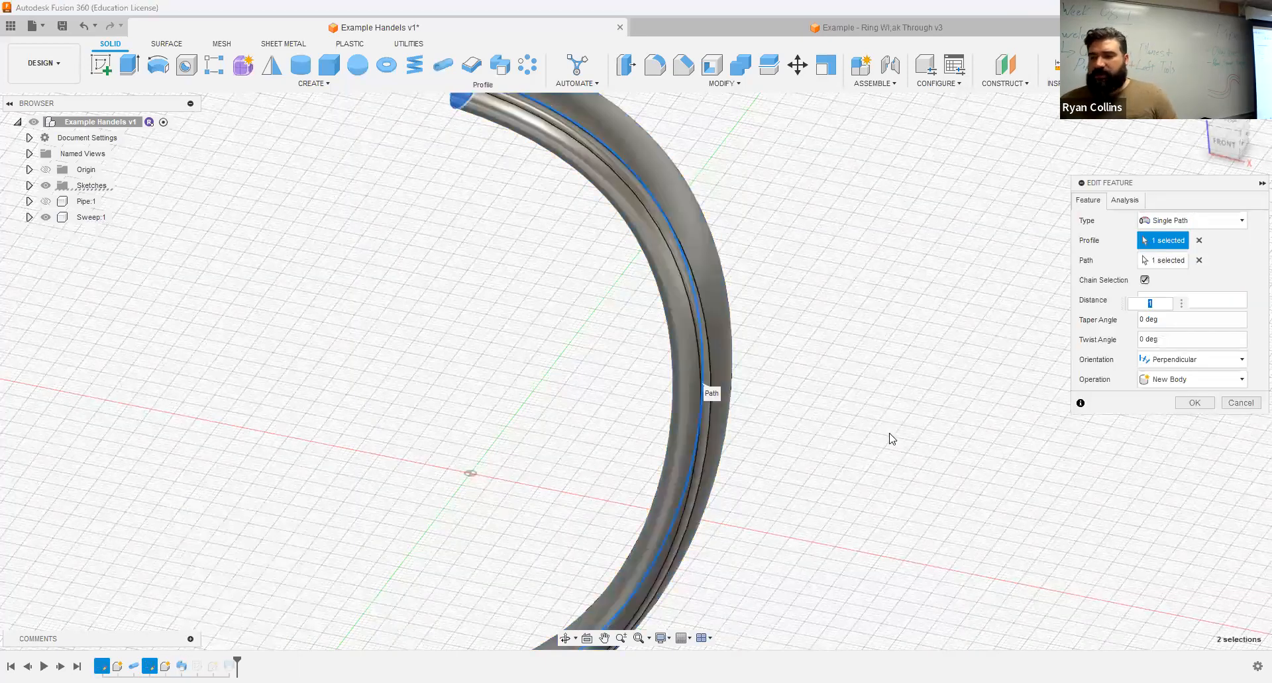
scroll(889, 434, "down", 4)
middle_click_drag(890, 434, 864, 355)
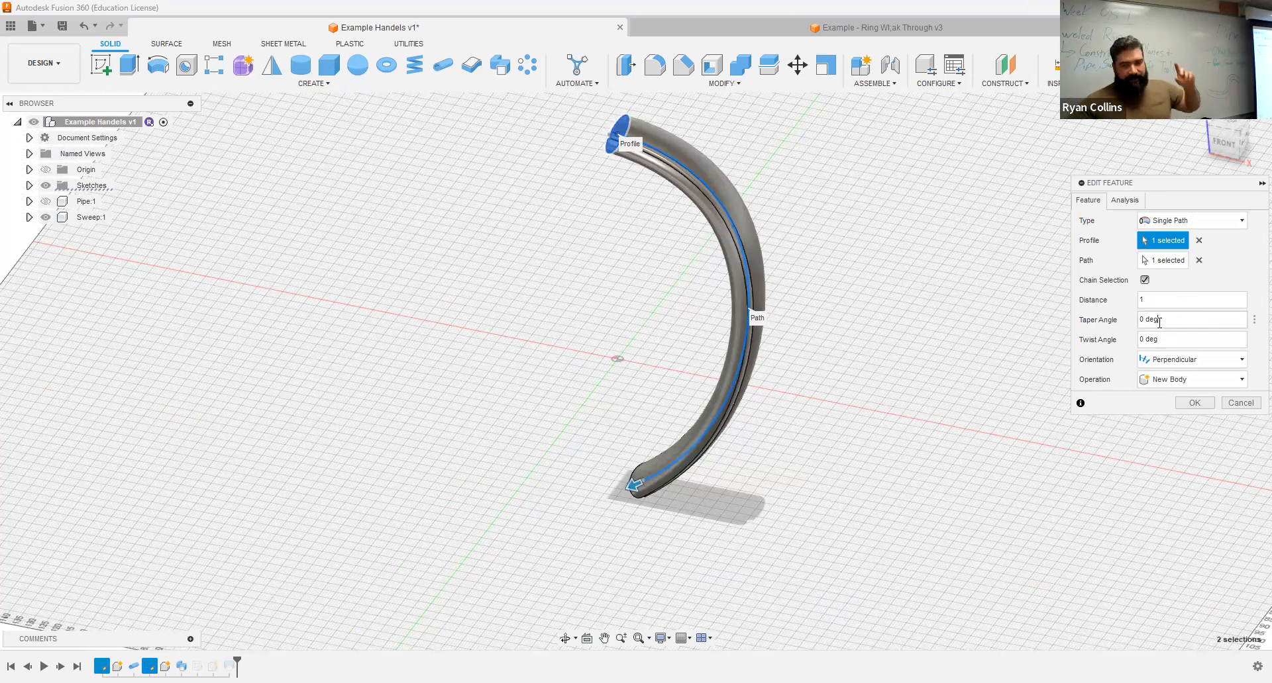
left_click(1163, 321)
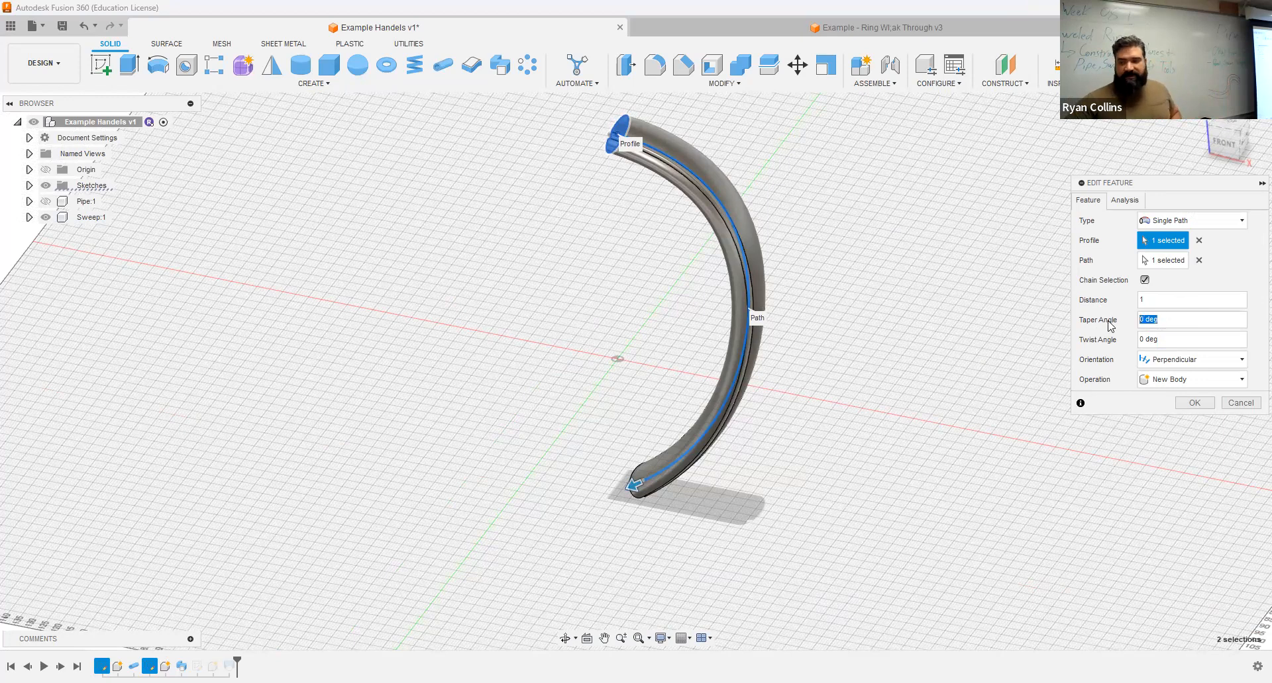
type("5")
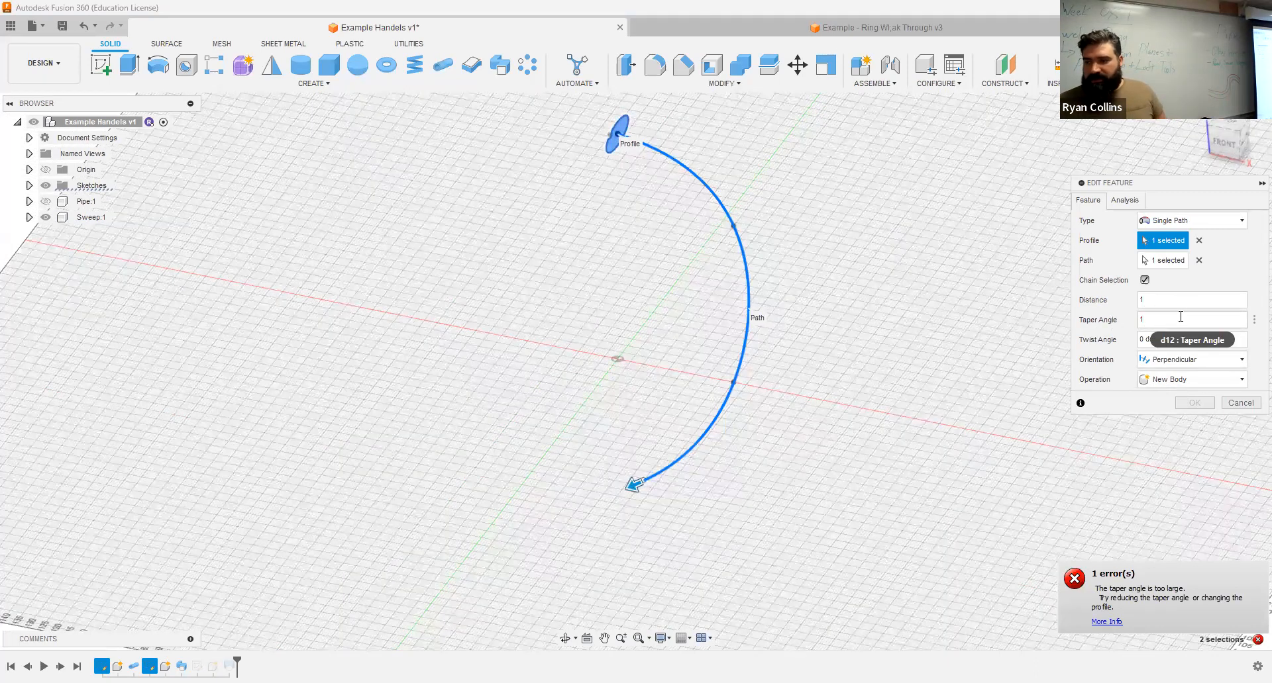
left_click(1236, 404)
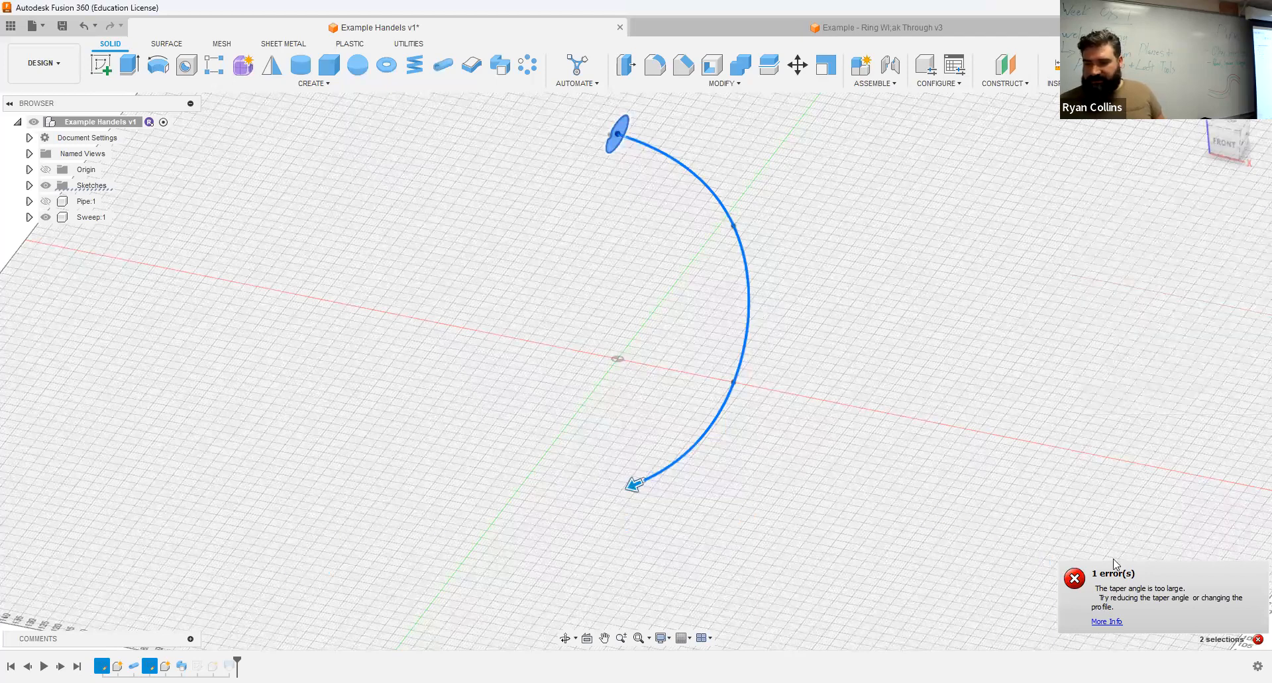
Step: Try the sweep's taper angle at 1 degree again, and at the smaller values of 0.5 and 0.2 degrees
left_click(1164, 318)
type("1")
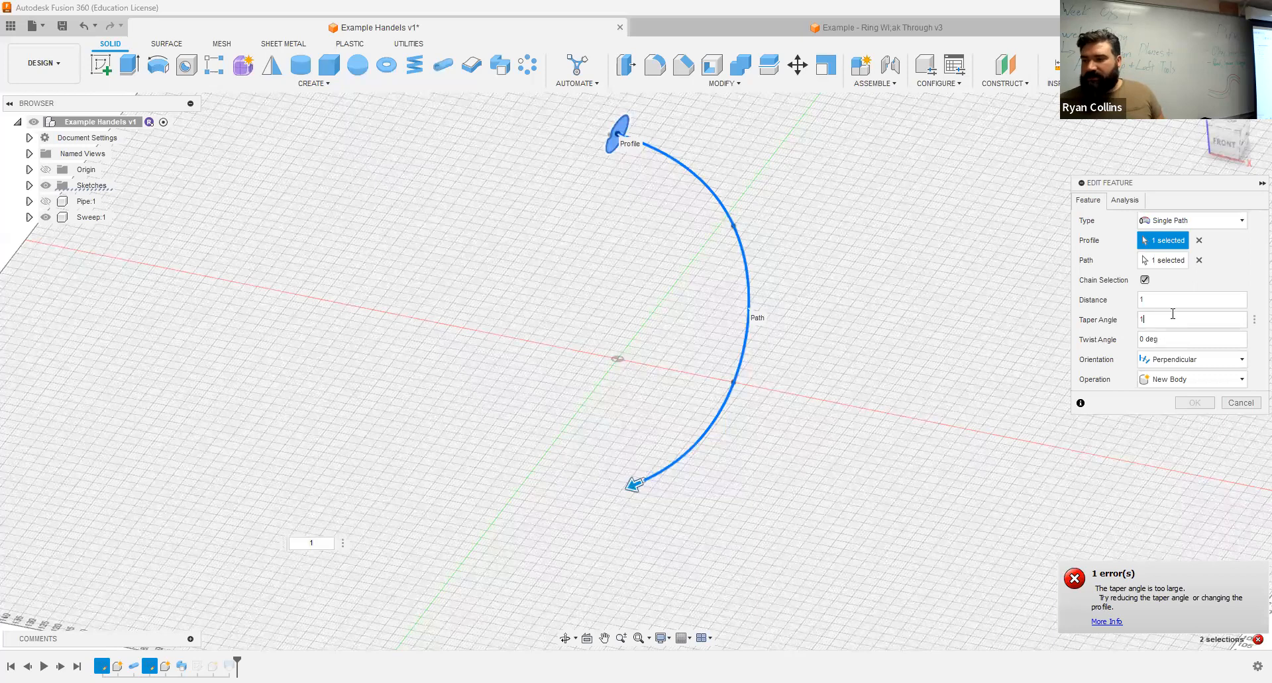
left_click_drag(1145, 322, 1130, 325)
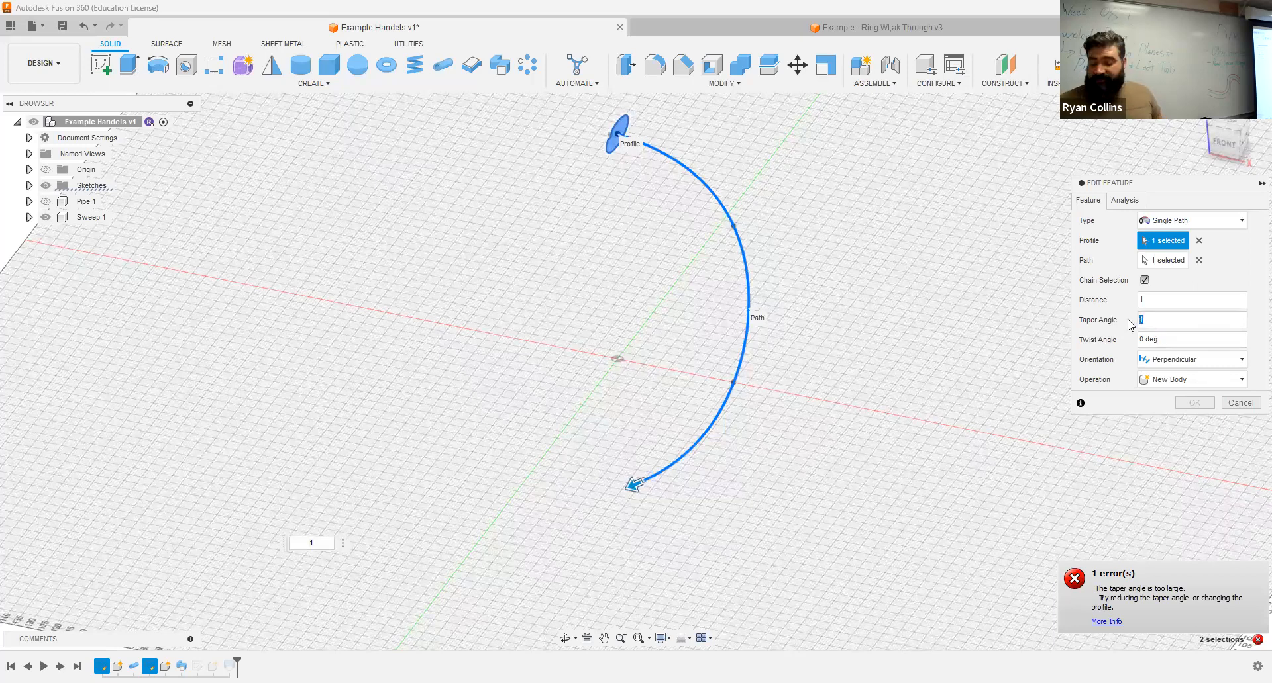
key("BackSpace")
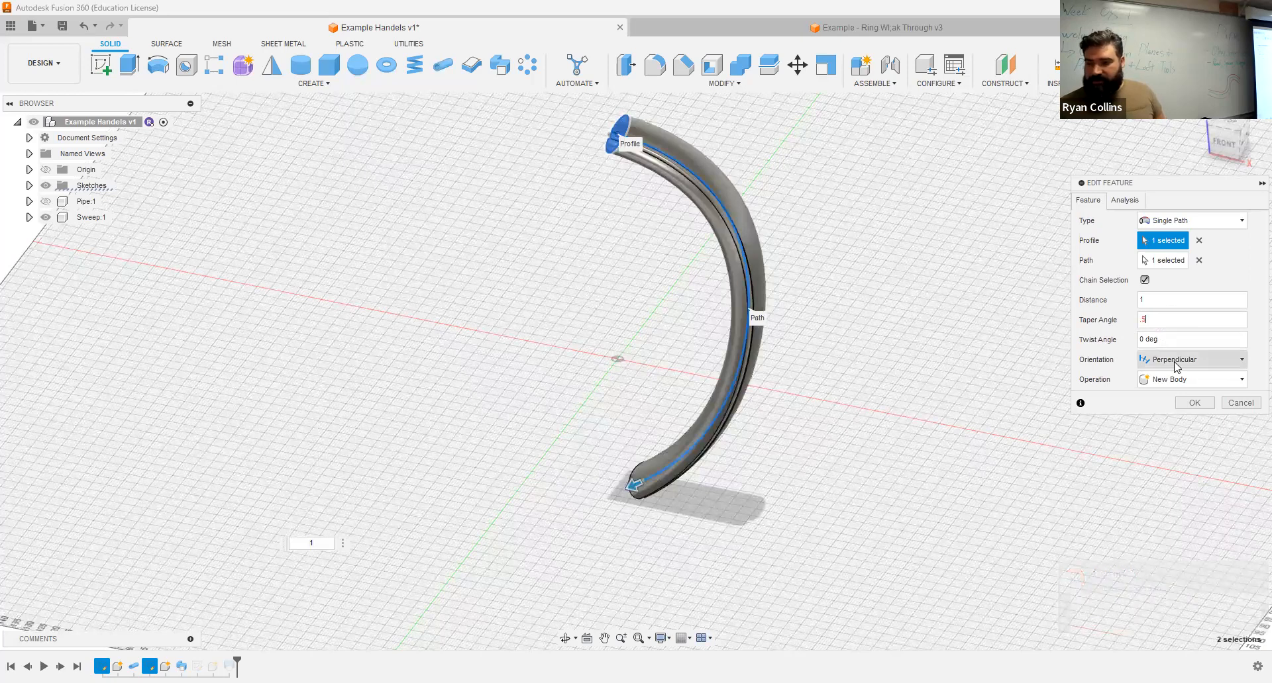
key("BackSpace")
key("BackSpace")
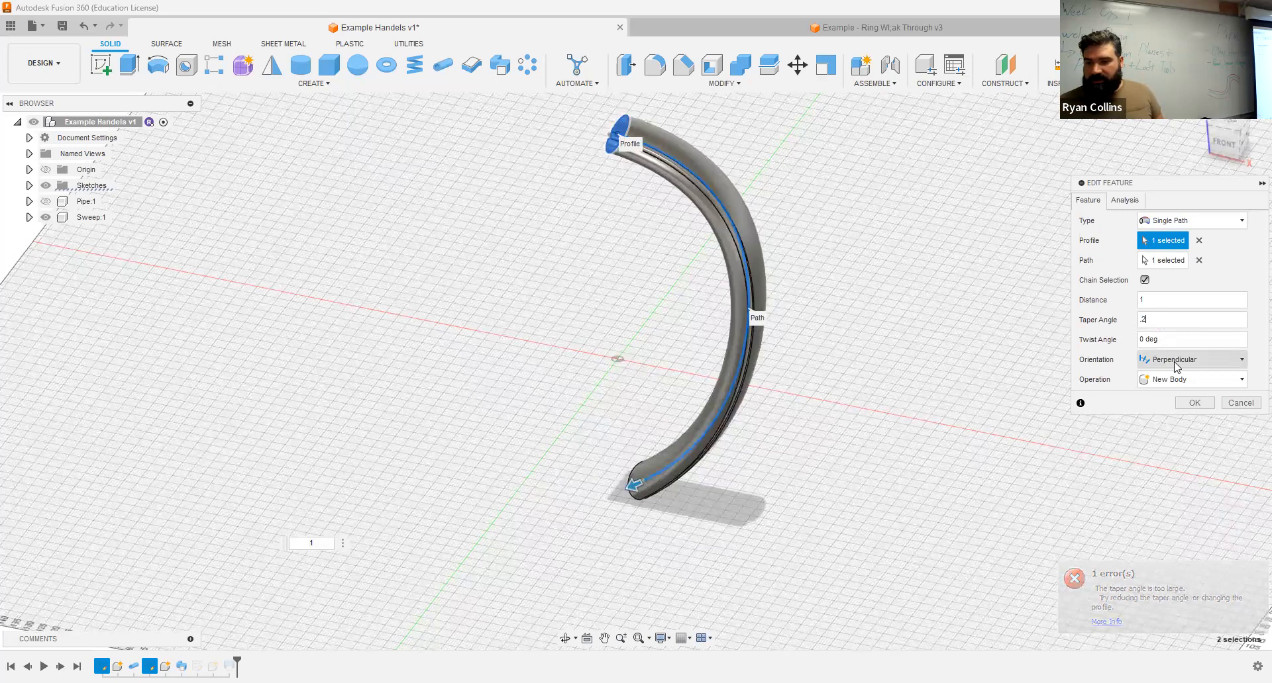
Step: Check the taper from the front, try 1 degree once more, and reset the sweep's taper angle to 0
left_click(1227, 151)
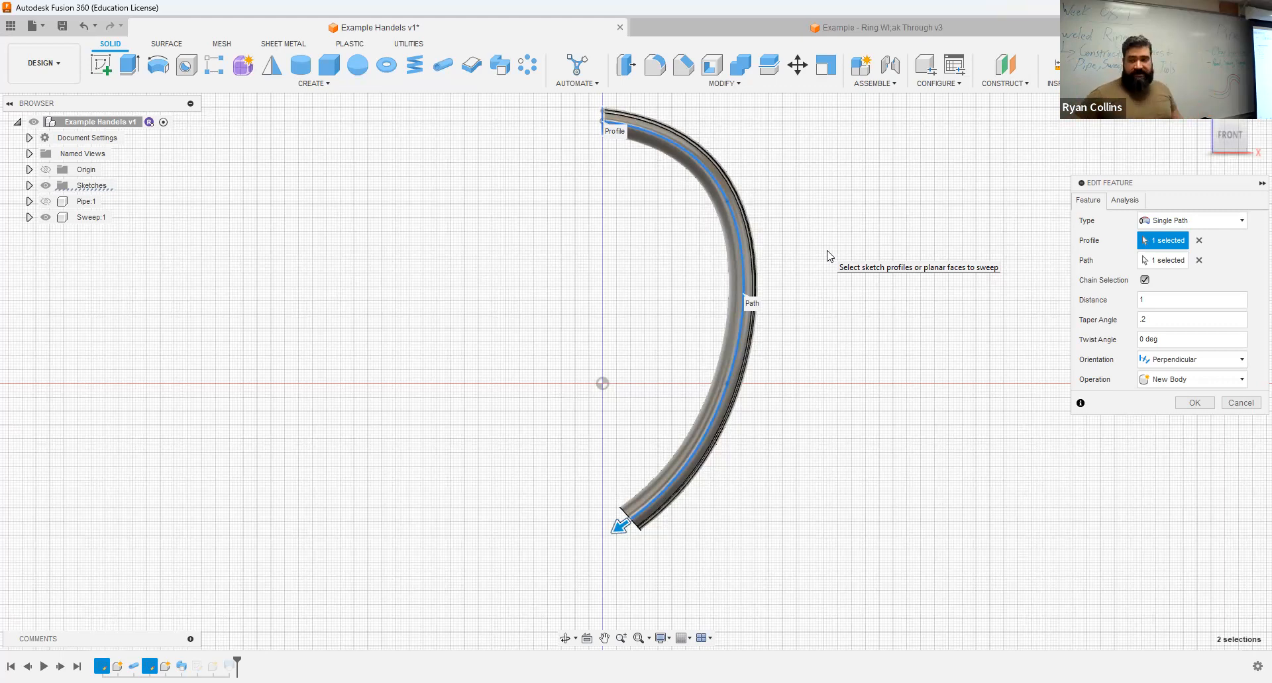
double_click(1163, 318)
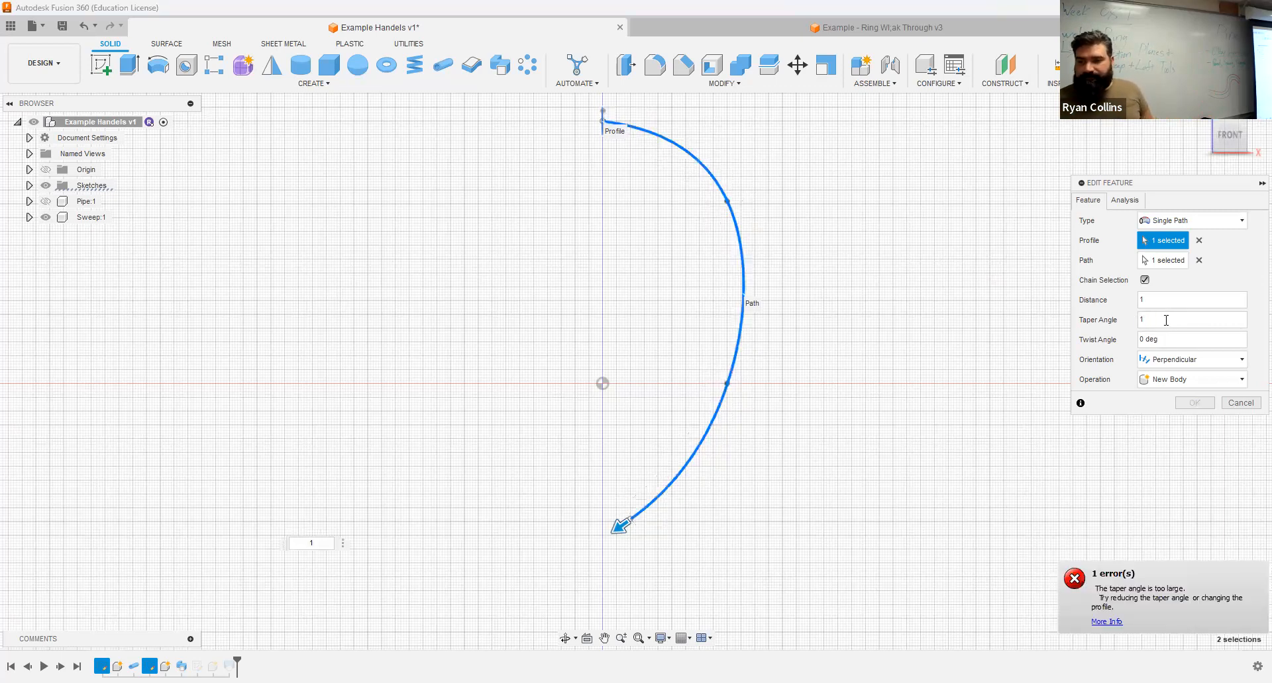
double_click(1165, 320)
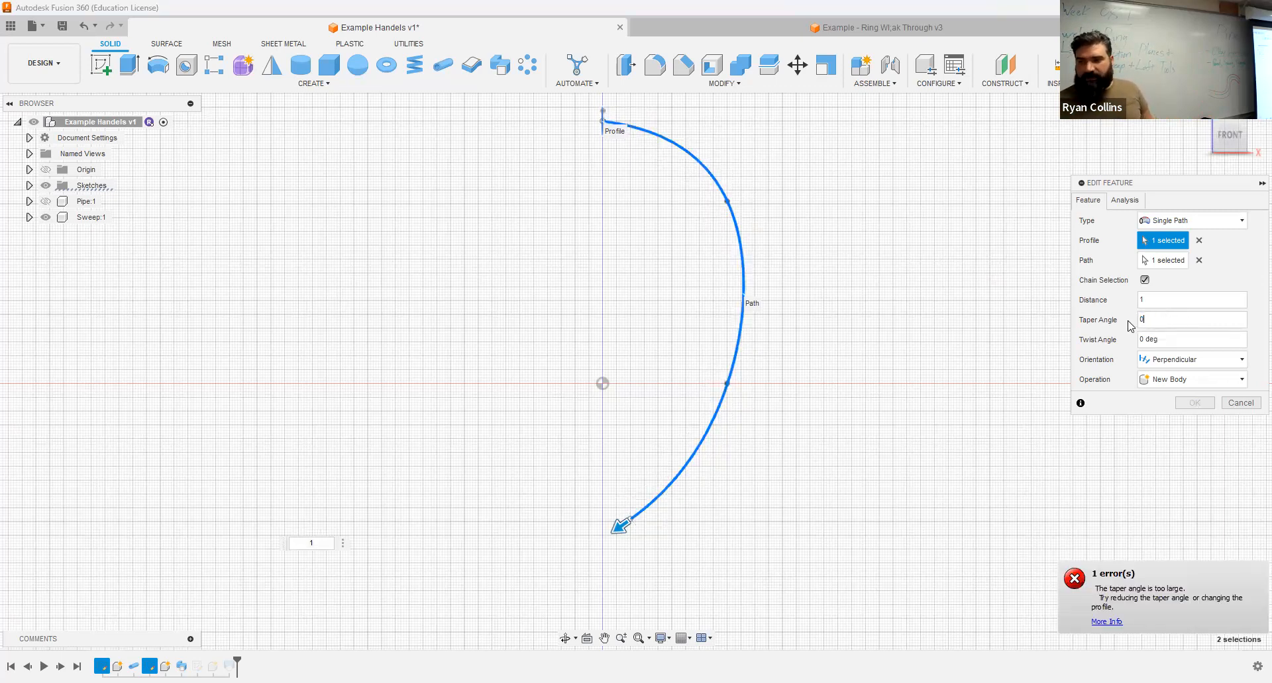
key("Tab")
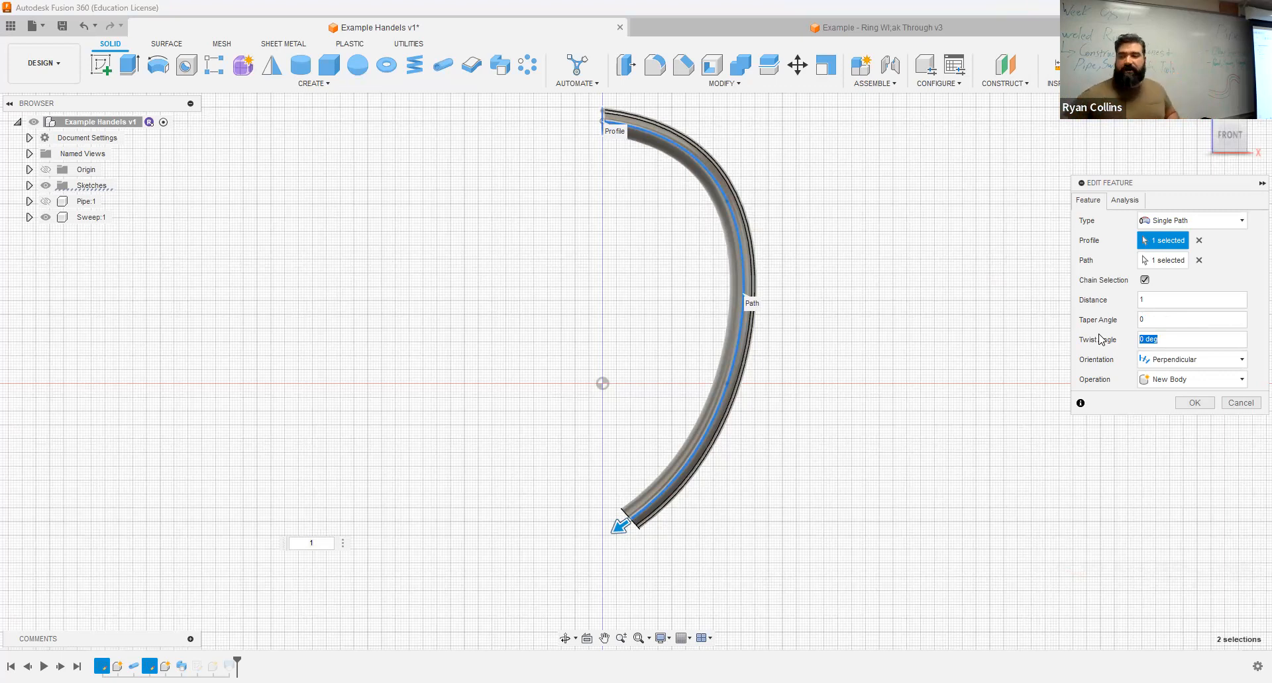
Step: Try twist angles of 180 and 360 degrees on the sweep, inspecting the twisted handle from several sides
type("180")
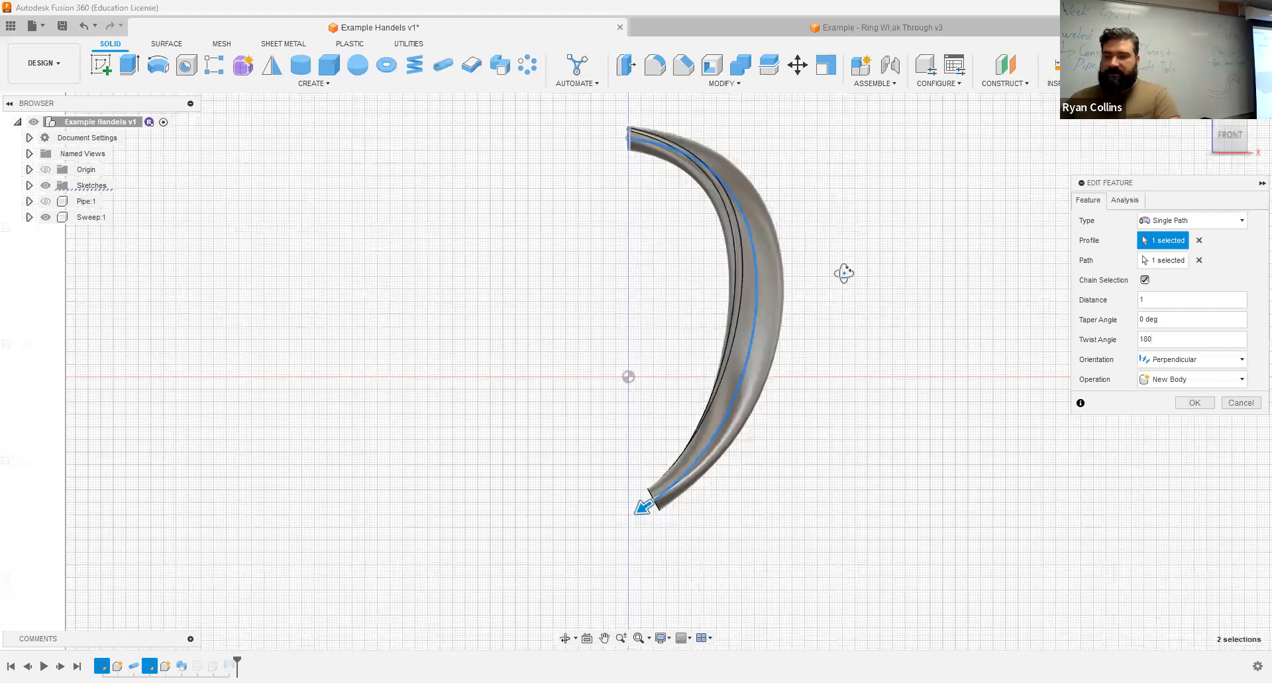
scroll(861, 278, "down", 2)
mouse_move(908, 274)
middle_mouse_down("shift")
mouse_move(1068, 264)
mouse_move(1079, 344)
mouse_move(1000, 287)
mouse_move(788, 295)
mouse_move(921, 285)
middle_mouse_up("shift")
left_click(1160, 340)
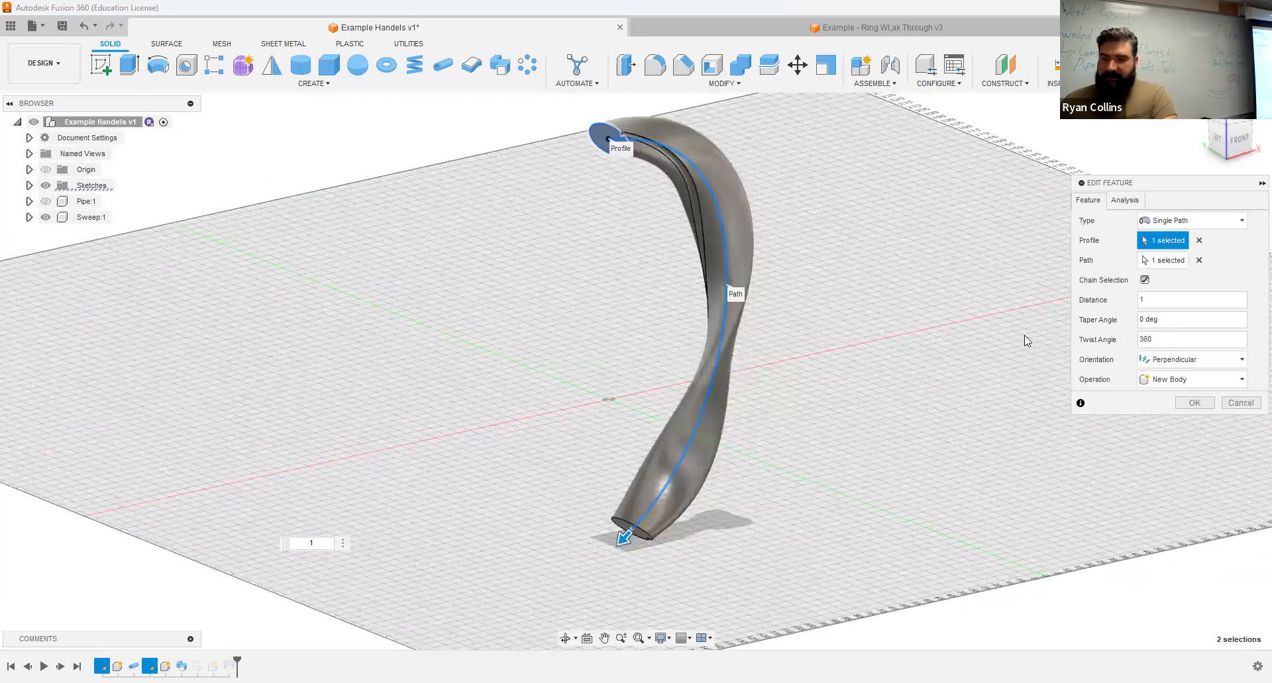
middle_click_drag(817, 326, 753, 332, "shift")
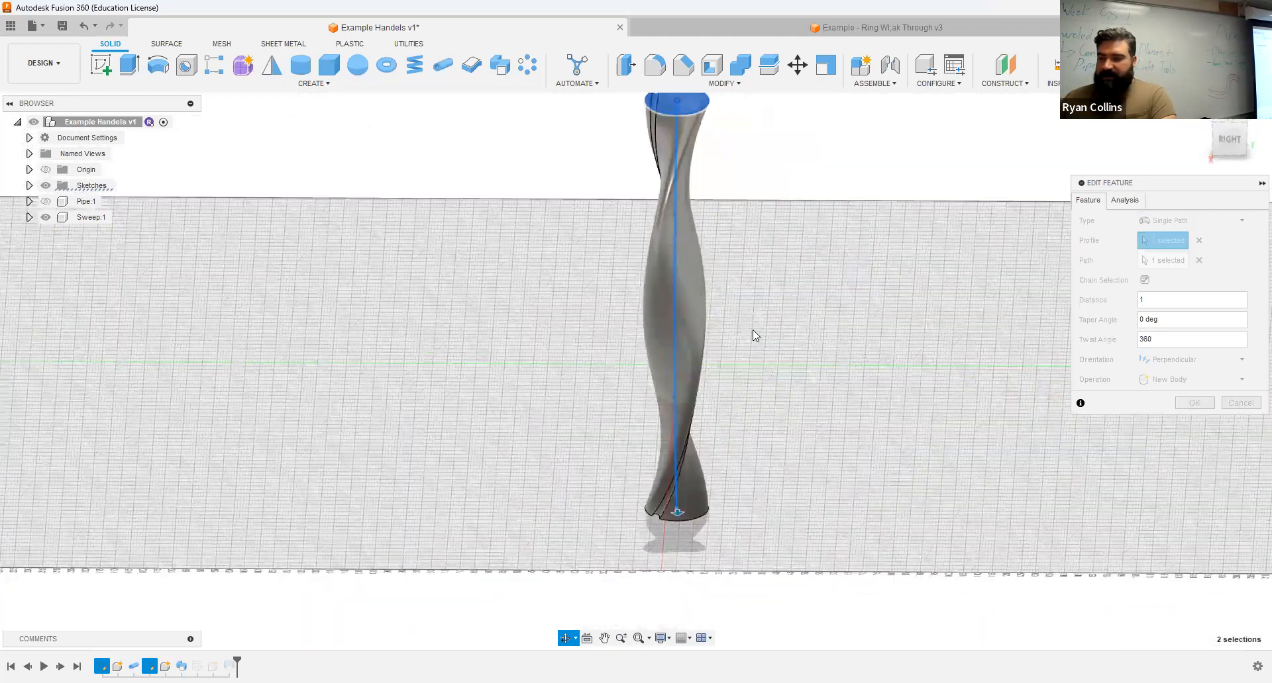
Step: Try a twist angle of 720 degrees on the sweep, inspect the twisted handle, and discard the feature edits
double_click(1171, 338)
type("720")
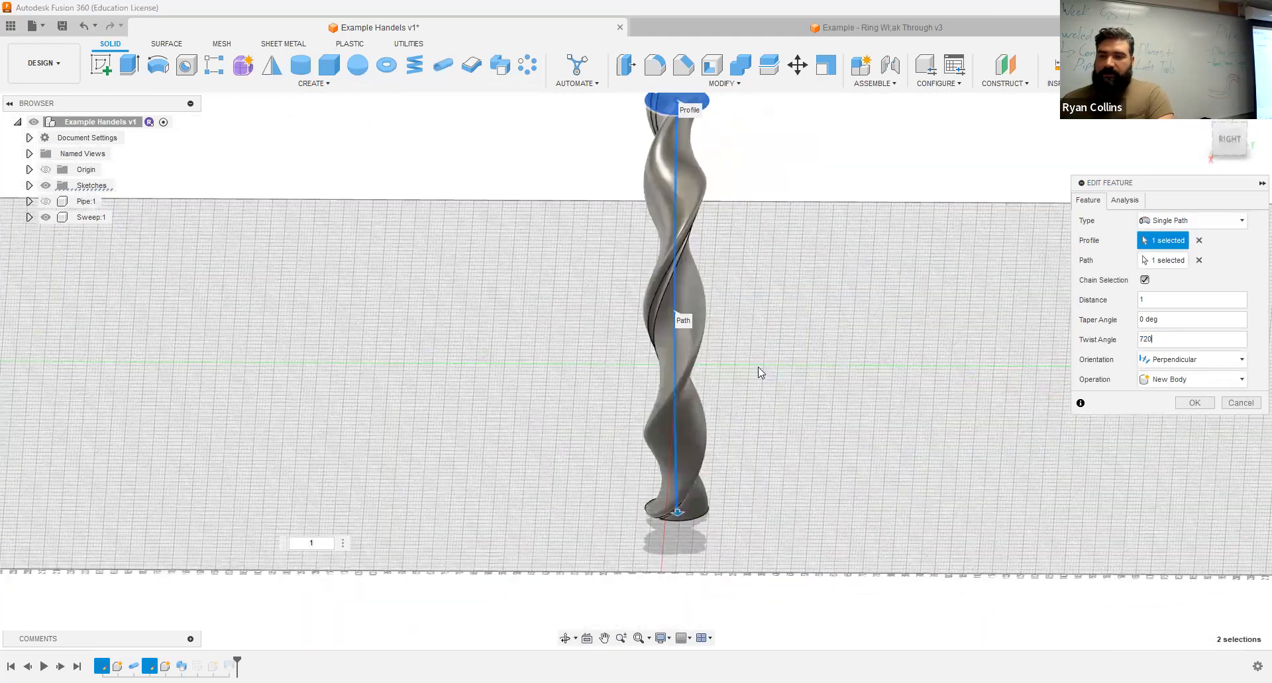
scroll(783, 339, "down", 3)
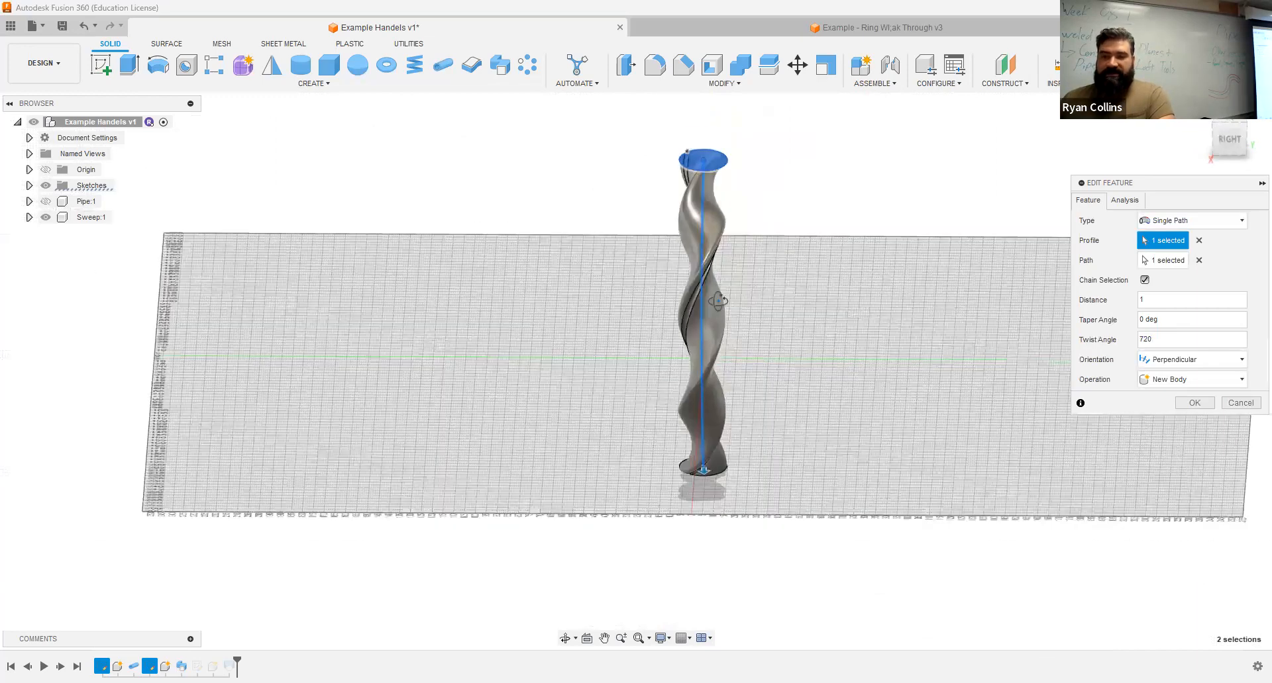
middle_click_drag(718, 301, 661, 307, "shift")
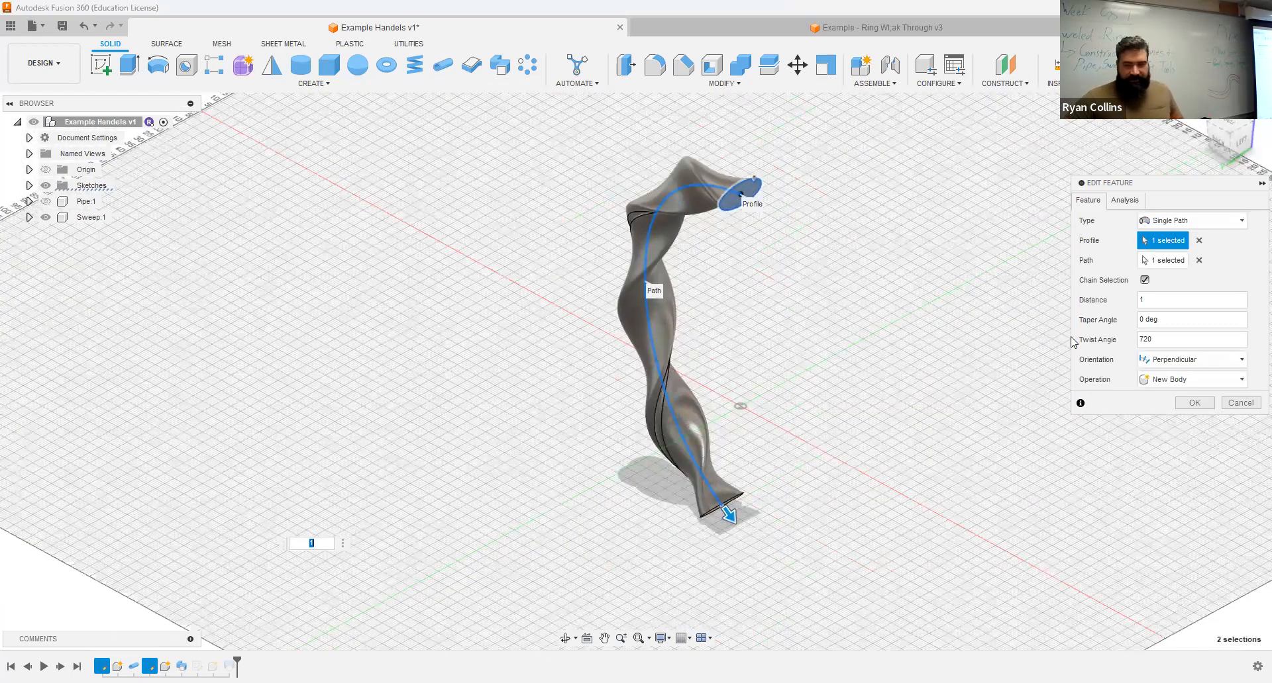
left_click(1245, 404)
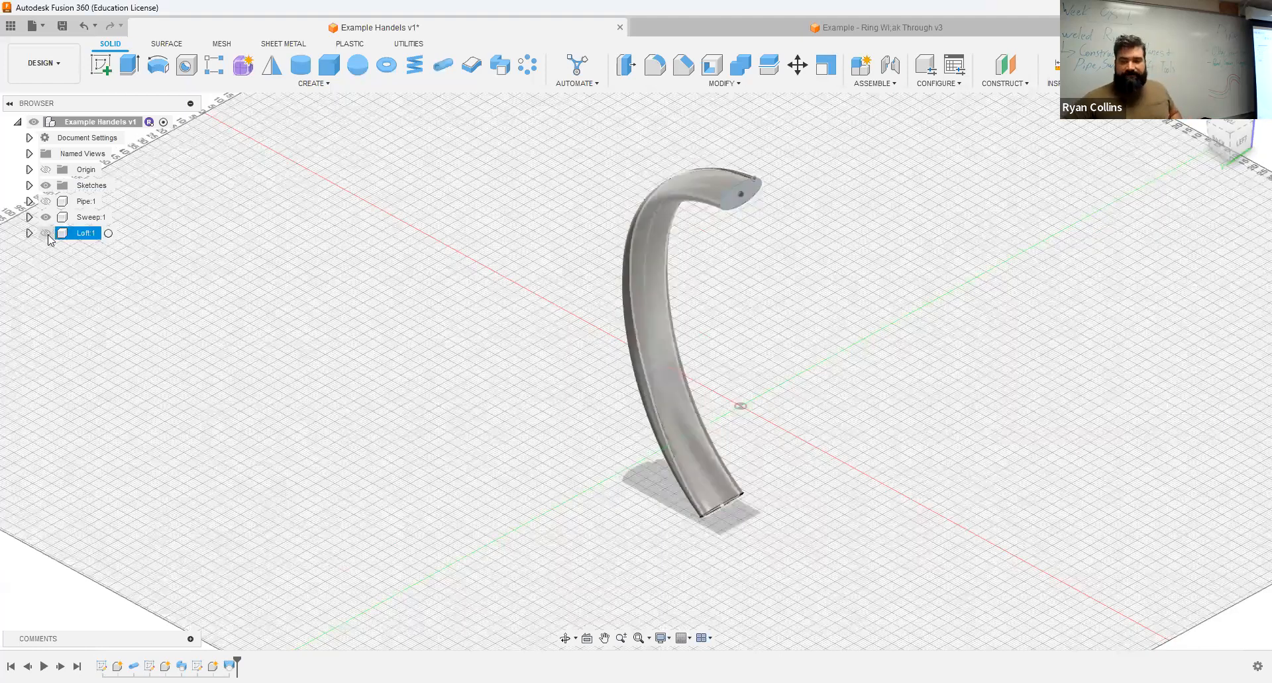
Step: Show the Loft component instead of the Sweep component and inspect its notched circular end face
left_click(46, 217)
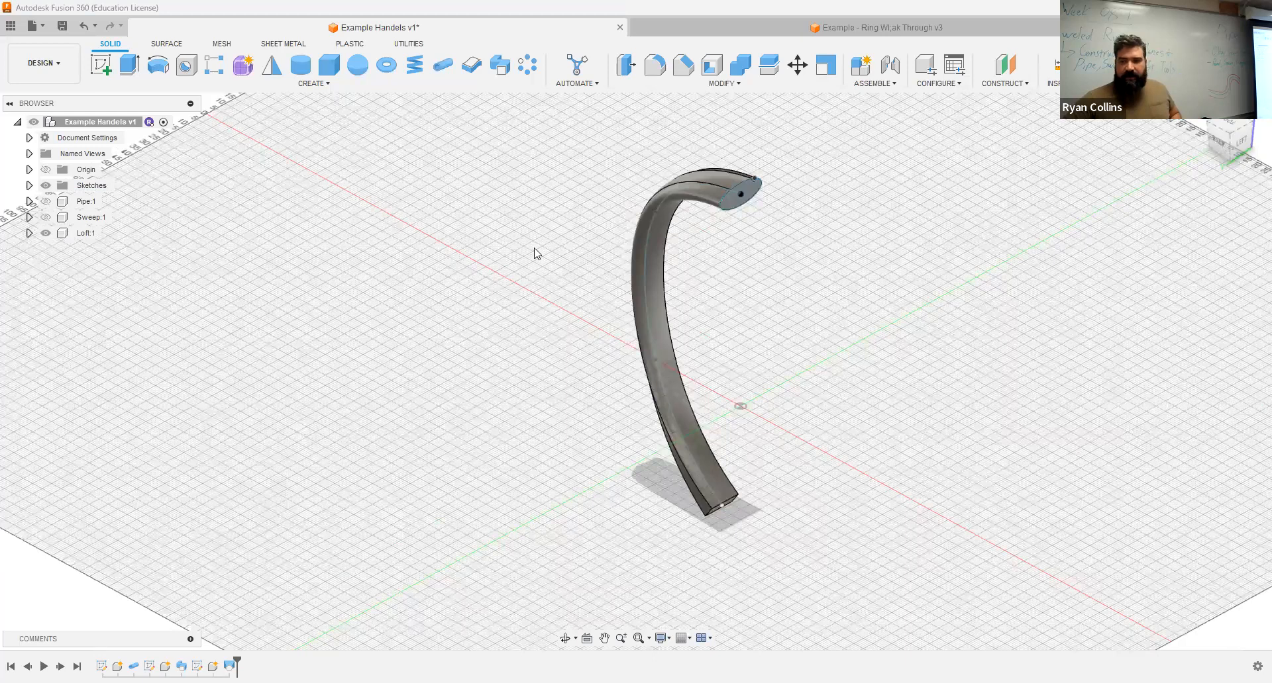
scroll(709, 191, "up", 8)
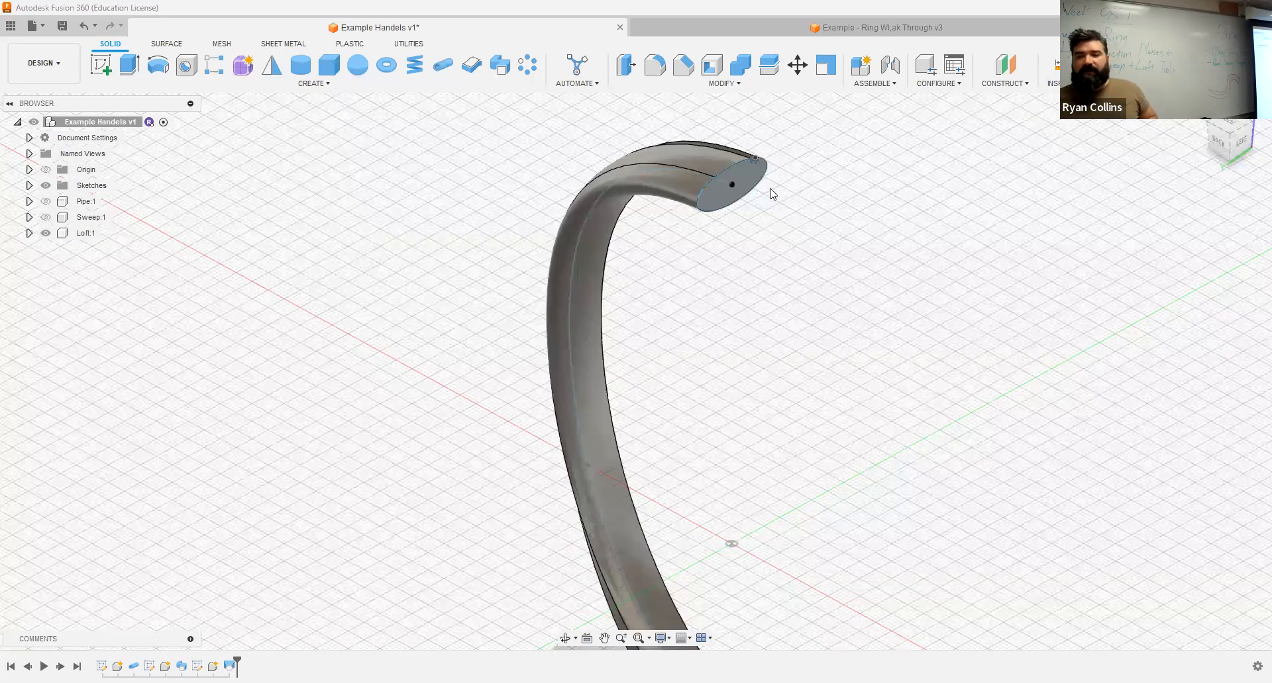
scroll(718, 197, "up", 3)
middle_click_drag(738, 214, 711, 296)
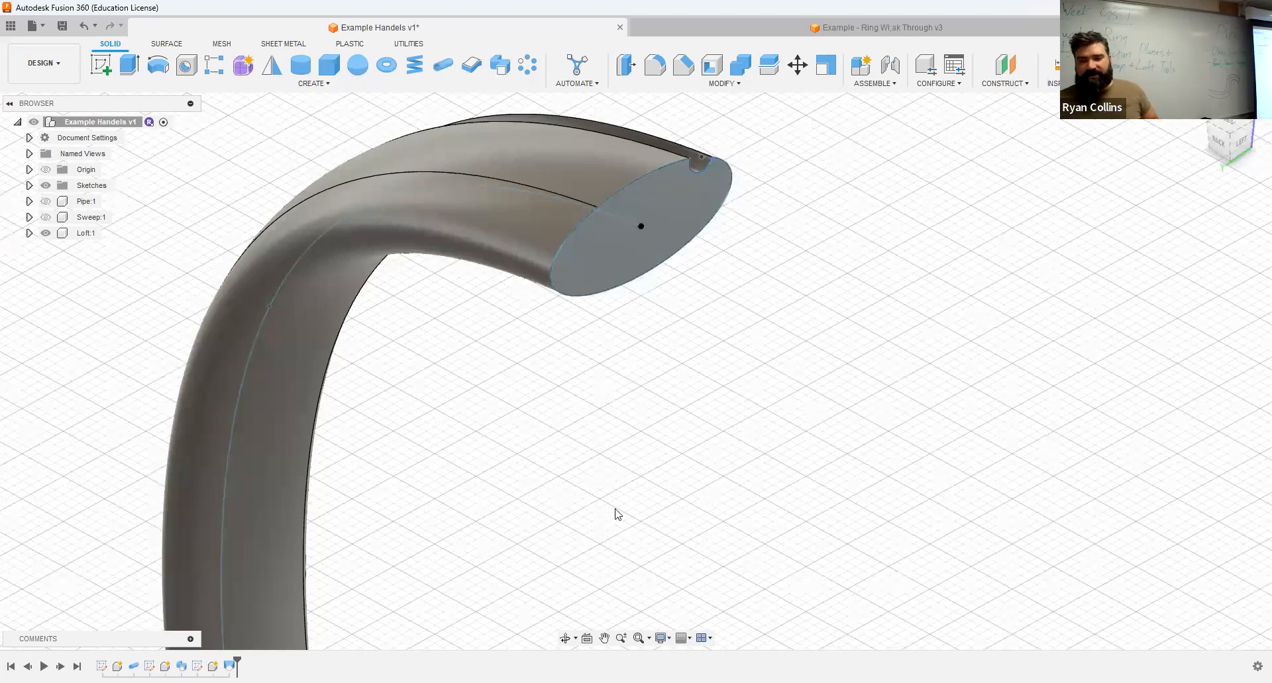
Step: Examine the loft's rectangular end face and how the shape changes along the whole curved handle
scroll(616, 514, "down", 4)
middle_click_drag(627, 557, 373, 368)
scroll(373, 375, "up", 5)
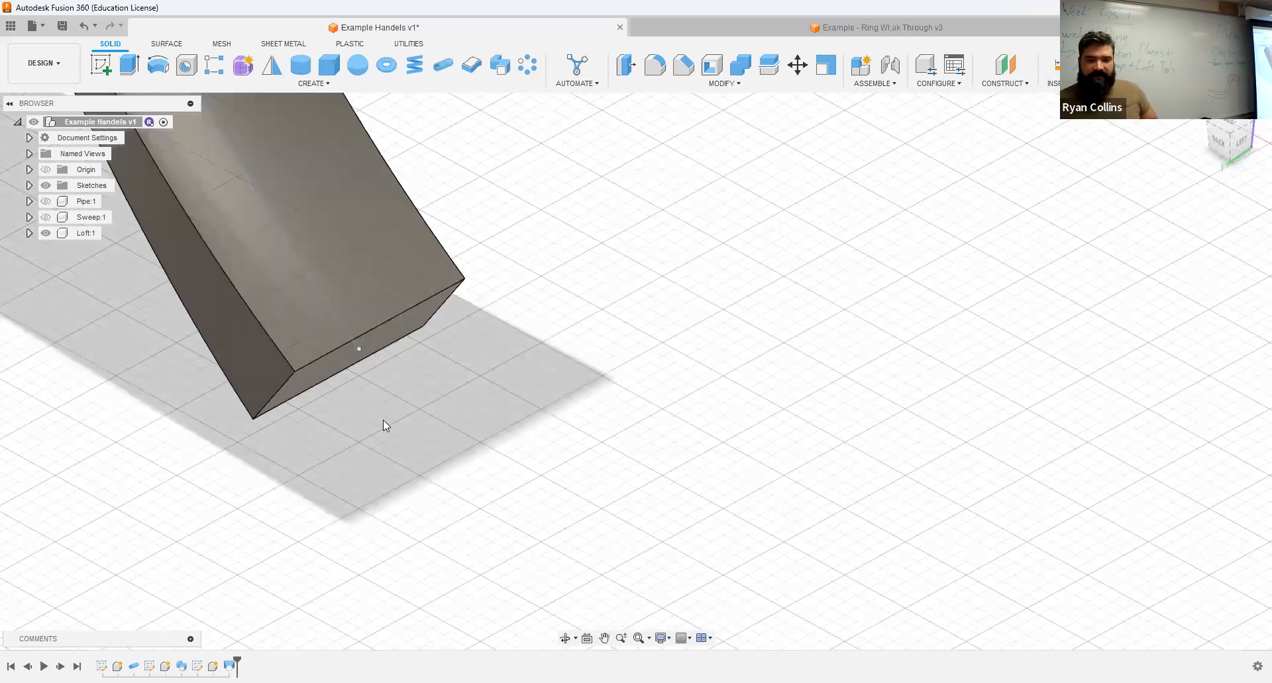
middle_click_drag(511, 447, 521, 447)
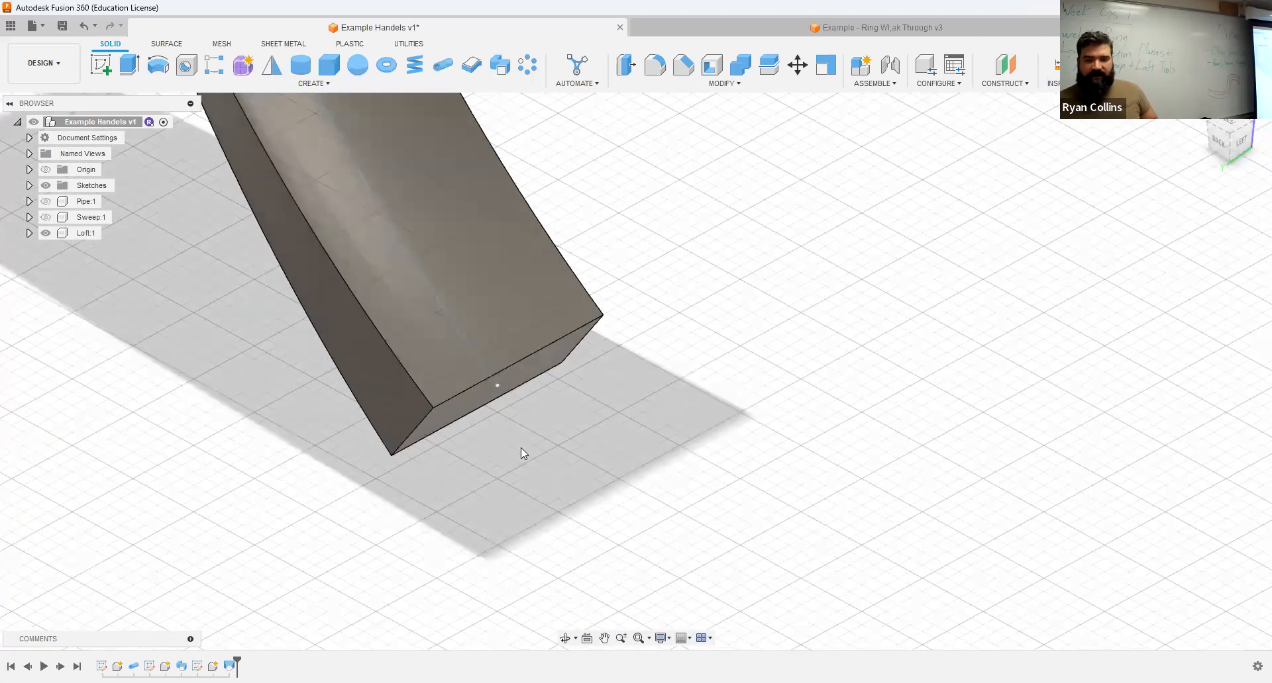
scroll(606, 441, "down", 6)
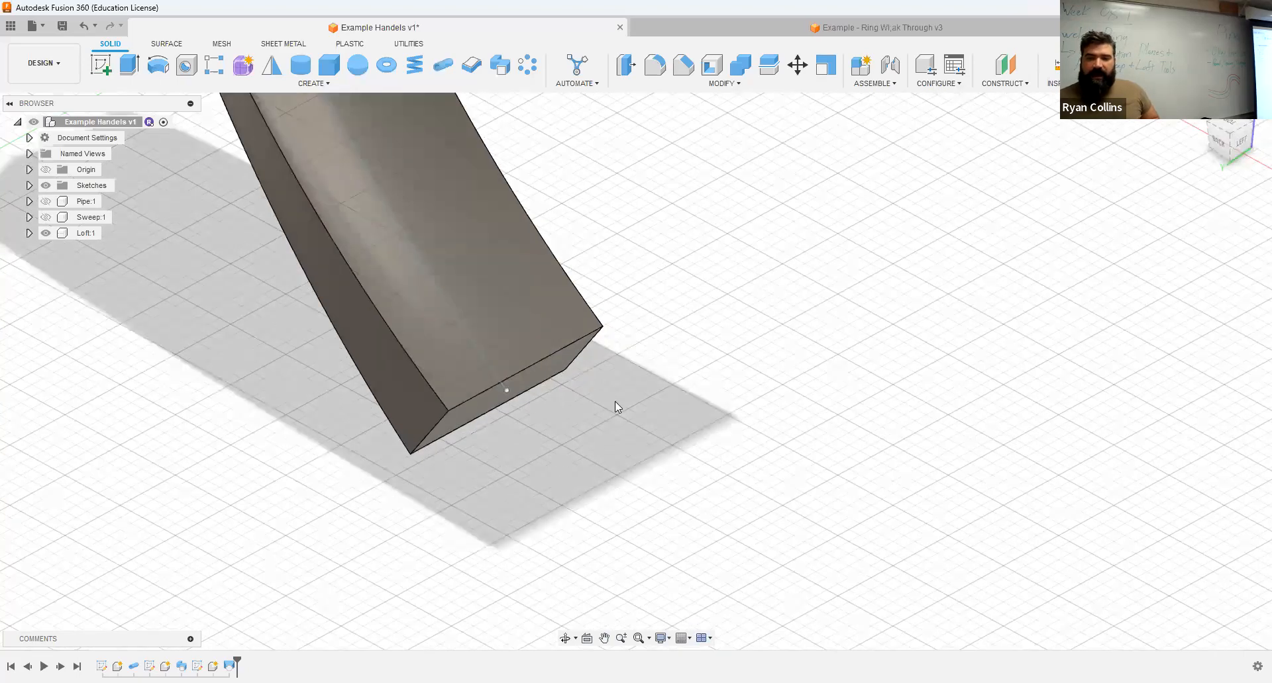
mouse_move(619, 326)
middle_mouse_down()
mouse_move(619, 427)
mouse_move(596, 335)
middle_mouse_up()
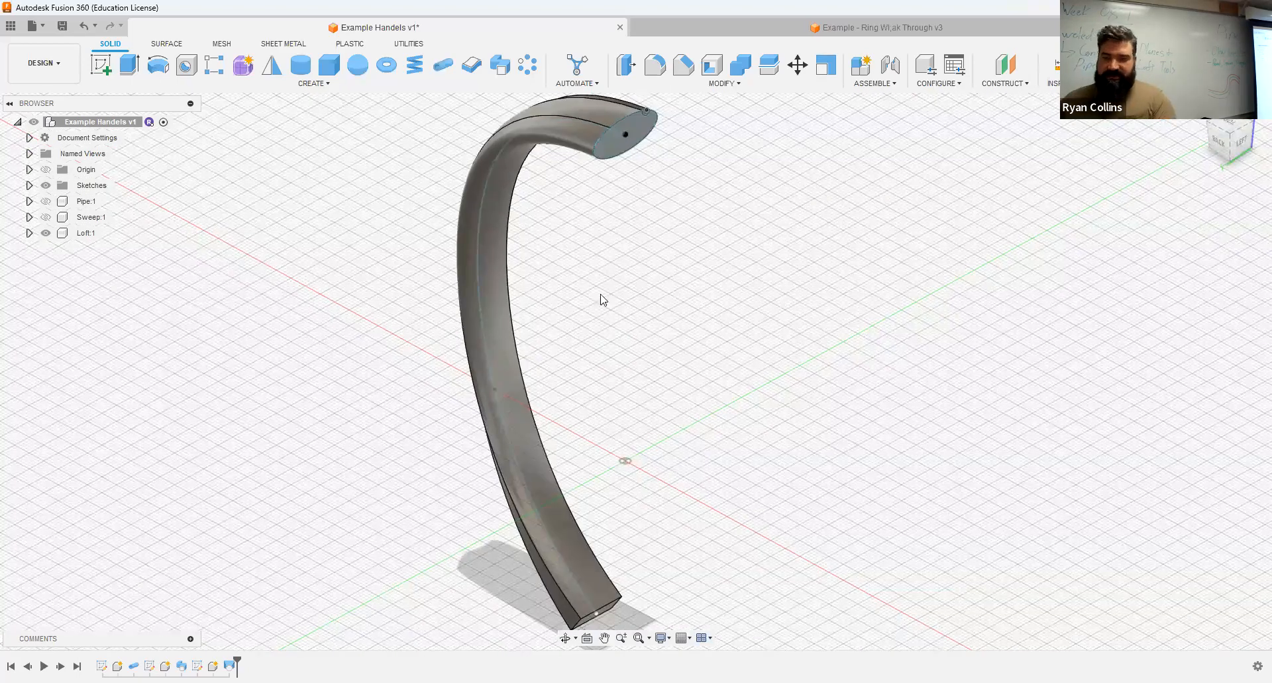
middle_click_drag(655, 287, 477, 96, "shift")
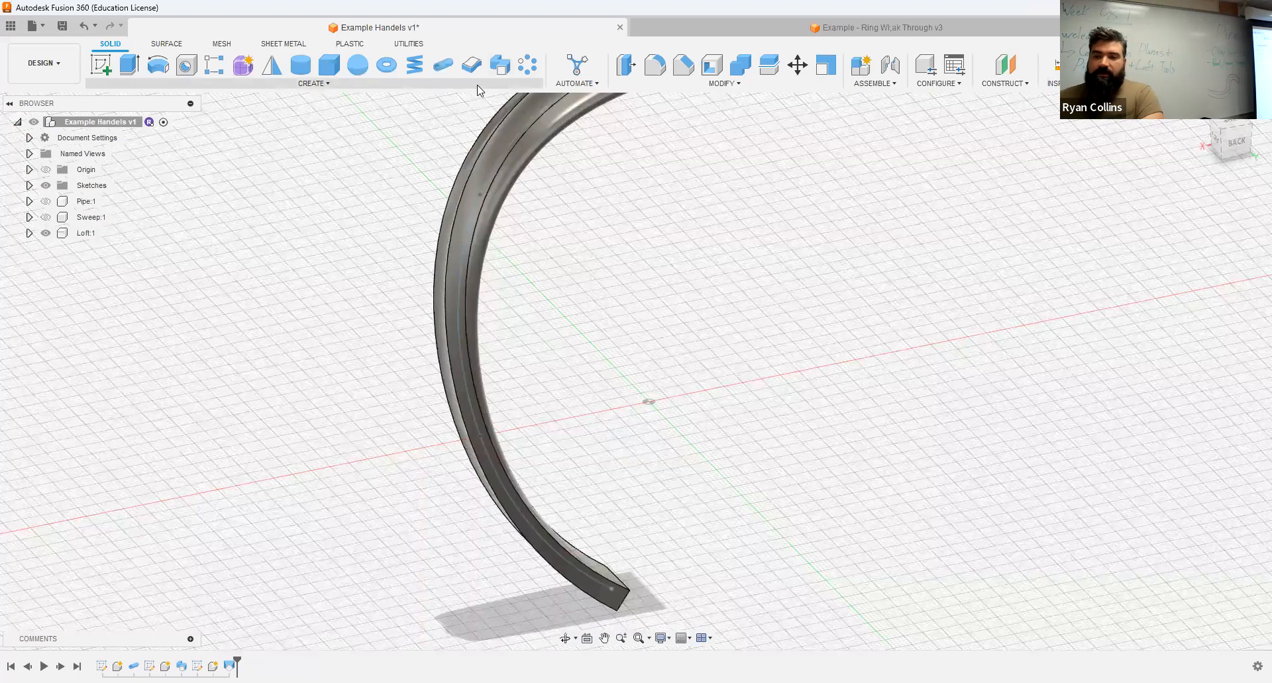
Step: Look up the description of the Loft command and return to the notched end of the lofted handle
left_click(432, 84)
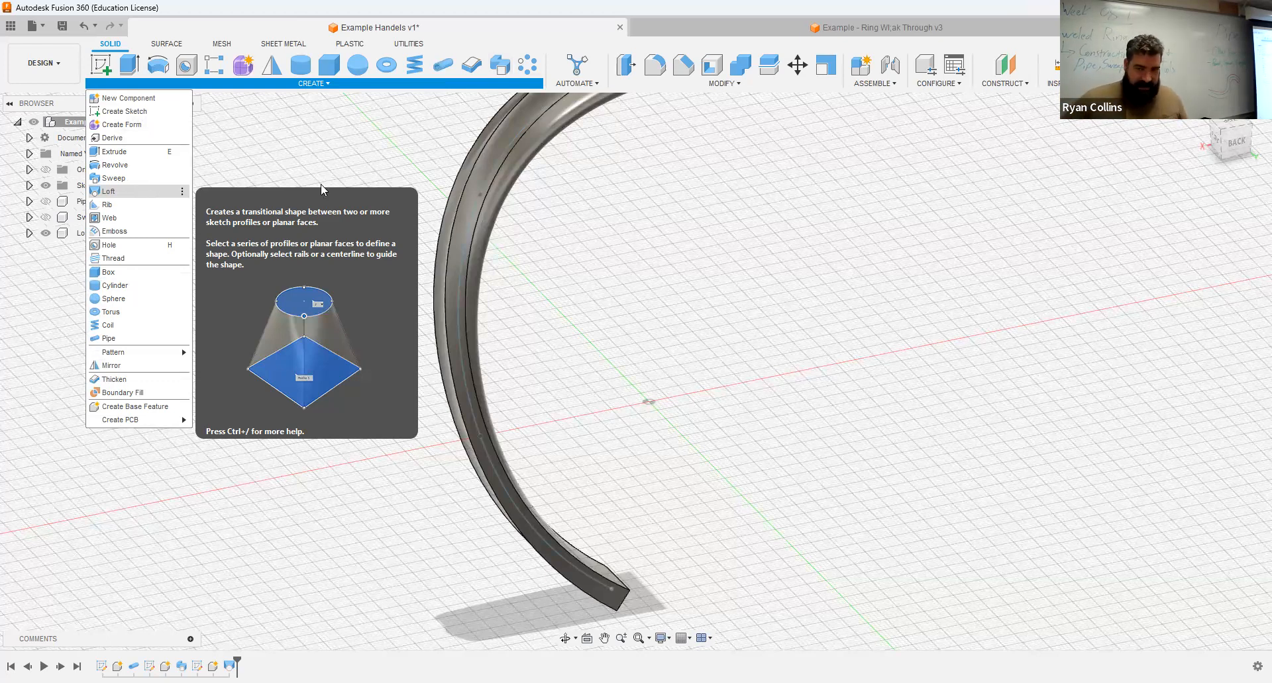
left_click(638, 307)
scroll(641, 329, "up", 3)
scroll(673, 378, "down", 5)
middle_click_drag(673, 377, 218, 599, "shift")
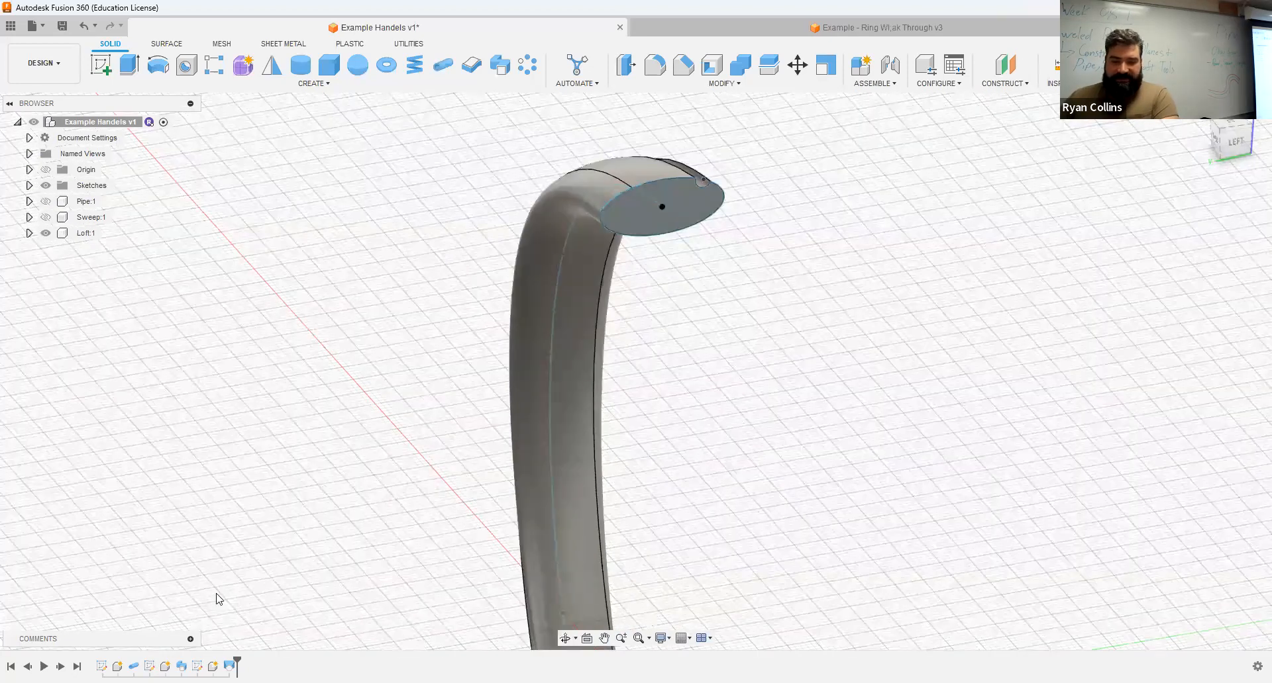
Step: Review the Loft feature's two profiles and its centerline guide, leaving its settings without saving any edits
right_click(229, 667)
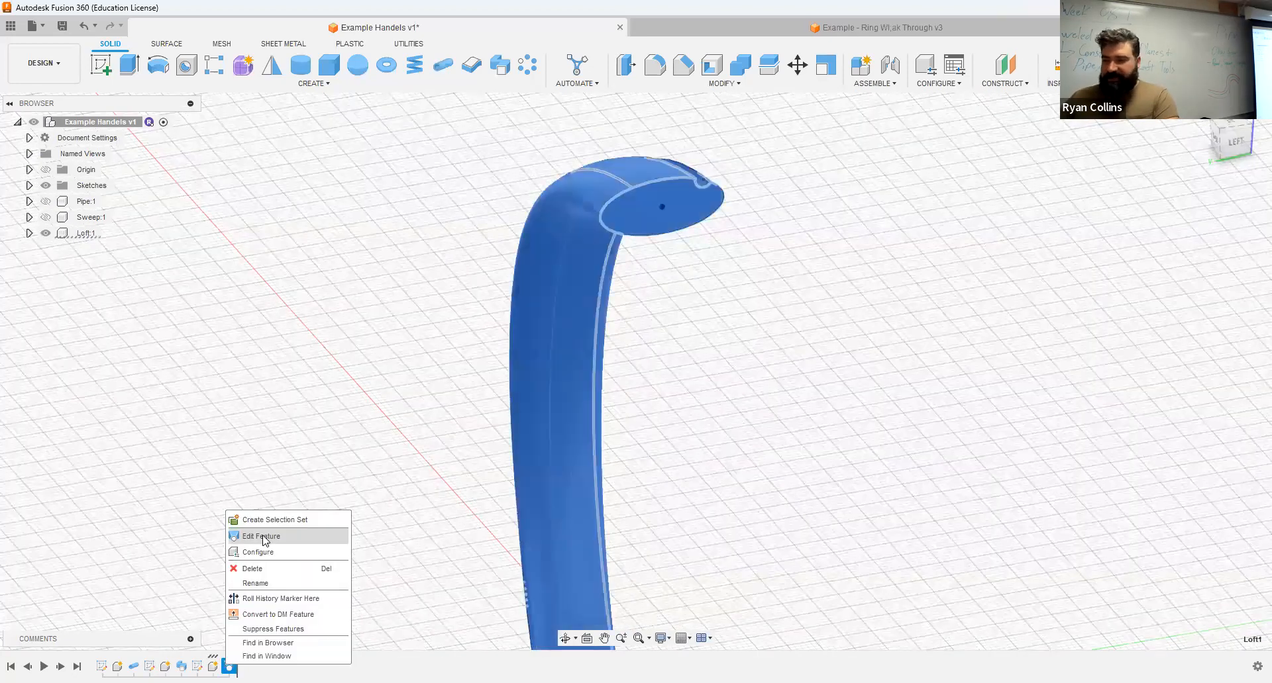
left_click(260, 536)
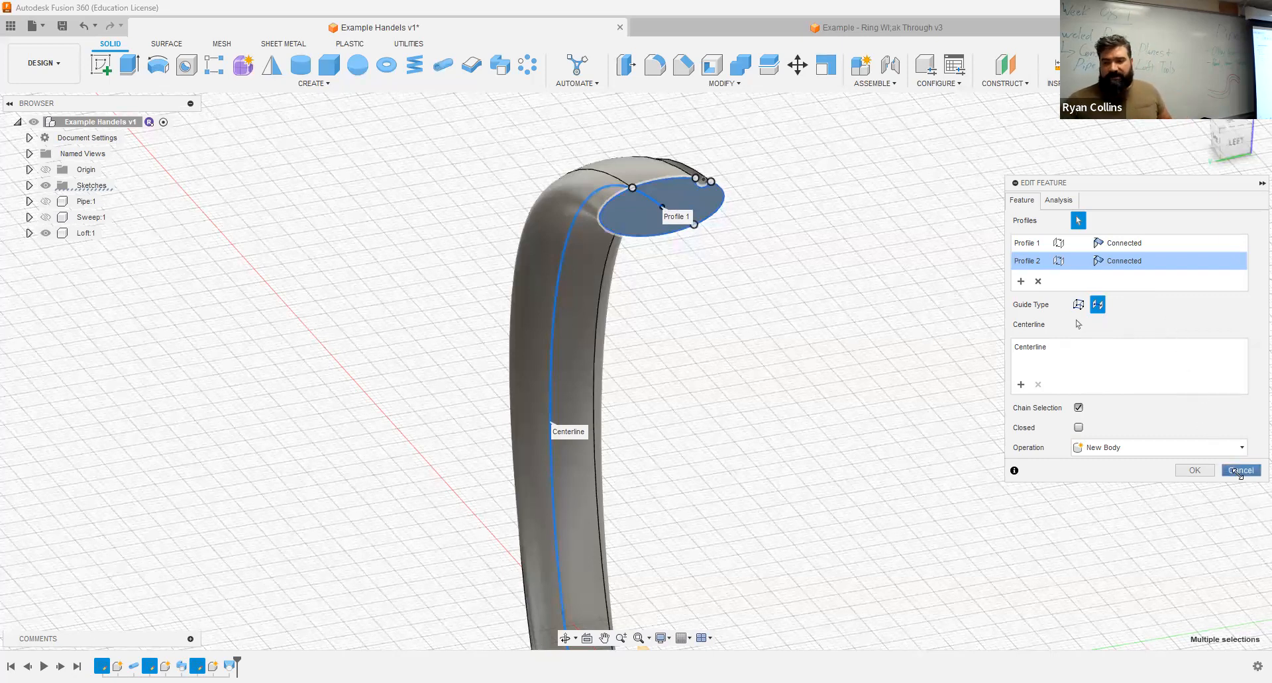
left_click(1239, 472)
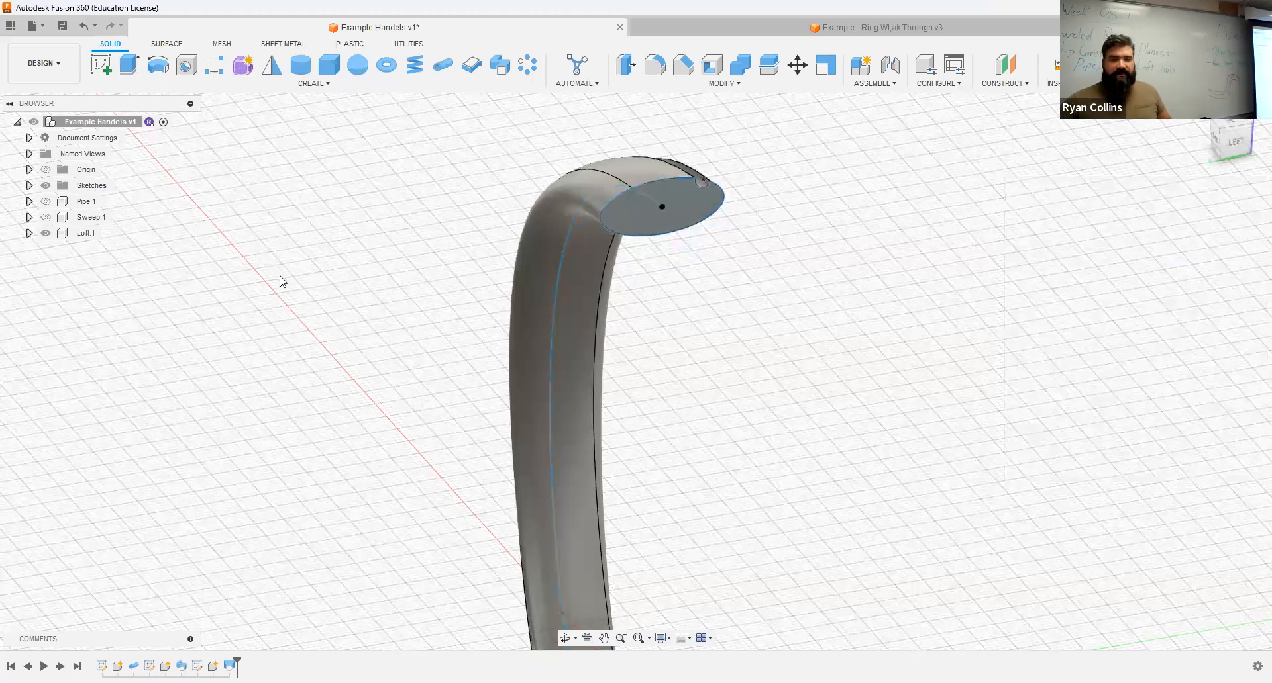
Step: Show only the Pipe component instead of the Loft component and return the view to the home orientation
left_click(46, 204)
left_click(46, 217)
left_click(46, 217)
left_click(46, 233)
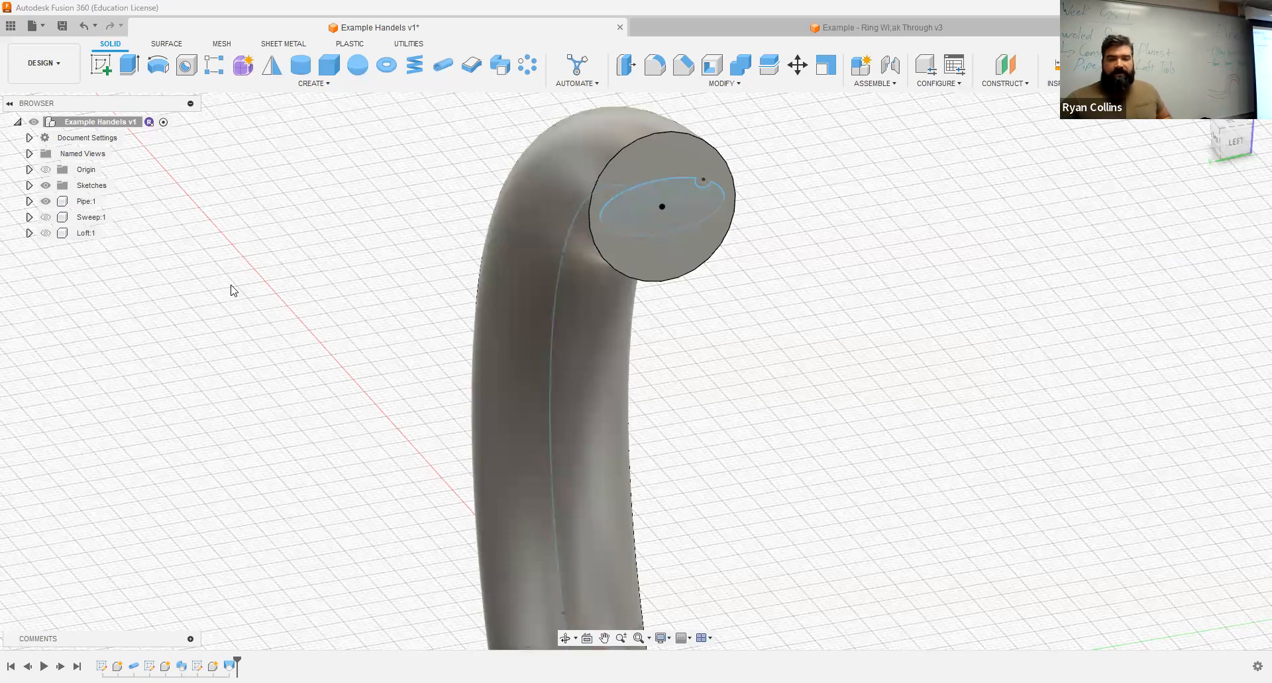
left_click(1202, 110)
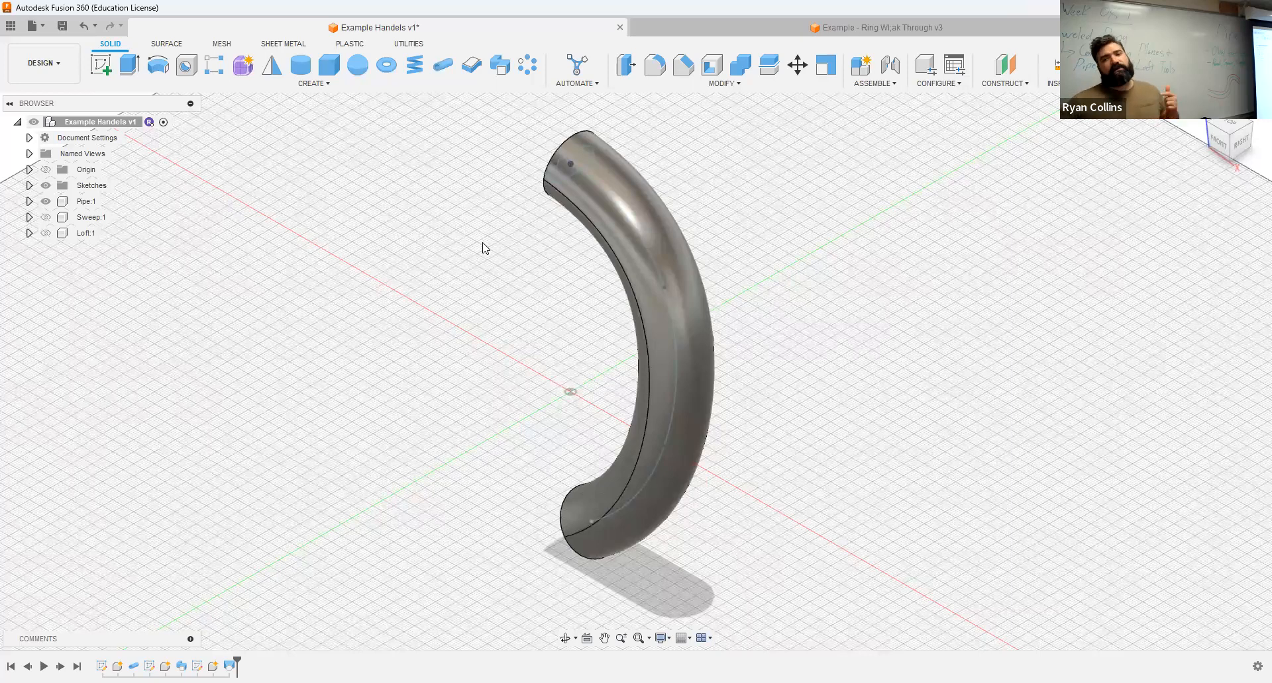
Step: Compare the handle variants by displaying only the Sweep component, followed by only the Loft component
left_click(46, 221)
left_click(46, 220)
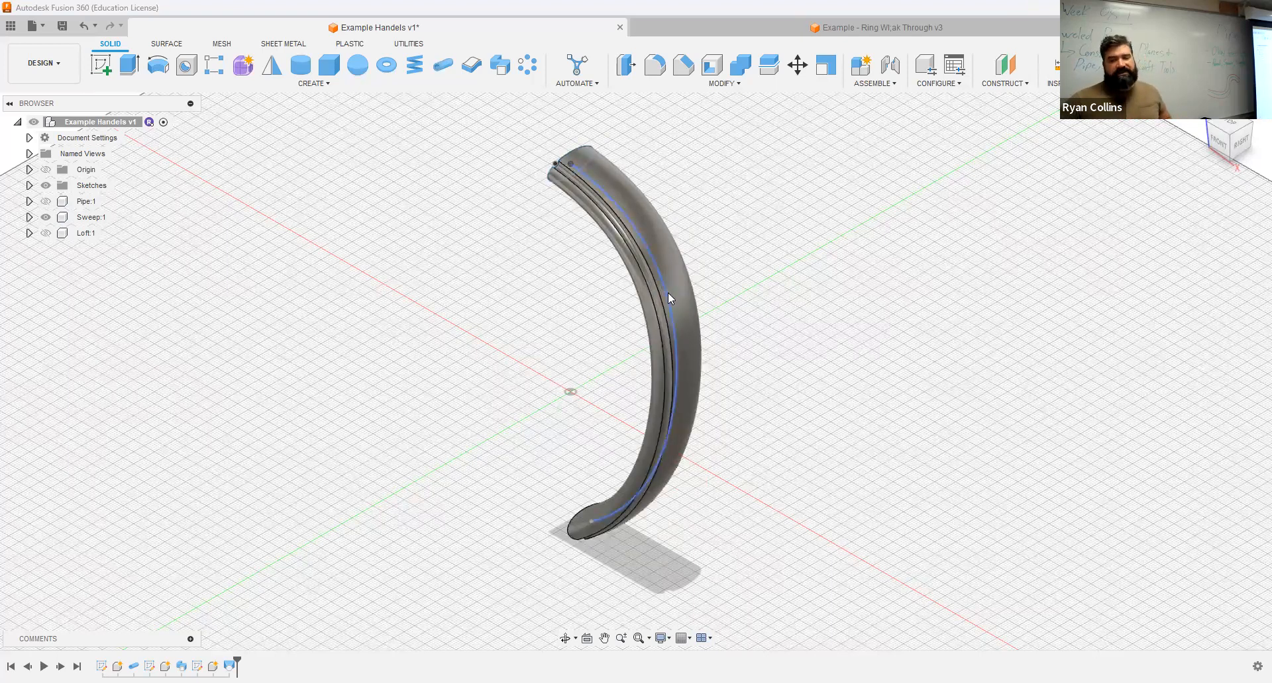
left_click(46, 234)
left_click(46, 217)
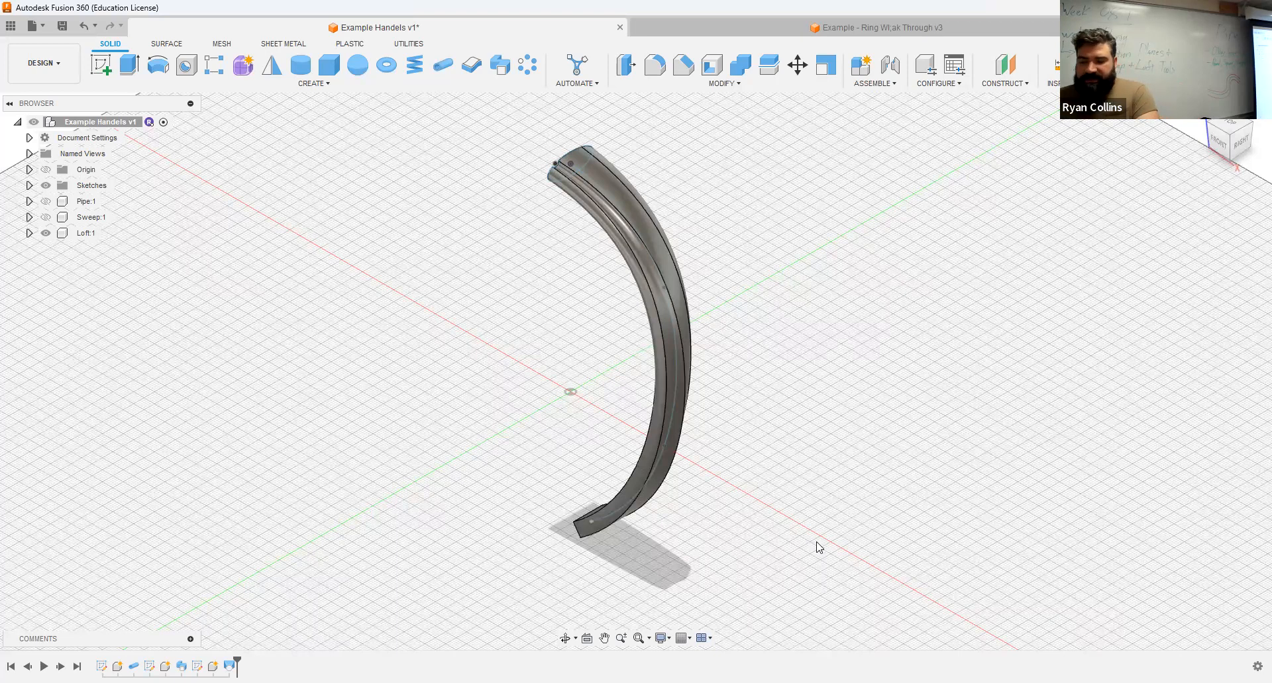
Step: Switch to the example ring walk-through design and look over the Finished Ring model
left_click(759, 24)
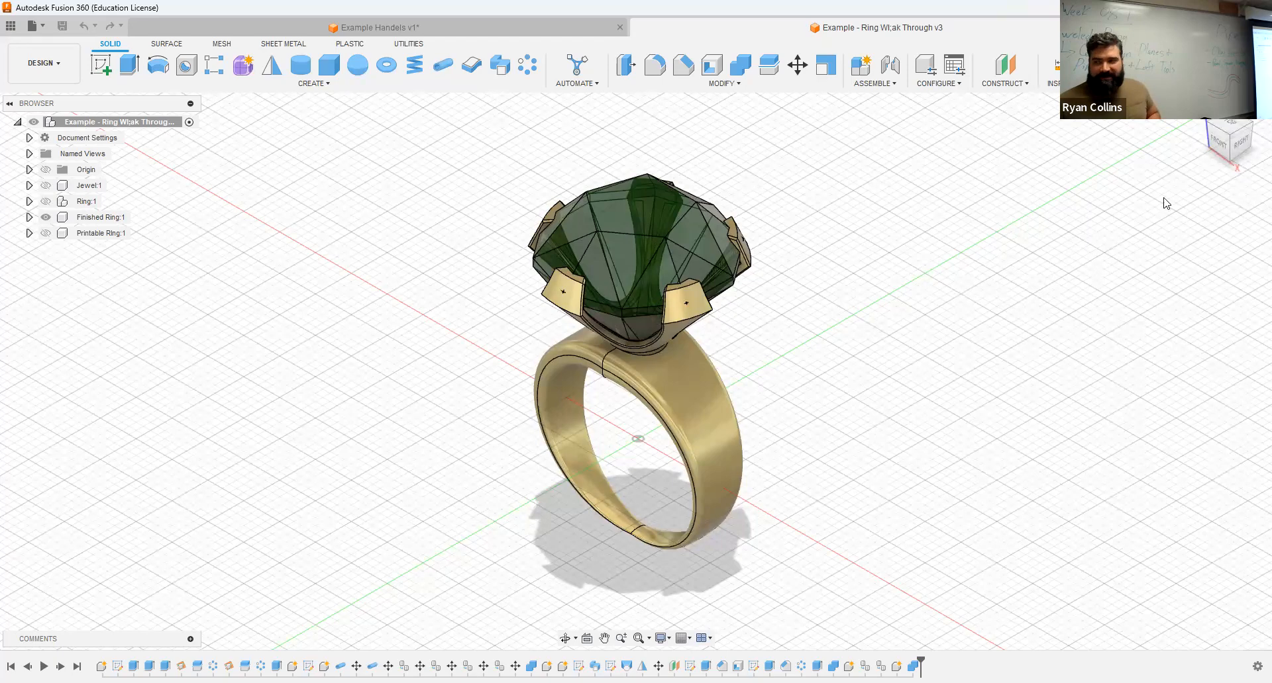
left_click(1216, 141)
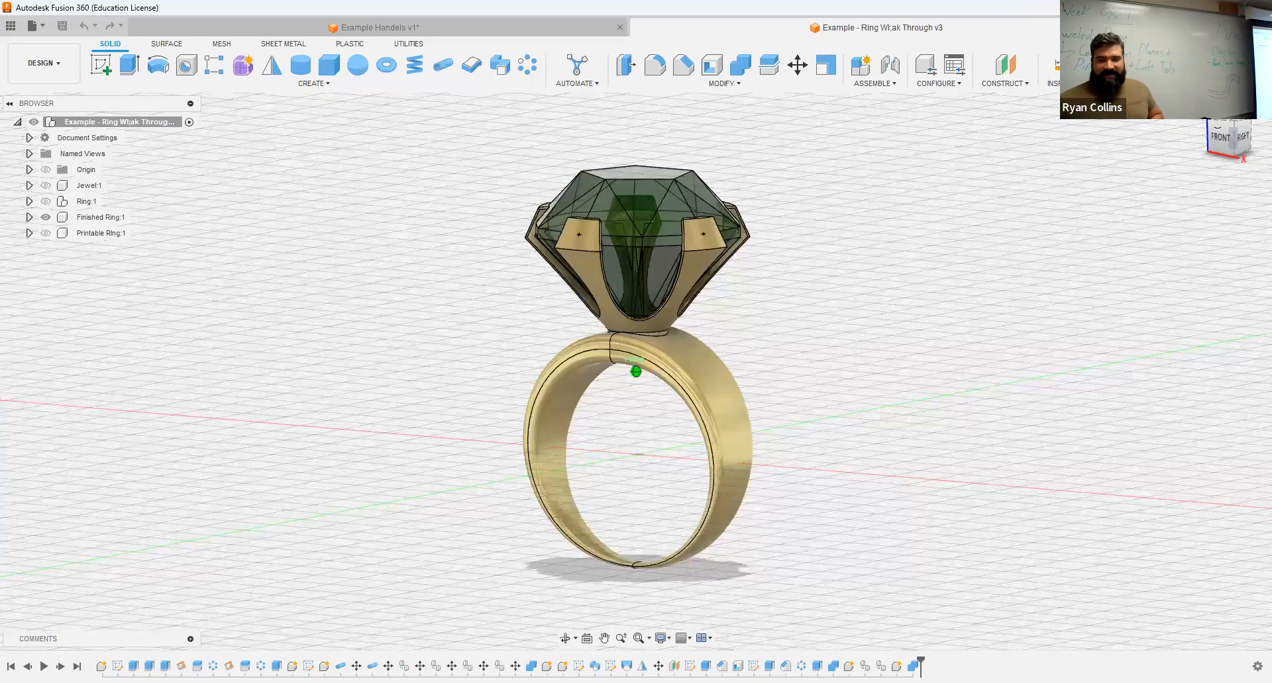
left_click_drag(1217, 140, 1192, 171)
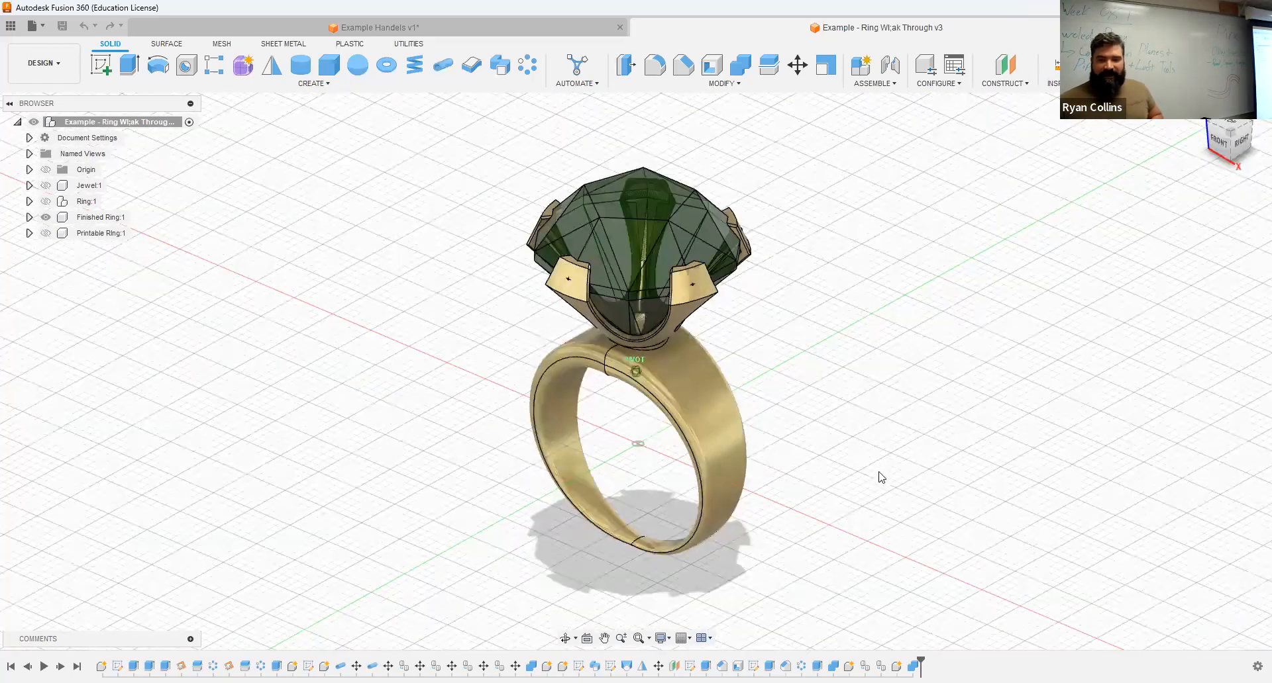
left_click_drag(880, 477, 865, 481)
scroll(790, 558, "up", 5)
Step: Examine the tapering ring band from the gem setting down to its lower seam, highlighting one half's side face
middle_click_drag(842, 508, 905, 417)
middle_click_drag(645, 433, 582, 291, "shift")
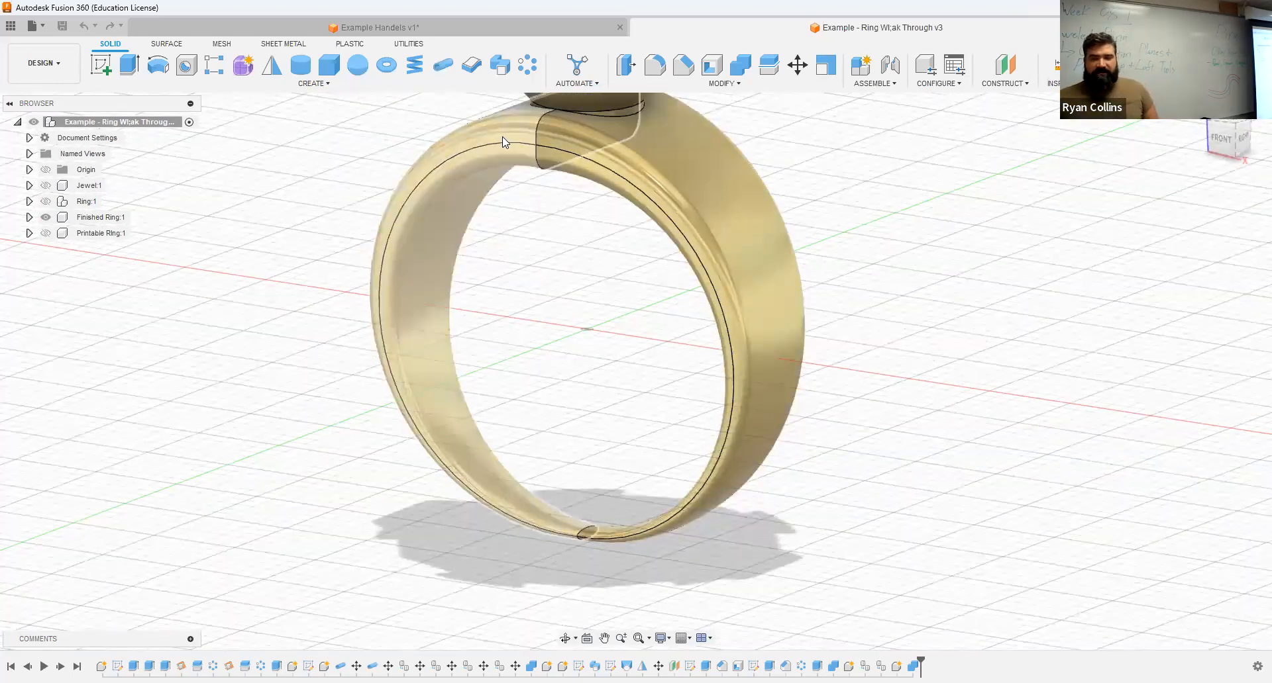
left_click(661, 176)
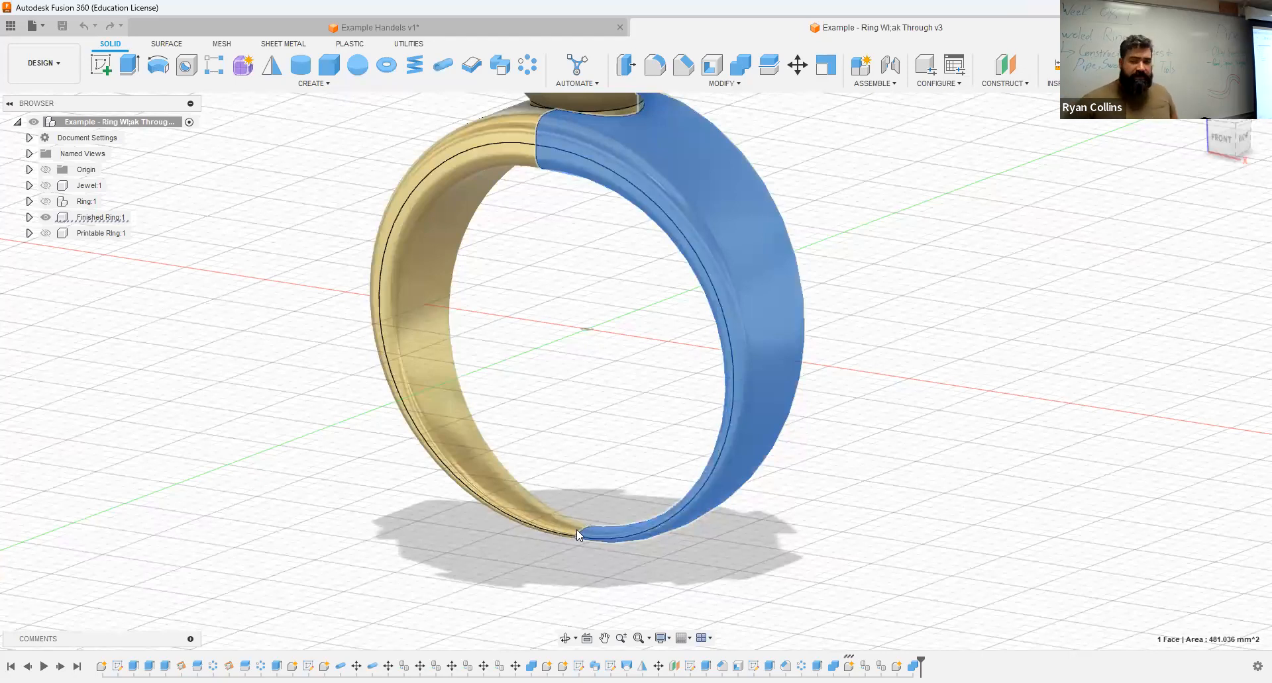
scroll(821, 412, "down", 1)
middle_click_drag(820, 412, 824, 661)
left_click(861, 265)
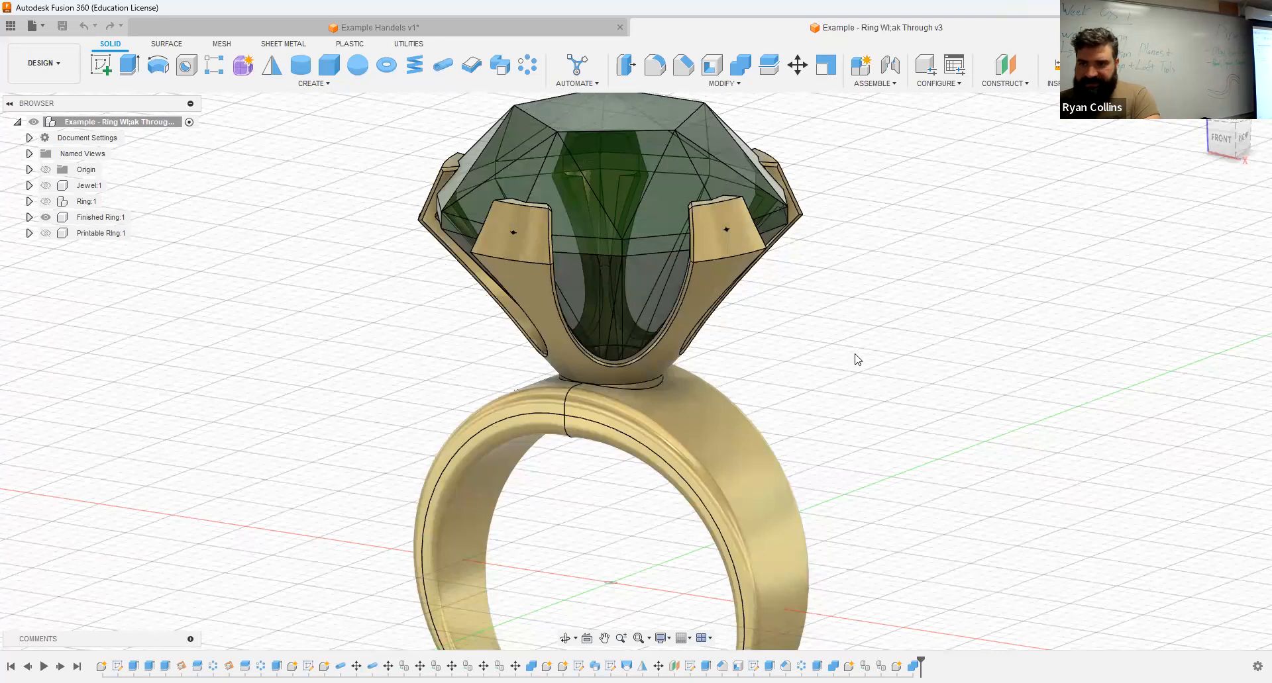
Step: Turn on component color cycling for the ring design and view the Finished Ring's band in its component color
key("shift+n")
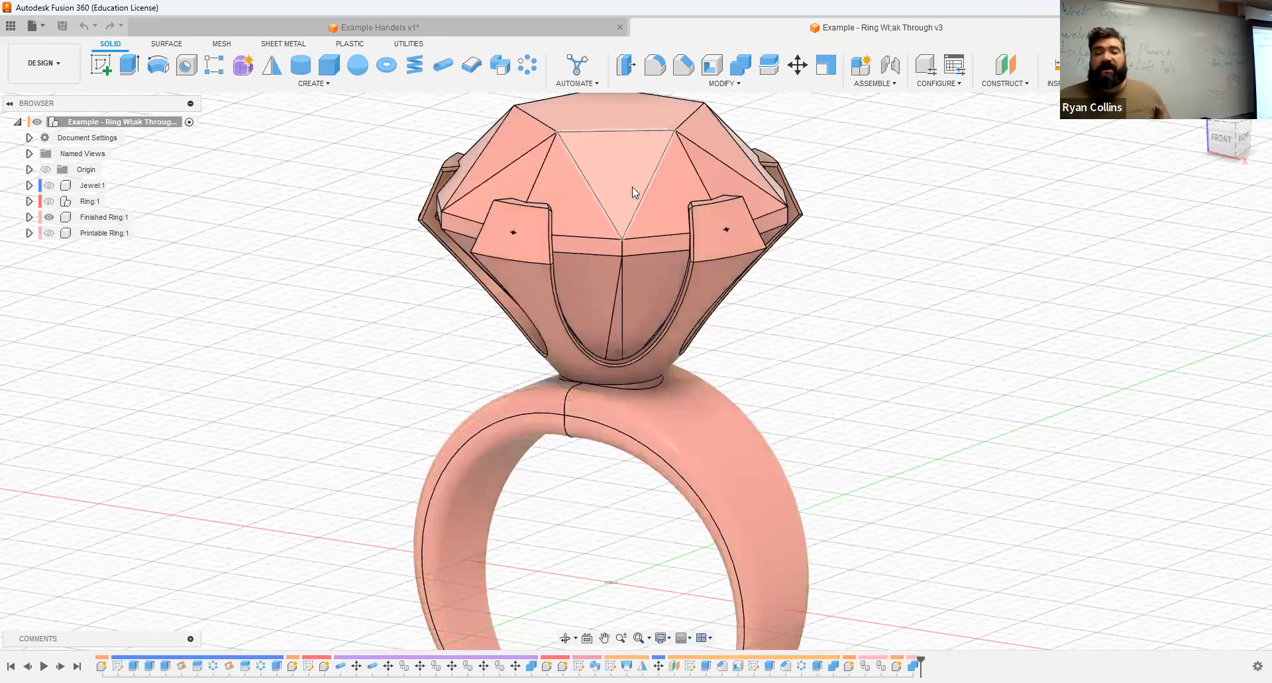
left_click(100, 233)
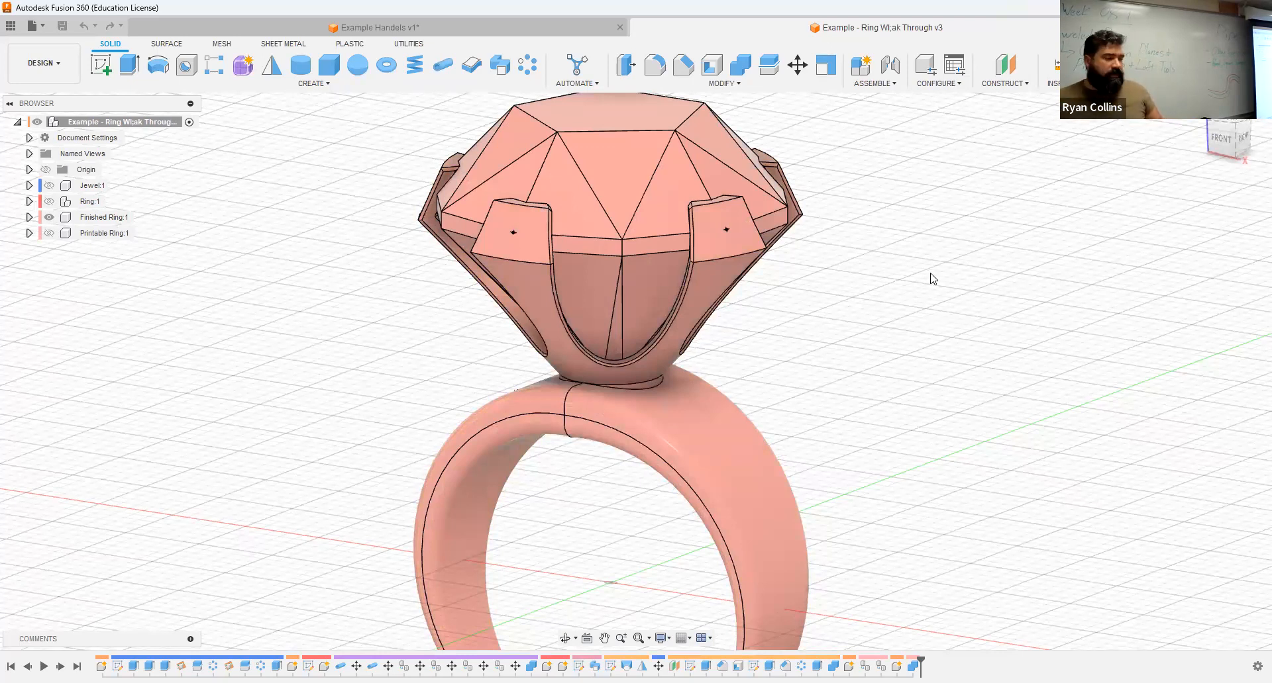
middle_click_drag(823, 398, 758, 392)
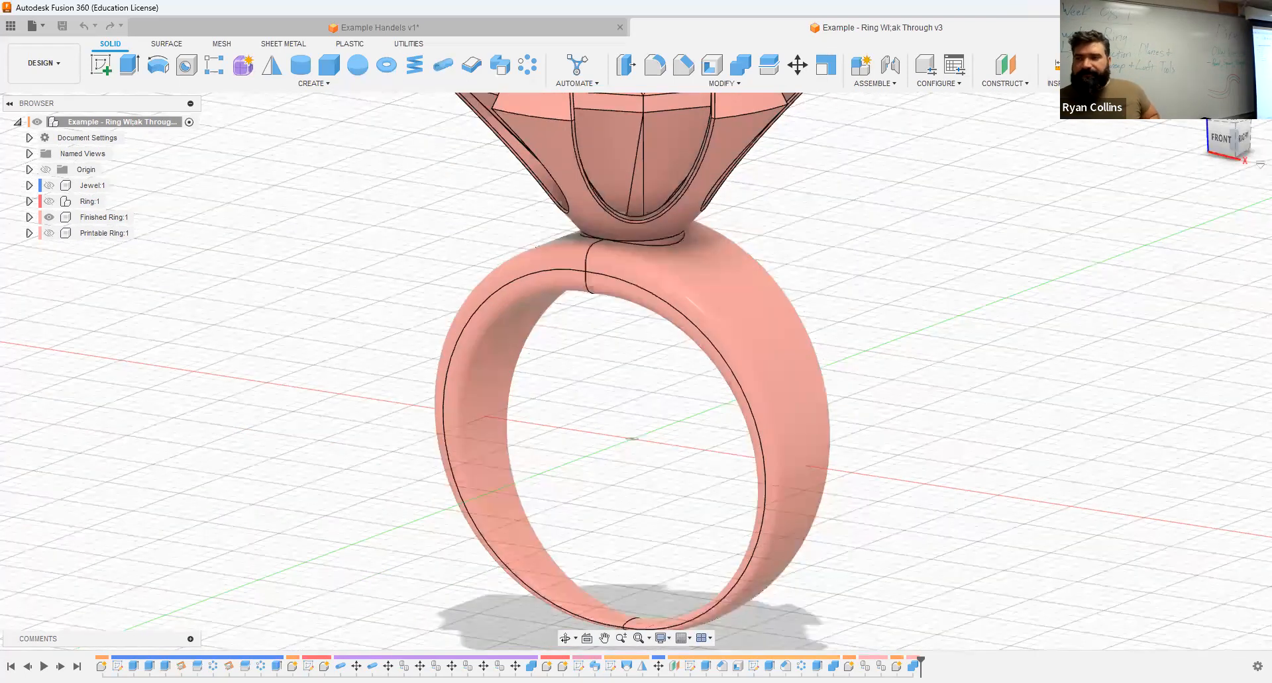
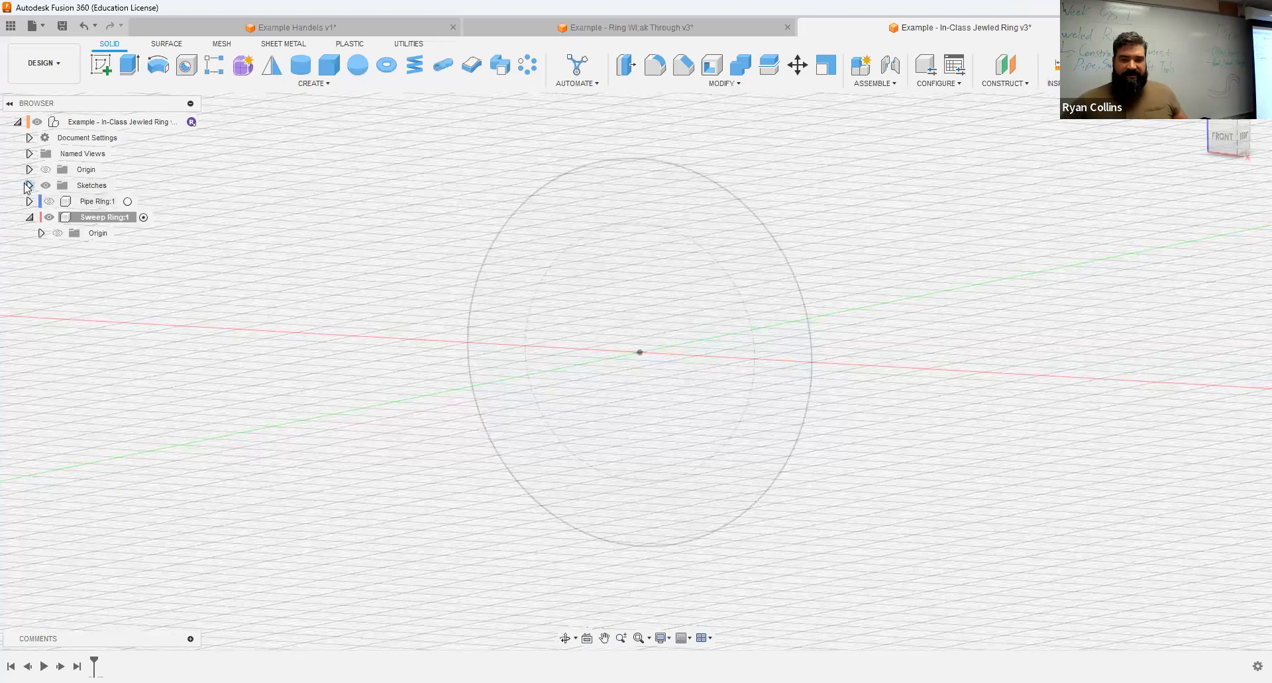
Step: Start a Plane Along Path on the ring's outer circle and slide it near the top, to a proportional distance of about 0.769
left_click(29, 186)
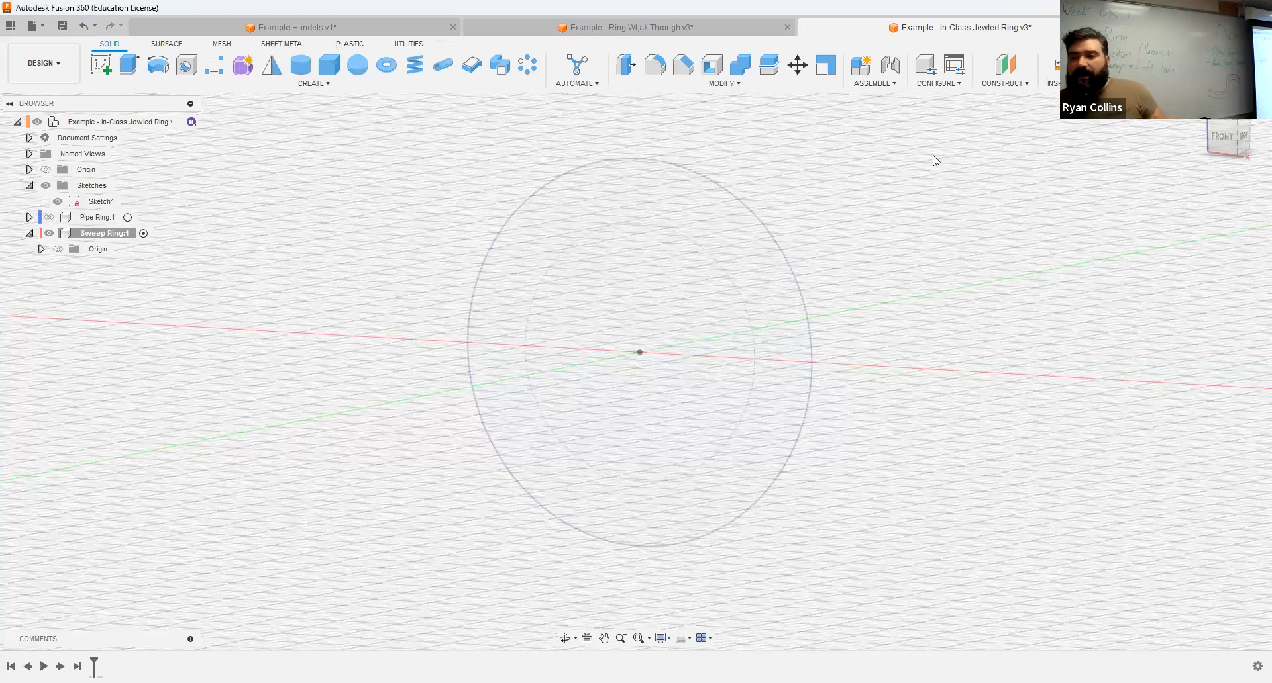
left_click(1025, 85)
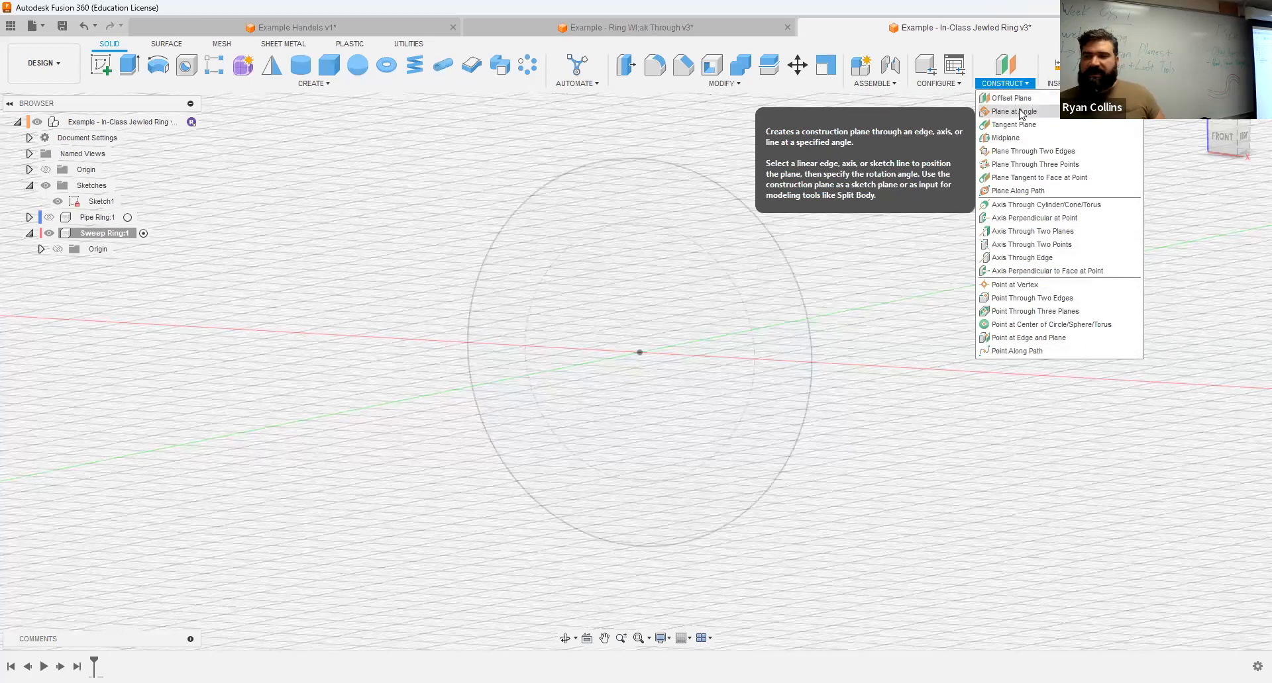
left_click(1015, 192)
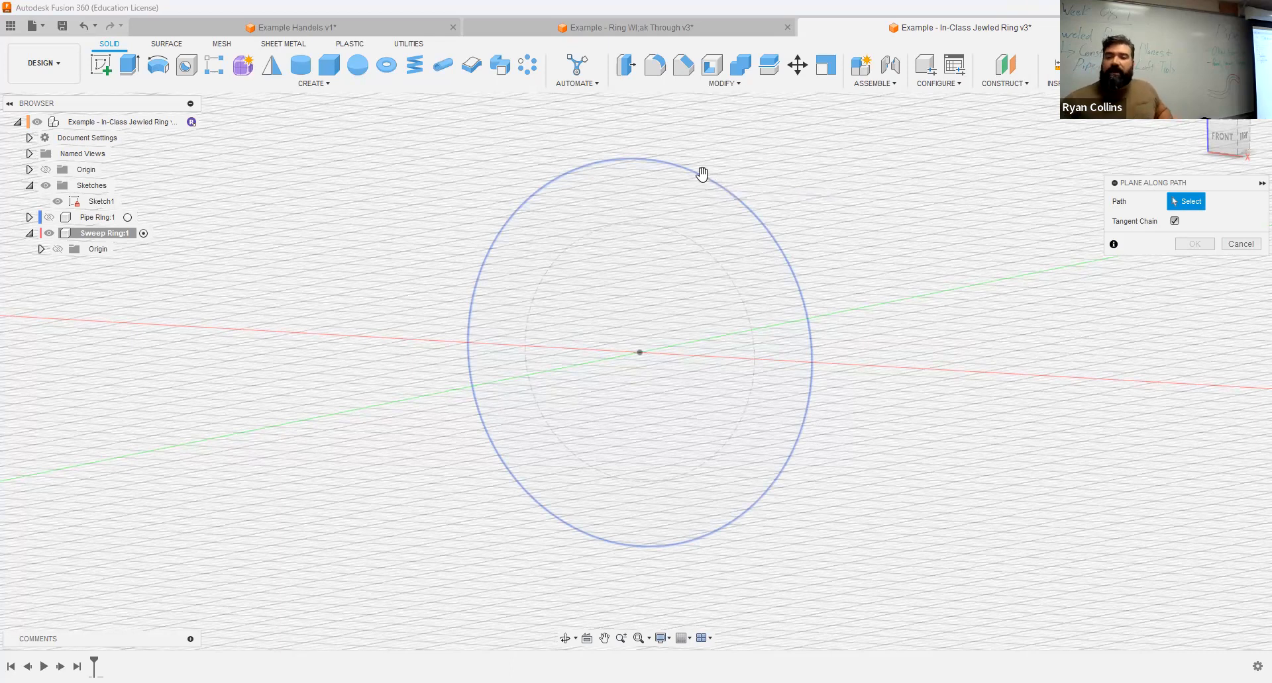
left_click(706, 177)
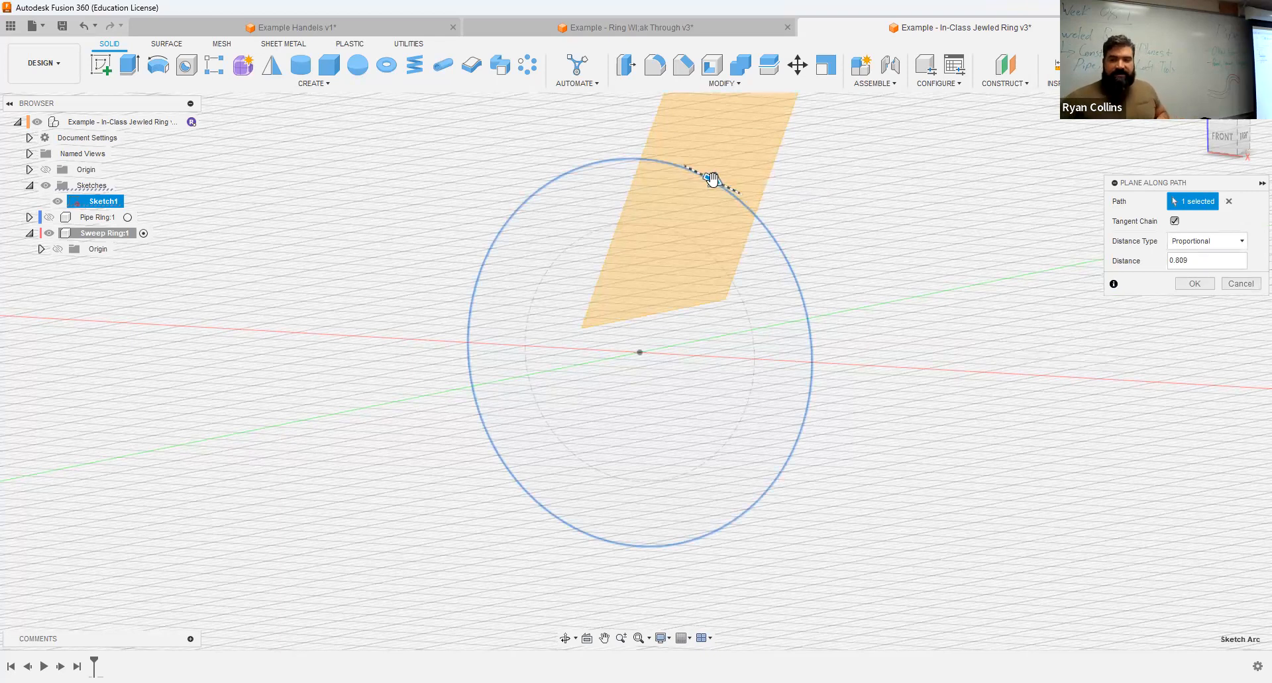
mouse_move(676, 167)
left_mouse_down()
mouse_move(614, 159)
mouse_move(781, 316)
mouse_move(577, 193)
mouse_move(669, 227)
mouse_move(629, 207)
mouse_move(670, 162)
left_mouse_up()
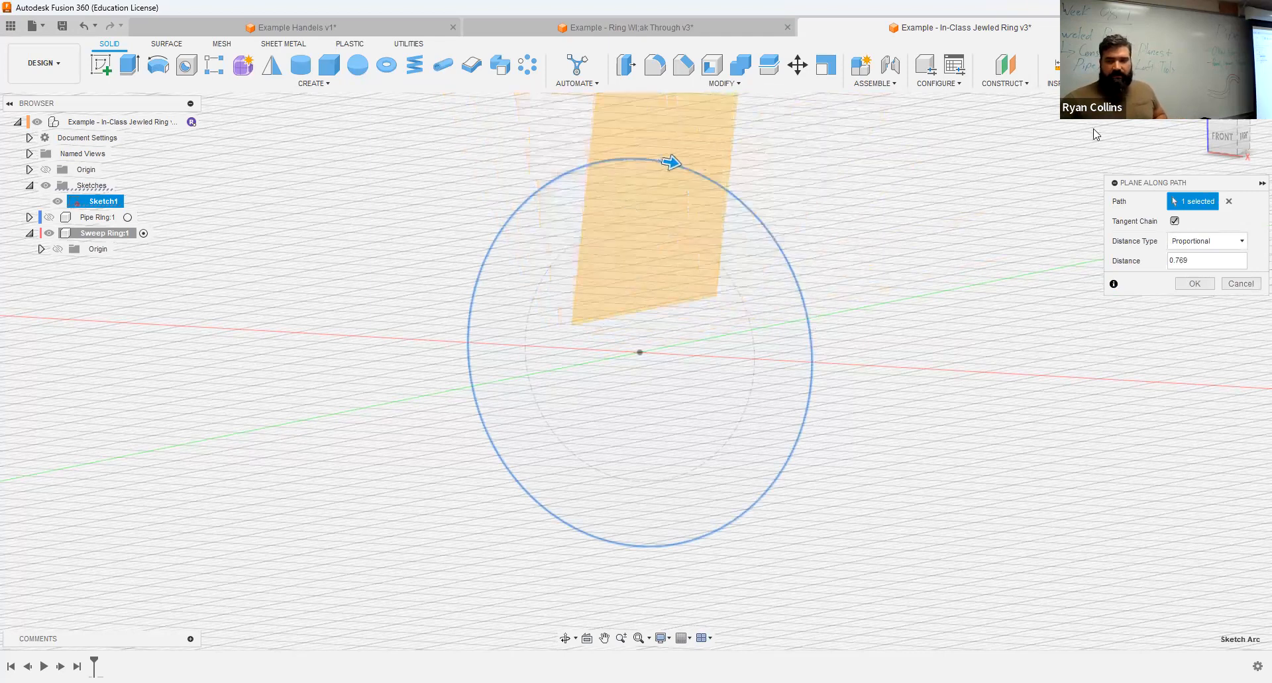
Step: Try a proportional distance of 1 for the plane on the ring circle and inspect its placement from the front and at an angle
left_click(1222, 139)
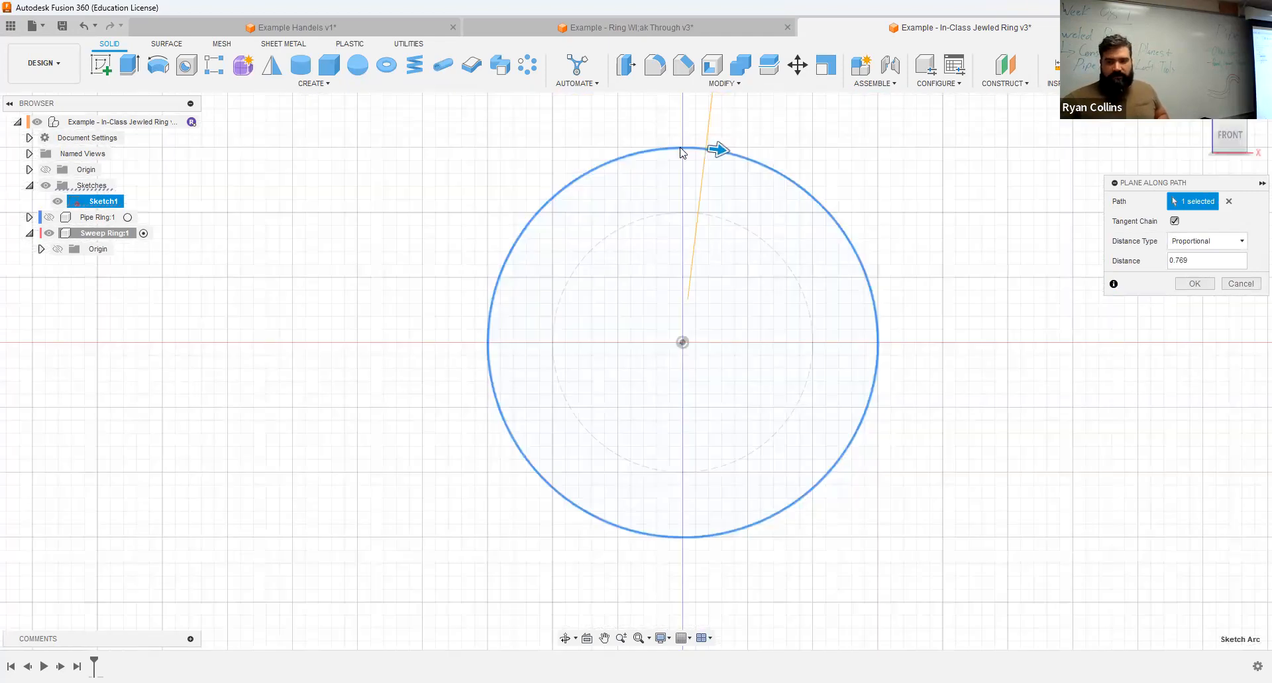
double_click(1192, 267)
type("1")
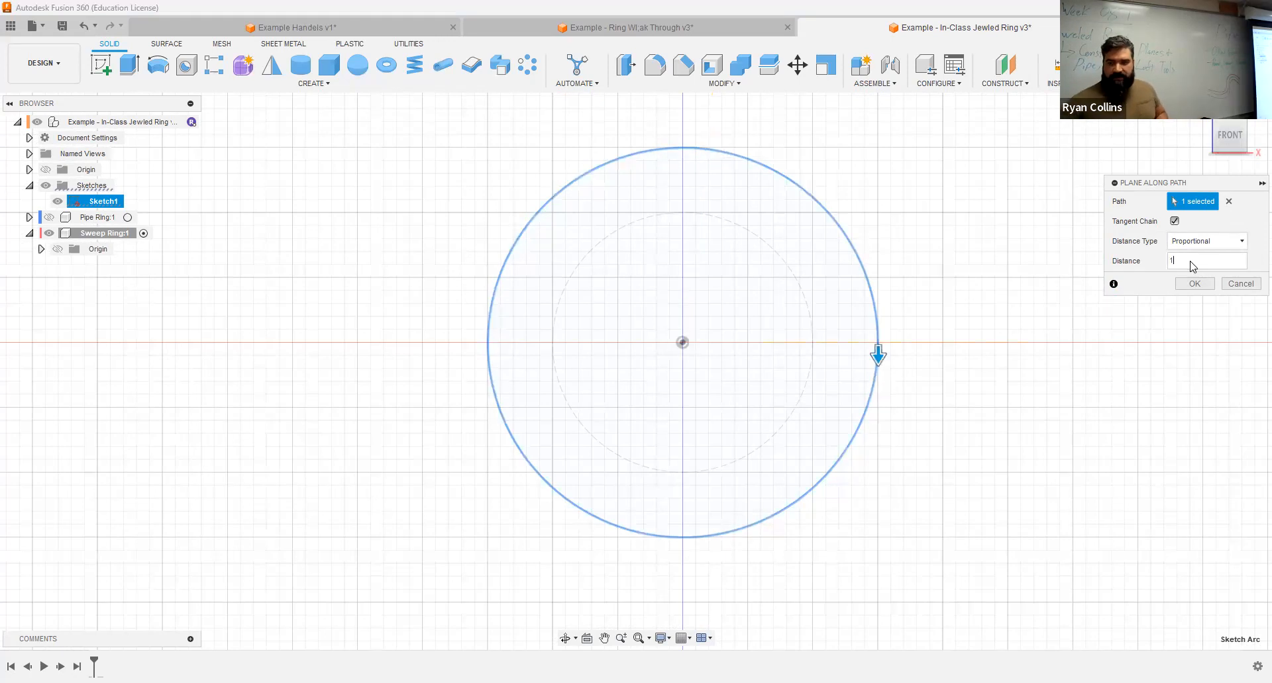
scroll(819, 394, "down", 2)
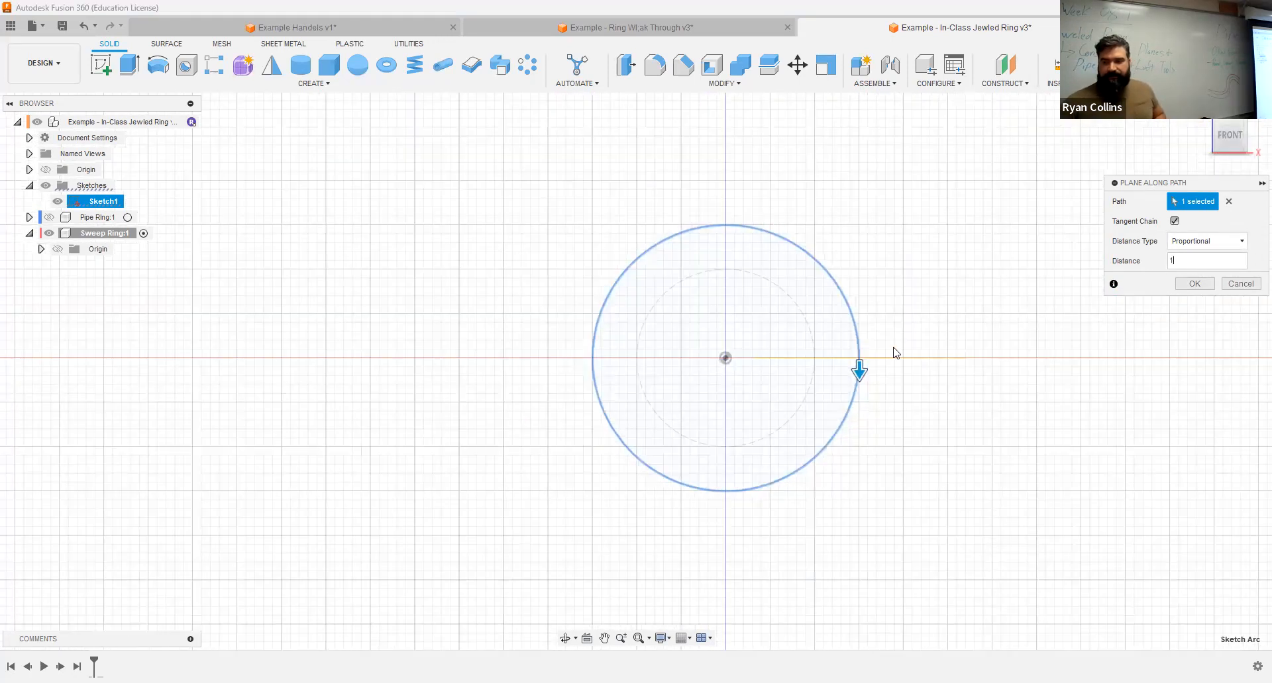
middle_click_drag(931, 279, 872, 425, "shift")
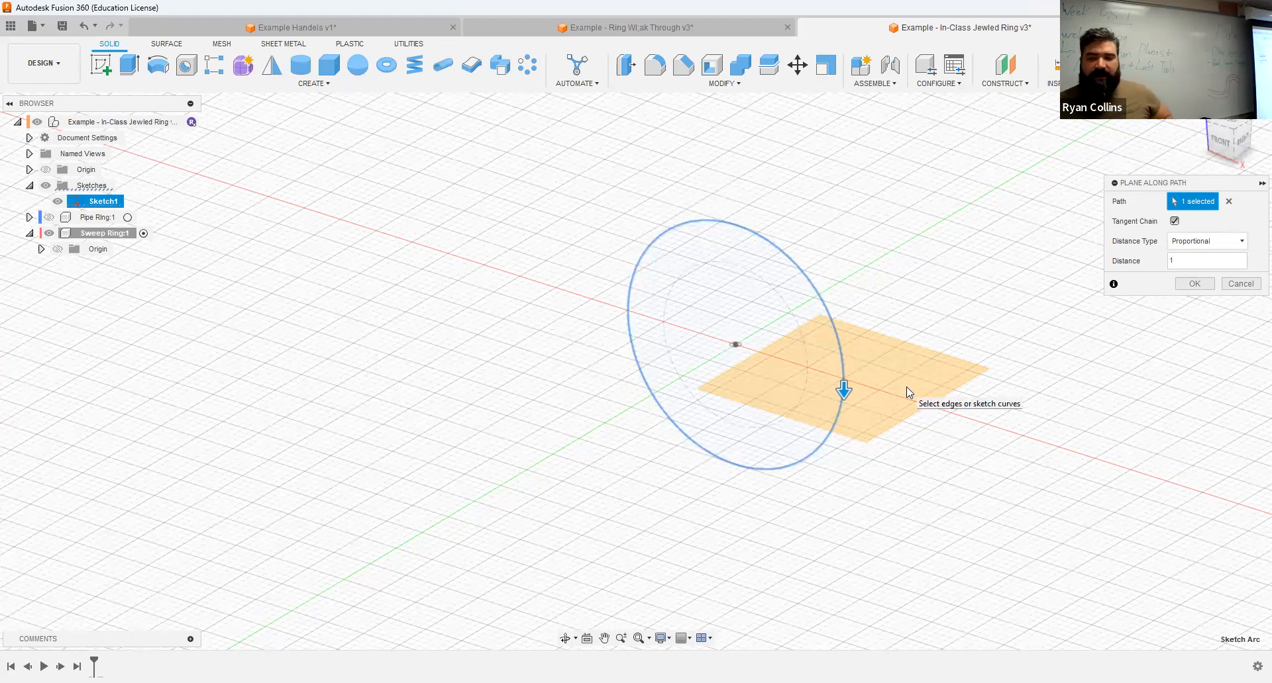
left_click(1220, 151)
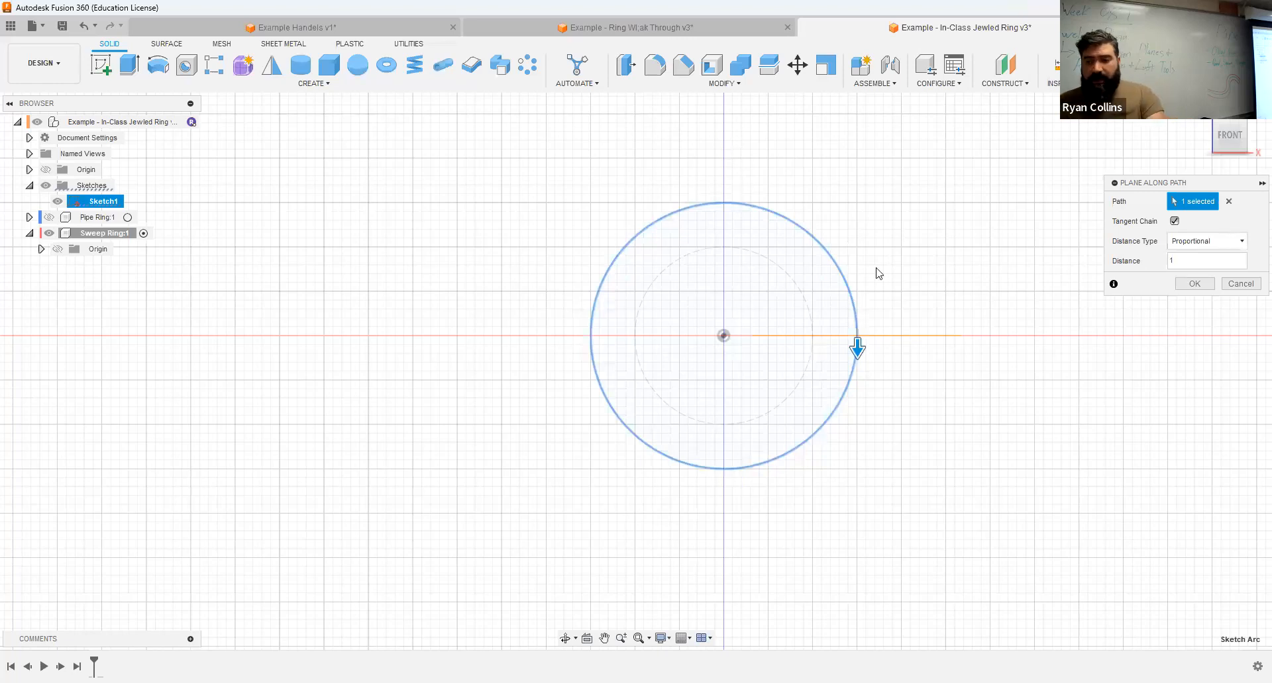
middle_click_drag(975, 293, 919, 285, "shift")
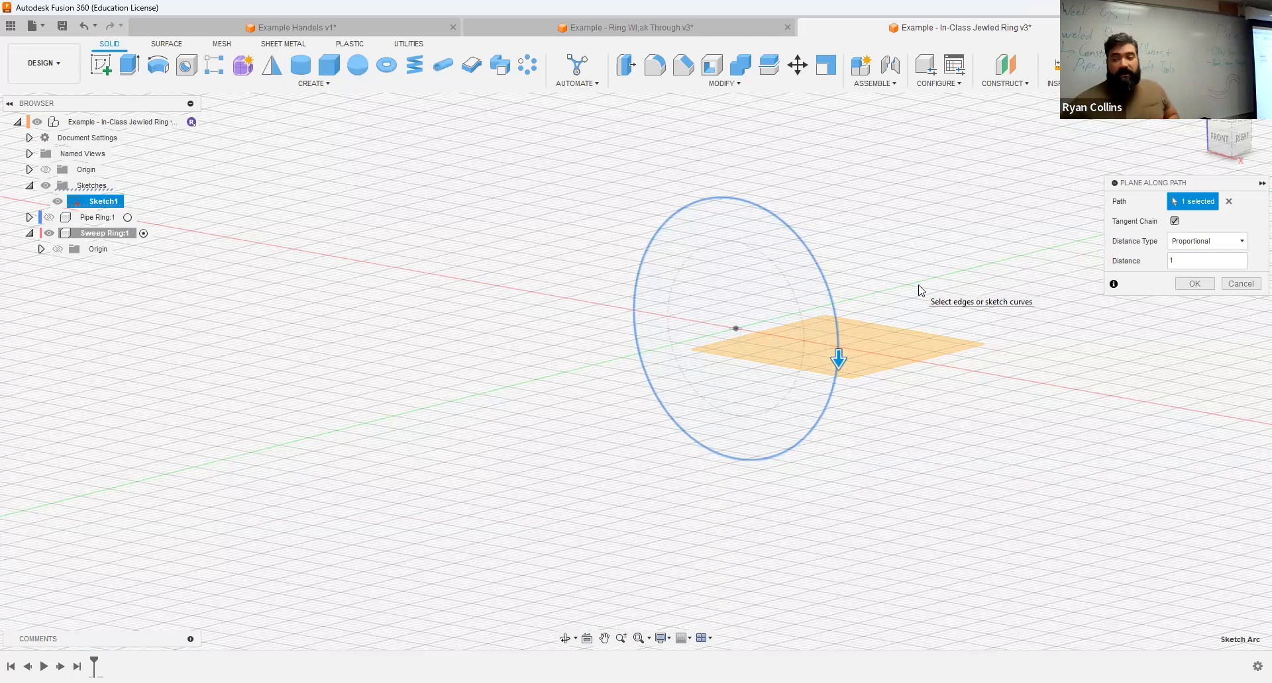
Step: Set the plane's proportional distance to 0.75 and create it at the top of the ring circle
left_click(1186, 262)
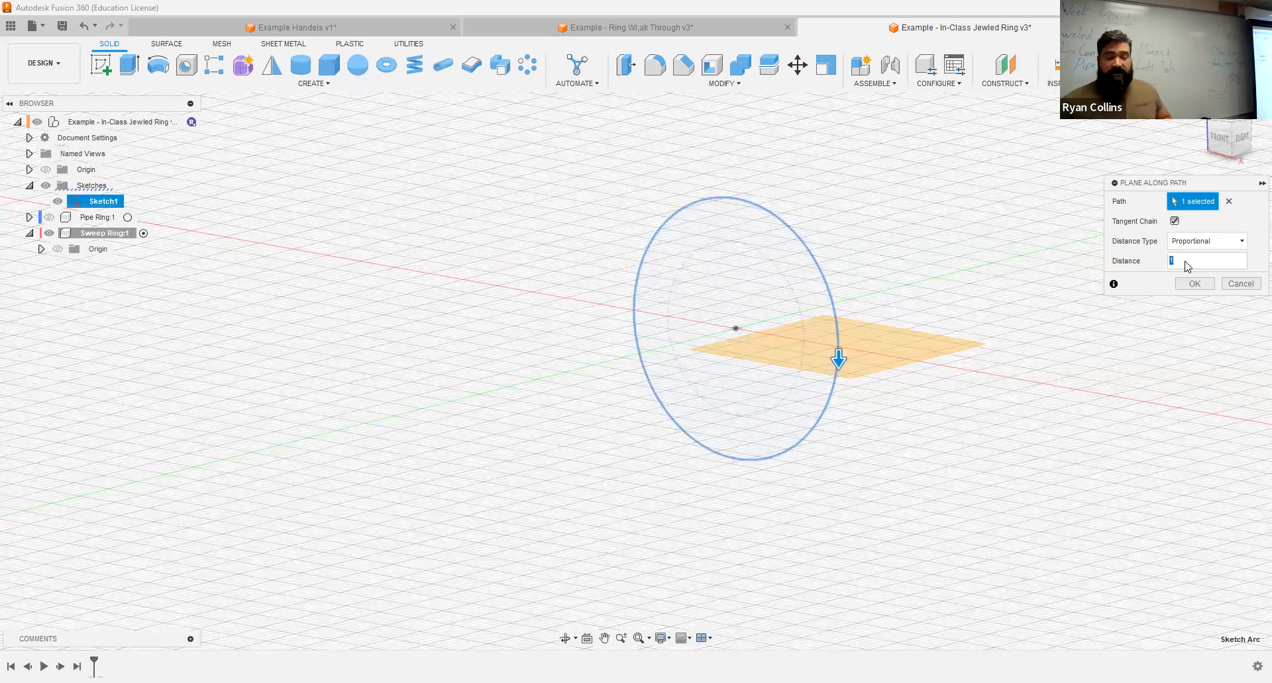
key("BackSpace")
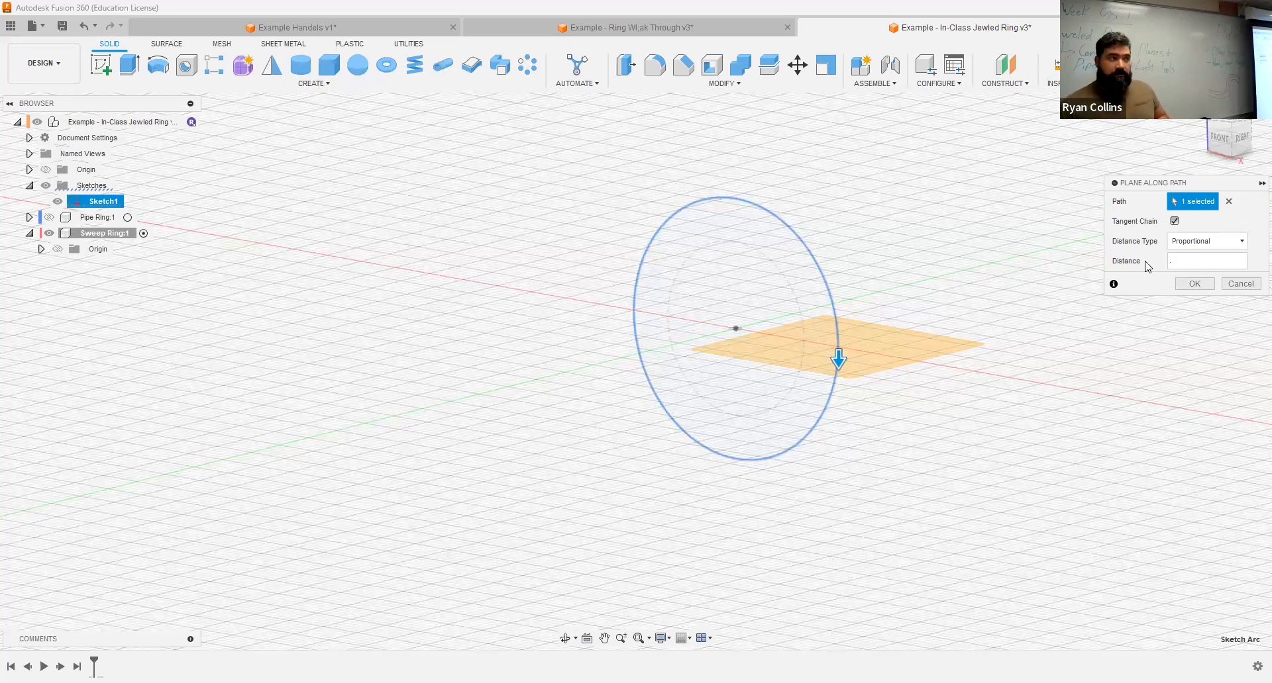
type(".7")
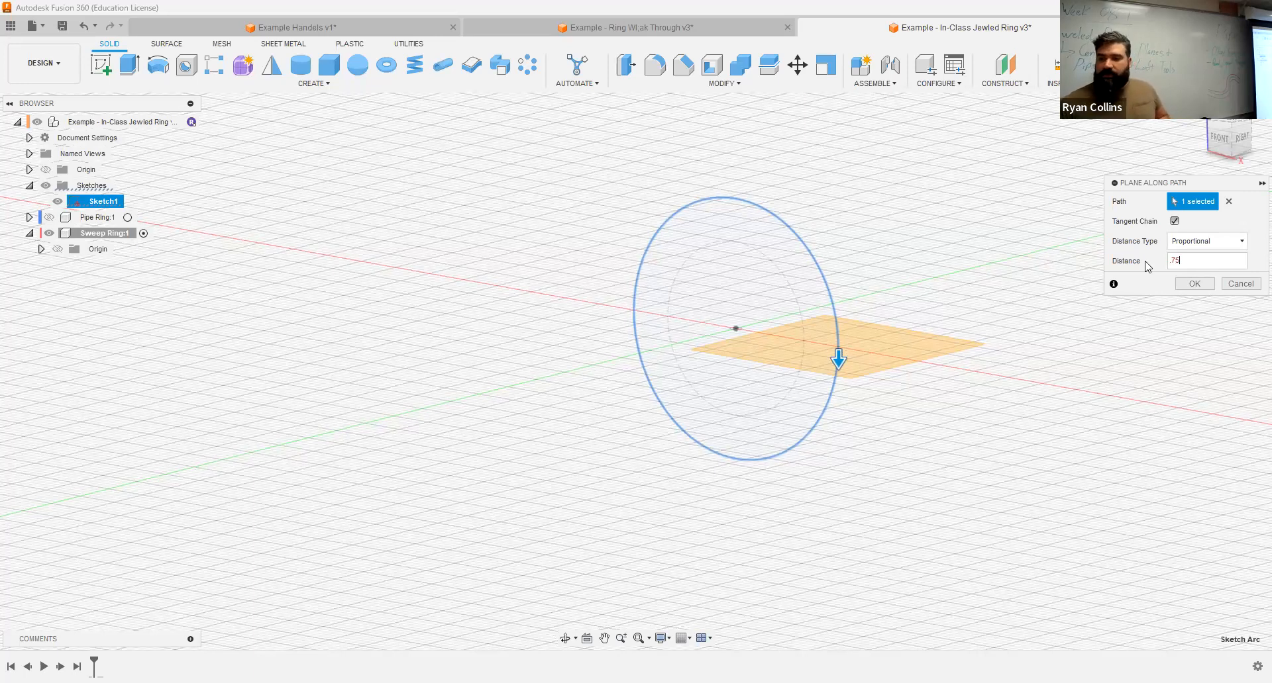
type("5")
middle_click_drag(863, 315, 891, 314, "shift")
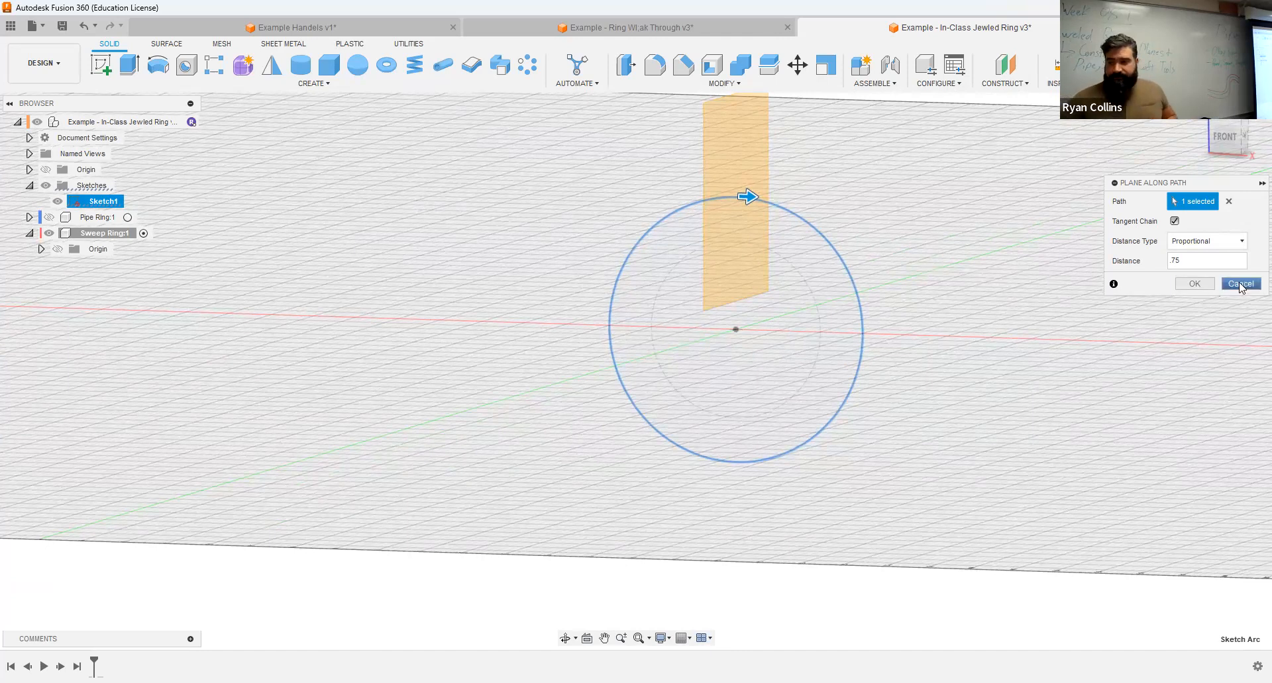
key("Return")
middle_click_drag(929, 259, 807, 238)
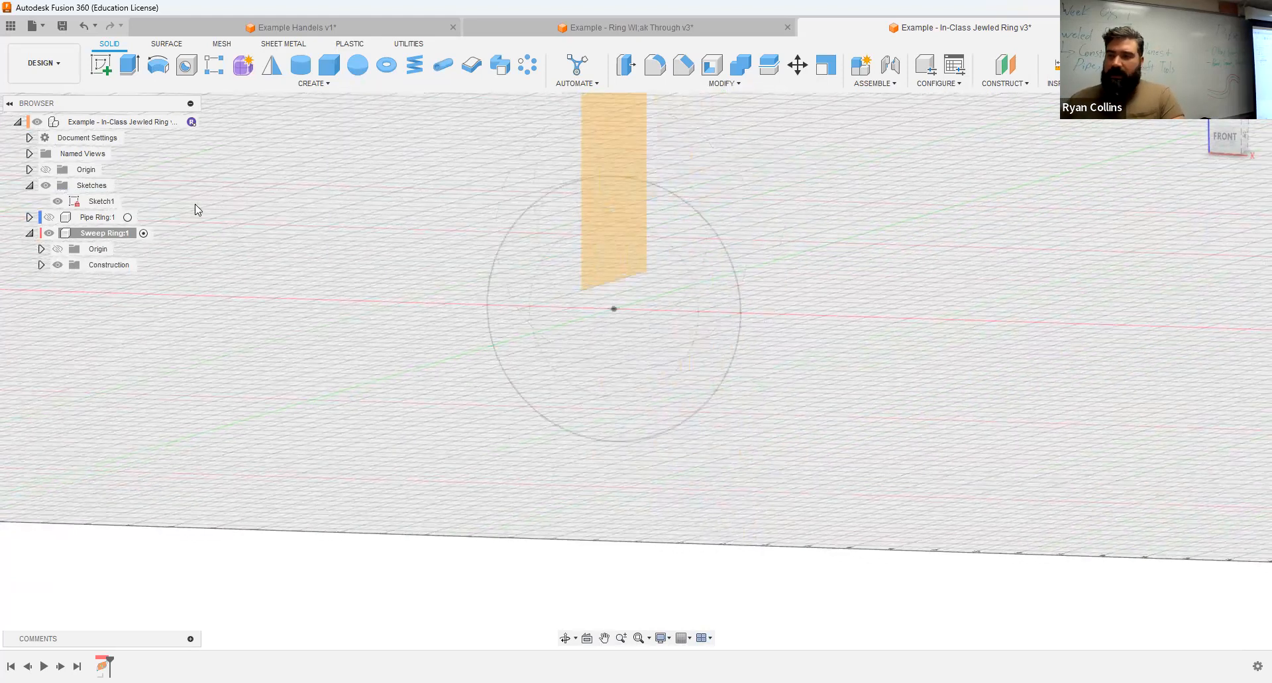
Step: Sketch an S-shaped fit point spline with four points beside the ring circle on the front plane, and finish the sketch
left_click(103, 66)
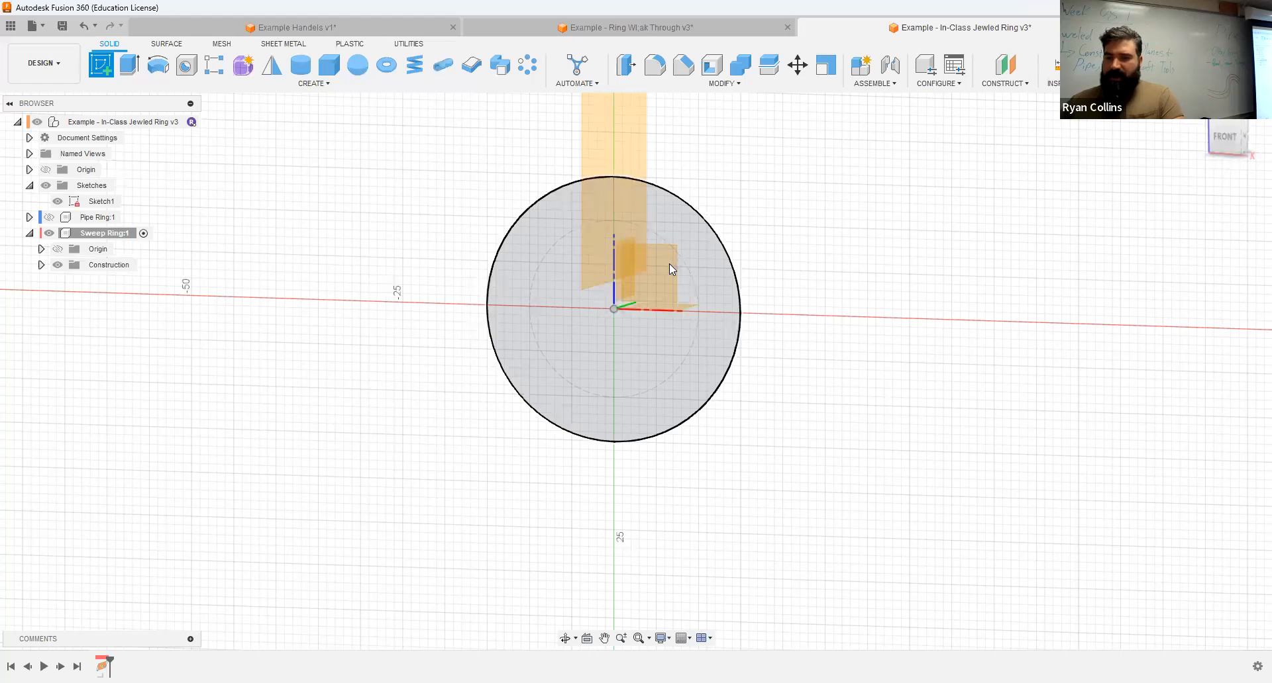
left_click(669, 263)
left_click(215, 64)
left_click(814, 185)
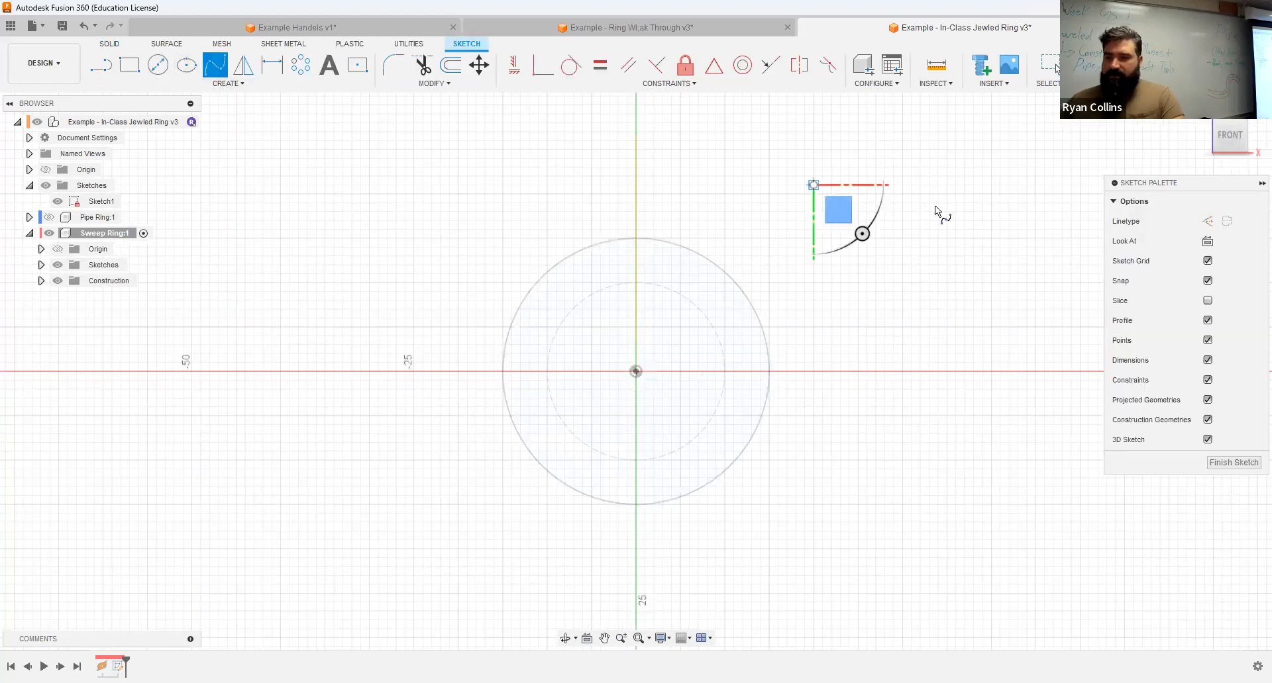
left_click(973, 344)
middle_click_drag(938, 478, 734, 338)
left_click(703, 403)
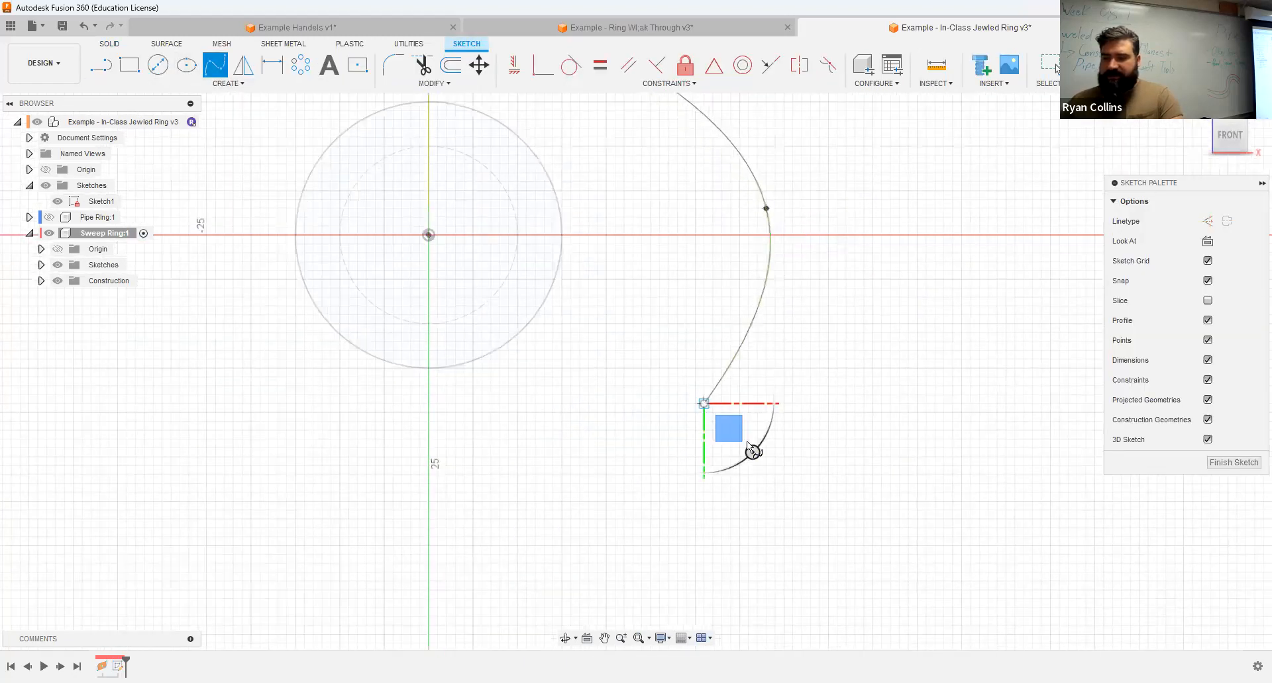
left_click(926, 518)
key("Return")
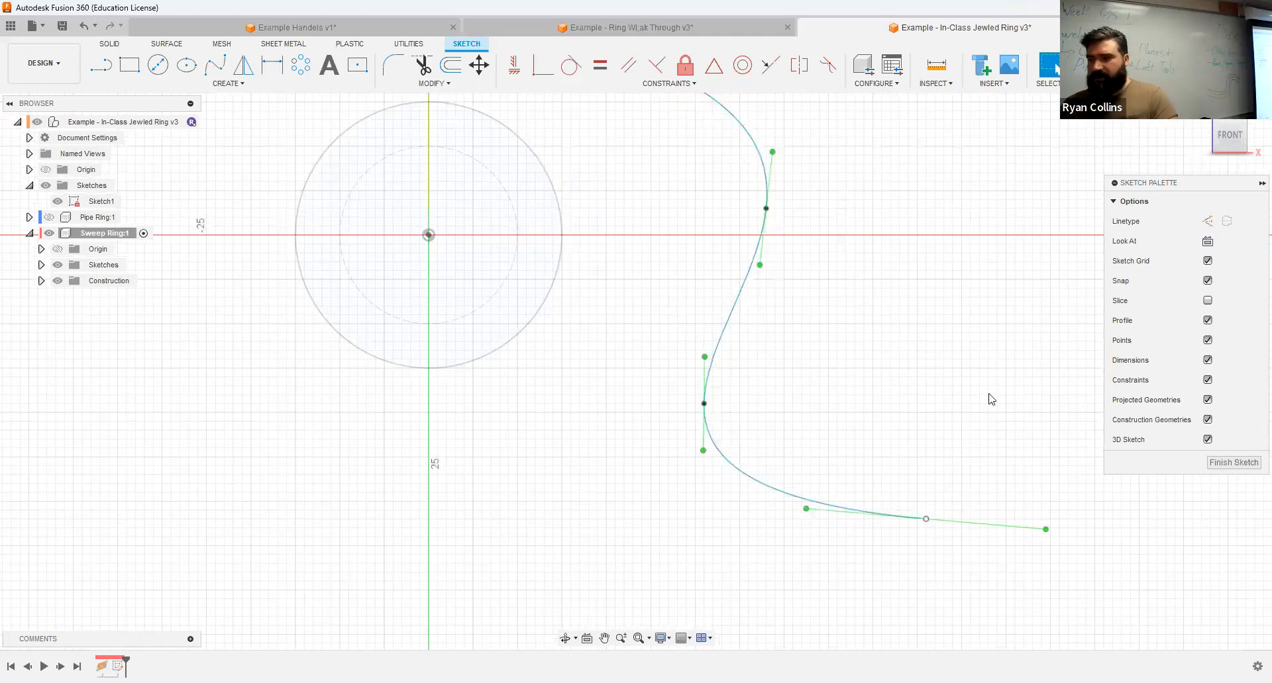
left_click(1105, 65)
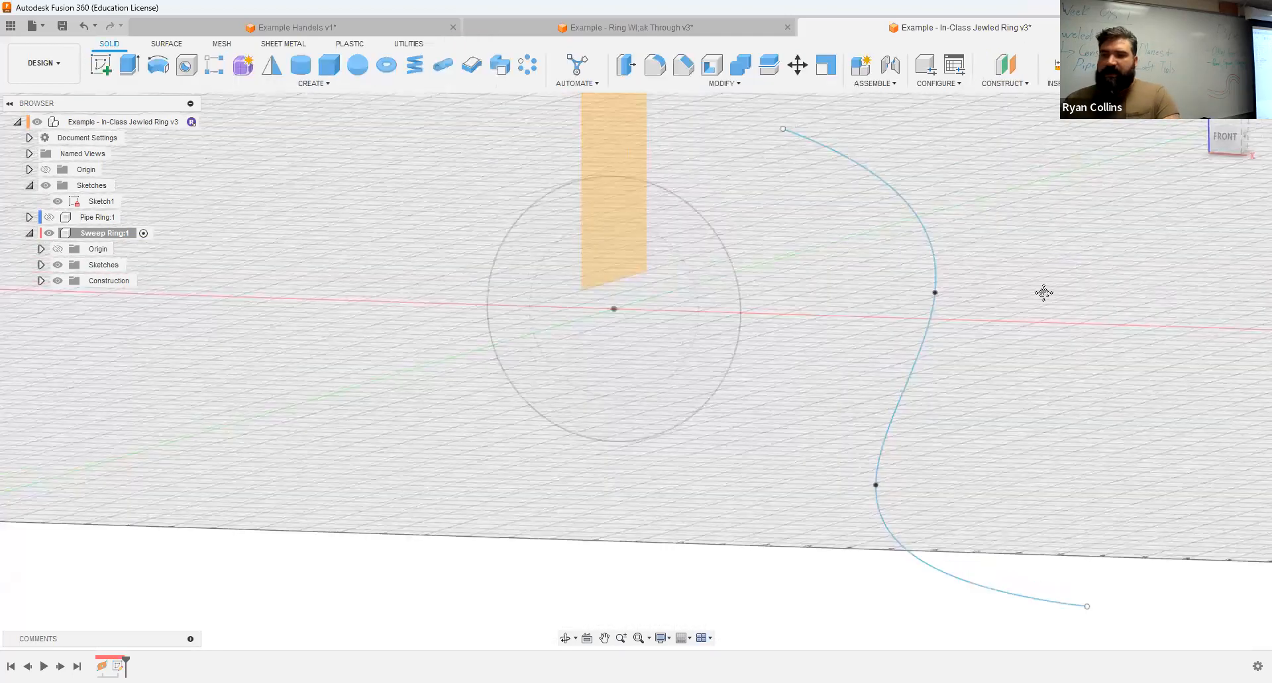
Step: Place a construction plane along the spline path at its lower end, with a proportional distance of 1.00
scroll(1041, 293, "down", 3)
middle_click_drag(1042, 298, 971, 246)
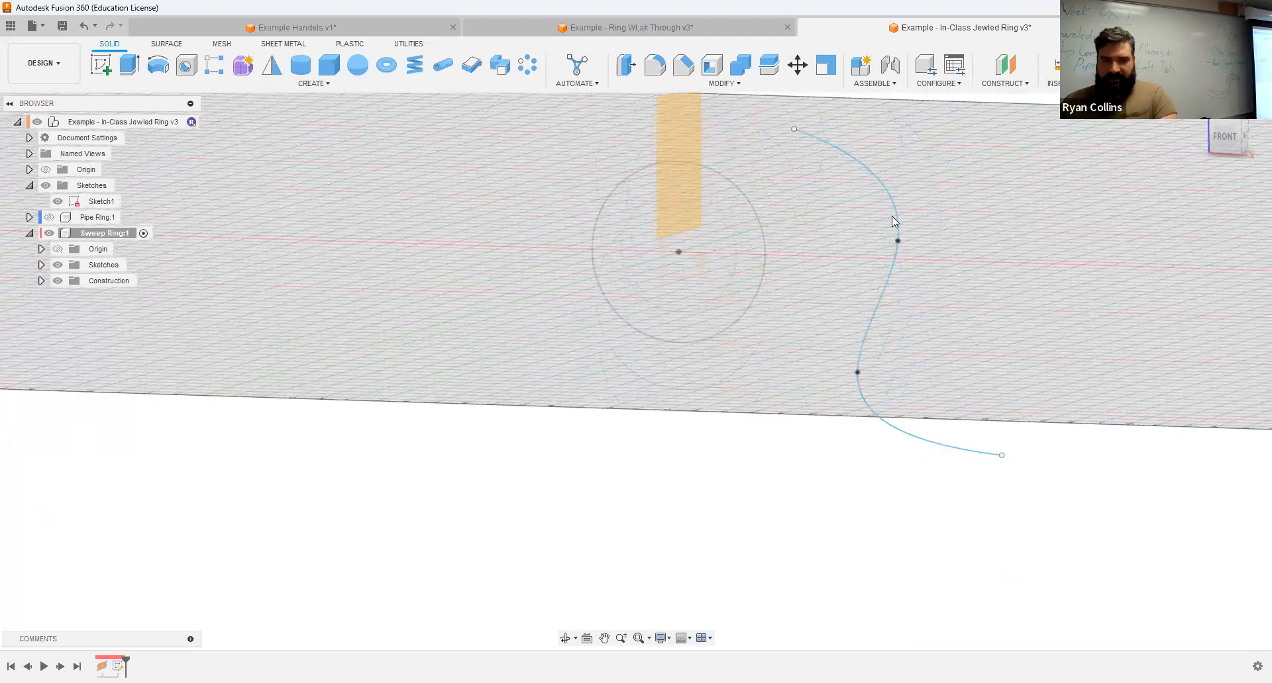
left_click(1001, 84)
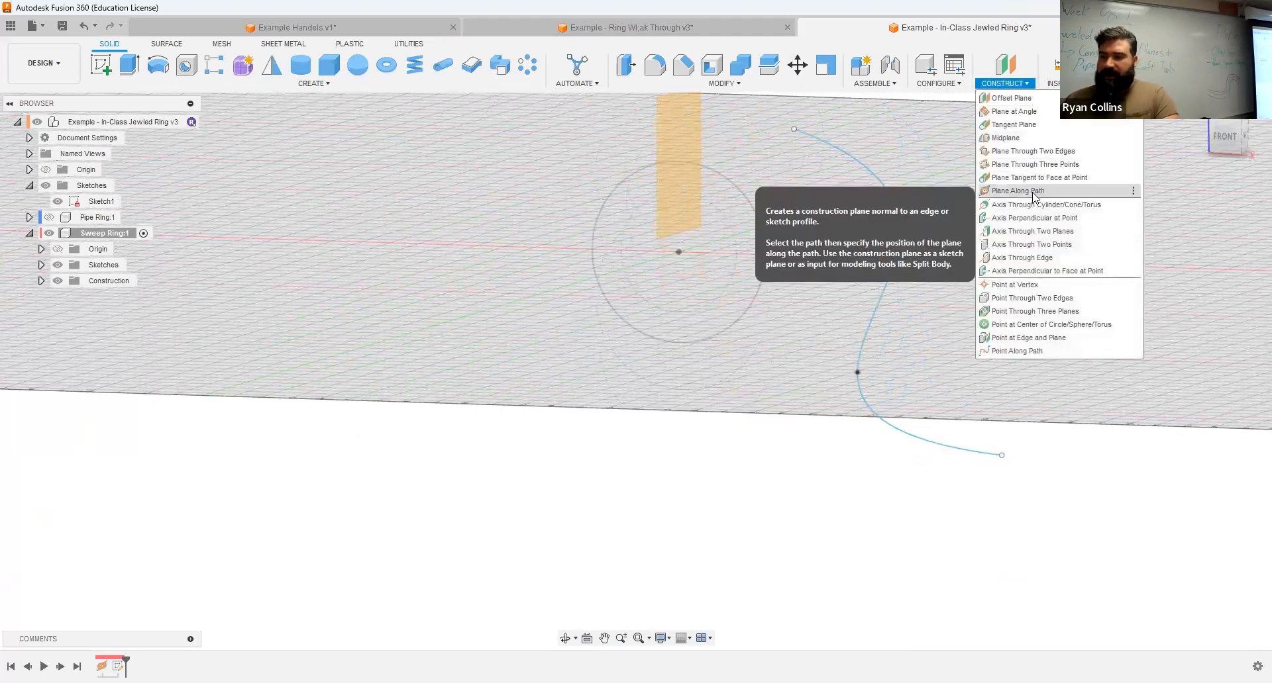
left_click(884, 183)
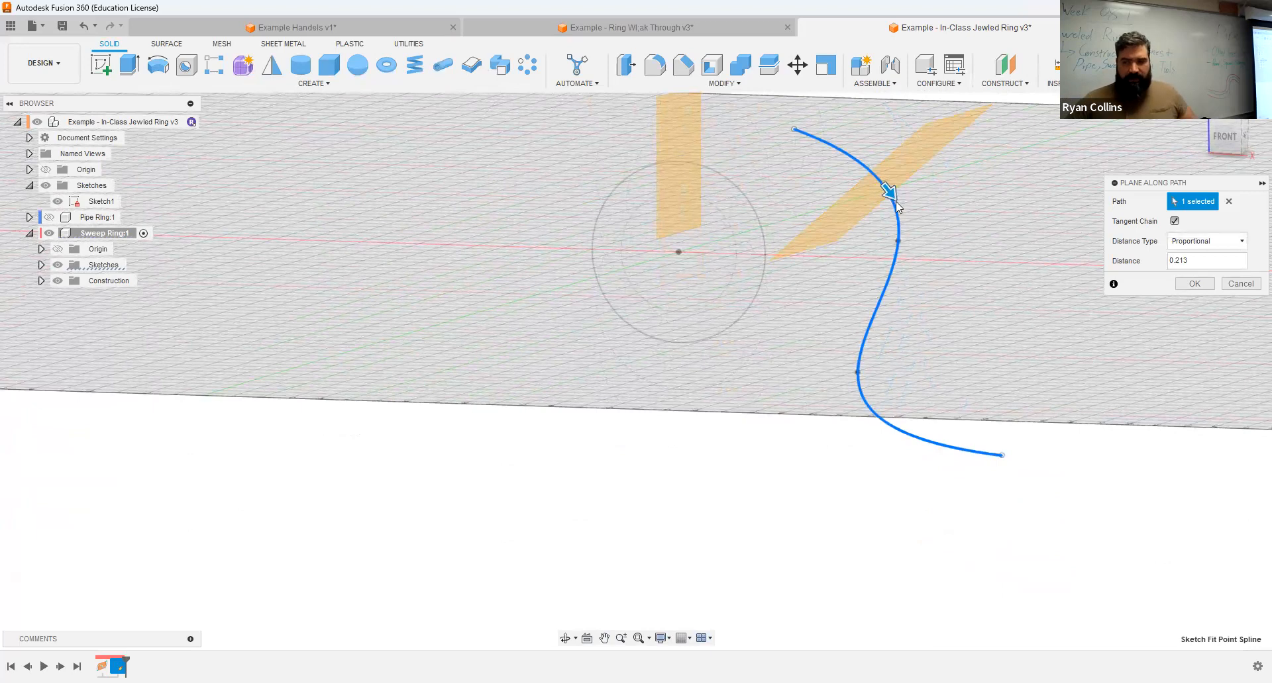
left_click_drag(891, 193, 1112, 498)
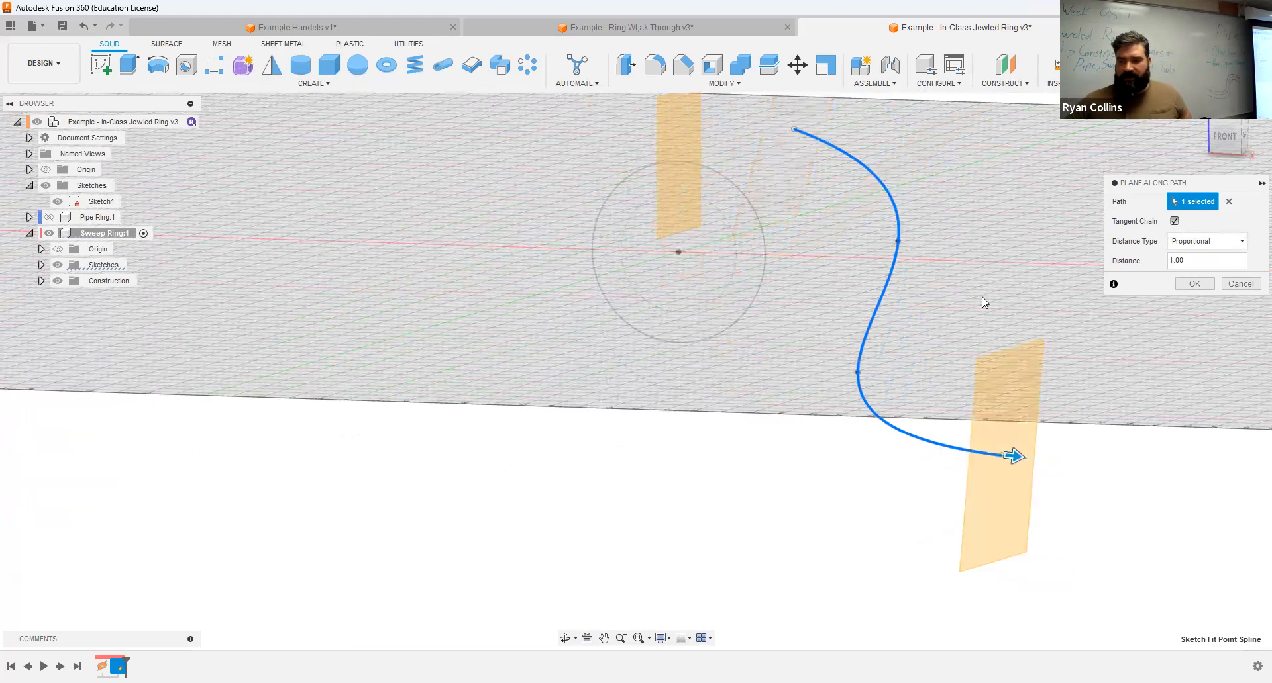
left_click(1210, 134)
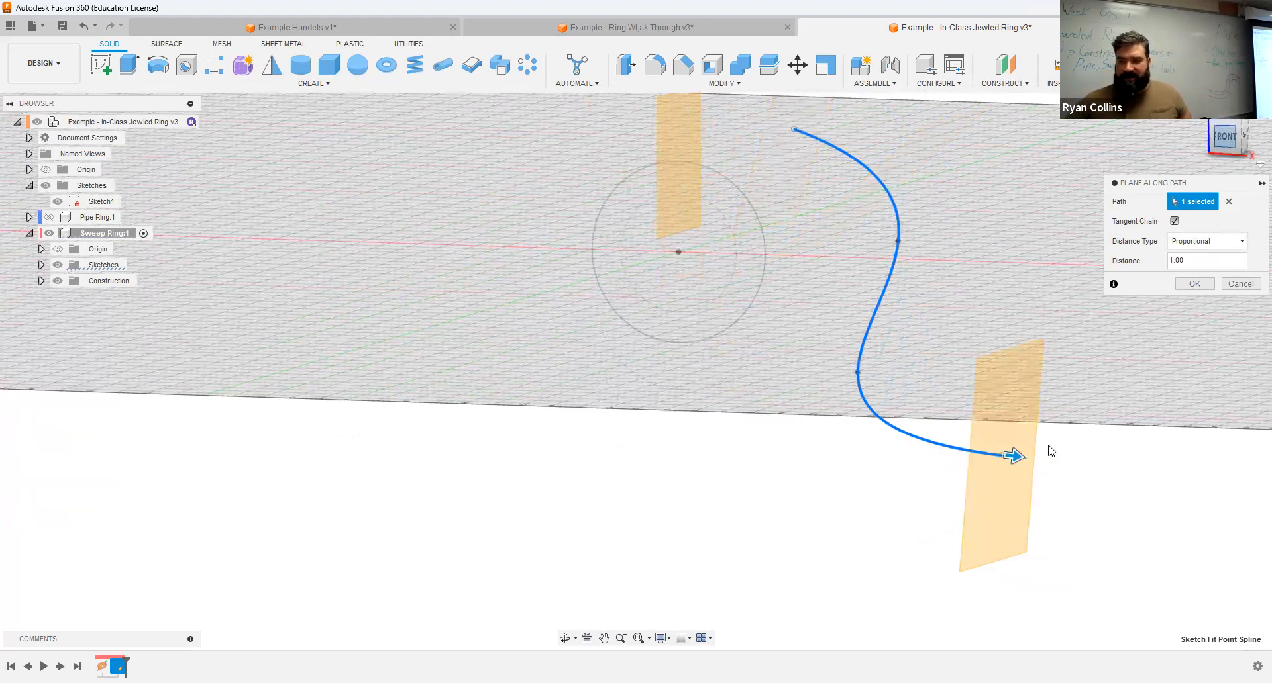
scroll(861, 398, "up", 5)
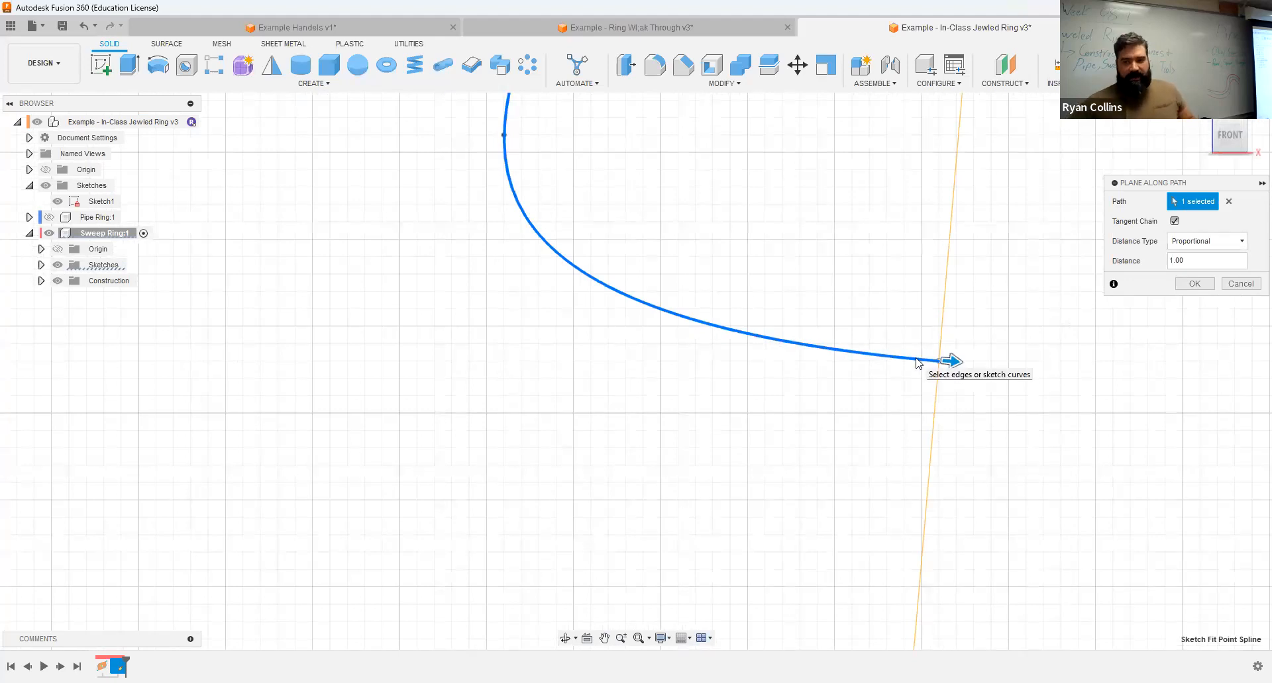
Step: Switch to the Example Handels design and examine the path and profile at the Loft handle's upper end
left_click(325, 29)
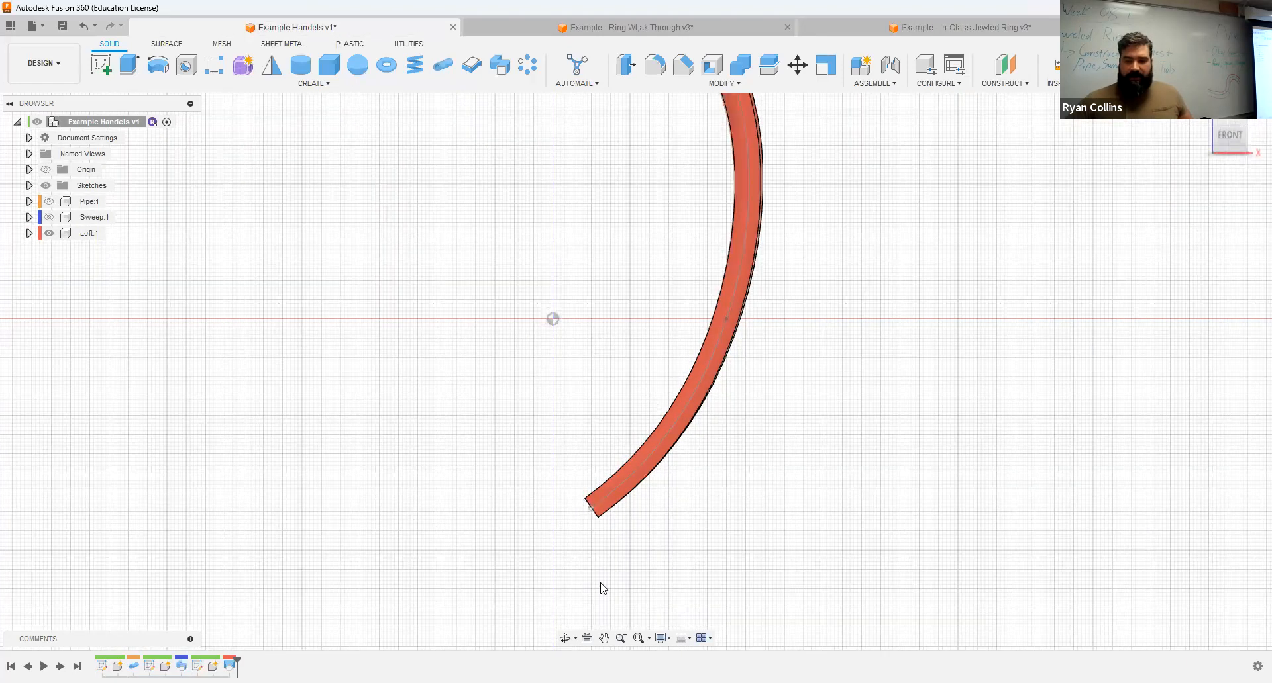
middle_click_drag(552, 504, 585, 623)
scroll(586, 323, "up", 7)
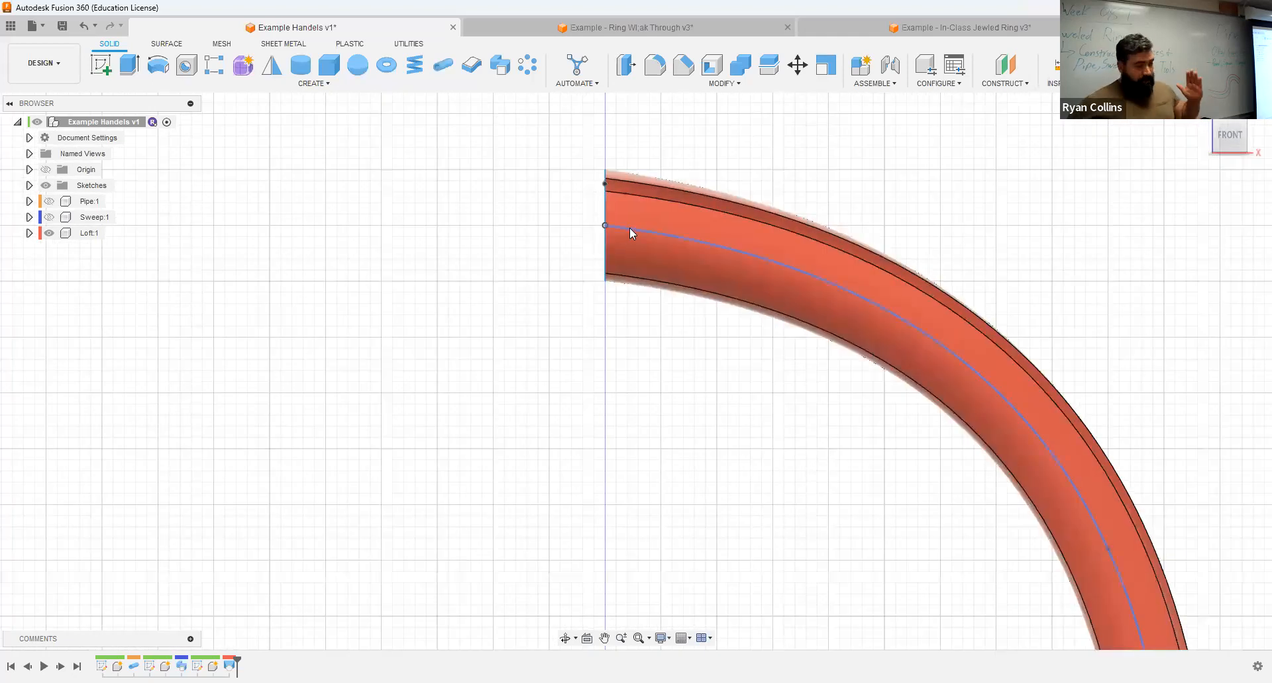
Step: Return to the In-Class Jewled Ring design and hide the Sweep Ring's spline sketch and the plane at the spline's end
left_click(979, 31)
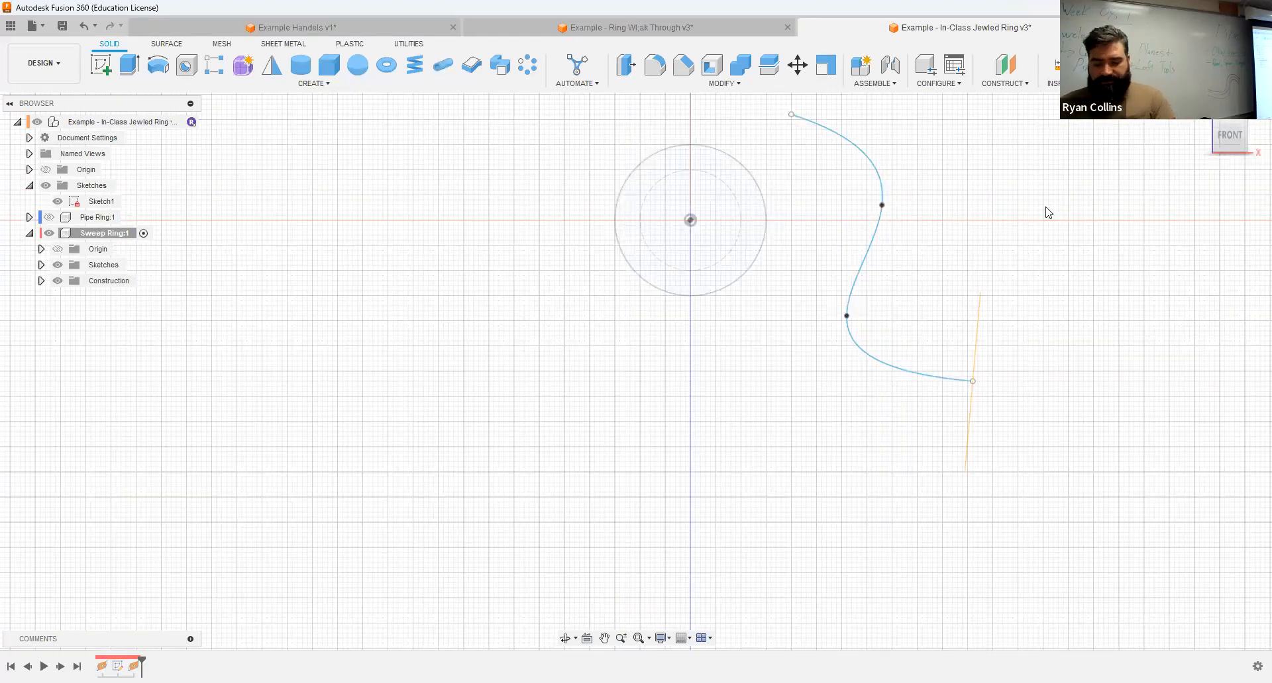
middle_click_drag(564, 290, 537, 295, "shift")
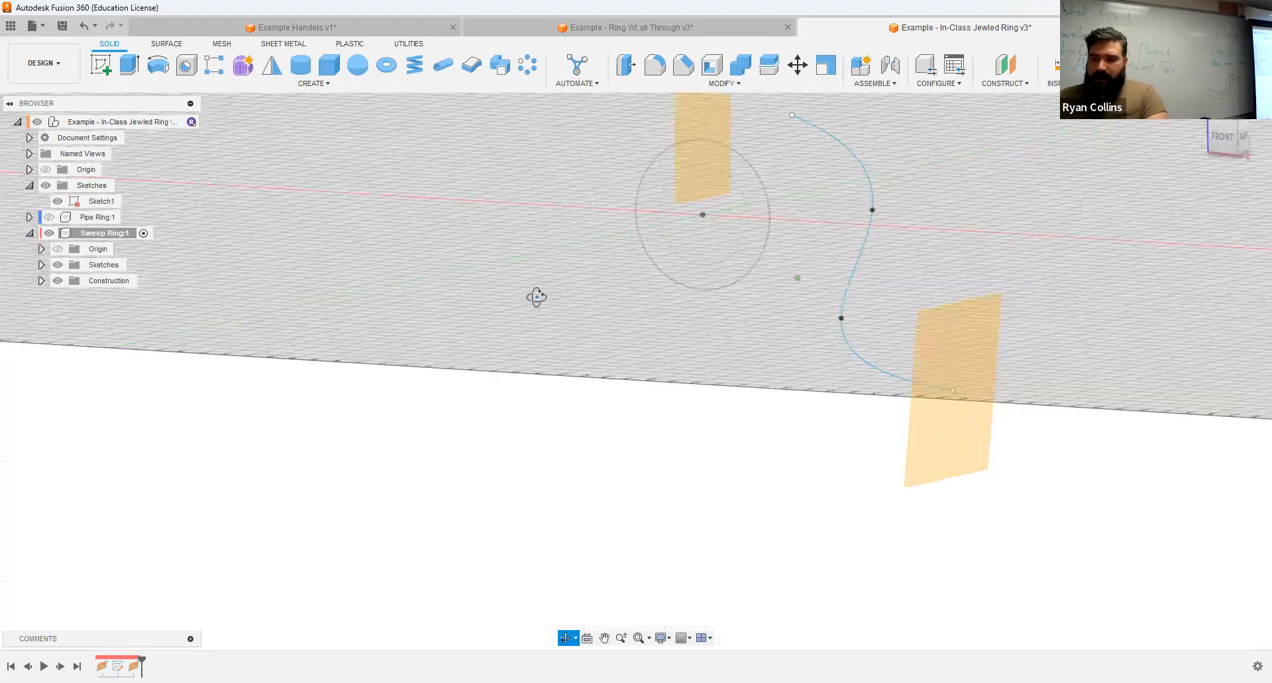
left_click(41, 265)
left_click(68, 280)
left_click(72, 282)
left_click(71, 281)
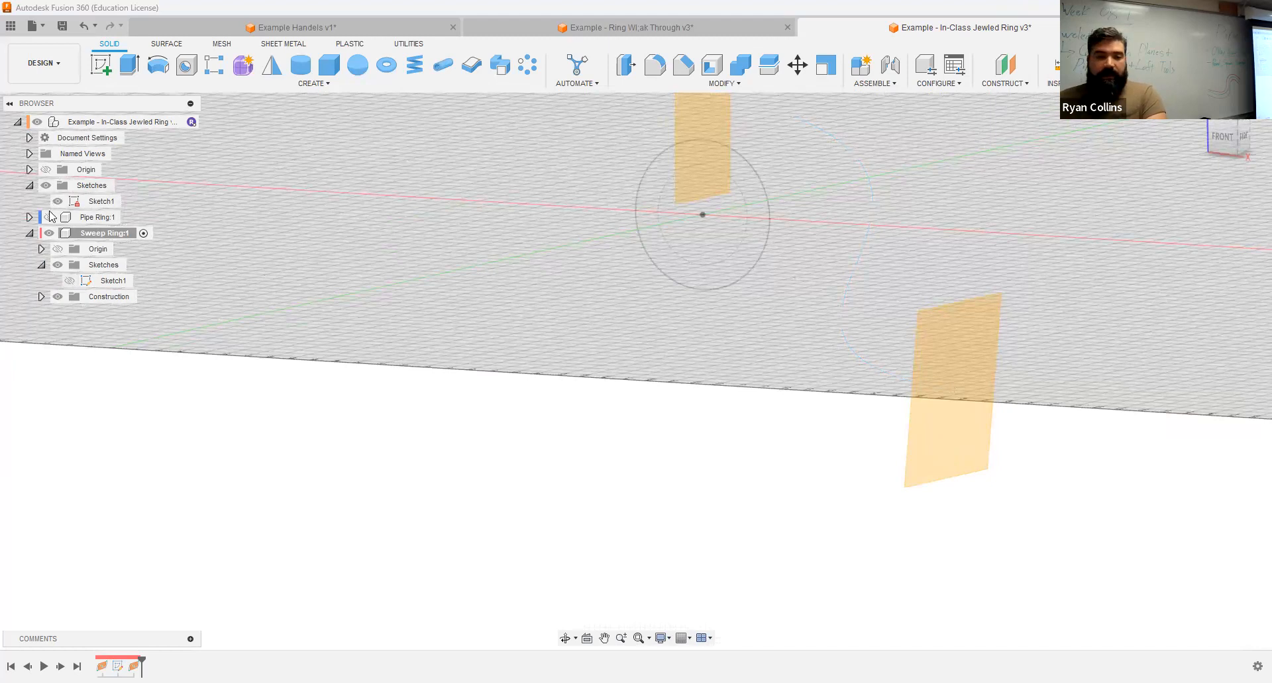
left_click(40, 298)
left_click(69, 329)
Step: Start a new sketch in the Sweep Ring component on the construction plane that crosses the ring circle's upper edge
scroll(865, 240, "down", 3)
middle_click_drag(838, 318, 787, 510)
scroll(687, 367, "up", 7)
middle_click_drag(765, 411, 673, 264)
left_click(101, 64)
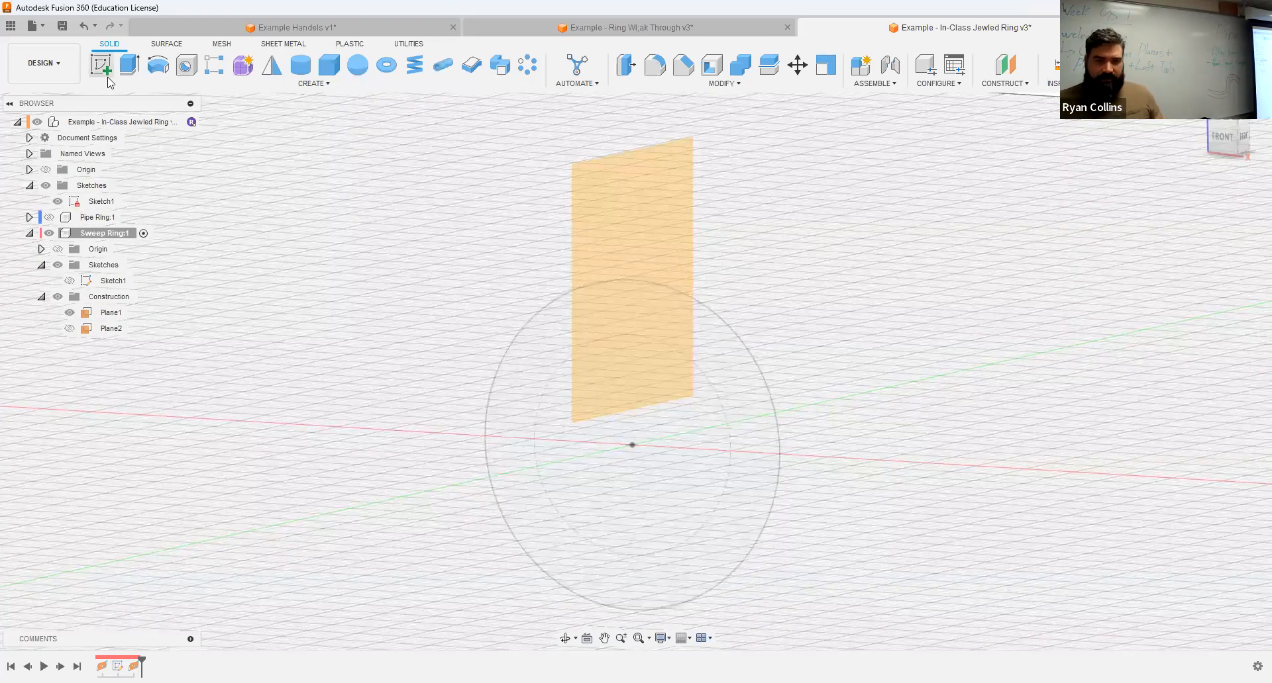
left_click(646, 212)
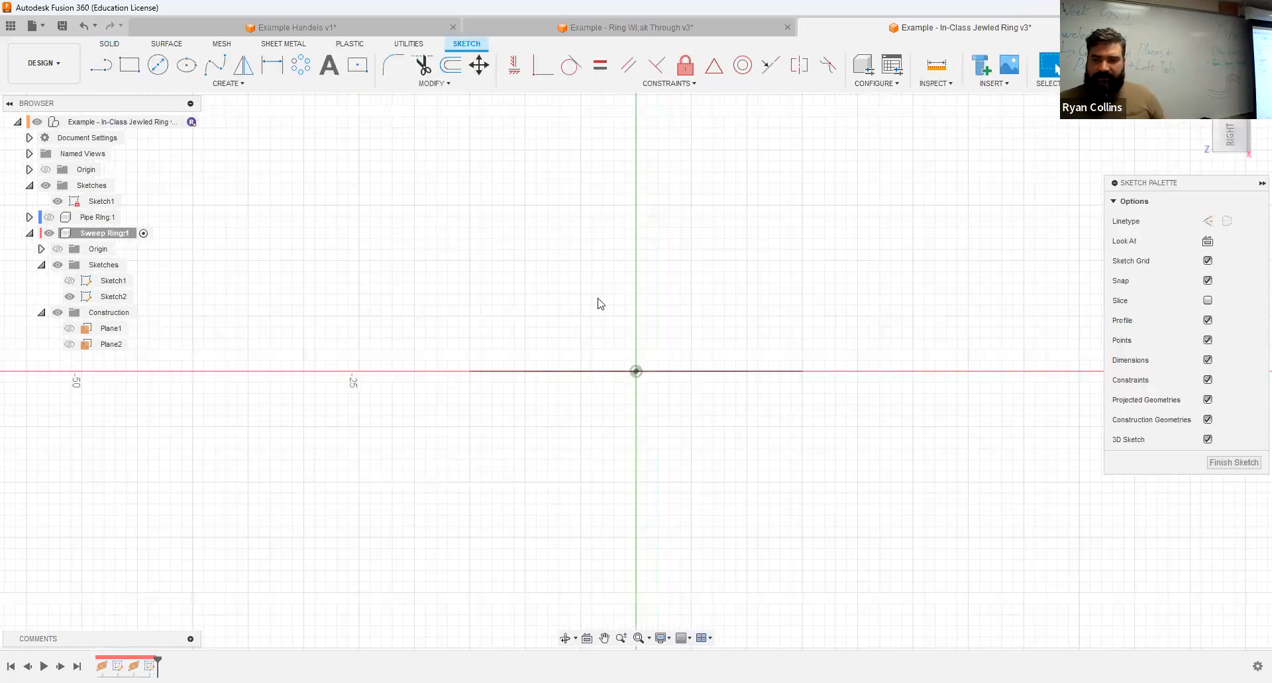
Step: Sketch an ellipse 6 mm wide and 3 mm high, centred on the topmost point of the ring circle
left_click(1253, 129)
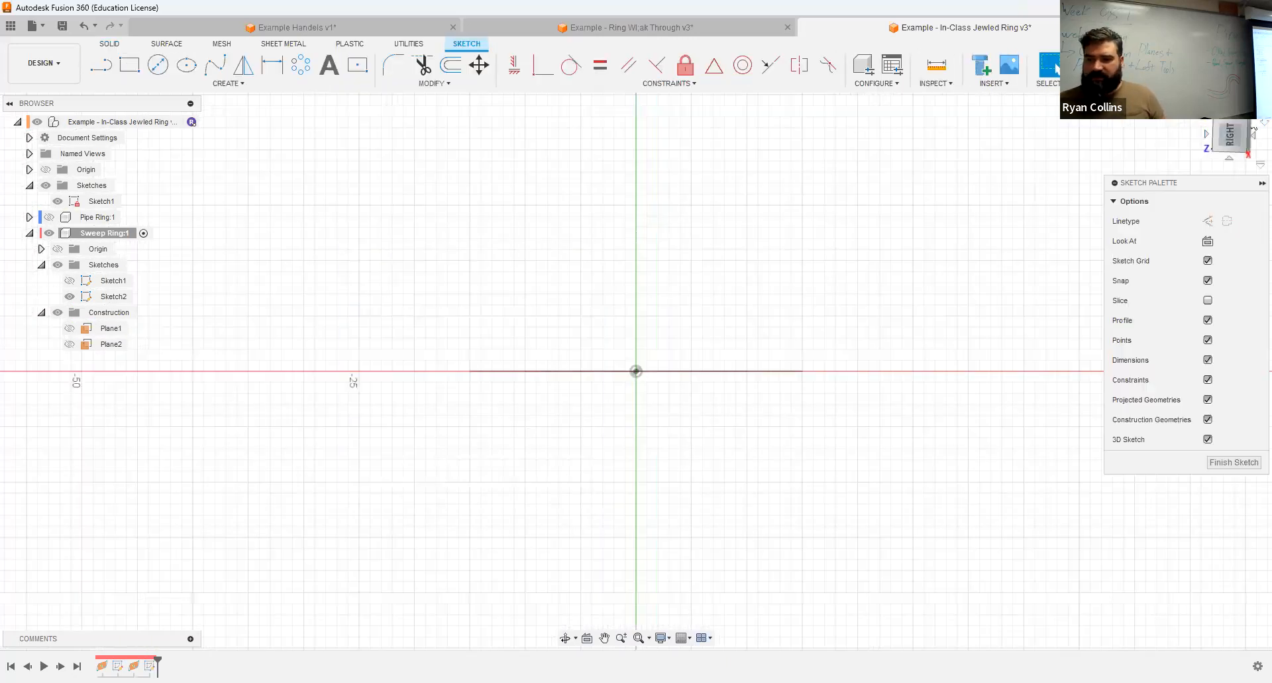
middle_click_drag(621, 274, 629, 274, "shift")
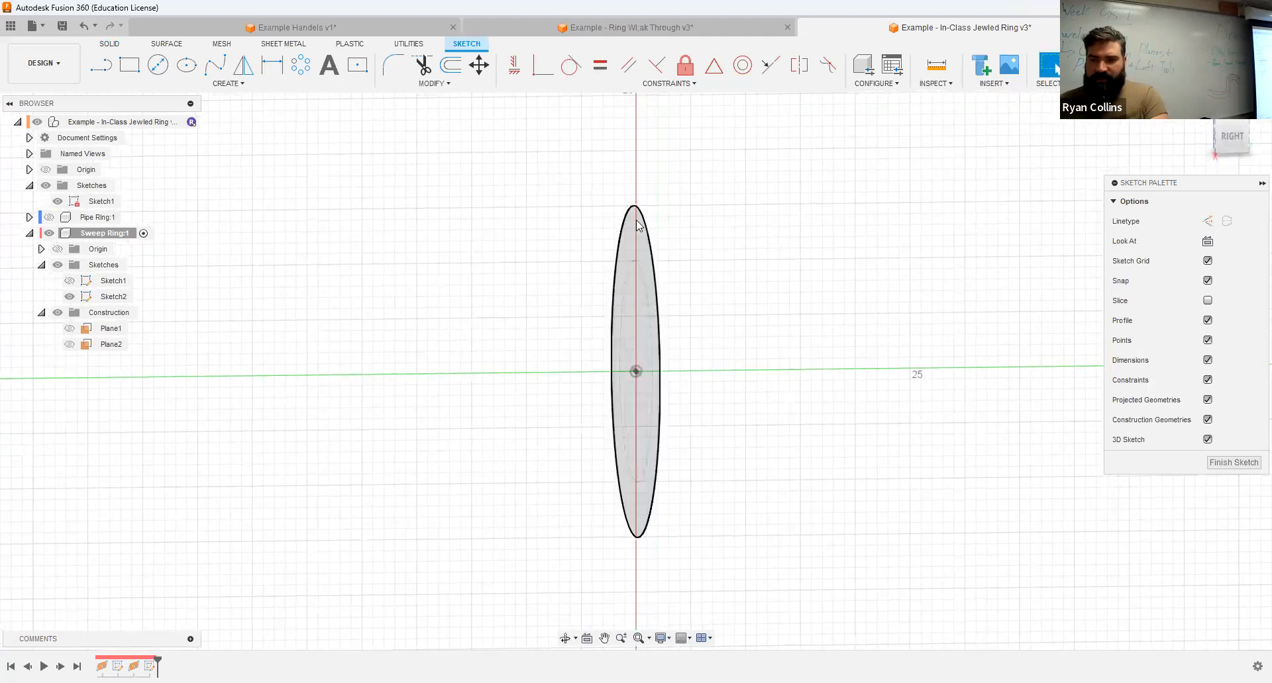
scroll(640, 222, "up", 6)
middle_click_drag(676, 182, 725, 178, "shift")
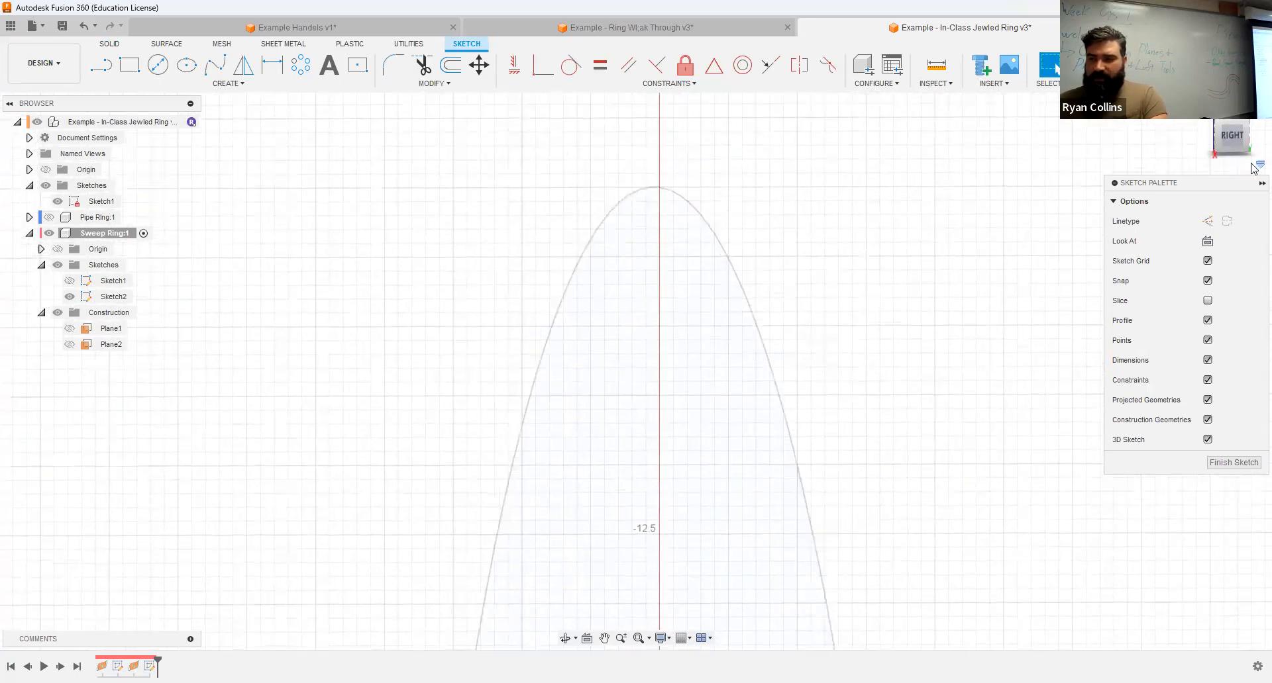
left_click(1233, 137)
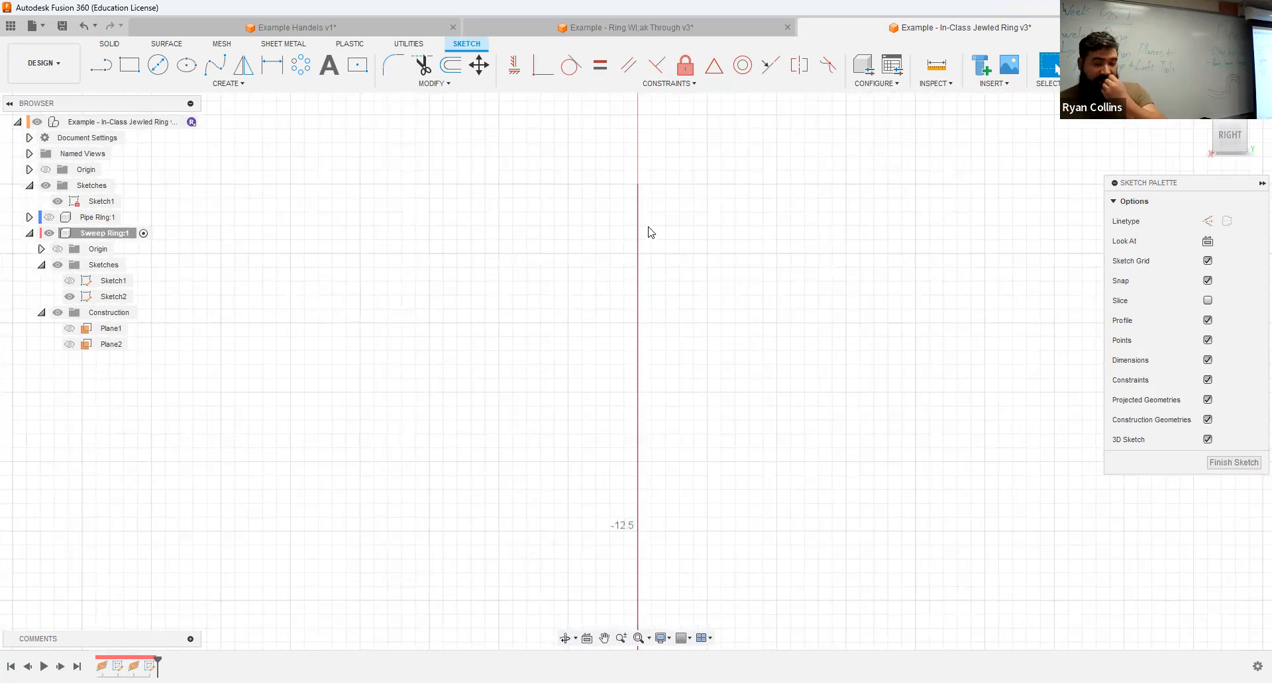
scroll(646, 197, "up", 6)
middle_click_drag(647, 196, 643, 284)
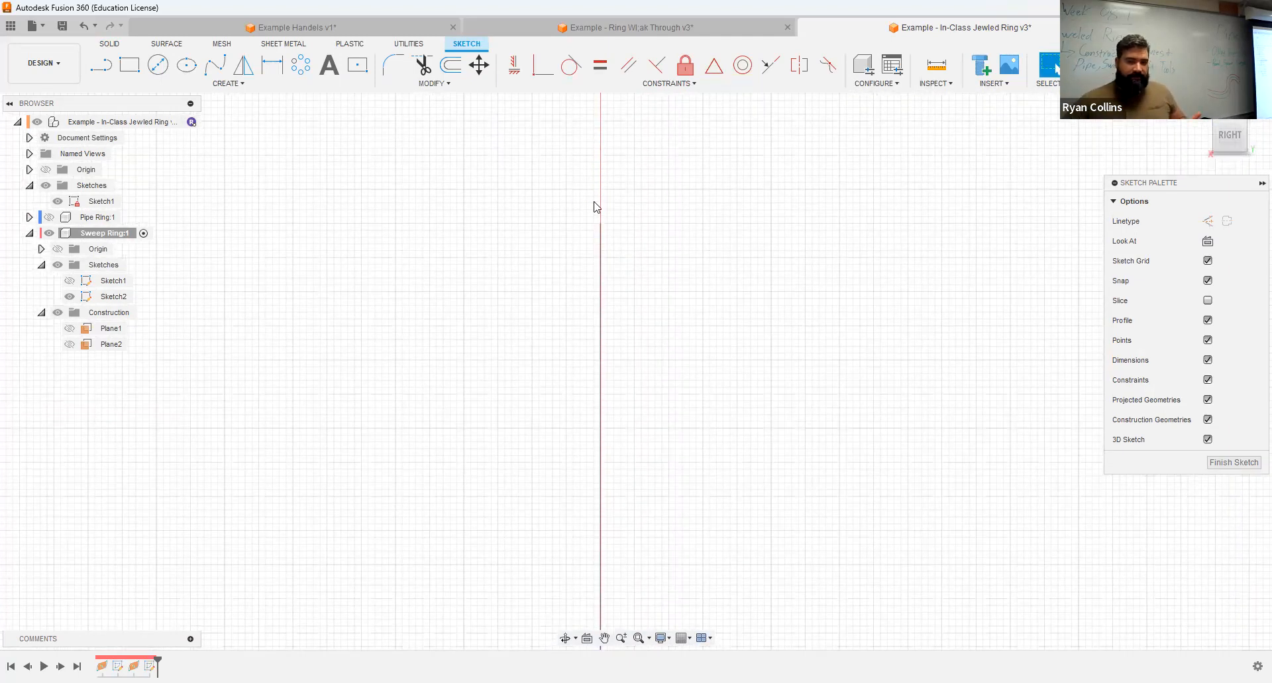
left_click(195, 76)
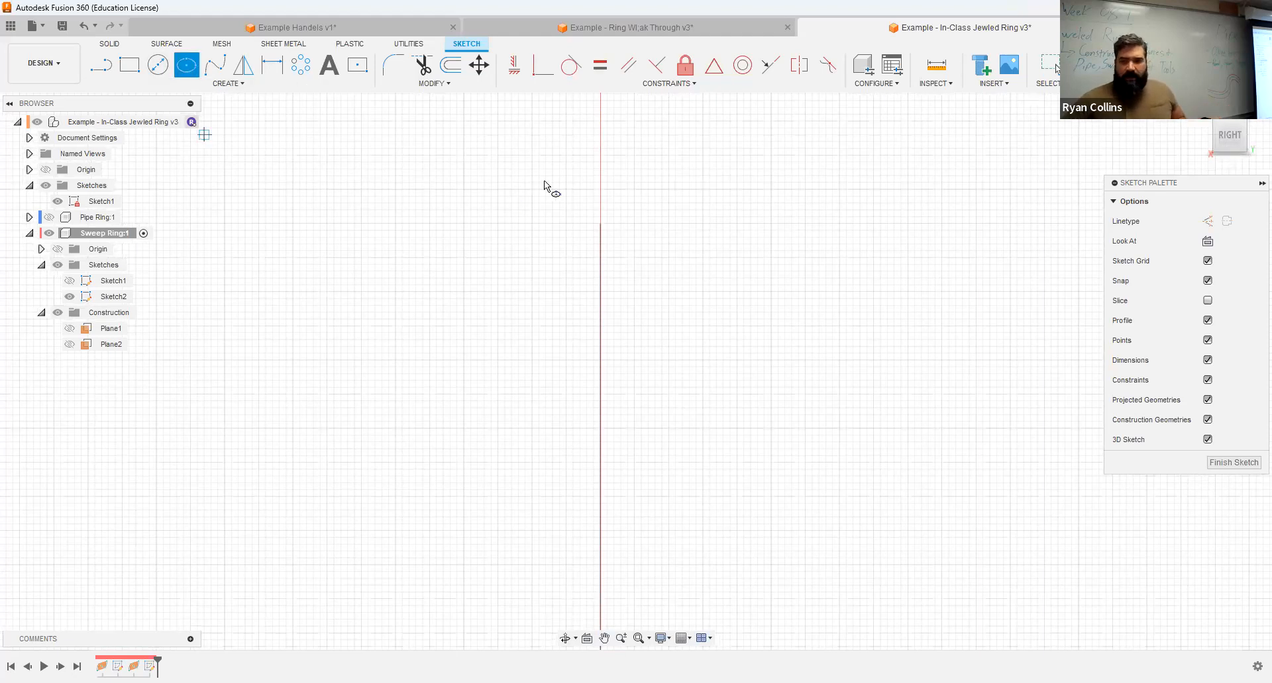
scroll(590, 225, "up", 5)
scroll(588, 228, "up", 3)
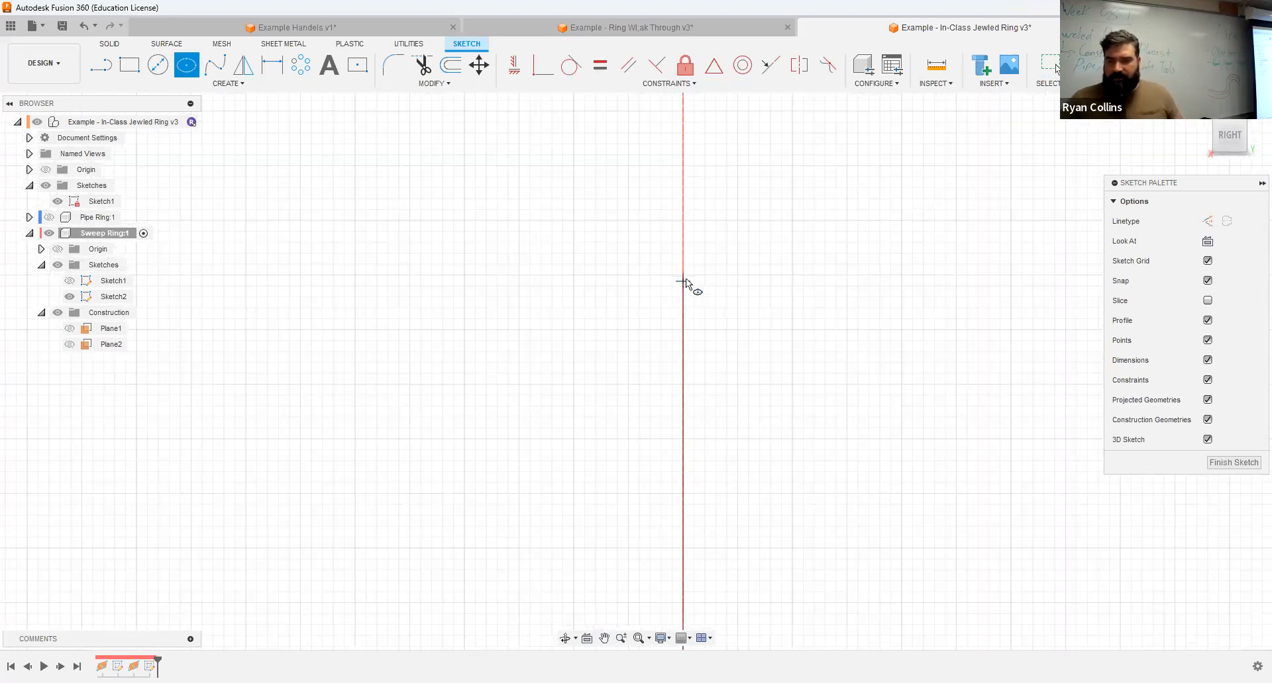
left_click(666, 286)
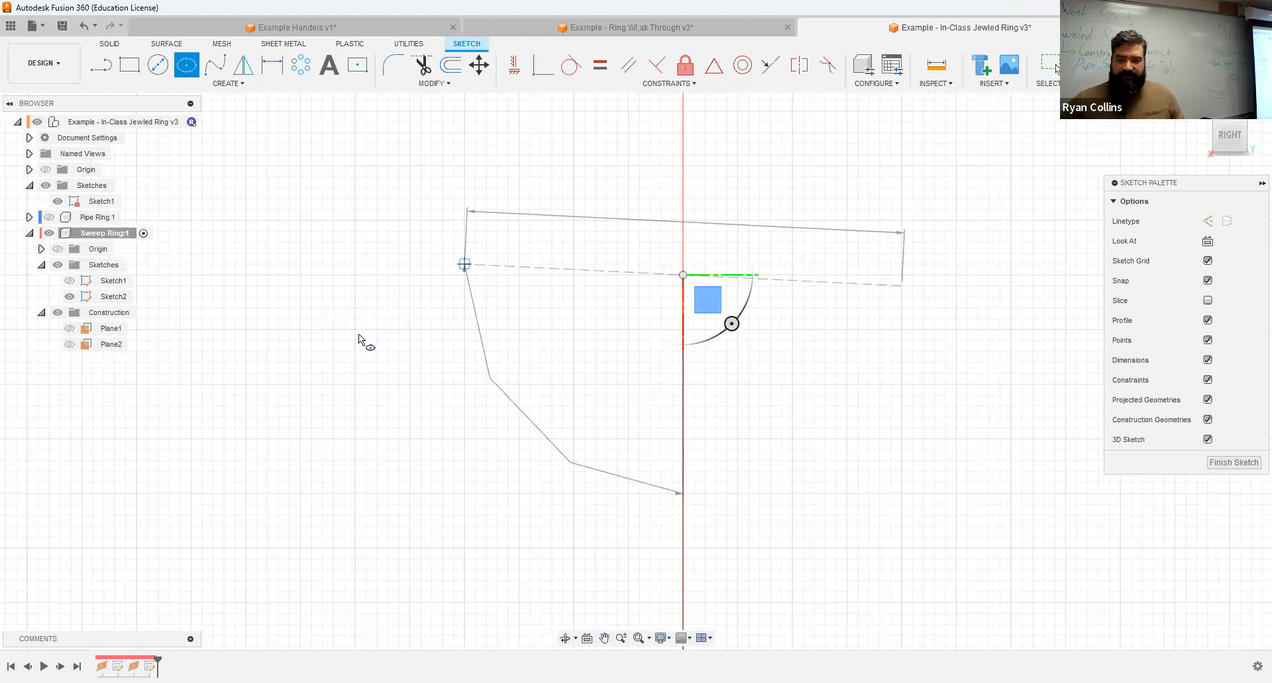
scroll(230, 323, "up", 1)
type("6")
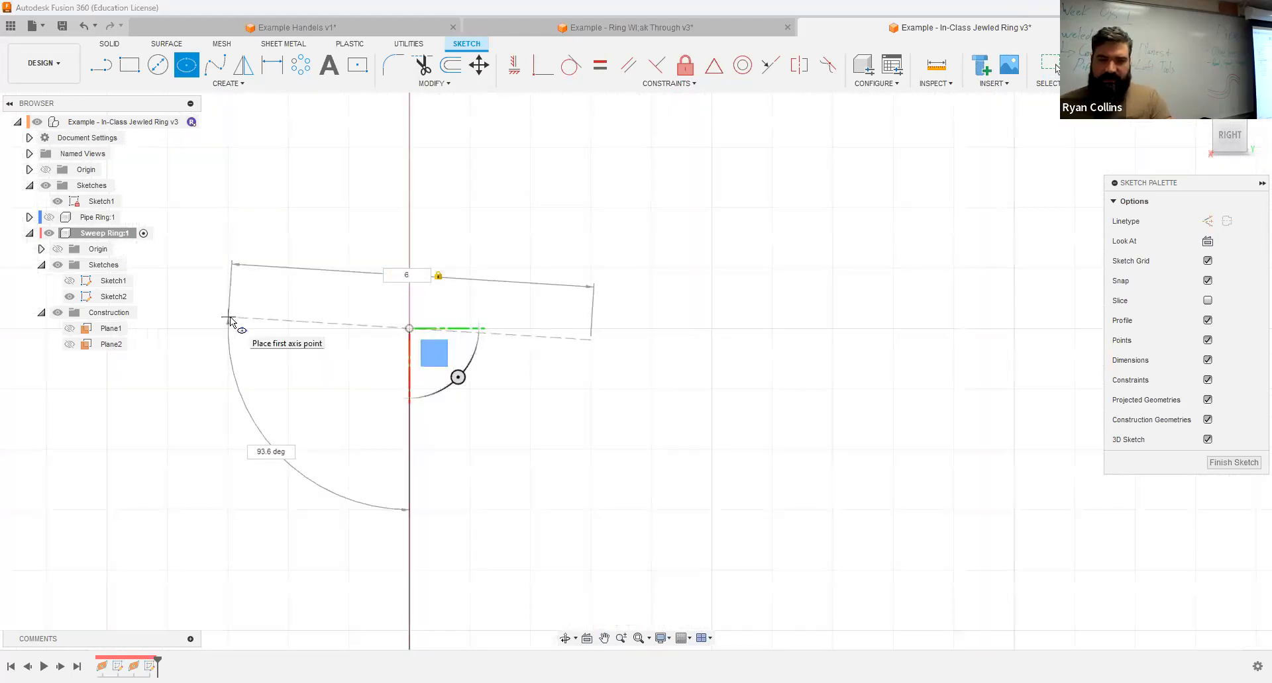
left_click(228, 327)
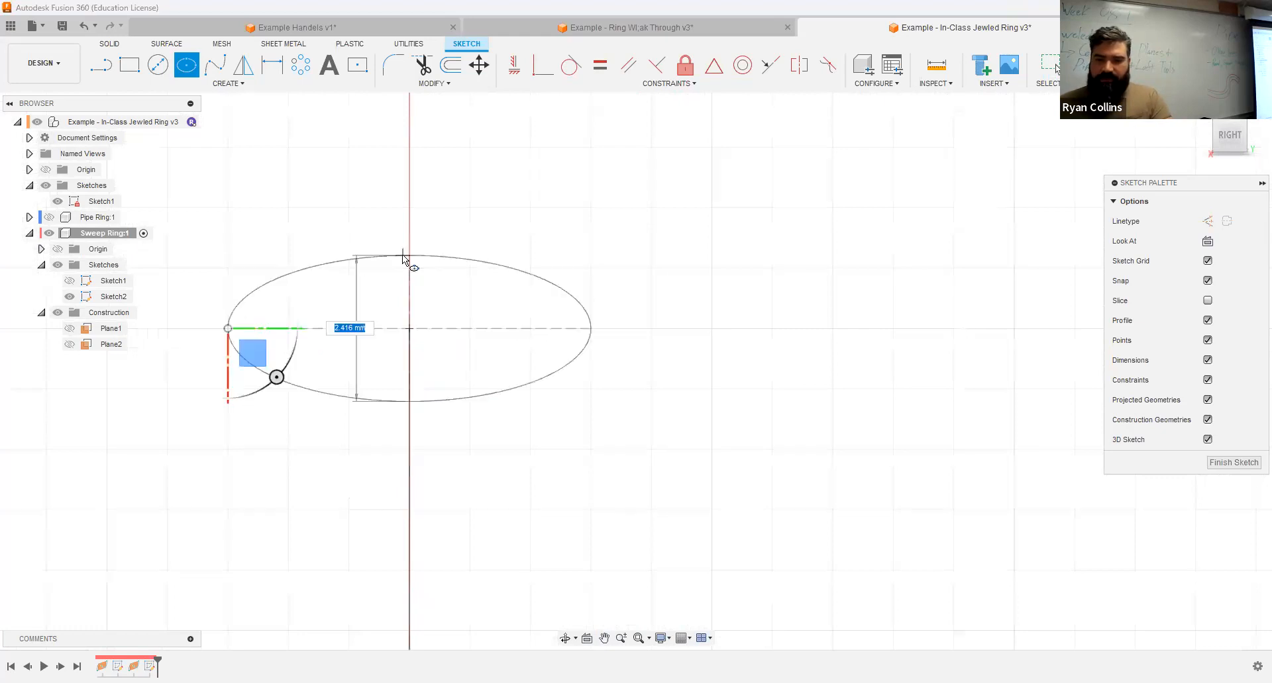
type("3")
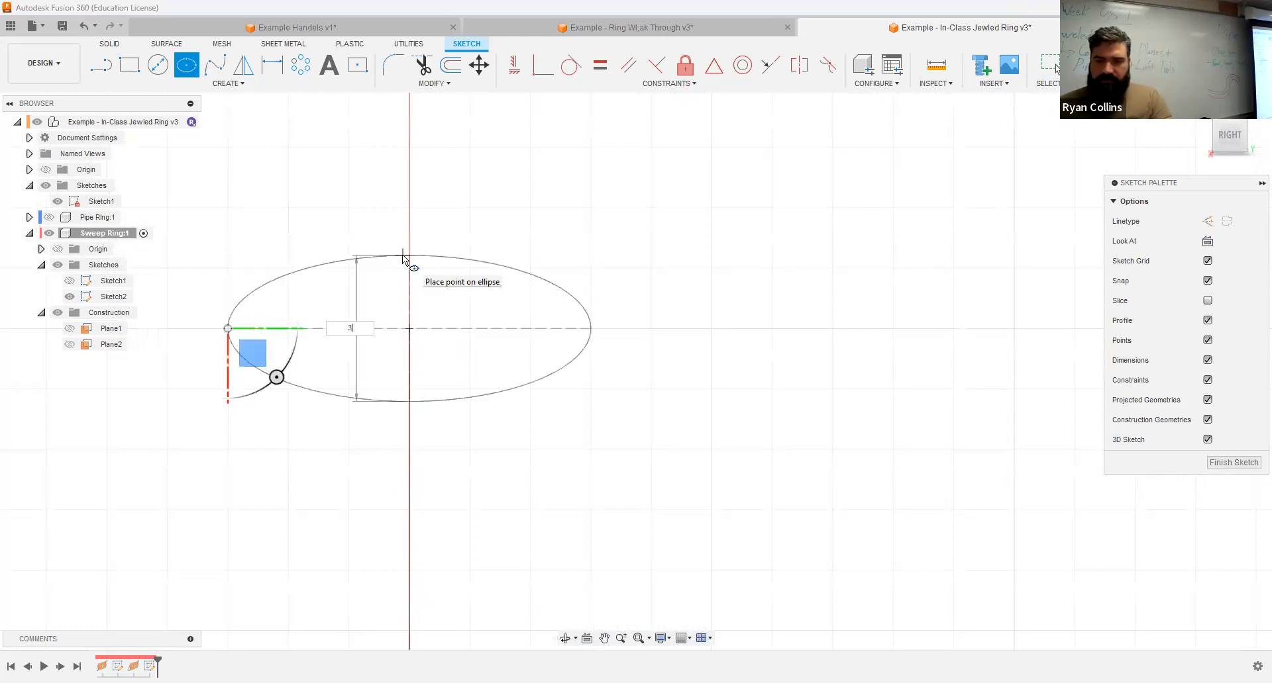
key("Return")
Step: Add a 0.5 mm diameter circle centred on the ellipse's topmost point
scroll(577, 225, "down", 3)
middle_click_drag(476, 189, 410, 192)
scroll(479, 258, "down", 2)
scroll(421, 244, "up", 5)
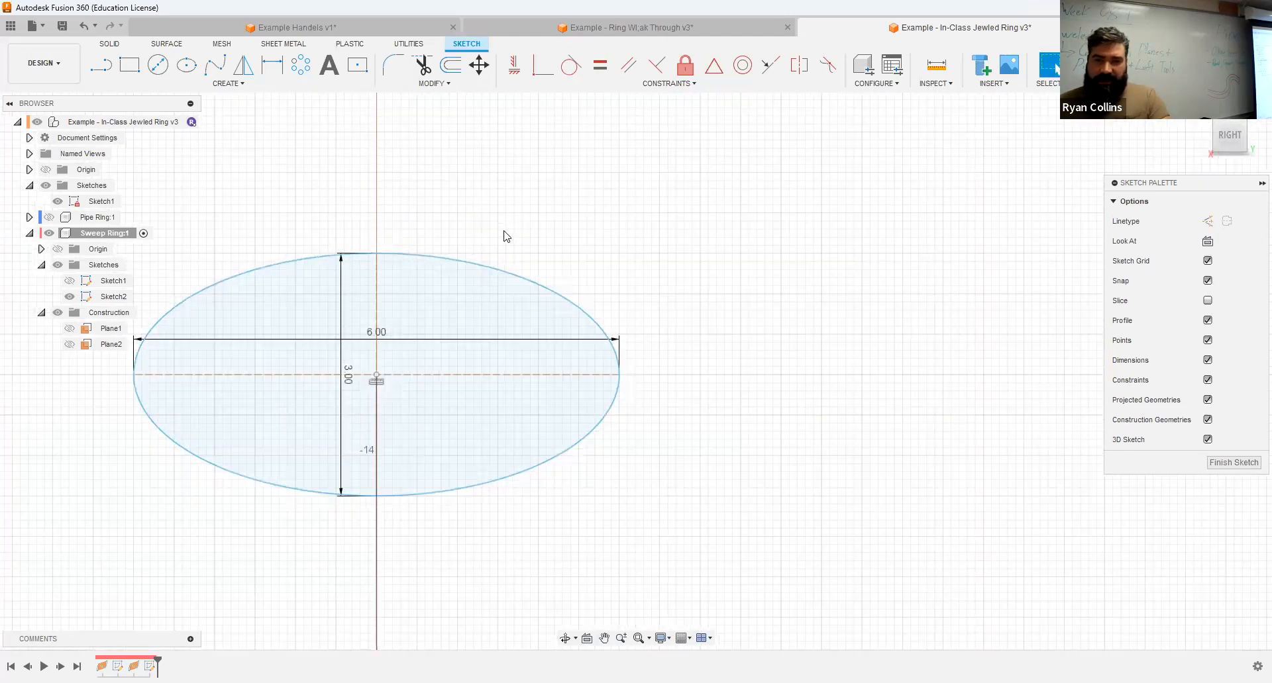
left_click(157, 66)
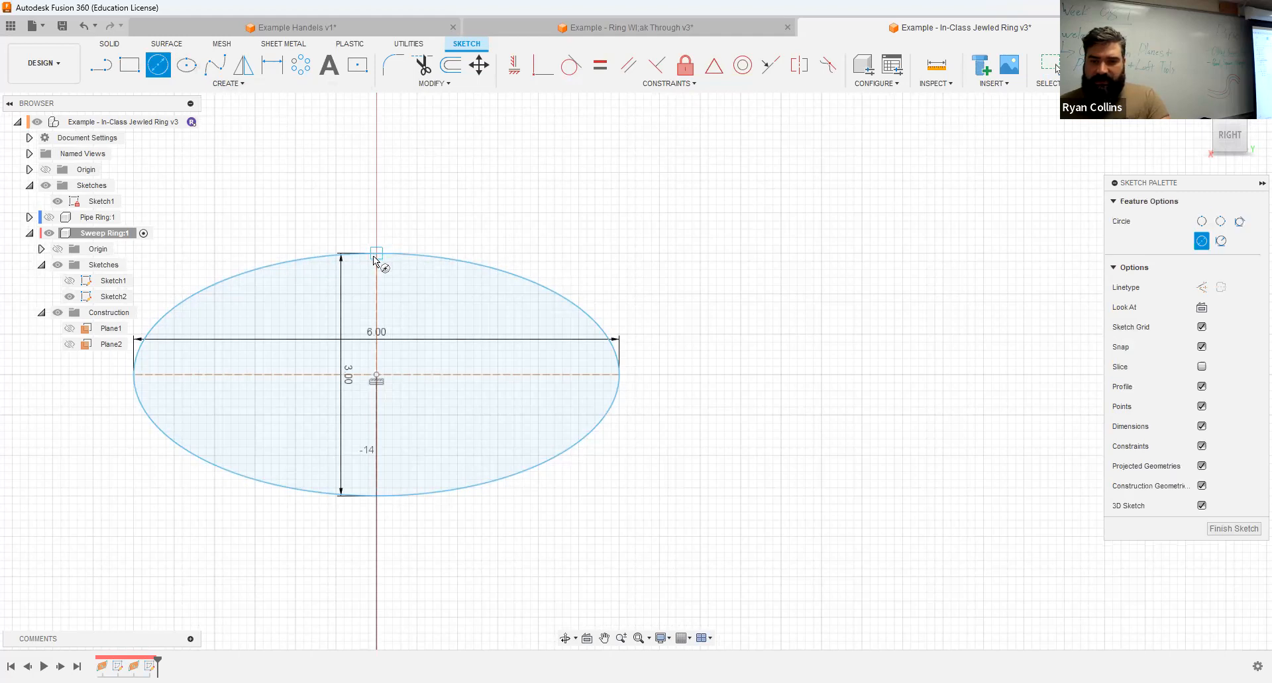
left_click(388, 265)
type(".5")
key("Return")
key("Escape")
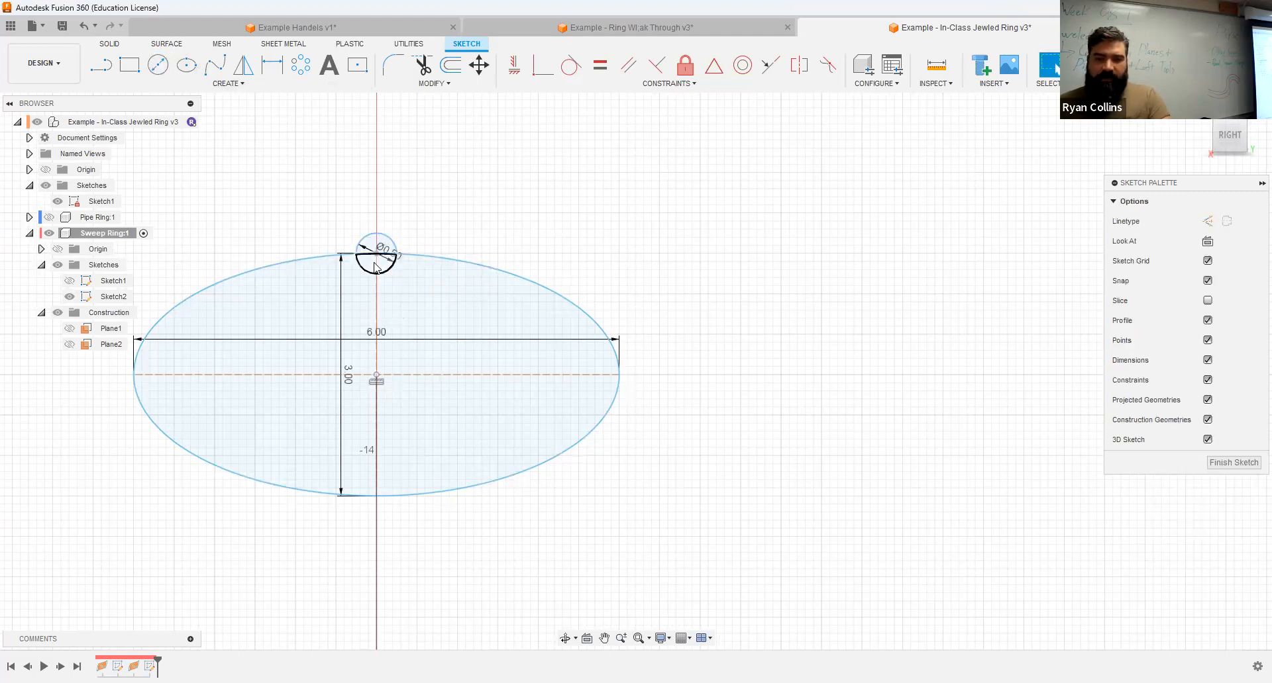
left_click(239, 86)
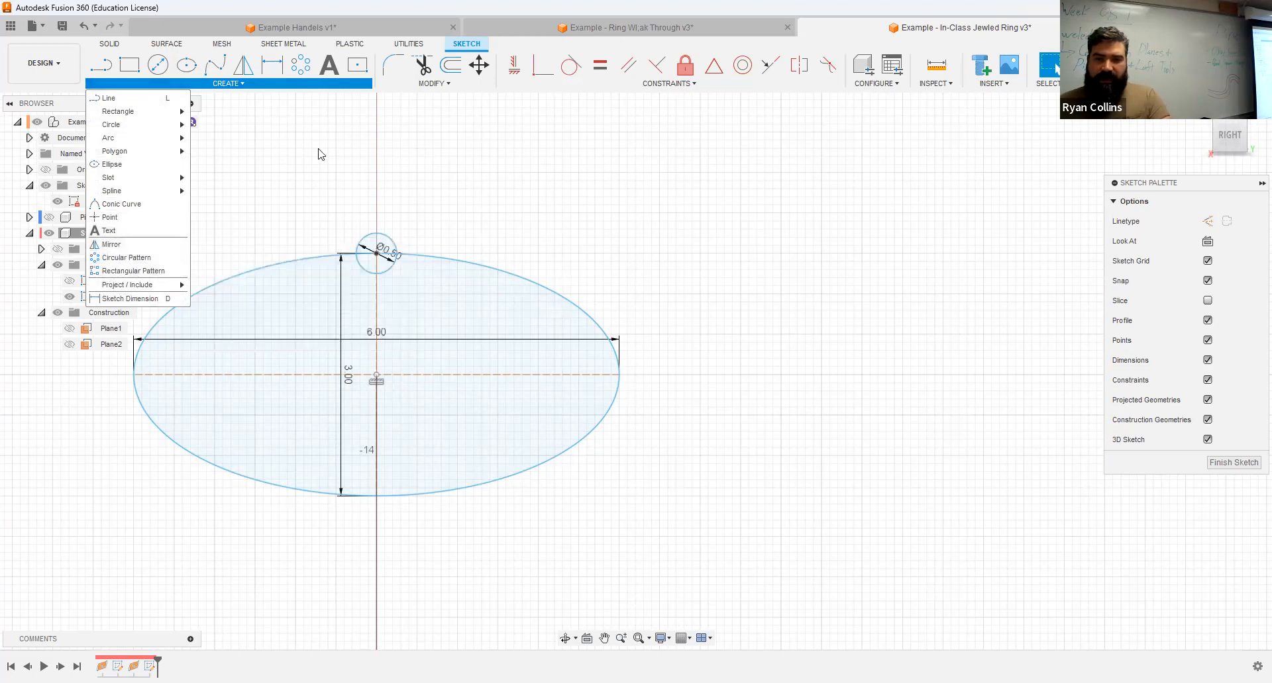
left_click(300, 64)
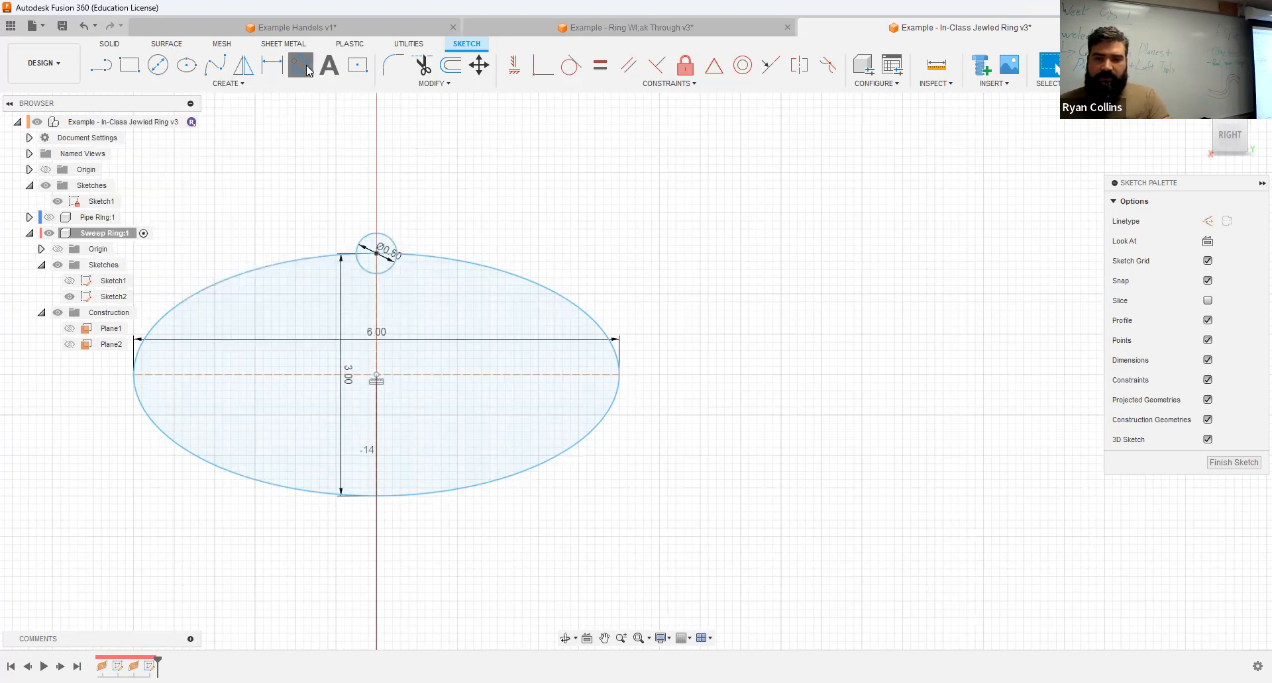
left_click(391, 239)
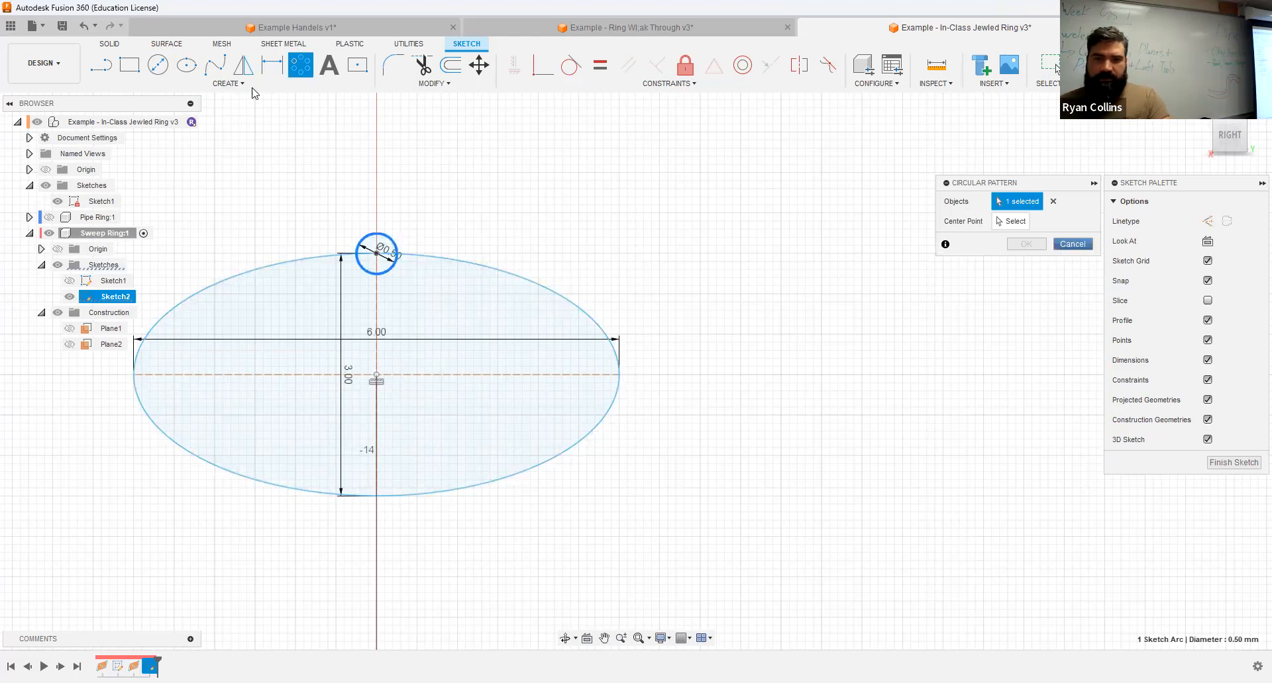
left_click(242, 84)
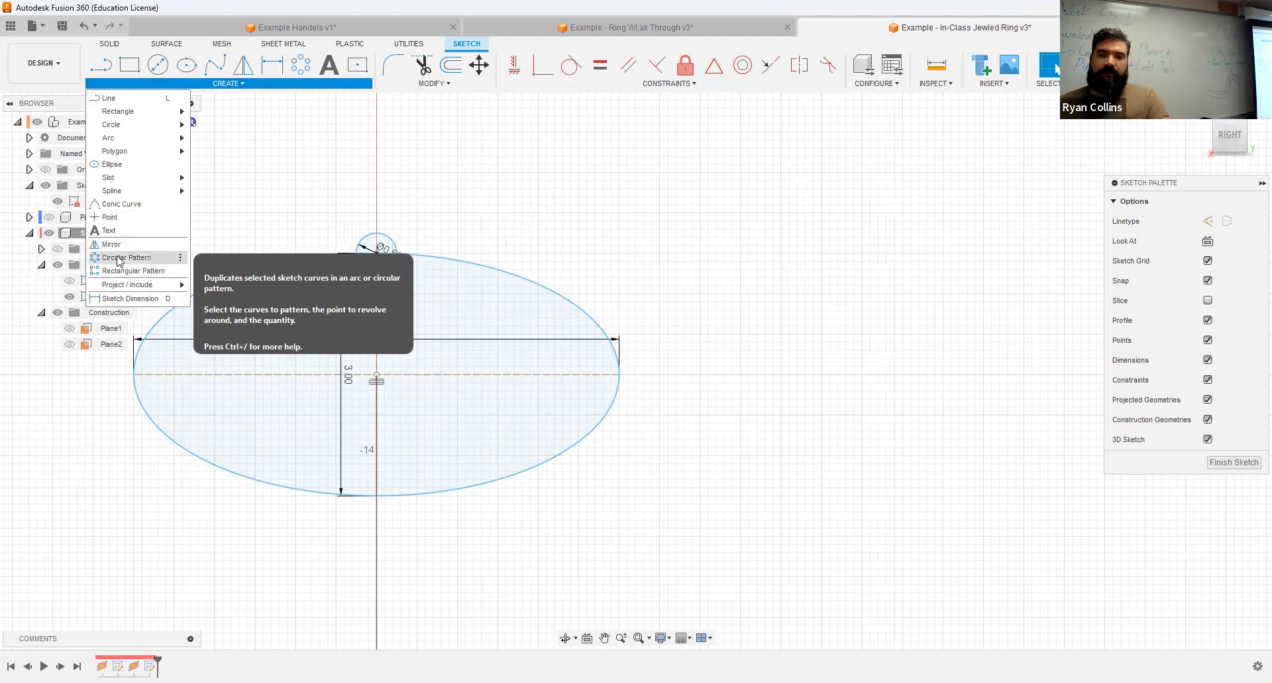
left_click(519, 210)
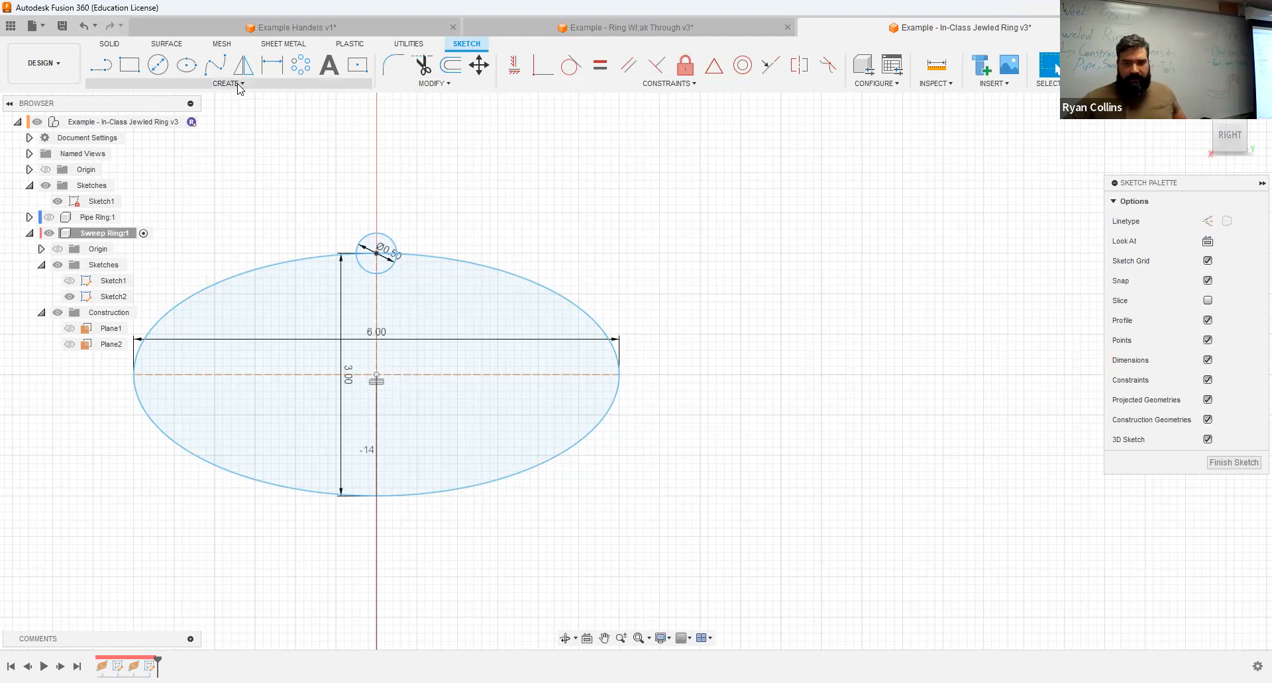
left_click(202, 84)
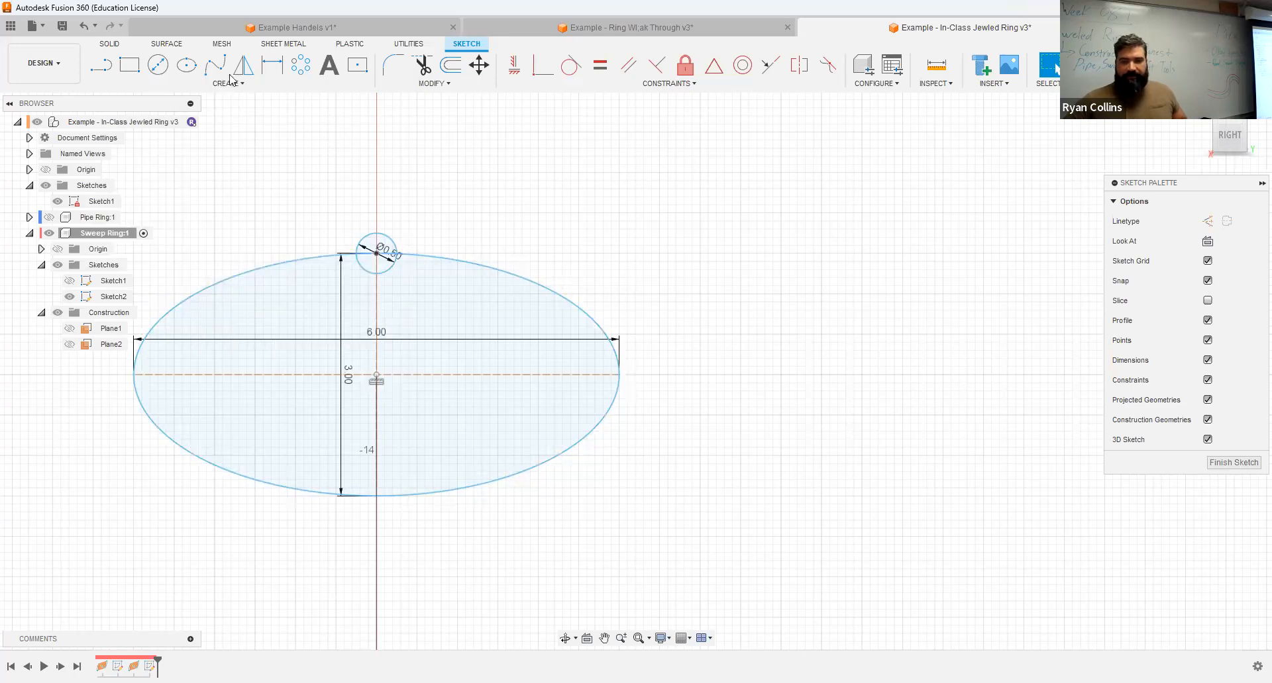
Step: Add two more 0.5 mm diameter circles centred on the ellipse's upper right edge, spaced out from the top circle
left_click(160, 72)
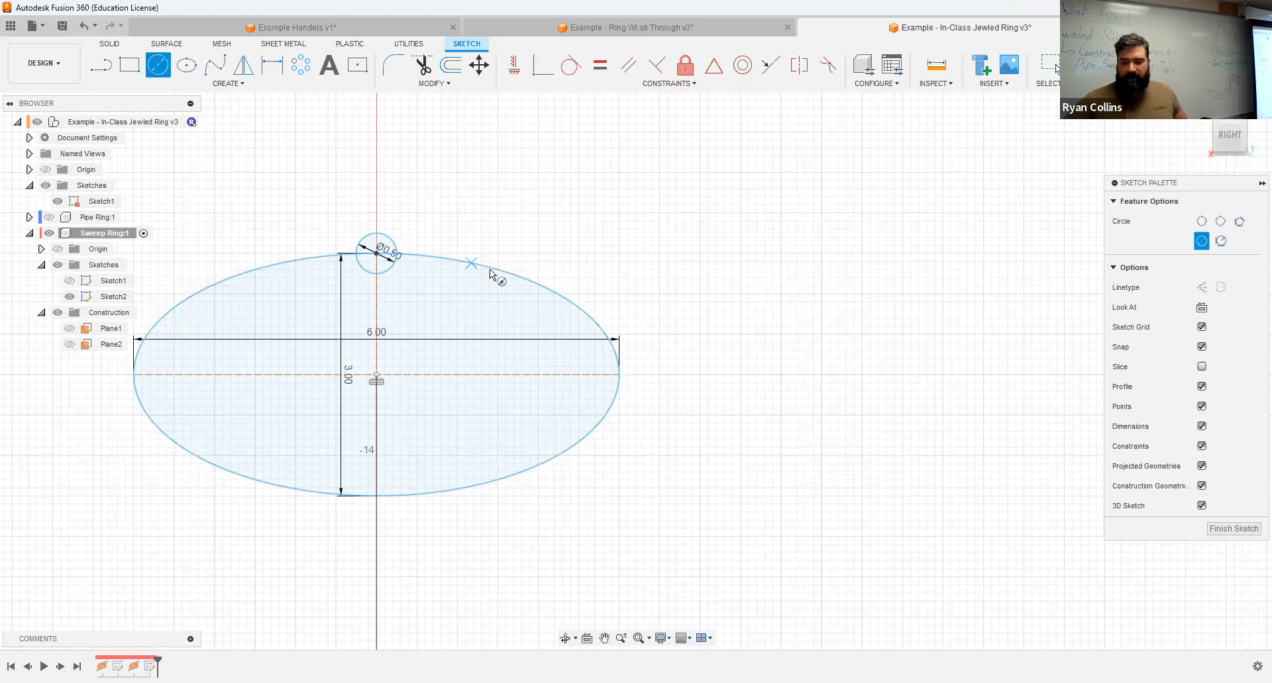
left_click(490, 269)
type(".5")
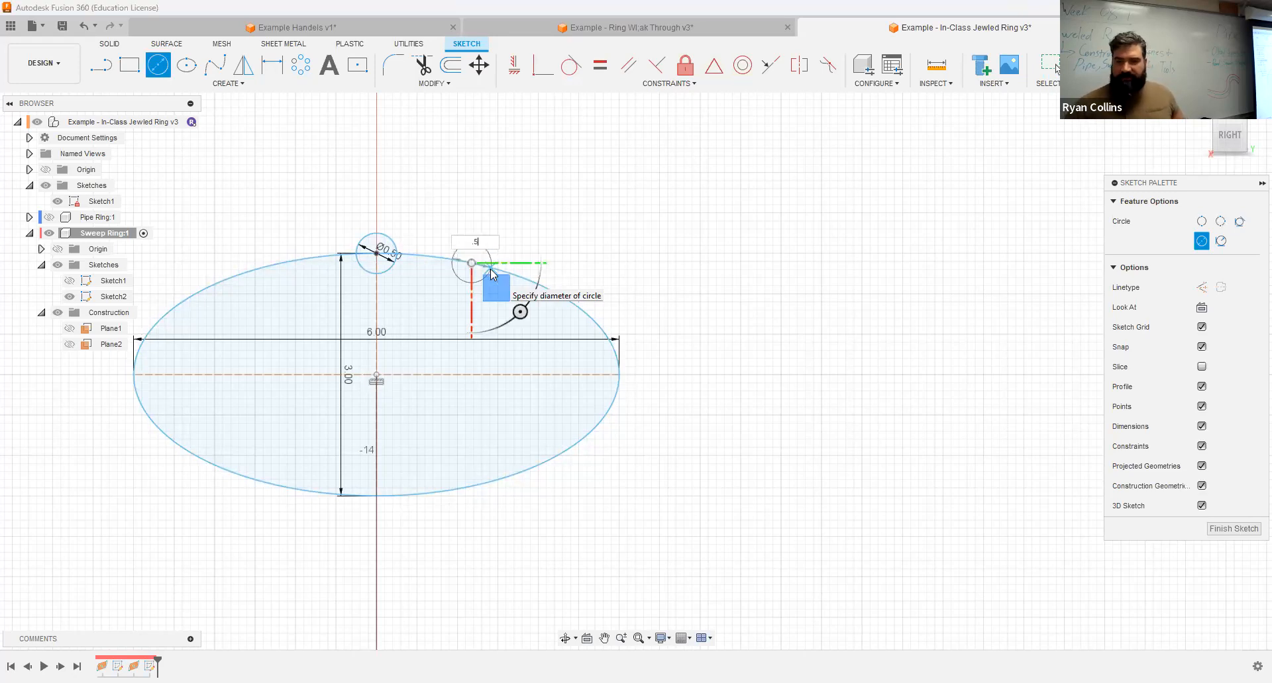
key("Return")
right_click(535, 227)
left_click(550, 185)
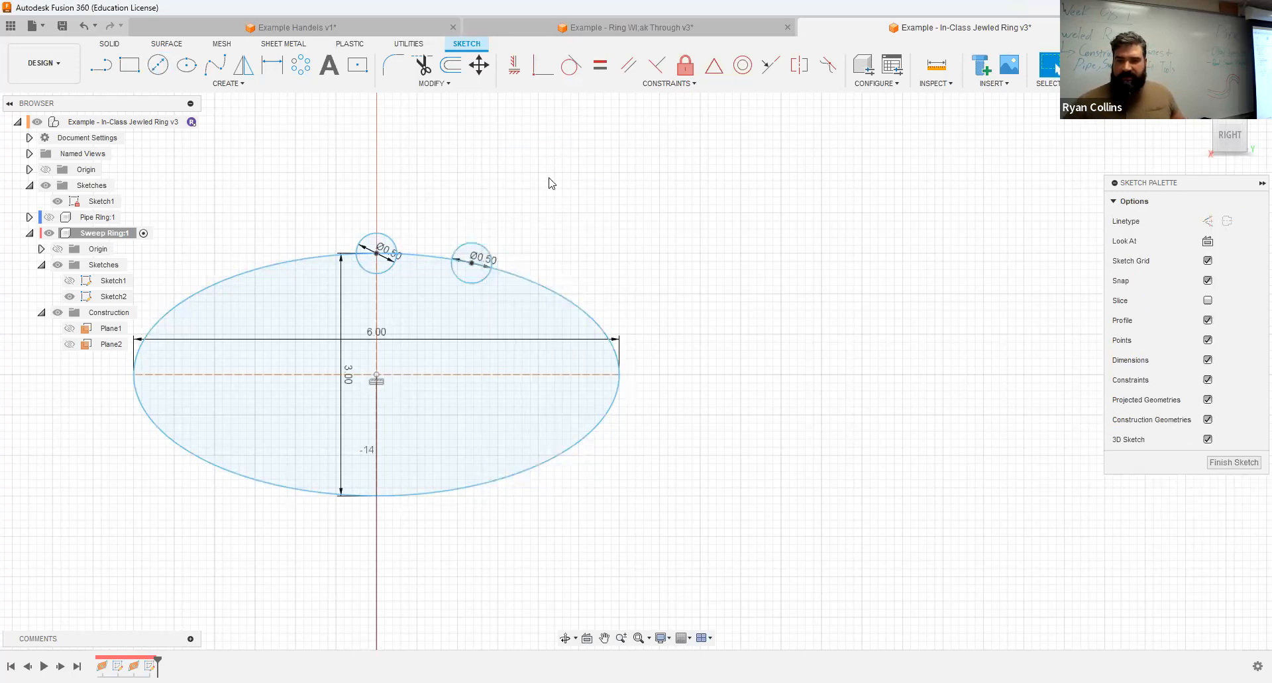
left_click(568, 301)
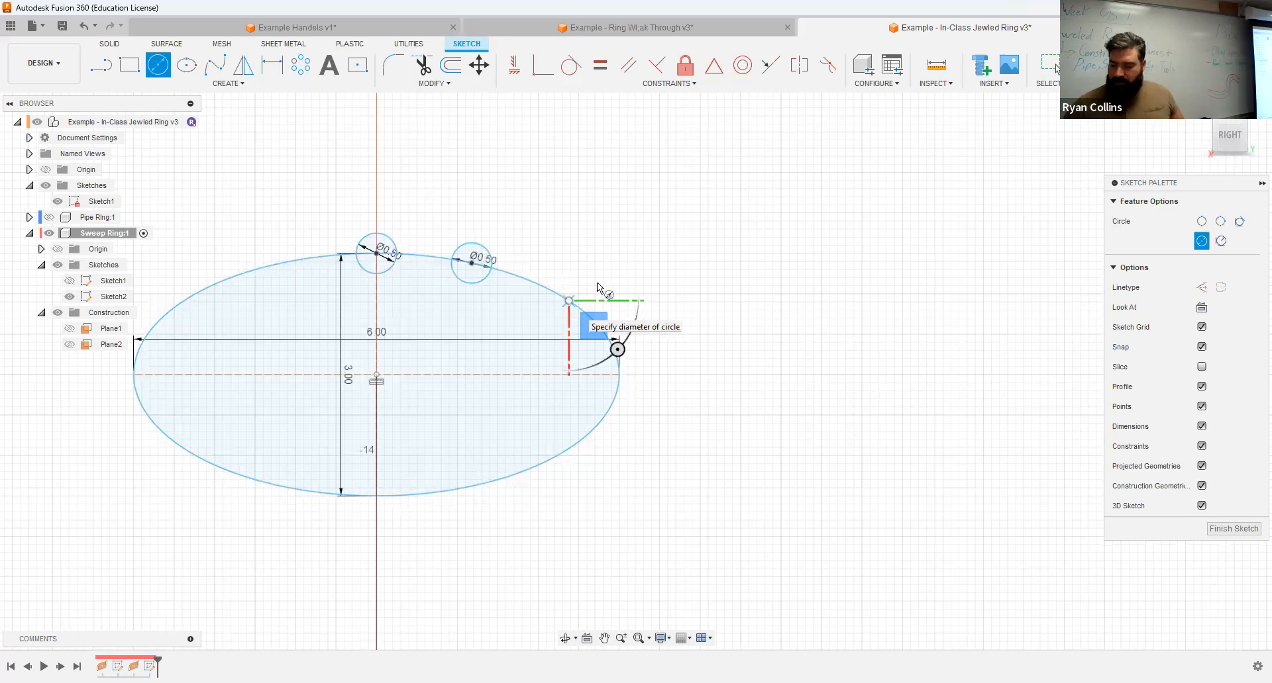
type(".5")
key("Return")
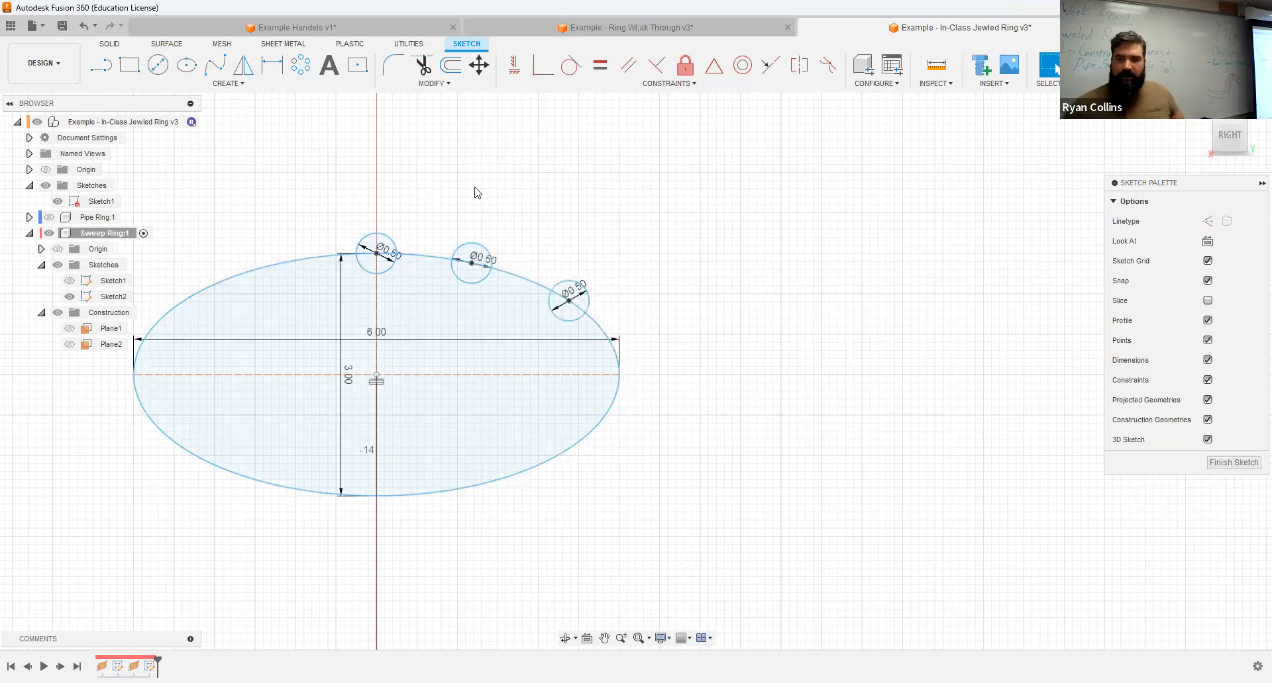
left_click(483, 253)
left_click(586, 292, "shift")
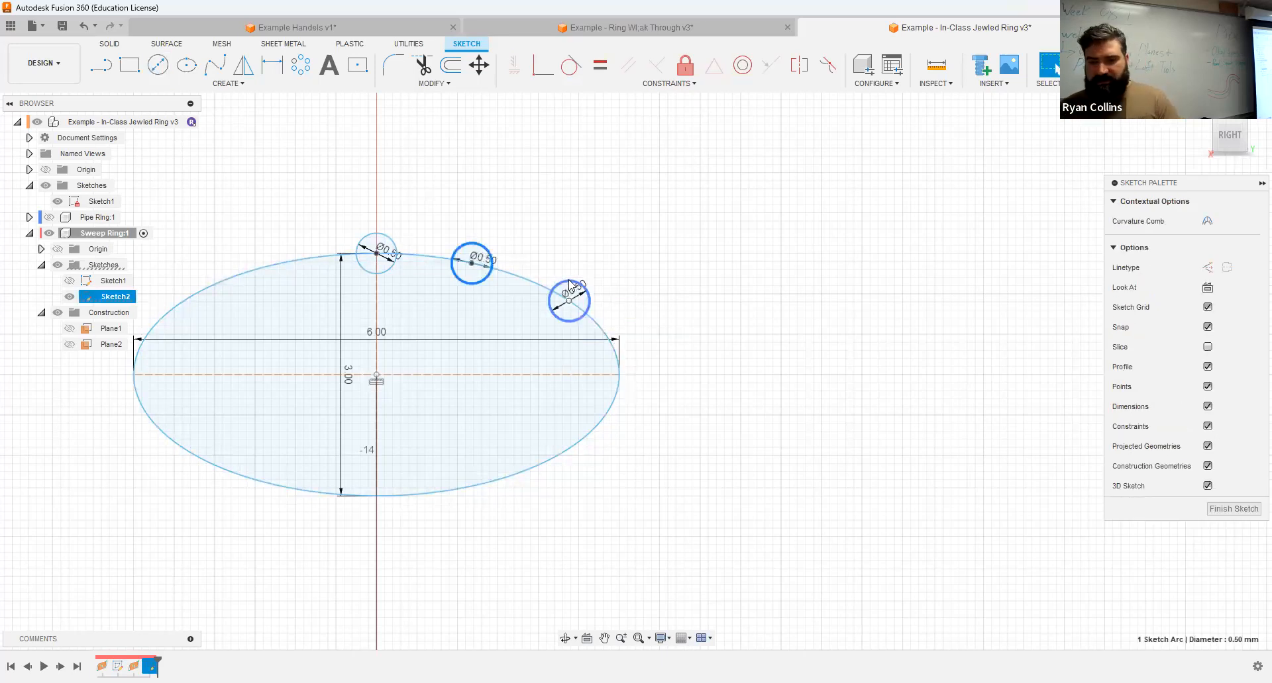
left_click(249, 71)
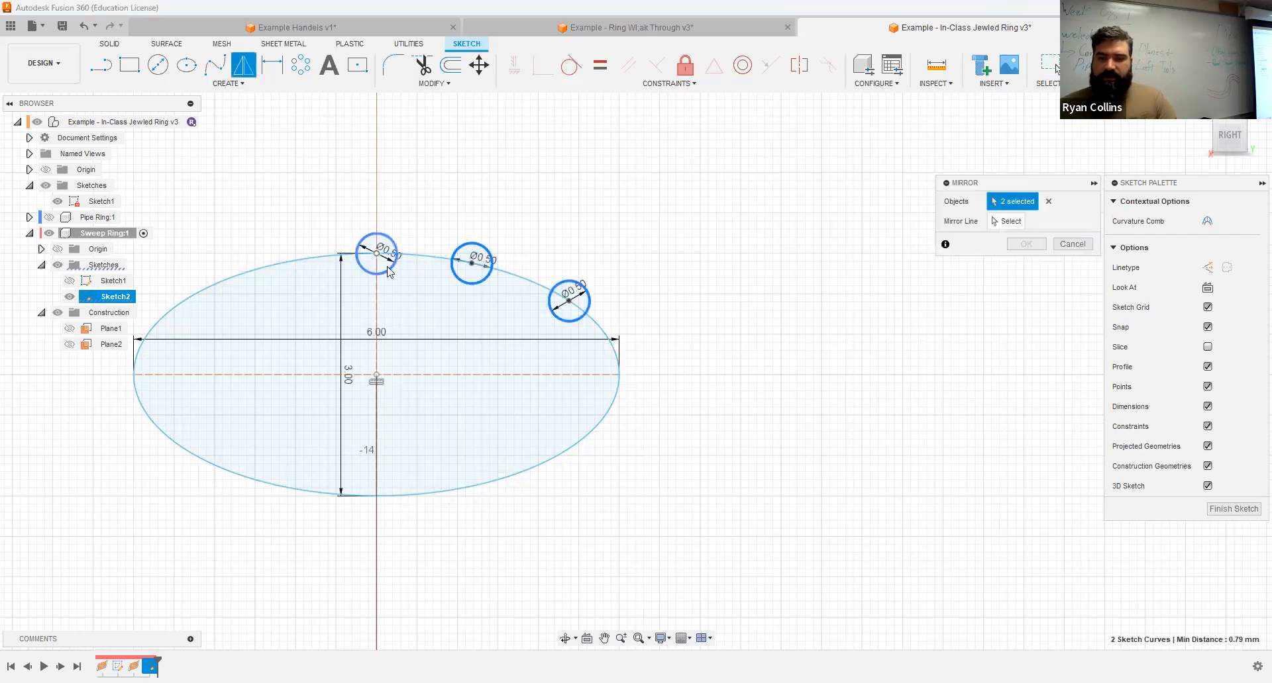
left_click(379, 259)
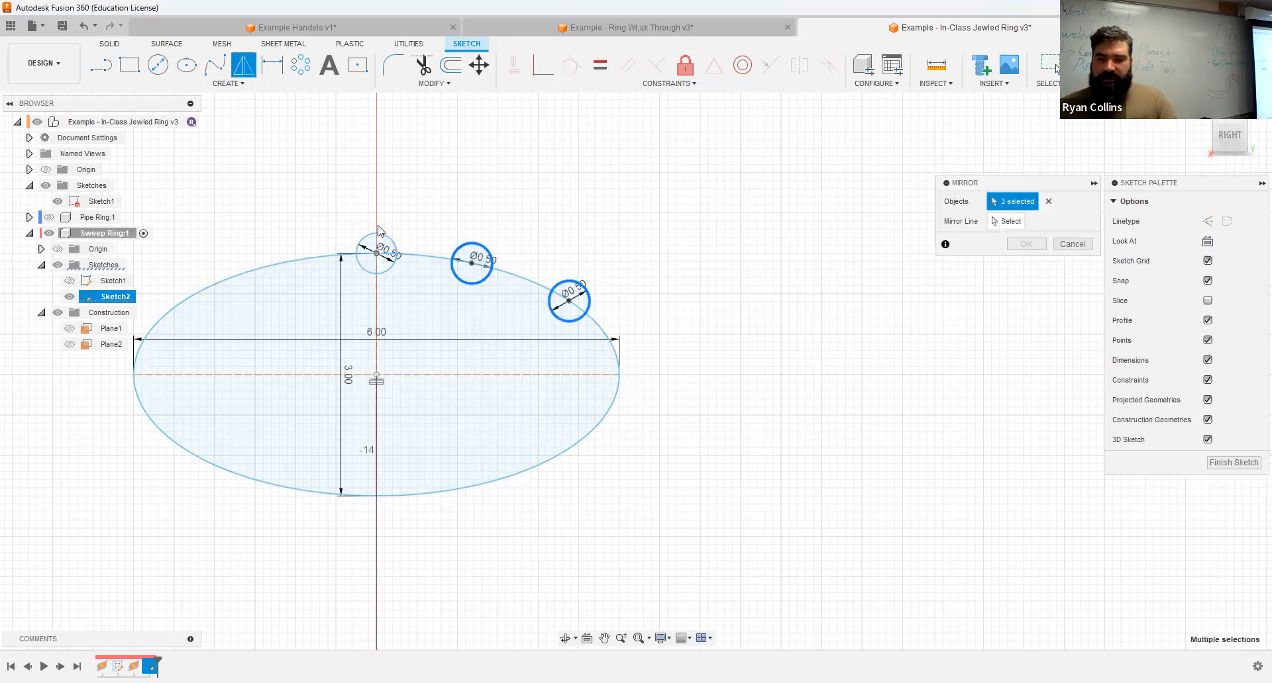
left_click(1071, 245)
Step: Add a vertical construction line about 5.4 mm long through the ellipse's centre, and finish the sketch
key("l")
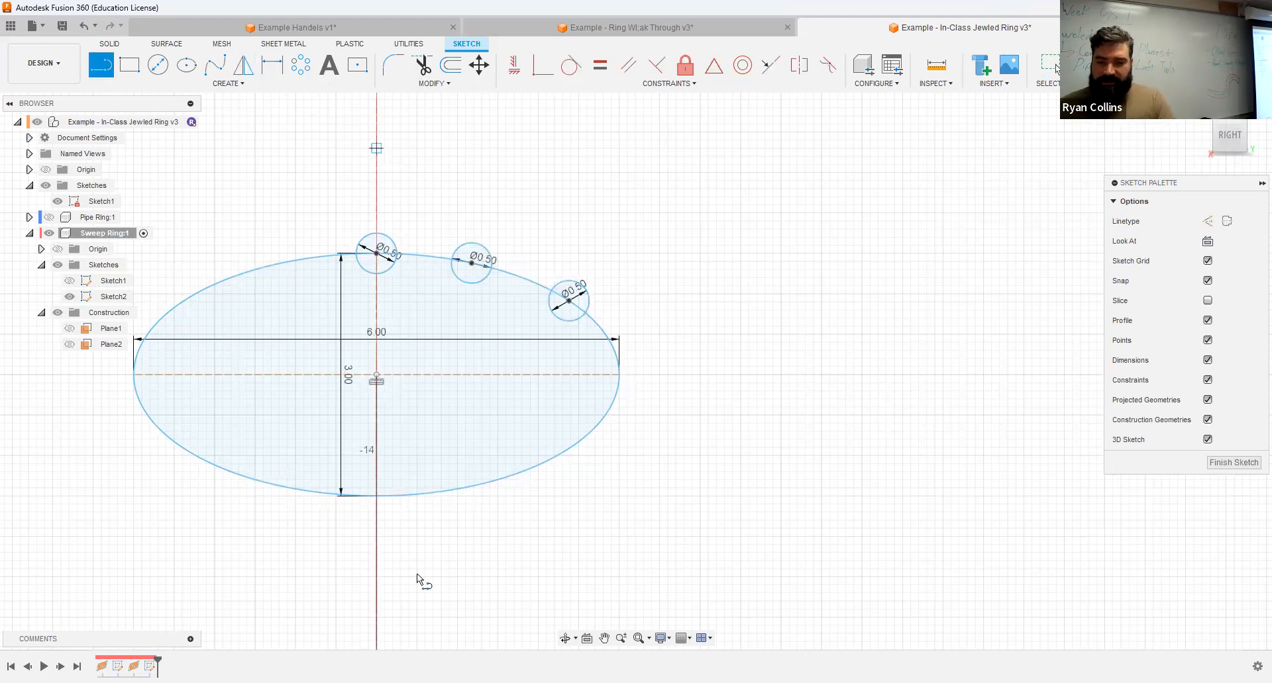
left_click(375, 582)
key("Escape")
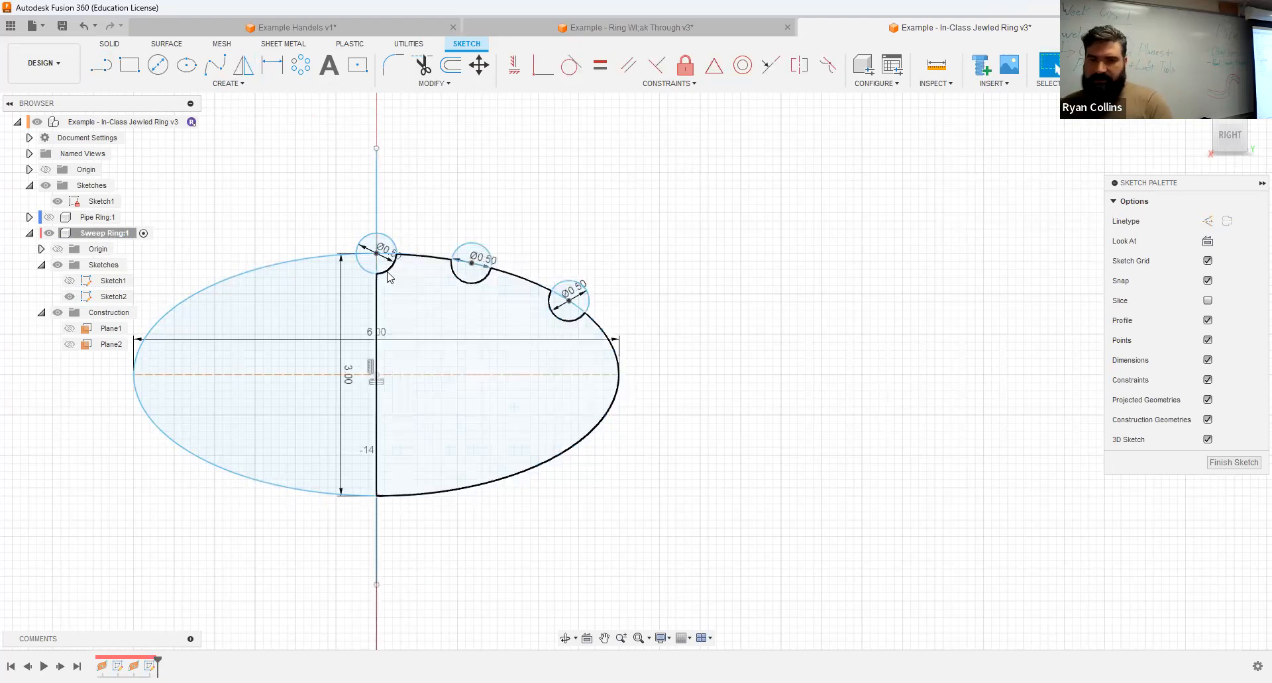
left_click(377, 189)
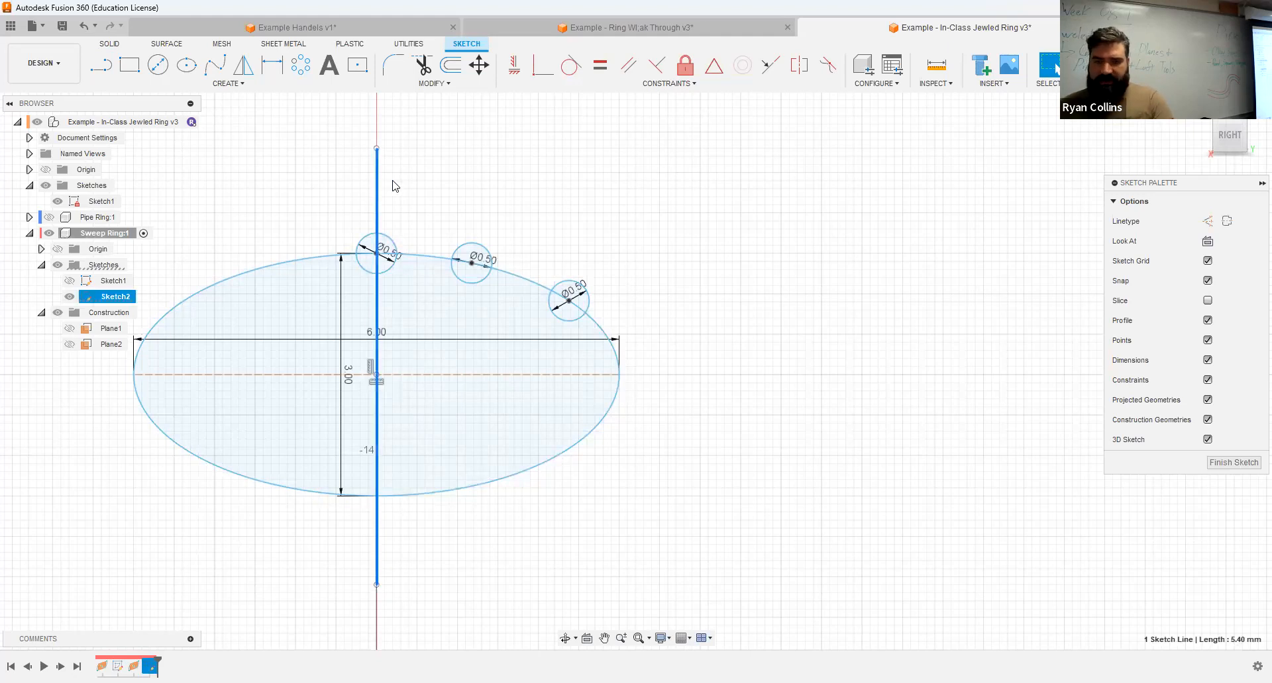
key("x")
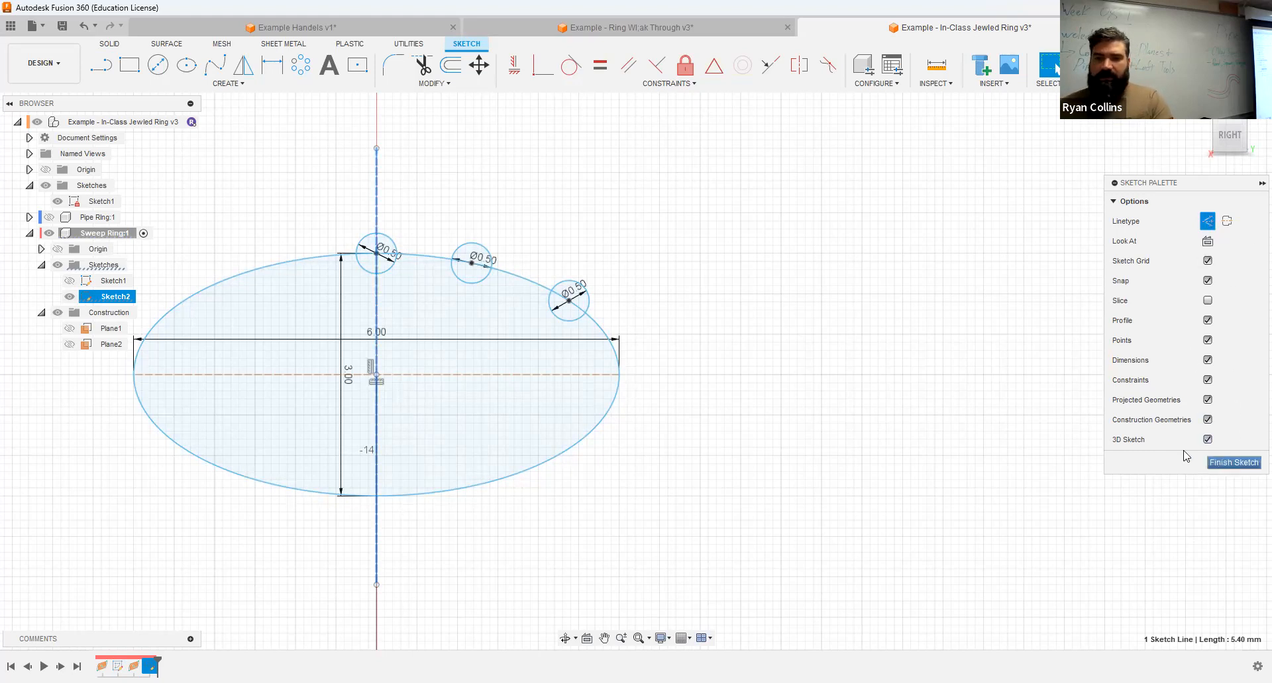
left_click(1233, 463)
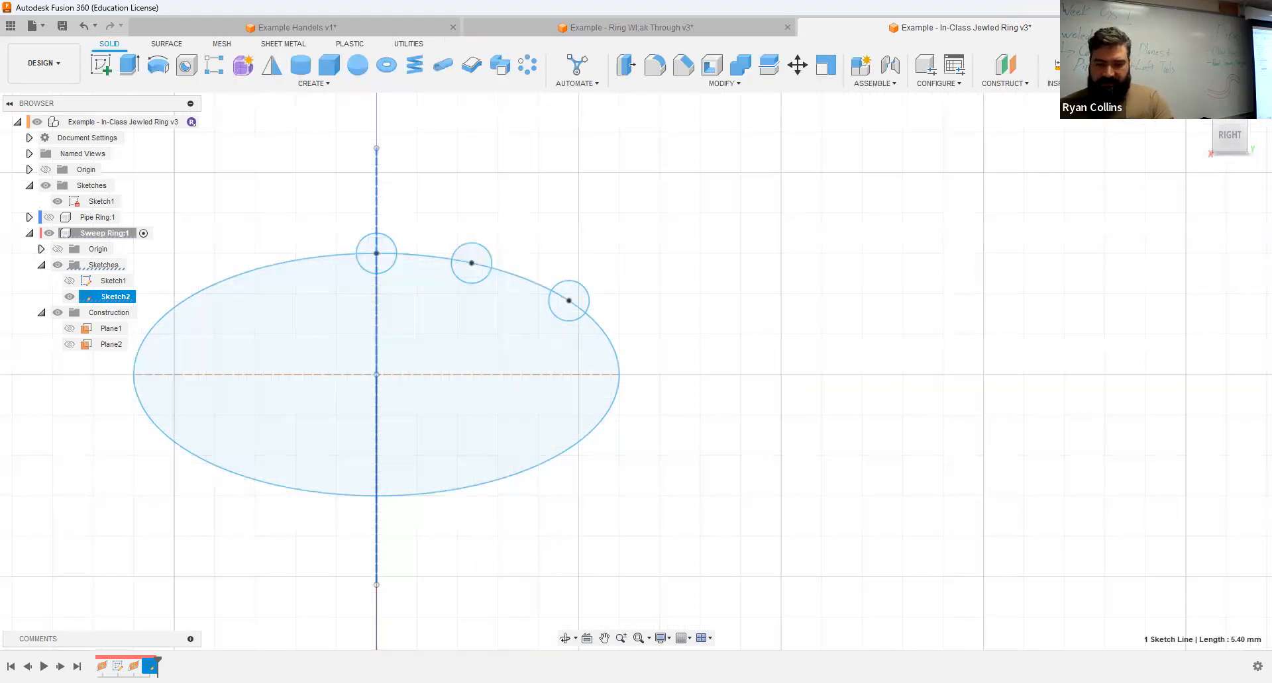
Step: Reopen the ellipse sketch, mirror the two right-hand 0.5 mm circles across the vertical construction line, and finish the sketch
right_click(149, 667)
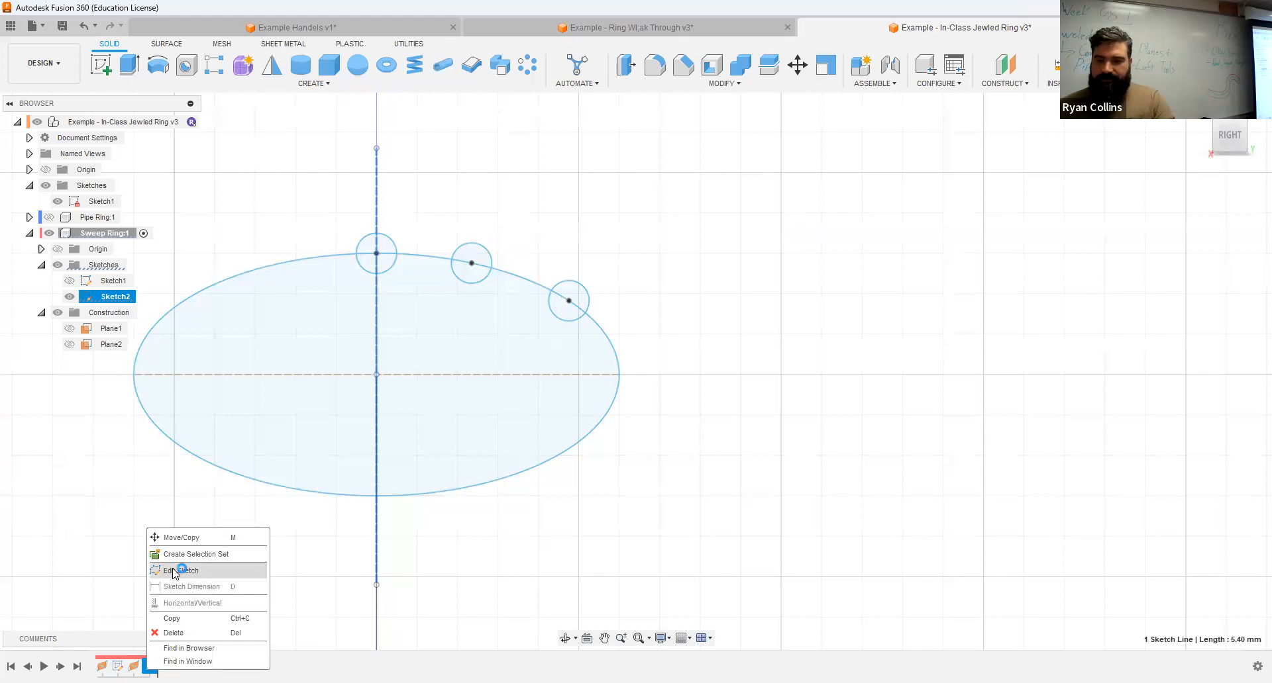
left_click(175, 571)
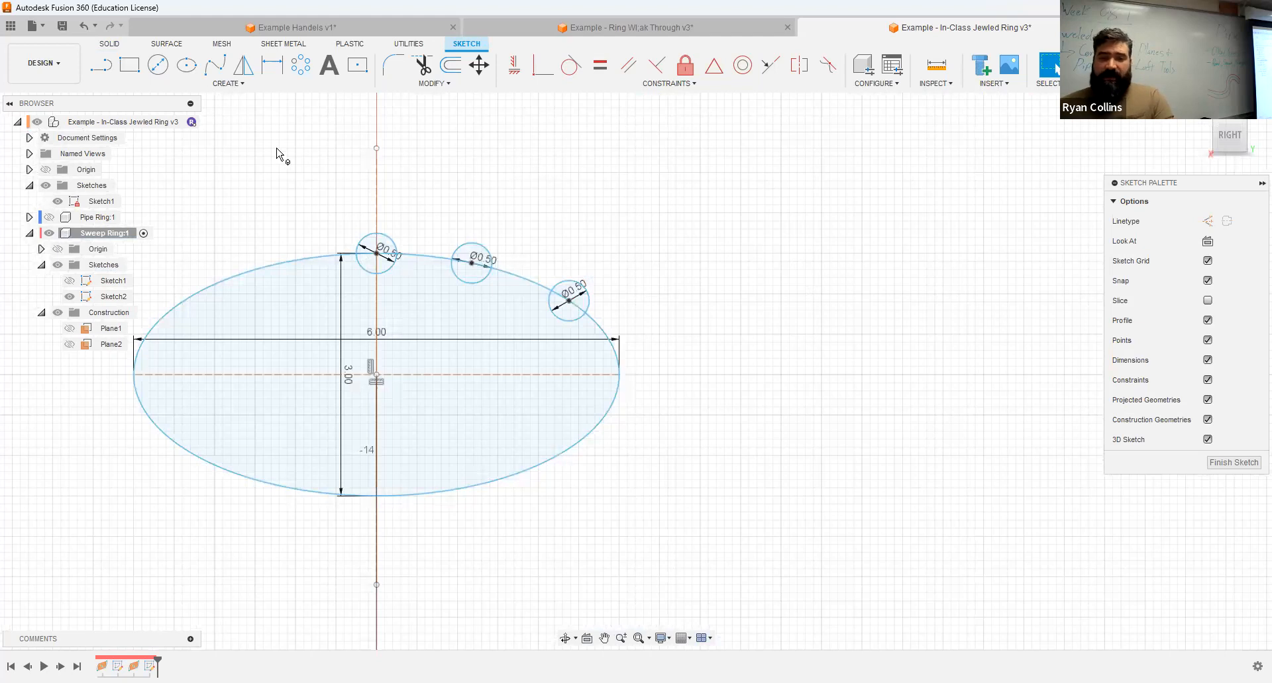
left_click(243, 64)
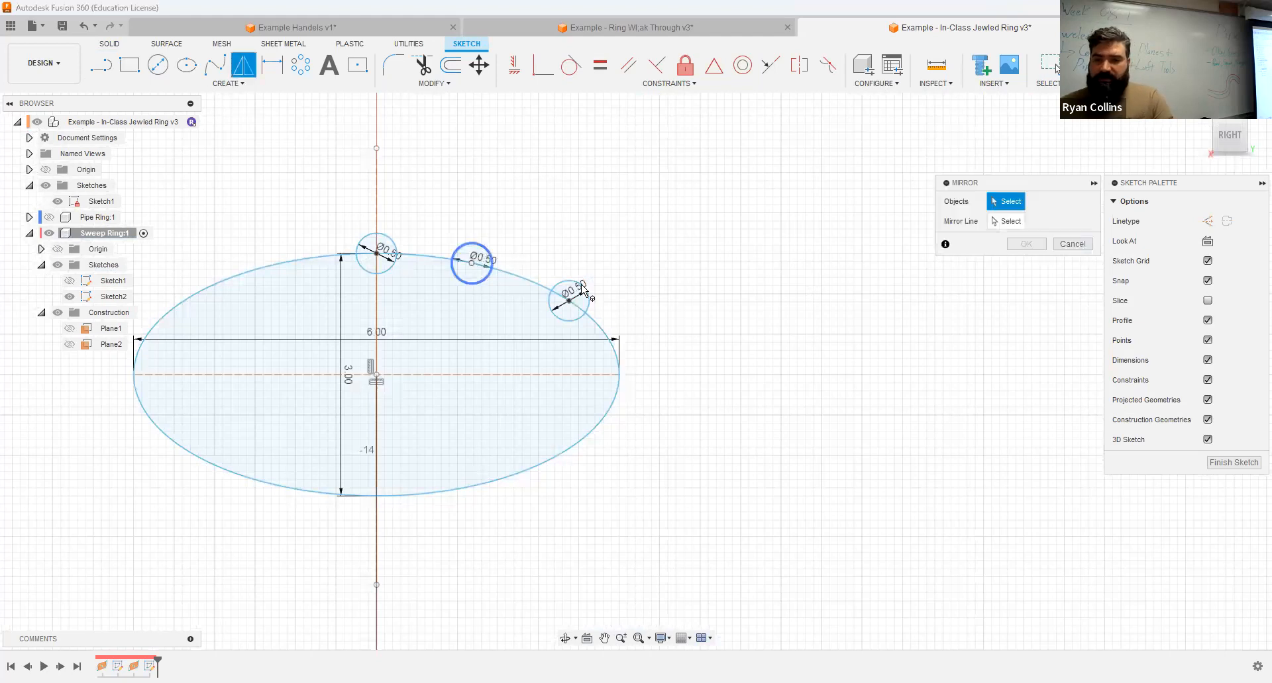
left_click(587, 291)
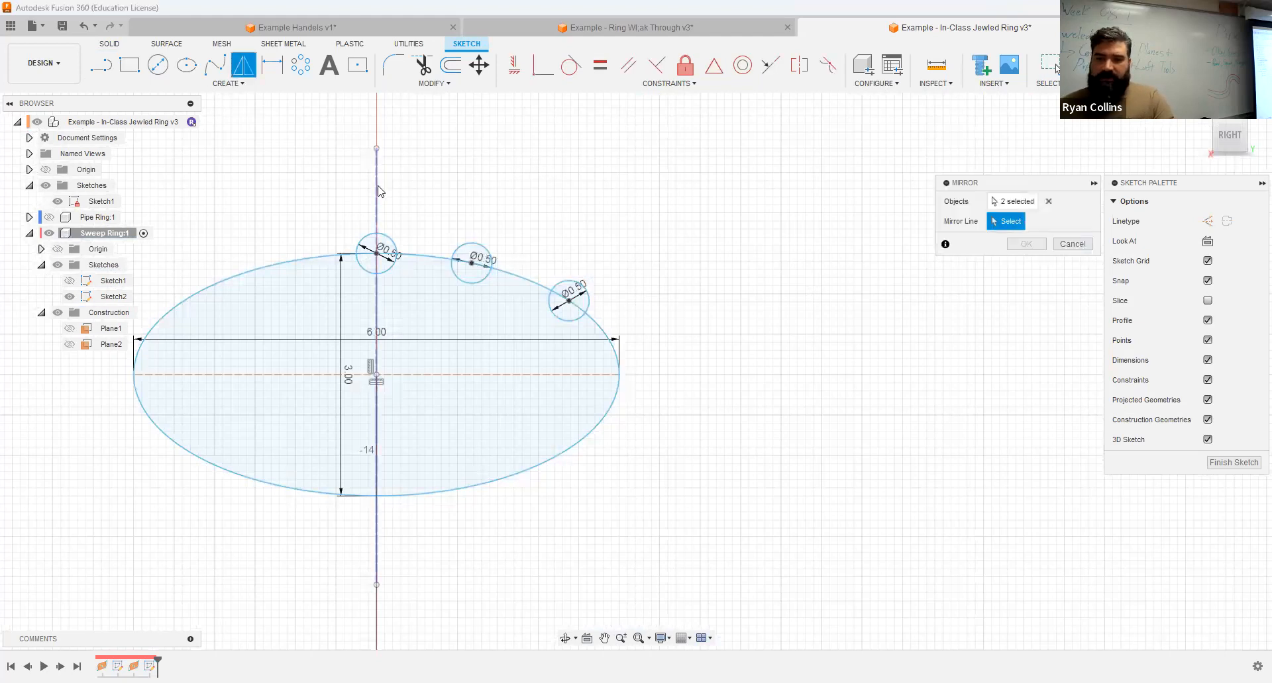
left_click(376, 219)
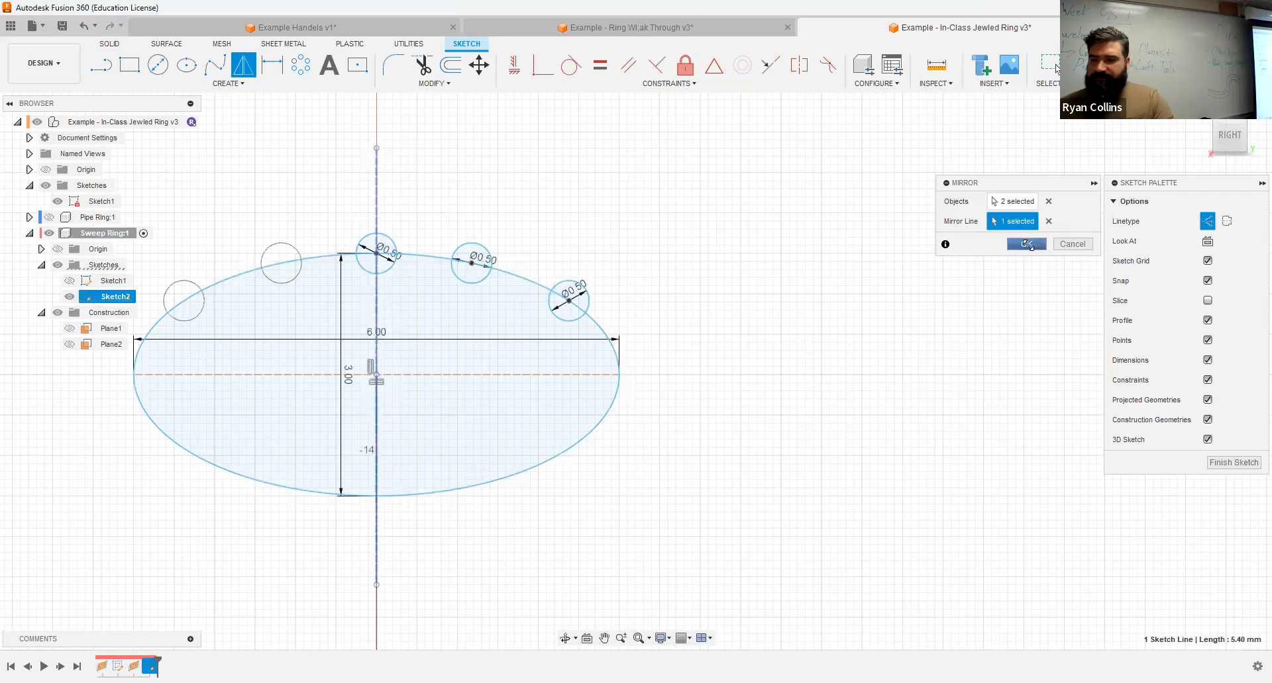
left_click(1028, 244)
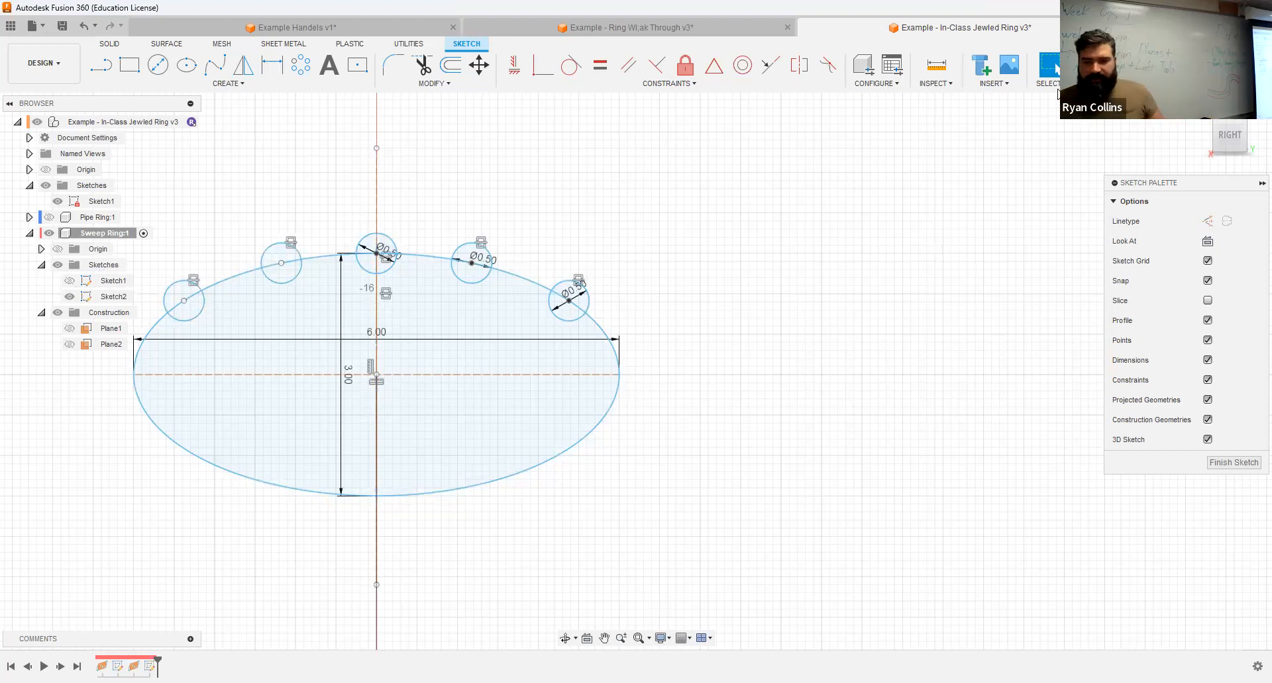
left_click(1092, 71)
left_click(1200, 110)
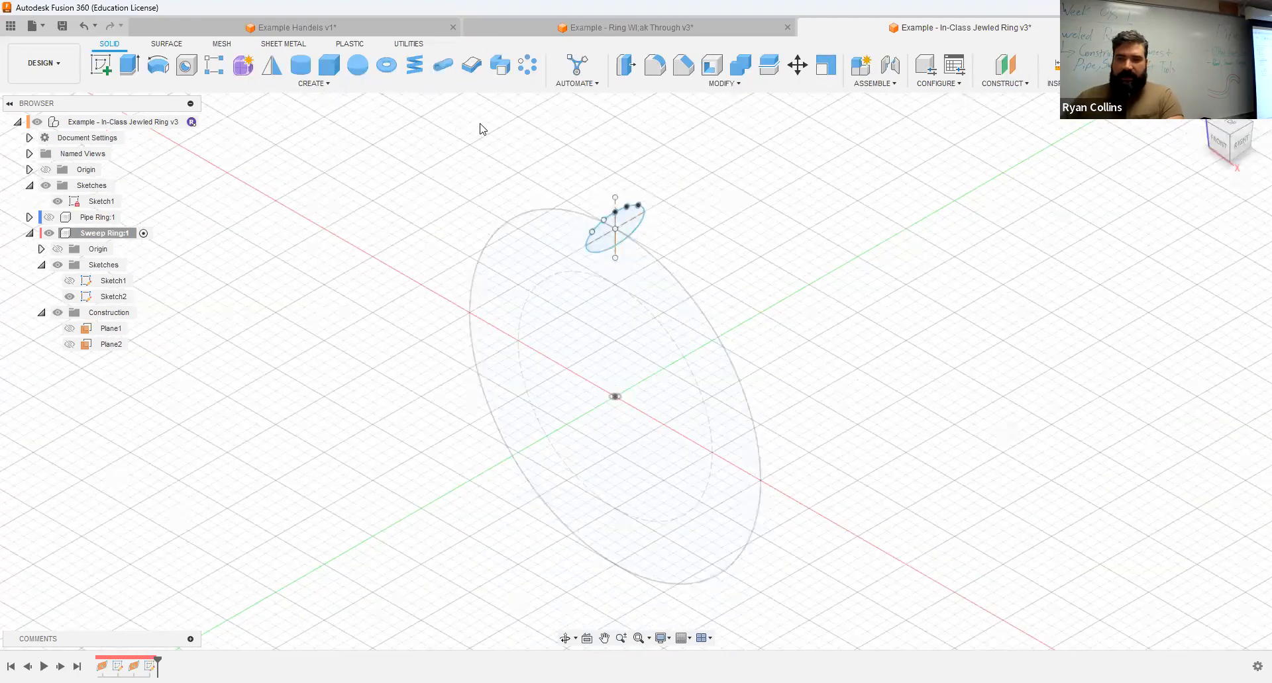
Step: Start a single-path Sweep with the ellipse region as the profile and the ring circle as the path
left_click(498, 70)
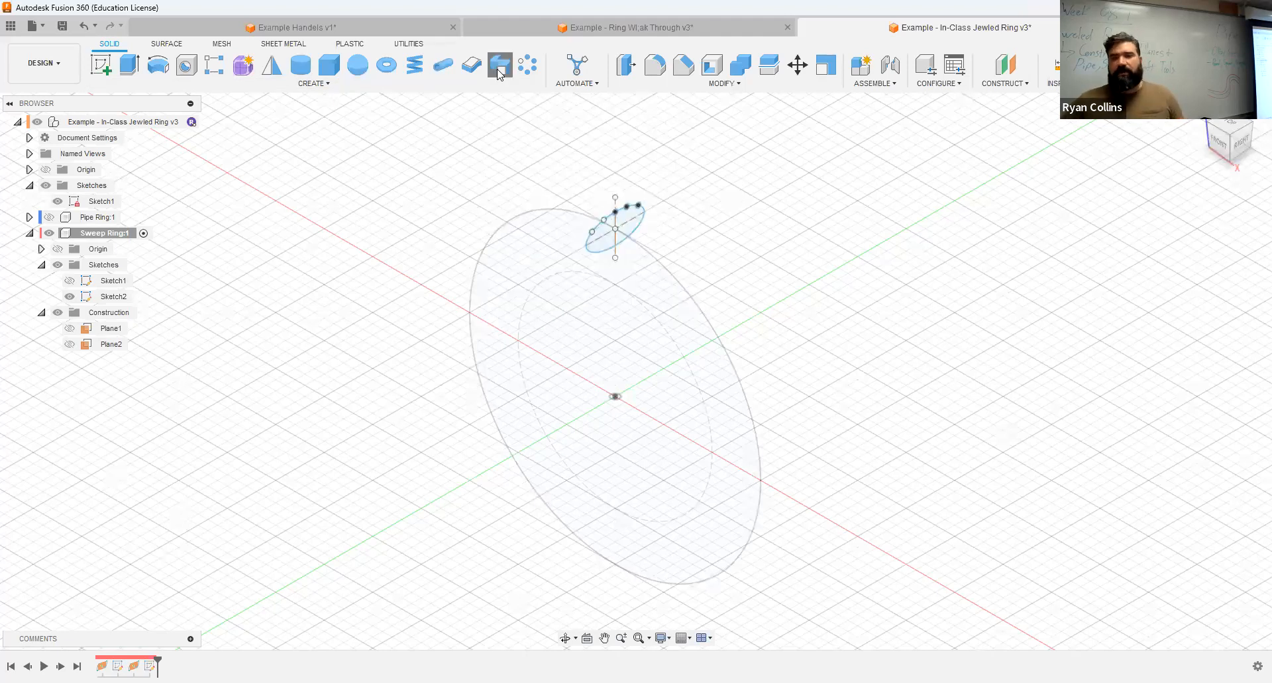
left_click(626, 231)
scroll(616, 229, "up", 3)
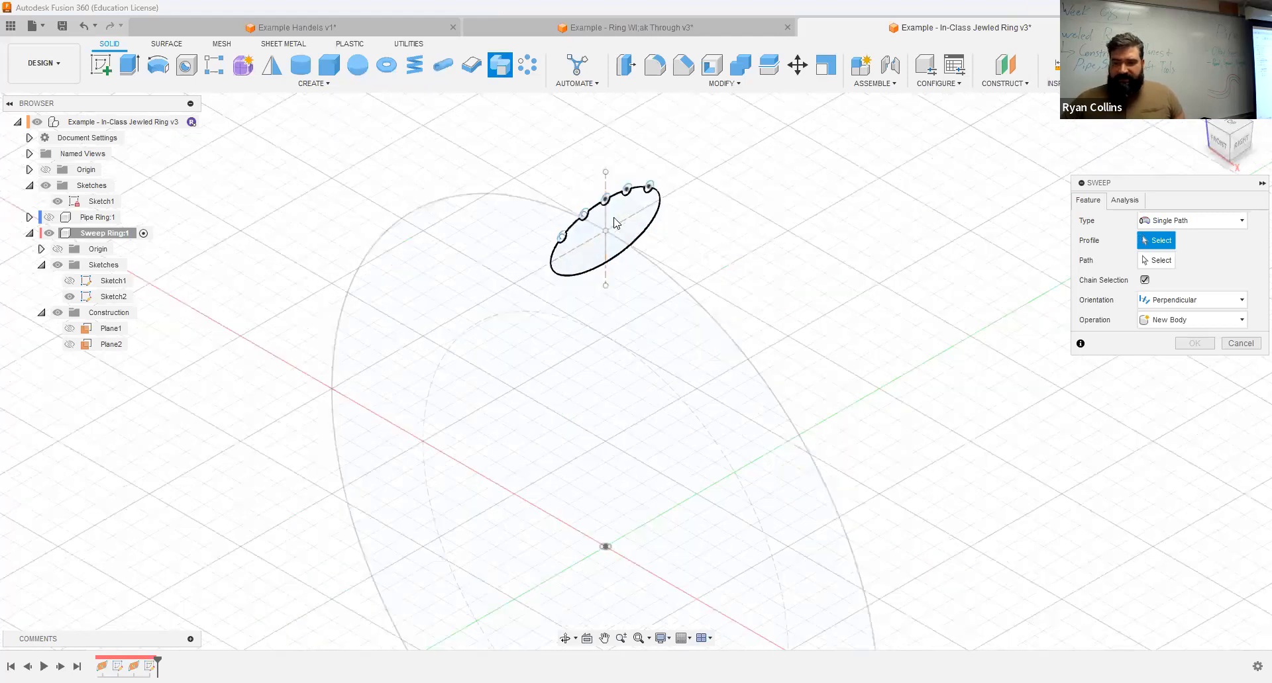
scroll(976, 363, "down", 2)
scroll(991, 295, "down", 2)
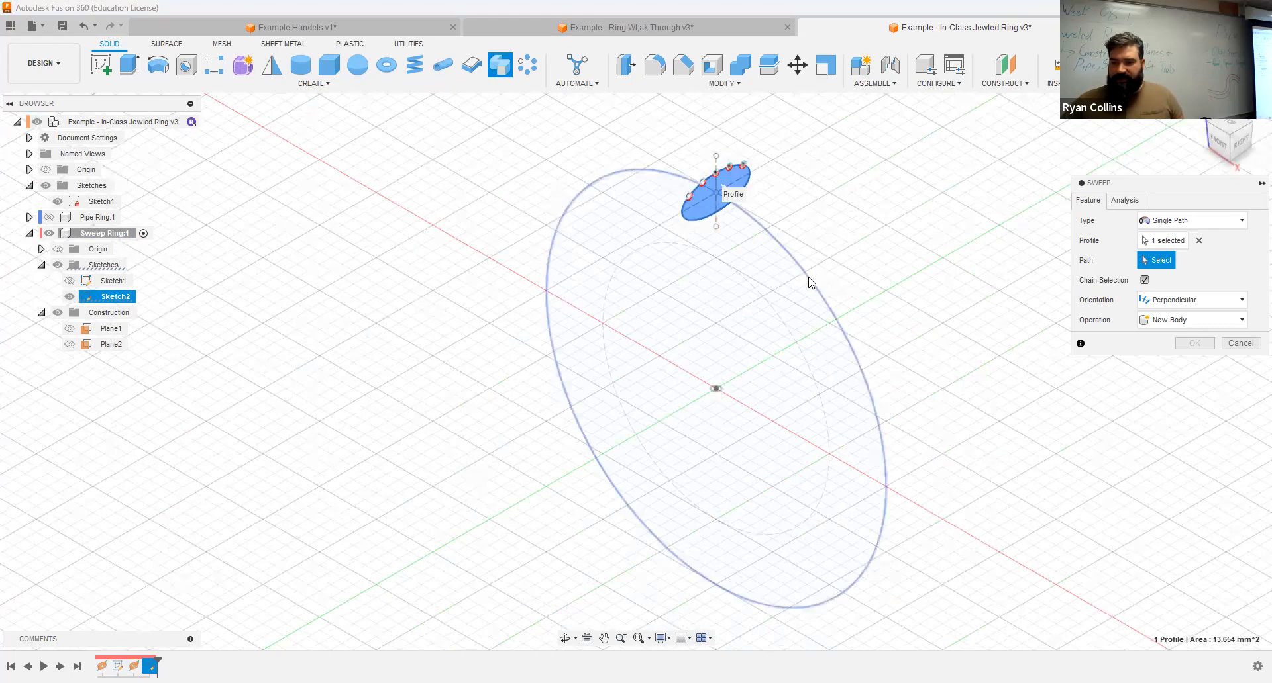
left_click(809, 278)
middle_click_drag(954, 289, 944, 264, "shift")
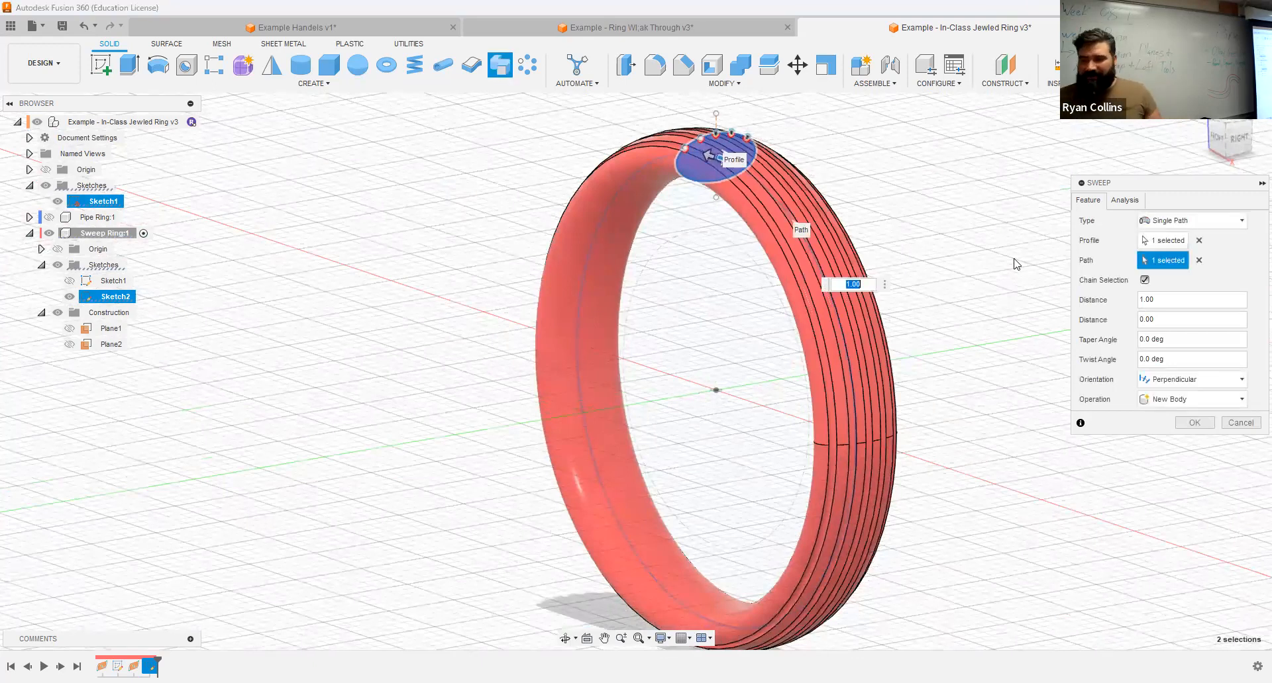
Step: Set the sweep's twist angle to 720 degrees and complete it as a new body with perpendicular orientation
left_click(1186, 359)
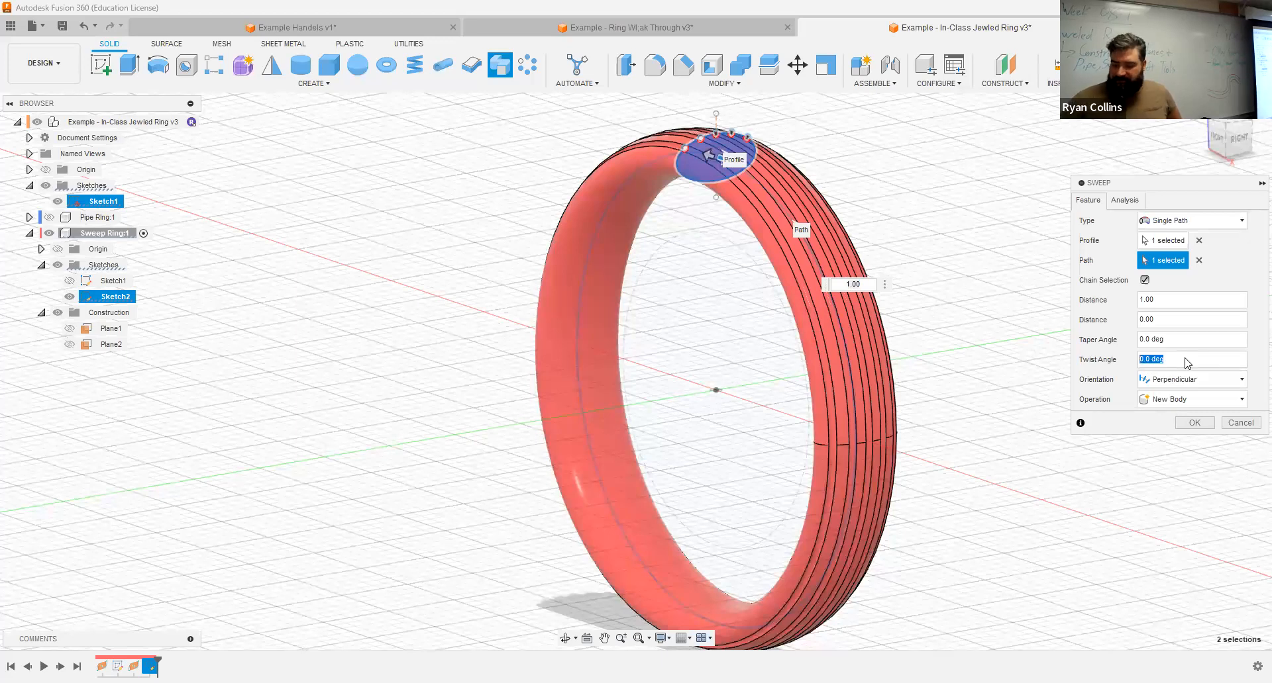
type("720")
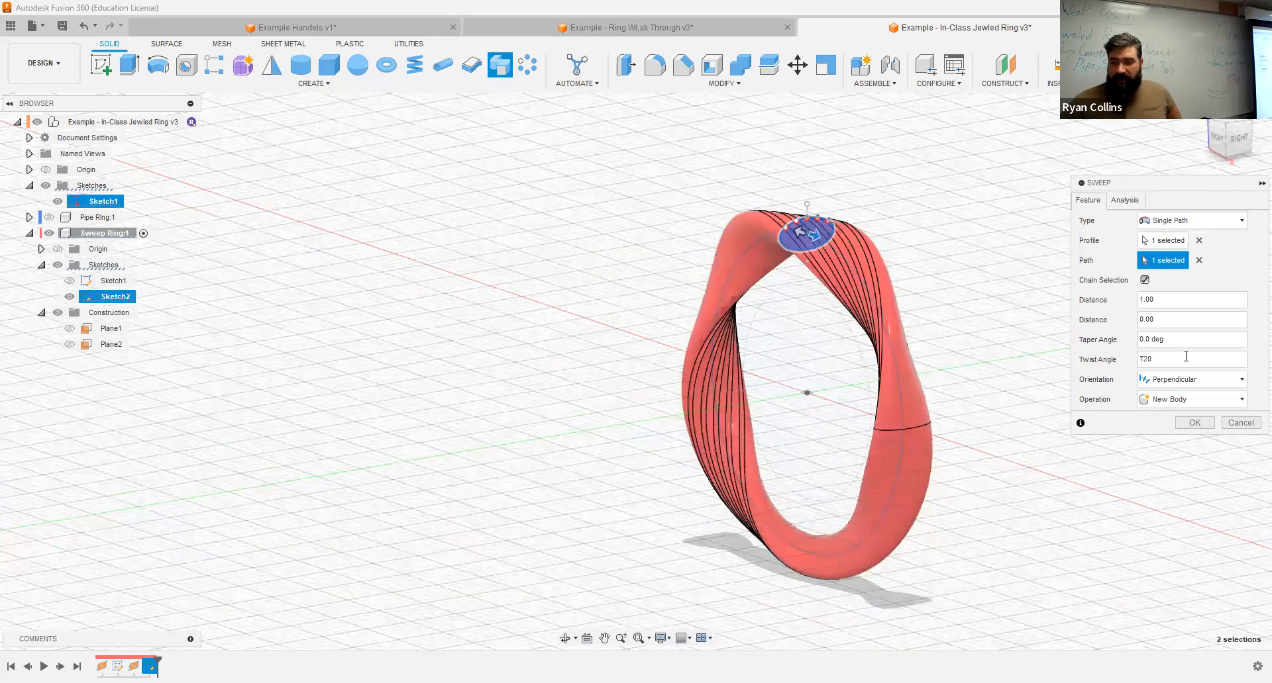
left_click_drag(1185, 357, 1116, 365)
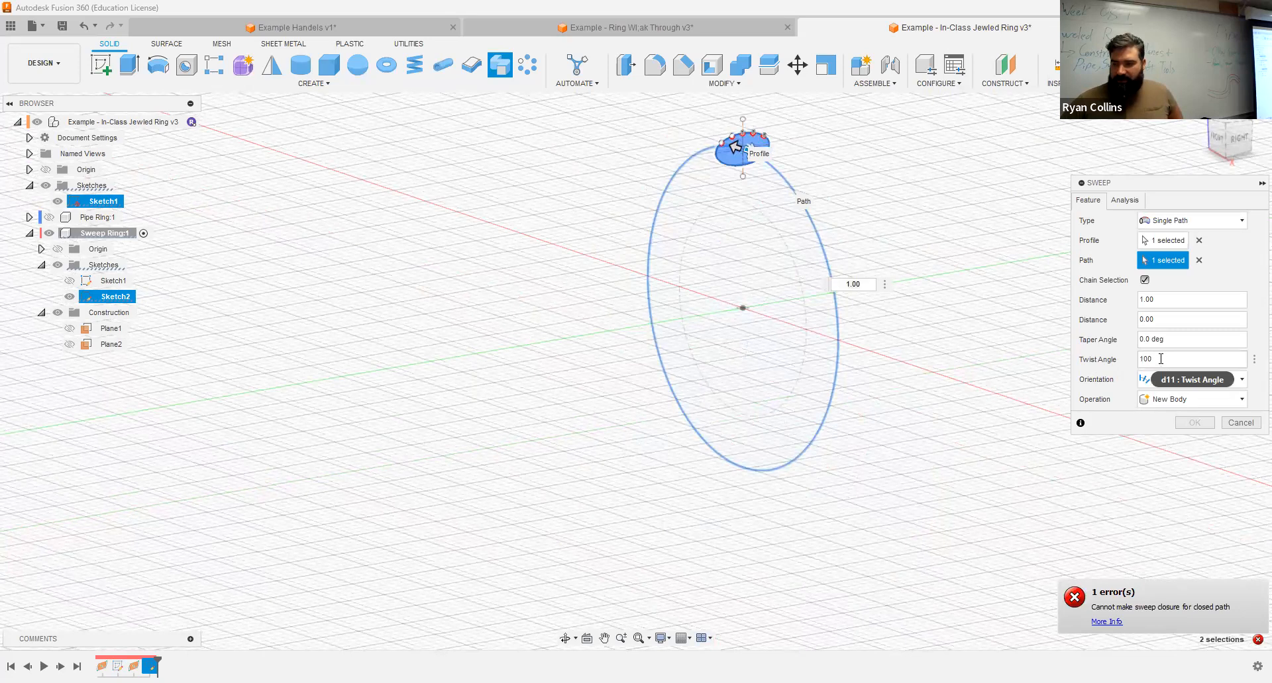
left_click_drag(1159, 359, 1124, 368)
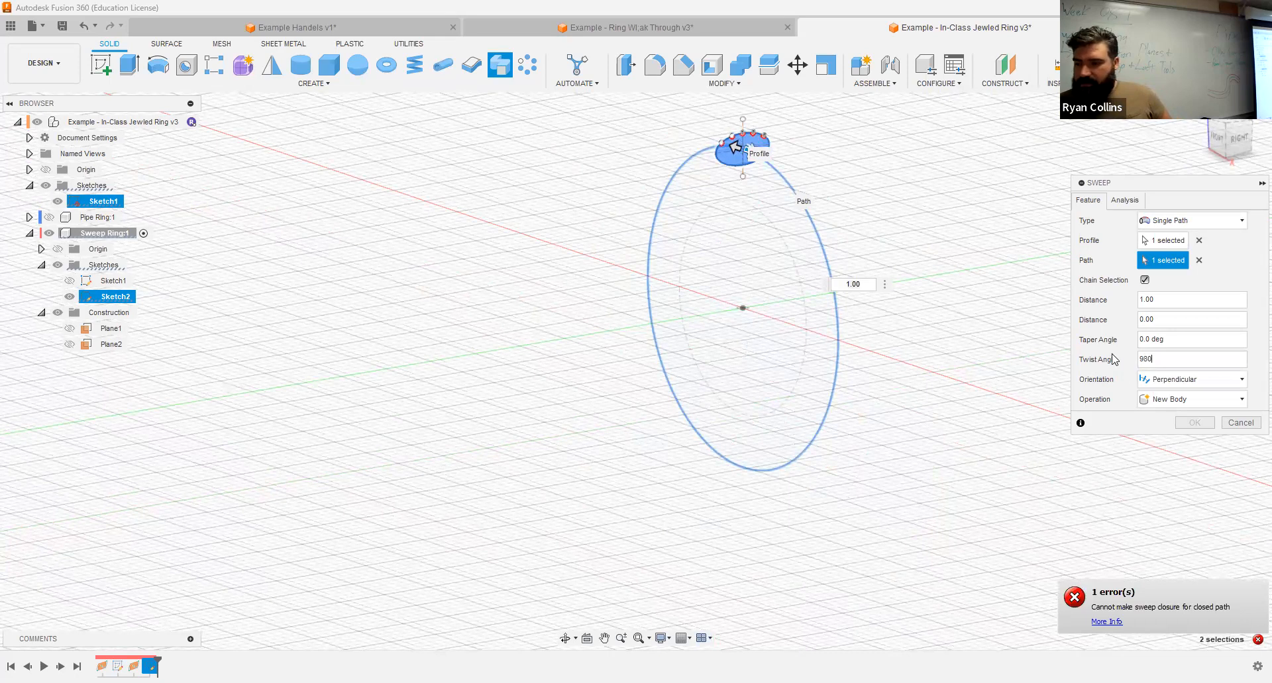
left_click_drag(1176, 359, 1111, 364)
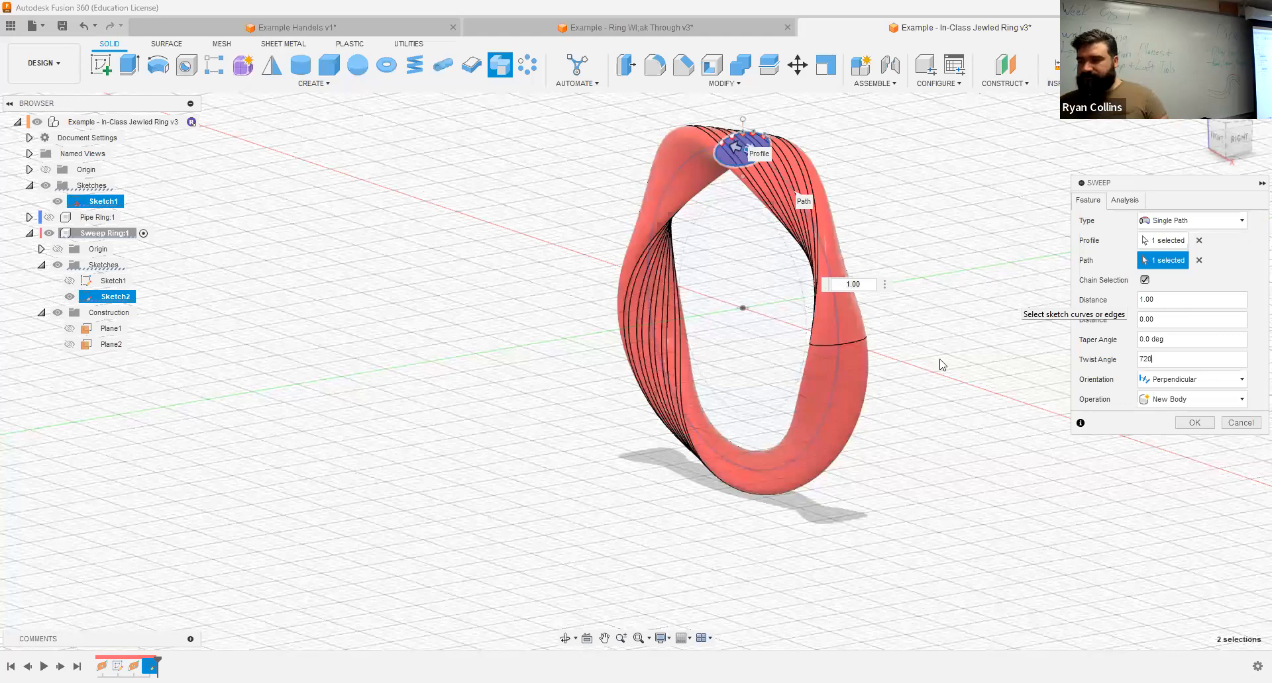
middle_click_drag(849, 323, 934, 329, "shift")
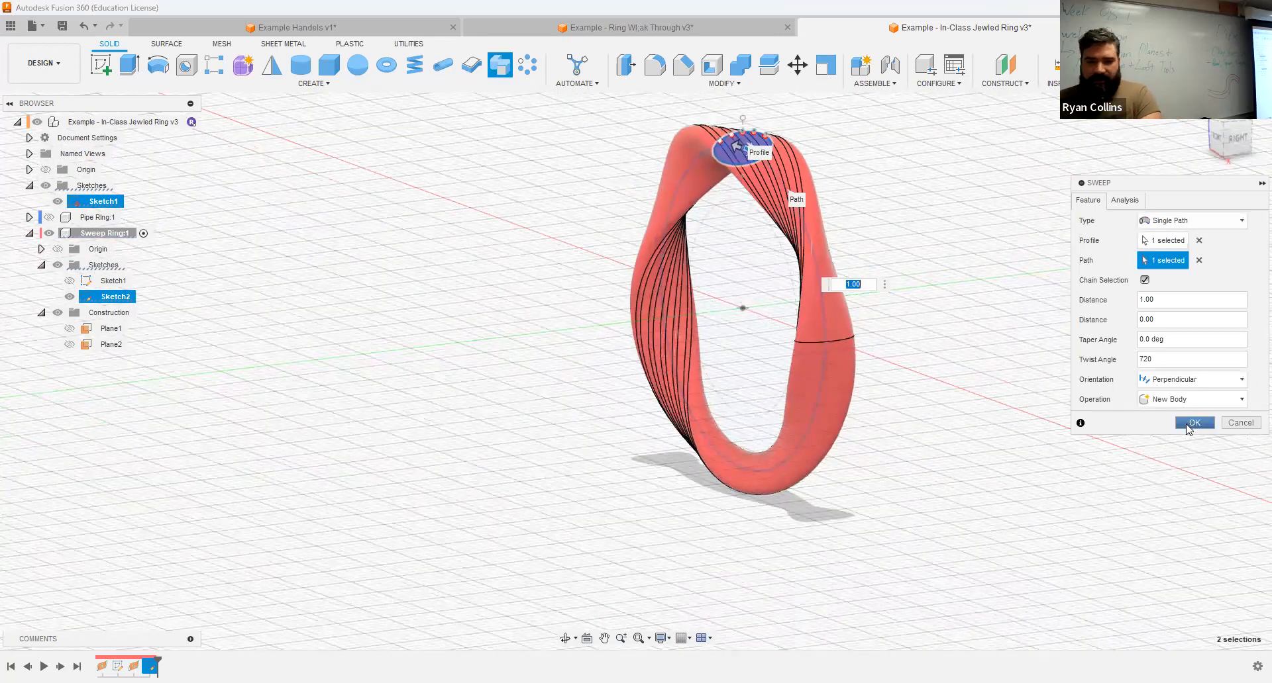
left_click(1188, 429)
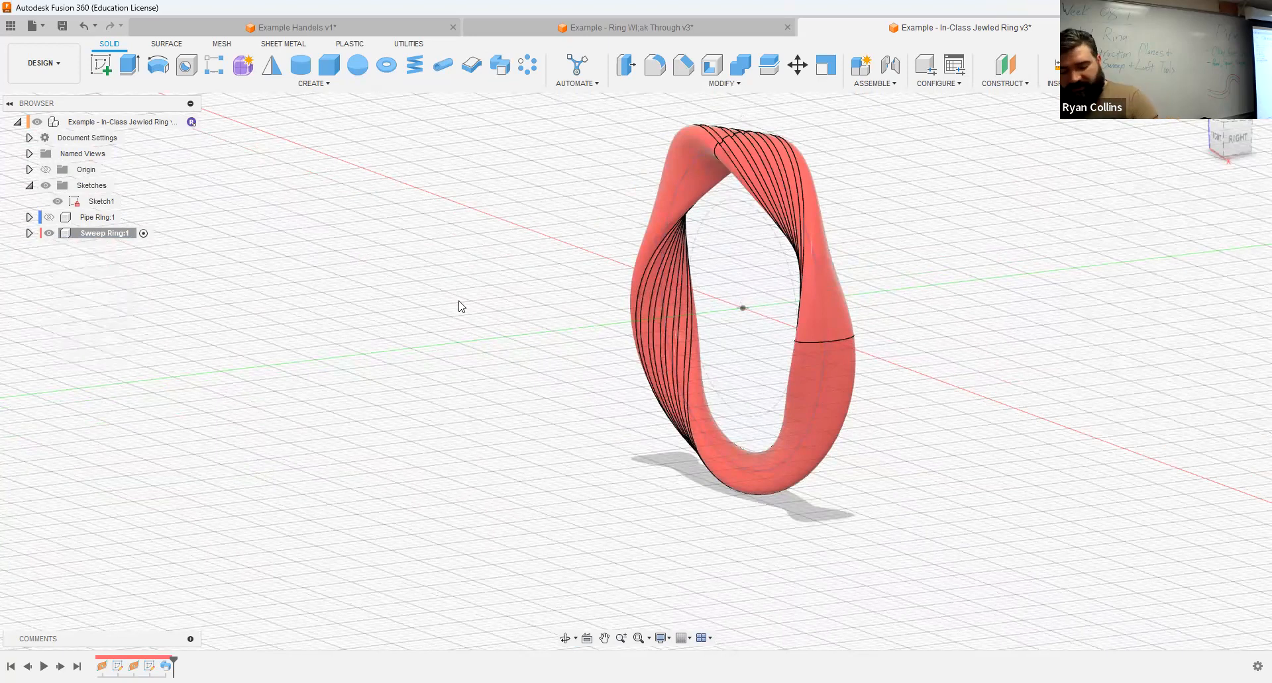
Step: Save the design with the version description "Sweep Ring"
key("ctrl+s")
type("Sweep ")
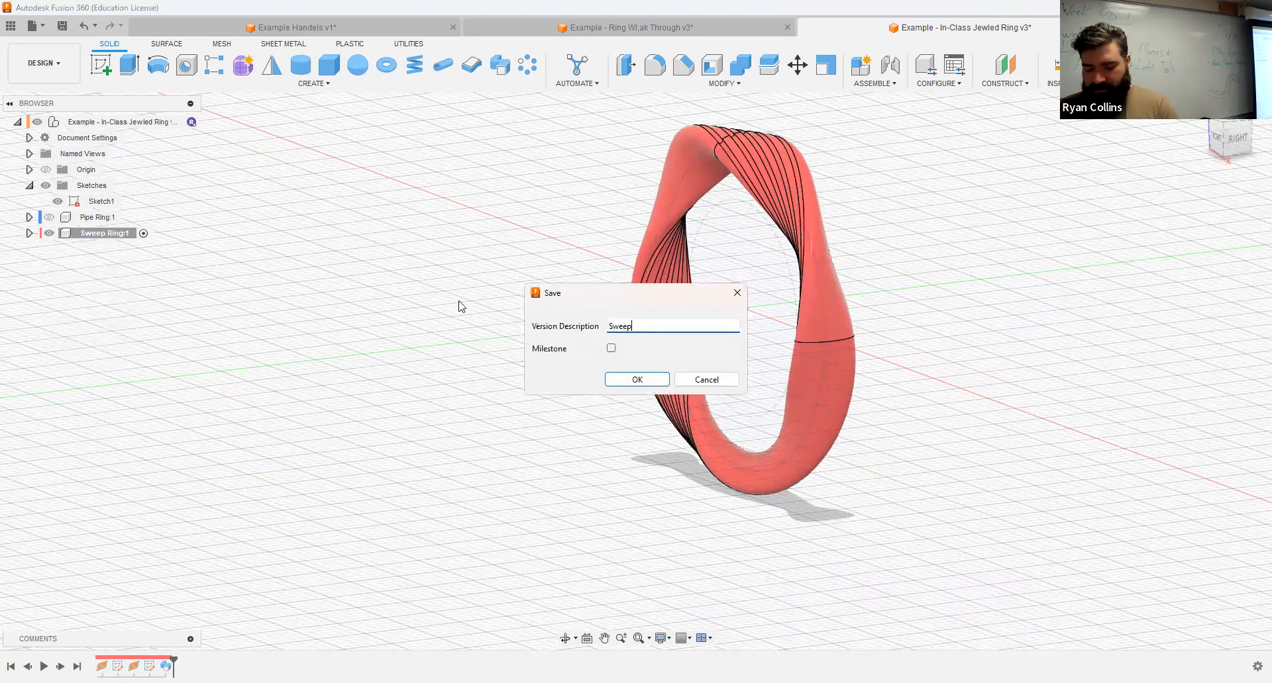
type("Ring...")
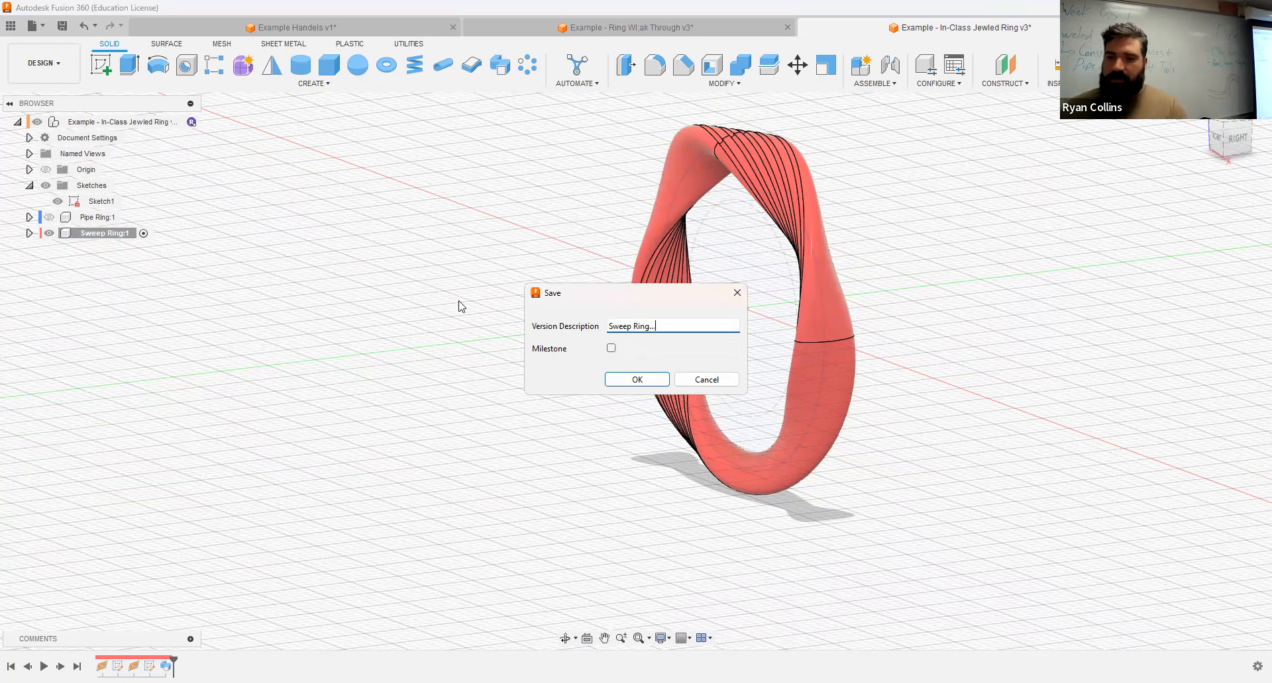
key("Return")
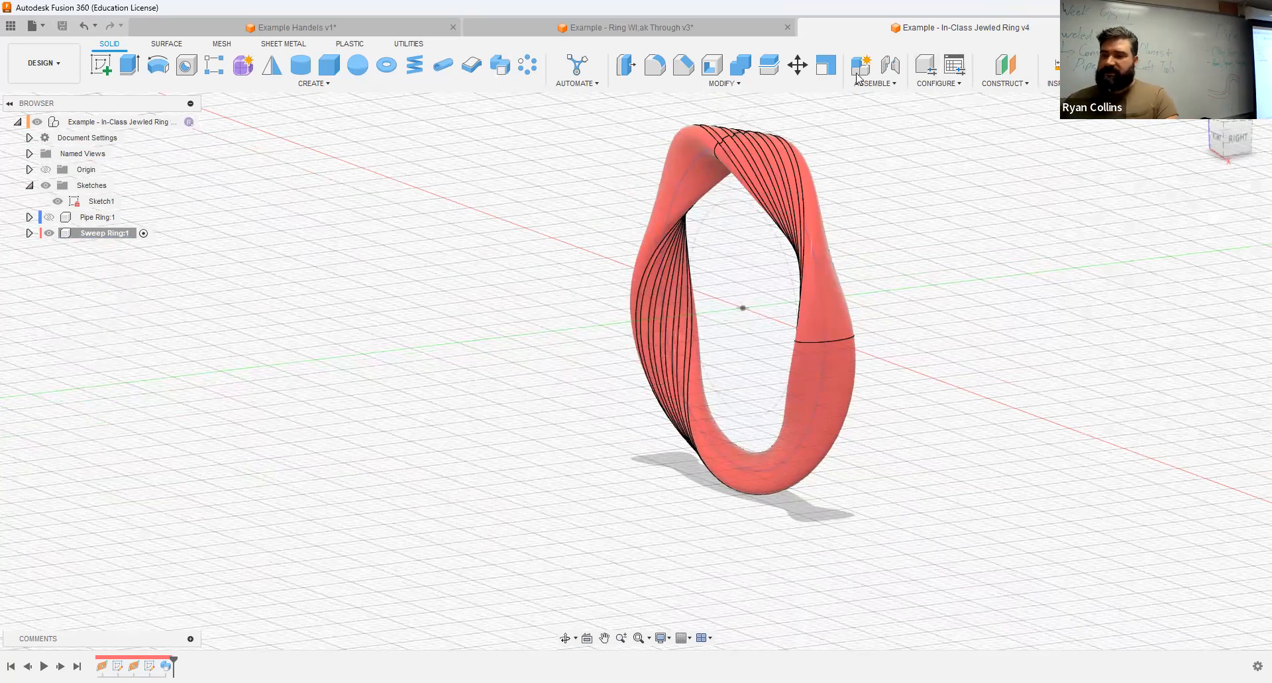
double_click(1167, 262)
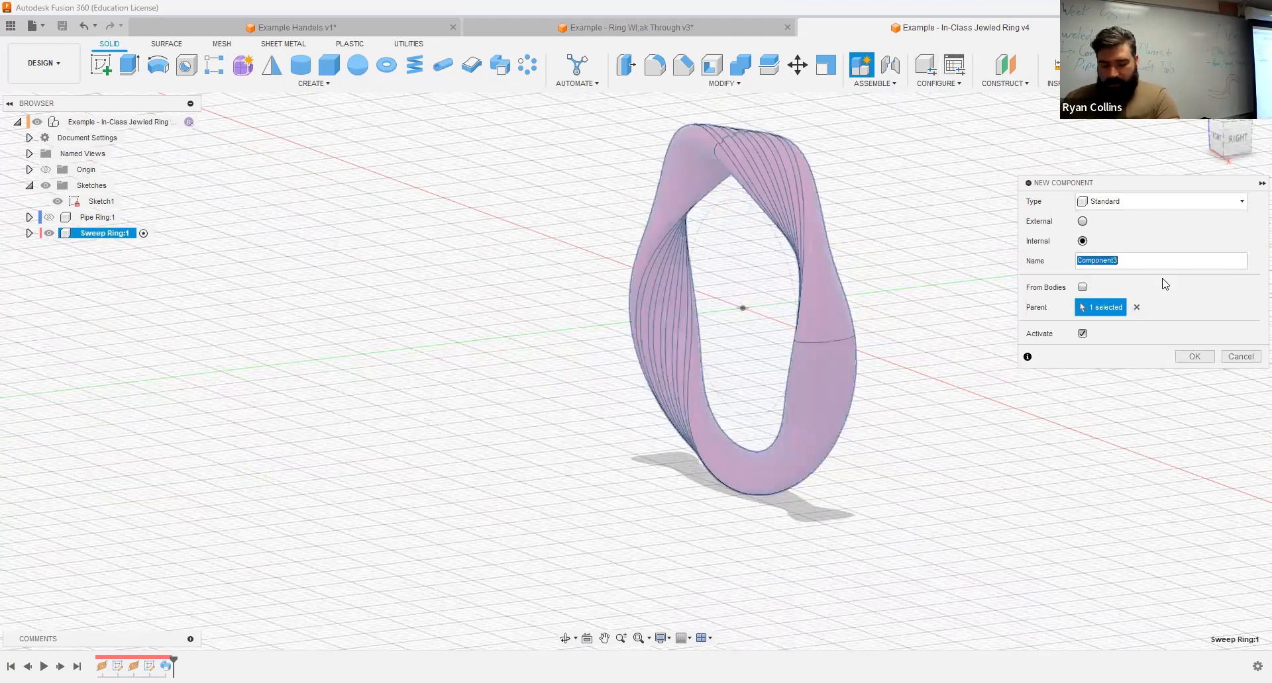
type("Loft Ring")
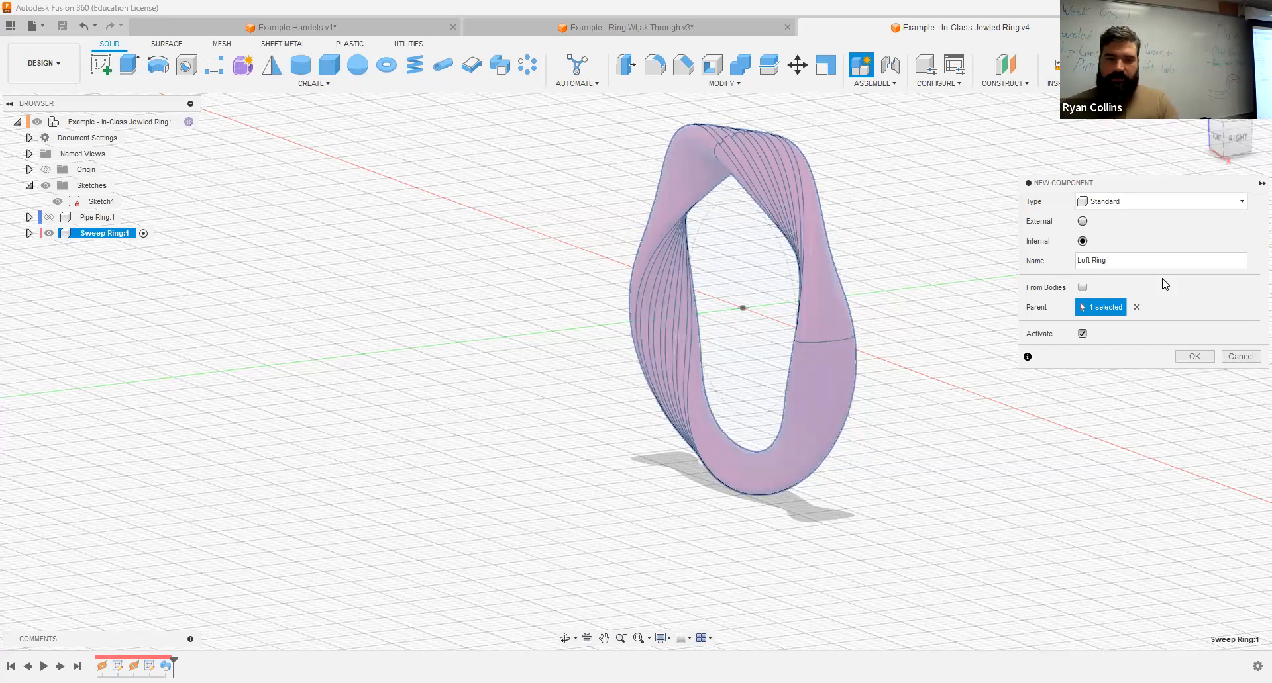
key("Return")
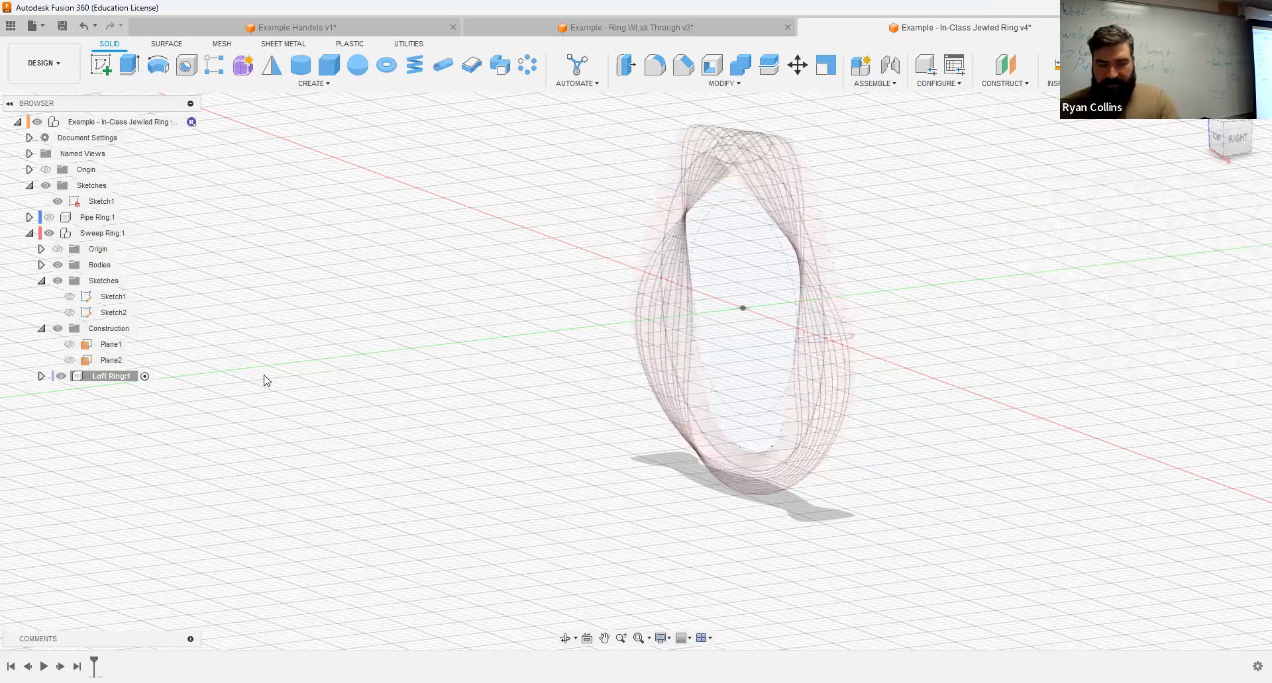
key("ctrl+z")
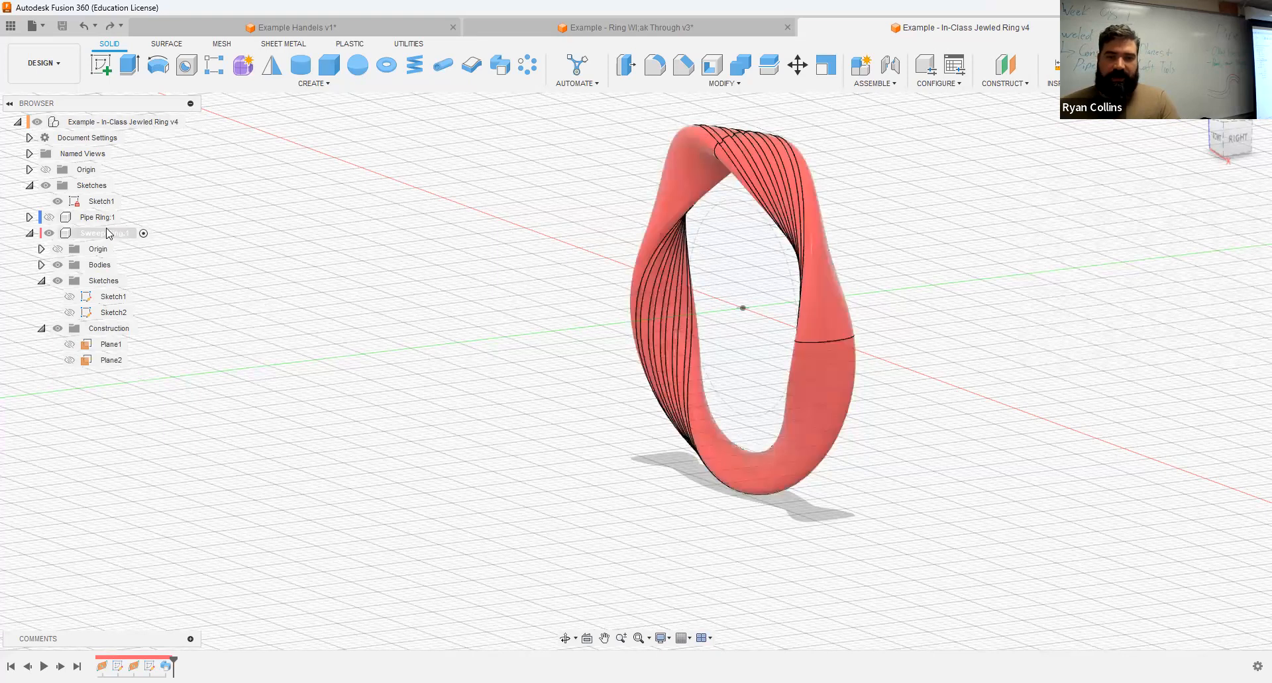
Step: Create an internal component named "Loft Ring" directly under the top-level design, and hide the Sweep Ring component
left_click(189, 122)
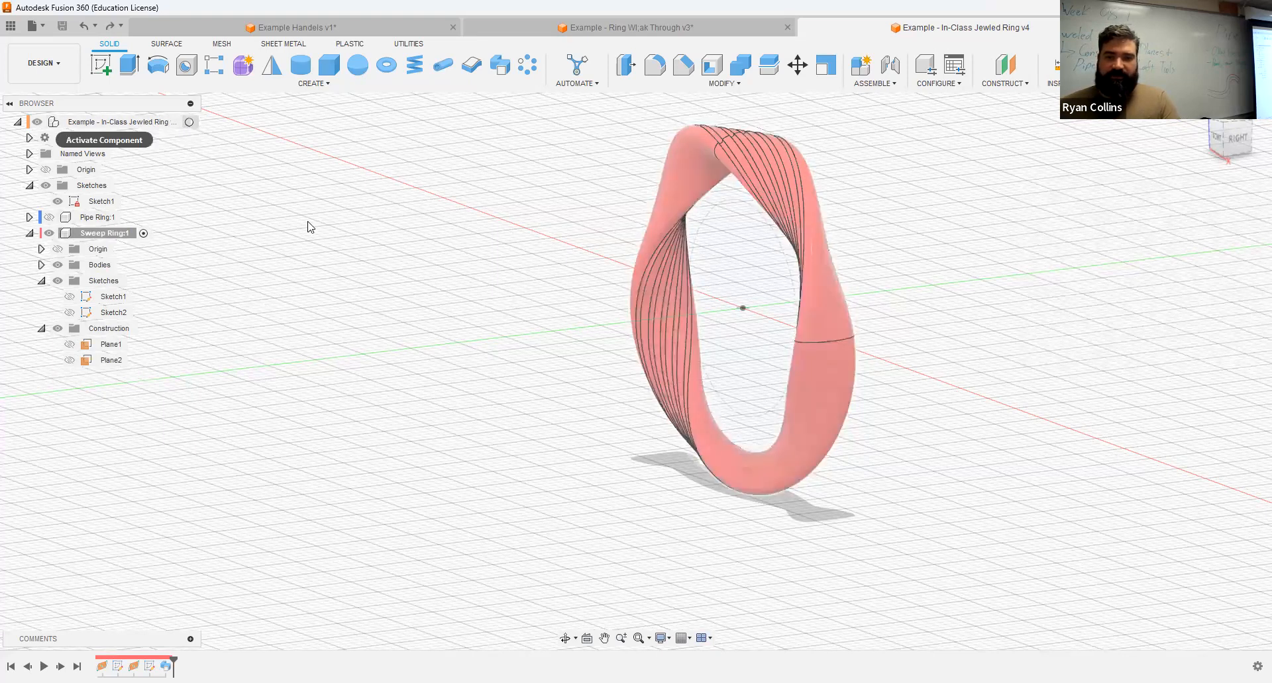
left_click(862, 67)
type("Loft Ring")
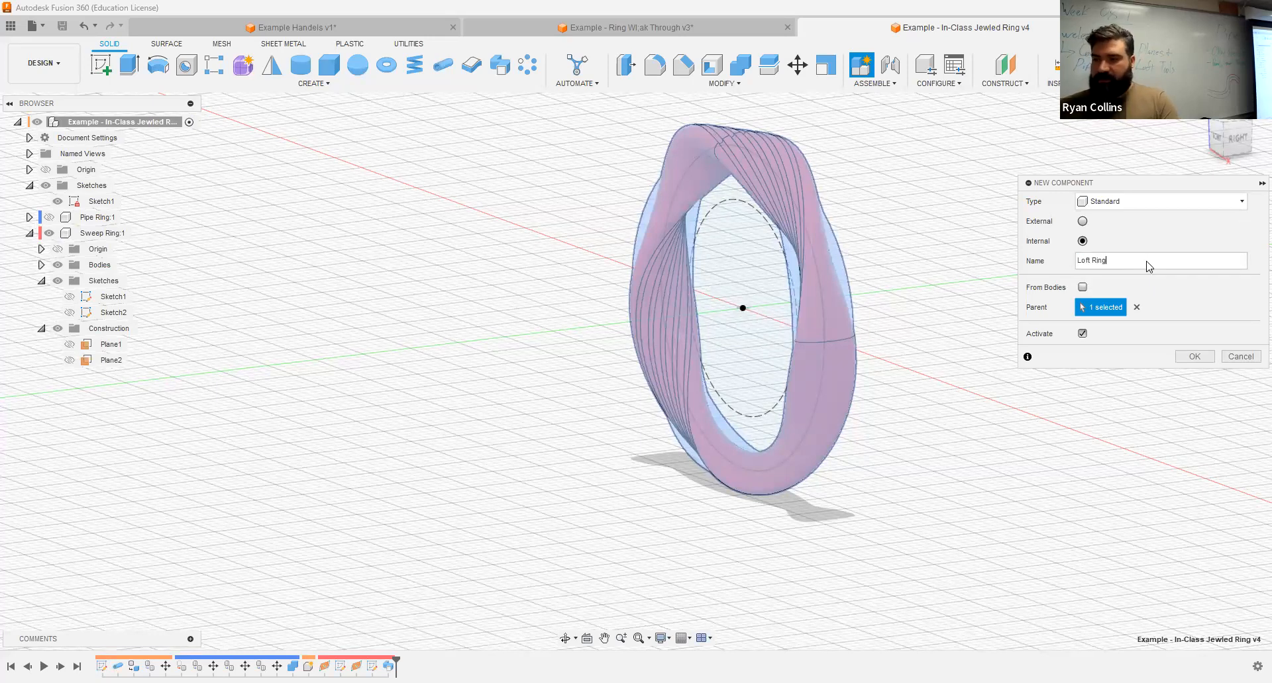
left_click(1194, 357)
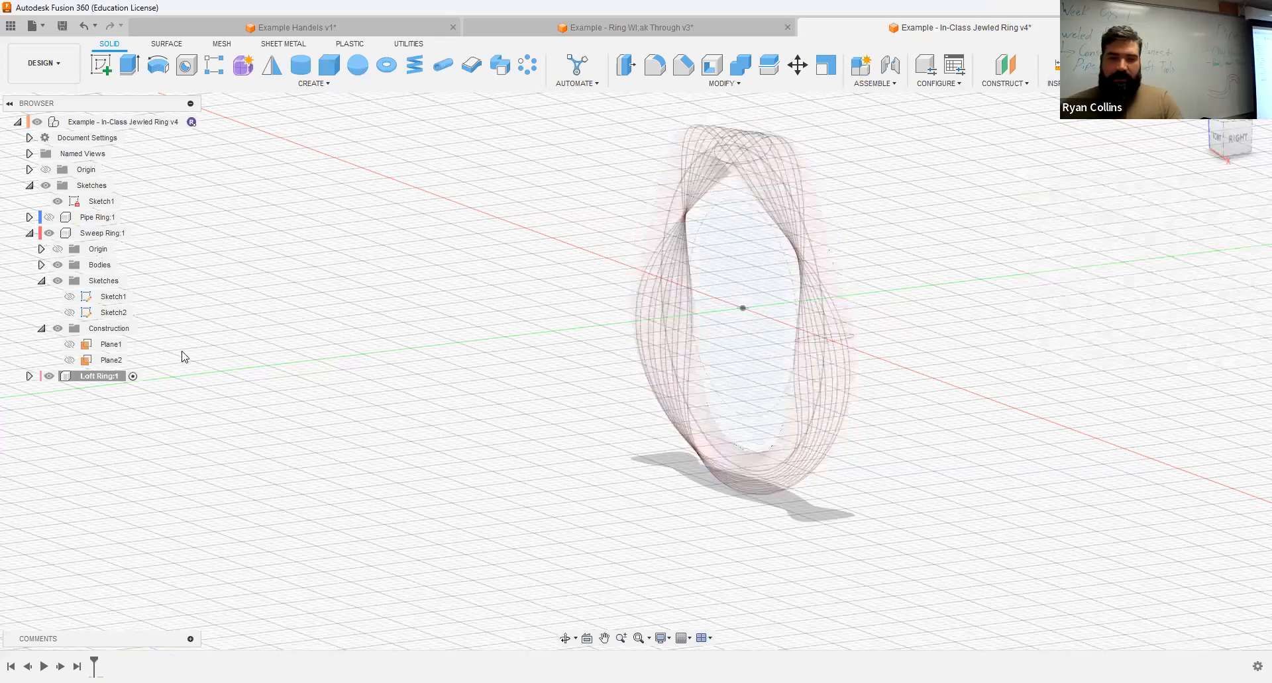
left_click(49, 233)
left_click(31, 233)
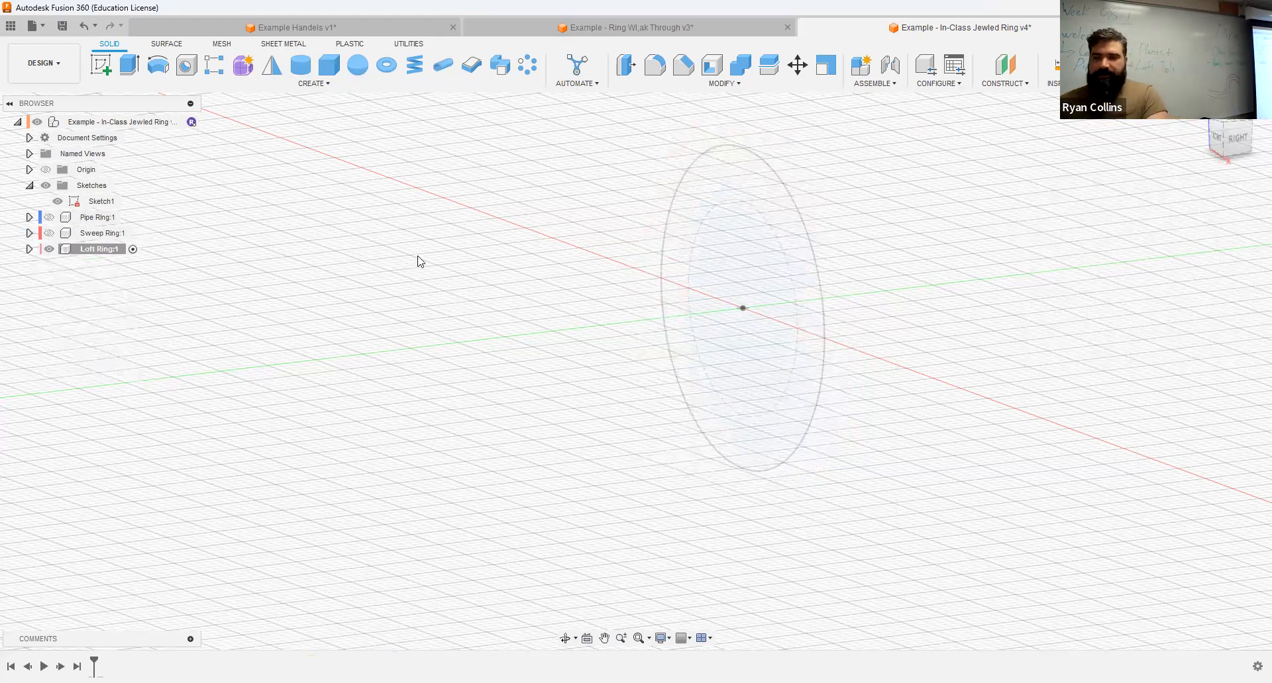
Step: Construct a plane along the ring circle at a proportional distance of 0.75, at the top of the ring
middle_click_drag(468, 219, 538, 170, "shift")
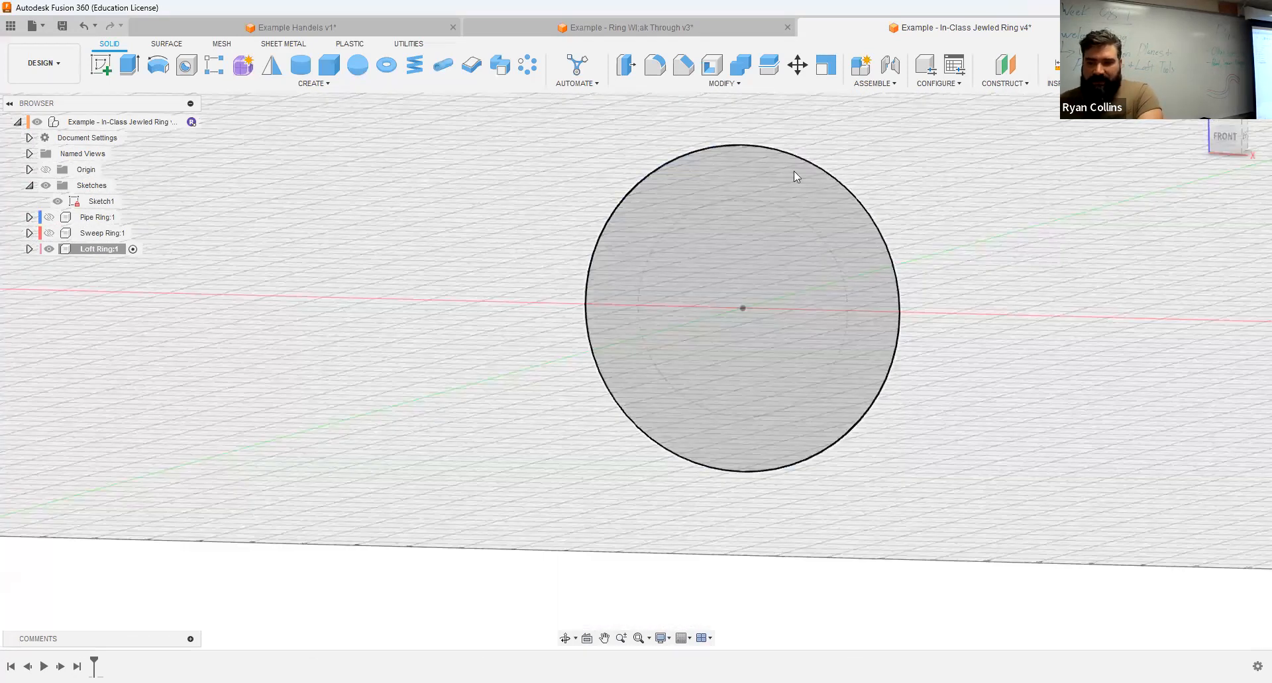
middle_click_drag(944, 208, 732, 227, "shift")
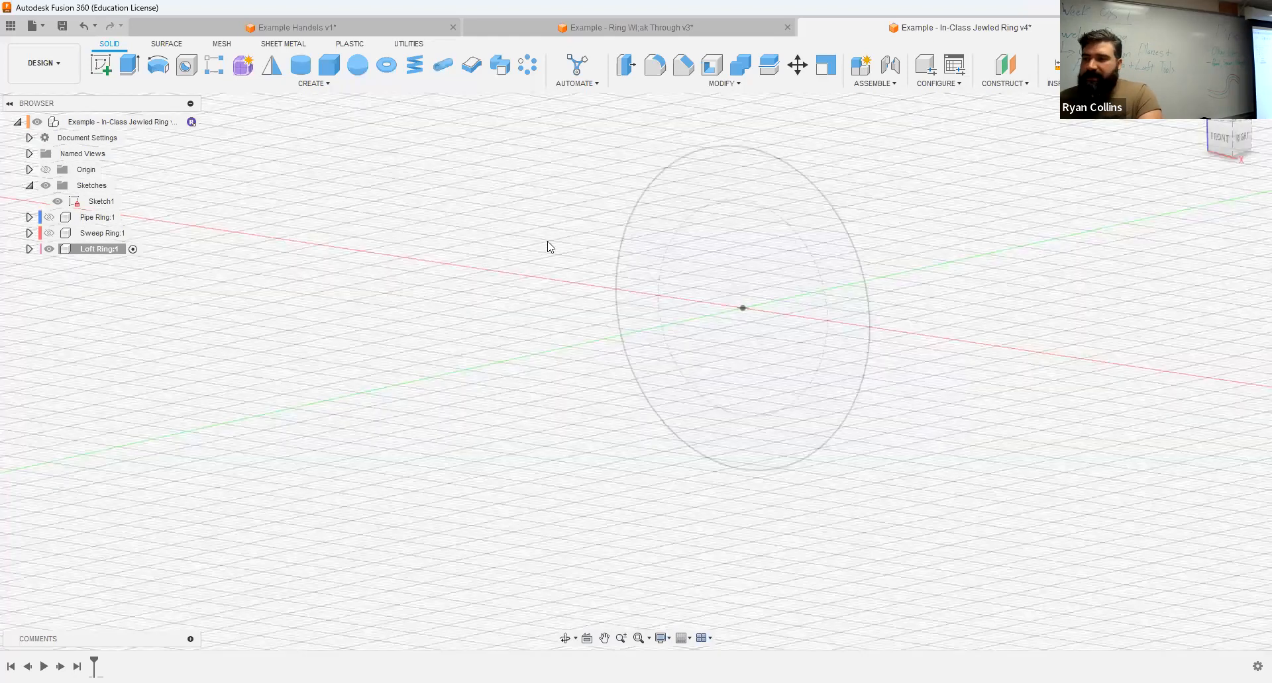
left_click(1022, 86)
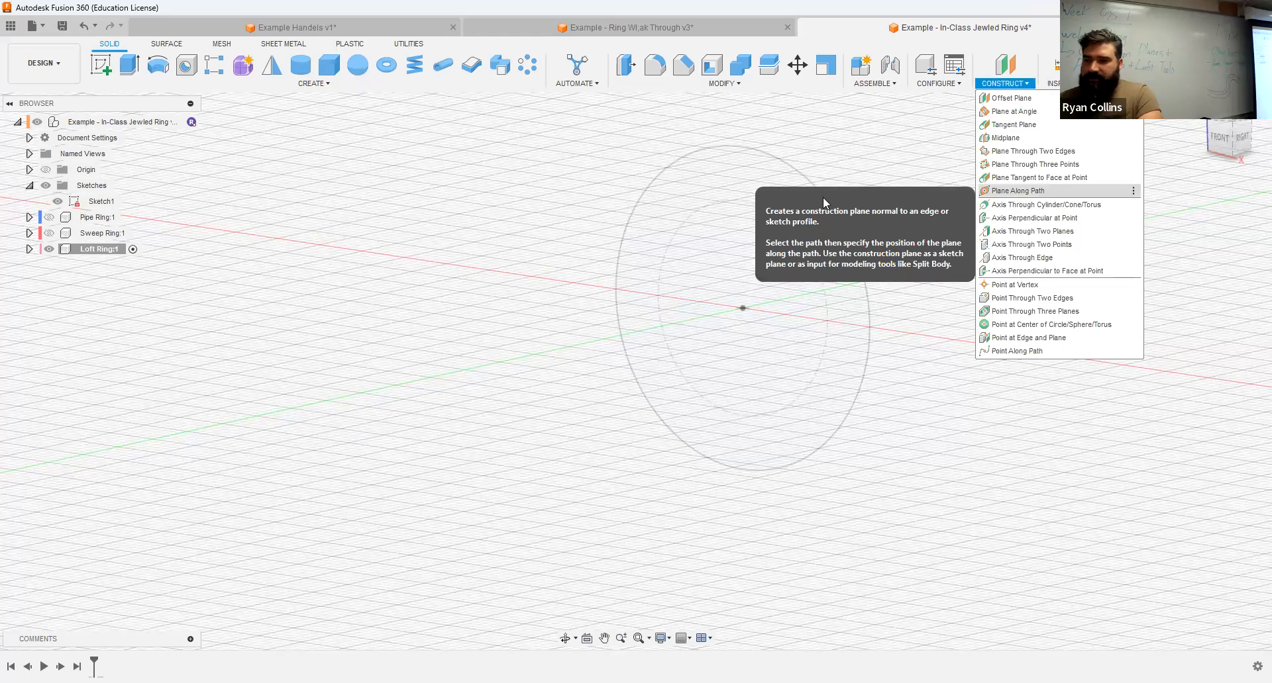
left_click(823, 199)
left_click(1206, 263)
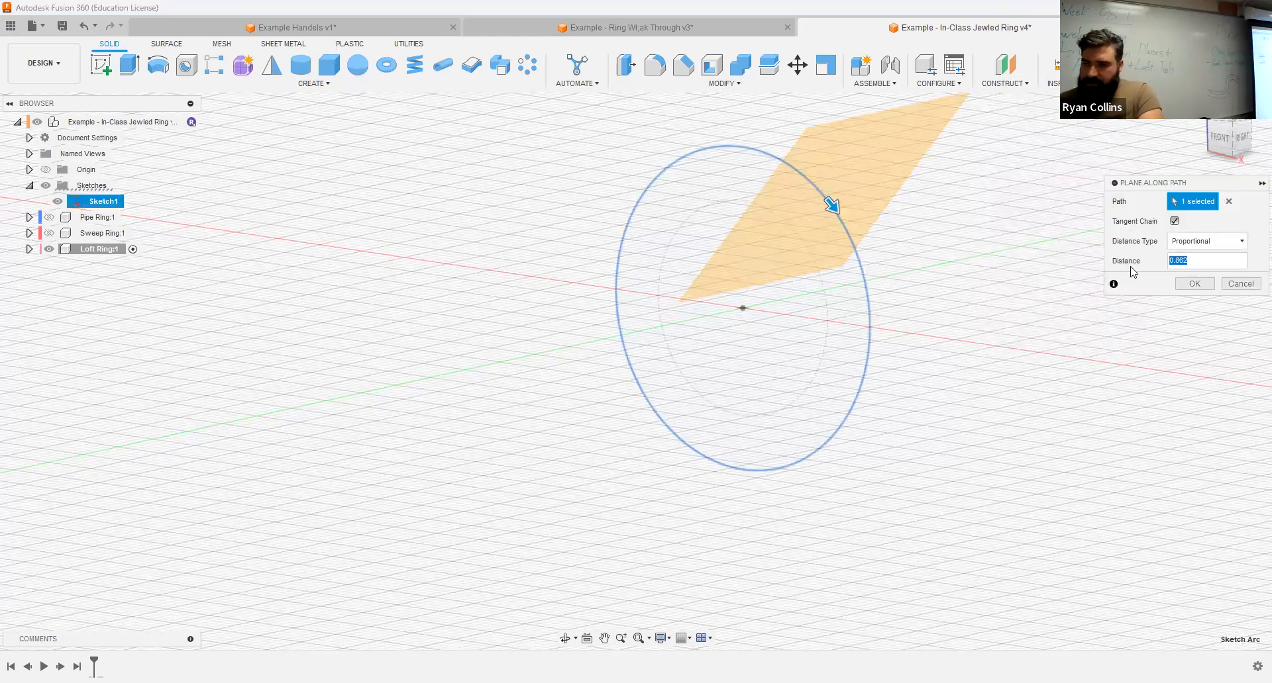
key("BackSpace")
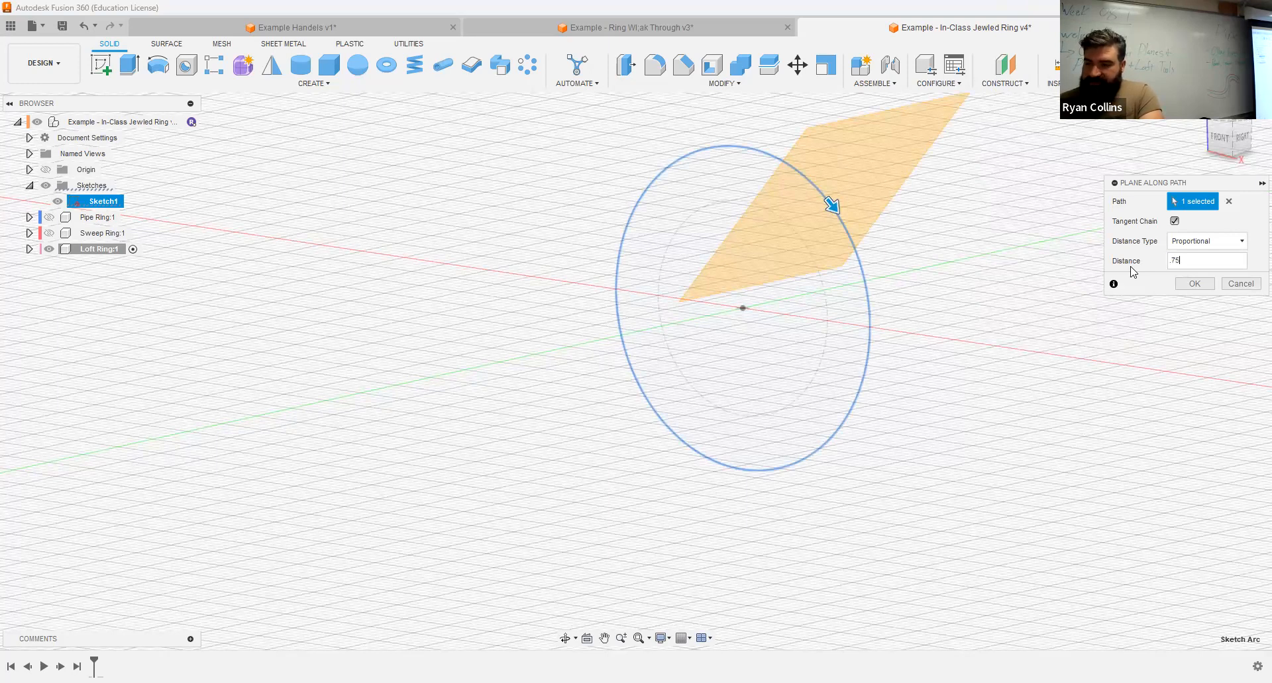
type(".75")
key("Return")
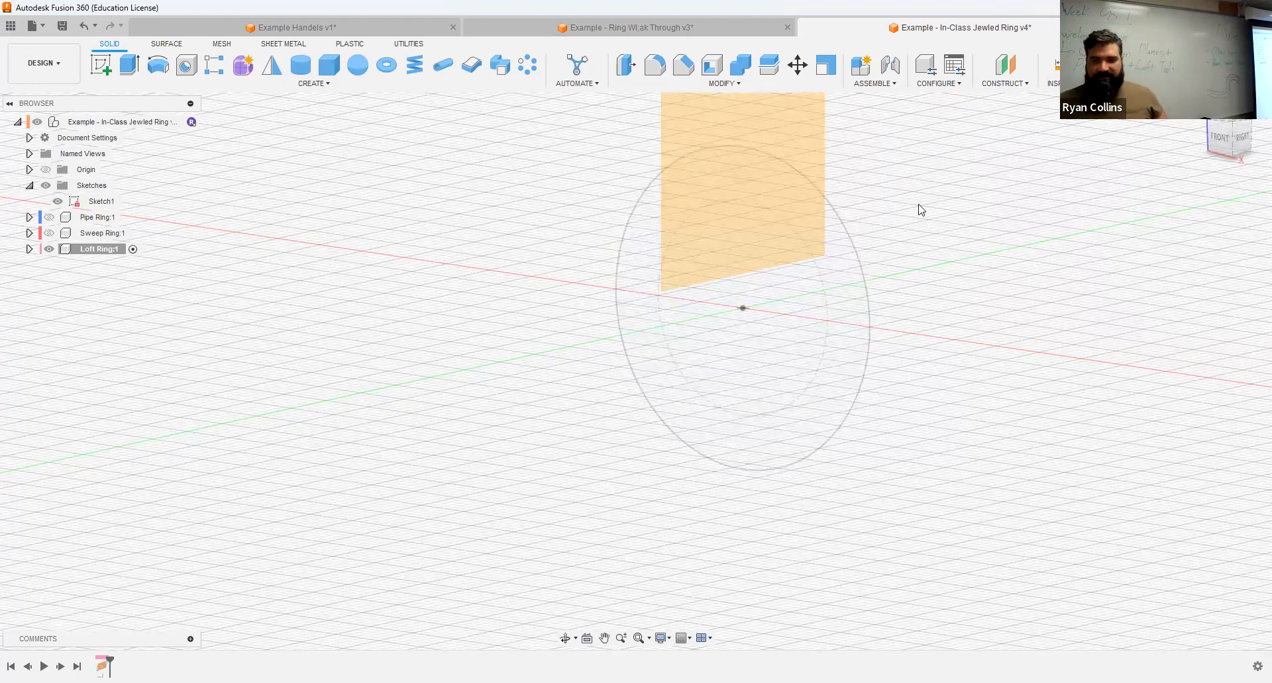
left_click(100, 64)
left_click(787, 279)
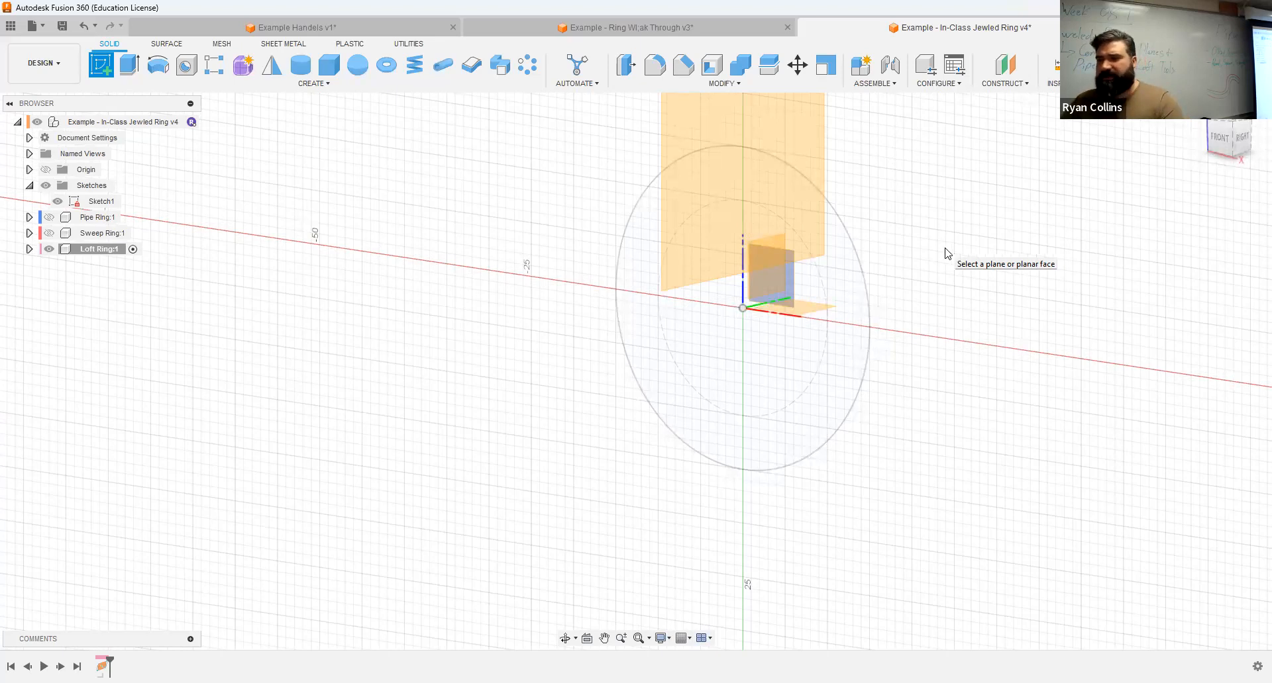
key("Escape")
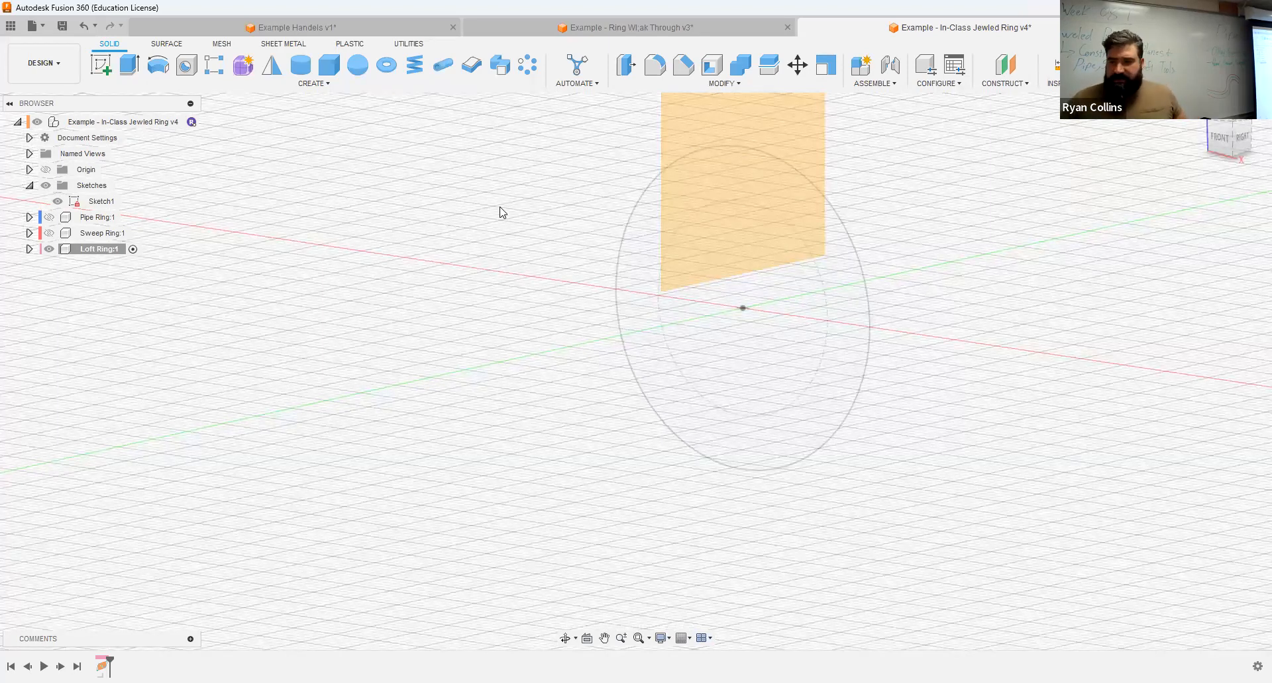
Step: Start a sketch on the construction plane and draw a 10 mm by 2 mm center rectangle centred on the ring circle's top point
left_click(93, 65)
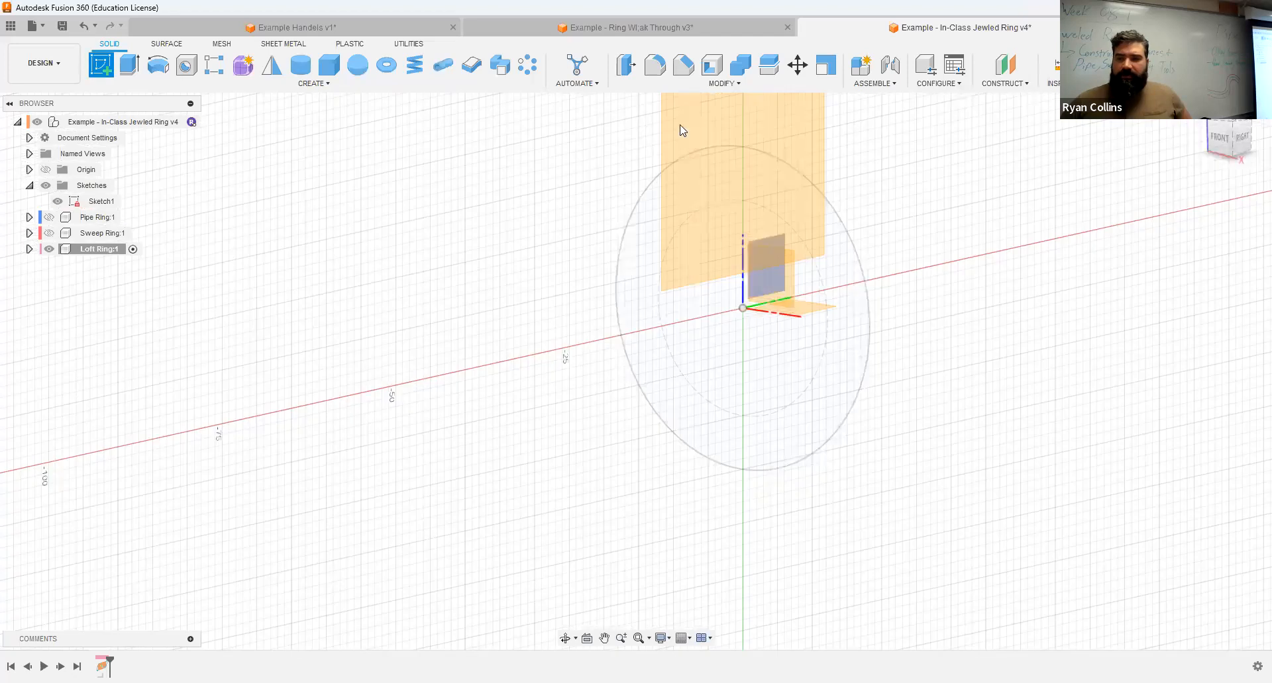
left_click(734, 126)
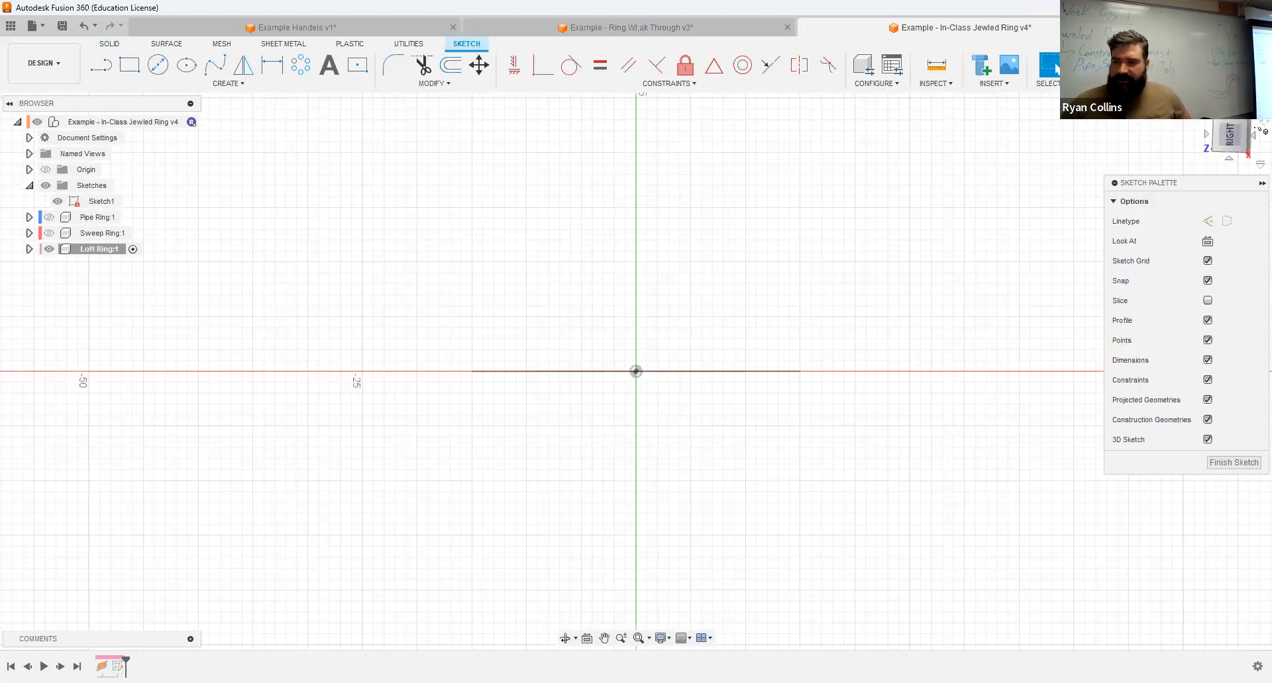
middle_click_drag(465, 195, 529, 200, "shift")
scroll(639, 222, "up", 3)
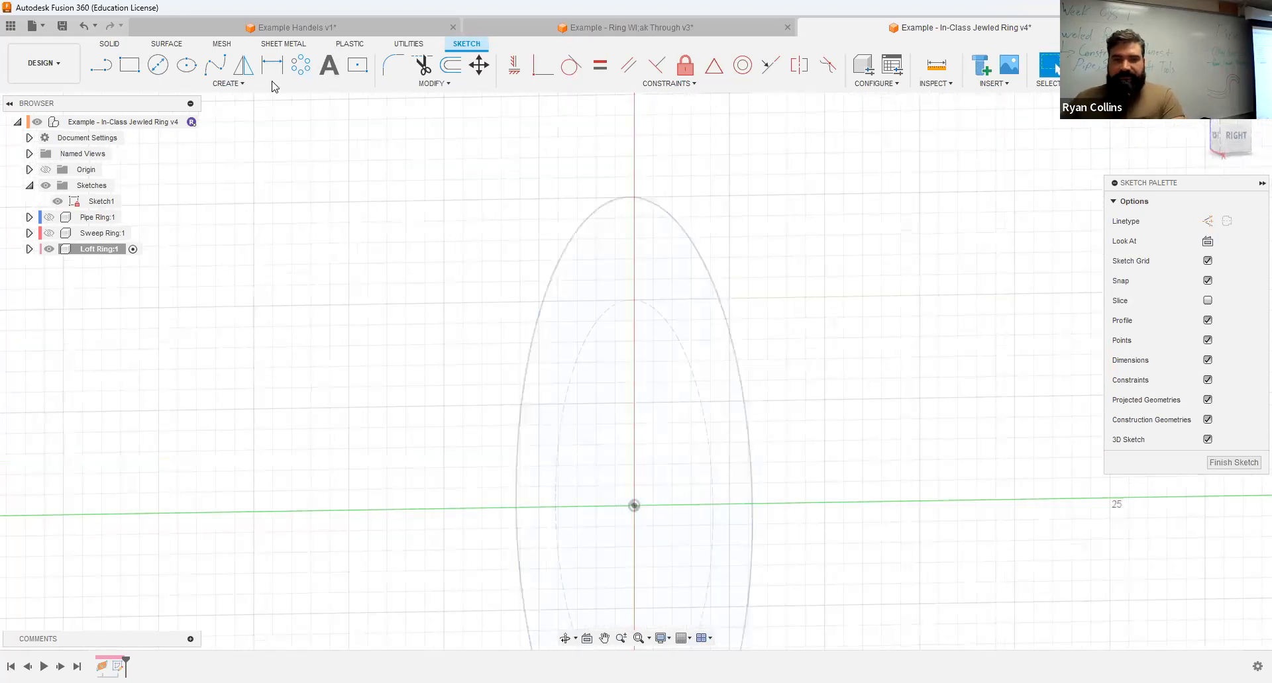
left_click(356, 66)
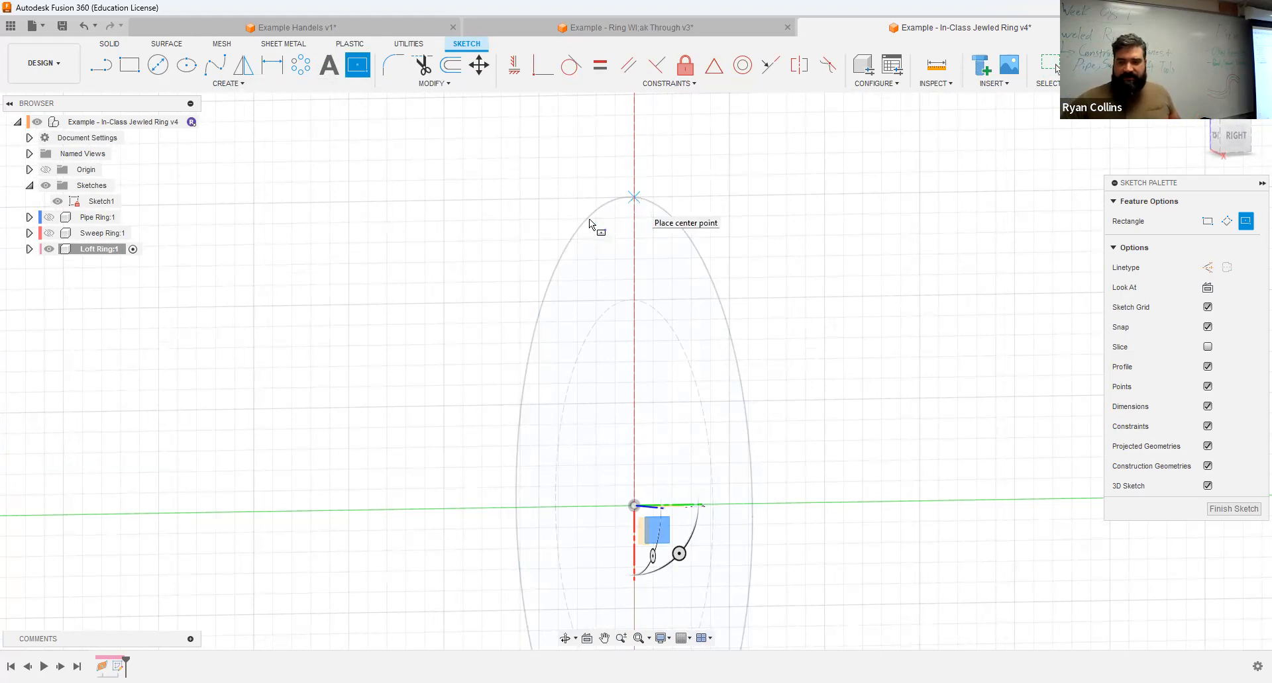
left_click(634, 196)
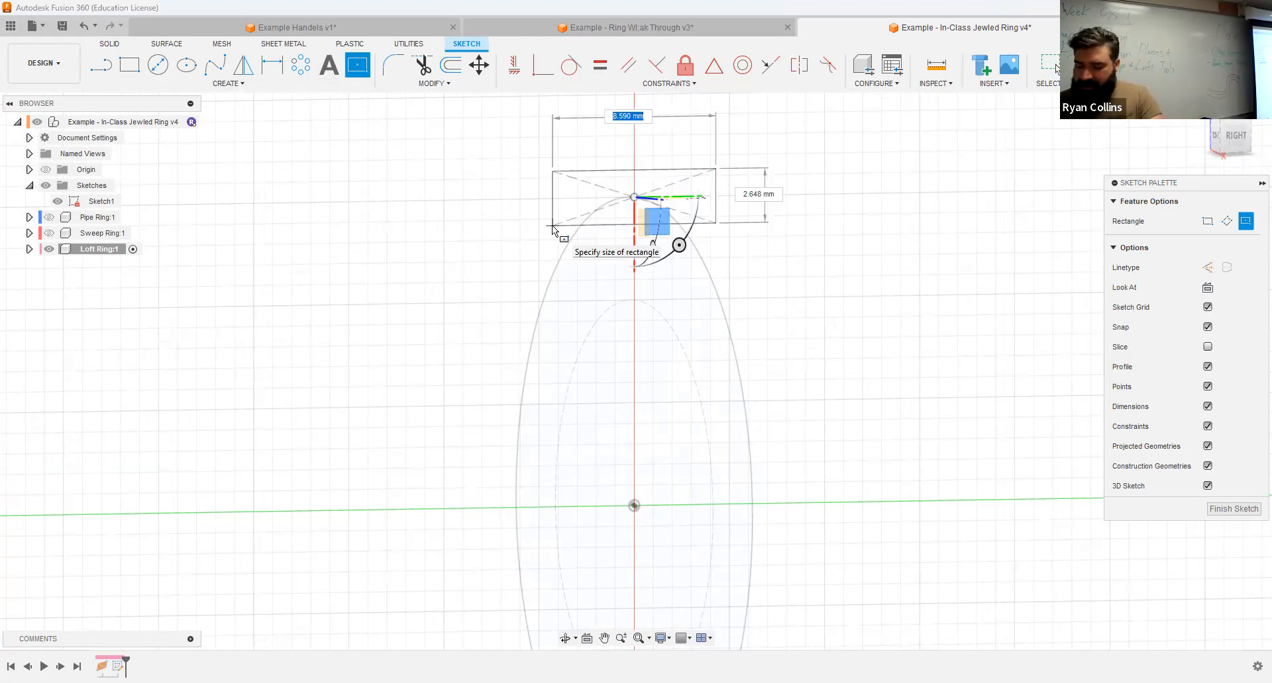
type("10")
key("Tab")
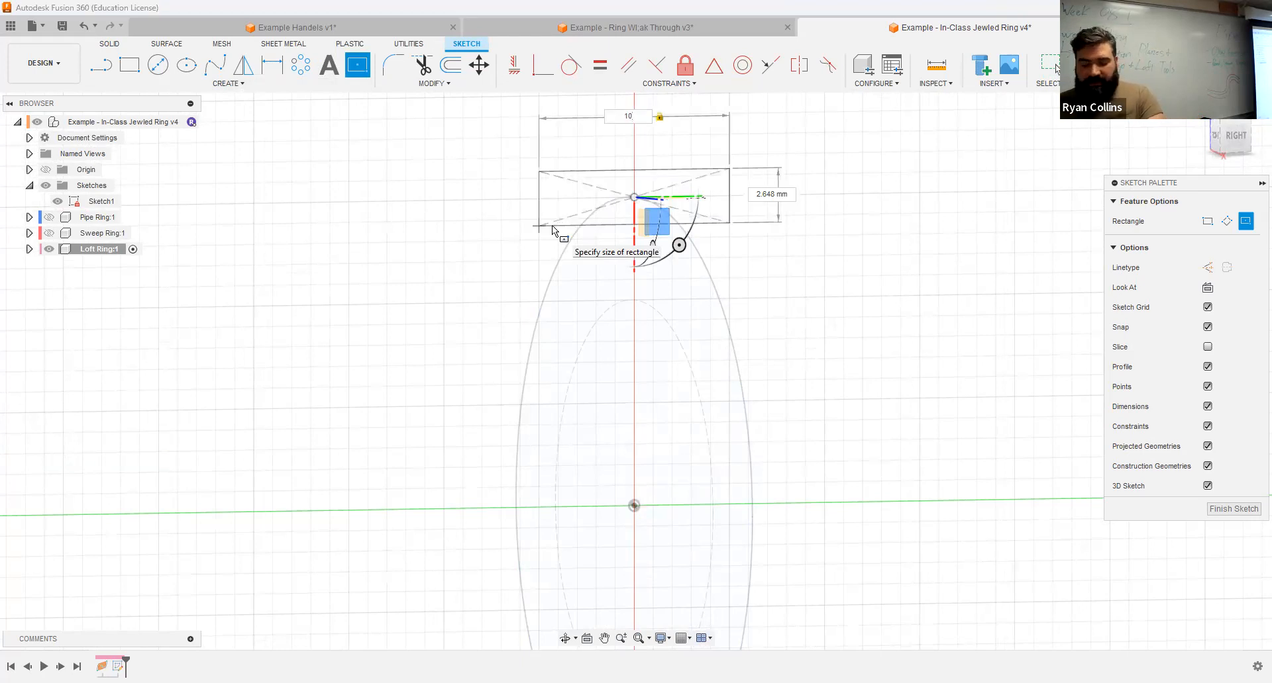
type("2")
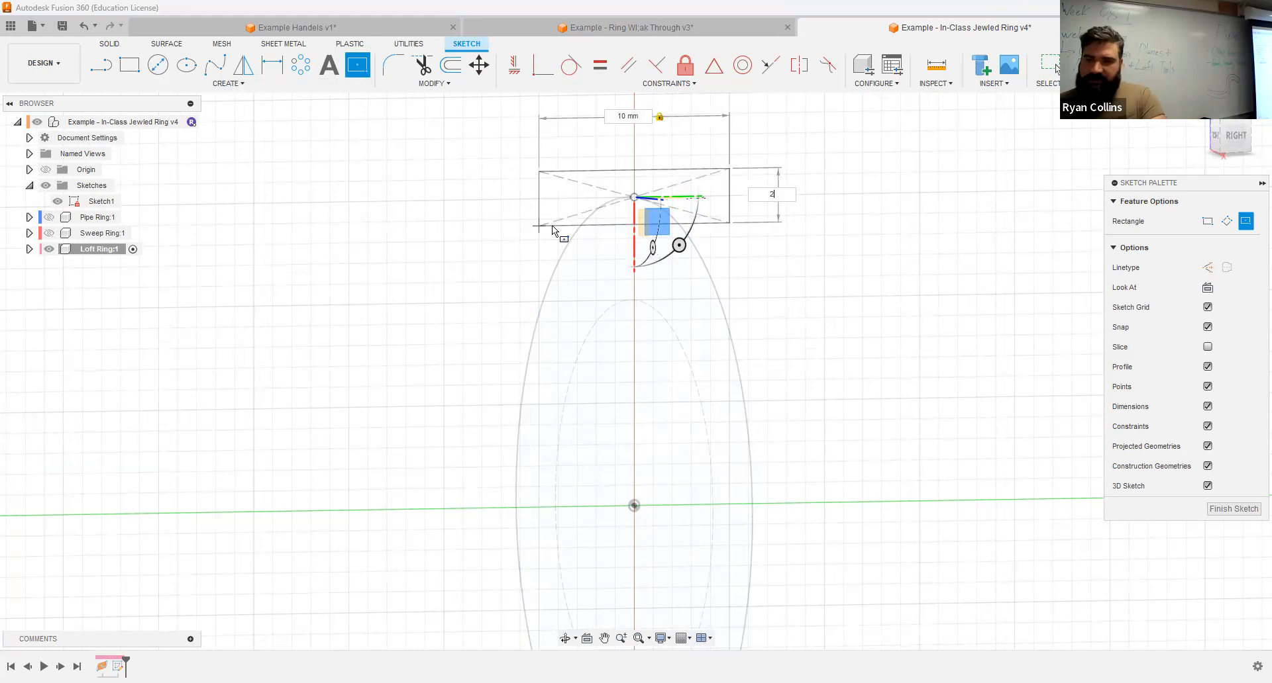
key("Tab")
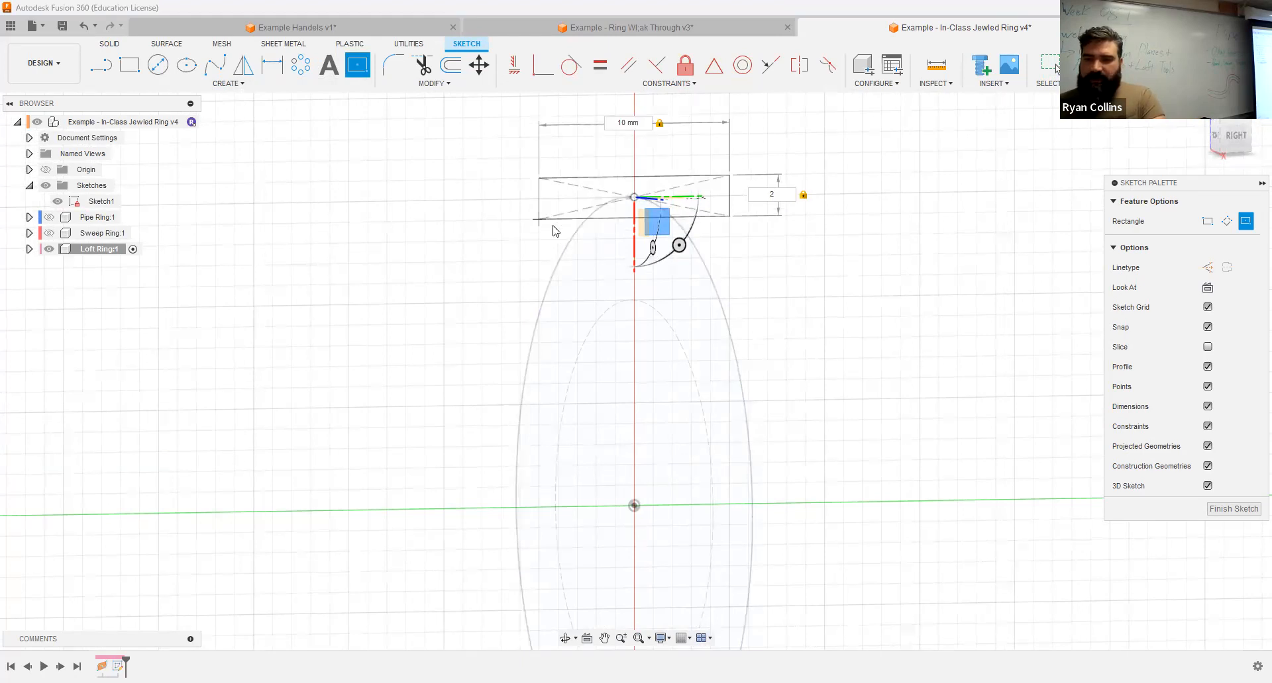
key("Return")
Step: Fillet the rectangle's two lower corners with a 1 mm radius
scroll(632, 209, "up", 4)
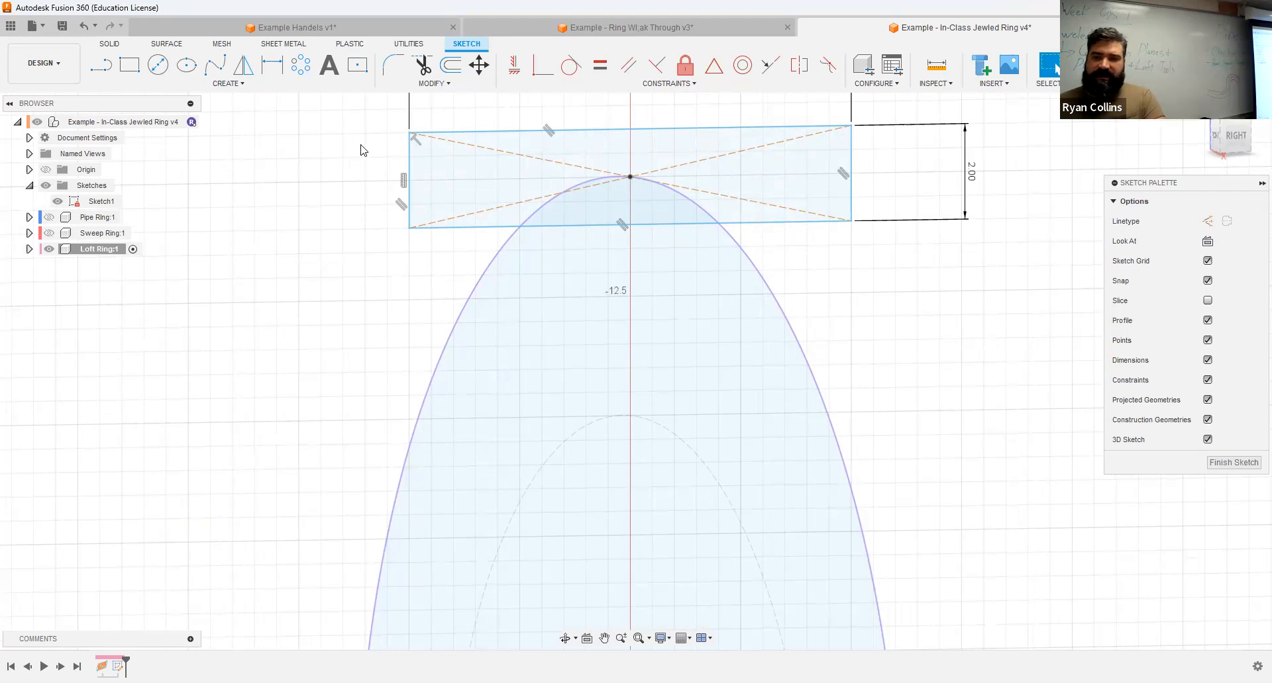
left_click(394, 65)
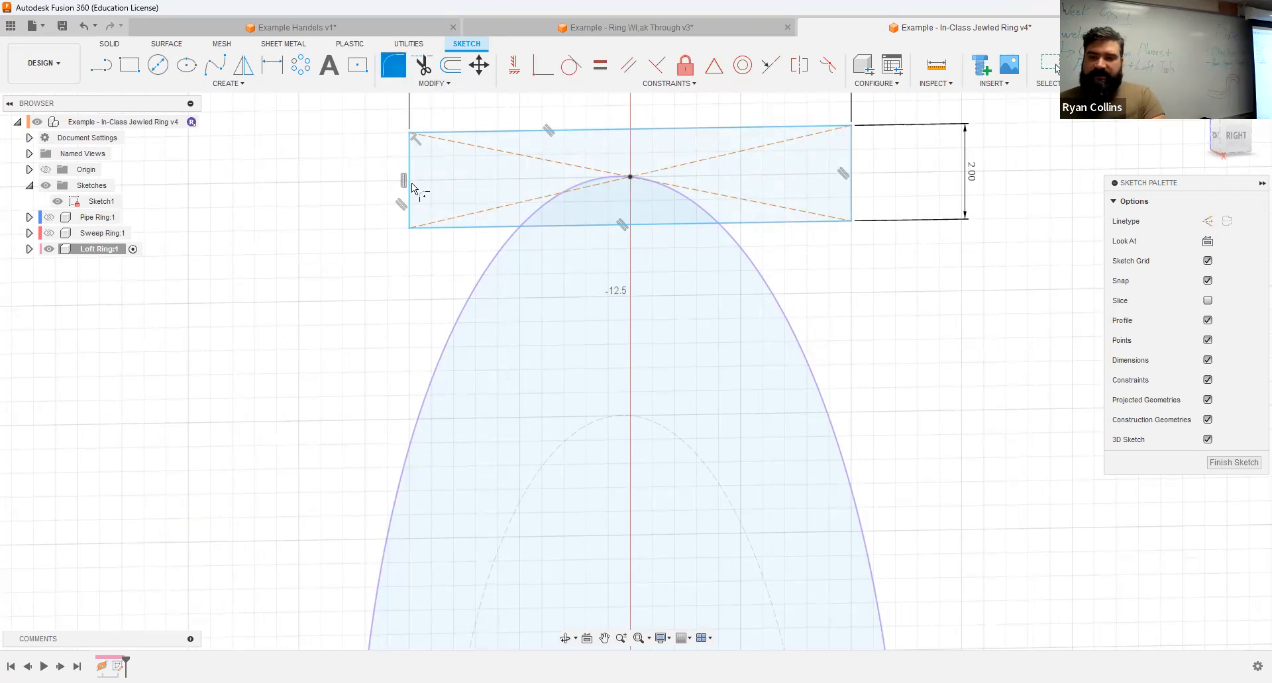
left_click(445, 229)
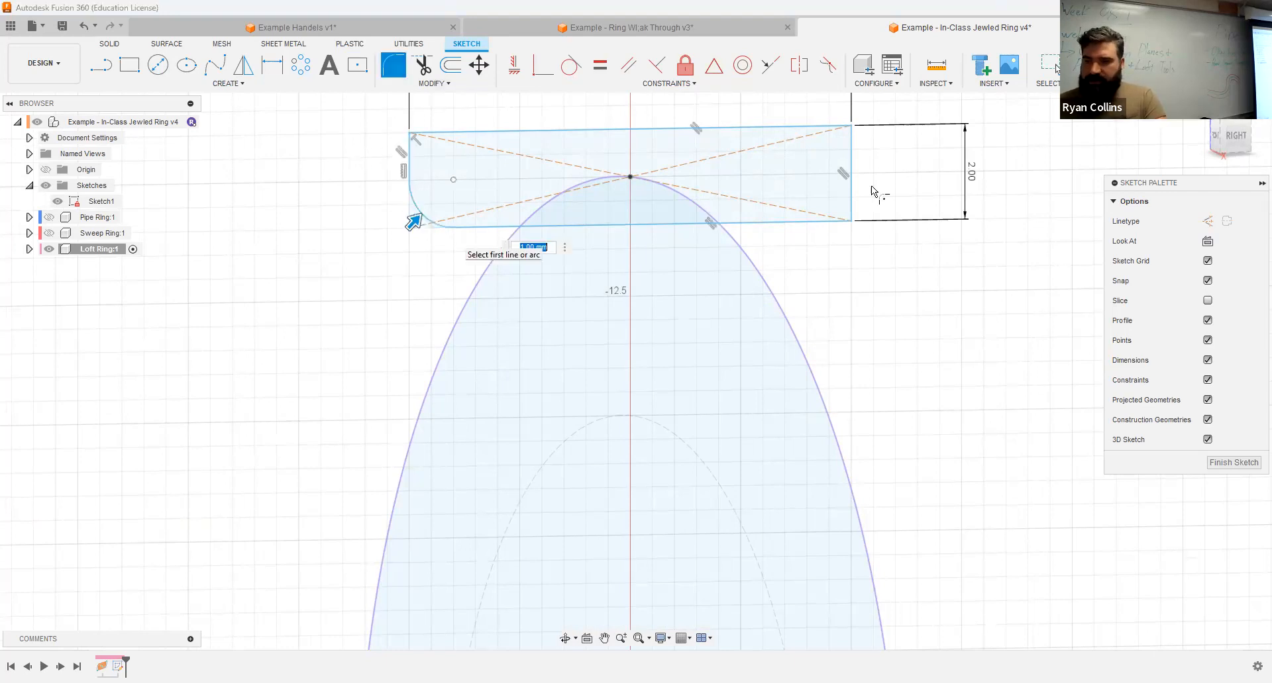
left_click(814, 223)
key("Return")
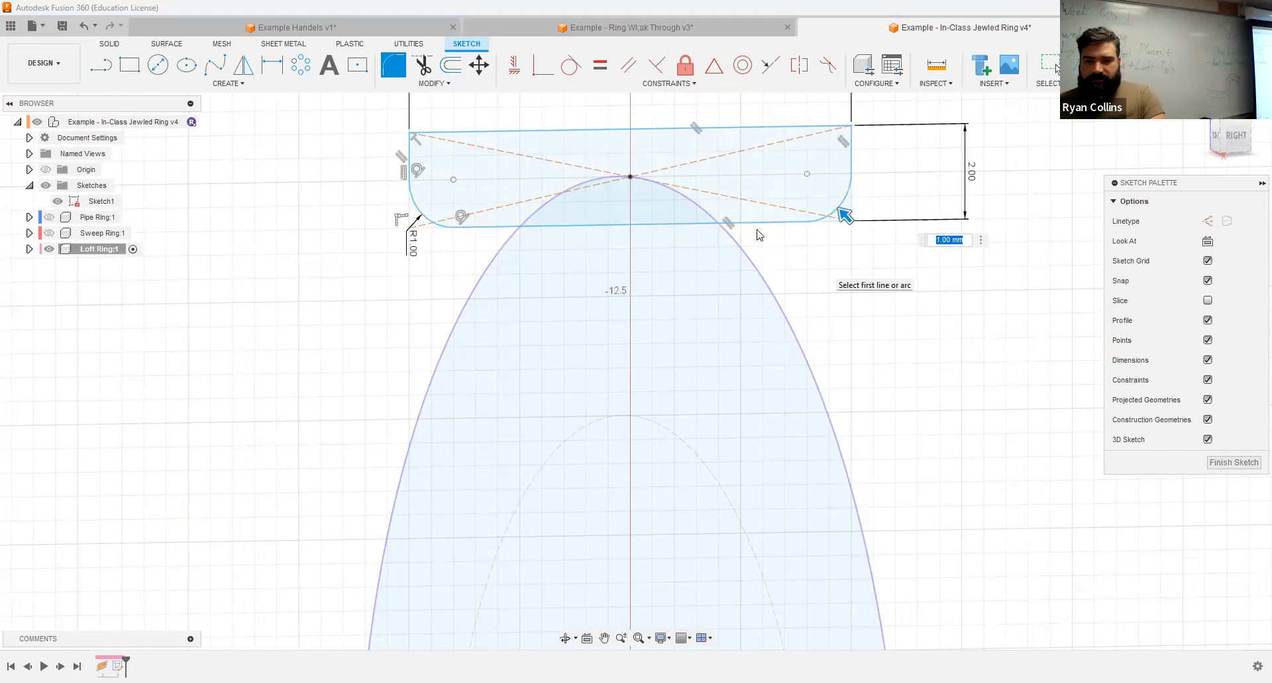
key("Return")
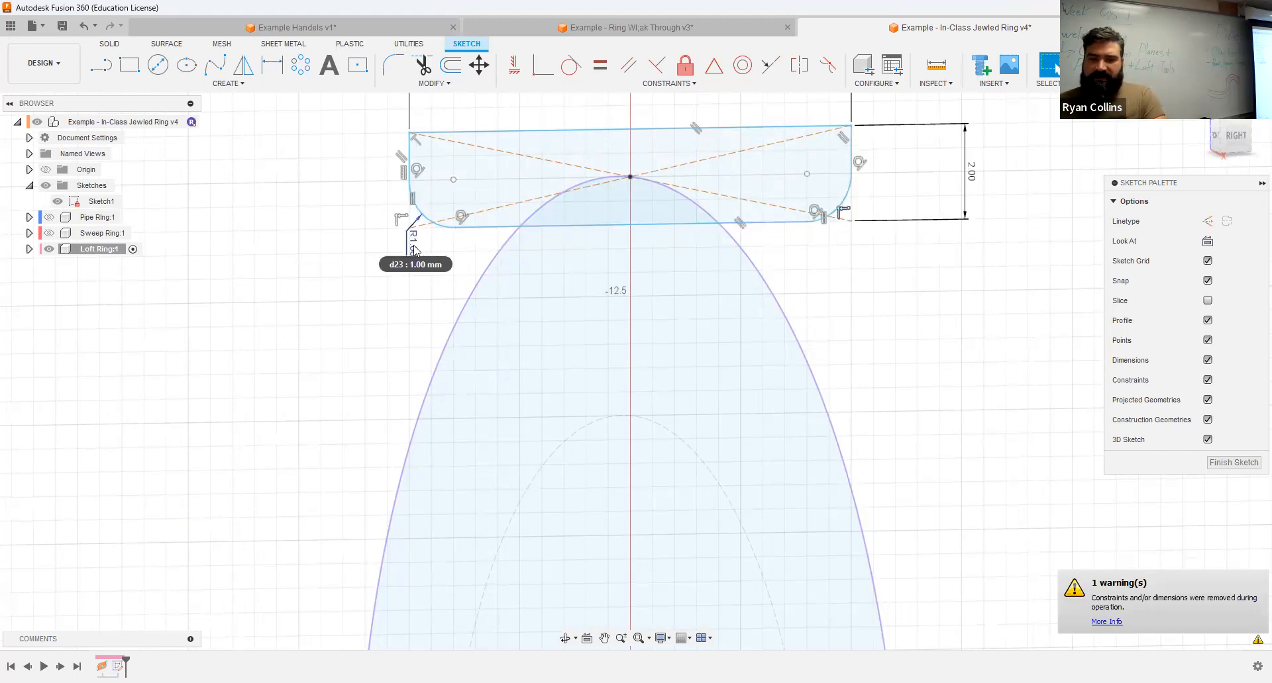
Step: Try to set the rectangle's corner fillet radius to 2 mm
double_click(414, 250)
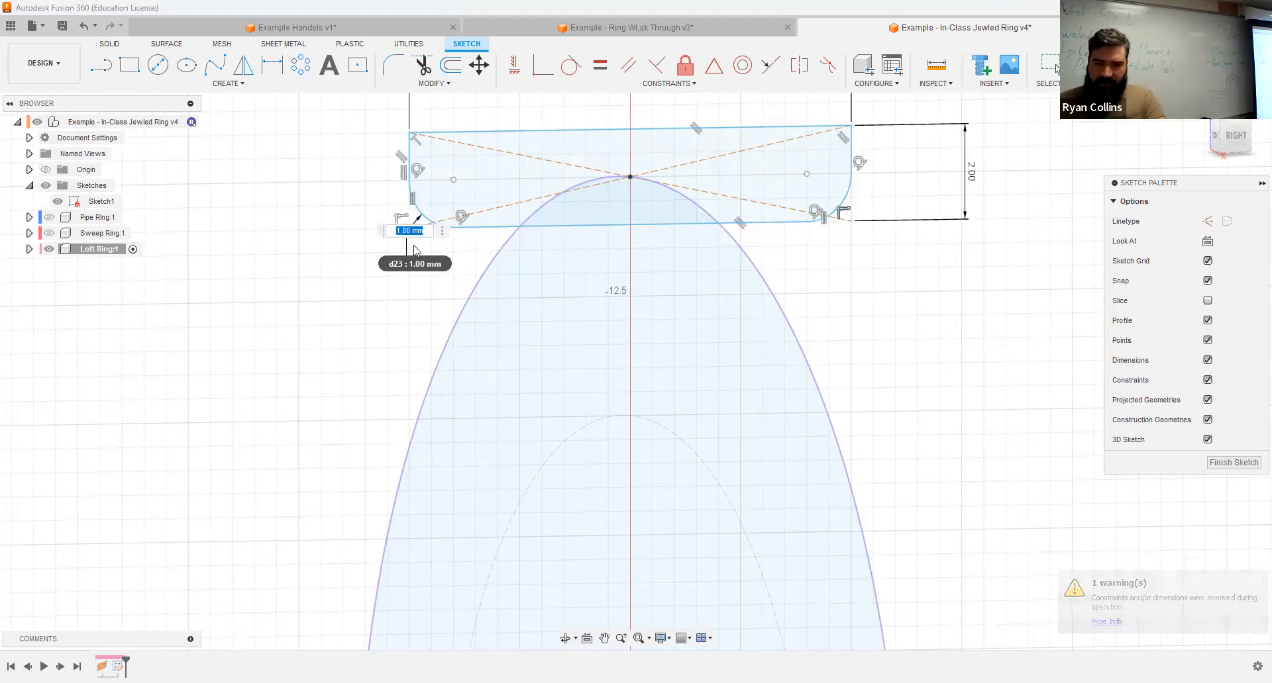
type("2")
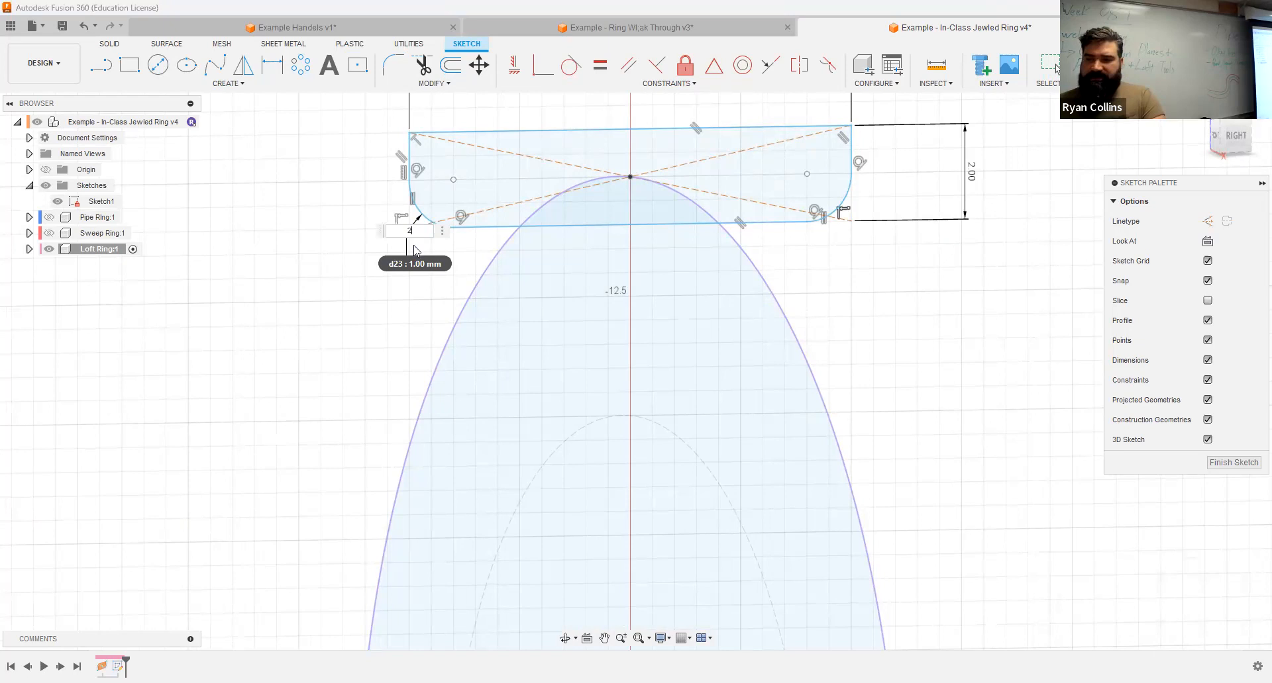
key("Return")
Step: Start an ellipse in the same sketch with its center on the lowest point of the ring circle
scroll(941, 384, "down", 8)
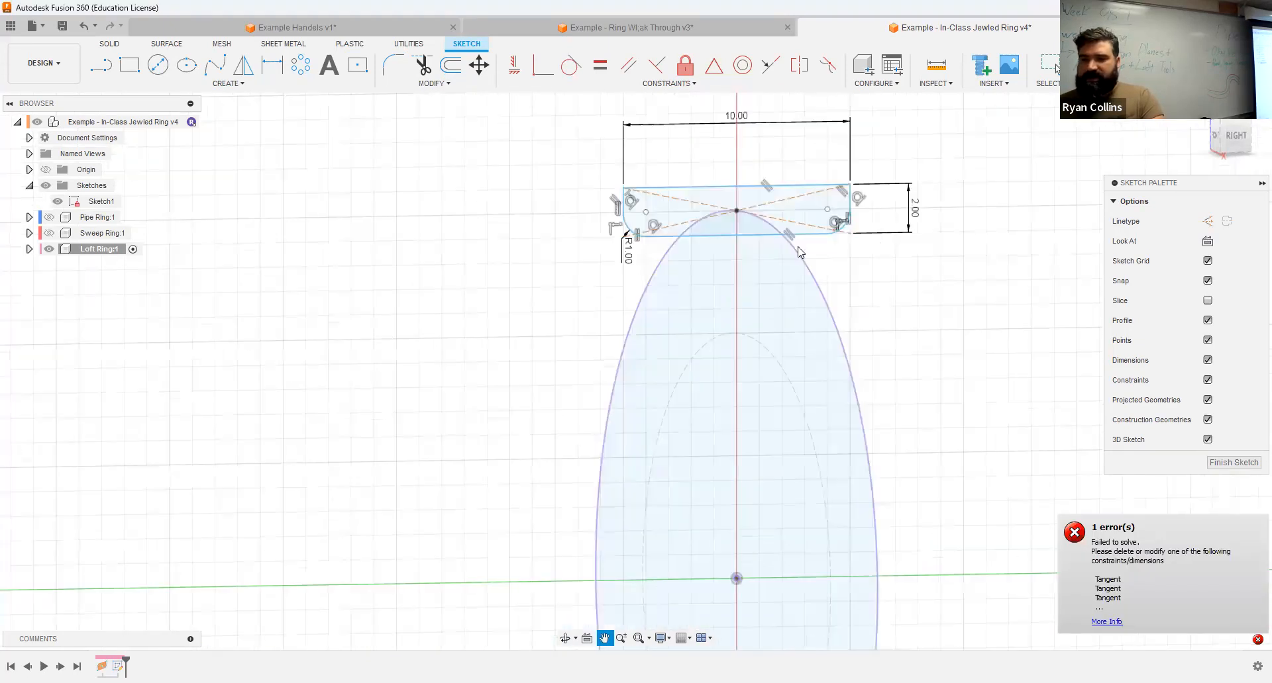
middle_click_drag(838, 293, 758, 49)
middle_click_drag(809, 318, 813, 320, "shift")
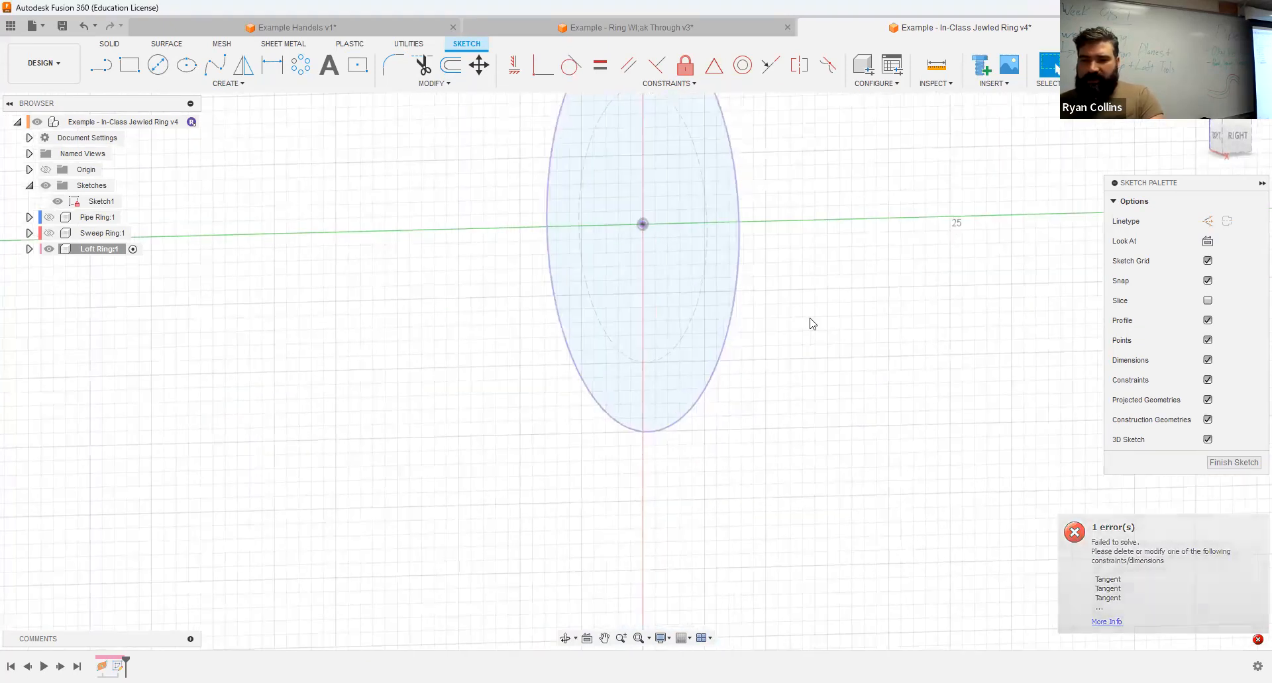
left_click(188, 66)
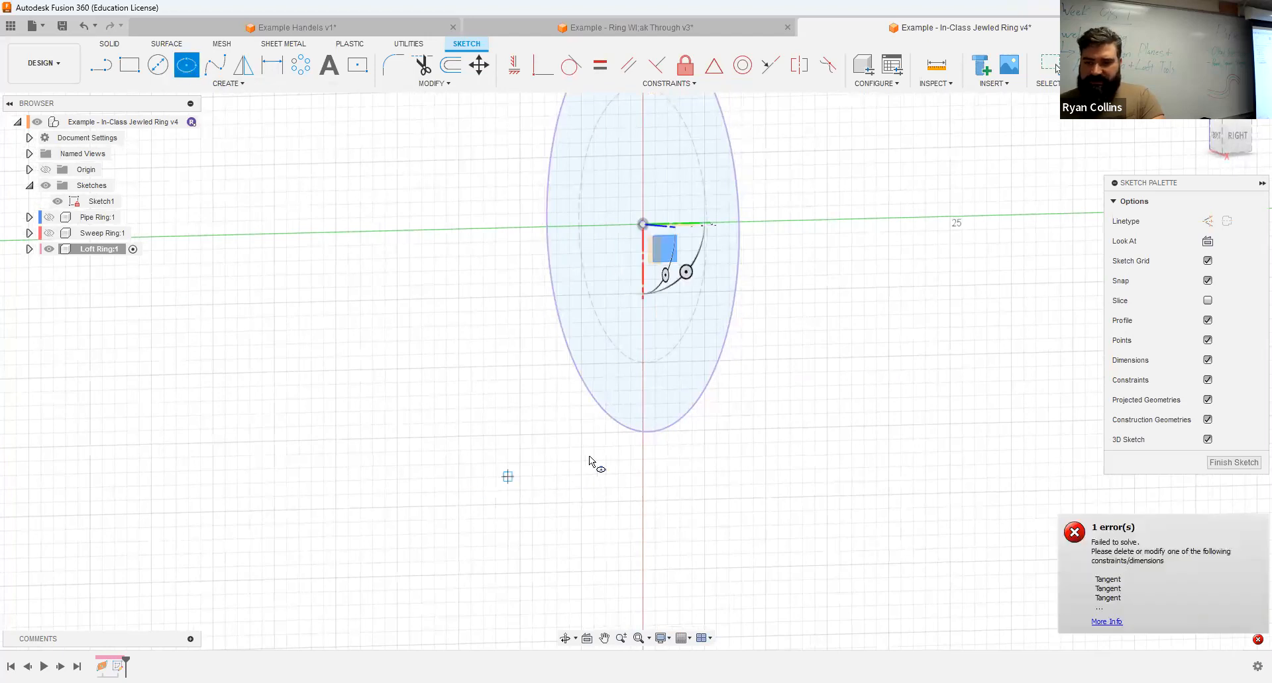
scroll(682, 430, "up", 3)
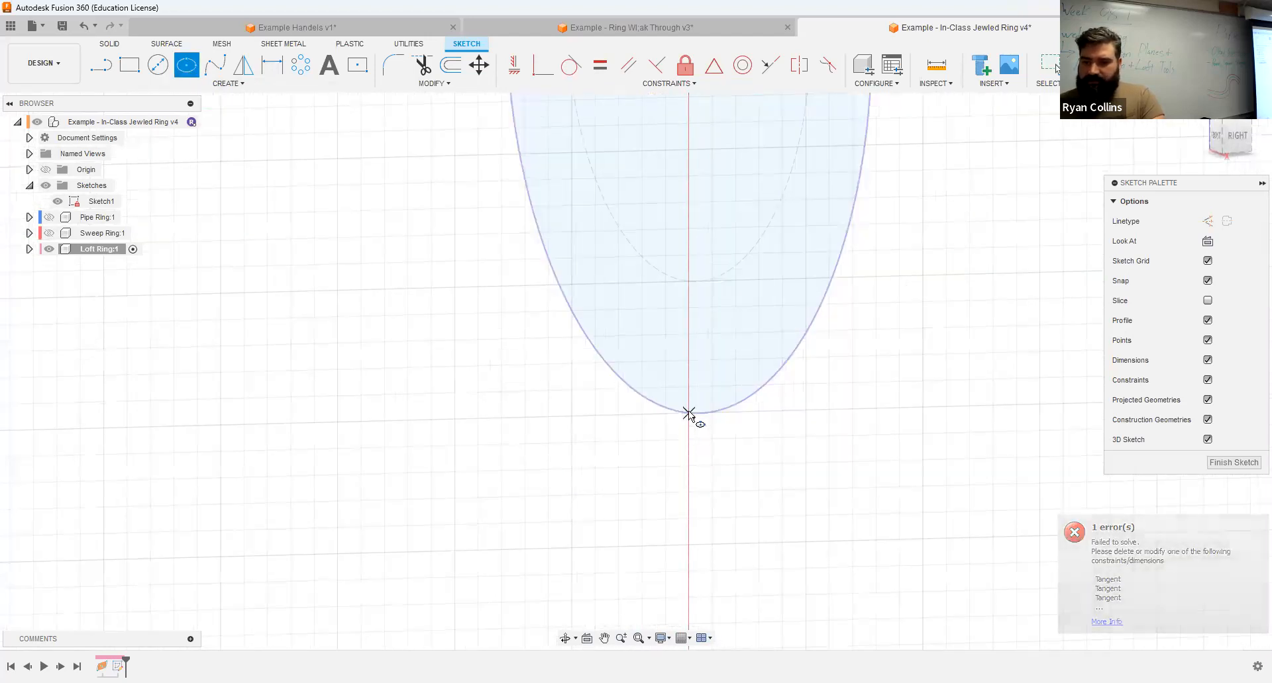
scroll(669, 420, "up", 5)
middle_click_drag(673, 395, 691, 405, "shift")
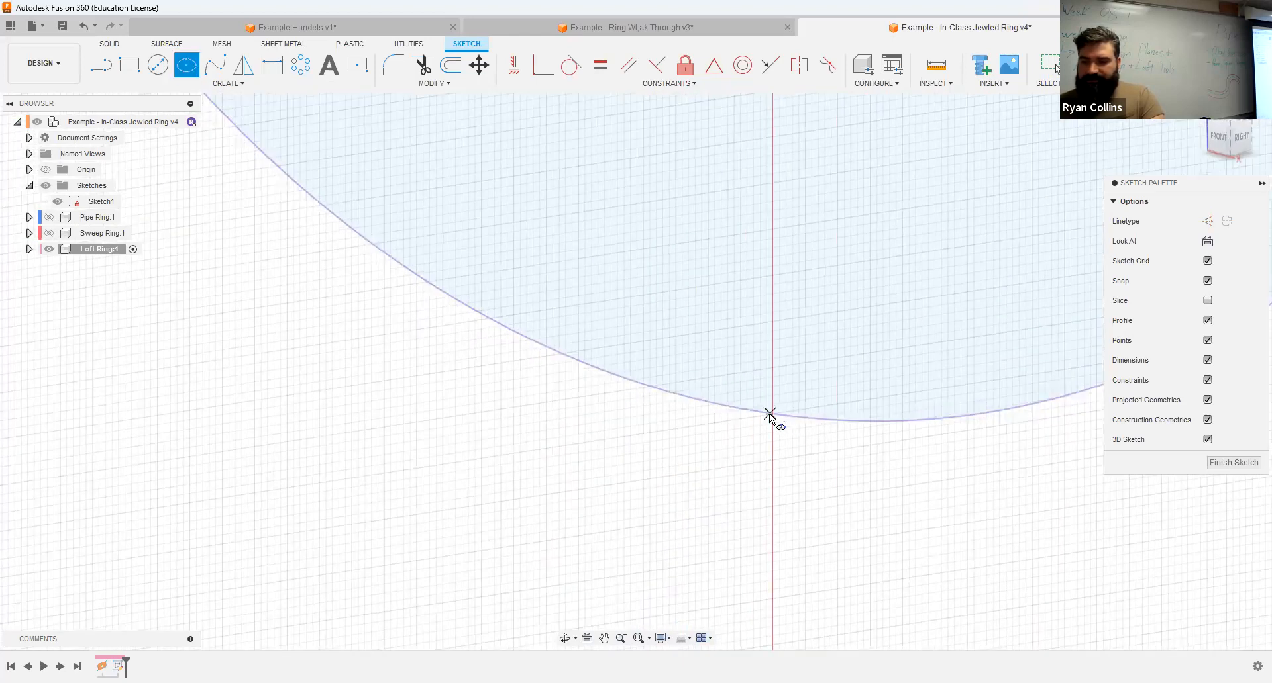
left_click(1240, 137)
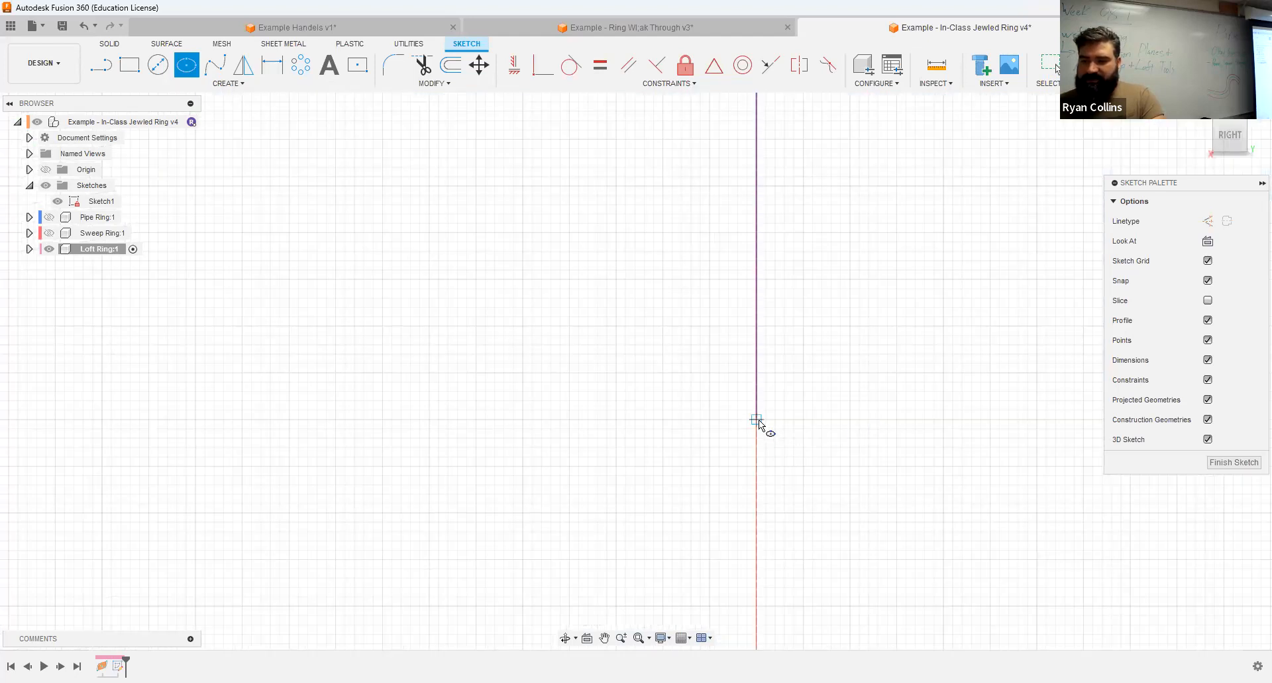
scroll(760, 421, "up", 4)
scroll(754, 421, "up", 2)
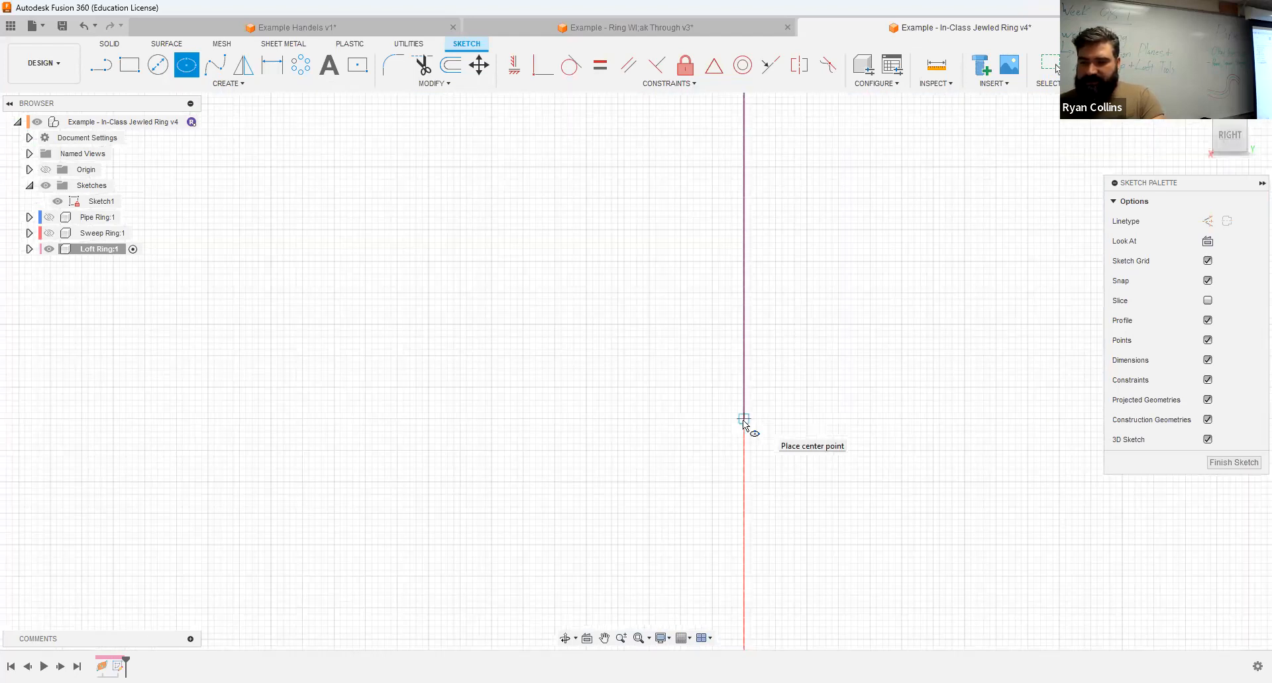
scroll(743, 422, "up", 1)
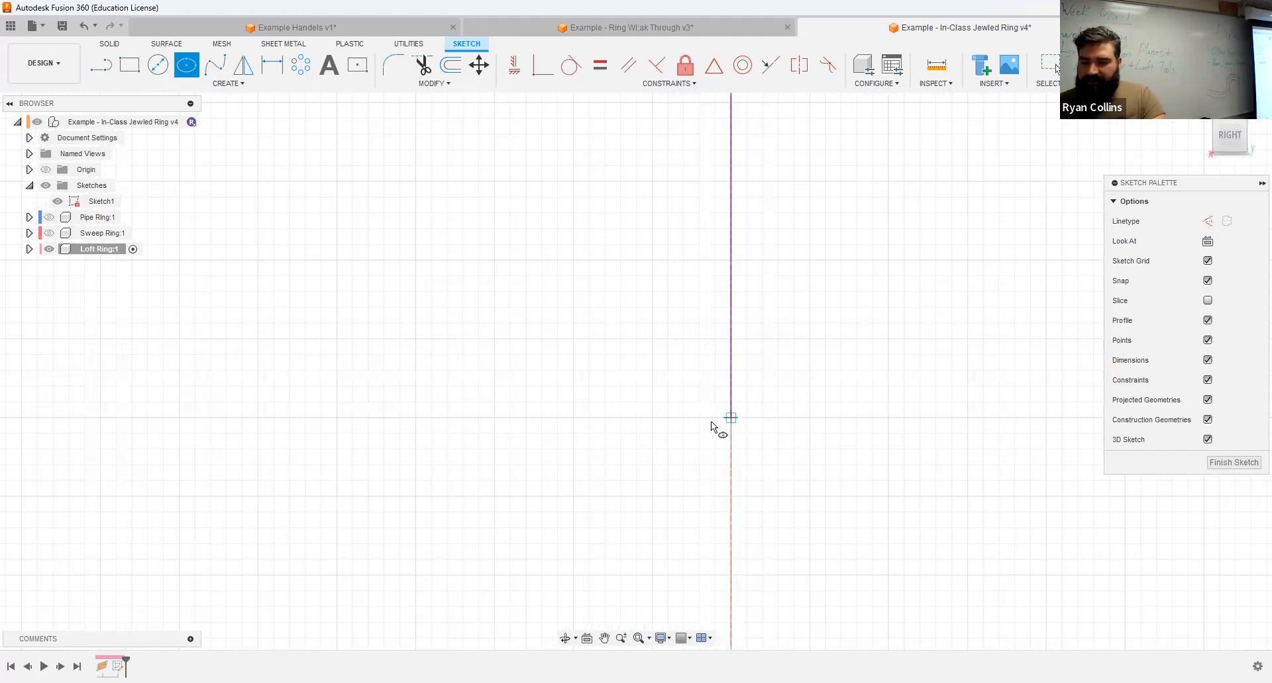
left_click(730, 418)
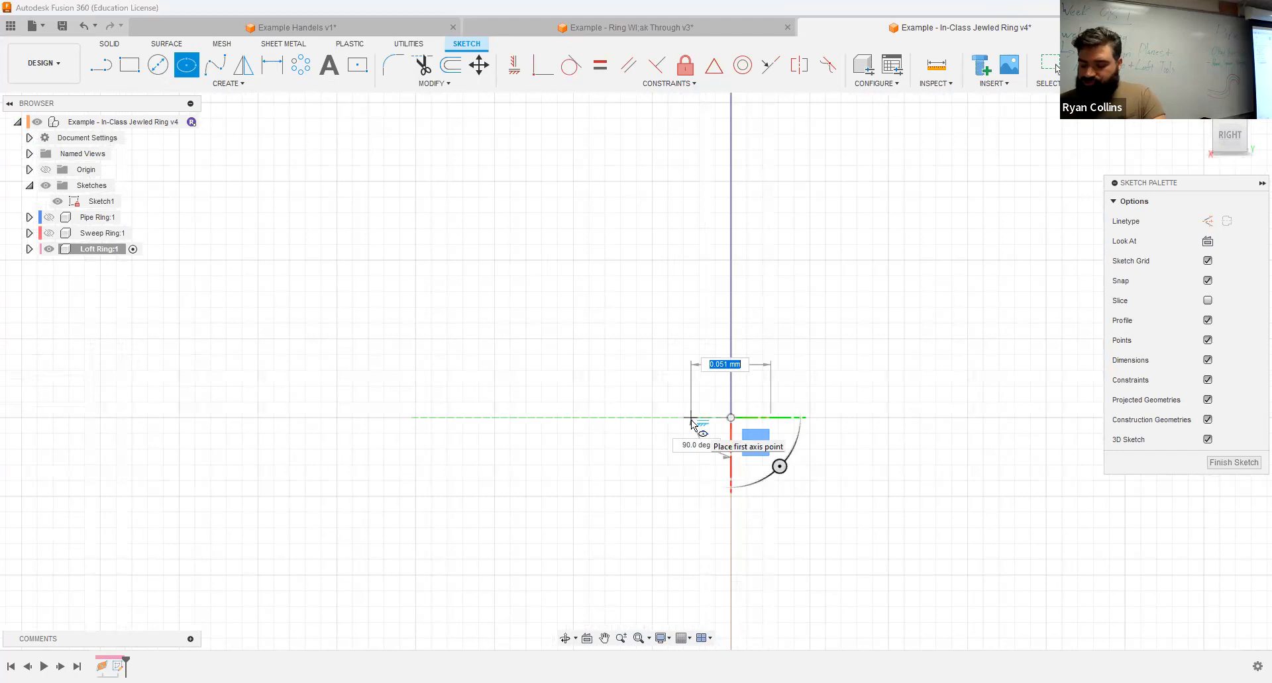
Step: Size the ellipse with a 2 mm horizontal axis and a 1 mm vertical axis
type("2")
key("Tab")
scroll(691, 421, "down", 5)
left_click(572, 420)
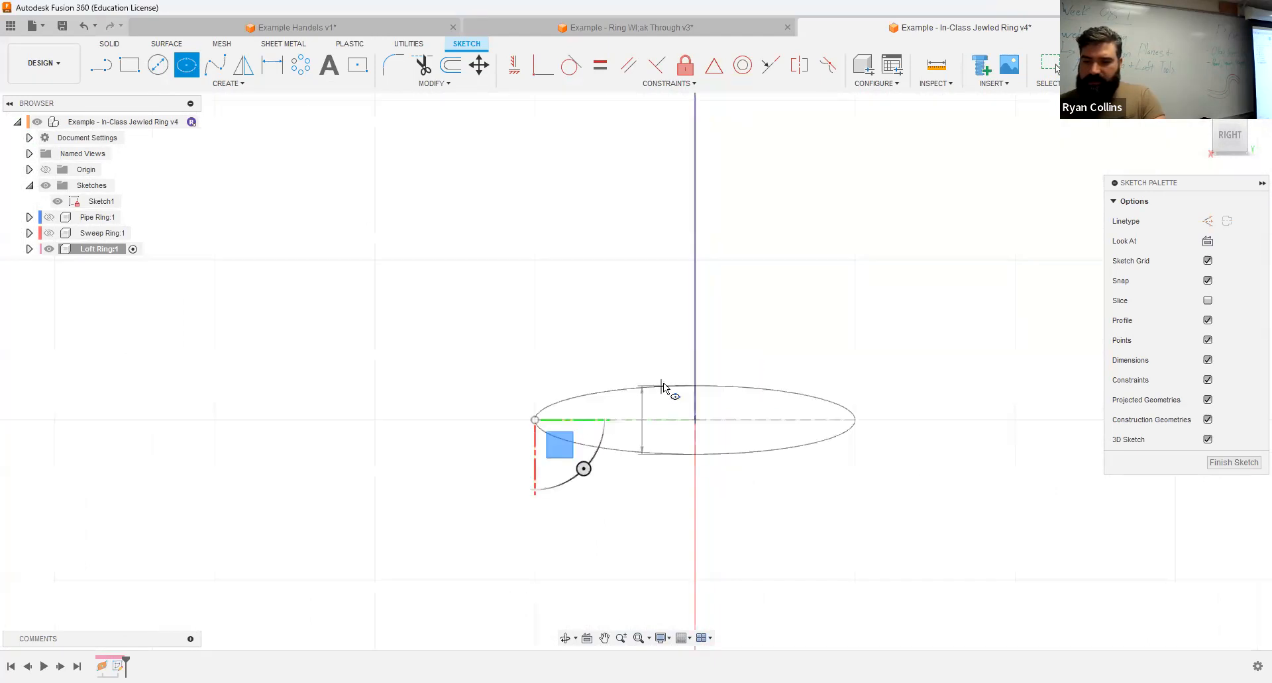
type("1")
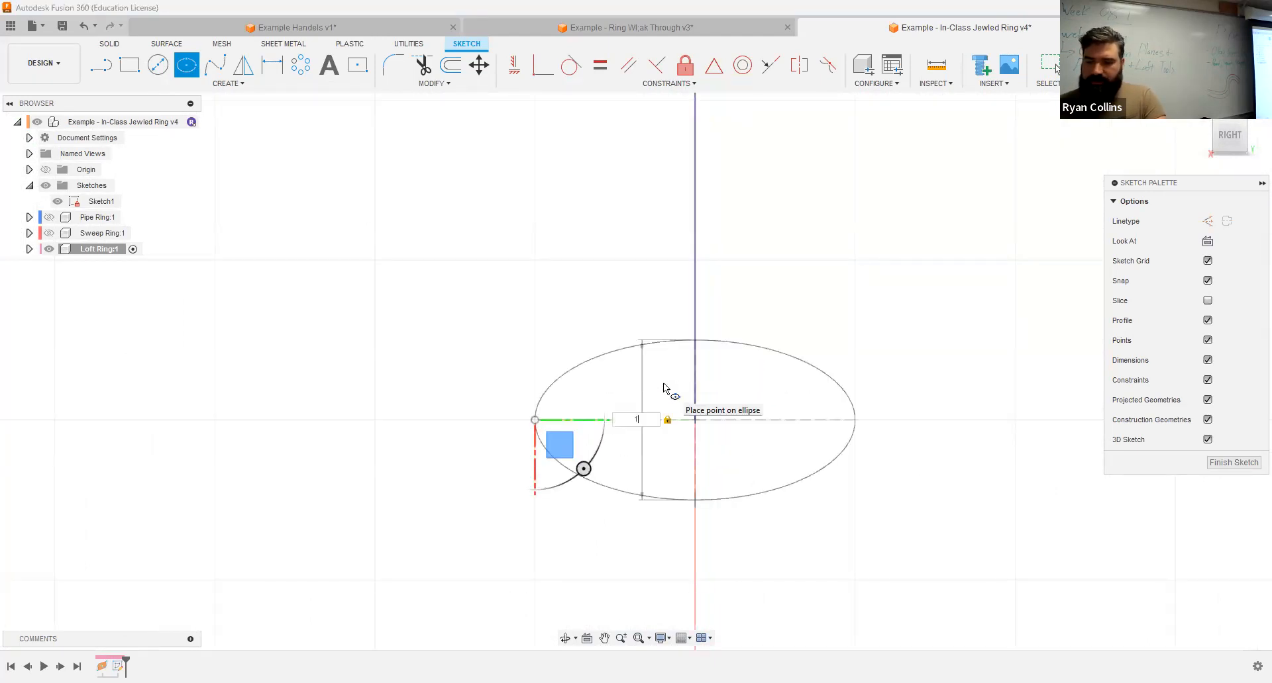
key("Return")
key("Escape")
Step: Finish the sketch containing the rounded rectangle and the ellipse
scroll(1004, 378, "down", 3)
scroll(971, 389, "down", 5)
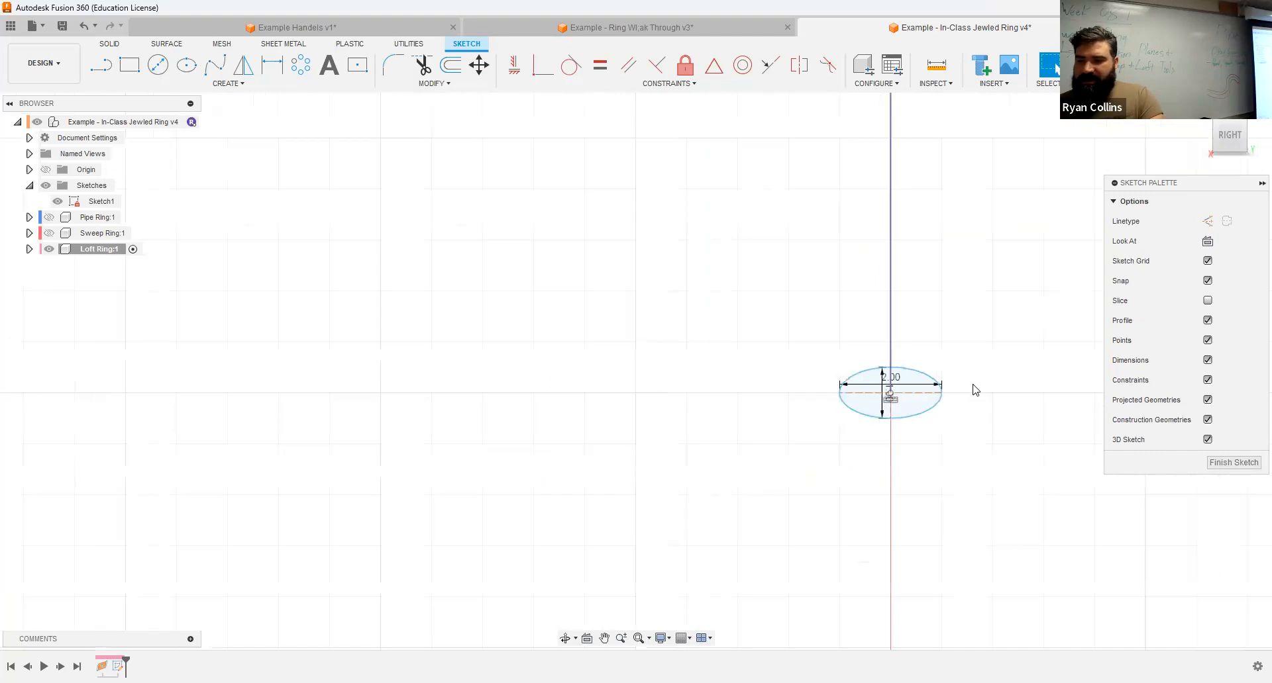
middle_click_drag(973, 225, 668, 431)
scroll(919, 346, "down", 3)
middle_click_drag(905, 316, 939, 327, "shift")
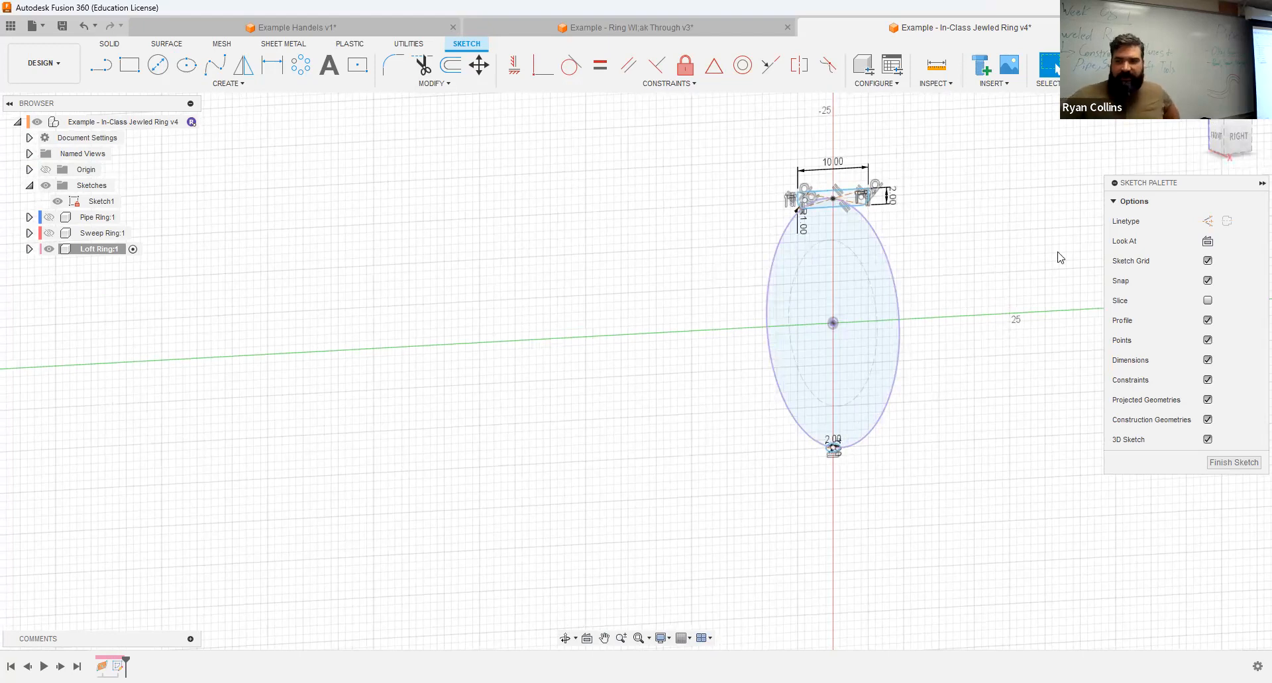
left_click(1107, 65)
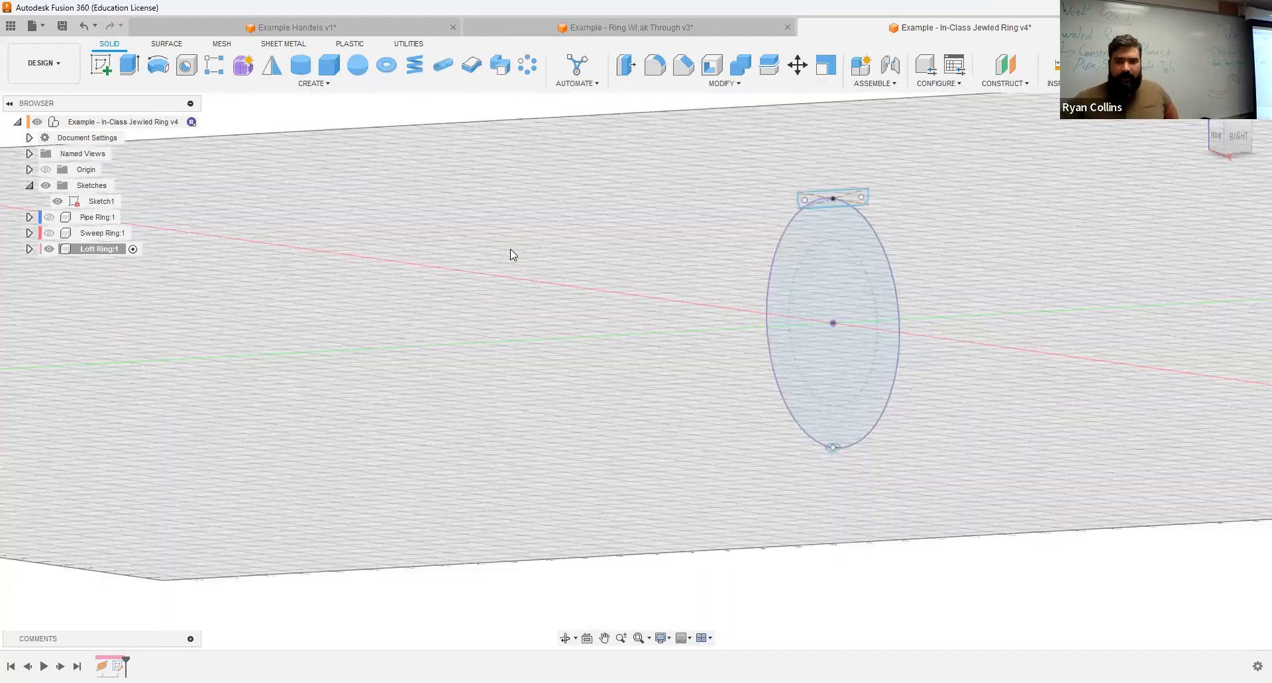
Step: Start a Loft with the rounded rectangle as the first profile and the ellipse location at the ring circle's lowest point as the second
left_click(320, 86)
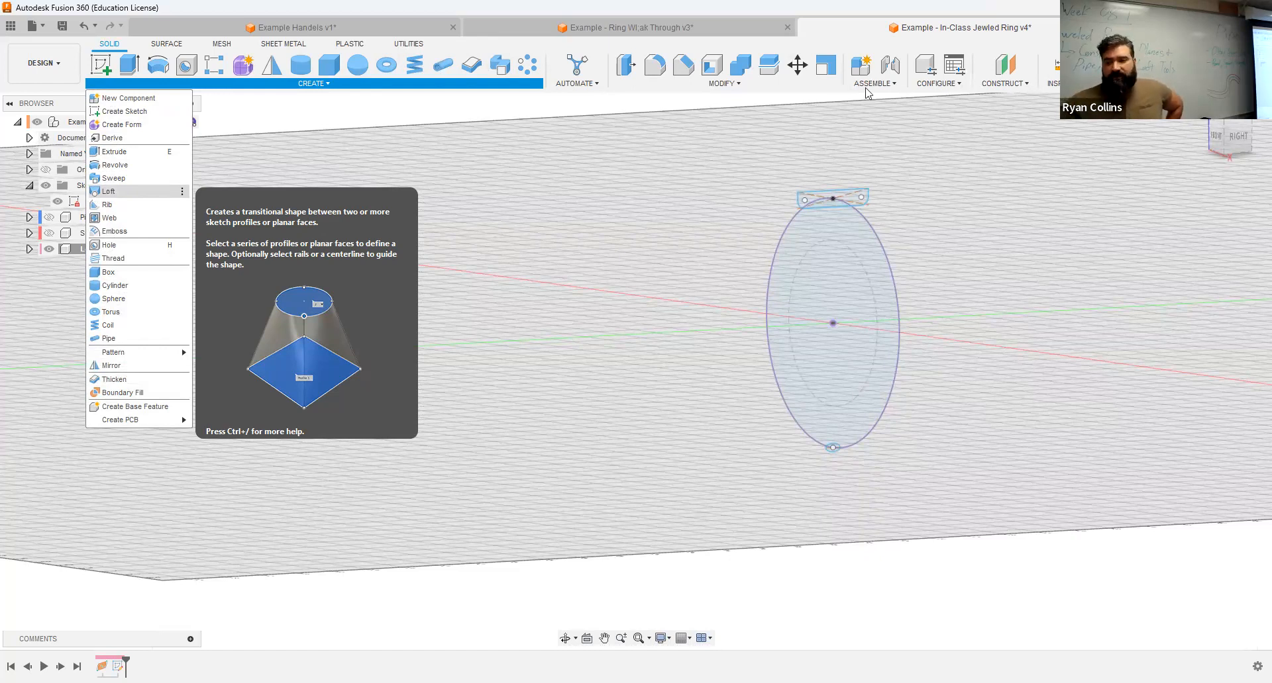
left_click(109, 192)
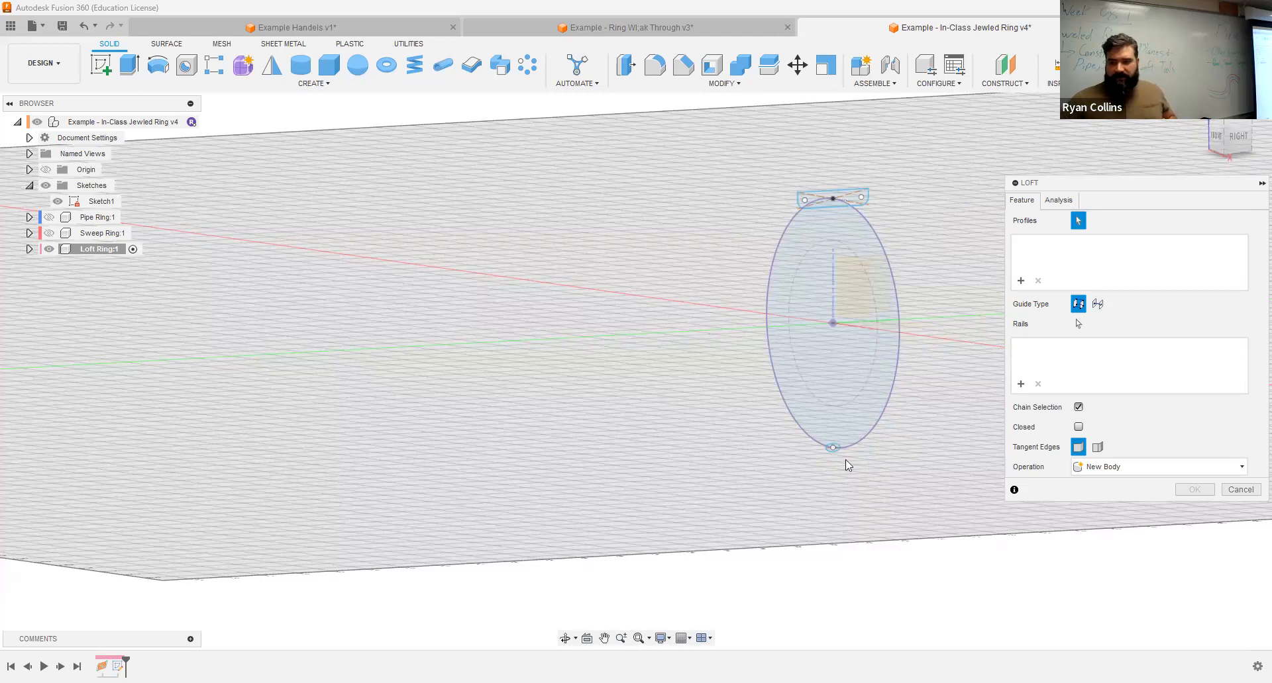
scroll(845, 460, "up", 4)
left_click(808, 432)
left_click(808, 432)
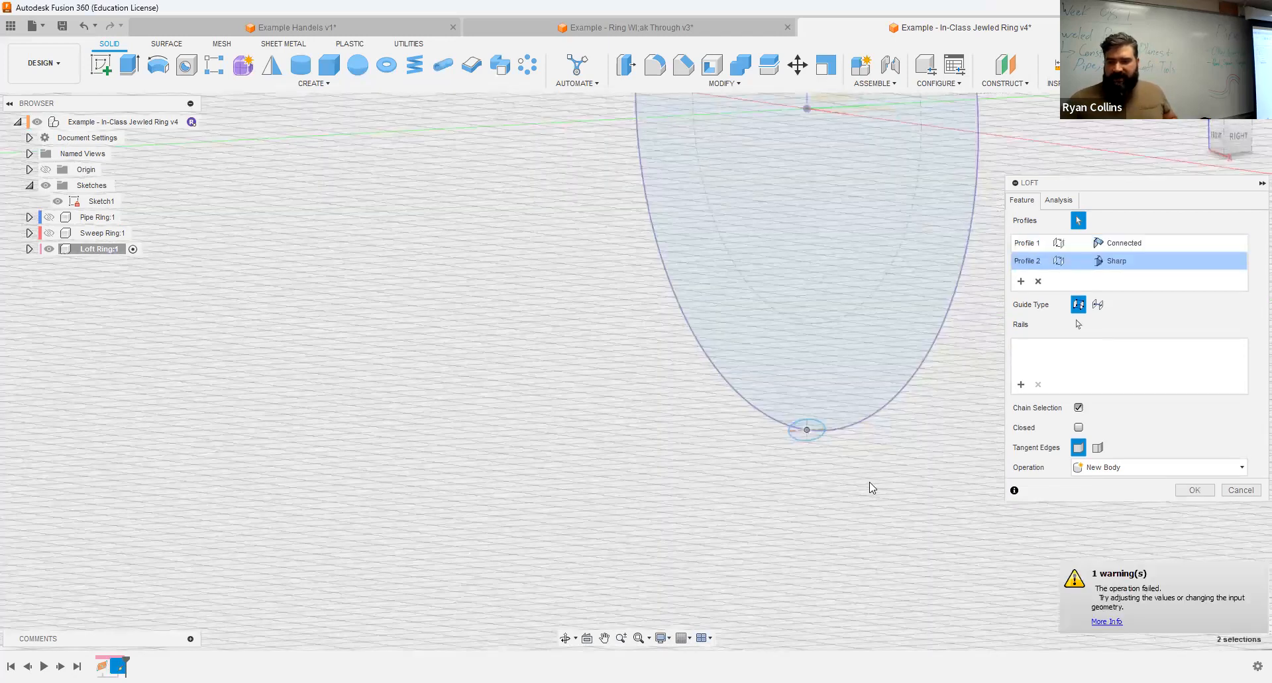
scroll(887, 491, "down", 5)
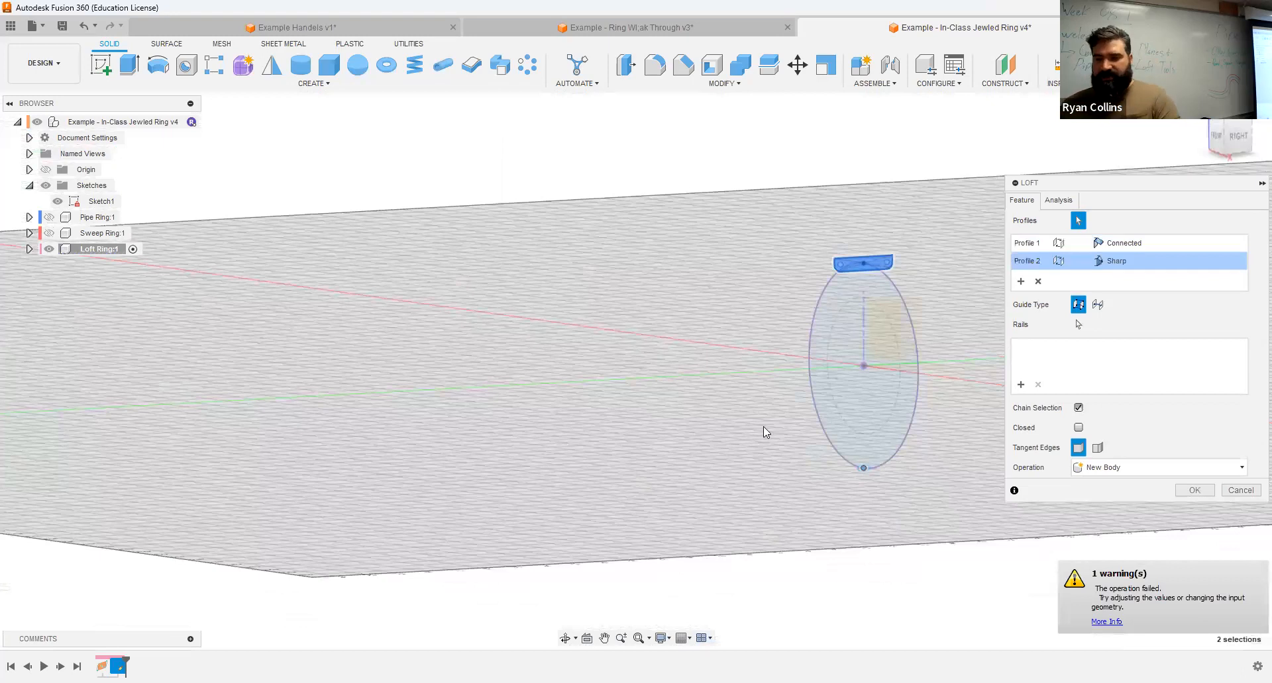
middle_click_drag(769, 389, 852, 362, "shift")
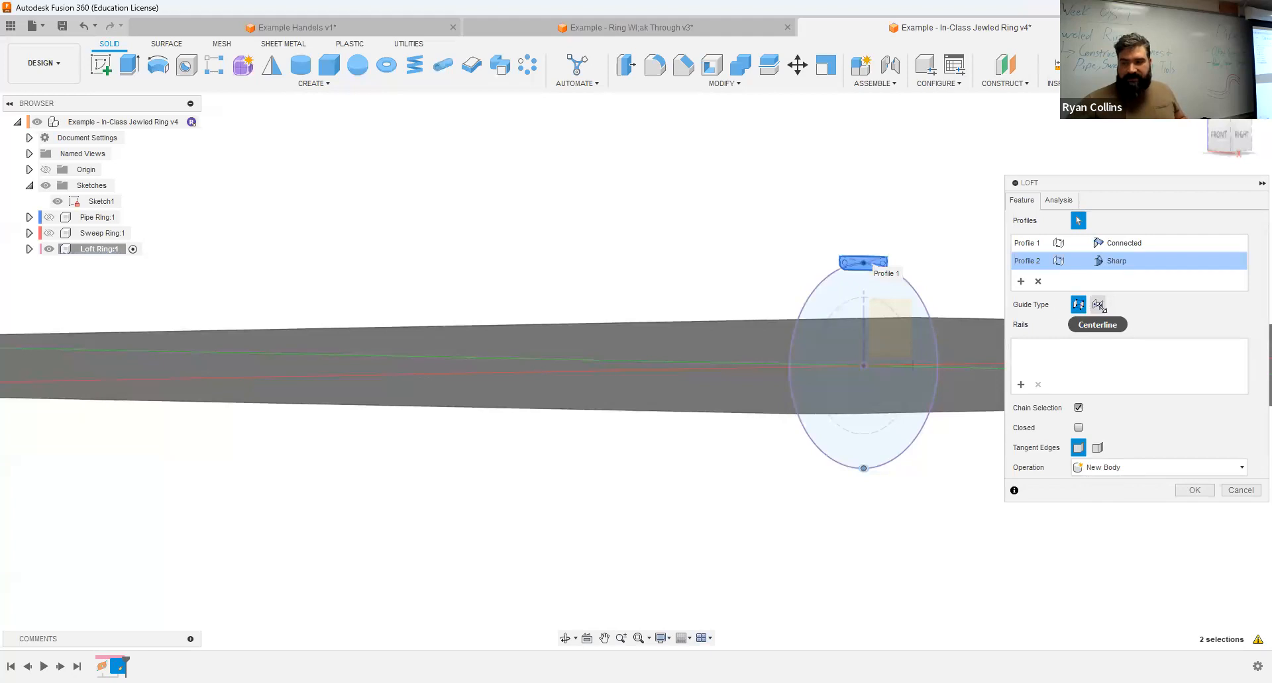
Step: Guide the loft by a centerline, using the large ring circle
left_click(1097, 306)
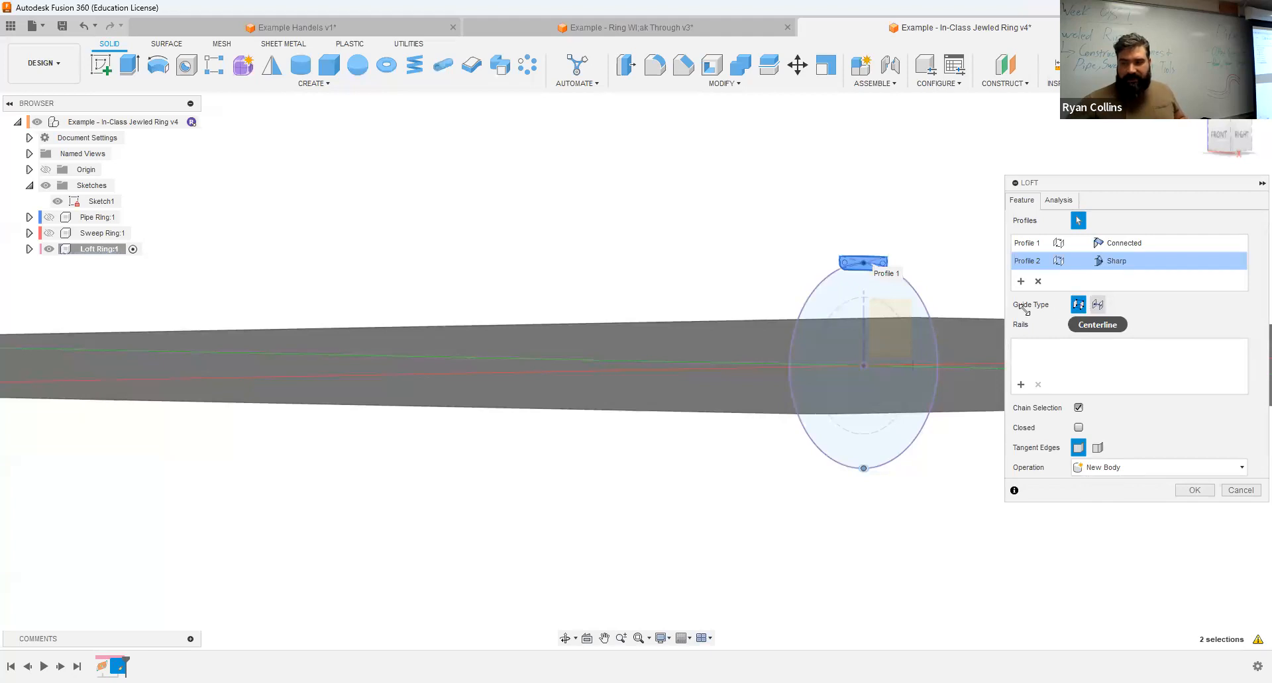
left_click(930, 335)
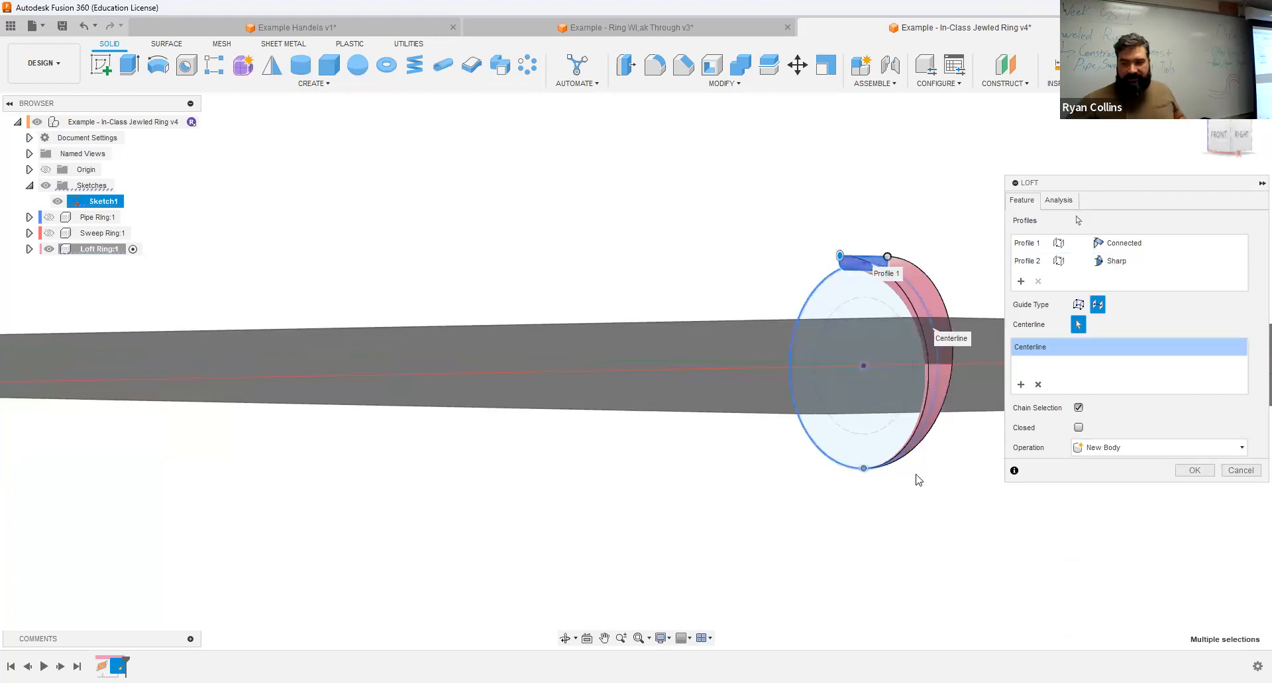
scroll(872, 477, "up", 5)
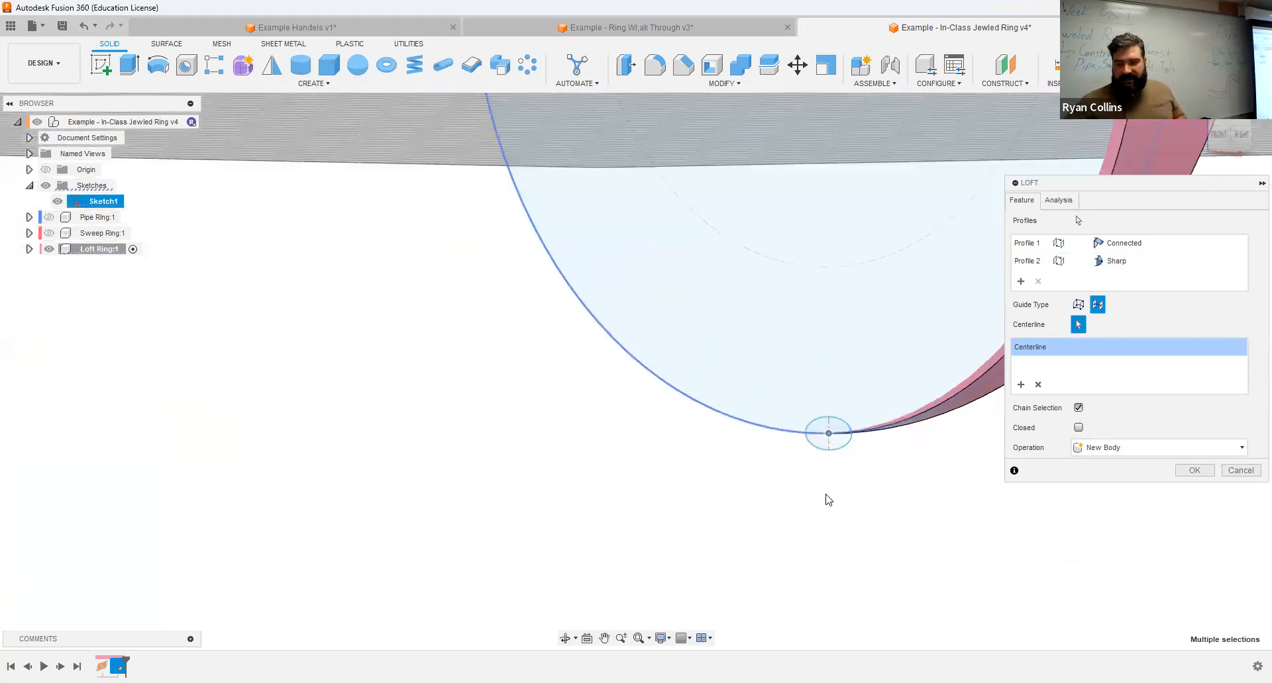
scroll(857, 456, "down", 2)
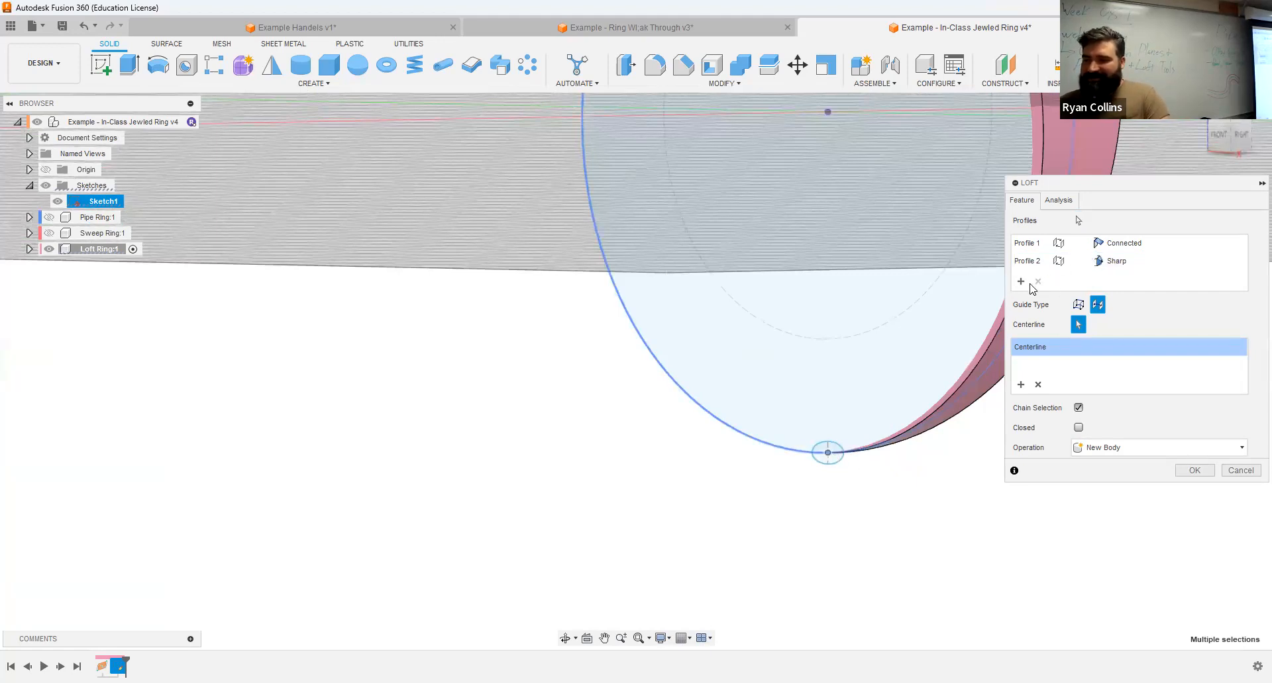
Step: Replace the loft's second profile with the full ellipse area and create the loft as a new body
left_click(1151, 266)
left_click(1196, 284)
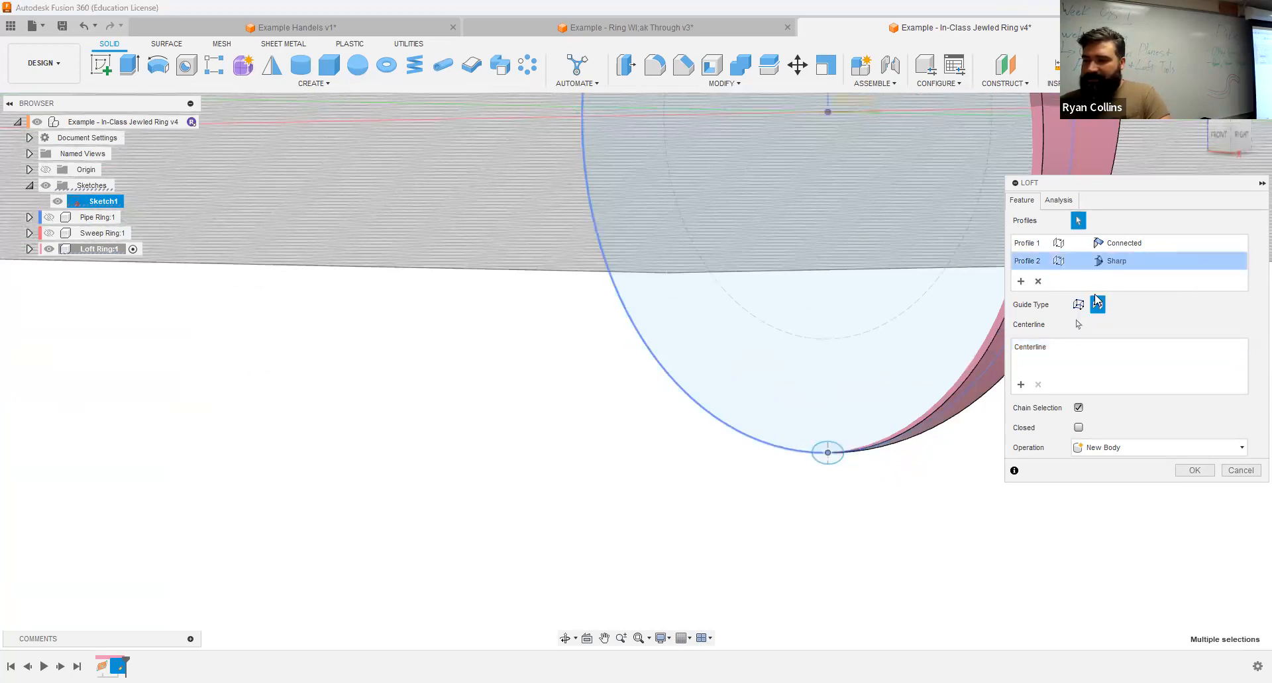
left_click(1039, 284)
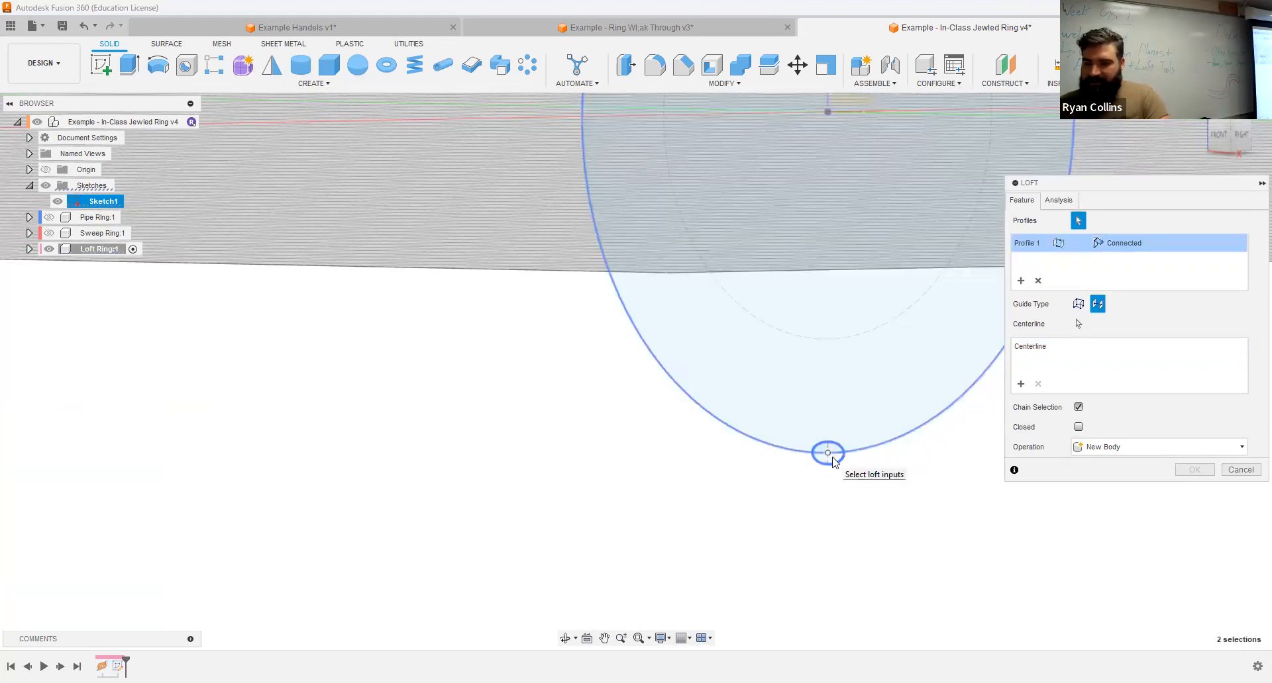
left_click(827, 454)
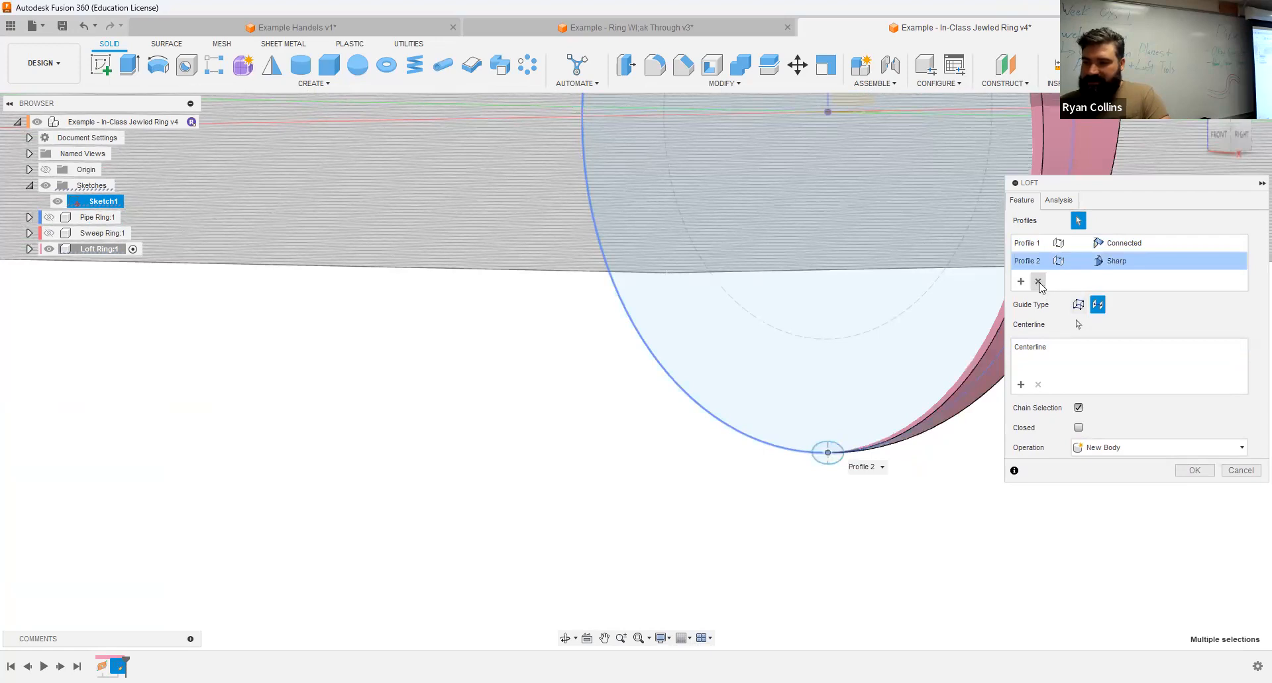
left_click(1038, 282)
left_click(831, 450)
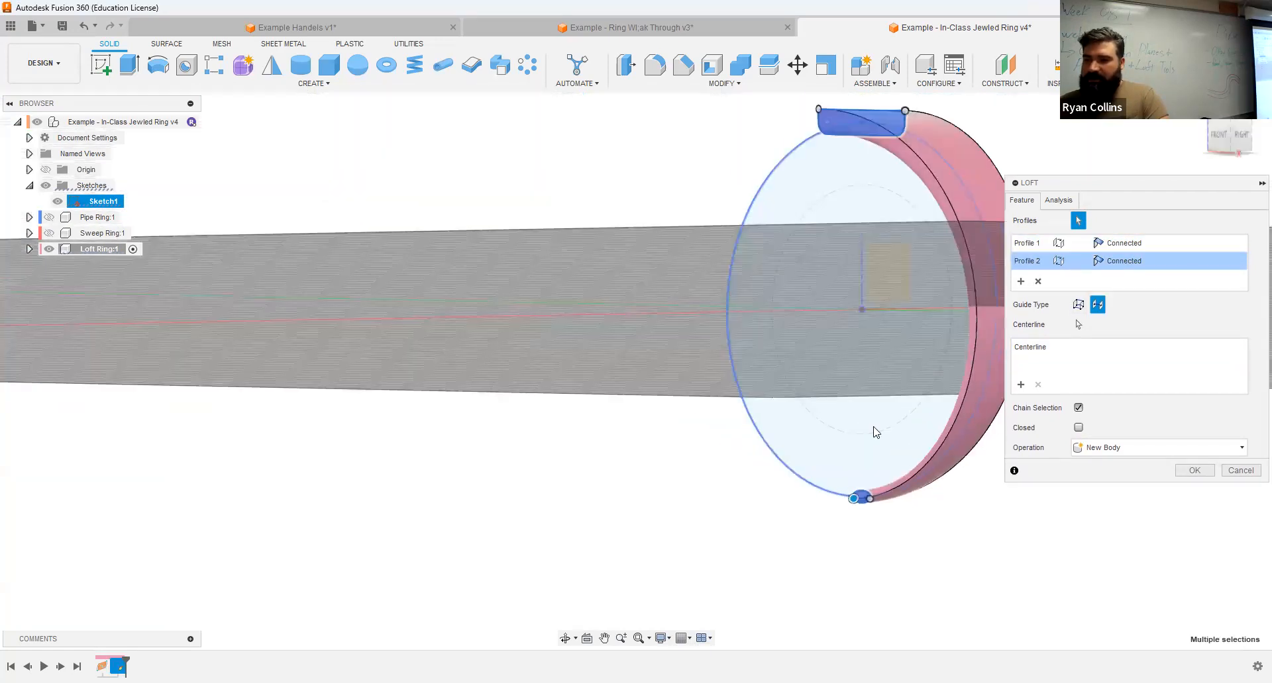
mouse_move(772, 350)
middle_mouse_down("shift")
mouse_move(903, 341)
mouse_move(728, 361)
mouse_move(780, 363)
middle_mouse_up("shift")
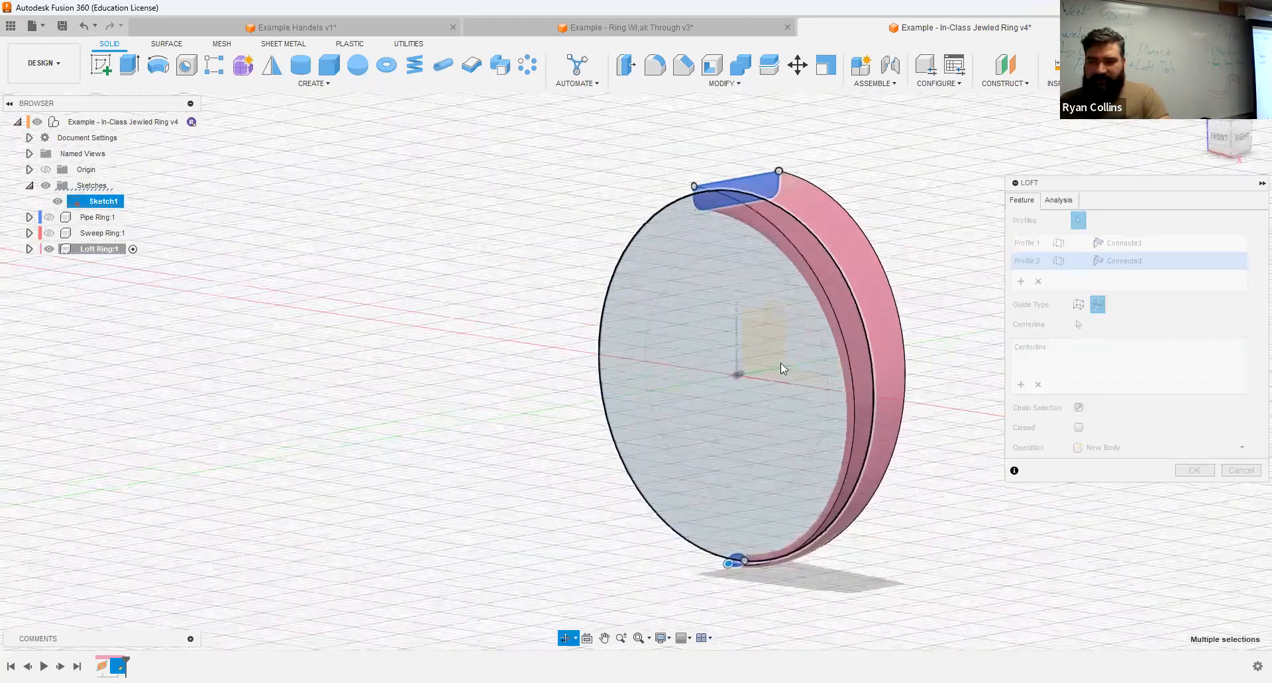
left_click(875, 377)
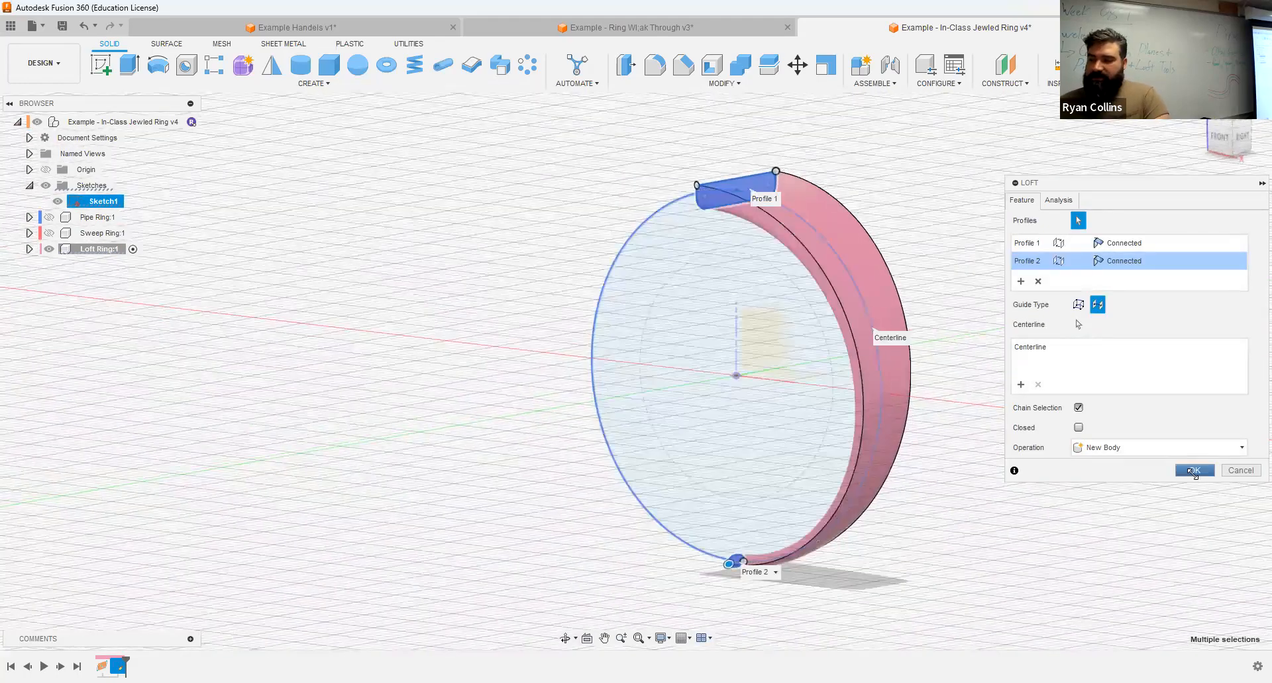
left_click(1192, 472)
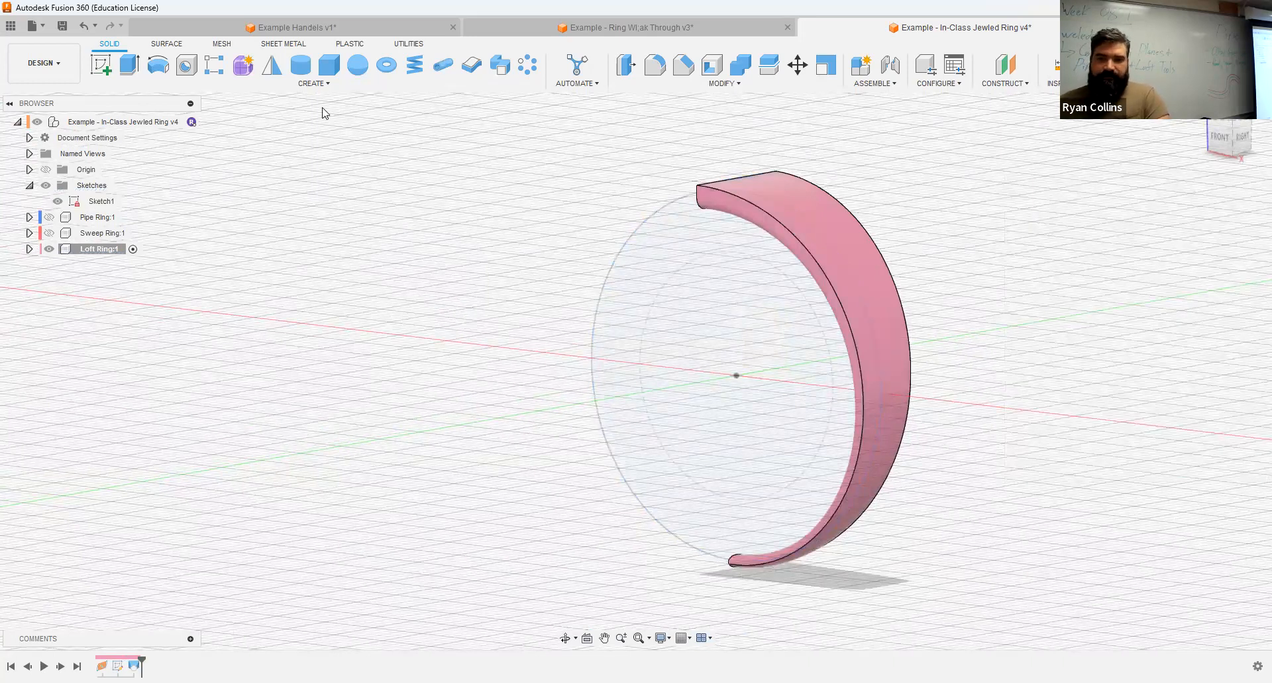
Step: Mirror the lofted half-ring body across the vertical origin plane through the ring's center, using the Join operation
left_click(274, 66)
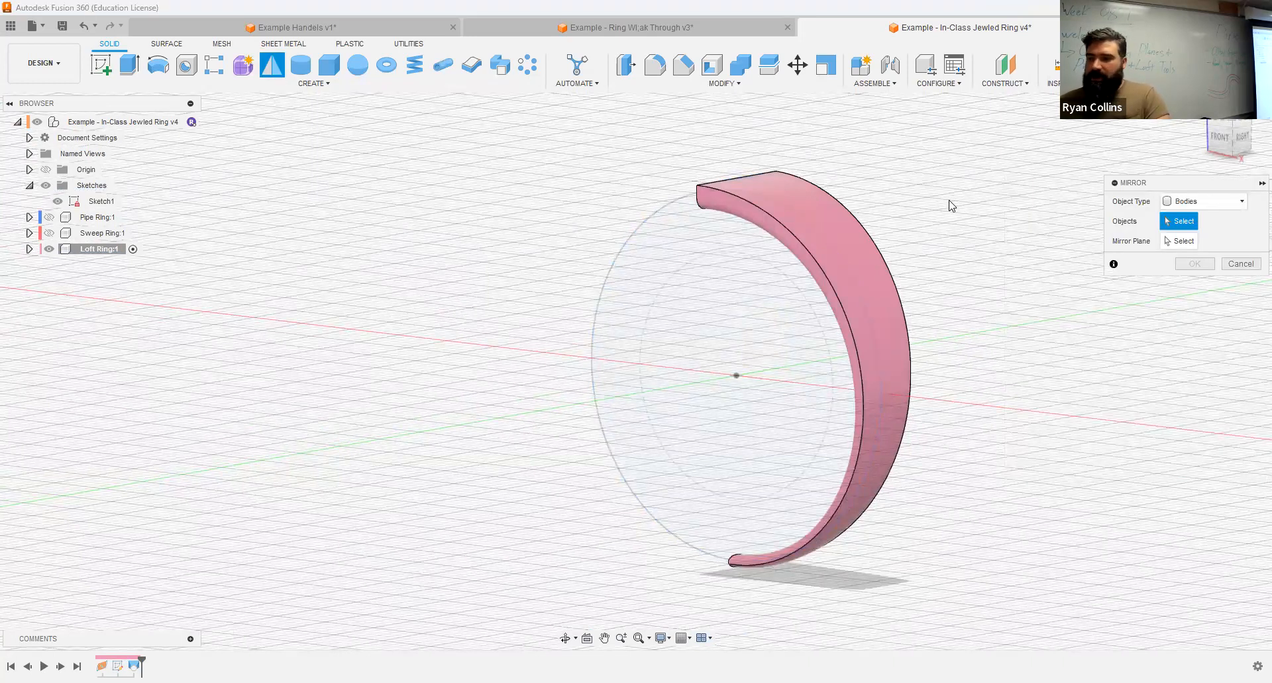
left_click(812, 209)
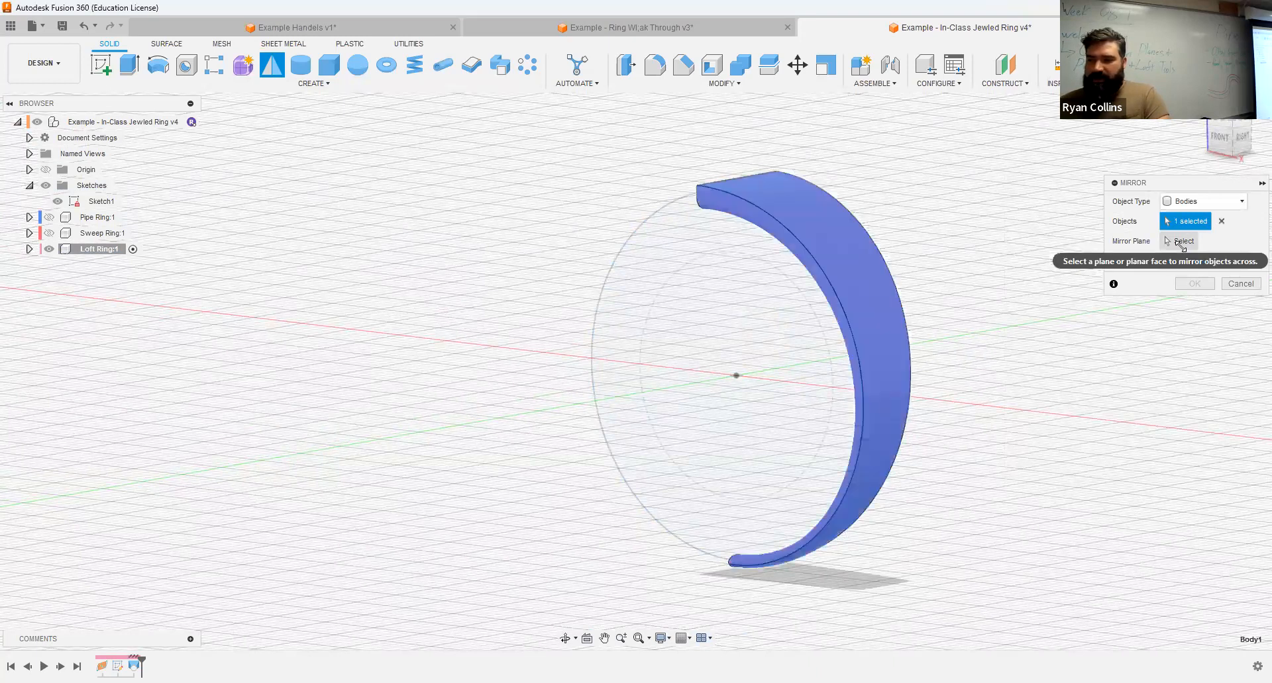
left_click(1182, 242)
middle_click_drag(851, 320, 678, 332, "shift")
left_click(679, 332)
middle_click_drag(895, 347, 829, 340, "shift")
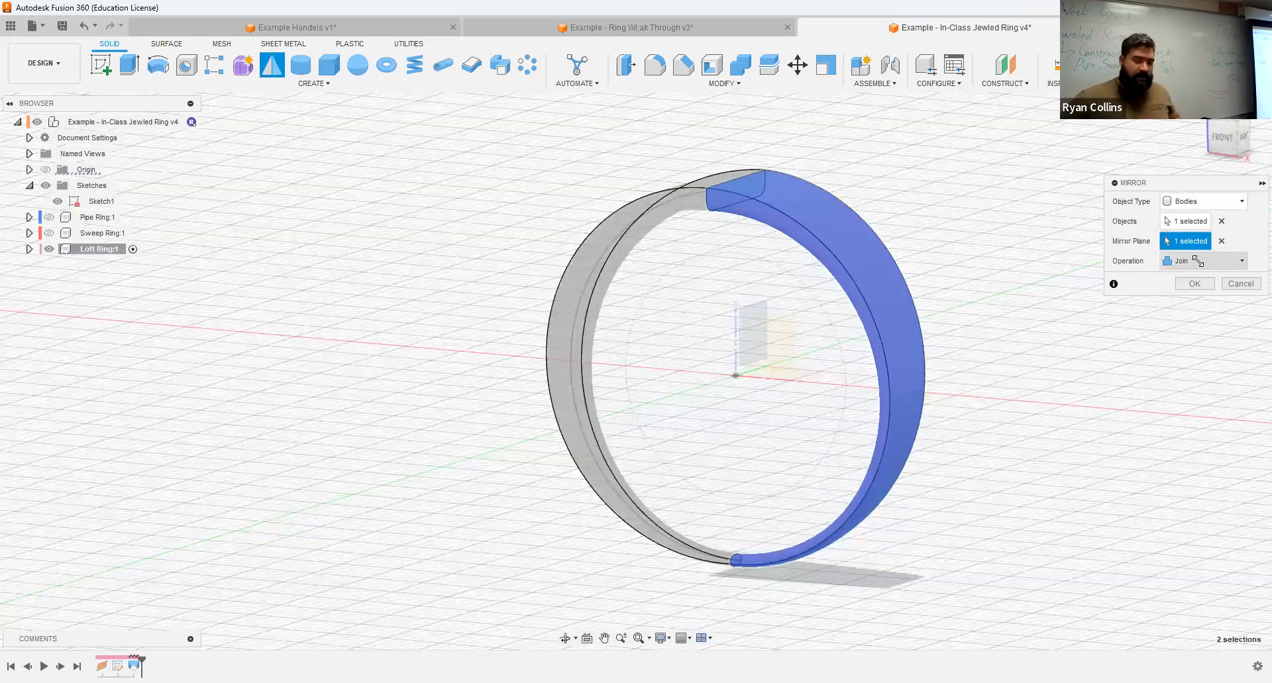
left_click(1196, 283)
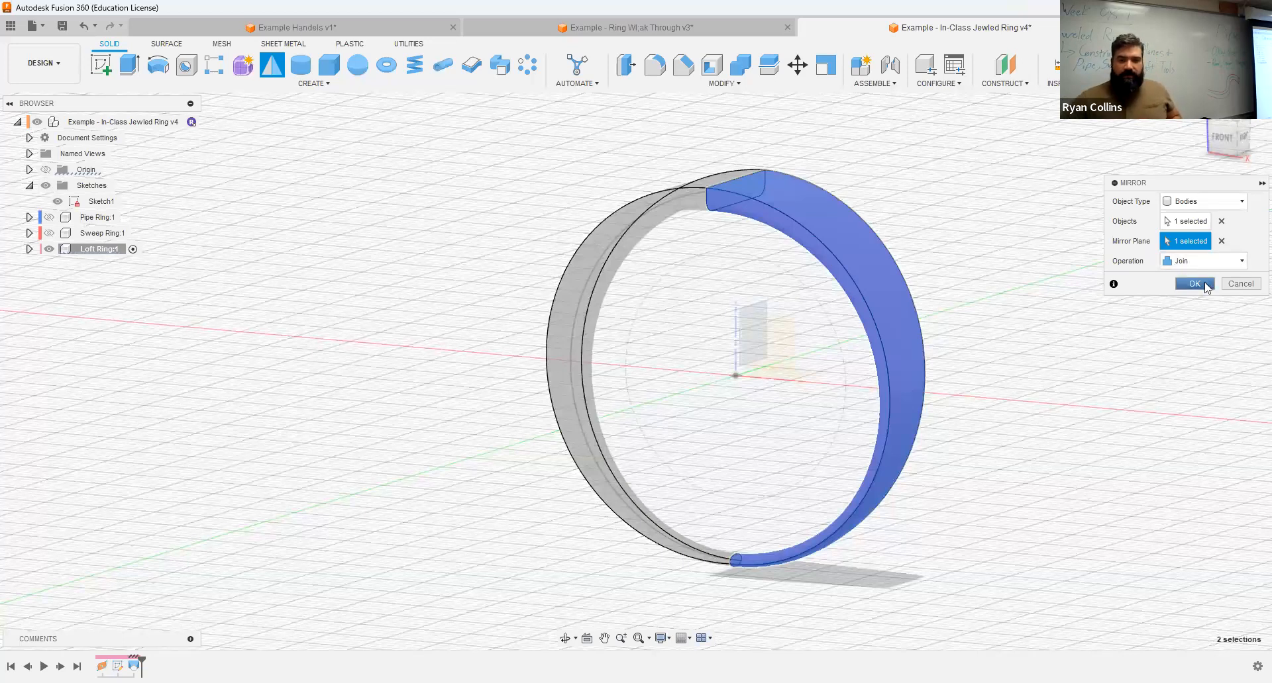
Step: Inspect the bodies contained in the Loft Ring component
left_click(29, 250)
left_click(42, 281)
left_click(110, 297)
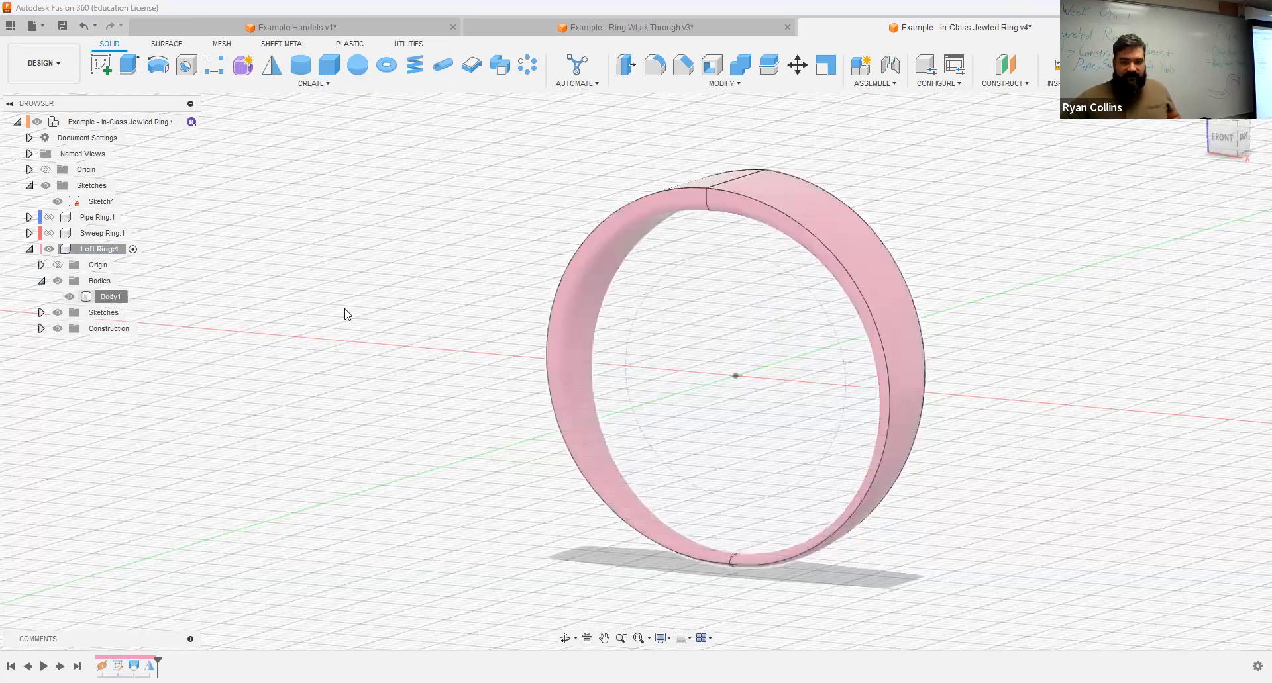
left_click(345, 311)
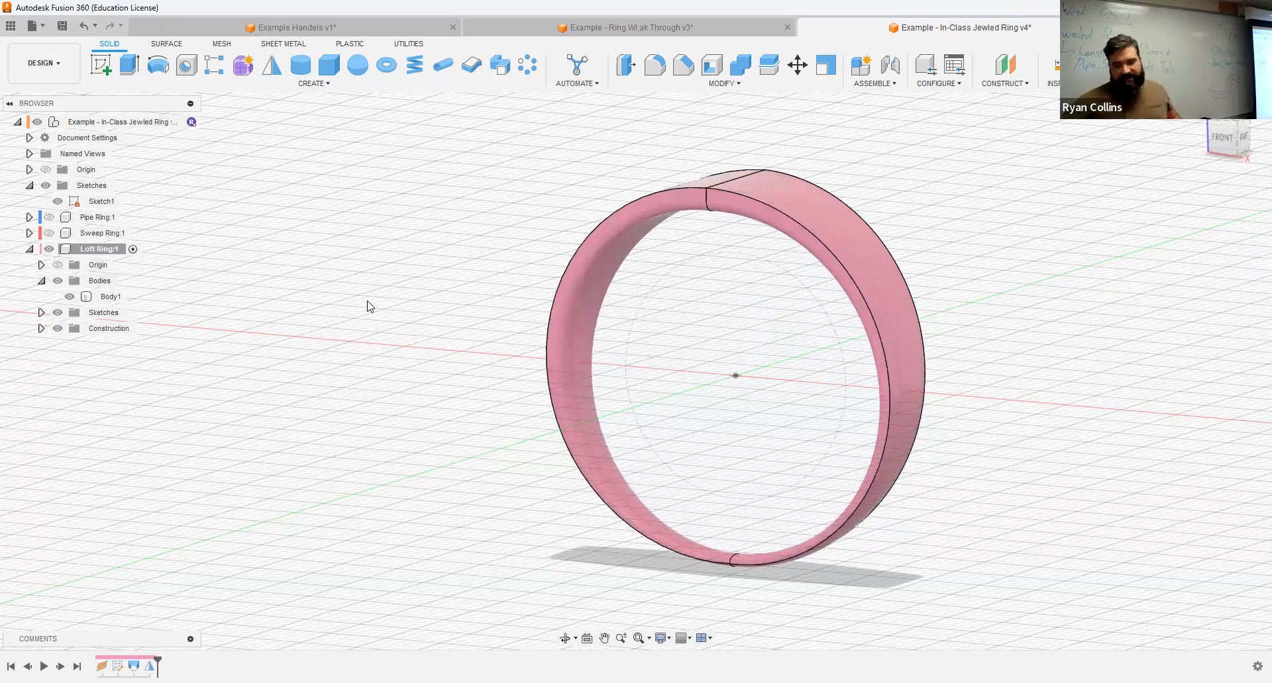
Step: Save the design with the version description "Loft Ring"
key("ctrl+s")
type("Loft Ring")
key("Return")
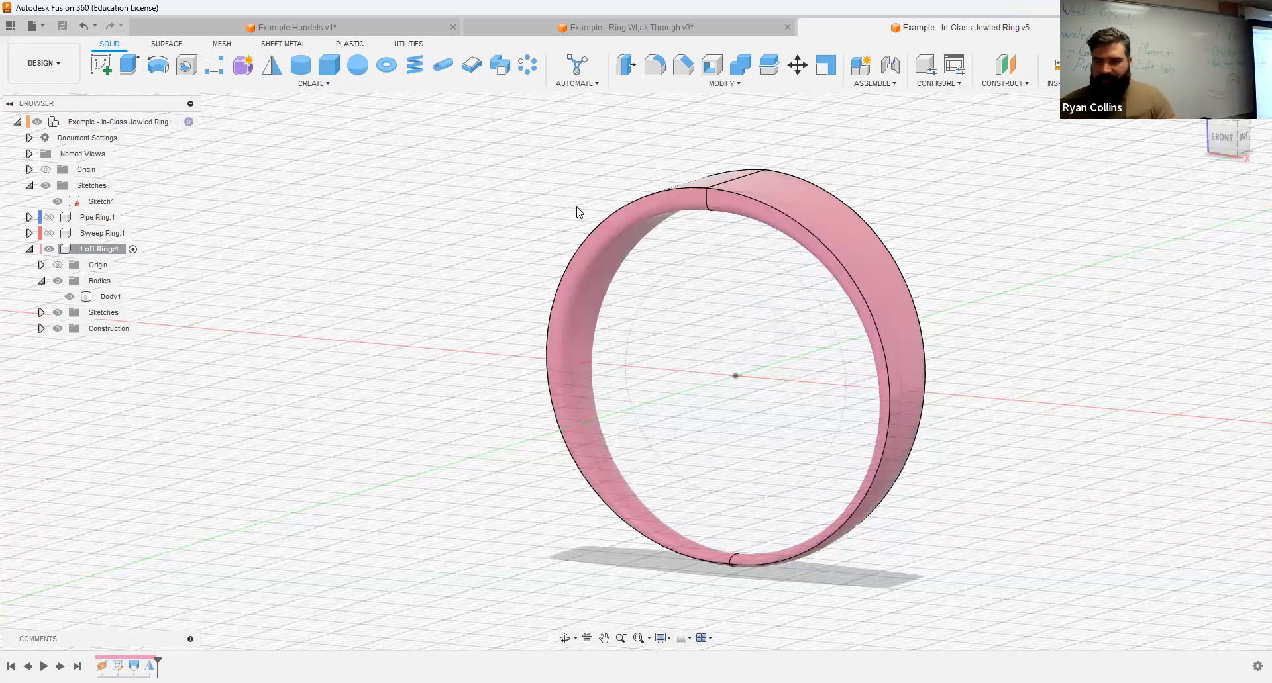
Step: Examine the surfaces and the upper seam of the mirrored loft ring up close
scroll(703, 221, "up", 5)
middle_click_drag(679, 237, 472, 221, "shift")
middle_click_drag(473, 222, 745, 358)
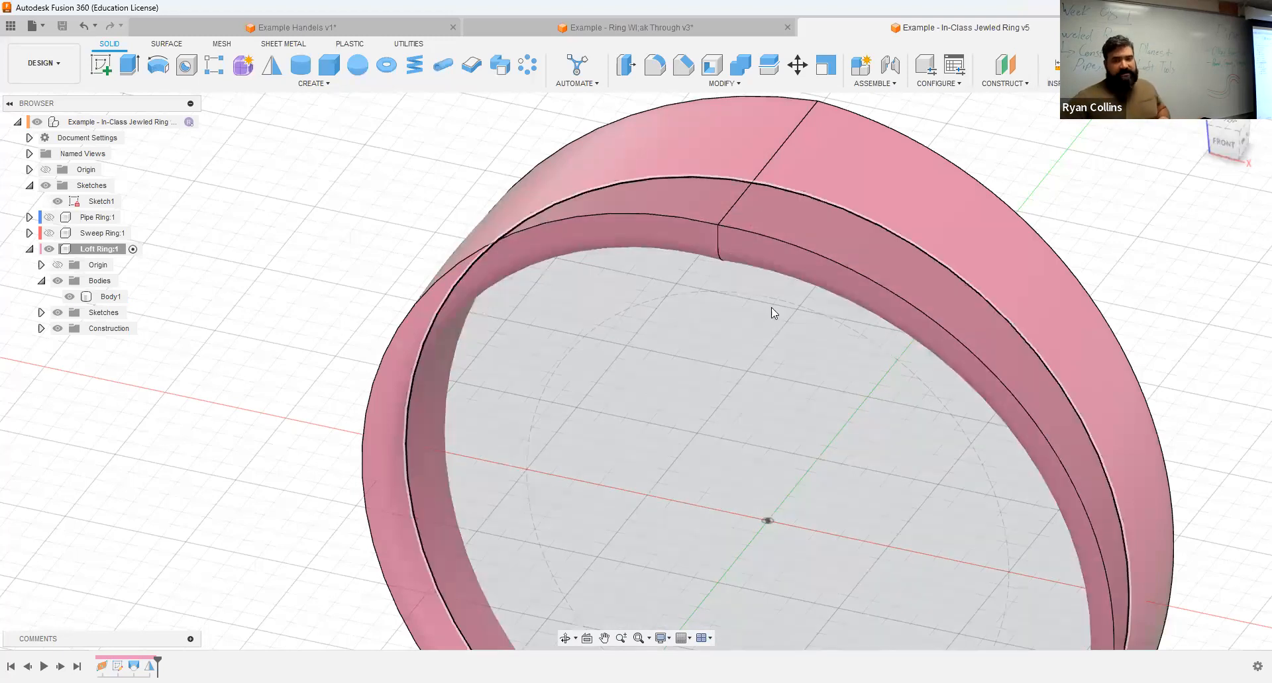
left_click(771, 307)
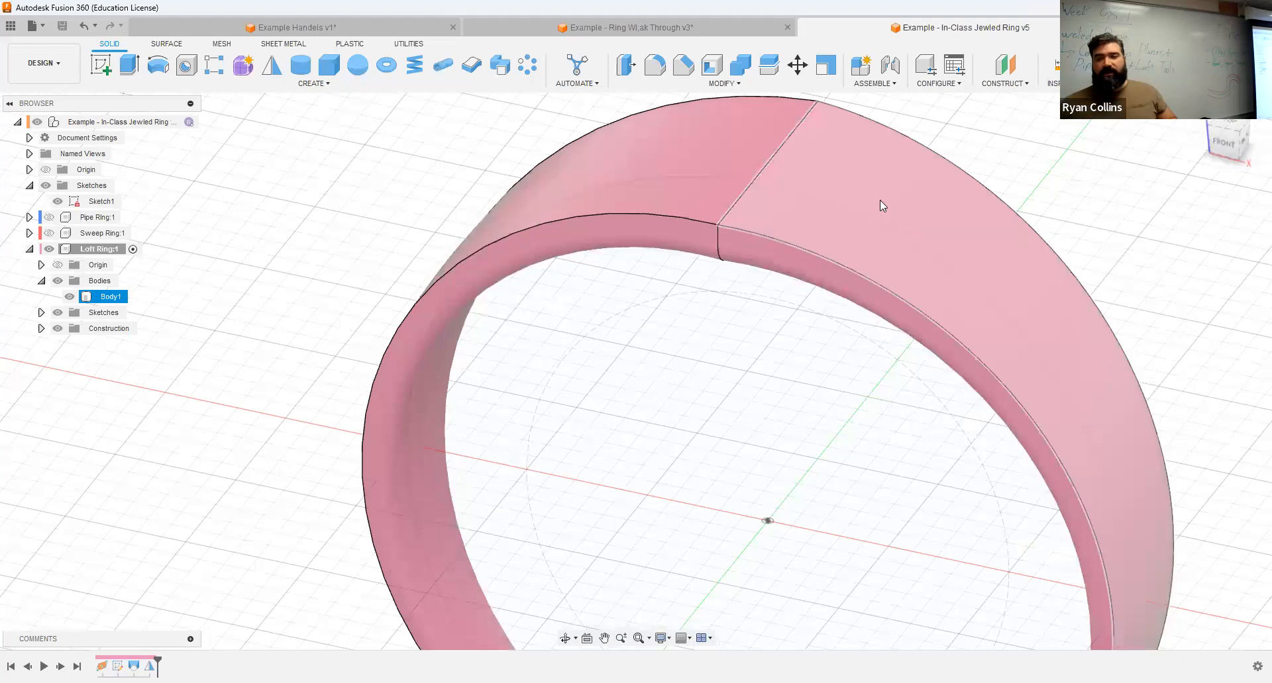
left_click(707, 274)
scroll(707, 275, "down", 4)
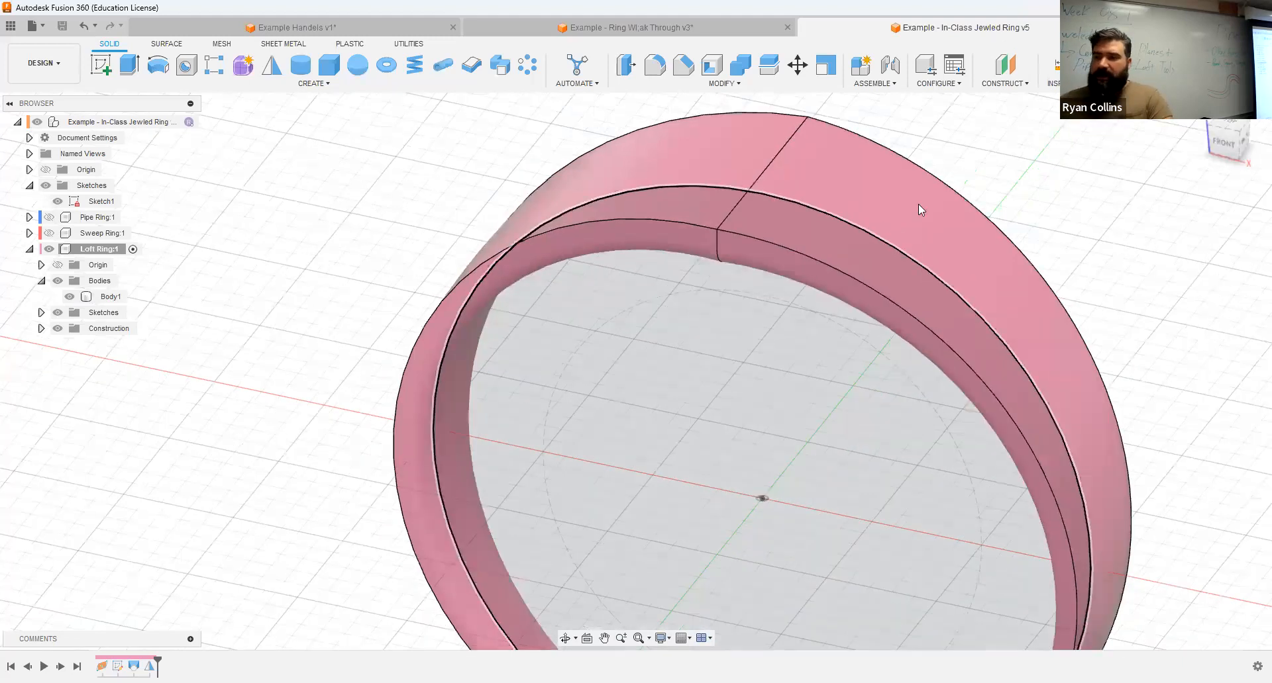
left_click(647, 198)
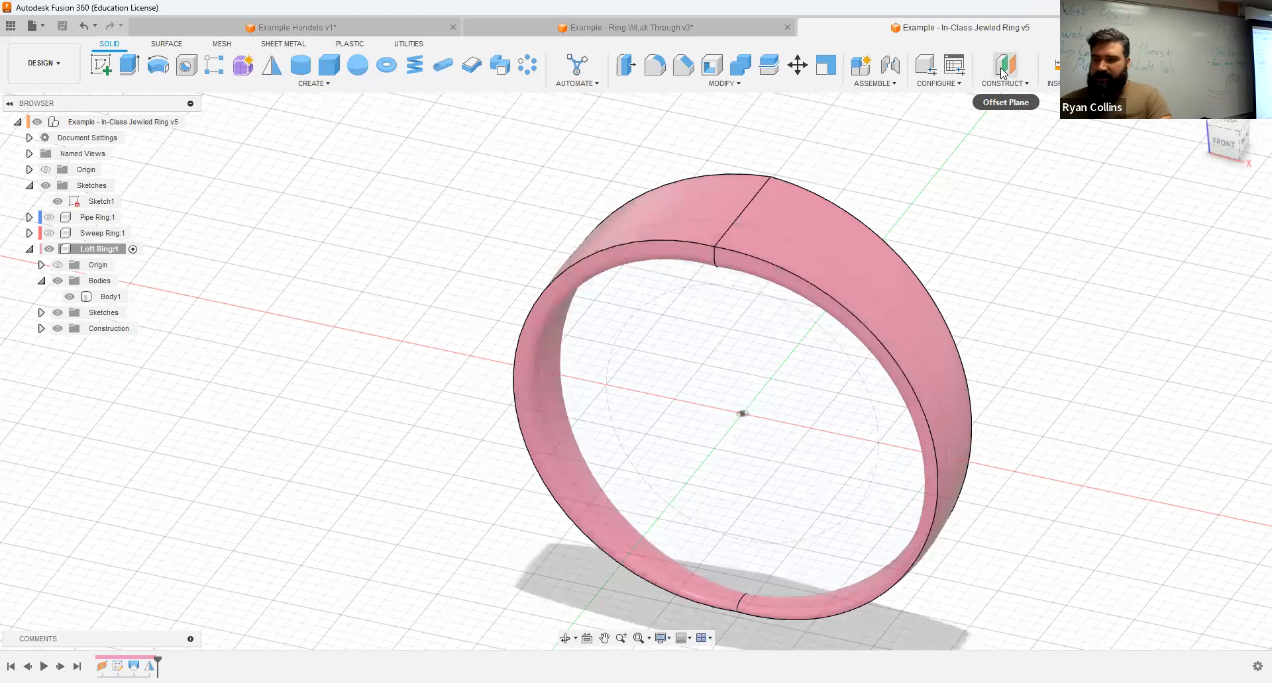
Step: Create a construction plane offset from the horizontal XY origin plane up to the top of the ring
left_click(748, 195)
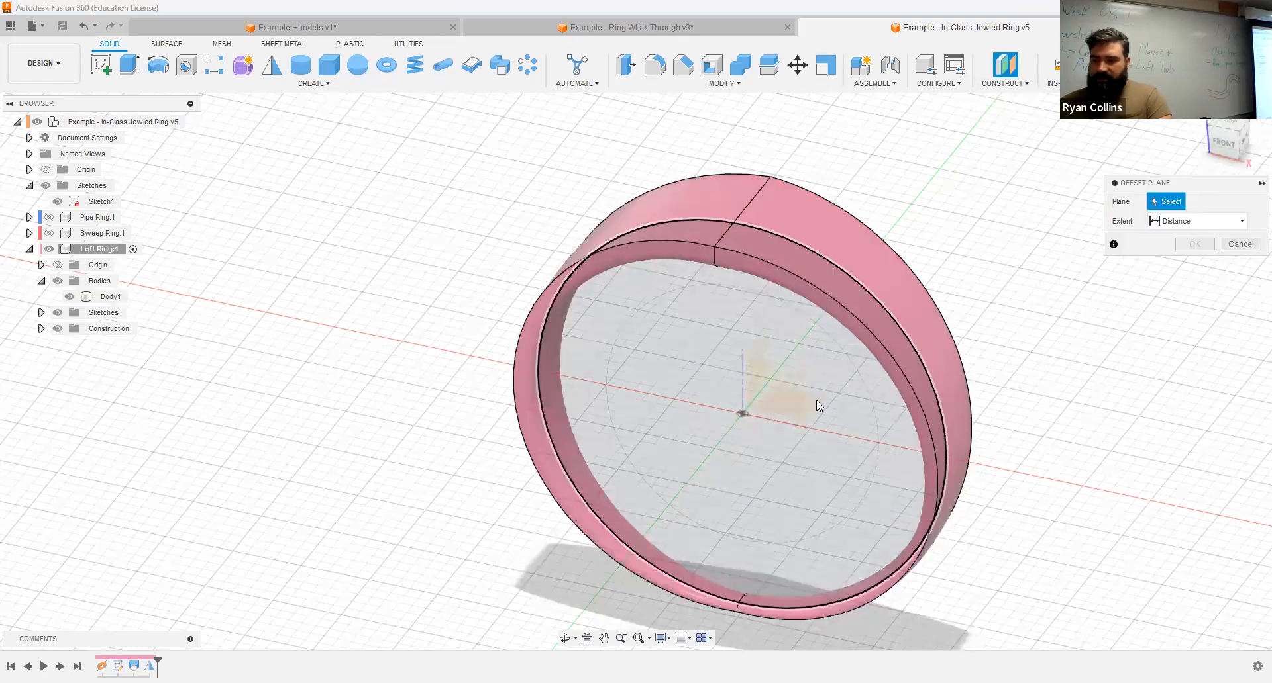
left_click(816, 402)
left_click(1212, 203)
middle_click_drag(1072, 299, 748, 475, "shift")
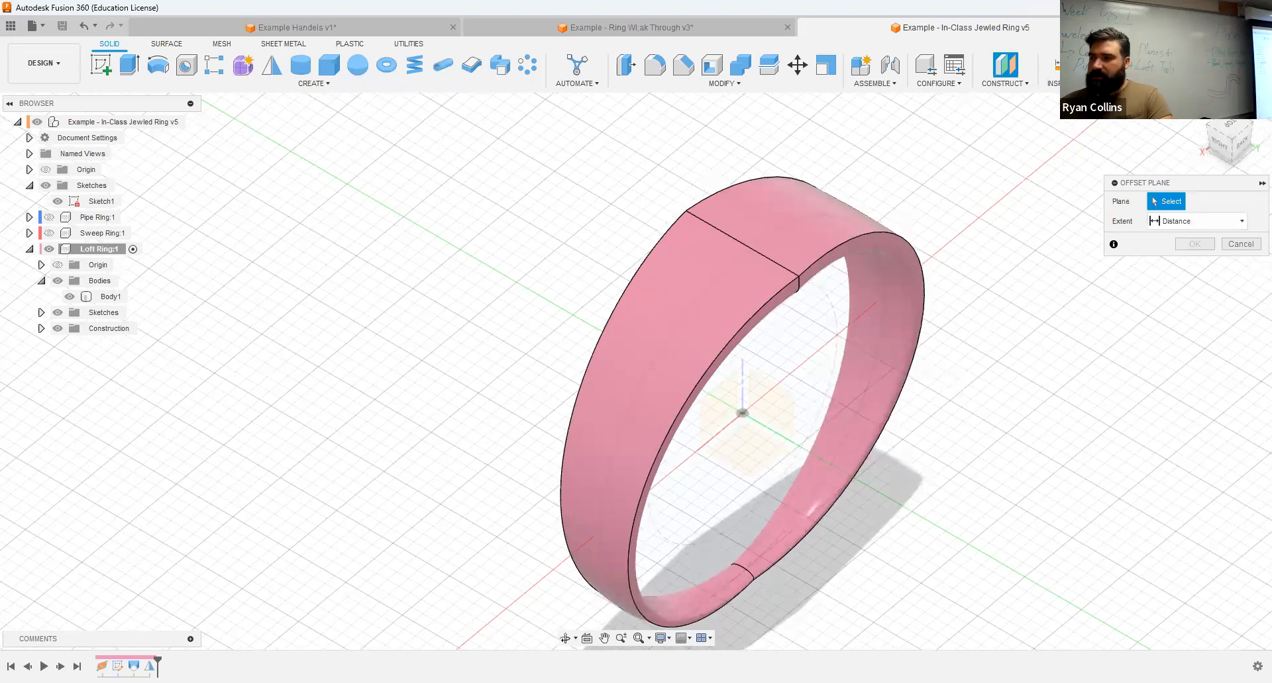
left_click(1243, 142)
left_click(689, 415)
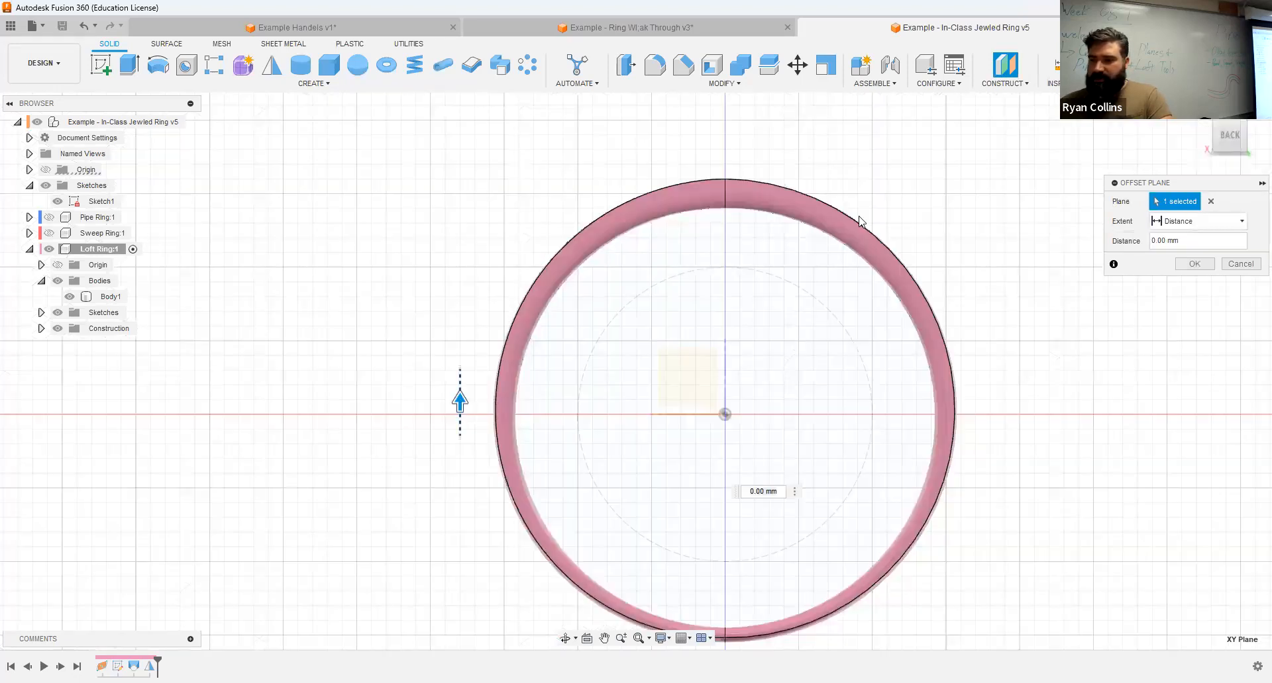
left_click_drag(859, 222, 861, 221)
left_click(1186, 267)
Step: On the new offset plane, sketch an ellipse of about 14 by 8 mm centered over the ring and finish the sketch
middle_click_drag(609, 309, 257, 129, "shift")
left_click(101, 64)
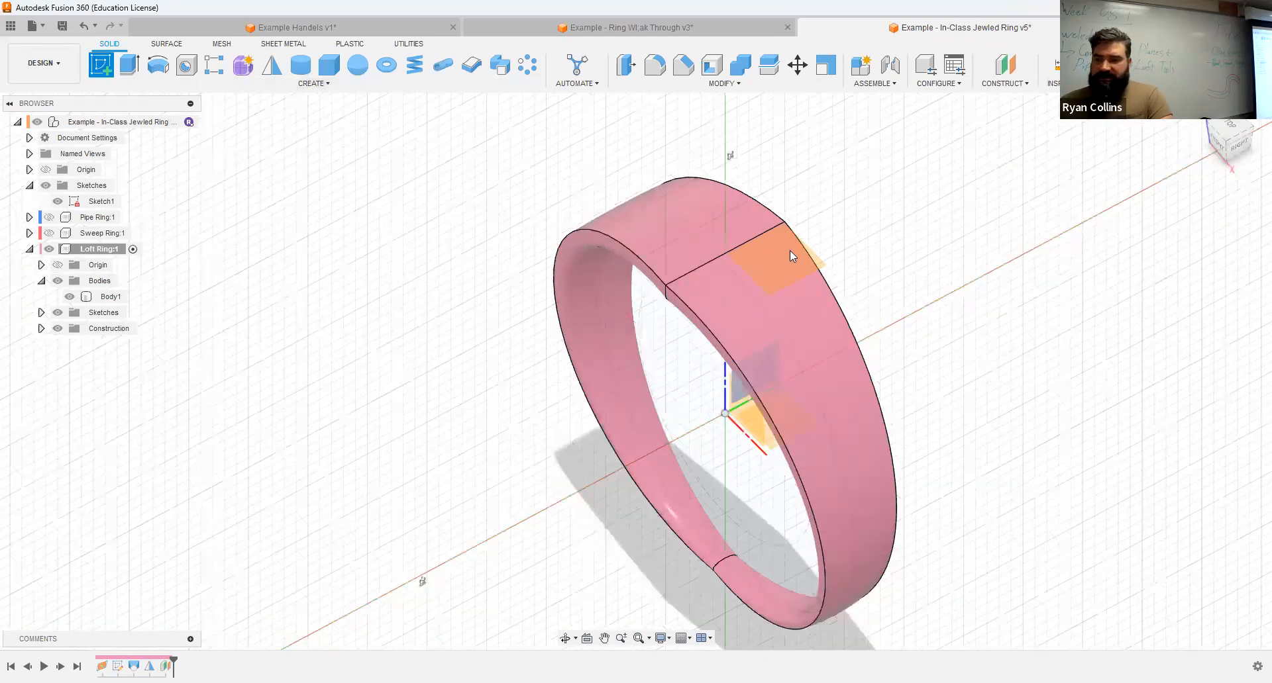
left_click(796, 239)
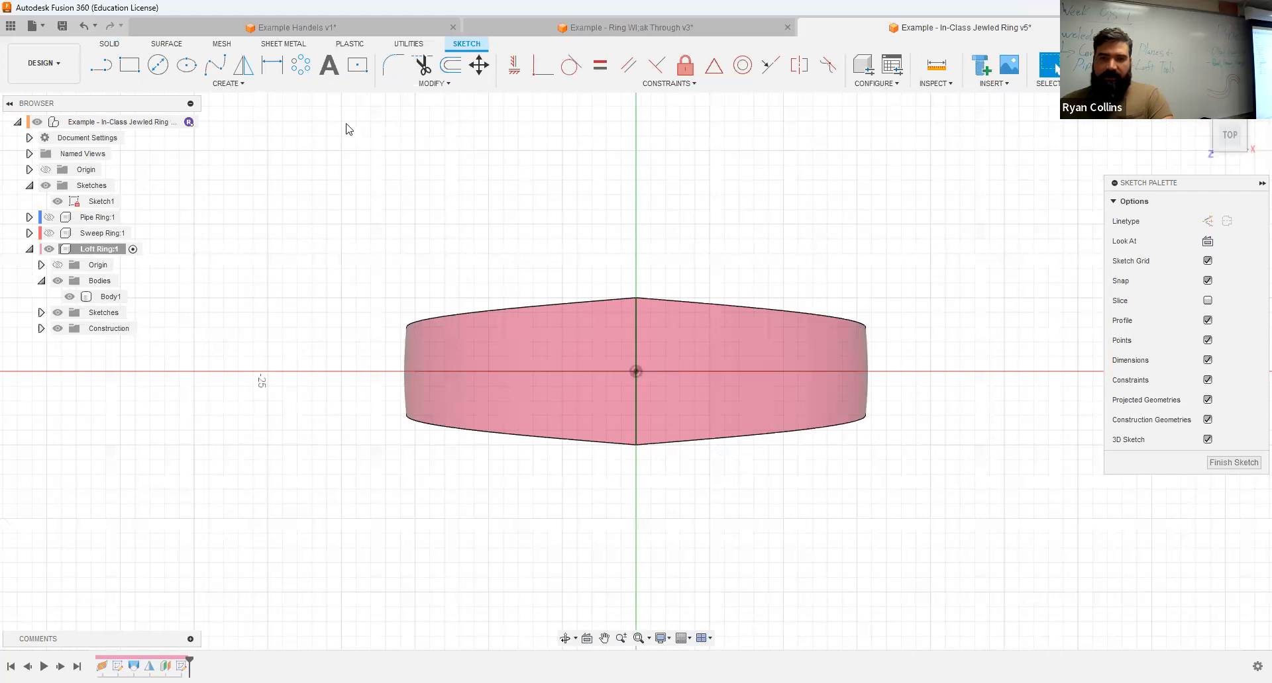
left_click(186, 66)
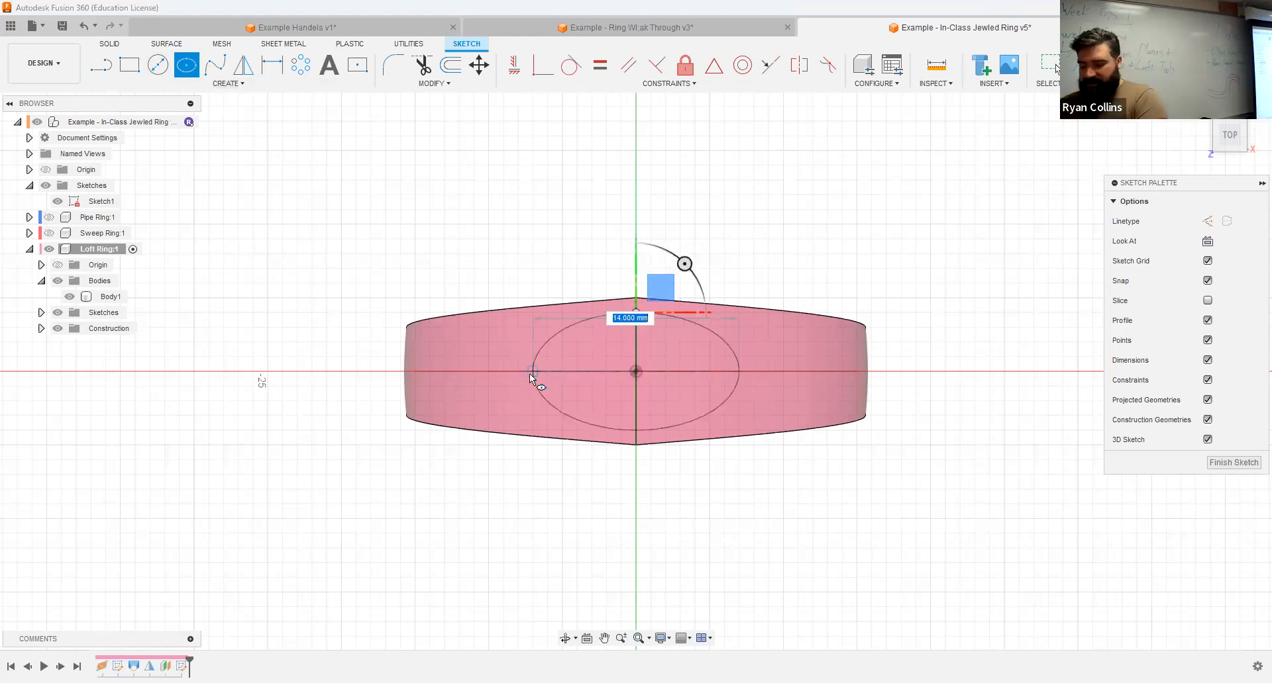
left_click(531, 374)
key("Escape")
middle_click_drag(882, 284, 881, 153, "shift")
left_click(1107, 65)
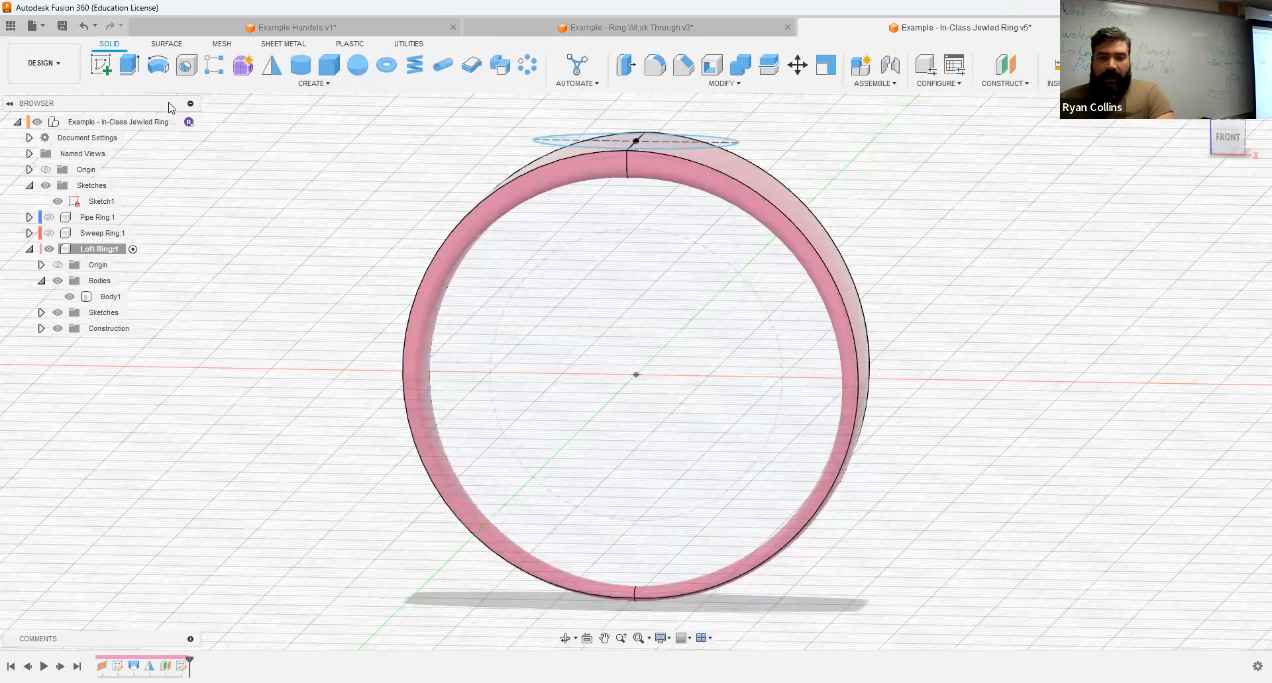
Step: Extrude the ellipse profile on two sides, 2 mm down into the ring and slightly upward, joined to the ring body
left_click(123, 66)
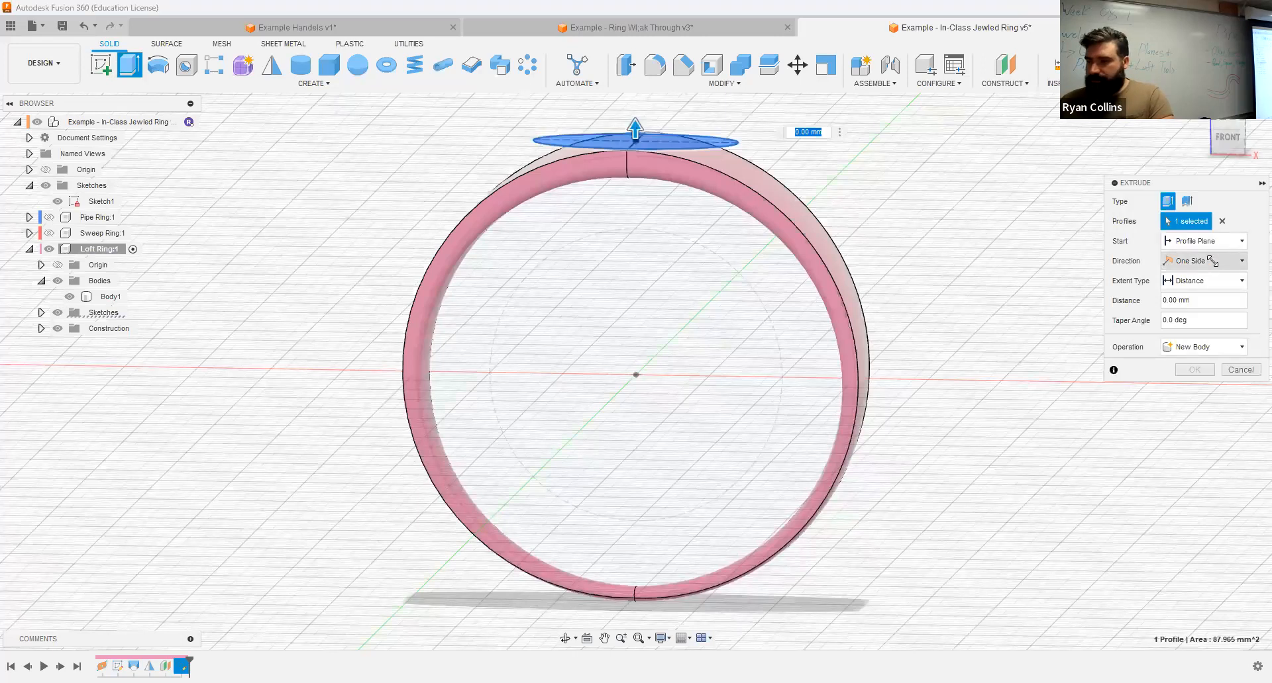
left_click(1236, 262)
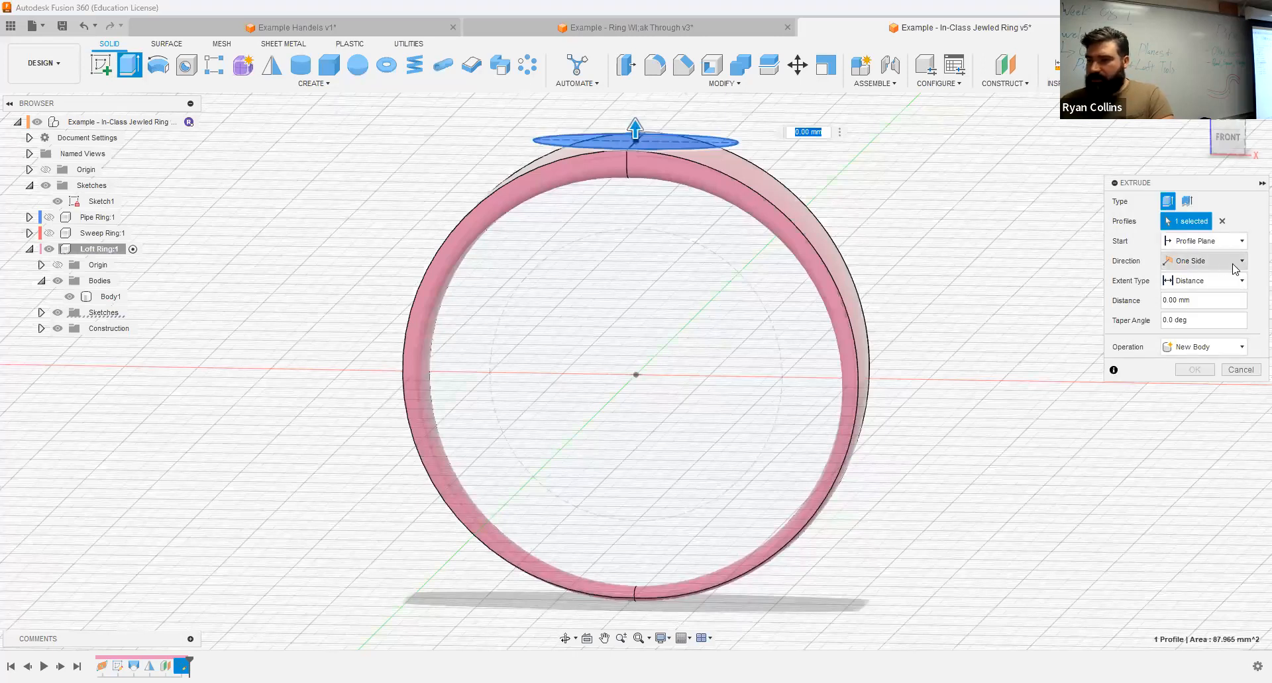
left_click(1201, 292)
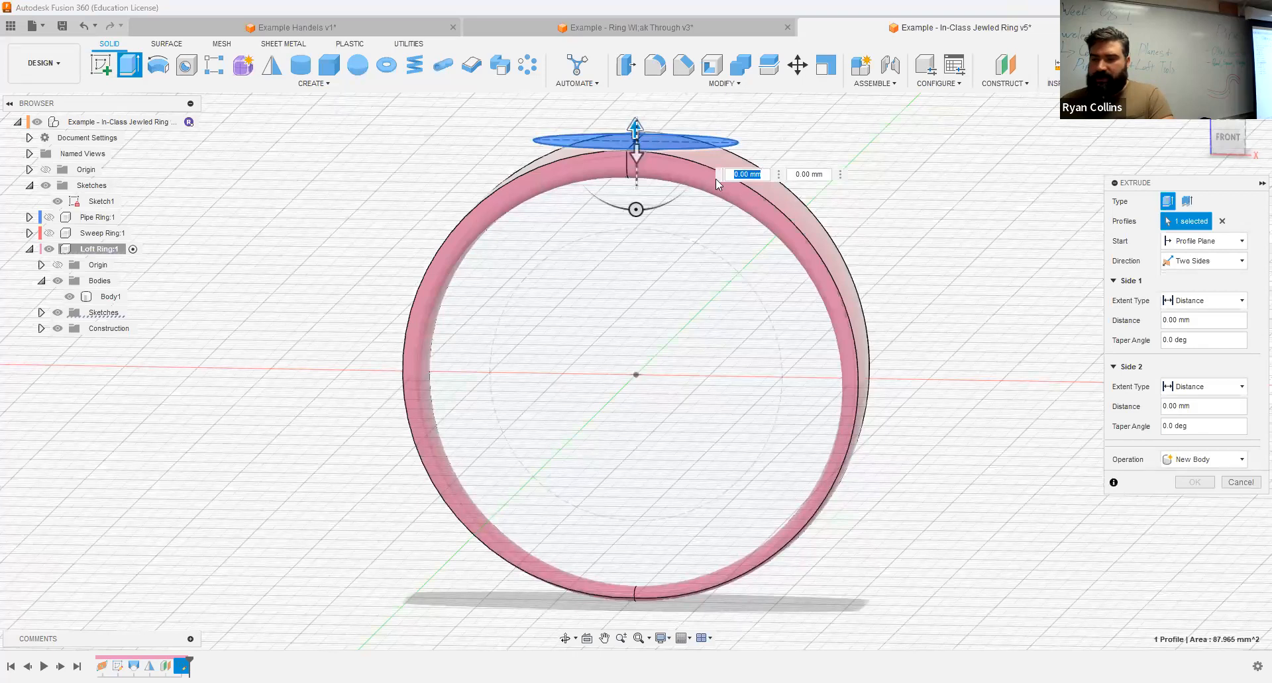
type("2")
left_click(1199, 460)
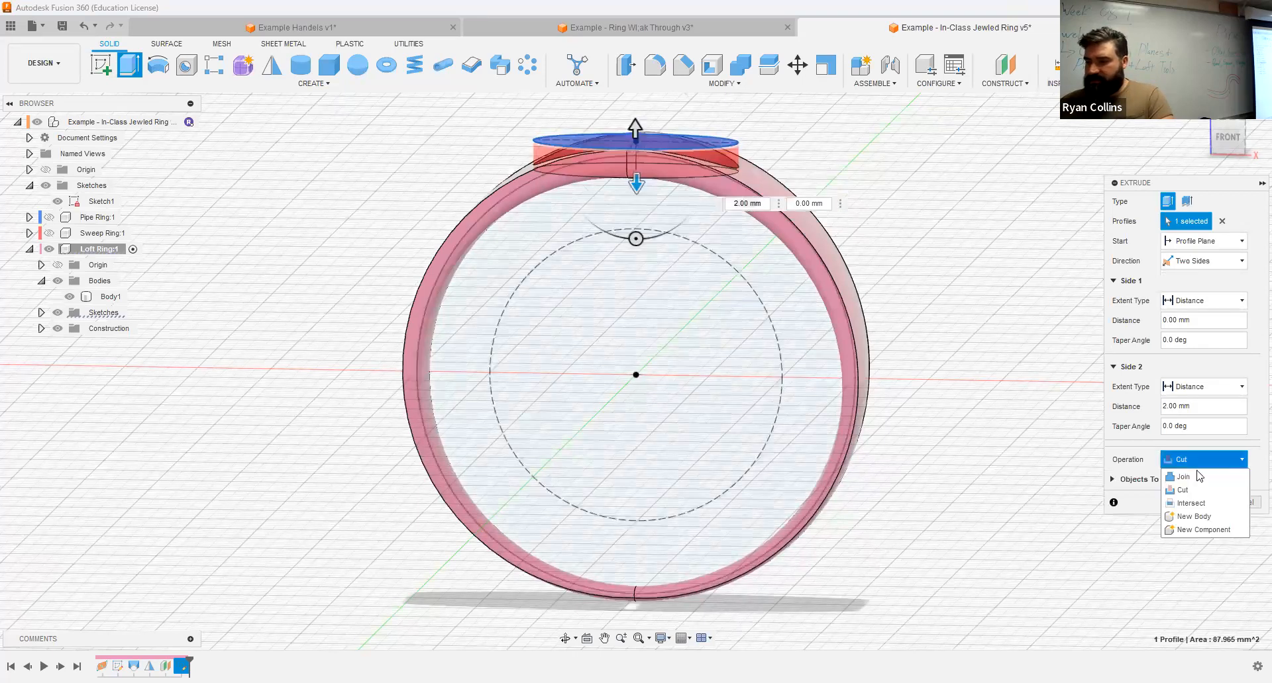
left_click(1197, 477)
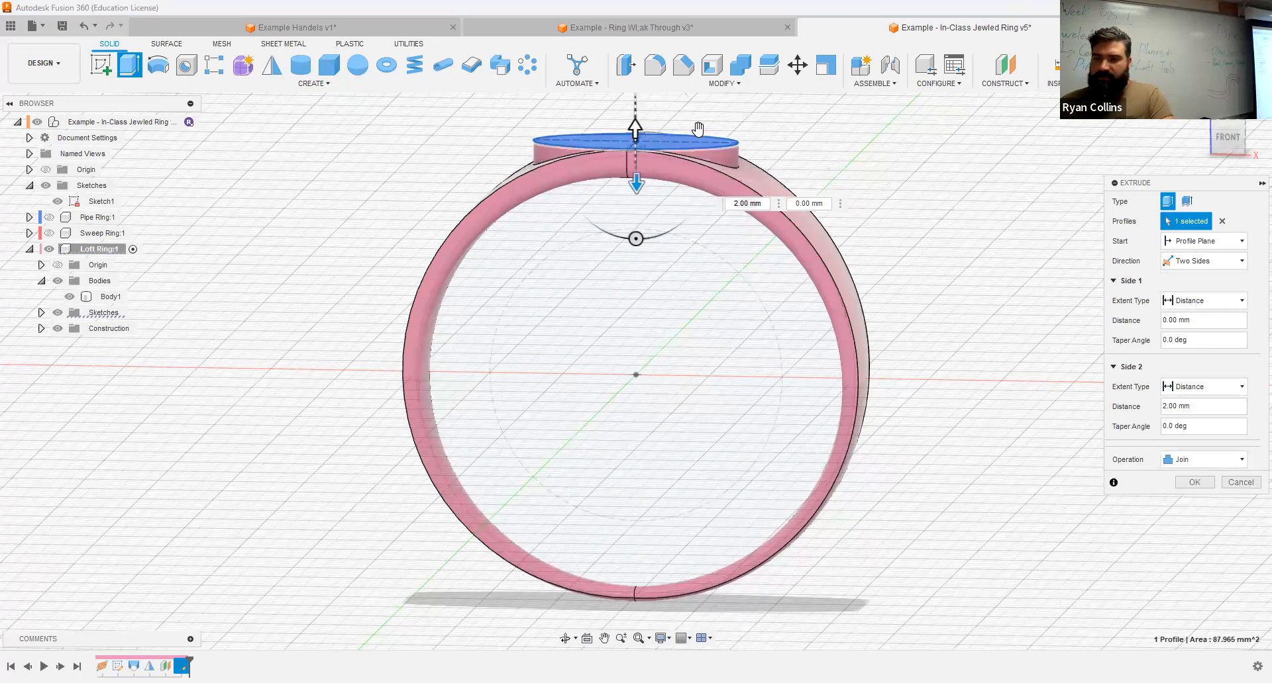
left_click_drag(634, 128, 635, 114)
middle_click_drag(923, 235, 908, 267, "shift")
key("Return")
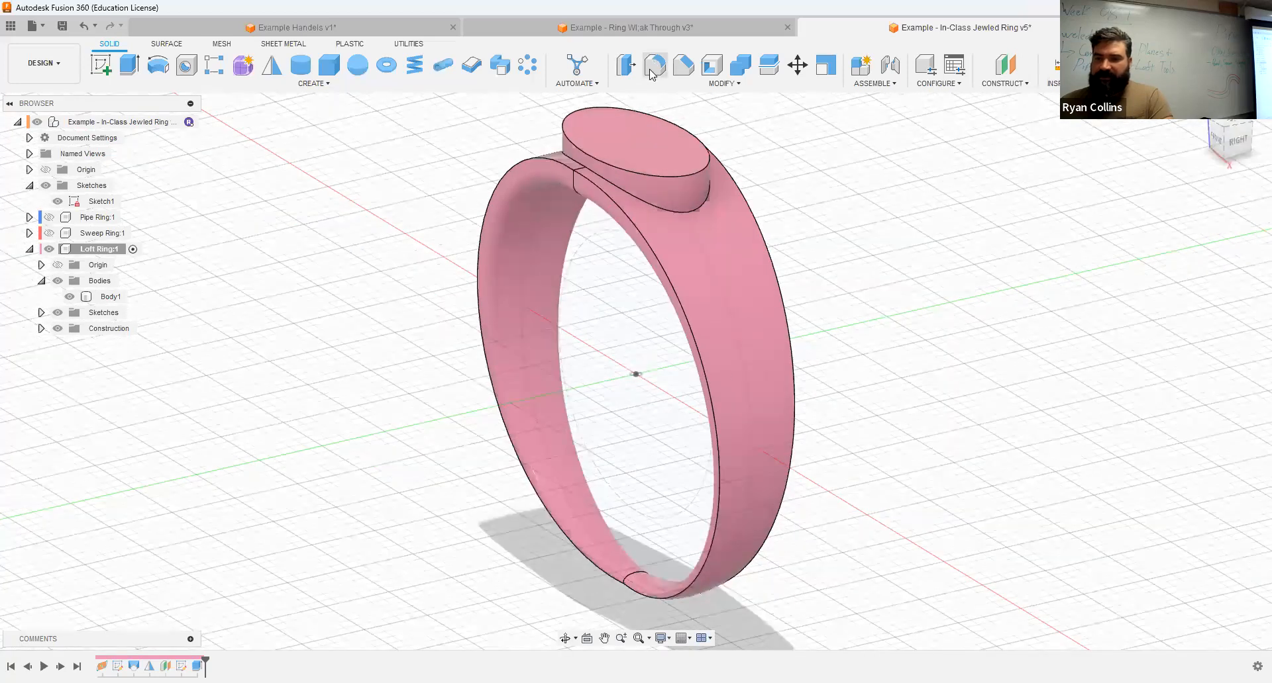
Step: Fillet the edges where the elliptical platform meets the ring with a 0.5 mm radius
left_click(652, 66)
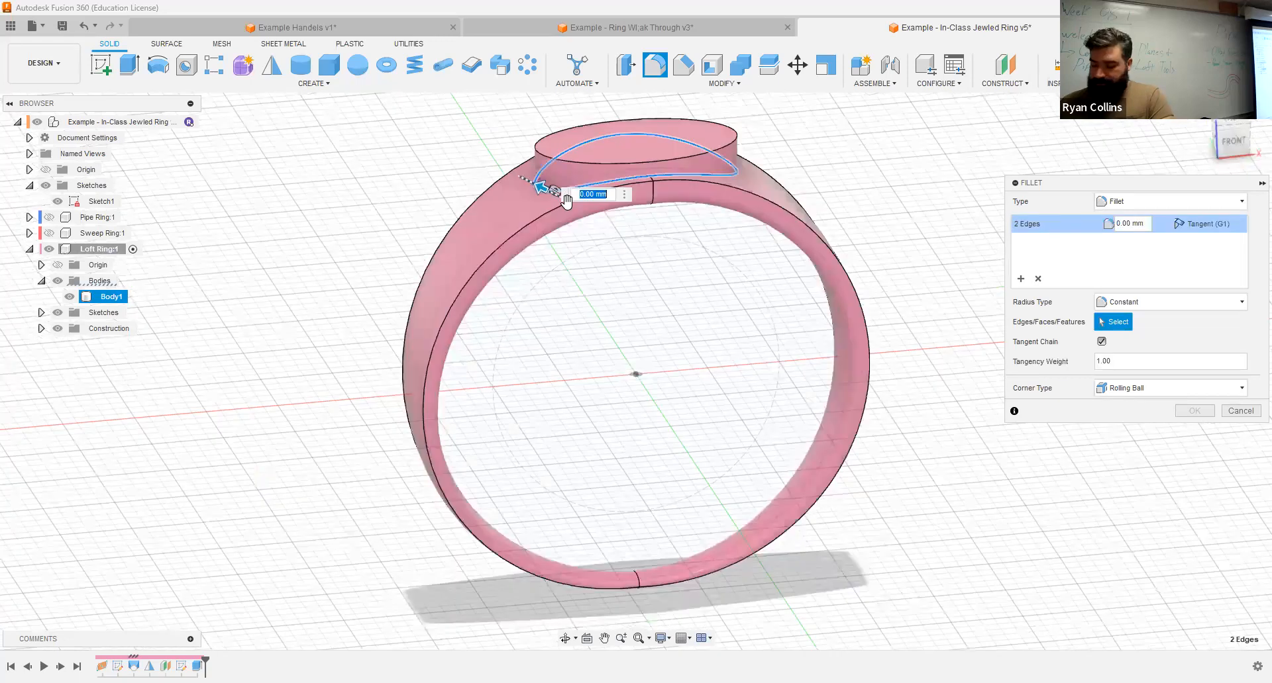
type("2")
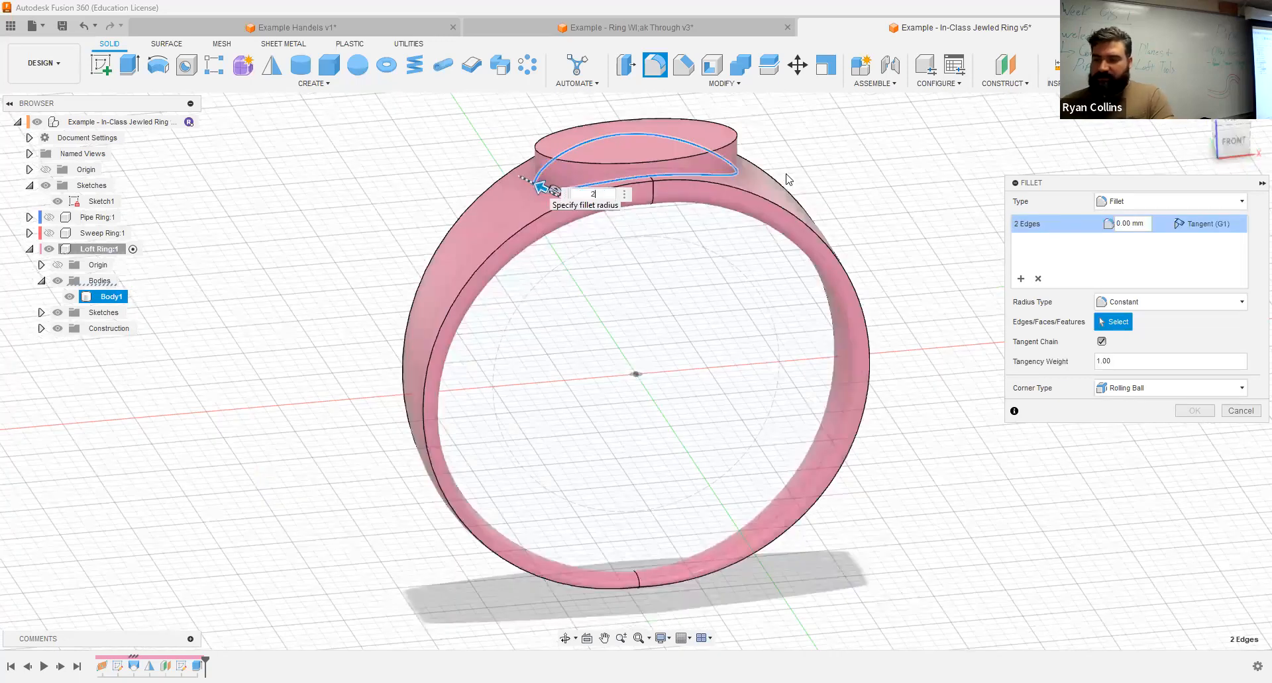
left_click(1143, 226)
type("1")
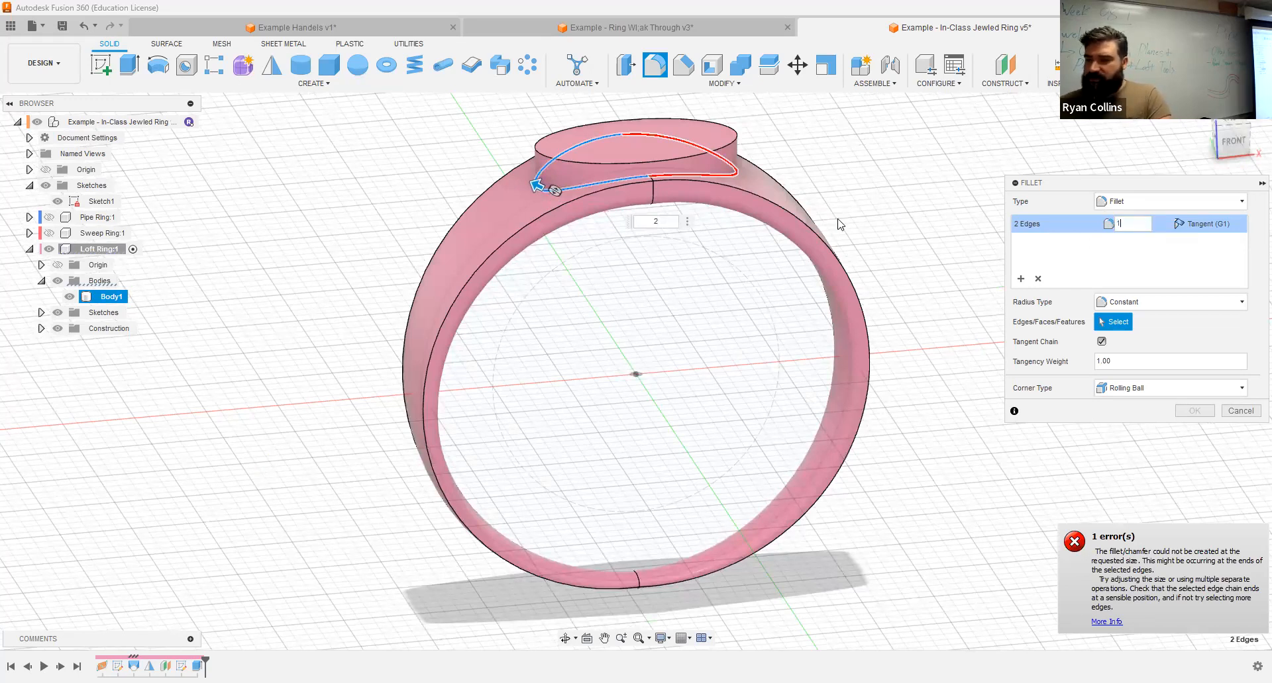
type(".5")
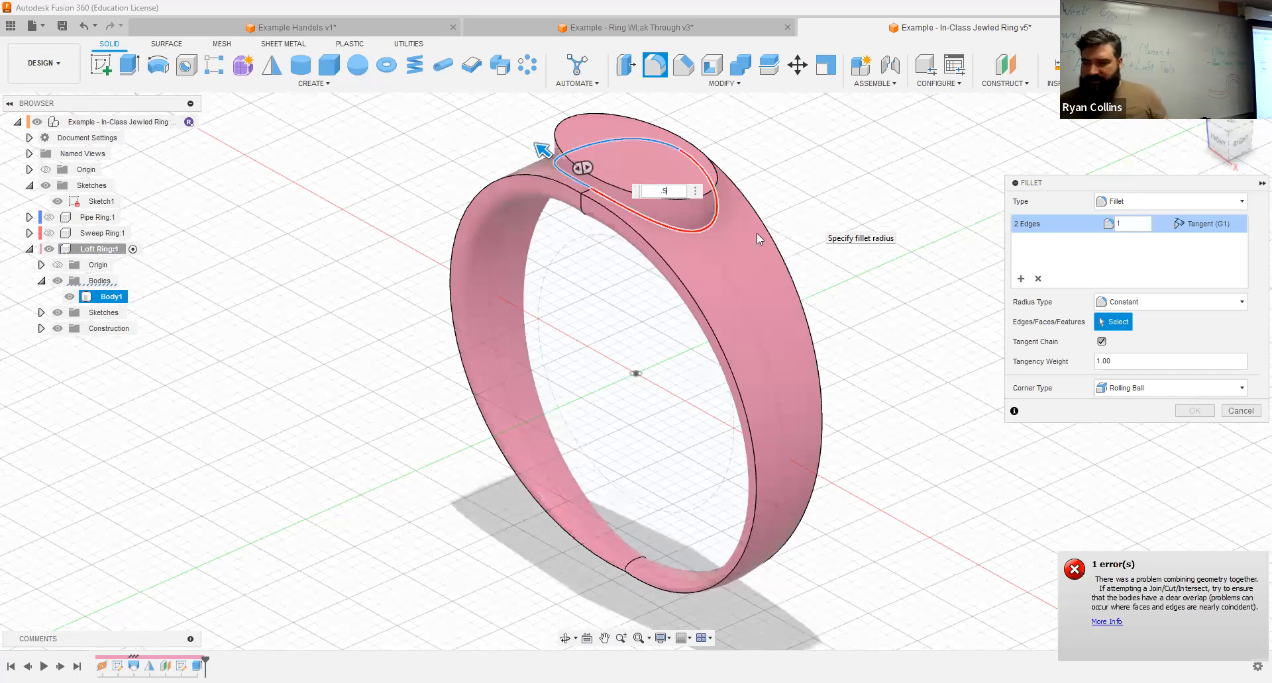
left_click(1189, 411)
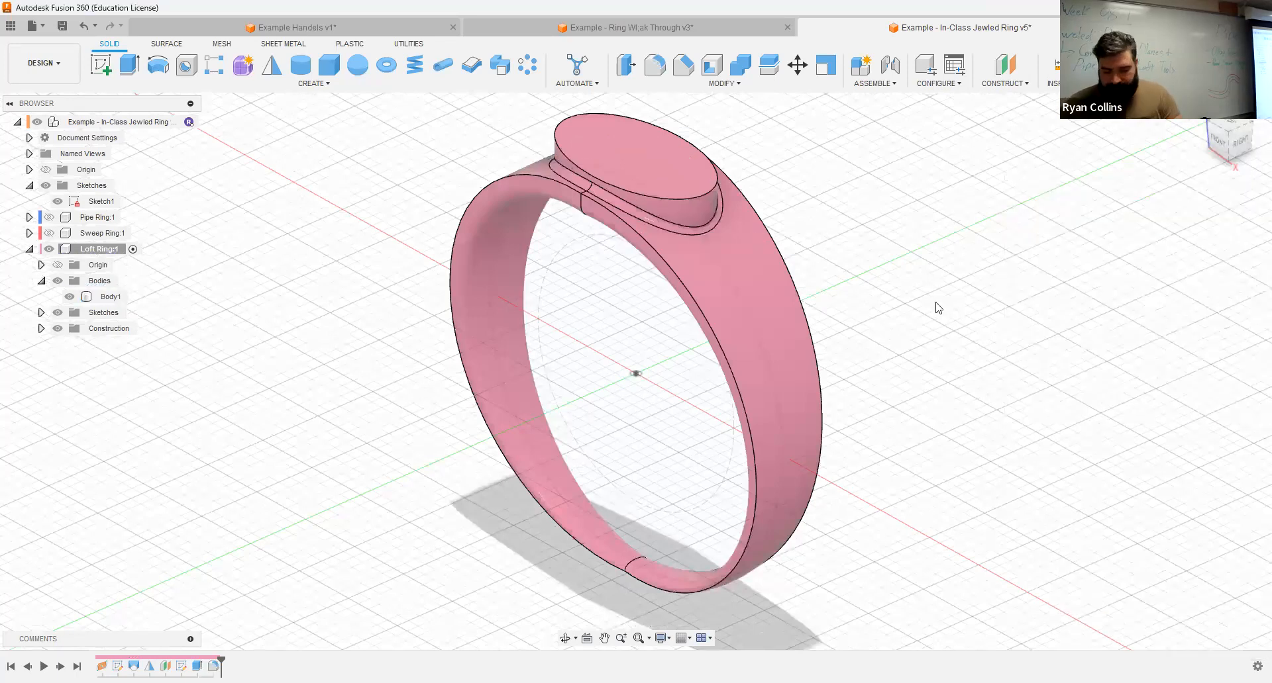
Step: Save the design with the version description "Adding a platfrom"
key("ctrl+s")
type("Adding a platfro")
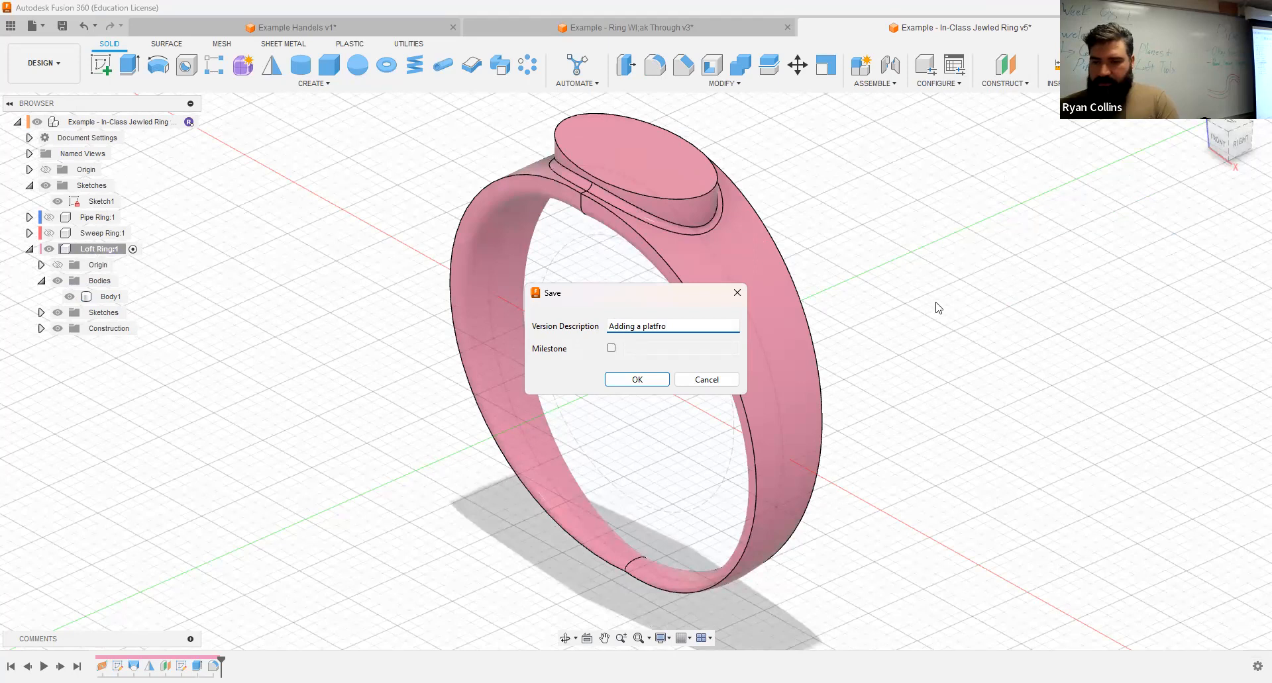
type("rom")
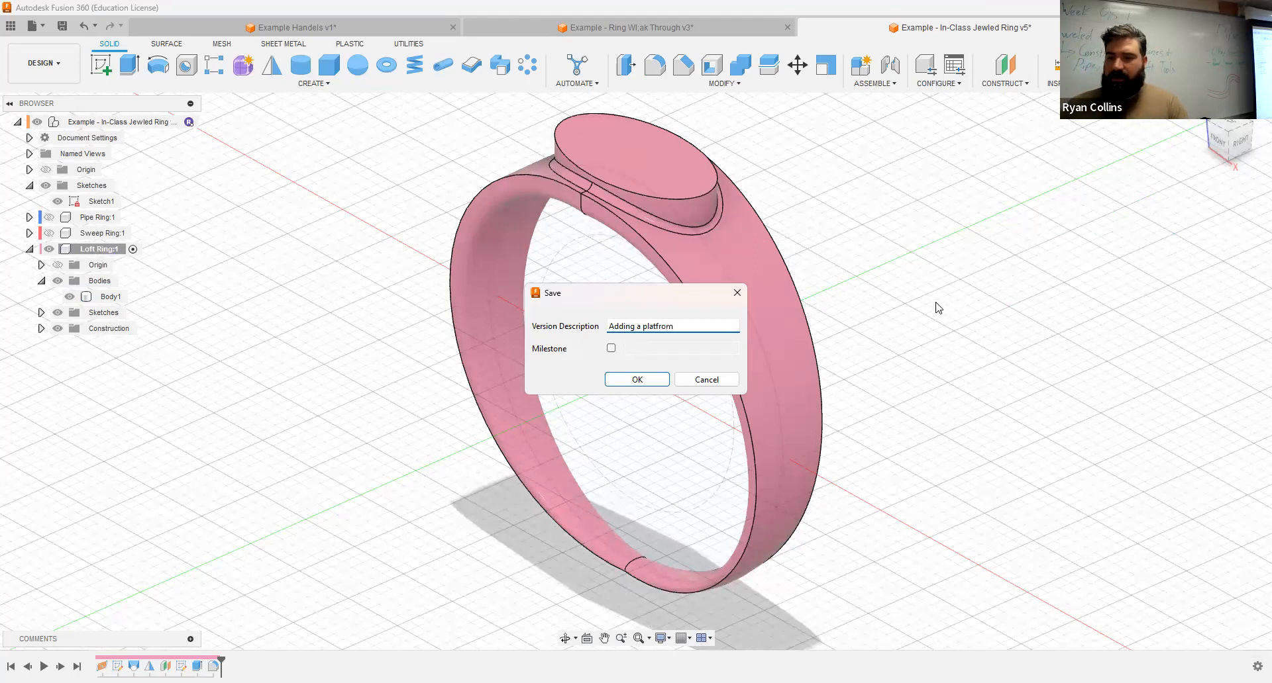
key("Return")
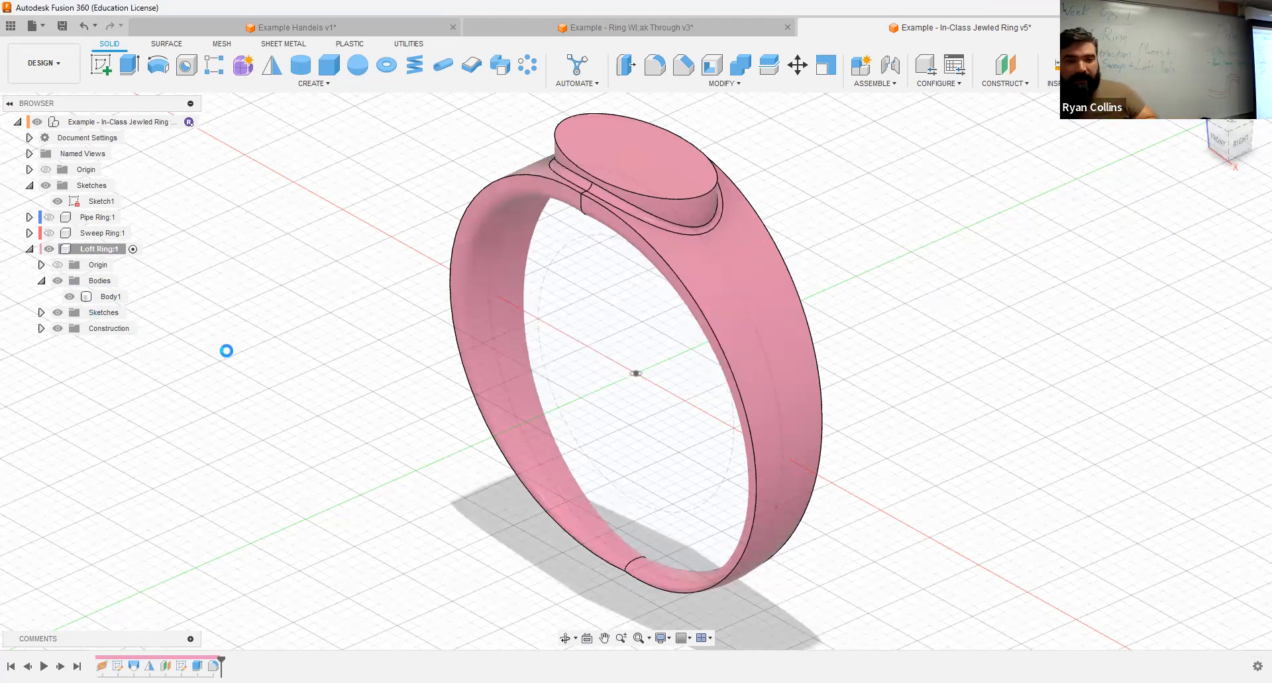
Step: Collapse the Loft Ring component and make the top-level design the active component
left_click(29, 249)
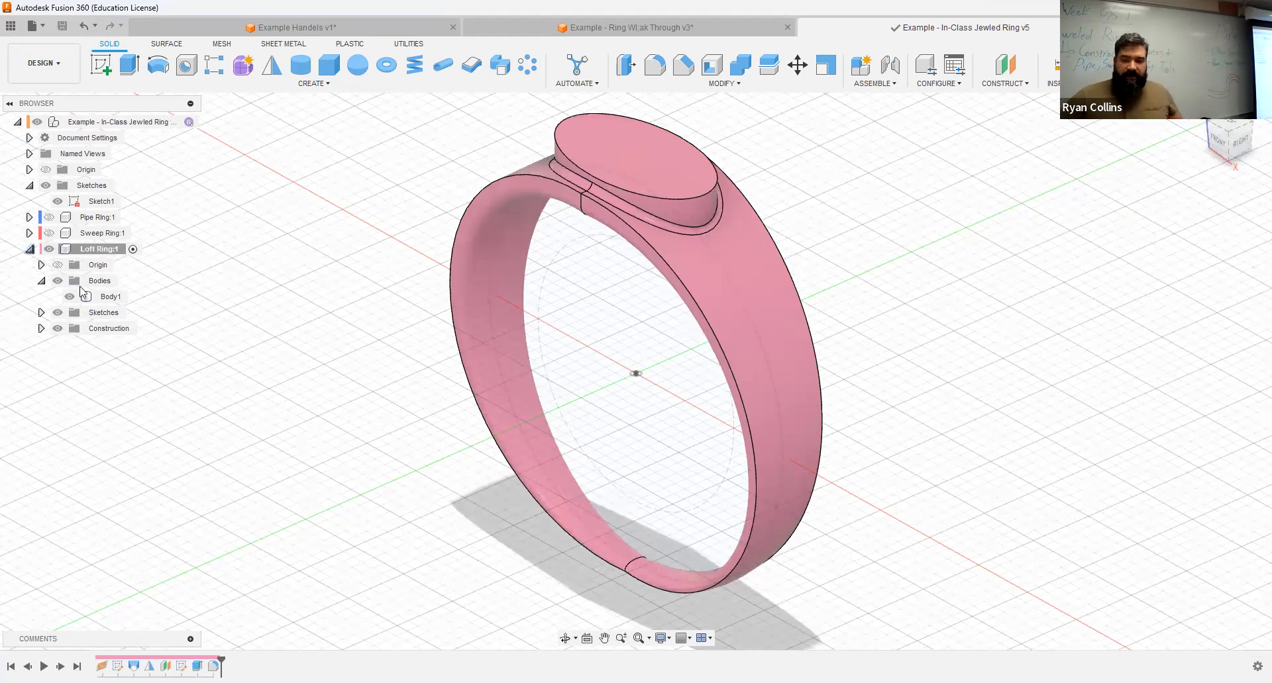
left_click(189, 122)
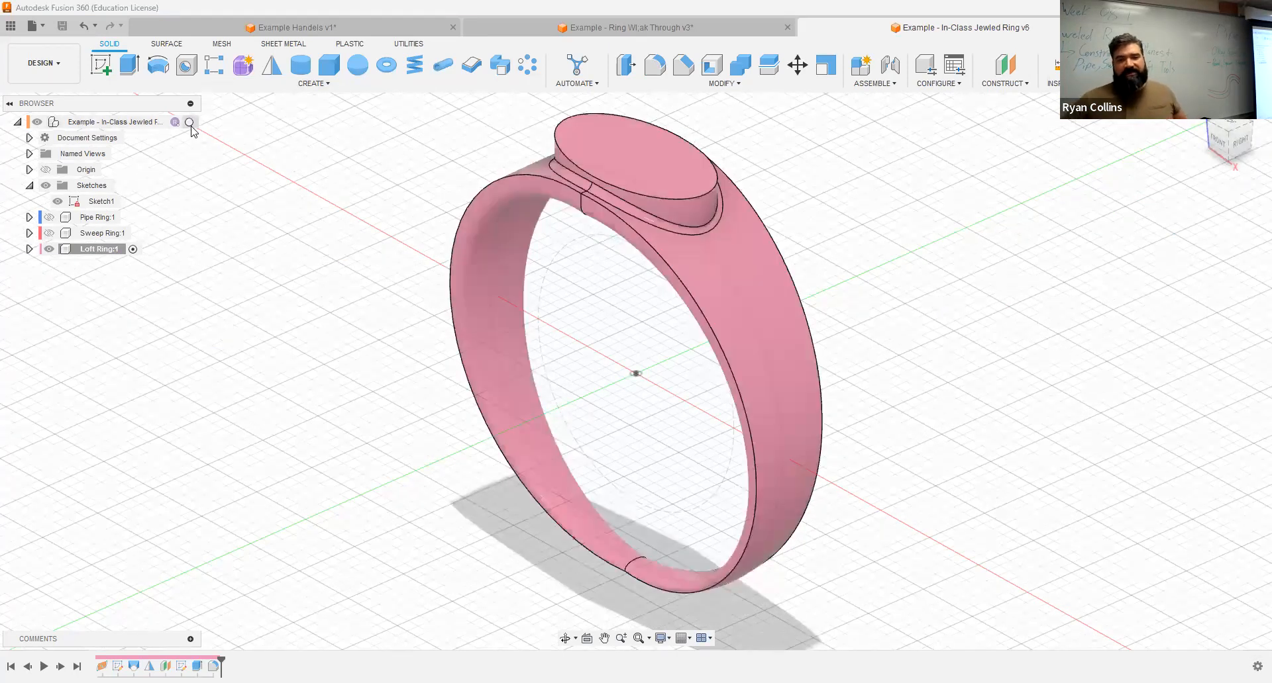
left_click(86, 249)
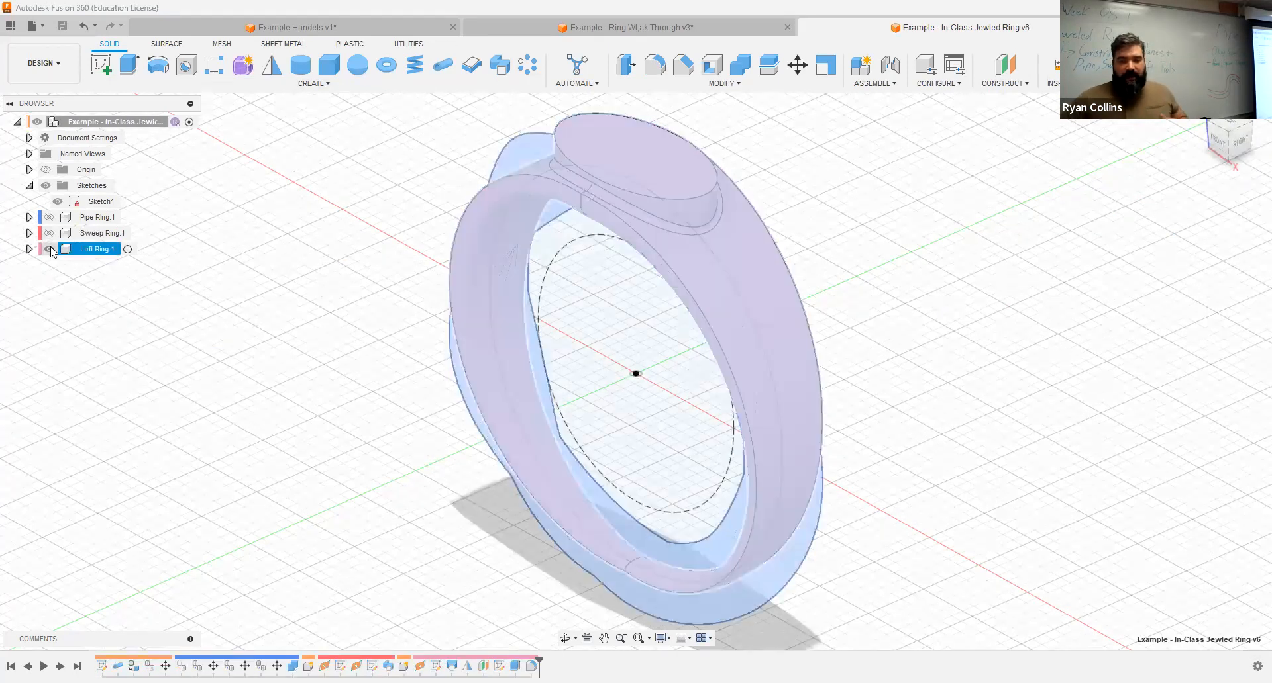
left_click(53, 259)
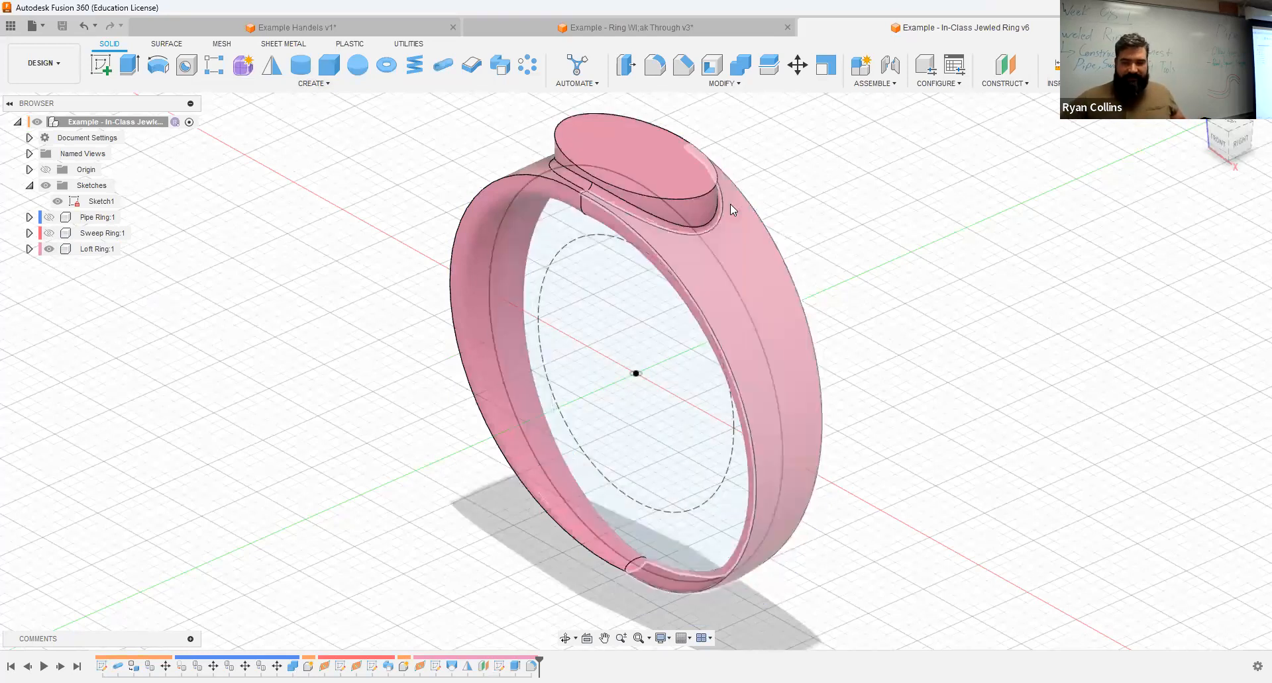
middle_click_drag(292, 324, 285, 323)
middle_click_drag(606, 194, 506, 216)
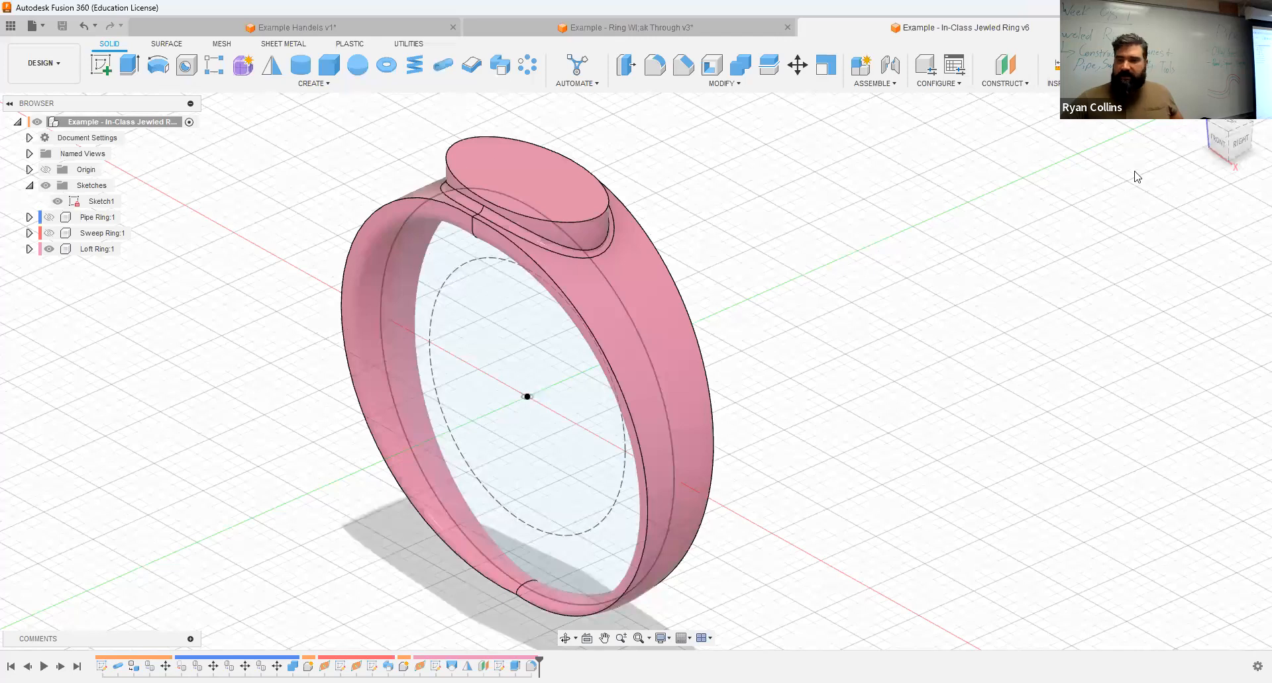
Step: Create a construction plane offset 20 mm from the XY origin plane, above the ring's platform
left_click(1010, 67)
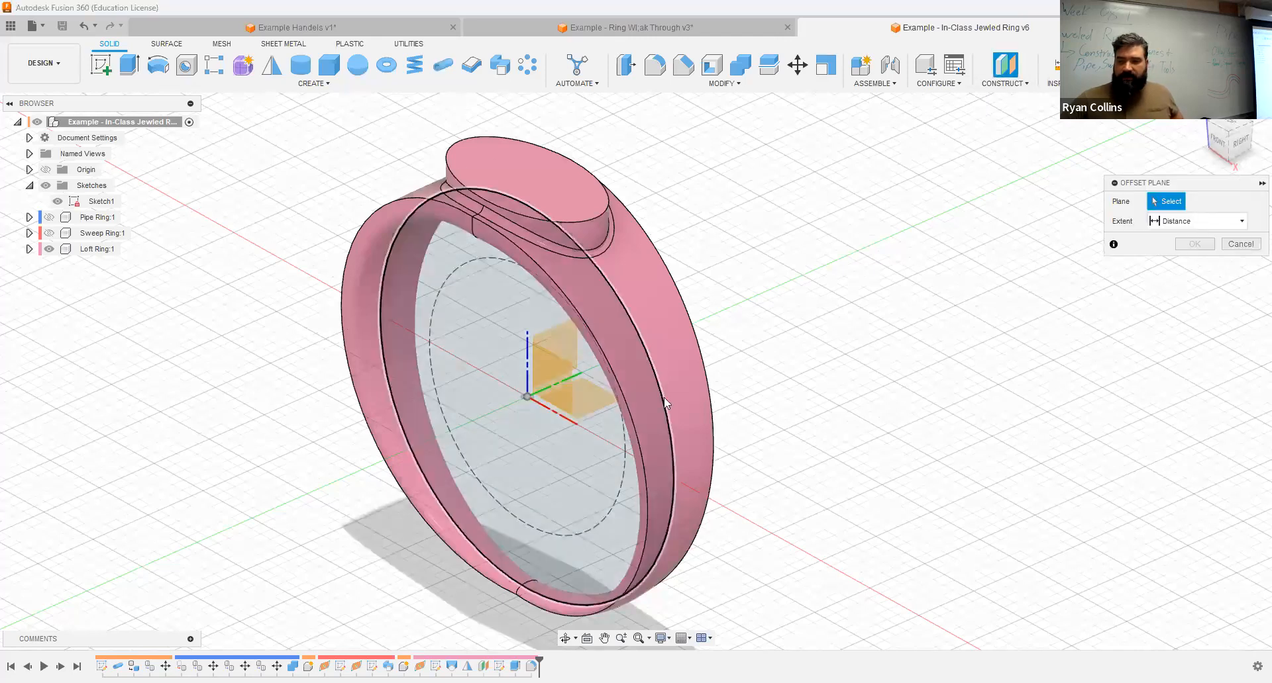
middle_click_drag(770, 365, 554, 433, "shift")
left_click(549, 432)
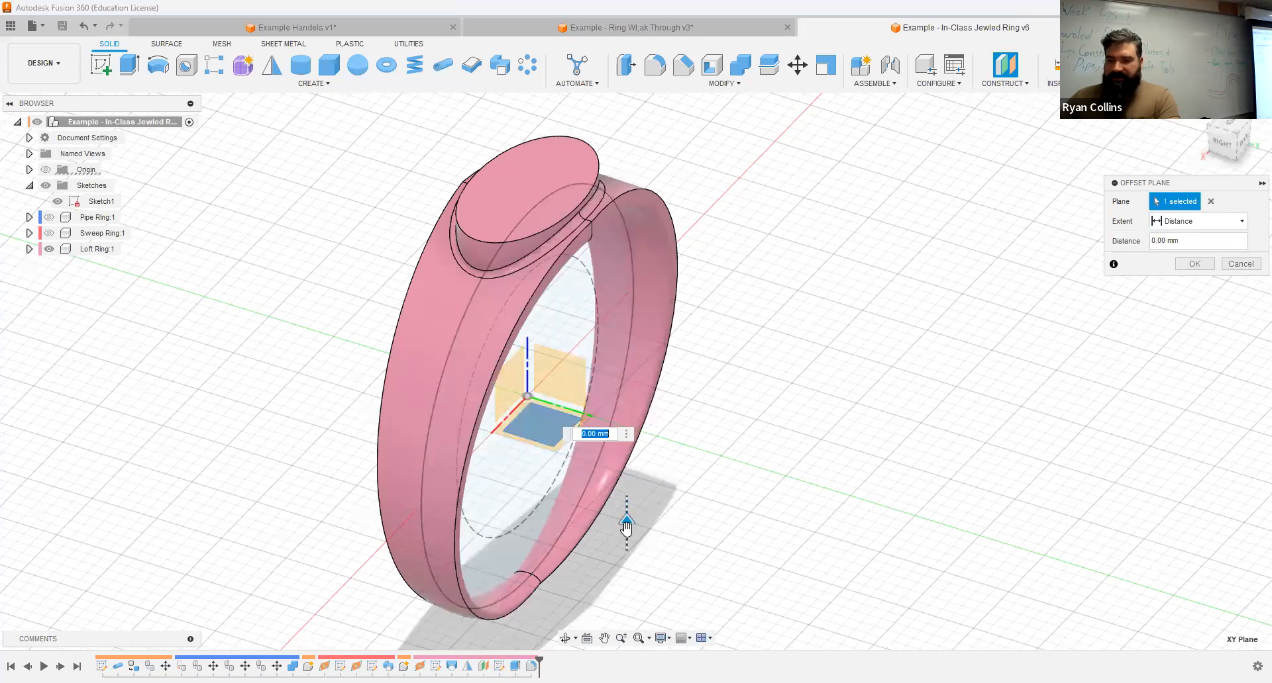
left_click_drag(626, 524, 614, 232)
middle_click_drag(764, 410, 836, 383, "shift")
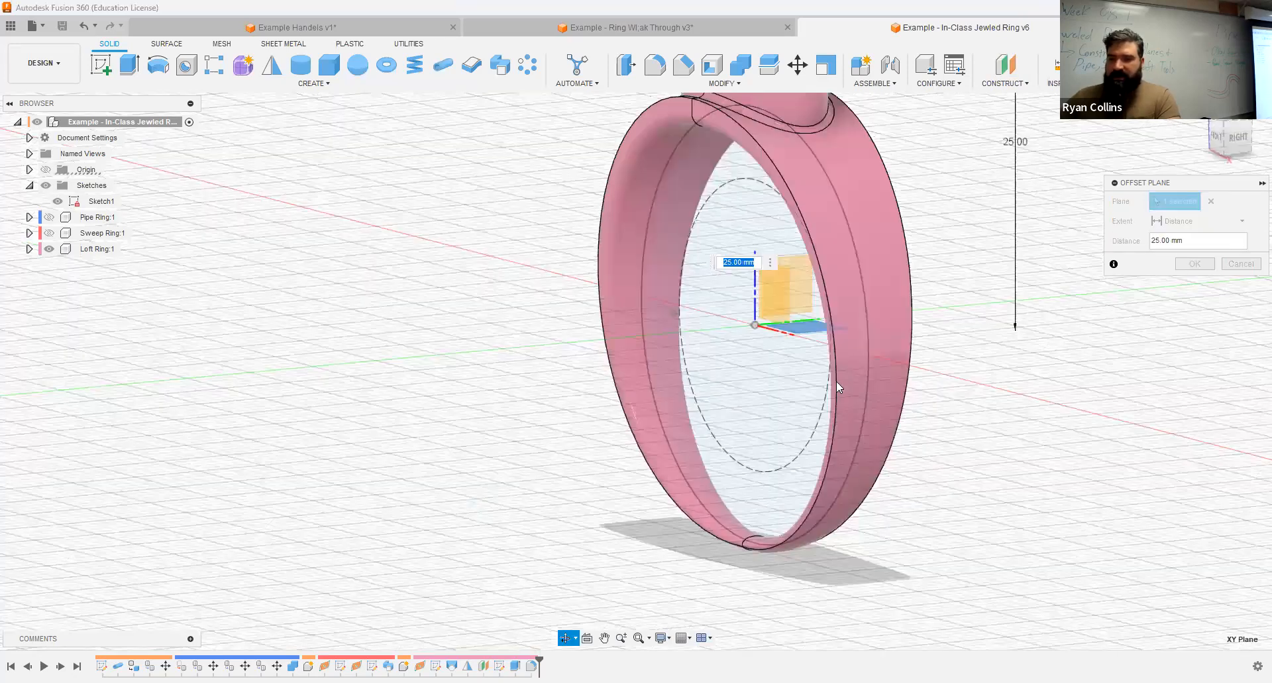
middle_click_drag(948, 314, 902, 484)
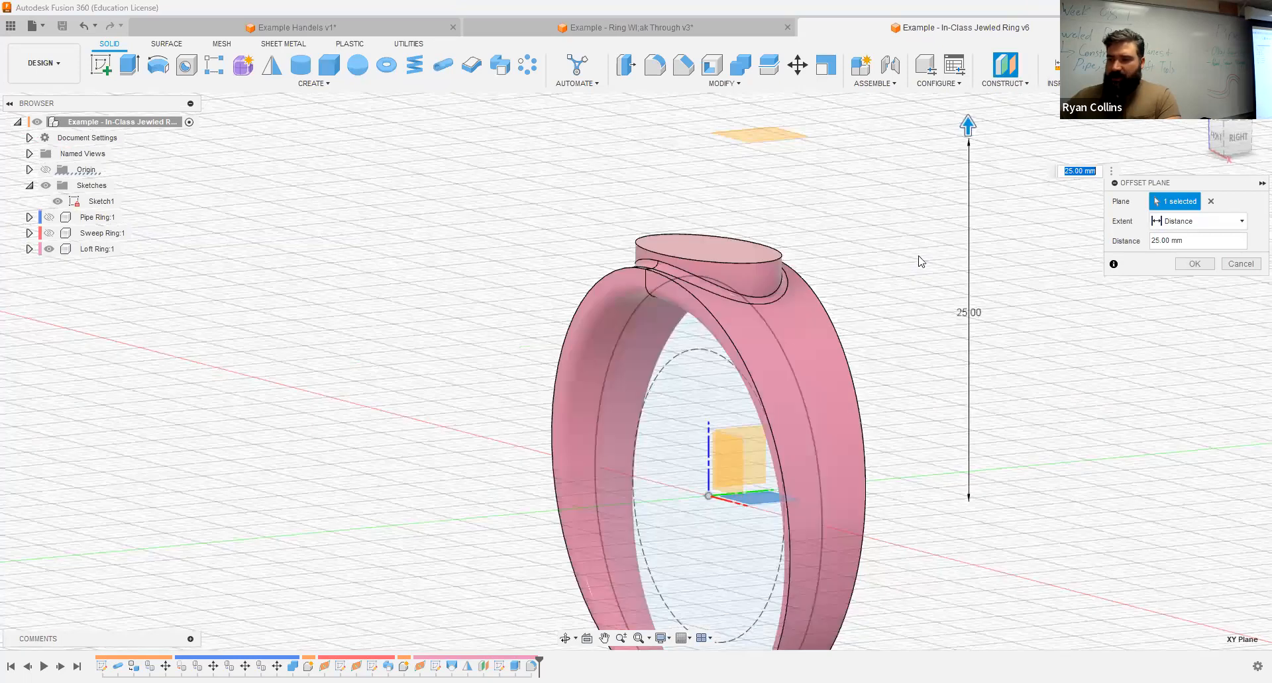
left_click_drag(968, 131, 959, 191)
left_click(1219, 140)
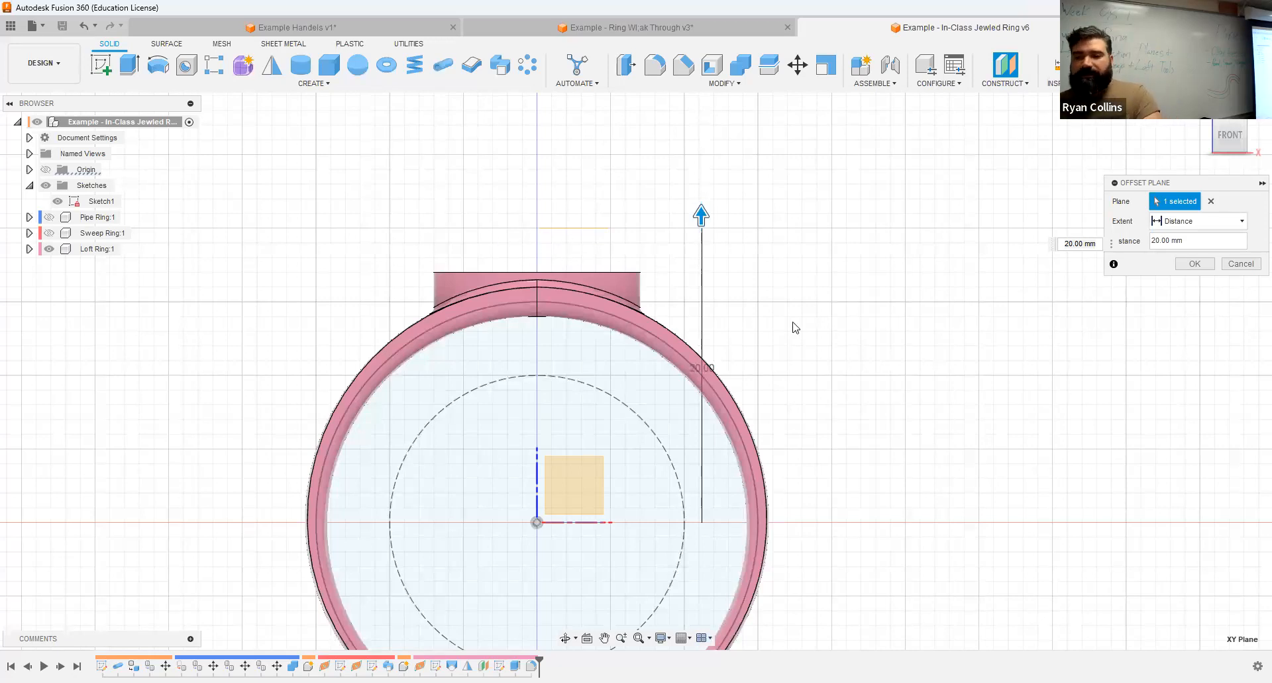
left_click(1196, 264)
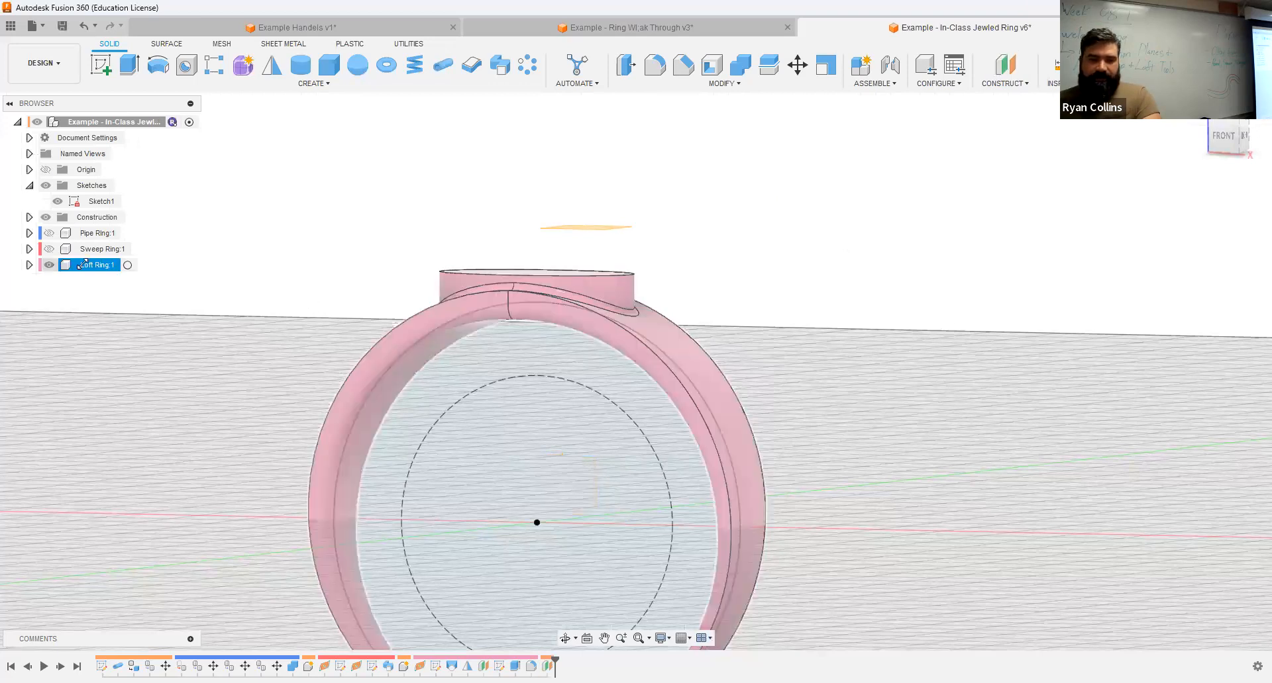
Step: Hide the Loft Ring component and start a sketch on the new offset plane
left_click(47, 265)
middle_click_drag(934, 278, 822, 343, "shift")
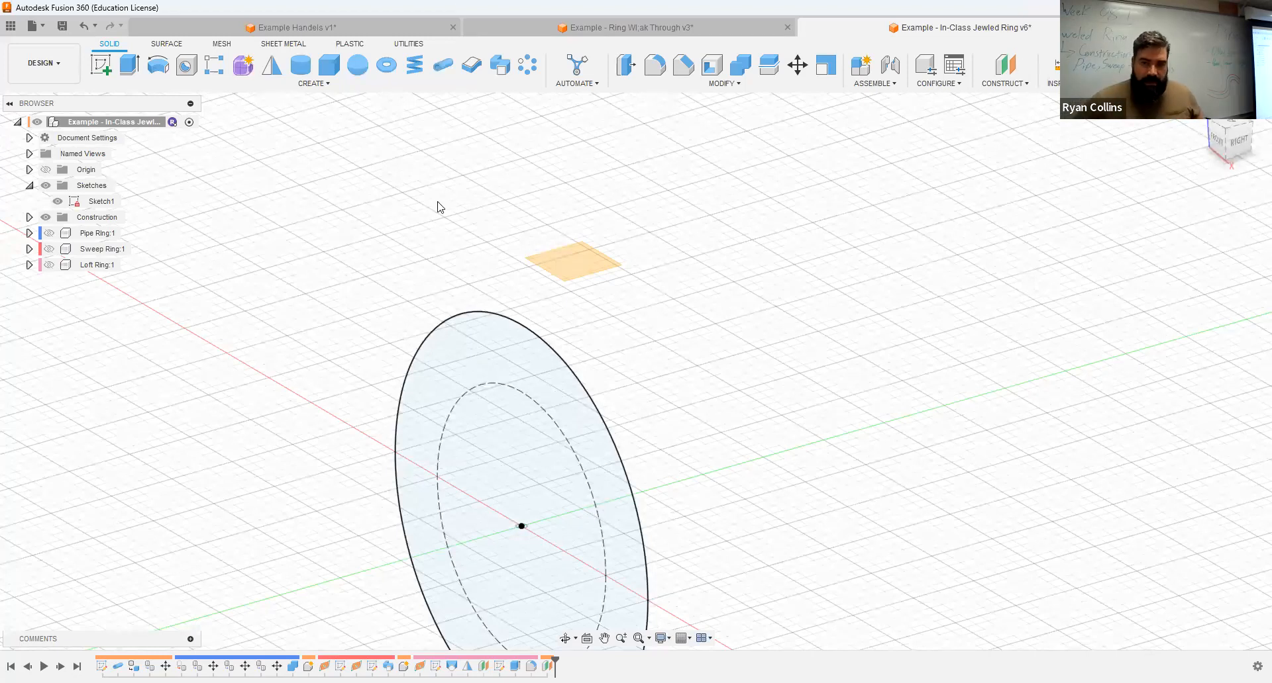
left_click(100, 65)
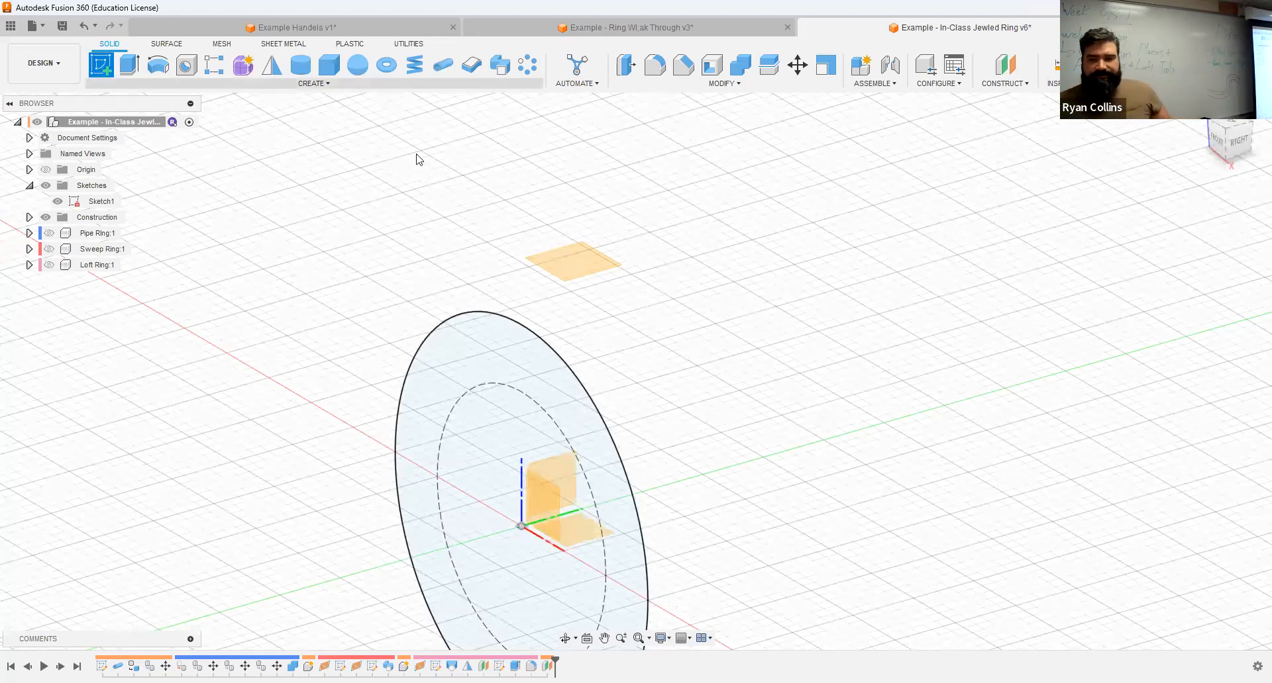
left_click(586, 262)
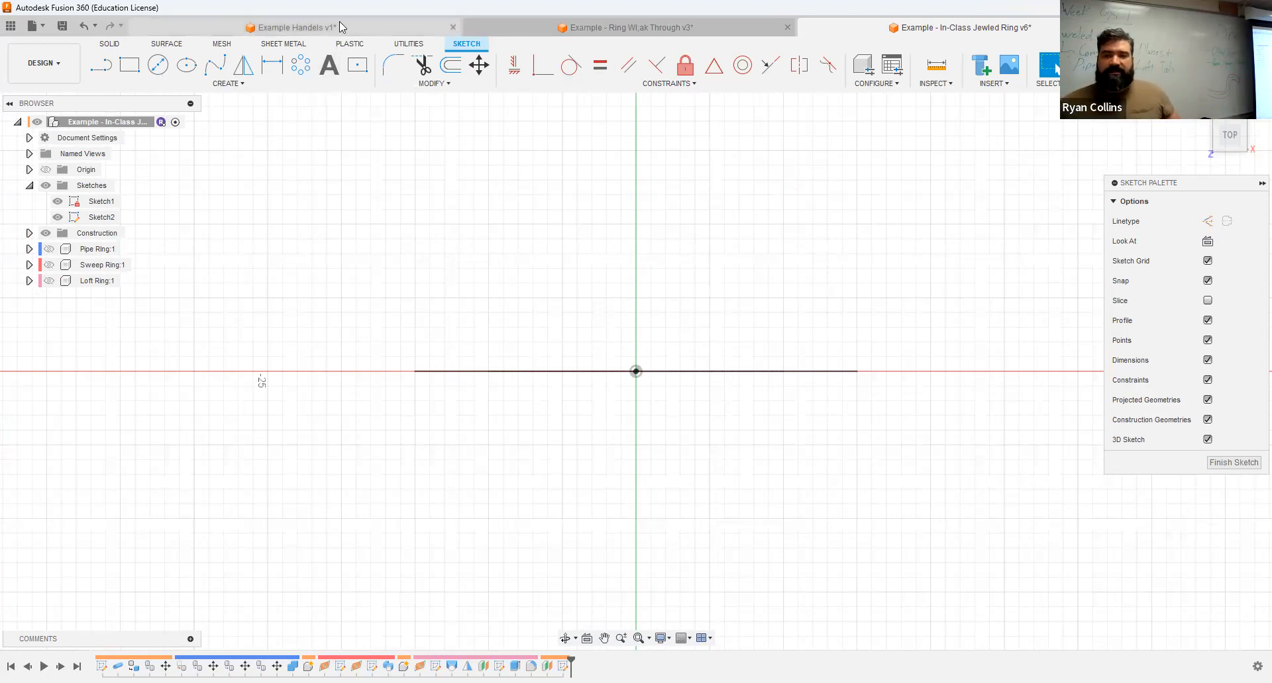
Step: Switch to the ring walk-through example design and show only the Finished Ring component together with the origin
left_click(625, 27)
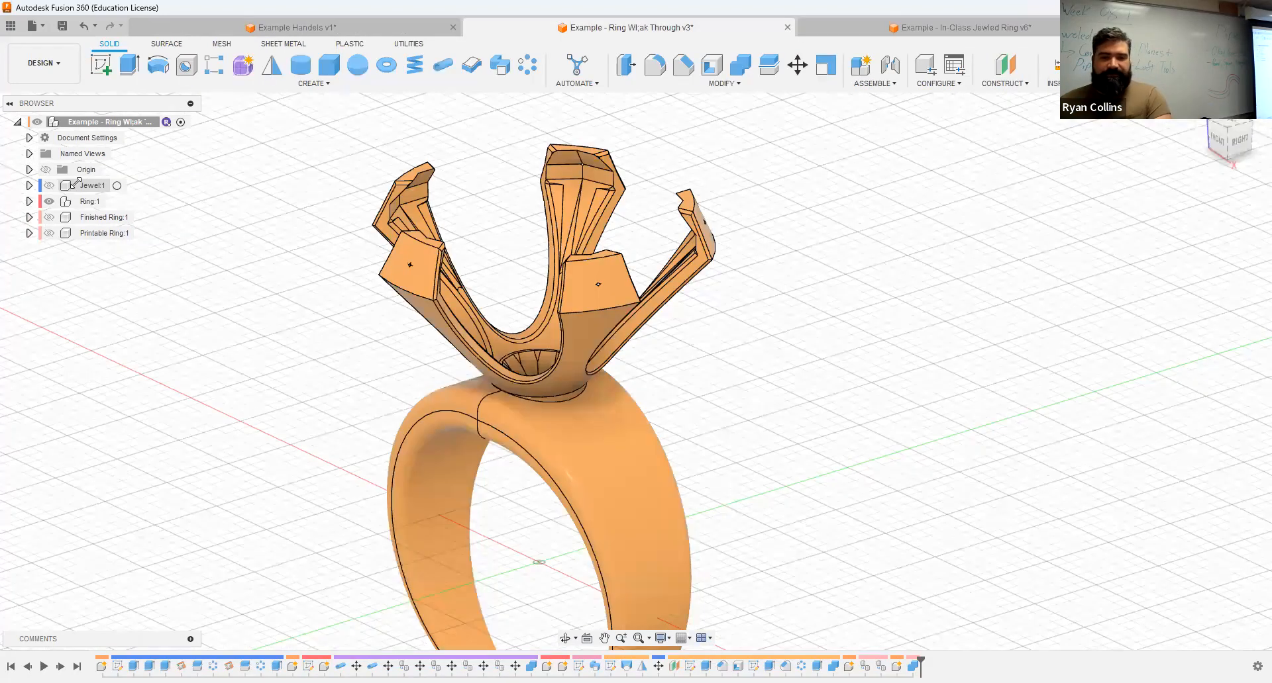
left_click(49, 233)
left_click(49, 233)
left_click(49, 217)
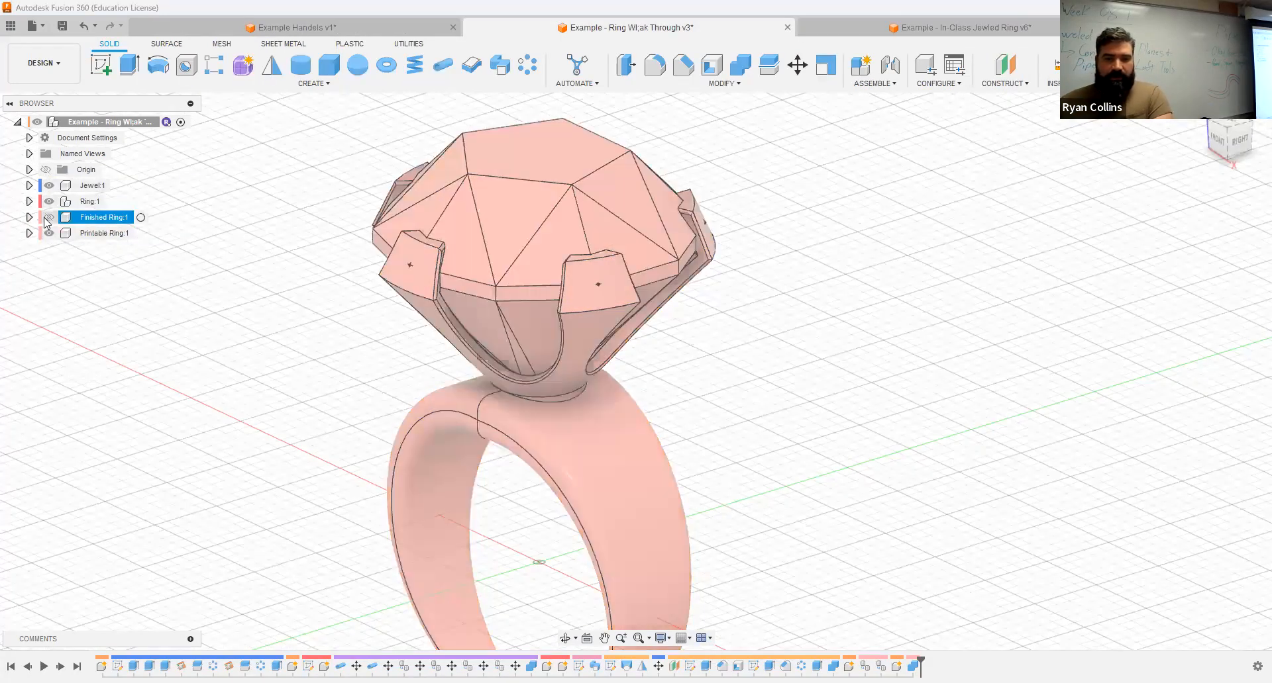
left_click(45, 170)
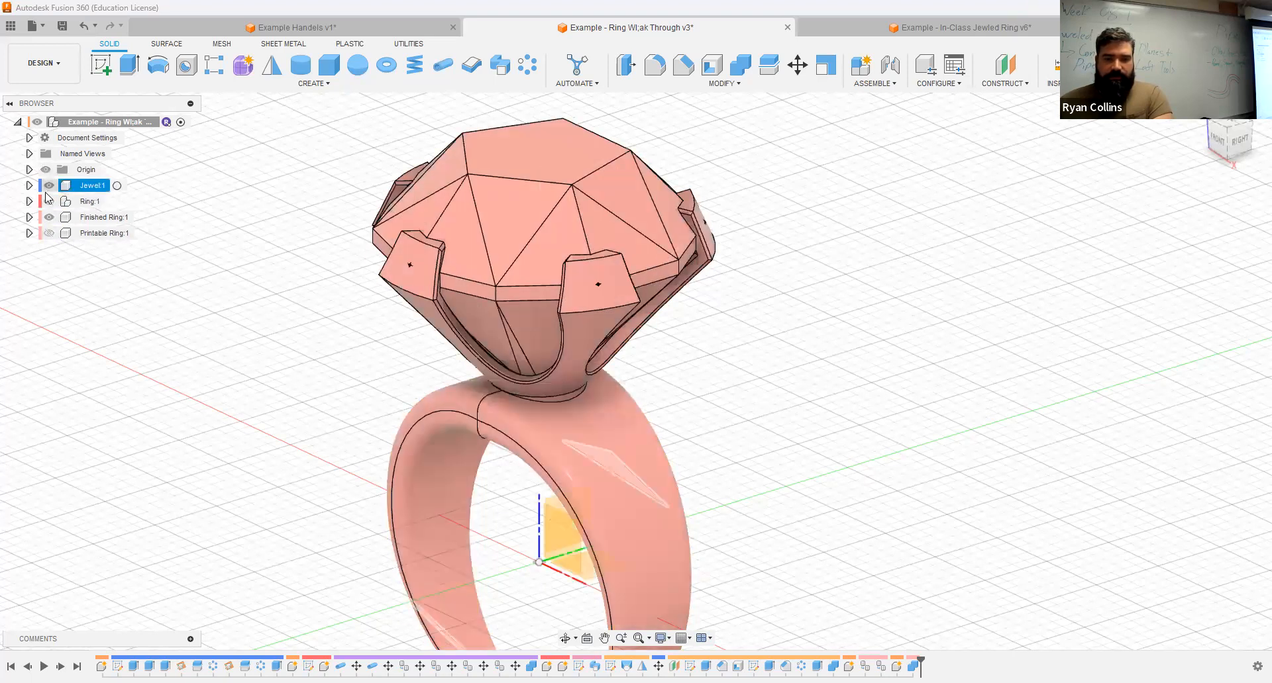
left_click(49, 186)
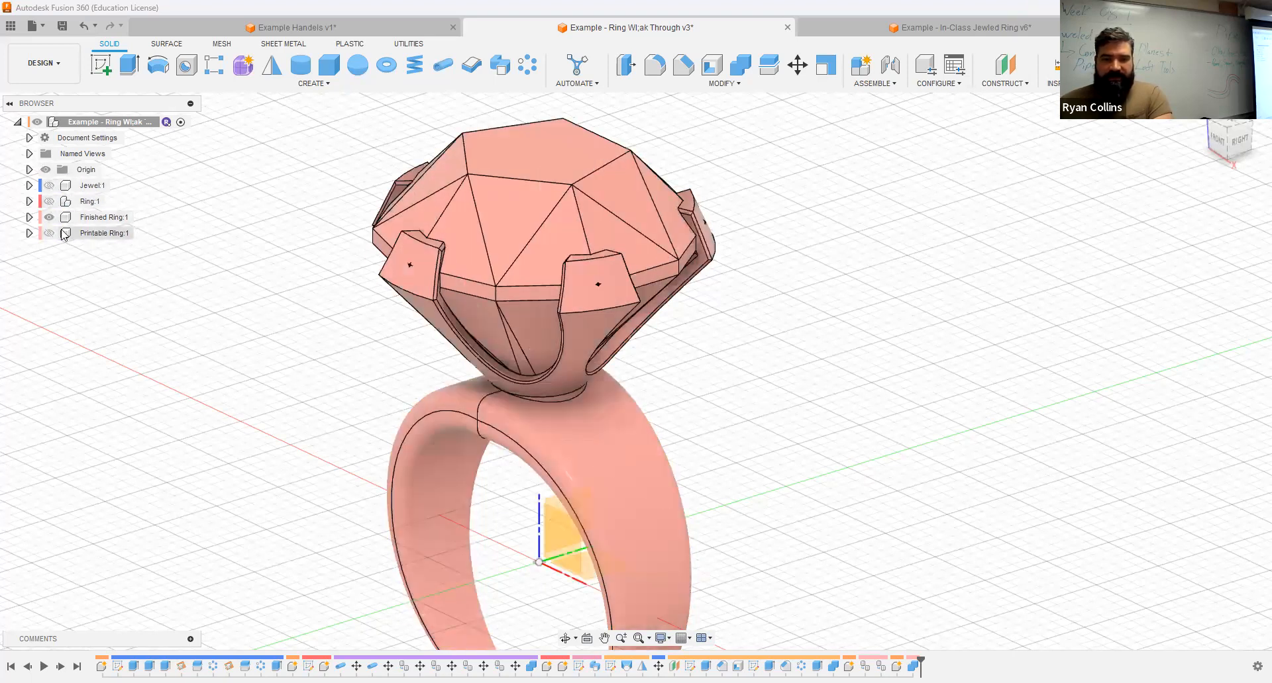
Step: Hide the Setting body of the Finished Ring, turn off component colors and examine the Jewel body's facets from different sides
left_click(30, 218)
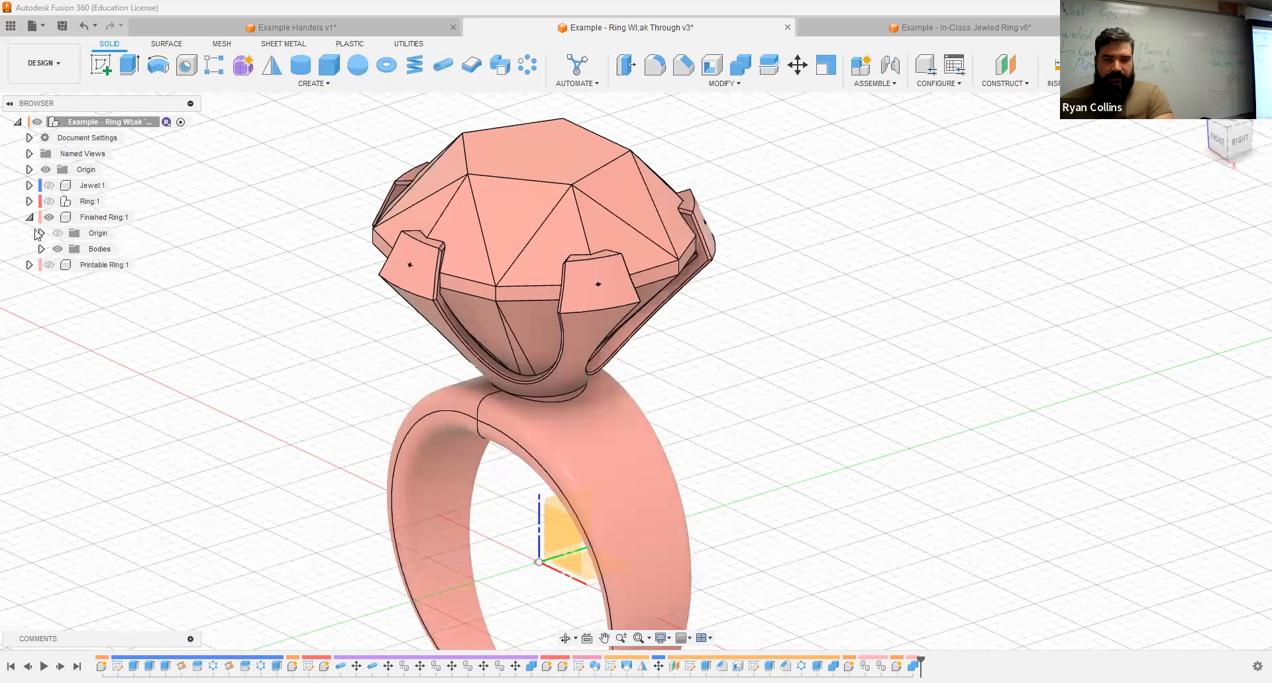
left_click(41, 249)
left_click(69, 280)
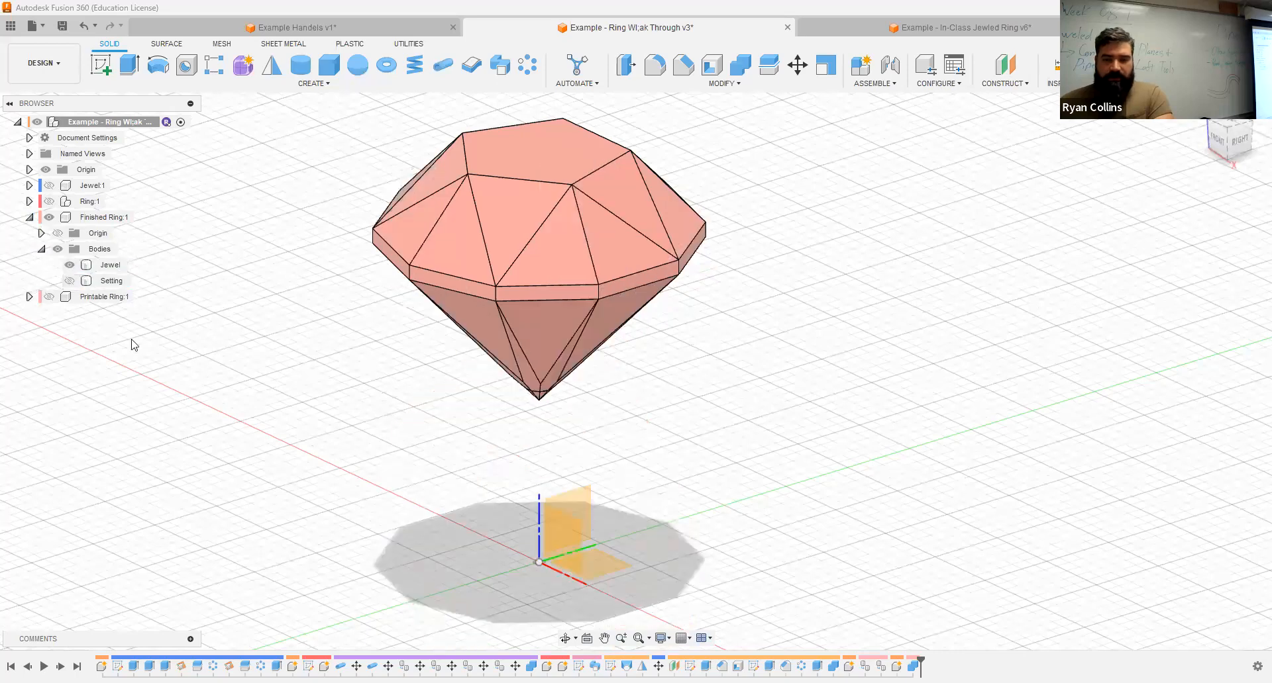
left_click_drag(655, 424, 445, 421)
middle_click_drag(445, 422, 863, 247, "shift")
key("shift+n")
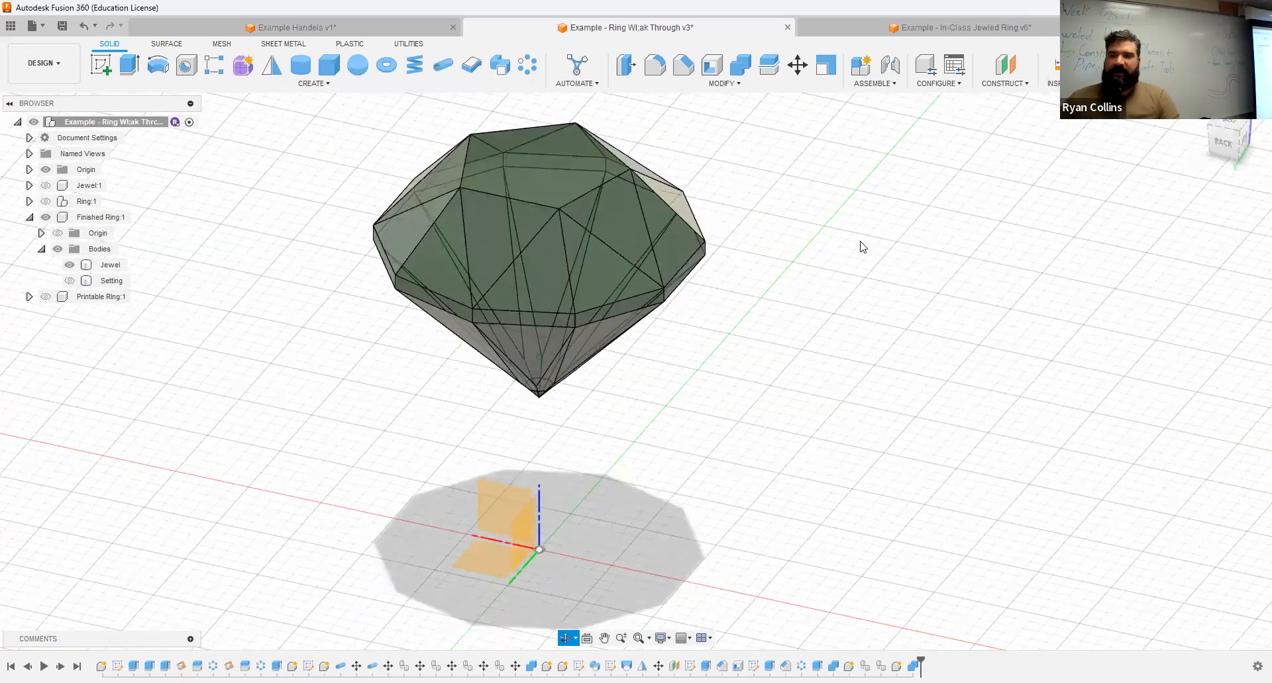
Step: Return to the in-class jeweled ring design and start a 10-sided circumscribed polygon centred on the origin of the offset-plane sketch
left_click(930, 32)
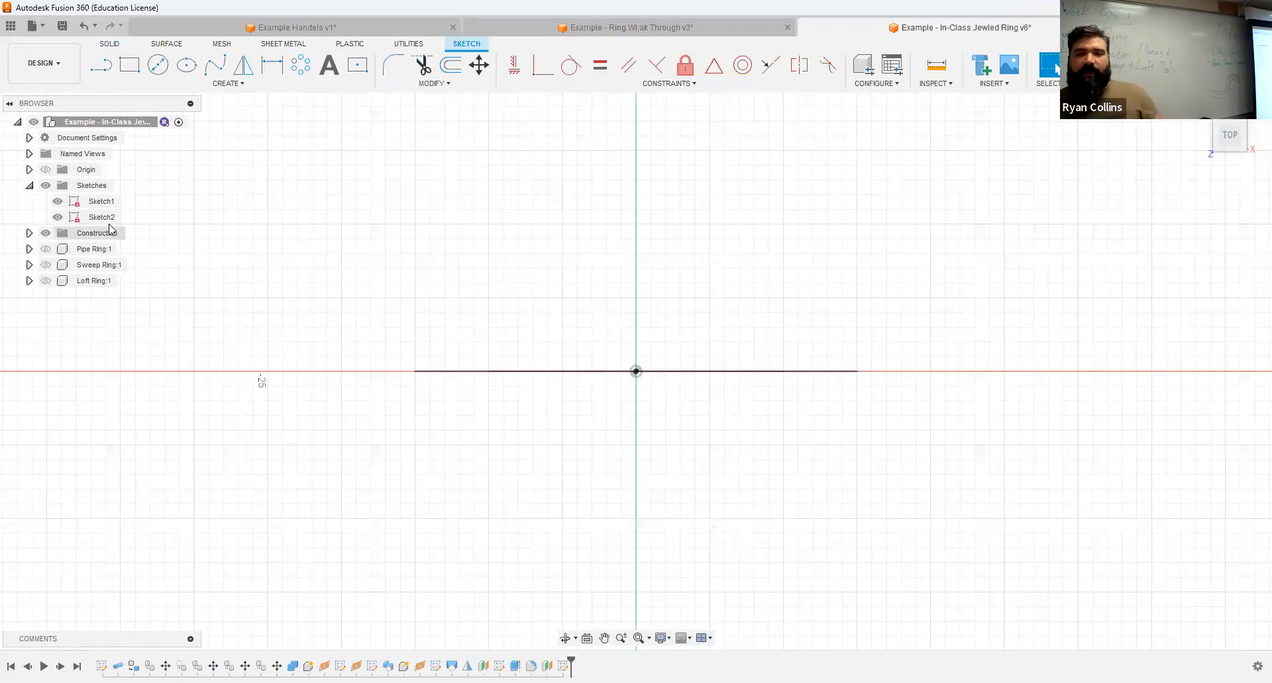
left_click(243, 85)
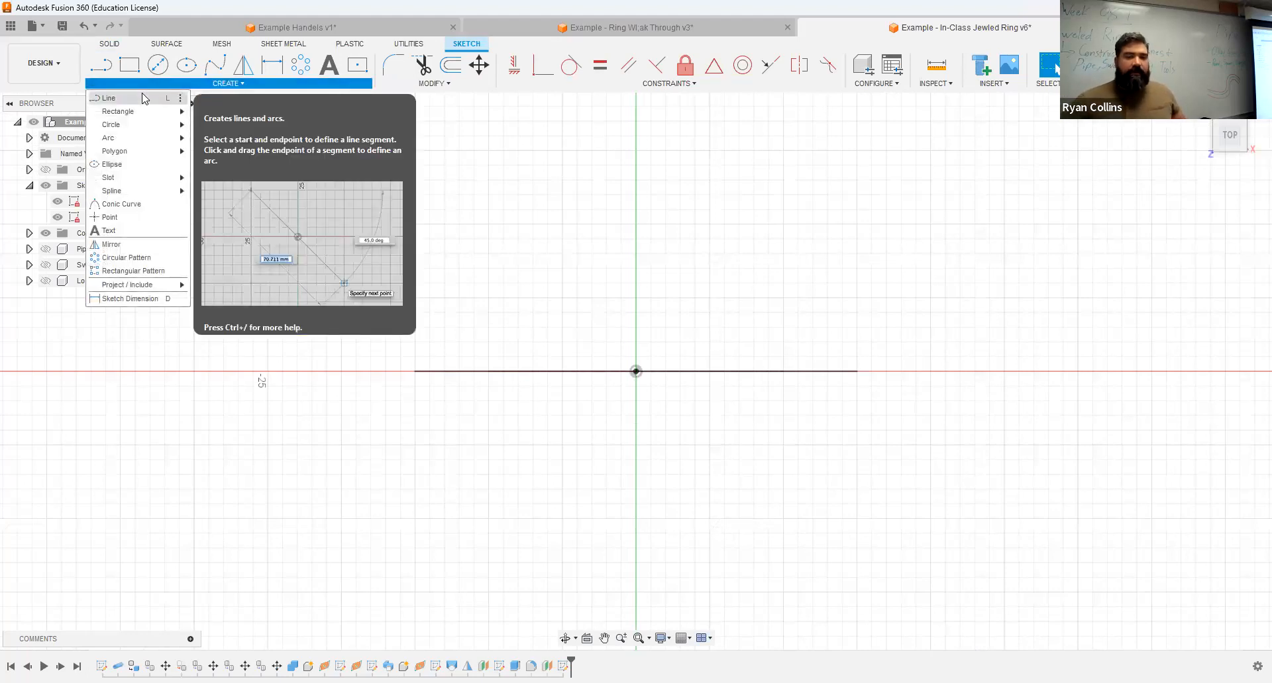
mouse_move(140, 155)
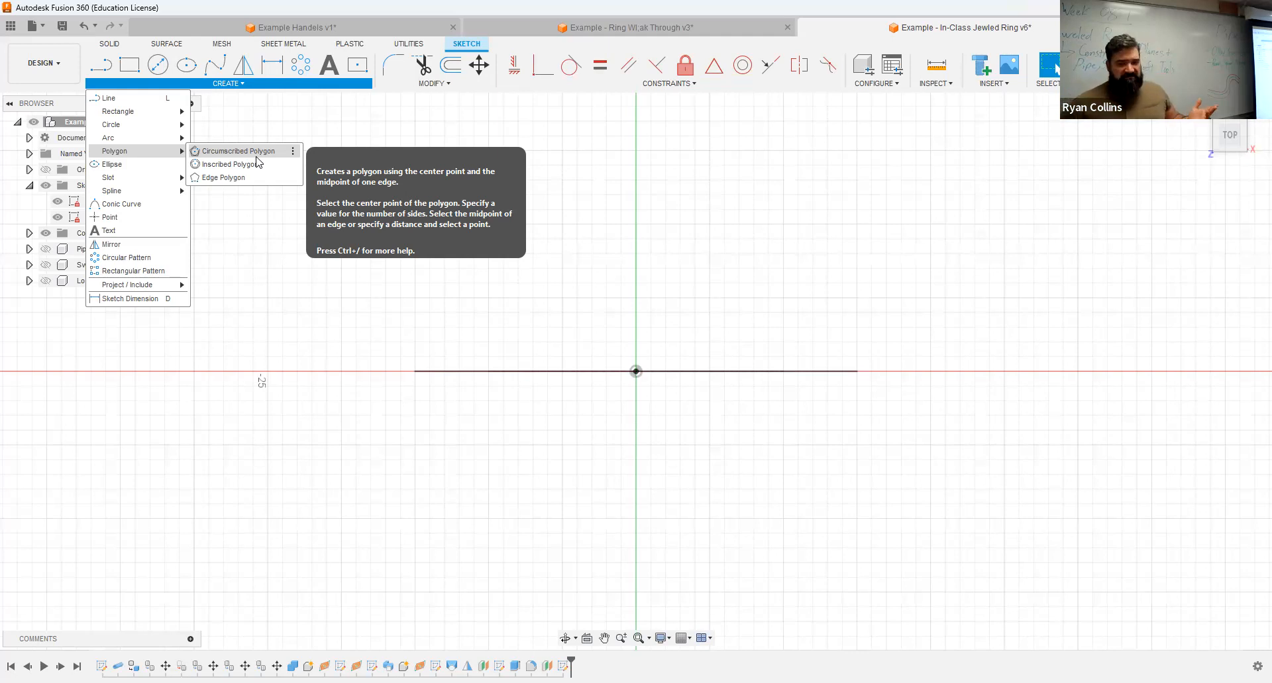
left_click(257, 157)
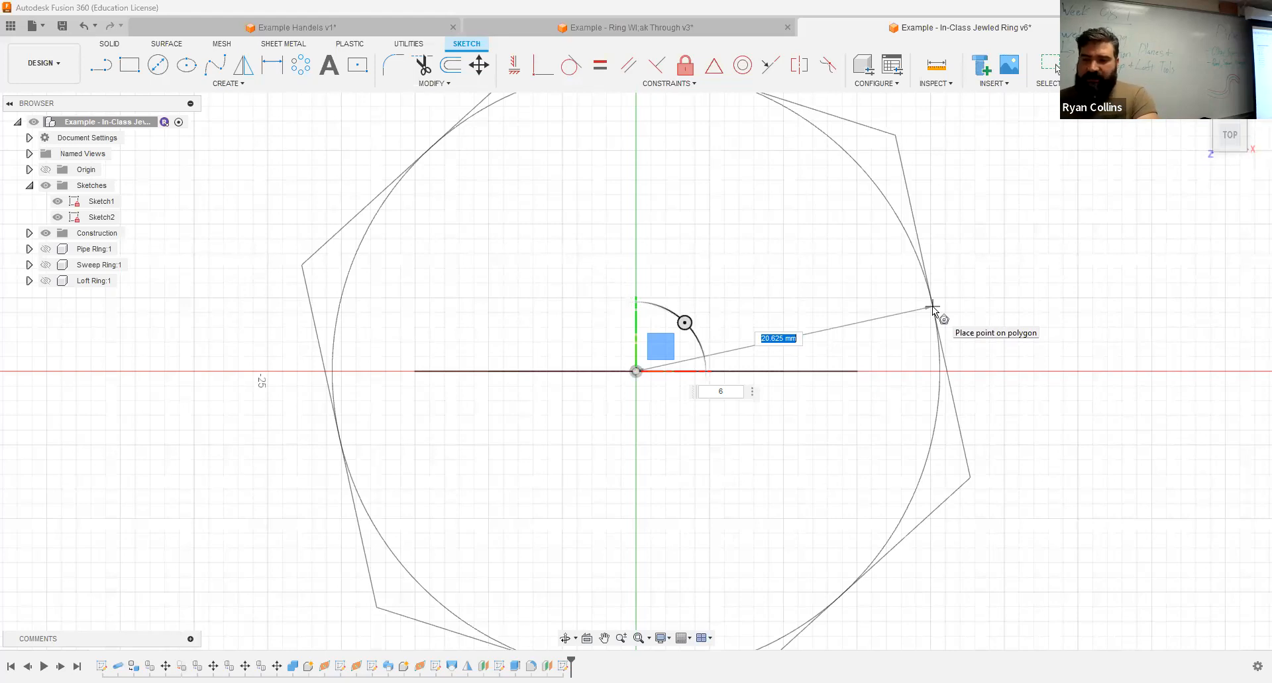
key("Tab")
key("Tab")
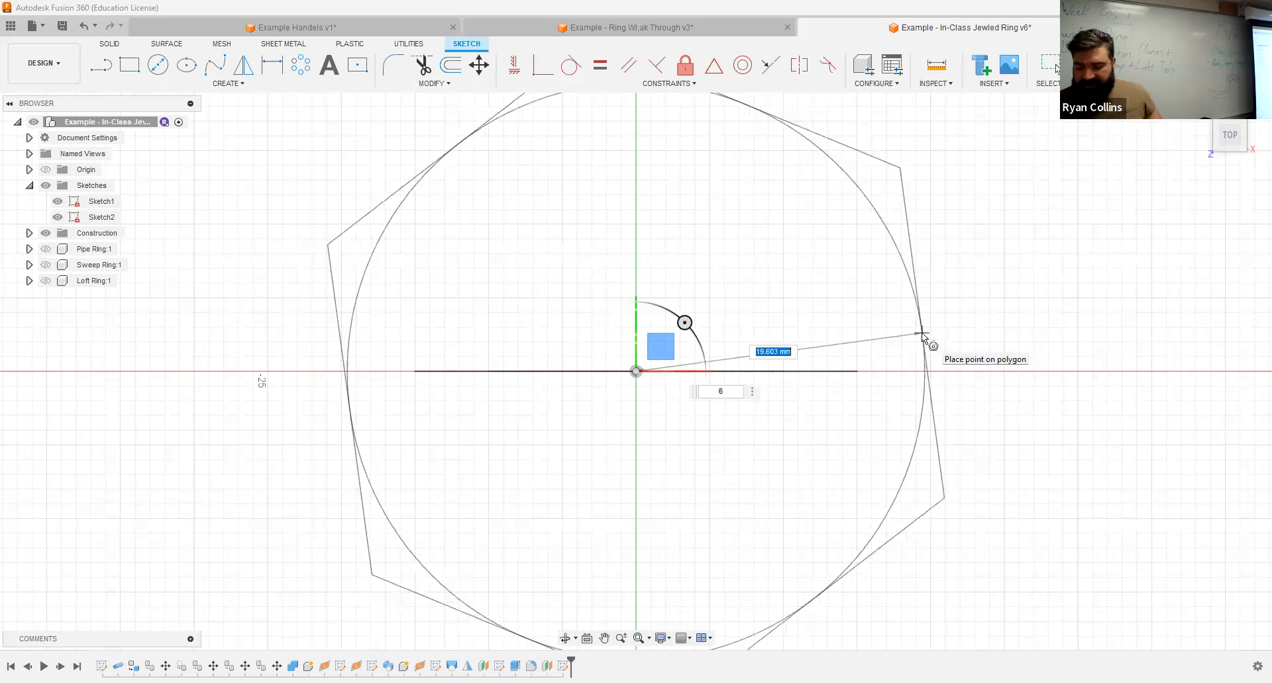
type("10")
key("Tab")
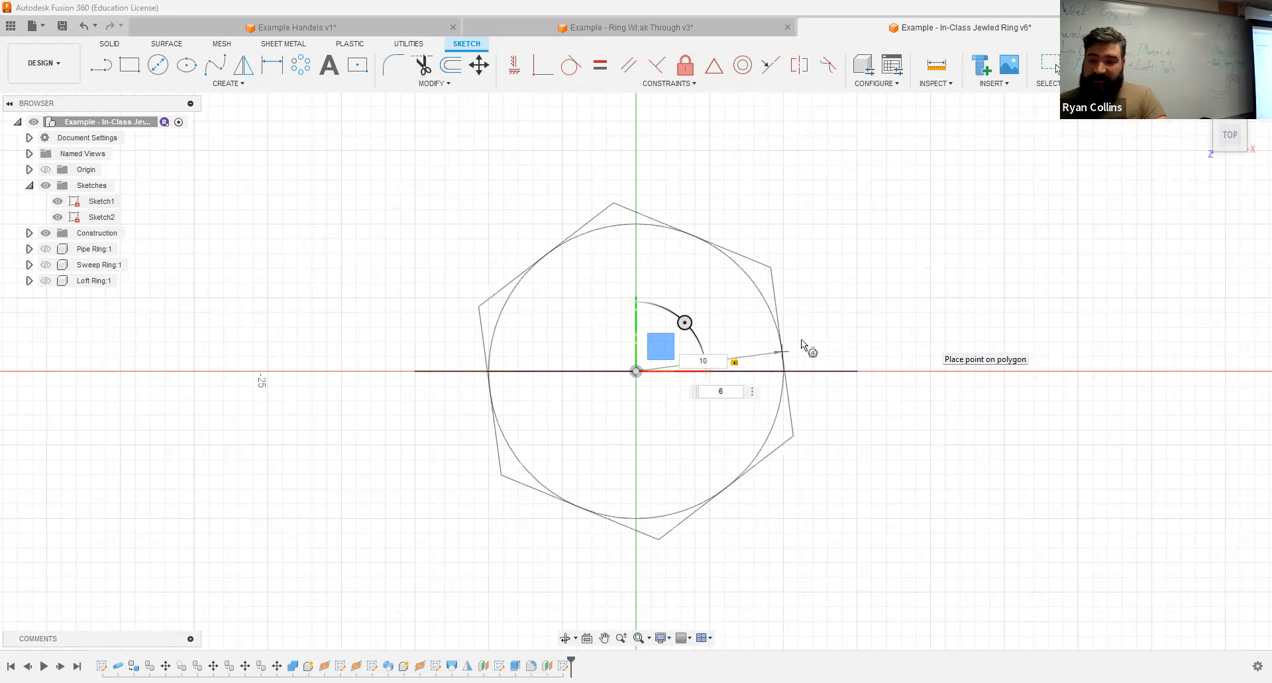
type("10")
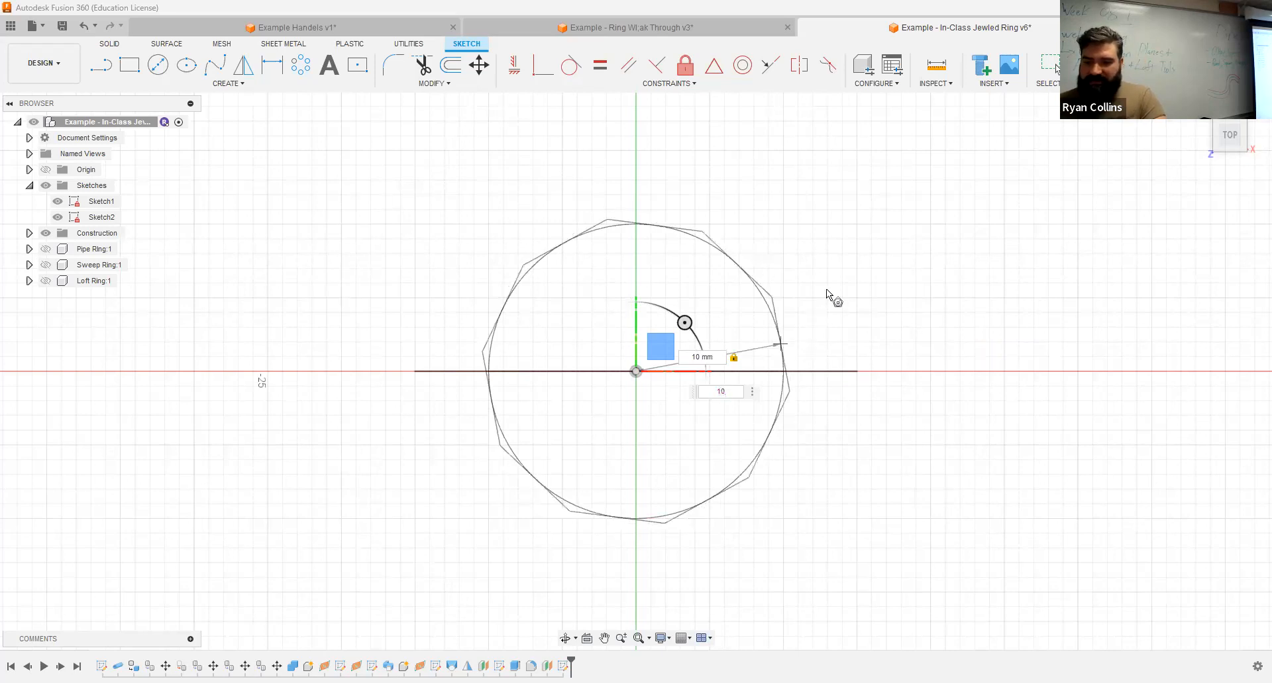
key("Tab")
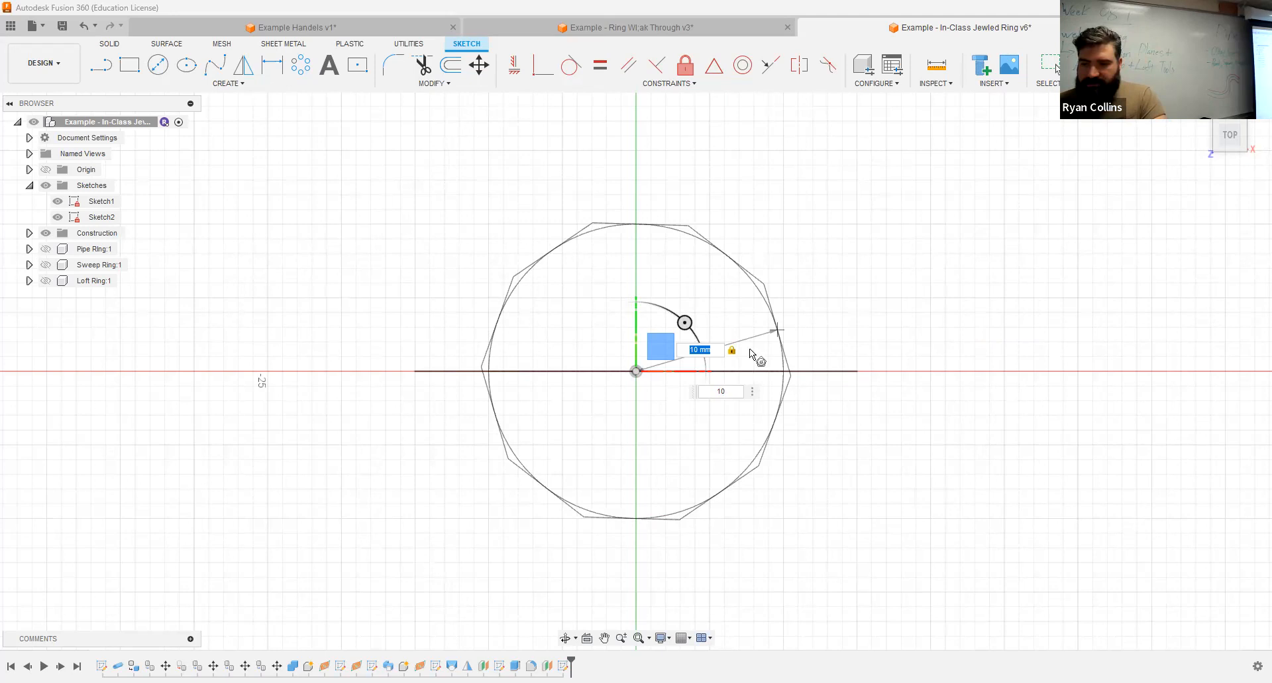
Step: Place the polygon with a 15 mm centre-to-side distance and a side midpoint on the horizontal axis, and finish the sketch
type("15")
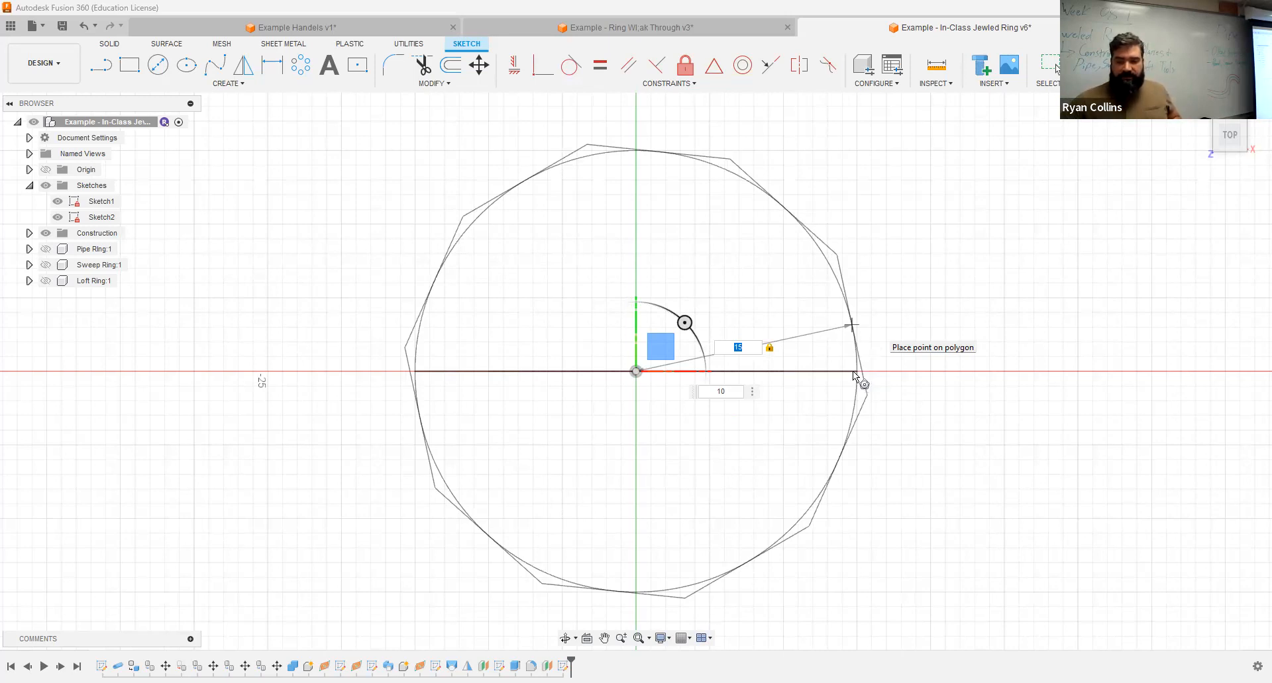
scroll(852, 371, "up", 3)
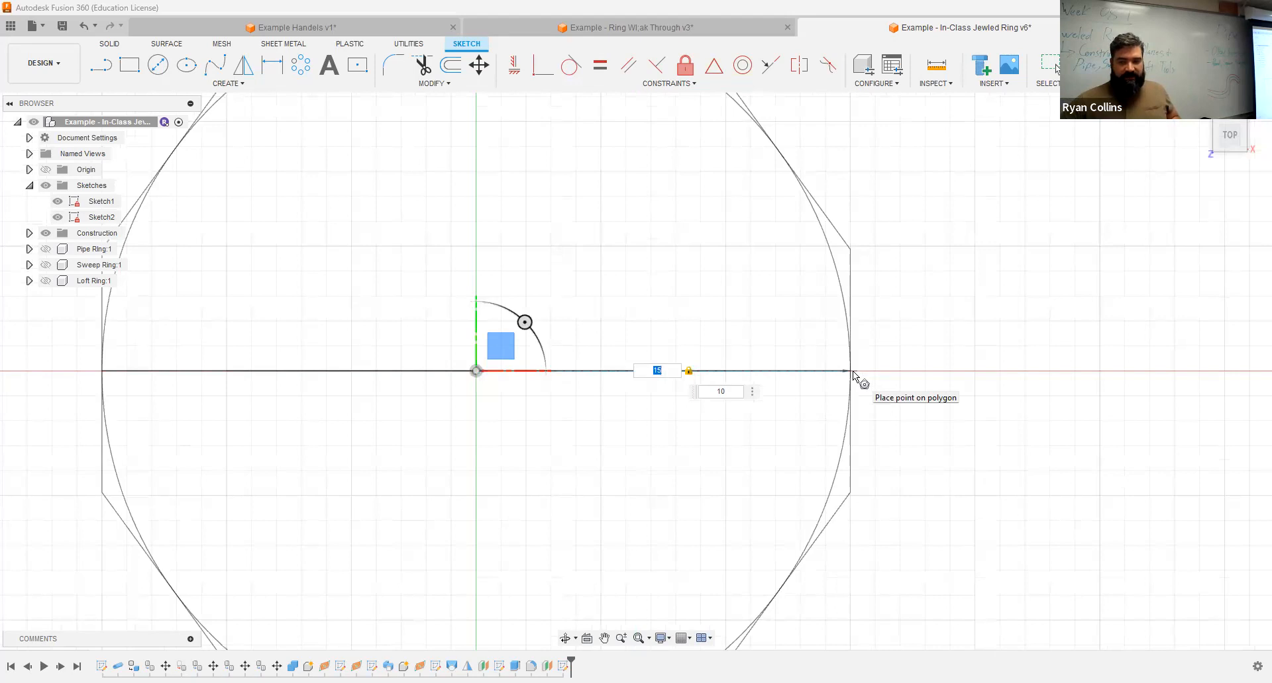
scroll(854, 374, "down", 3)
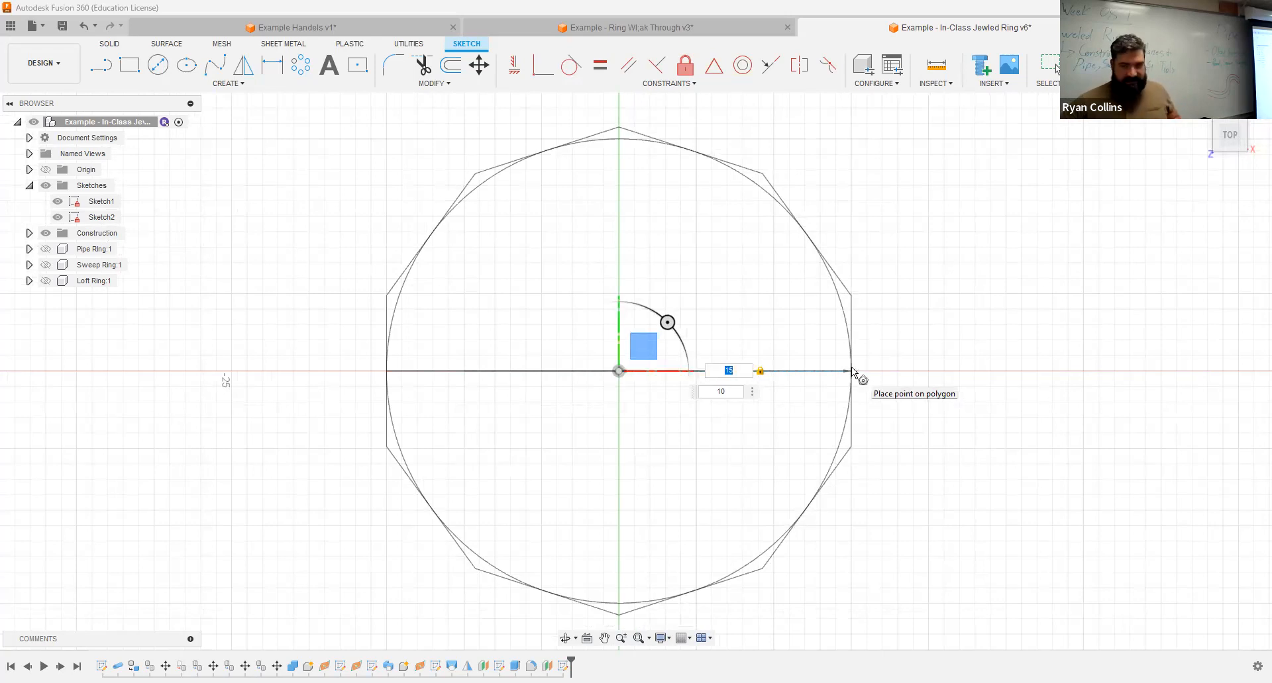
left_click(1038, 373)
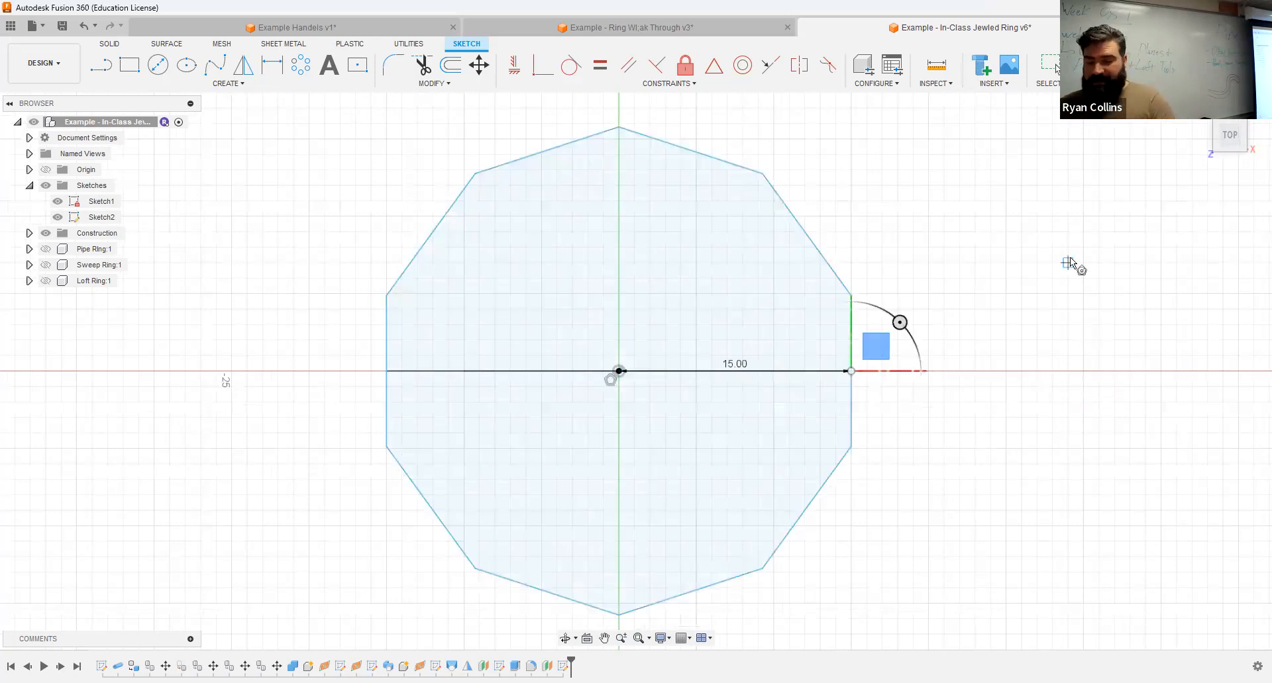
key("Escape")
left_click(1108, 65)
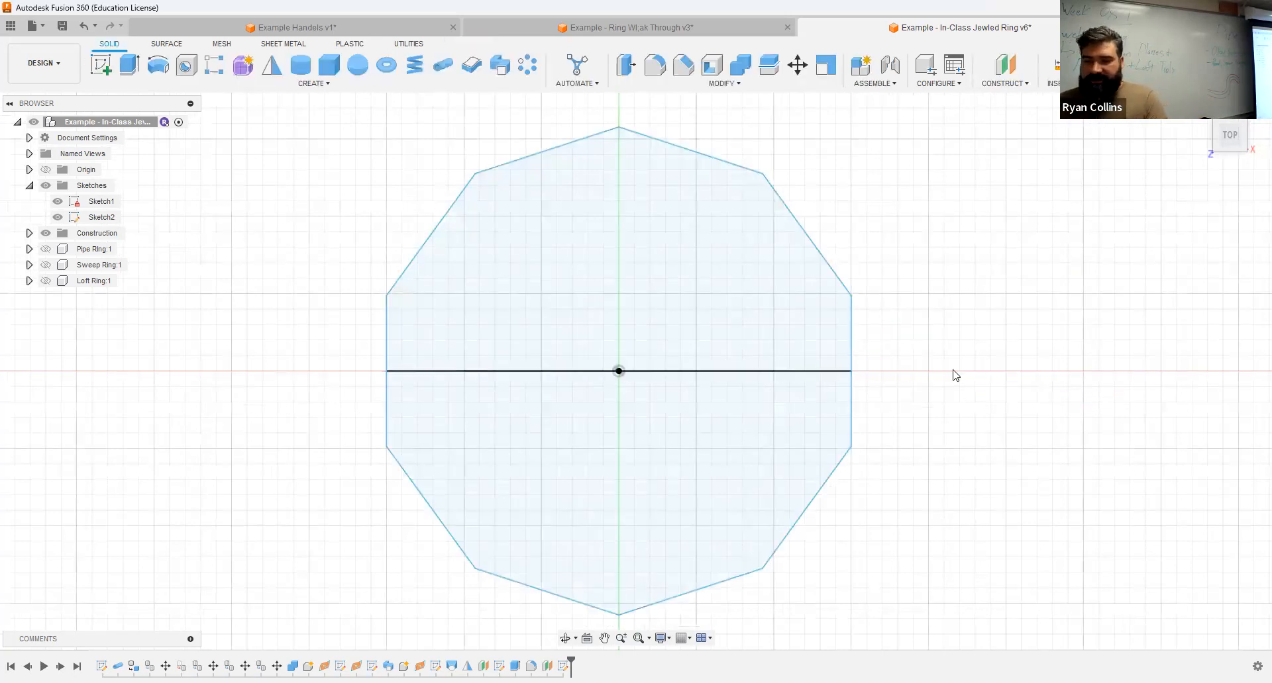
Step: Reopen the decagon's sketch, set its centre-to-side dimension to 8 mm and finish the sketch
middle_click_drag(953, 372, 875, 268, "shift")
scroll(945, 302, "down", 5)
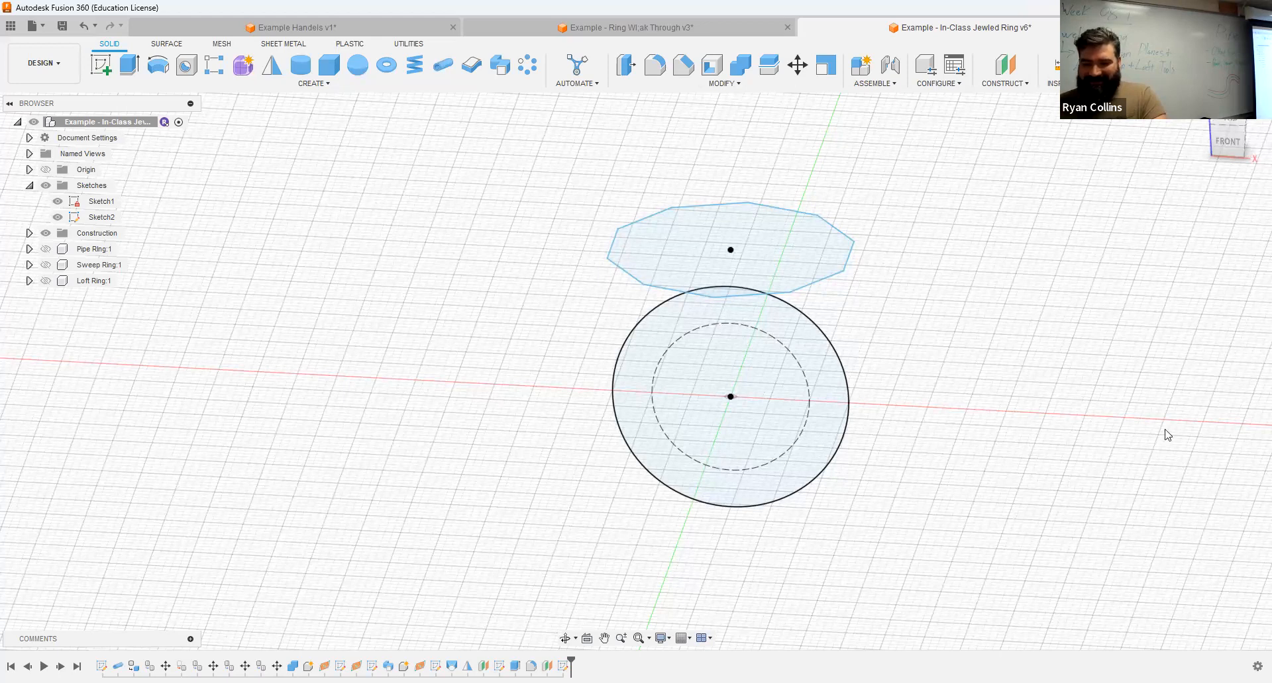
double_click(699, 213)
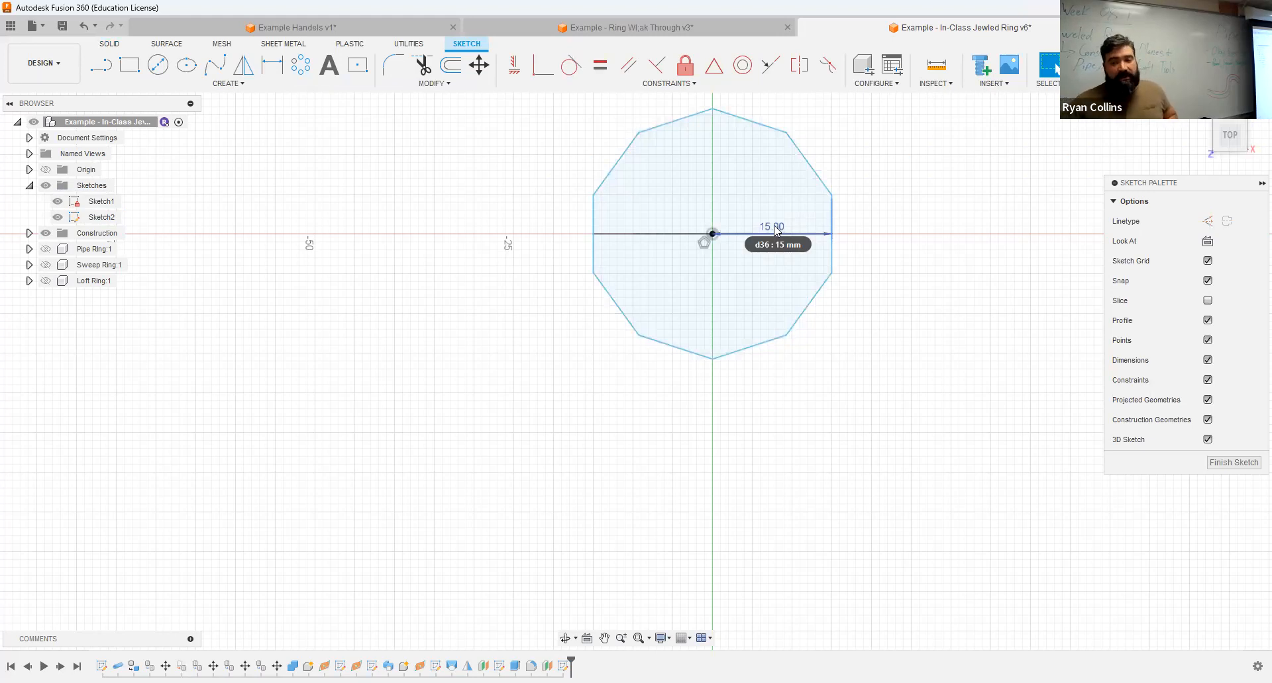
double_click(794, 235)
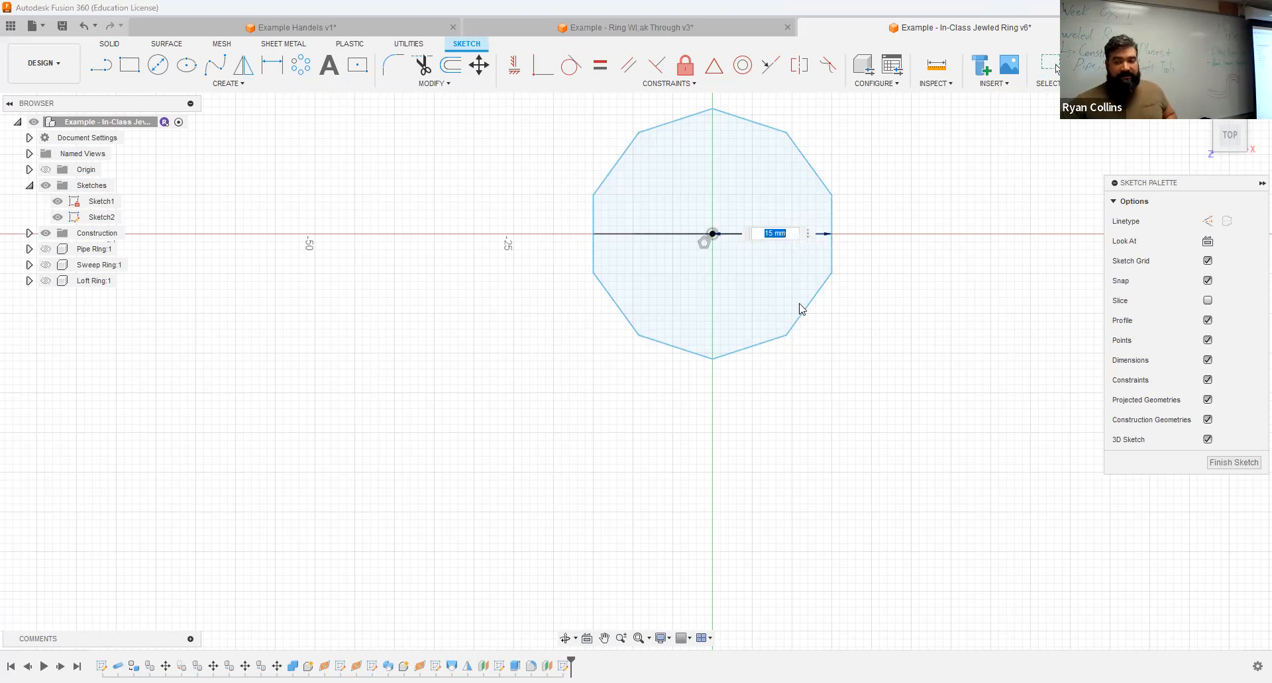
type("8")
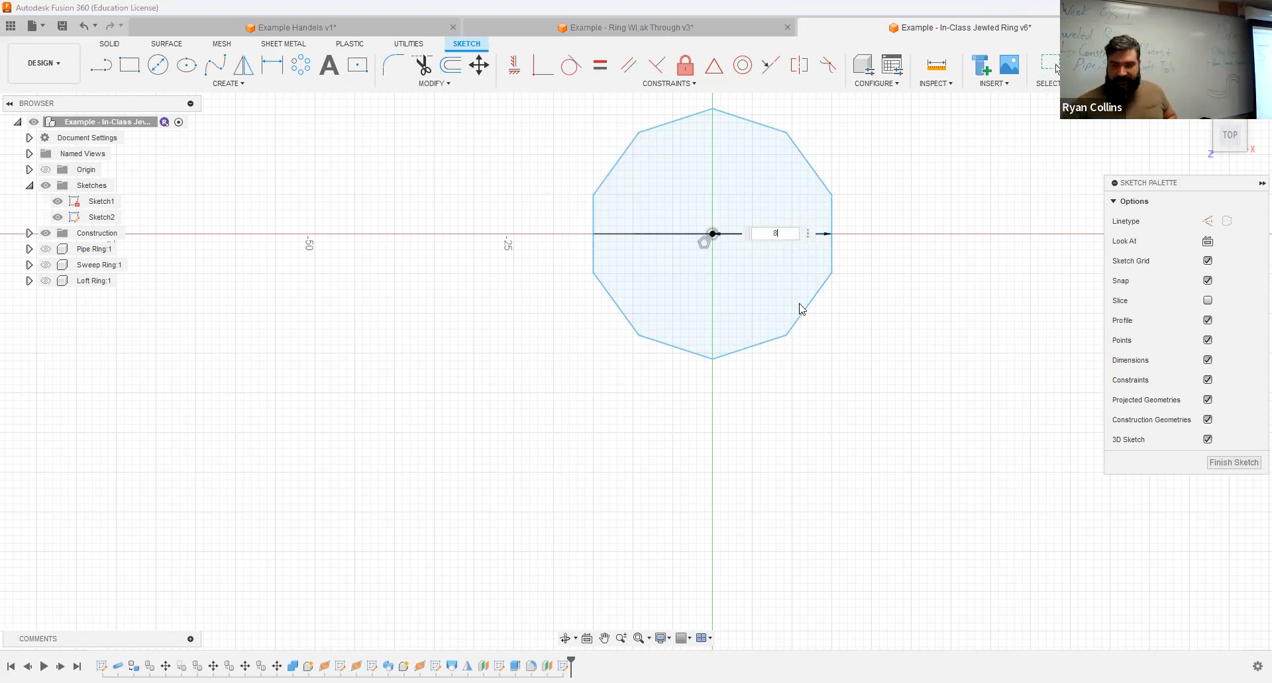
left_click(807, 233)
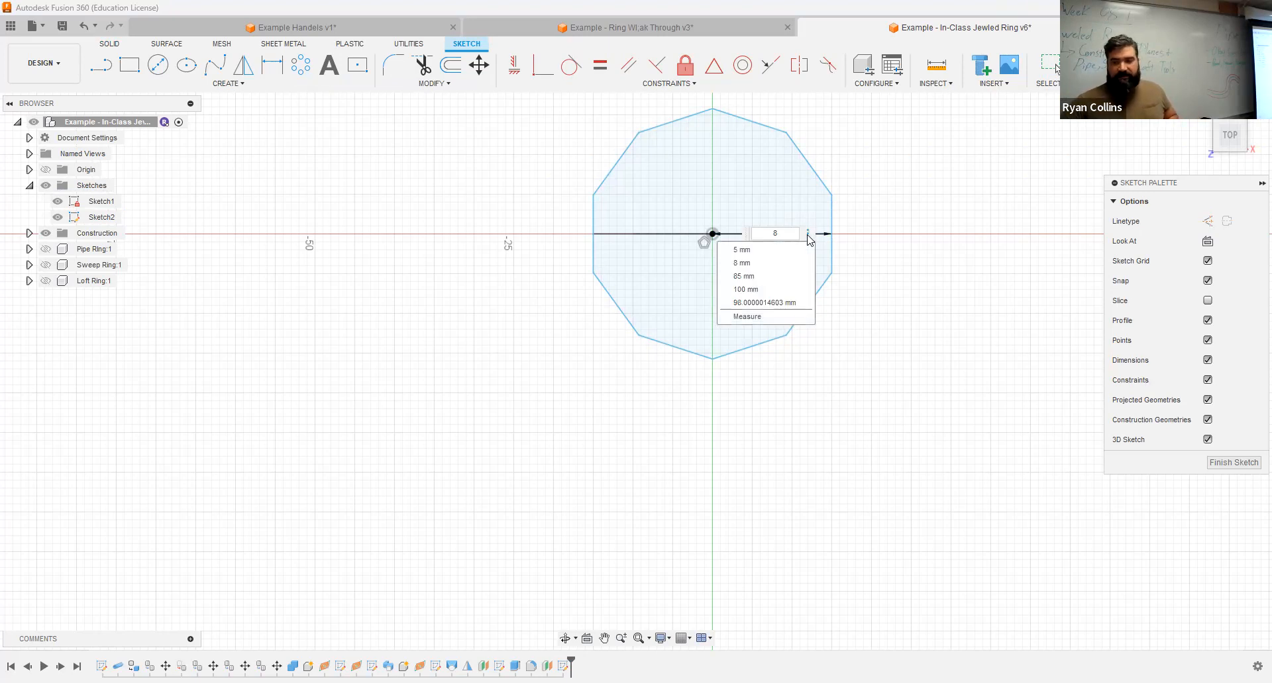
left_click(875, 226)
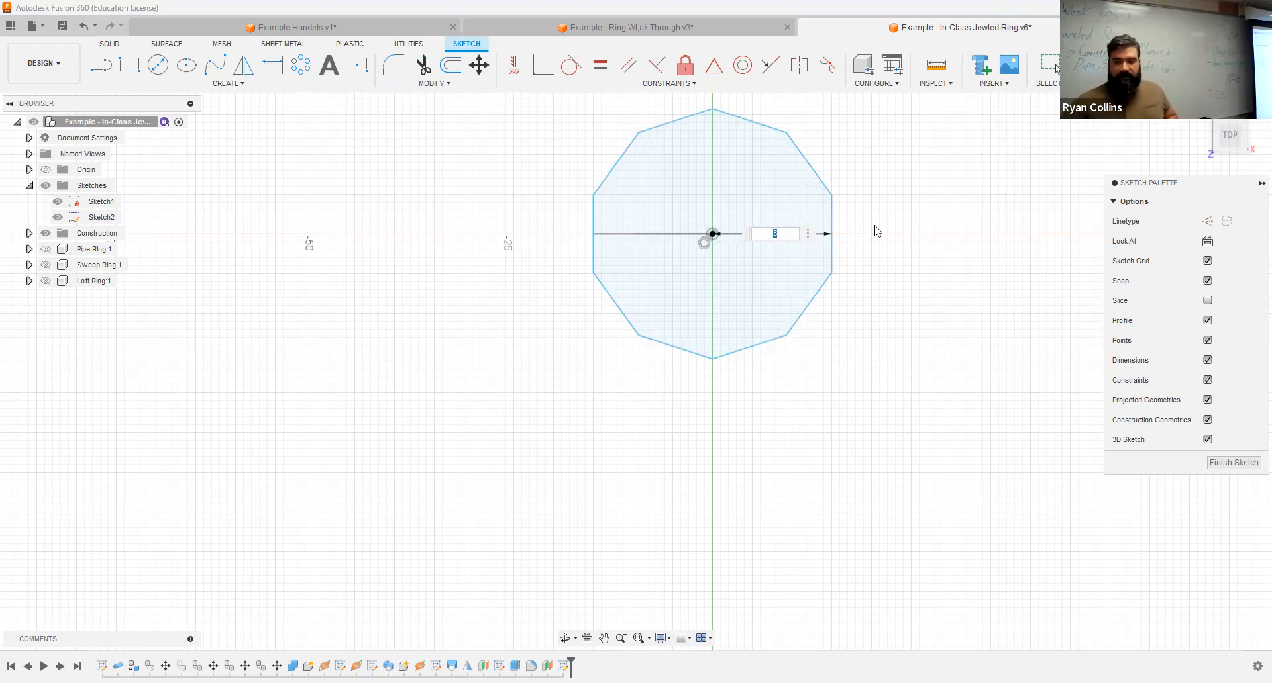
key("Return")
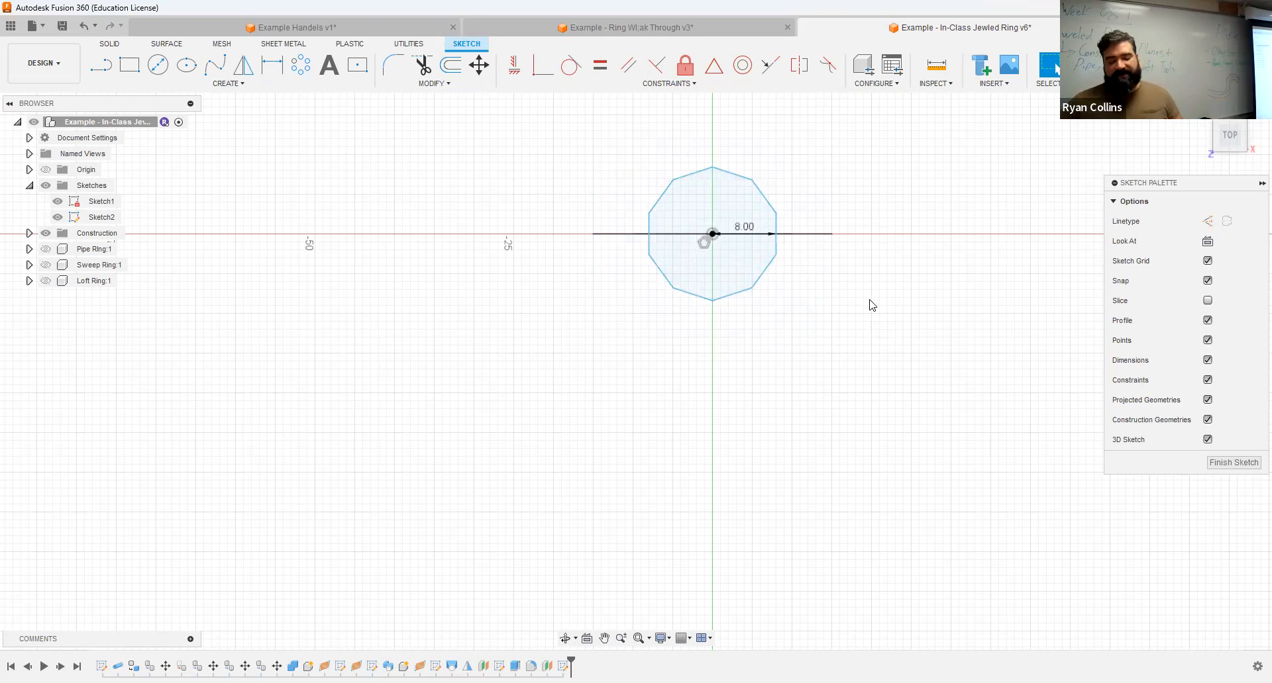
left_click(1100, 66)
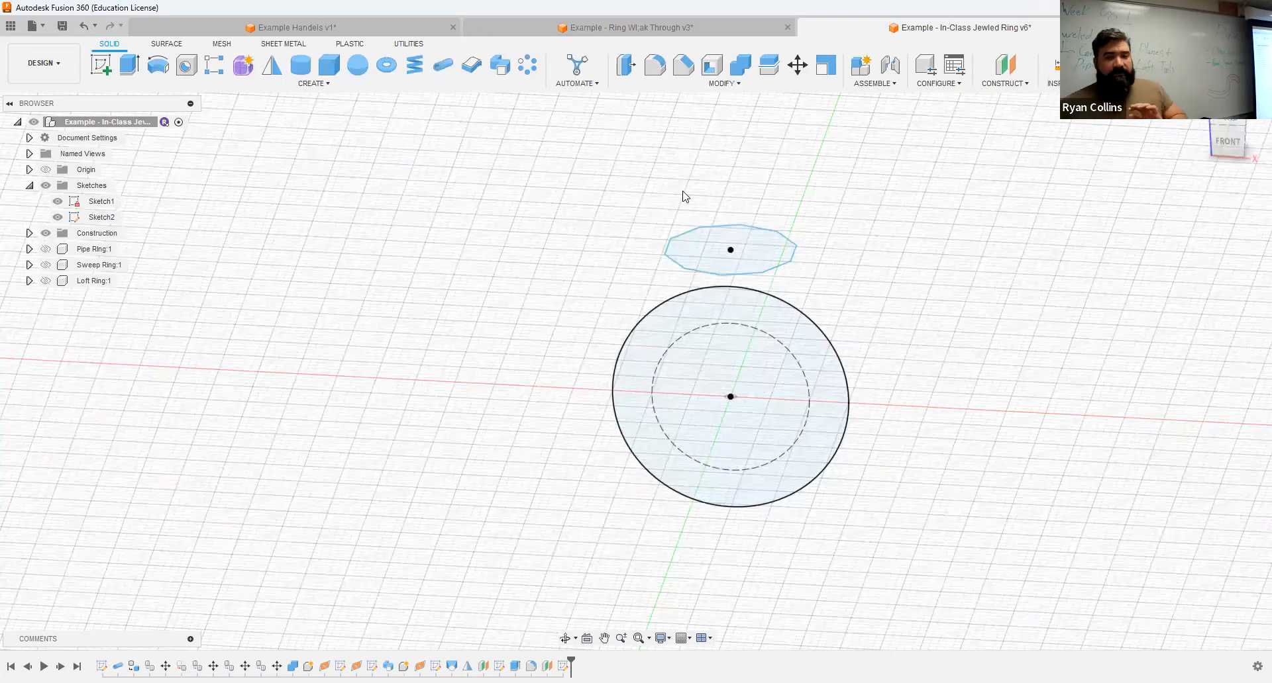
Step: Examine the thin band around the Jewel body in the ring walk-through design, and return to the in-class jeweled ring design
left_click(657, 27)
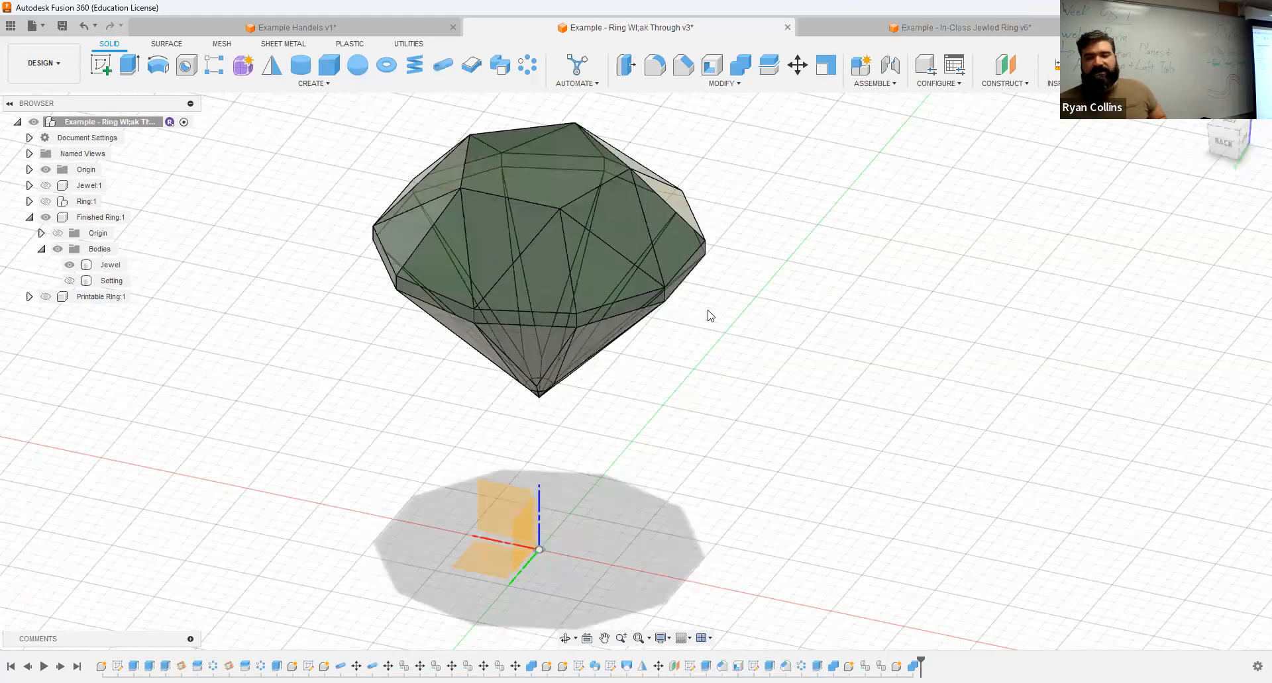
left_click(619, 305)
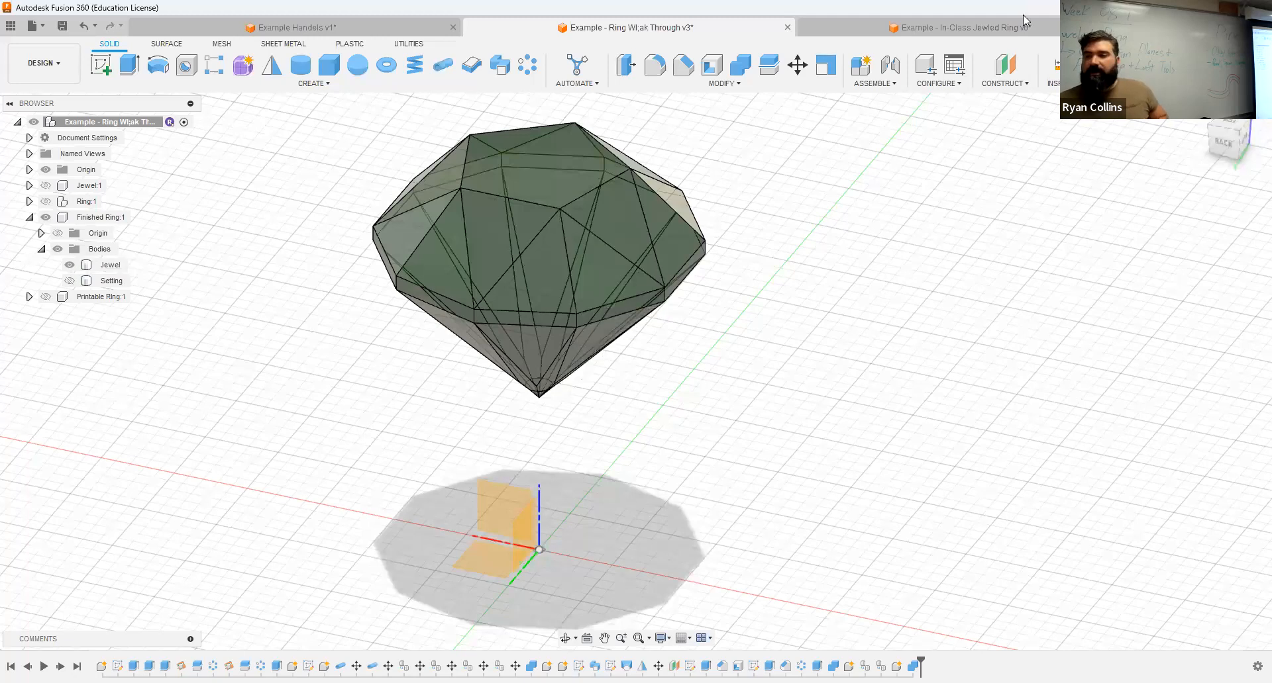
left_click(968, 30)
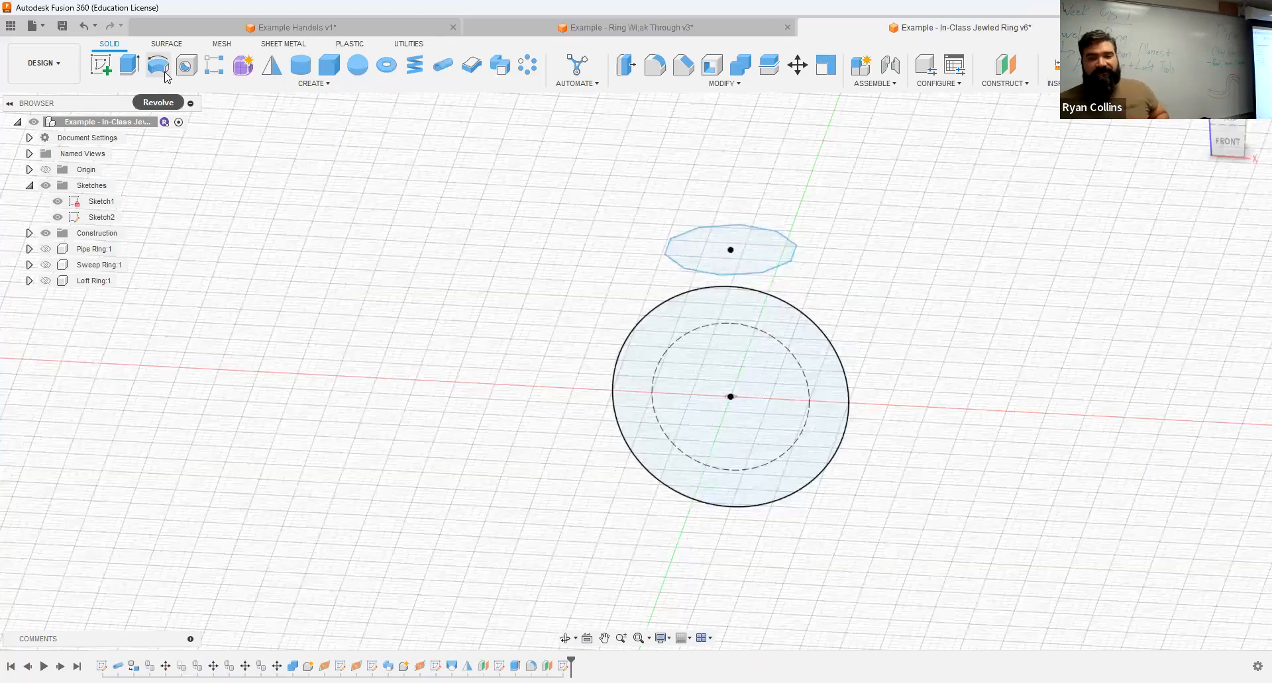
Step: Extrude the decagon profile 0.5 mm upward as a new body
left_click(129, 64)
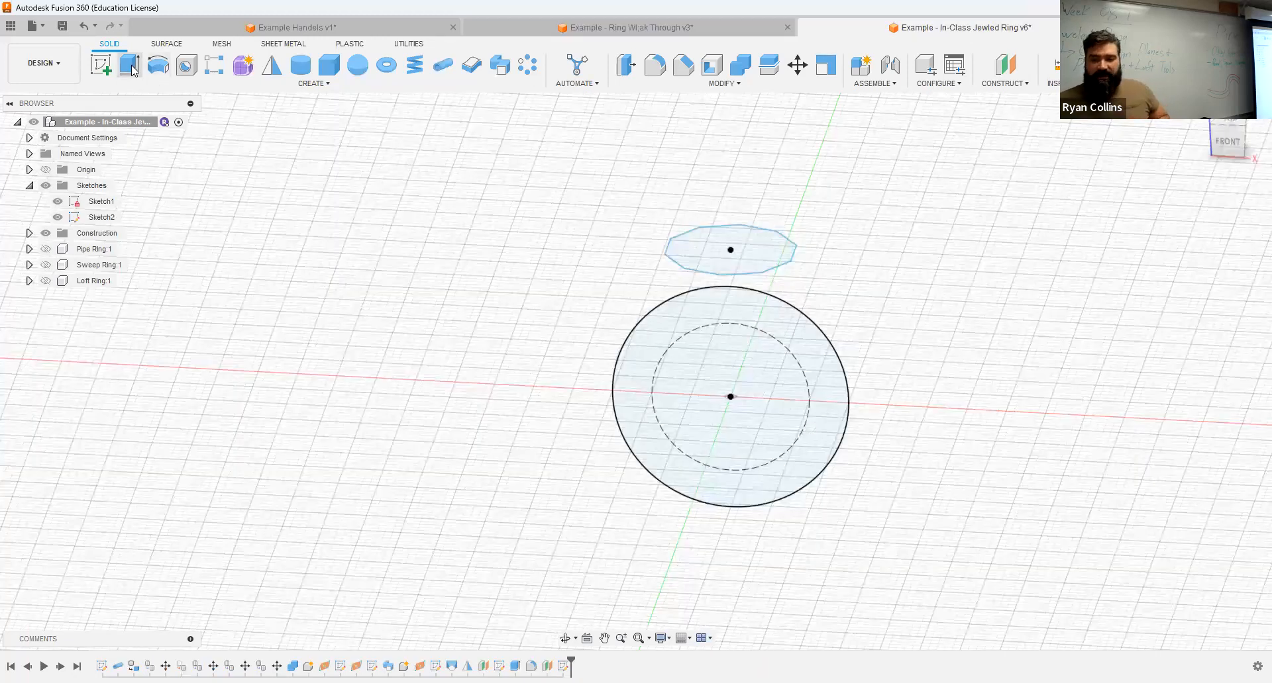
left_click(754, 234)
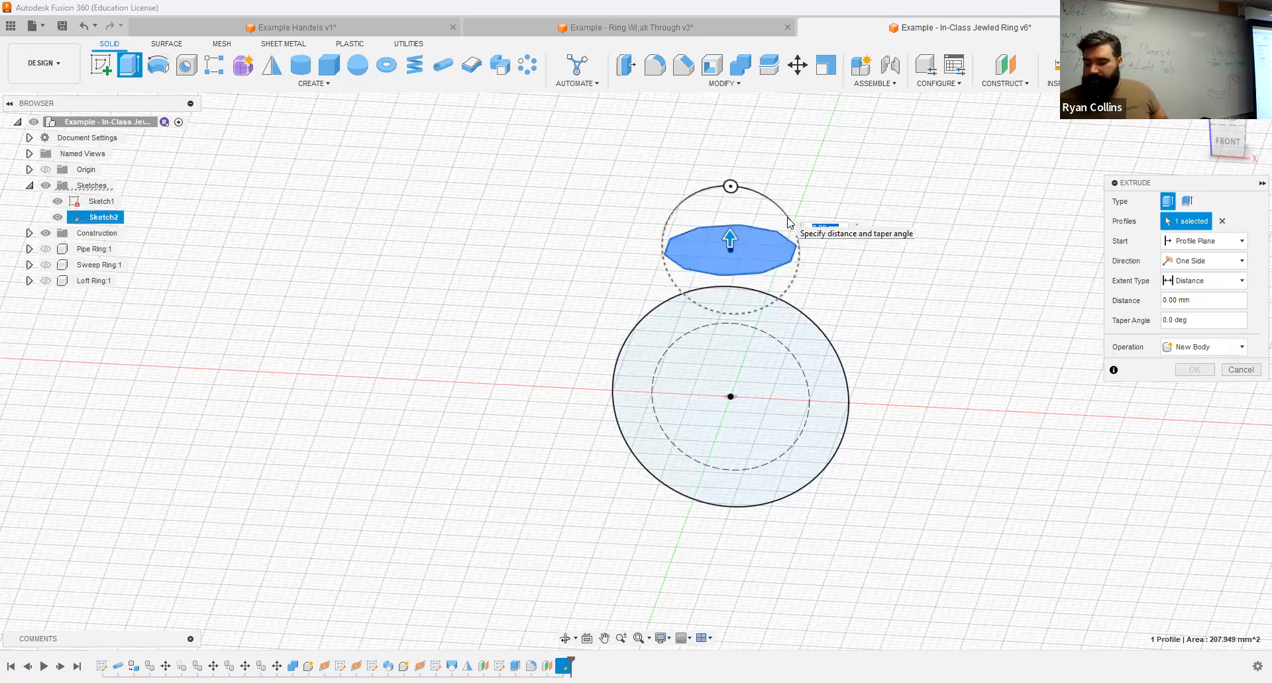
type("2")
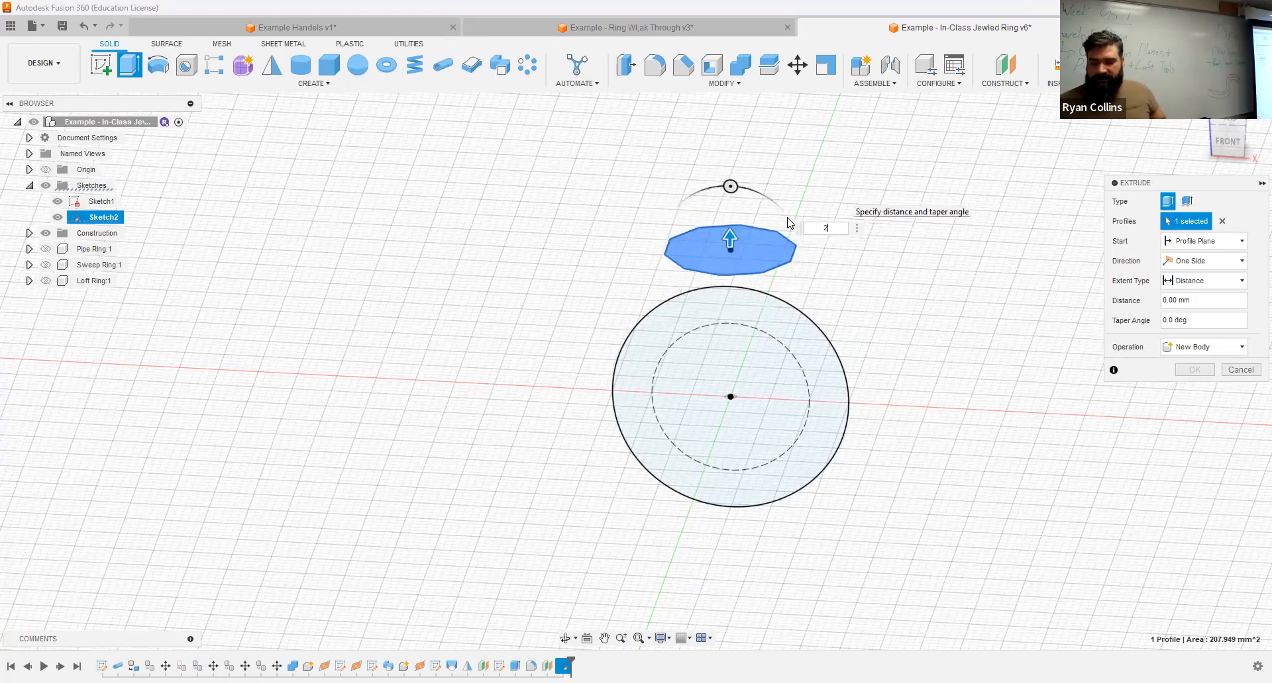
key("Return")
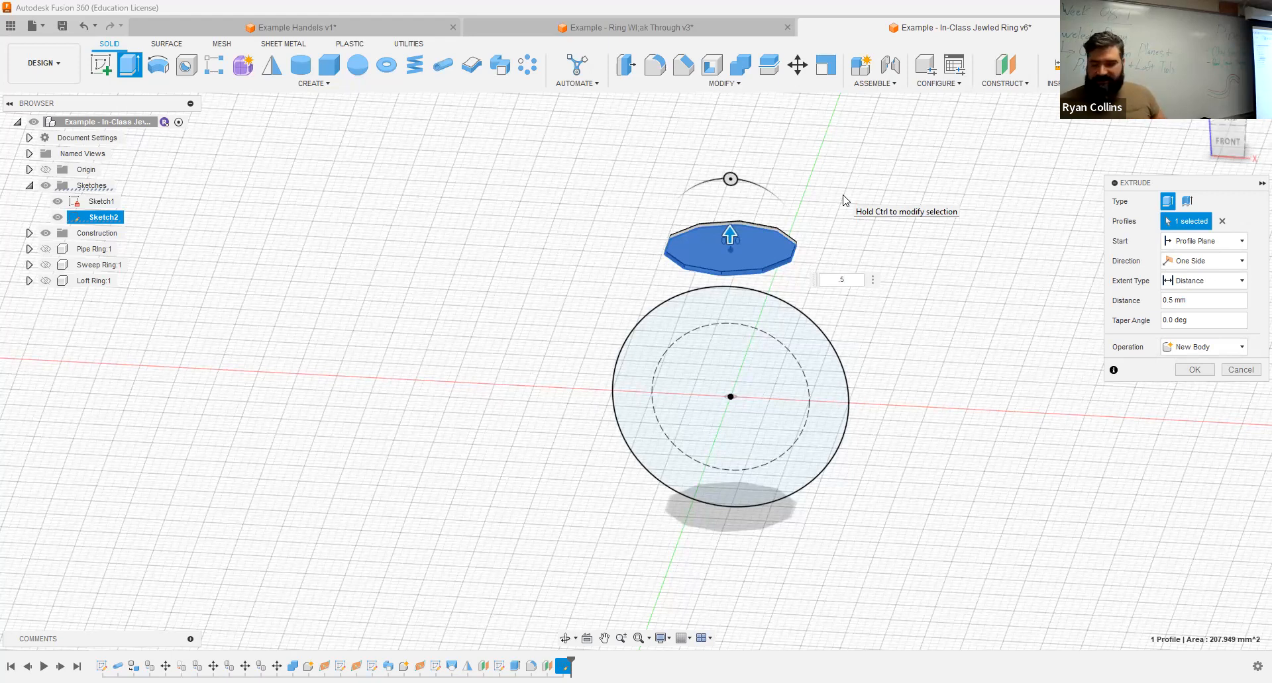
key("Return")
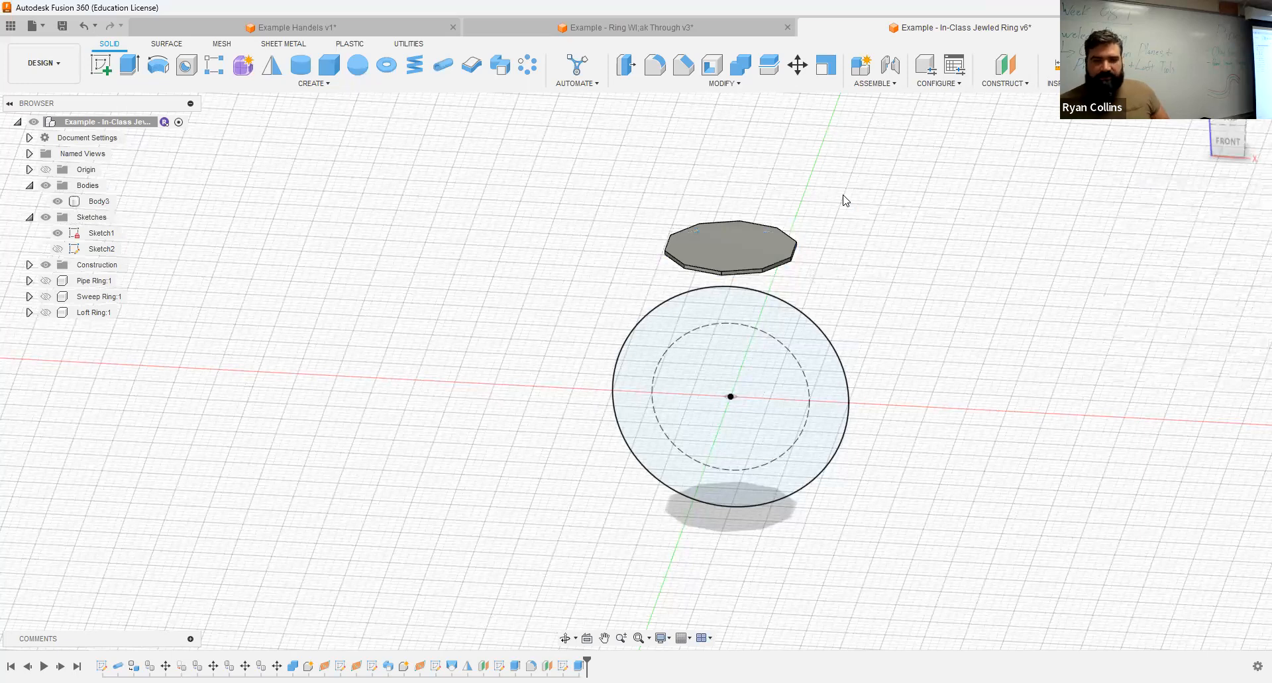
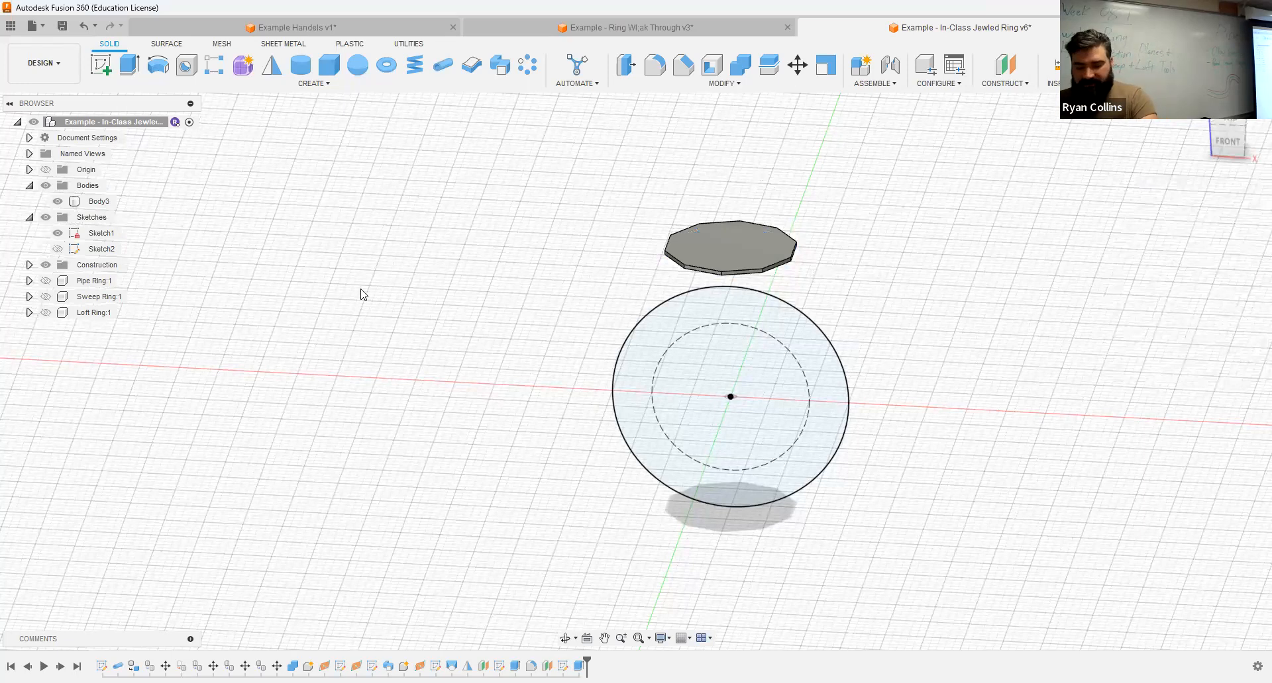
Step: Turn on component color cycling and set up a 5 mm upward extrusion of the decagon body's top face, joined to the body
key("shift+n")
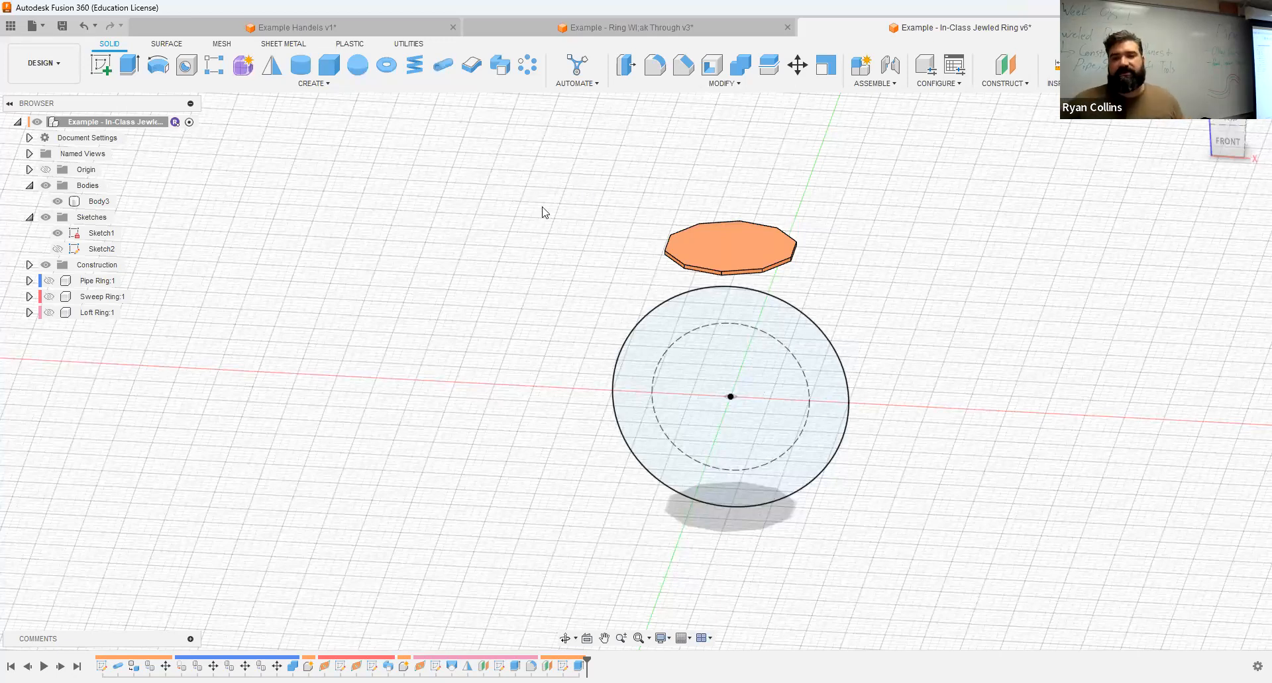
left_click(128, 67)
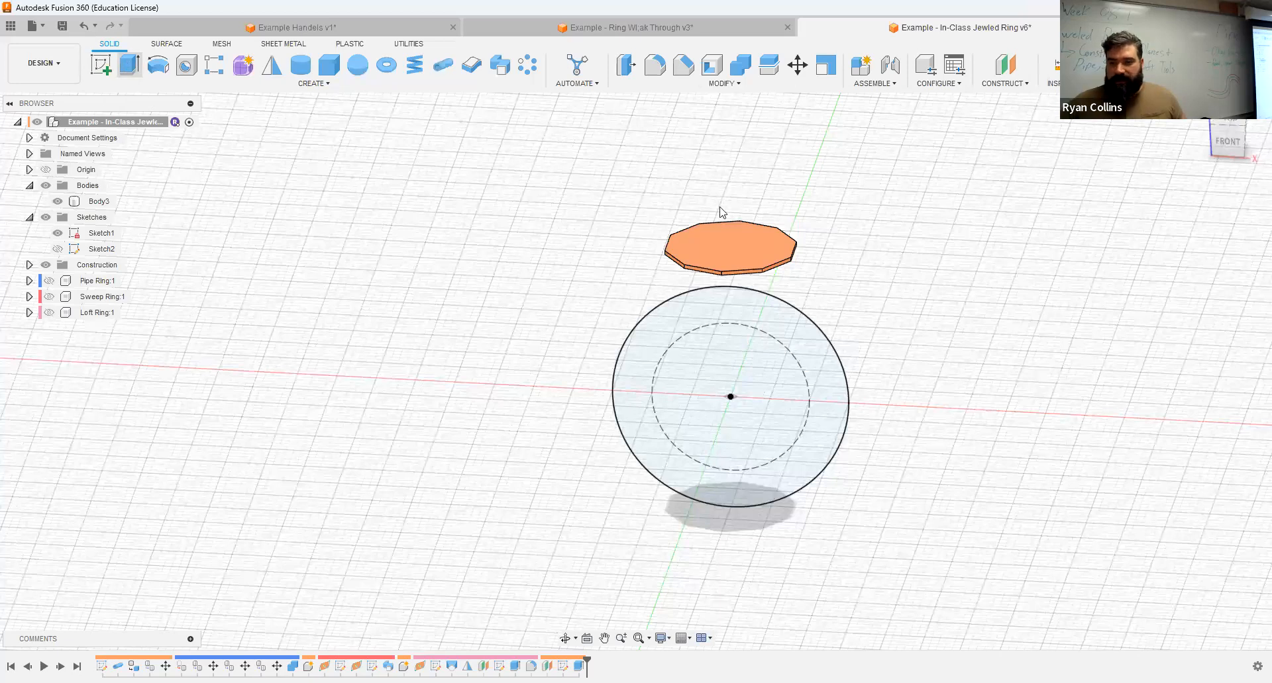
key("Escape")
left_click(751, 236)
left_click(128, 65)
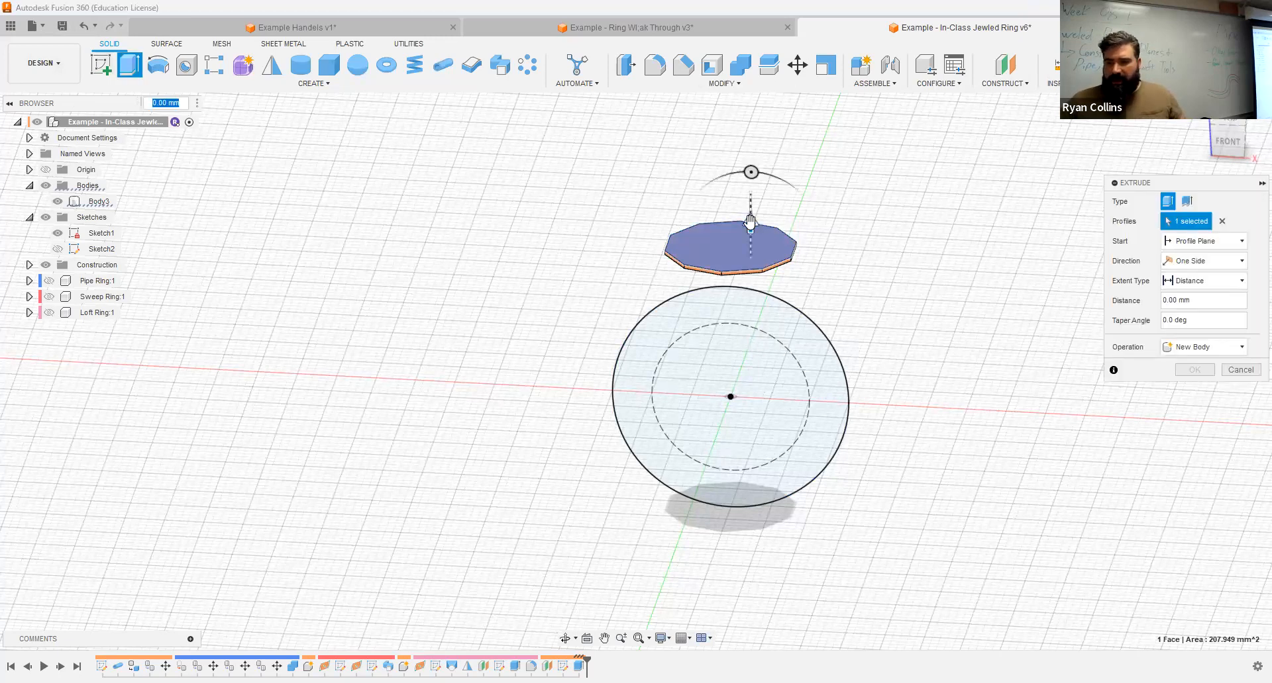
type("5")
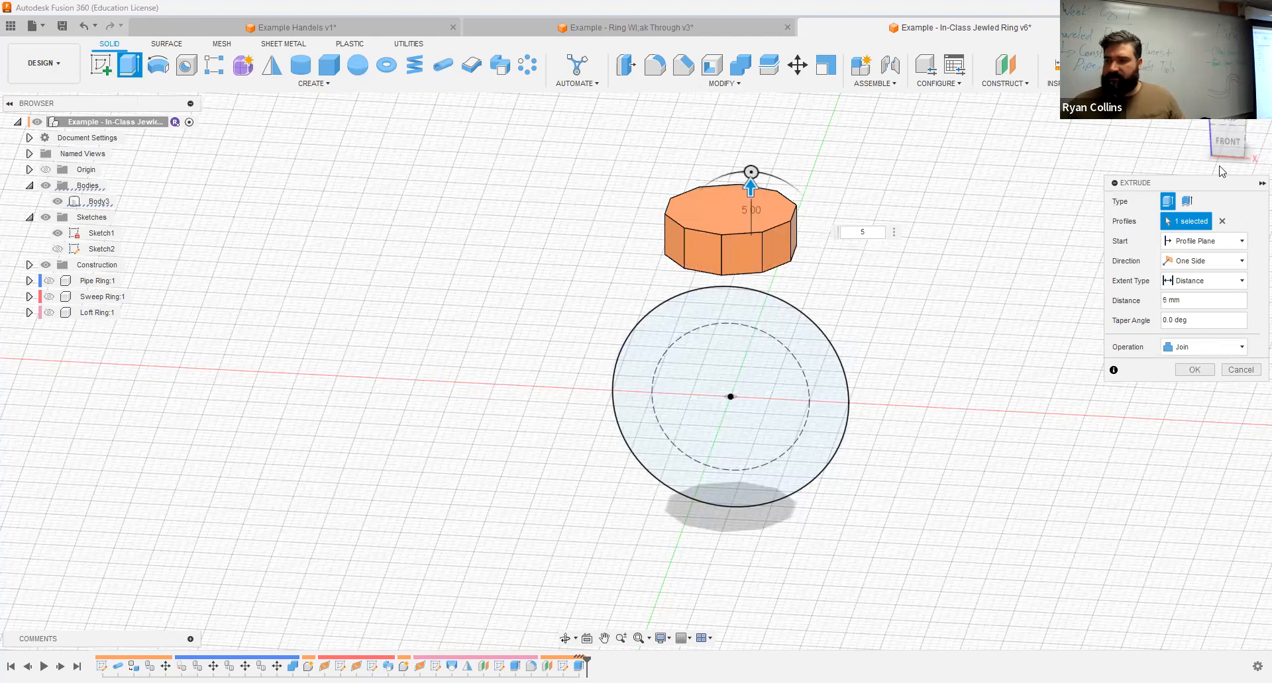
left_click_drag(1213, 184, 1016, 152)
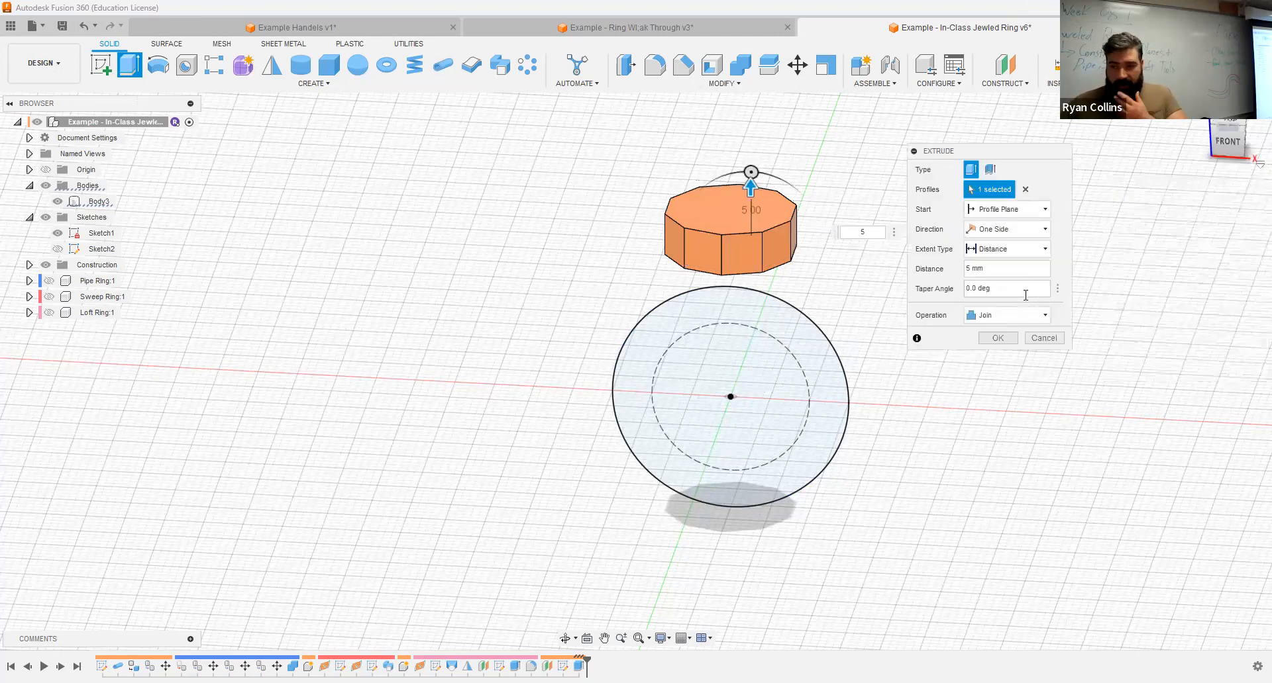
Step: Give the top-face extrusion a -42 degree taper, set its distance to 3 mm and complete it
left_click(992, 289)
type("42")
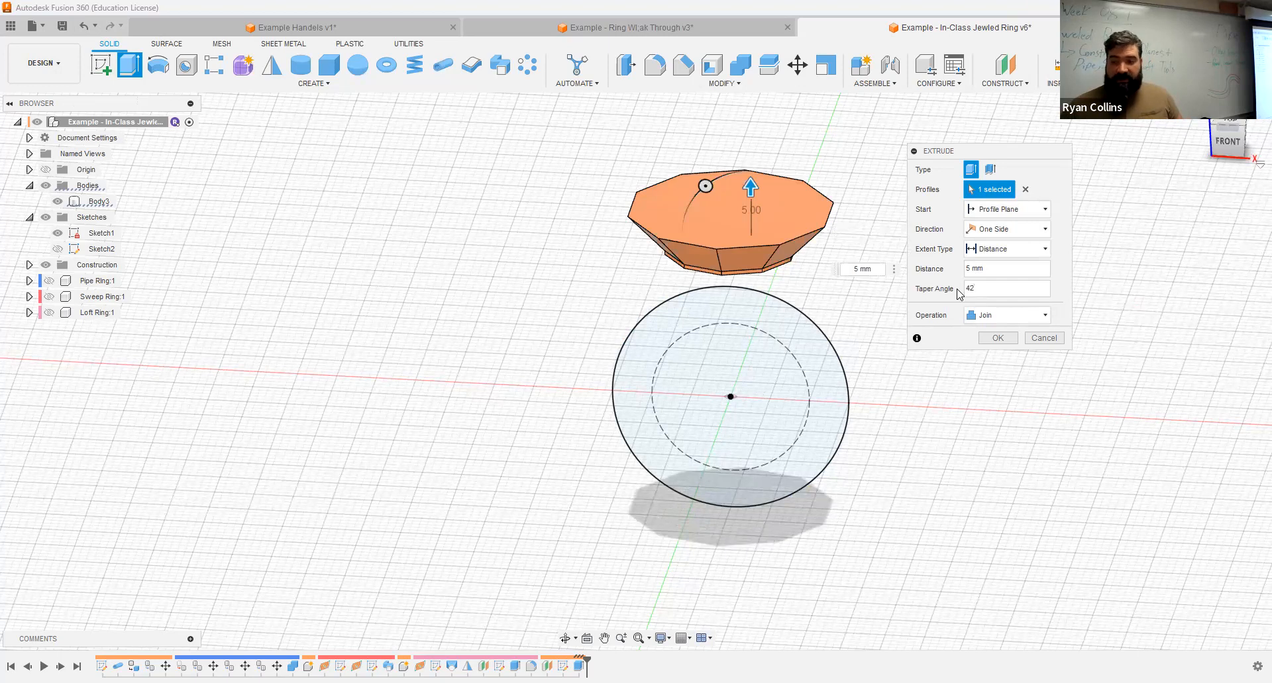
type("-")
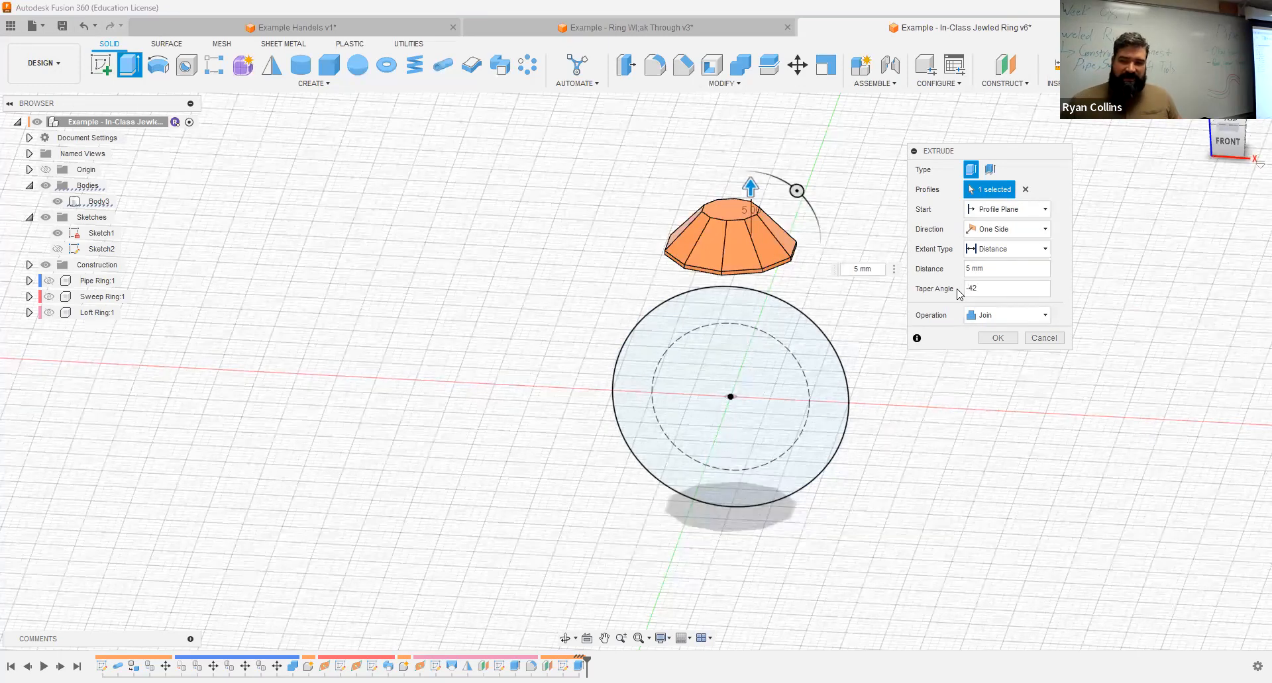
type("-")
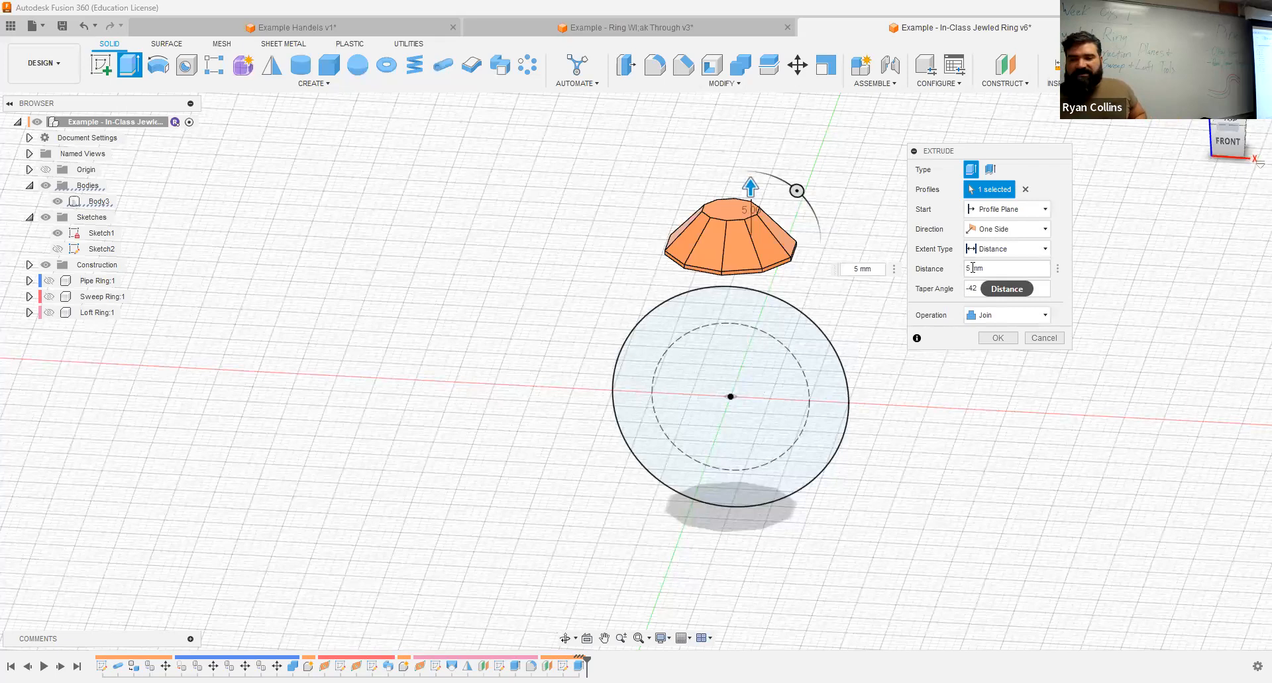
double_click(973, 269)
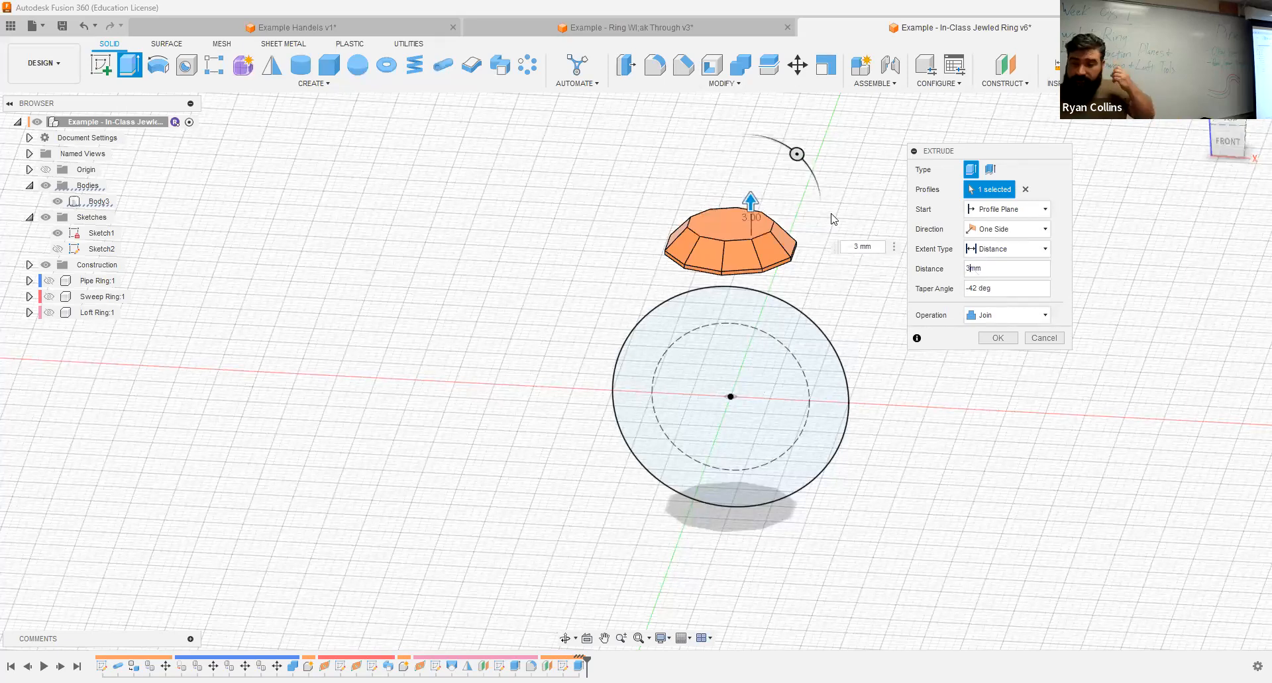
left_click(1001, 340)
Step: Set up a 5 mm downward extrusion of the jewel's bottom face with a -42 degree taper, joined to the body
middle_click_drag(914, 295, 906, 239, "shift")
right_click(906, 241)
left_click(912, 207)
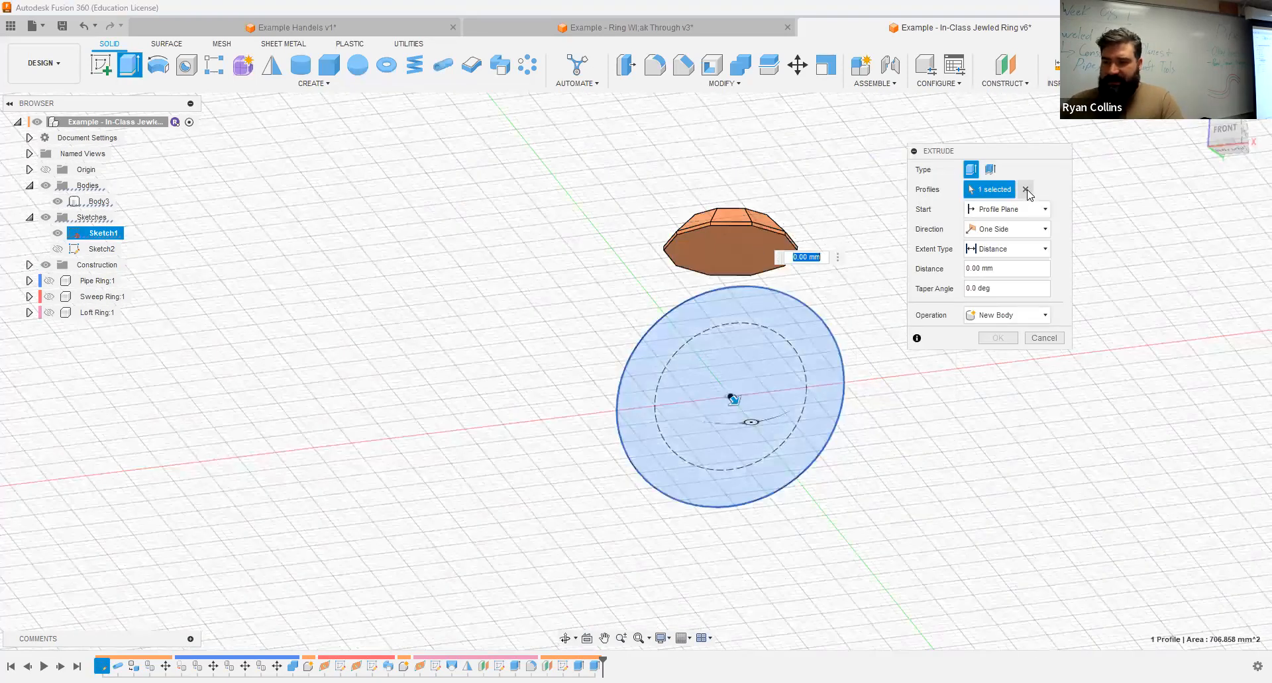
left_click(721, 250)
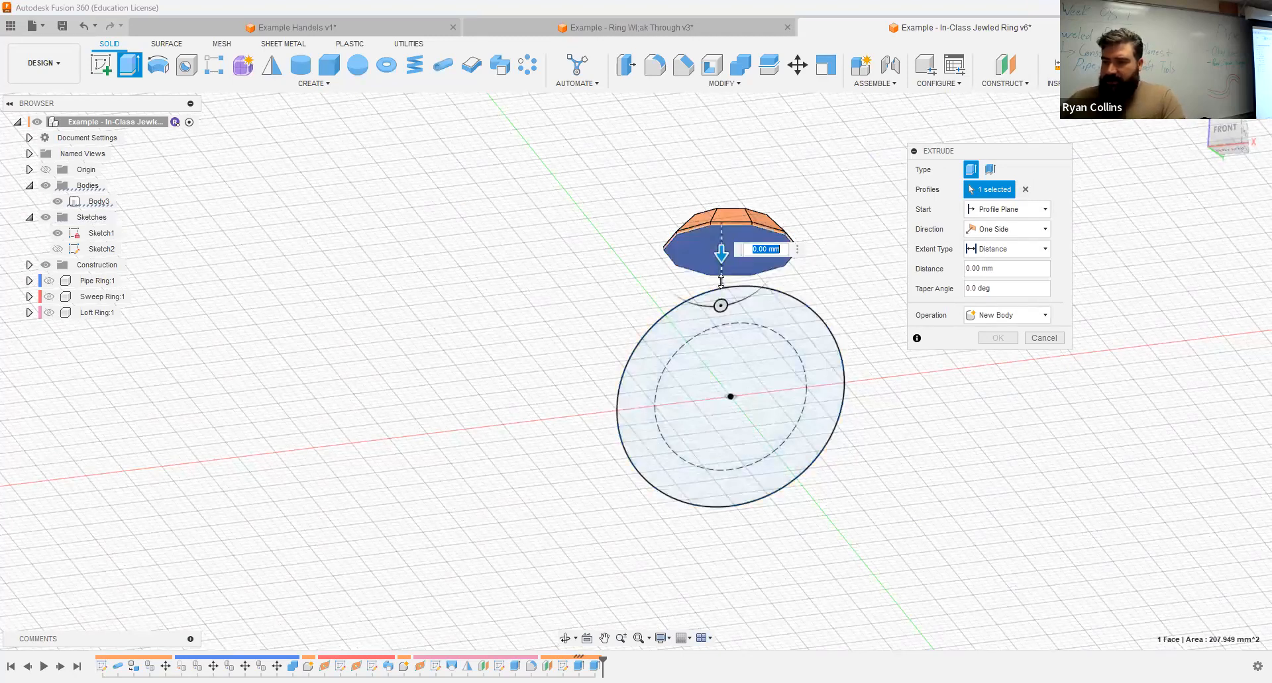
left_click_drag(721, 281, 721, 292)
left_click(997, 290)
type("-42")
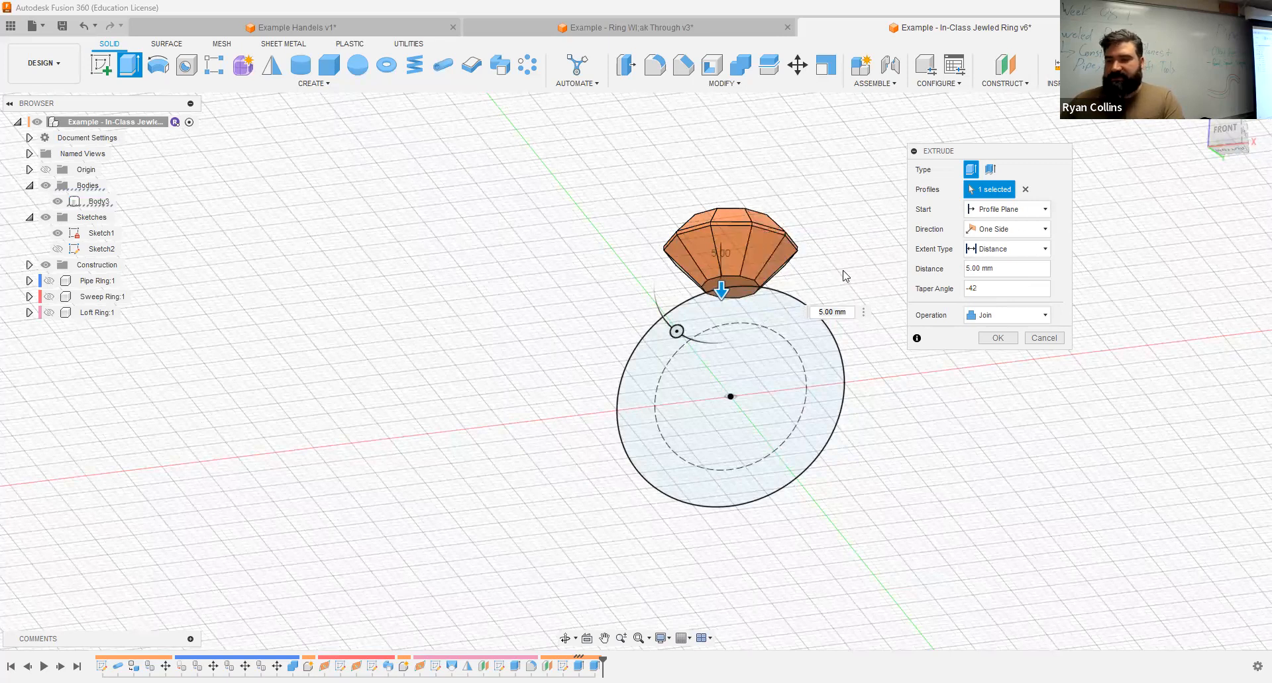
middle_click_drag(843, 255, 839, 273, "shift")
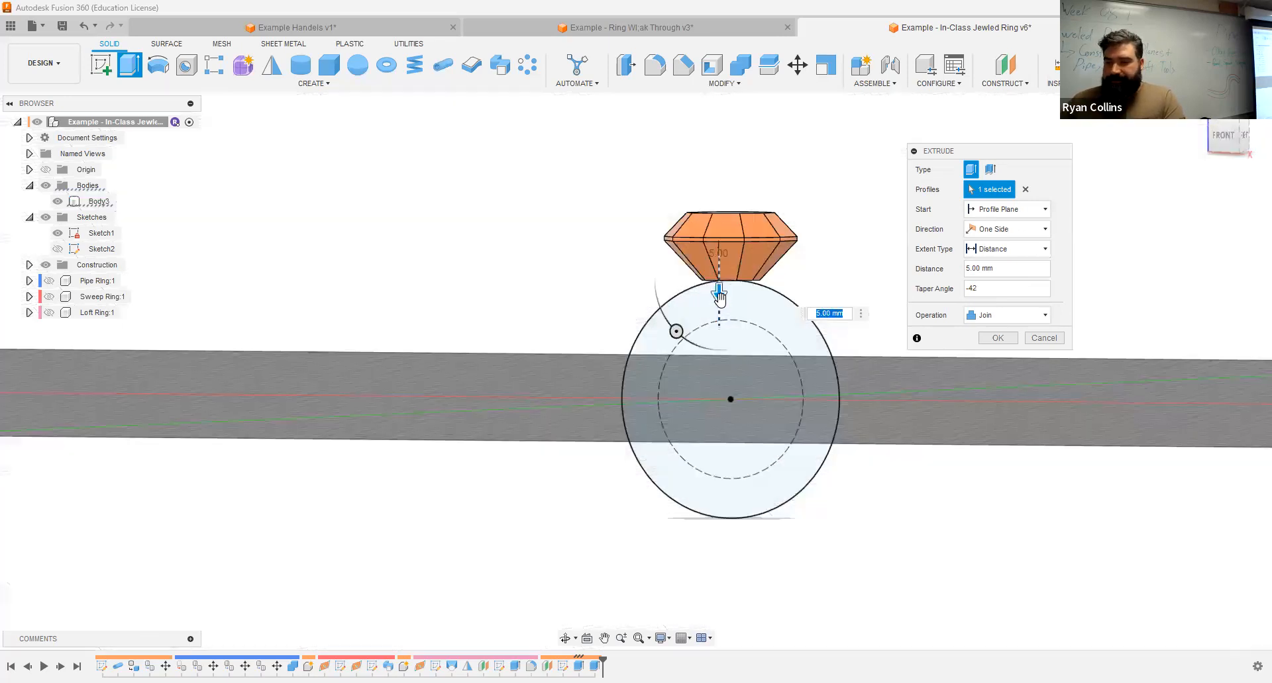
Step: Try a 9 mm length for the lower jewel extrusion, set its distance to 8 mm and complete it
left_click_drag(720, 300, 727, 339)
scroll(729, 332, "up", 5)
middle_click_drag(763, 284, 752, 260, "shift")
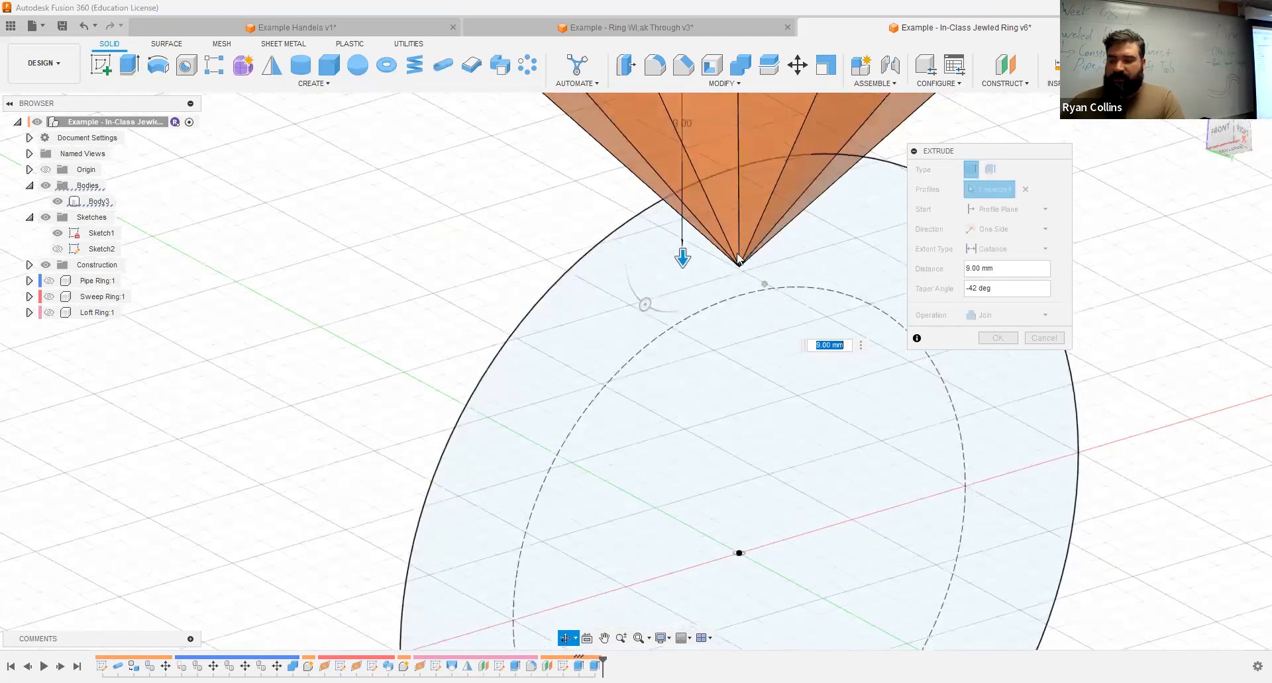
scroll(752, 311, "down", 3)
scroll(753, 308, "down", 2)
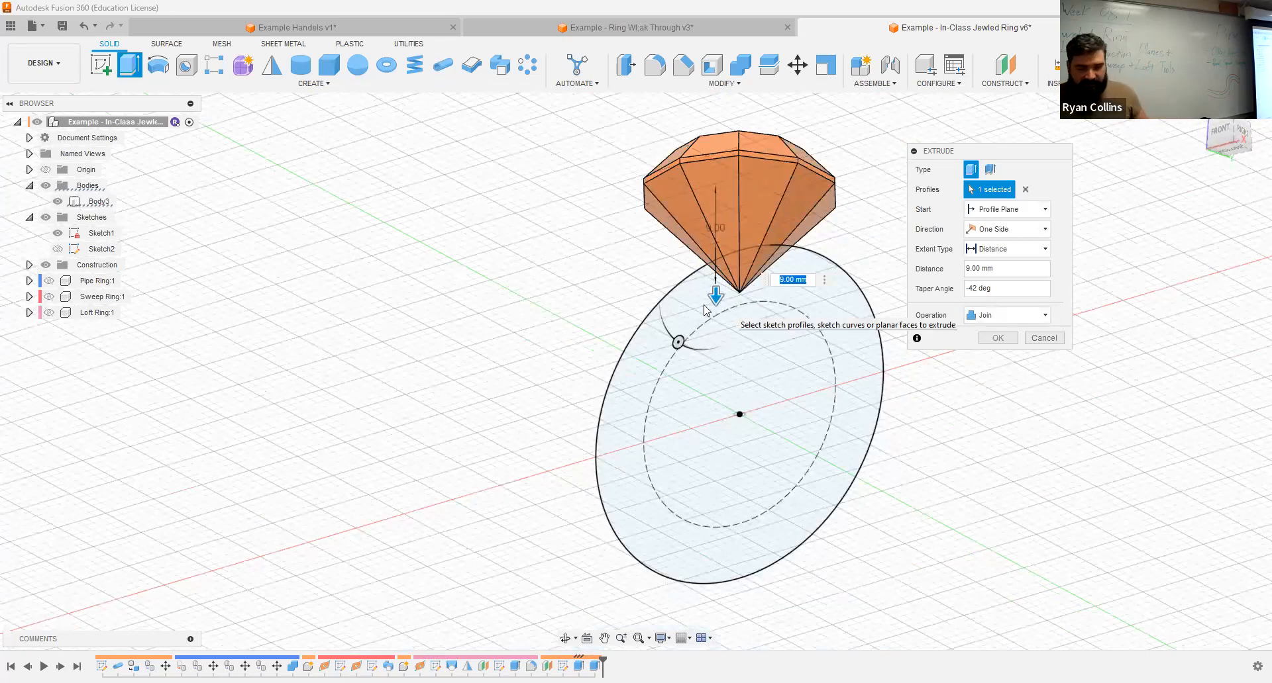
type("8")
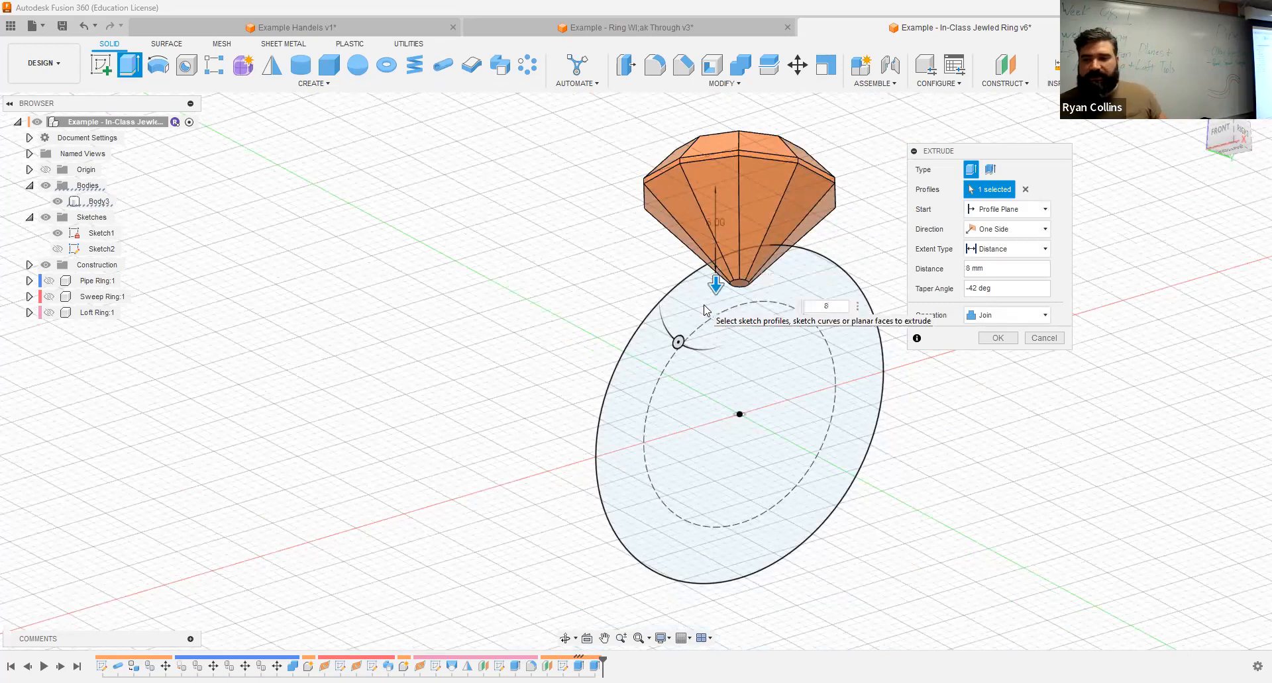
scroll(705, 306, "up", 5)
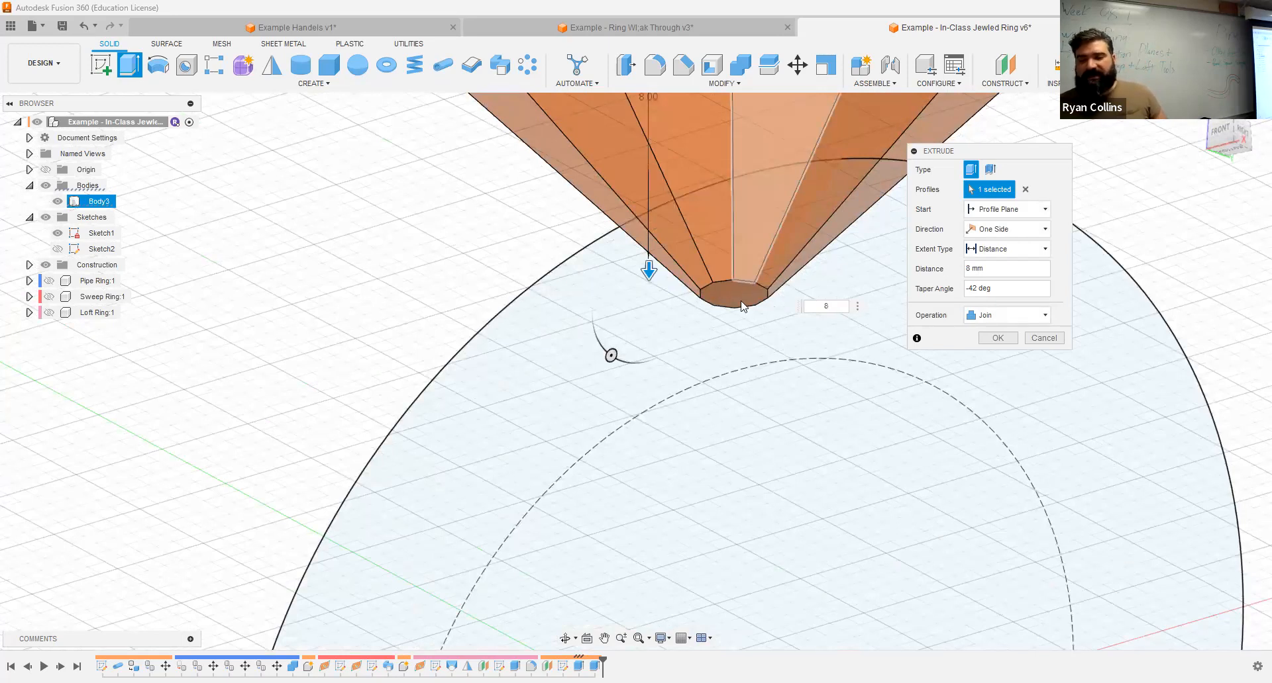
left_click(997, 338)
scroll(621, 368, "down", 5)
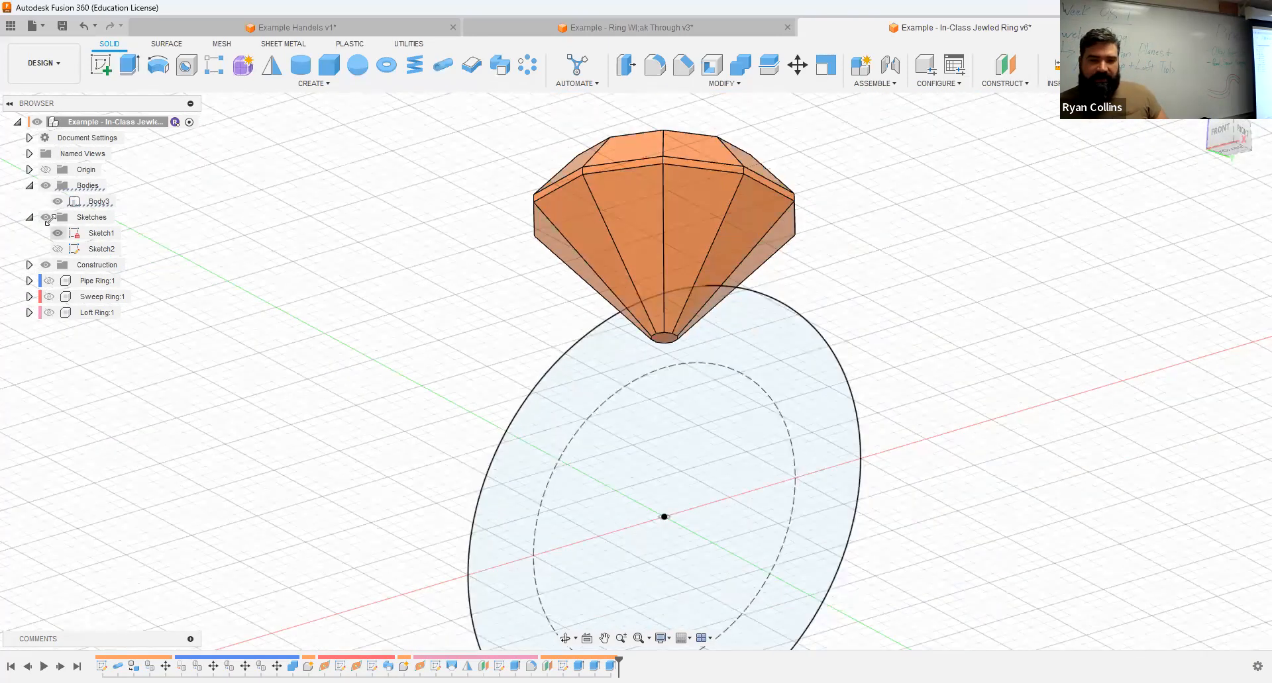
Step: Hide Sketch1, check the reference Jewel's facets in the ring walk-through design and return to the in-class jeweled ring design
left_click(63, 236)
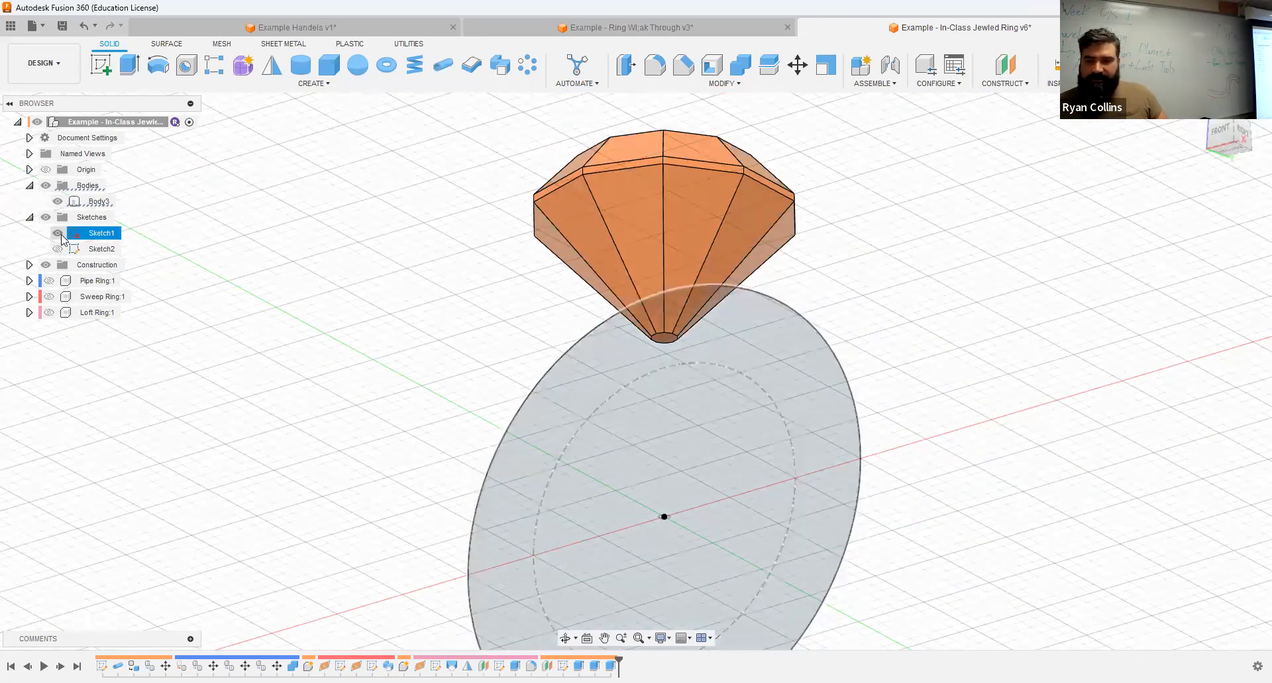
left_click(59, 233)
mouse_move(832, 320)
middle_mouse_down("shift")
mouse_move(869, 263)
mouse_move(843, 346)
mouse_move(848, 315)
mouse_move(897, 289)
mouse_move(837, 335)
middle_mouse_up("shift")
left_click(677, 32)
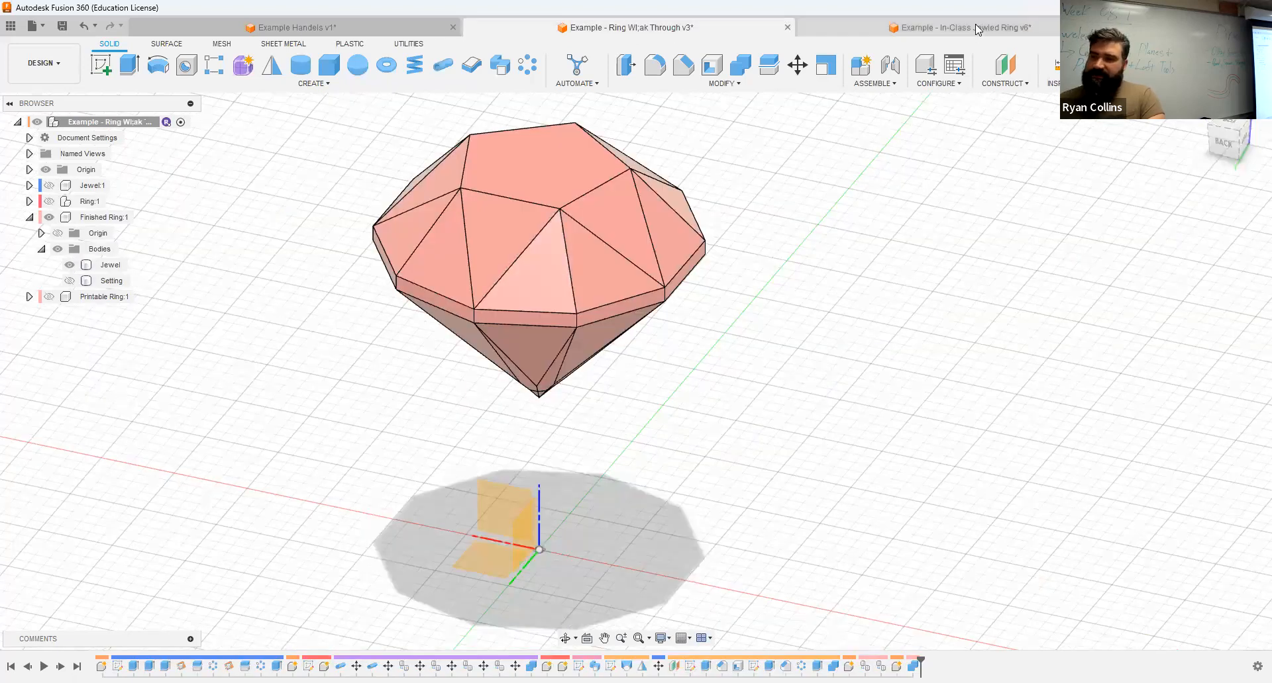
key("ctrl+Tab")
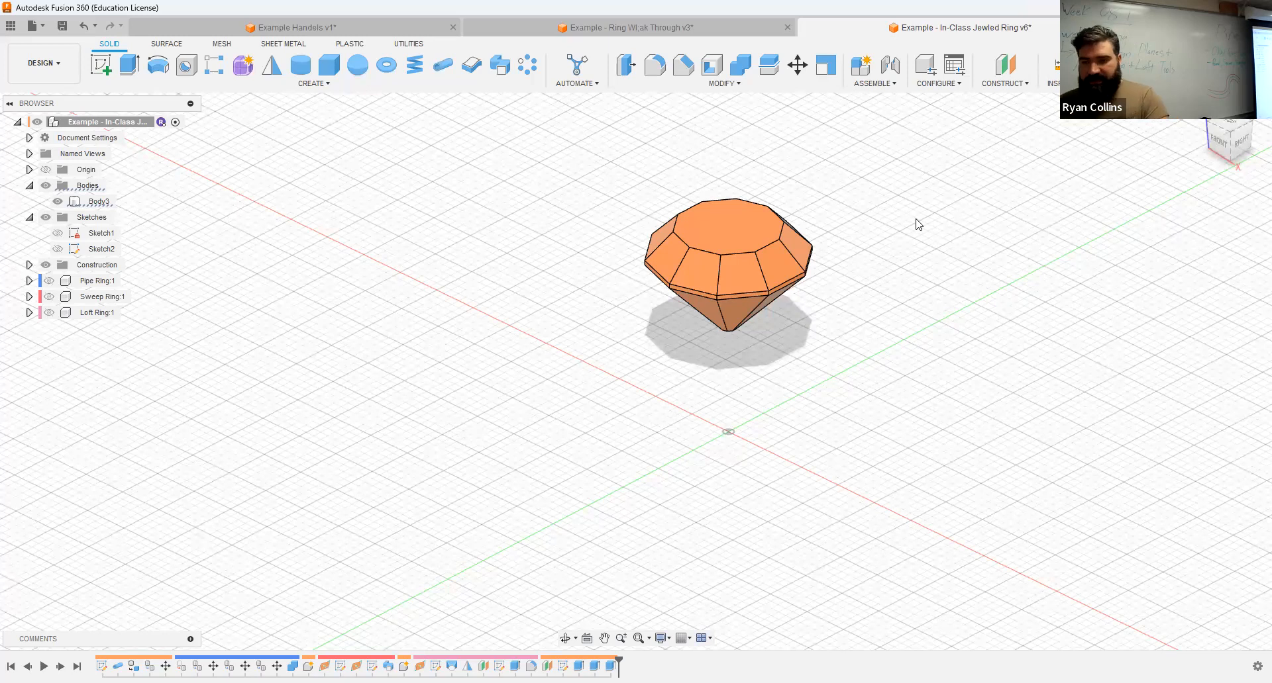
Step: Save the design with the version description "Jewel Extrude"
key("ctrl+s")
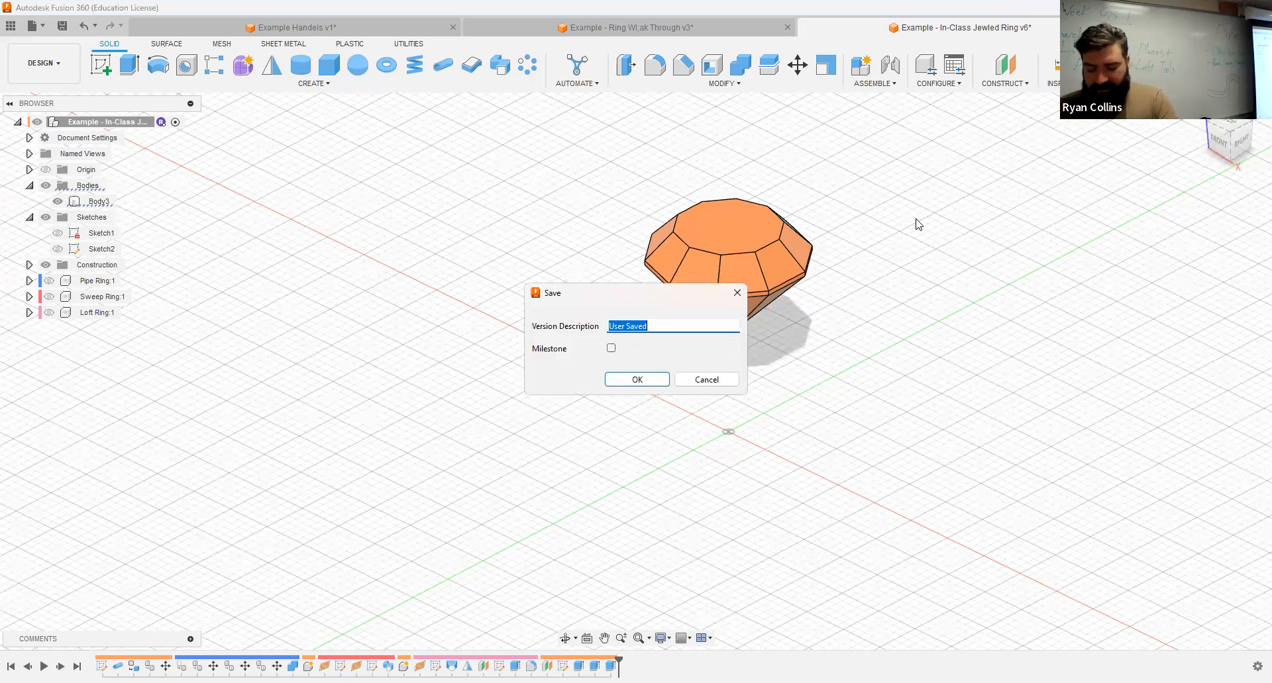
type("Je")
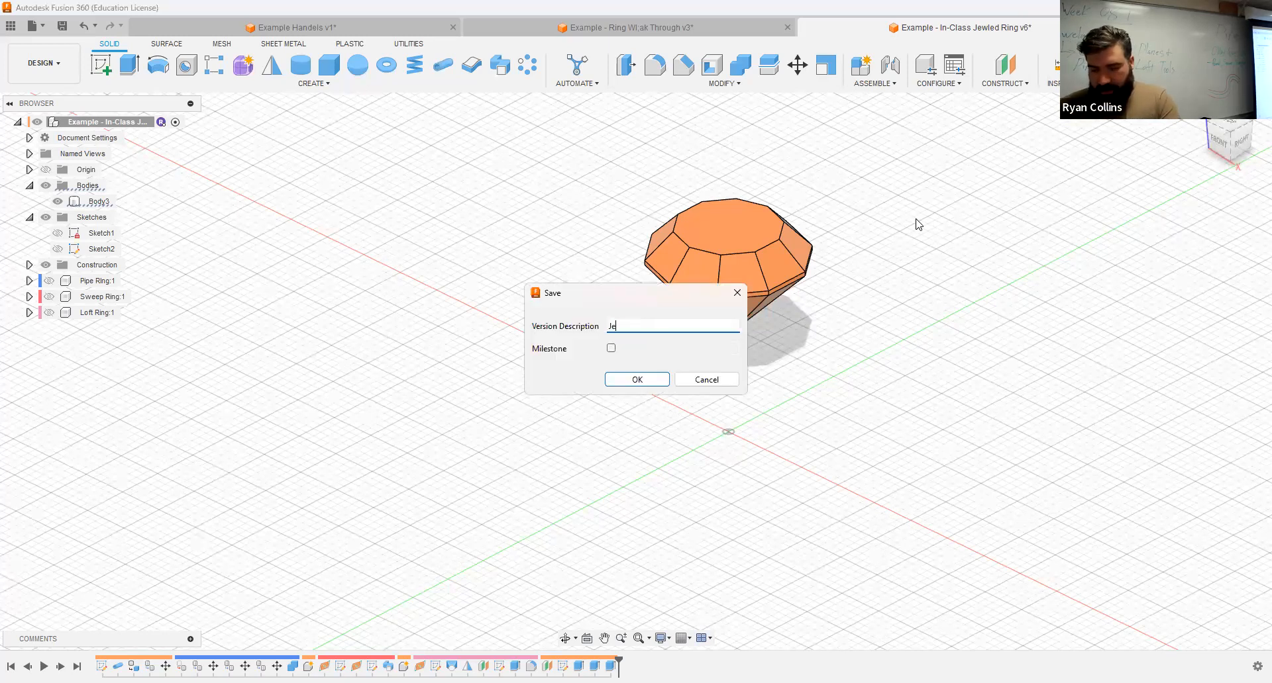
type("wel Extrude")
key("Return")
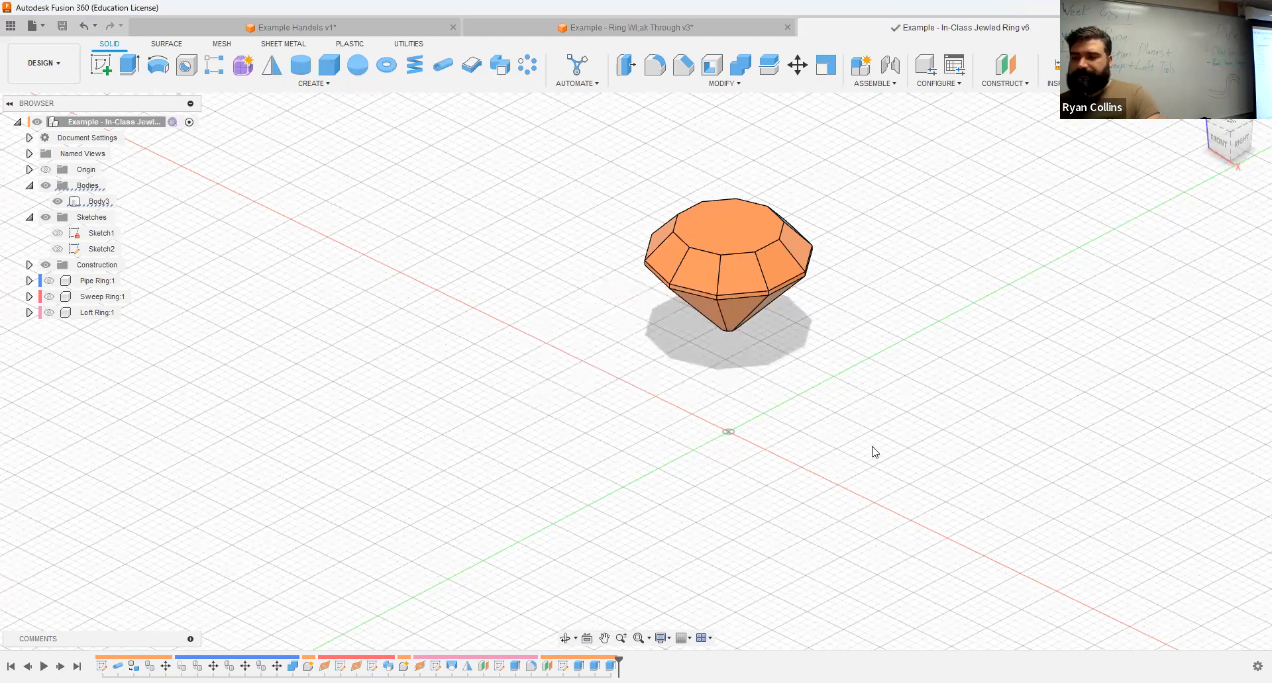
Step: Create a construction plane through three points, using one upper band vertex and two top-face vertices on either side of it
scroll(875, 298, "up", 4)
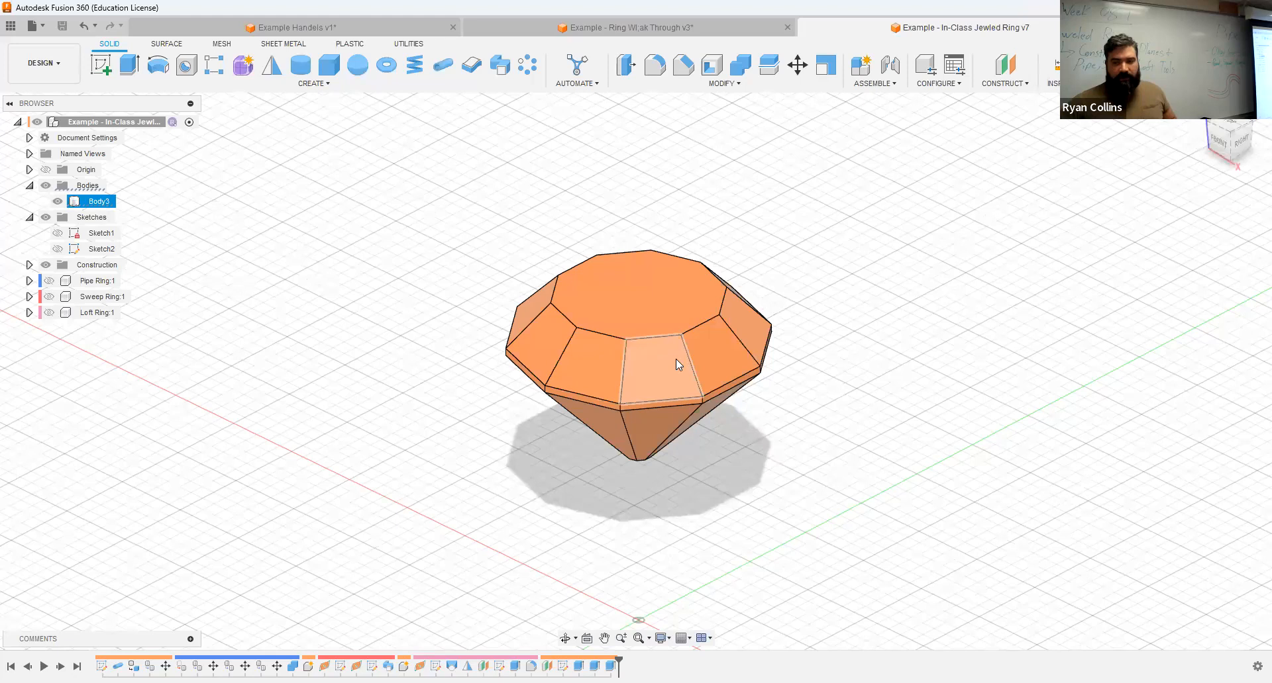
left_click(991, 84)
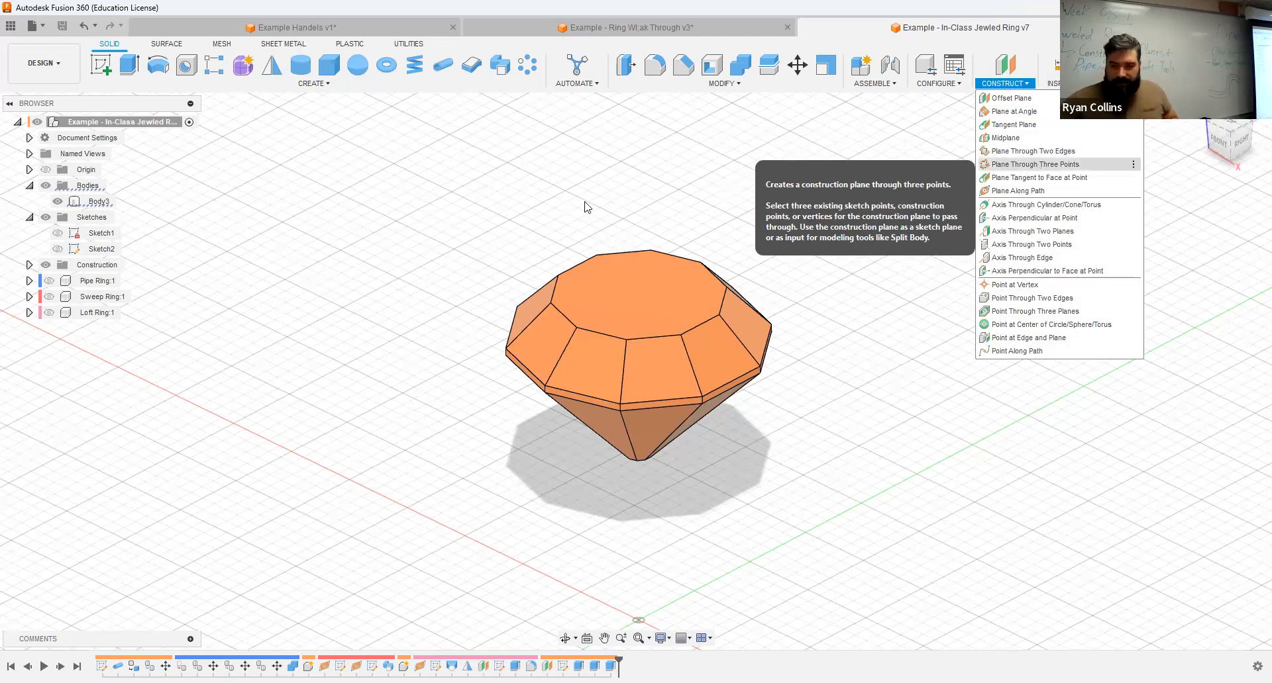
left_click(1037, 165)
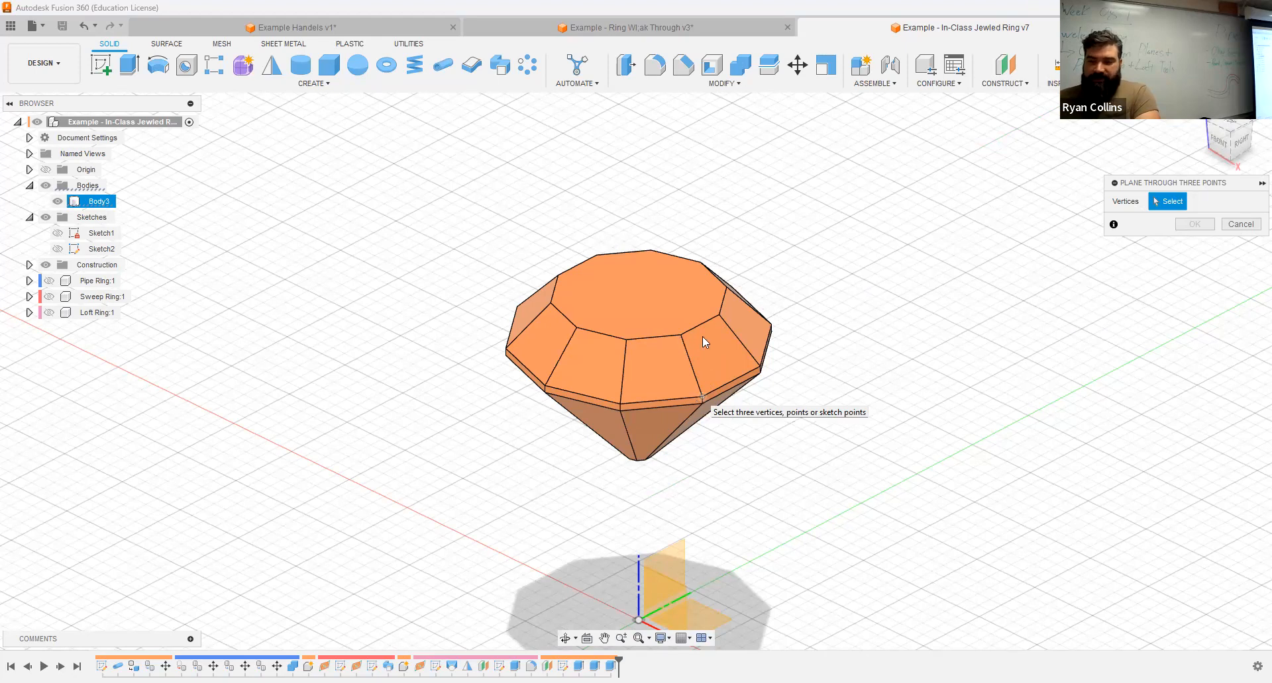
left_click(702, 397)
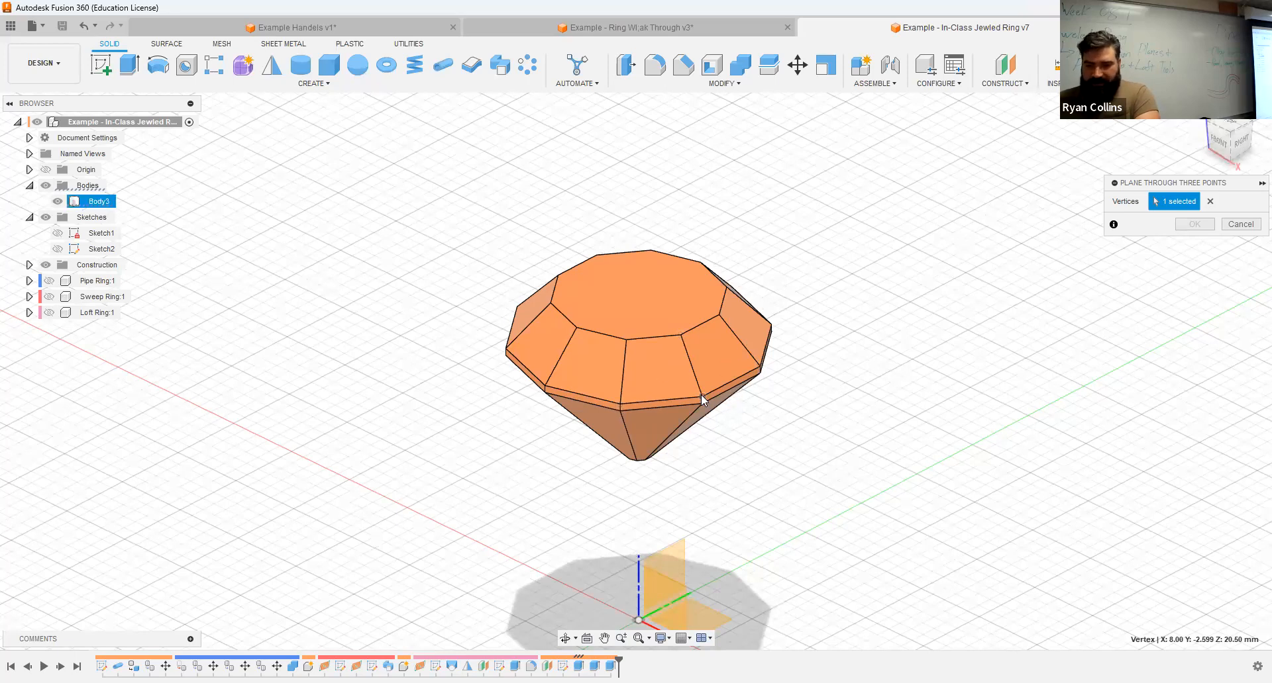
left_click(628, 339)
scroll(770, 461, "up", 3)
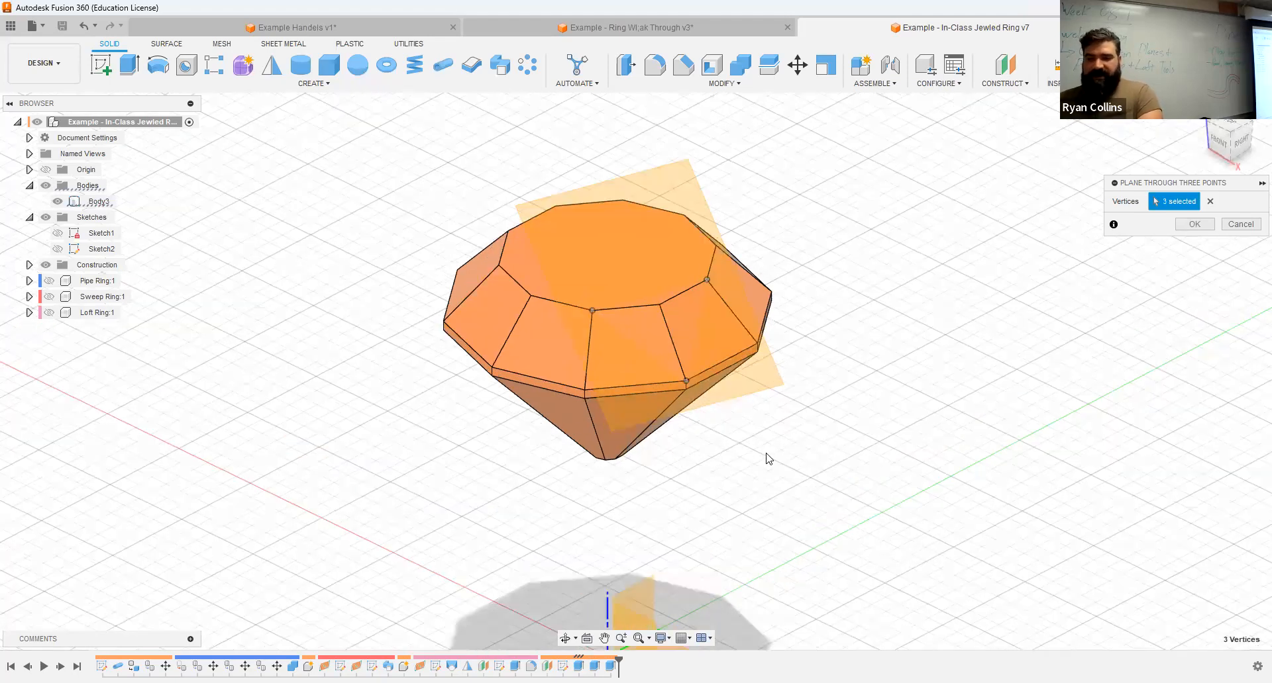
middle_click_drag(706, 459, 792, 426, "shift")
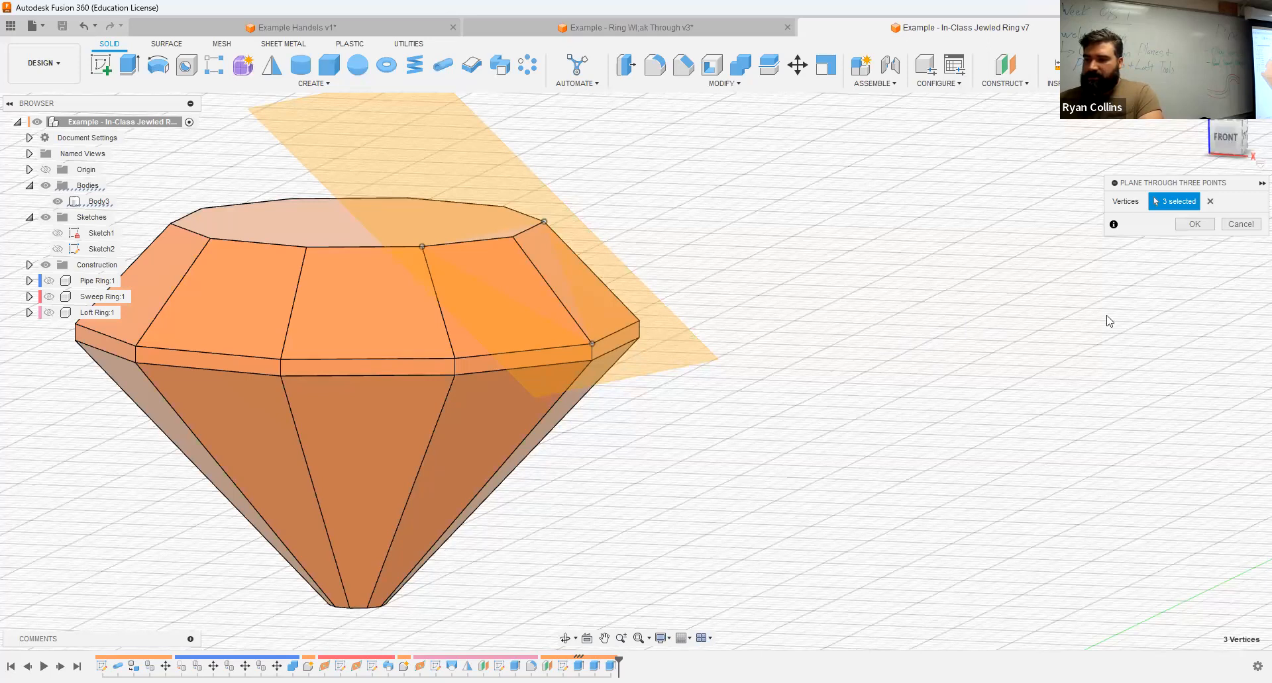
left_click(1193, 225)
Step: Split the jewel body using the three-point construction plane as the splitting tool
mouse_move(848, 296)
middle_mouse_down("shift")
mouse_move(861, 292)
mouse_move(826, 298)
mouse_move(861, 288)
middle_mouse_up("shift")
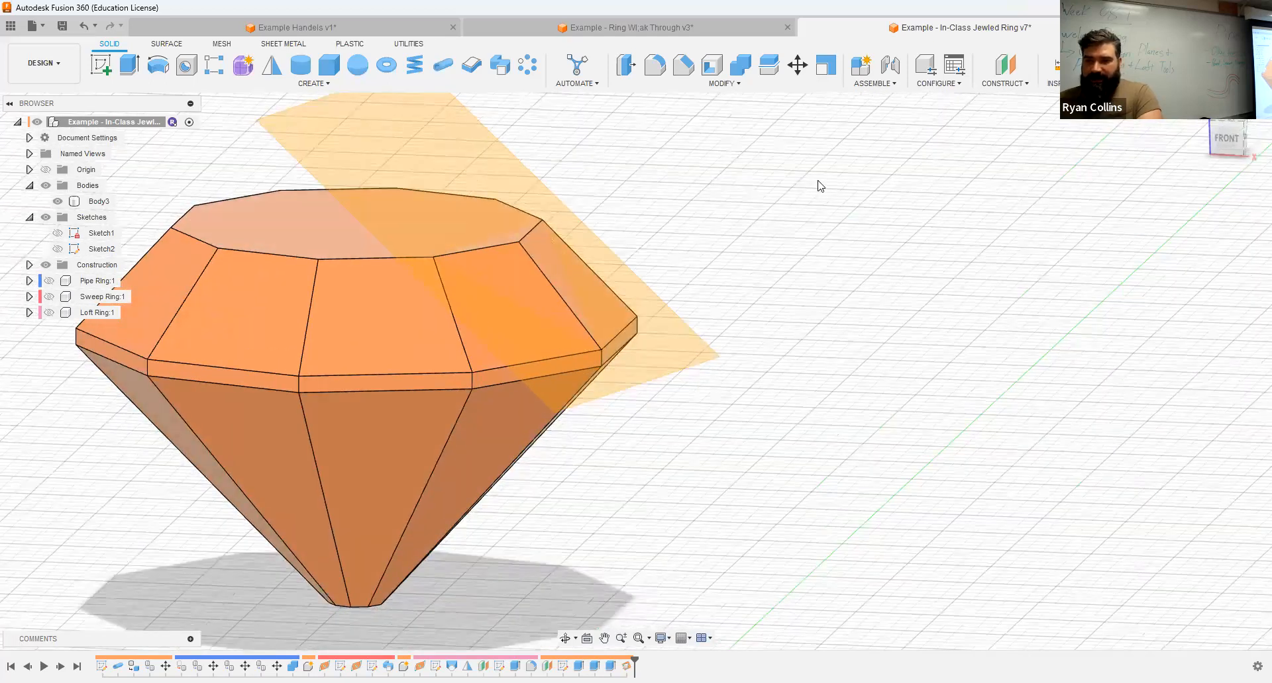
left_click(771, 66)
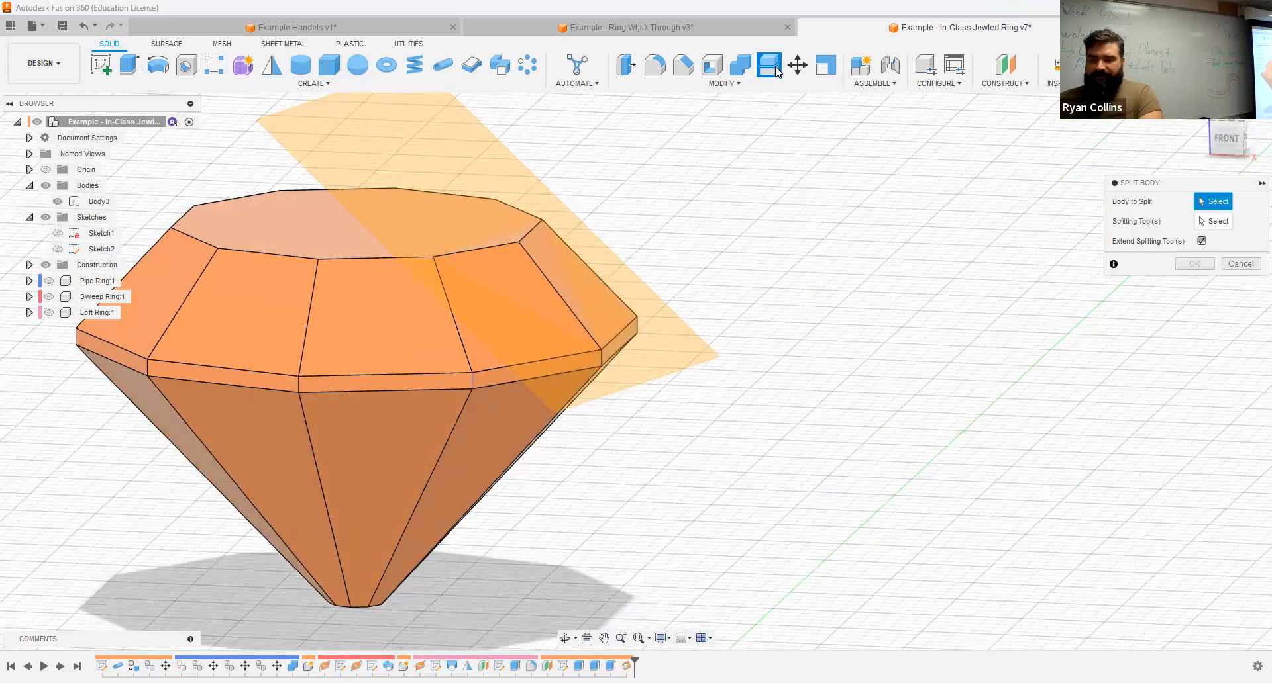
left_click(533, 274)
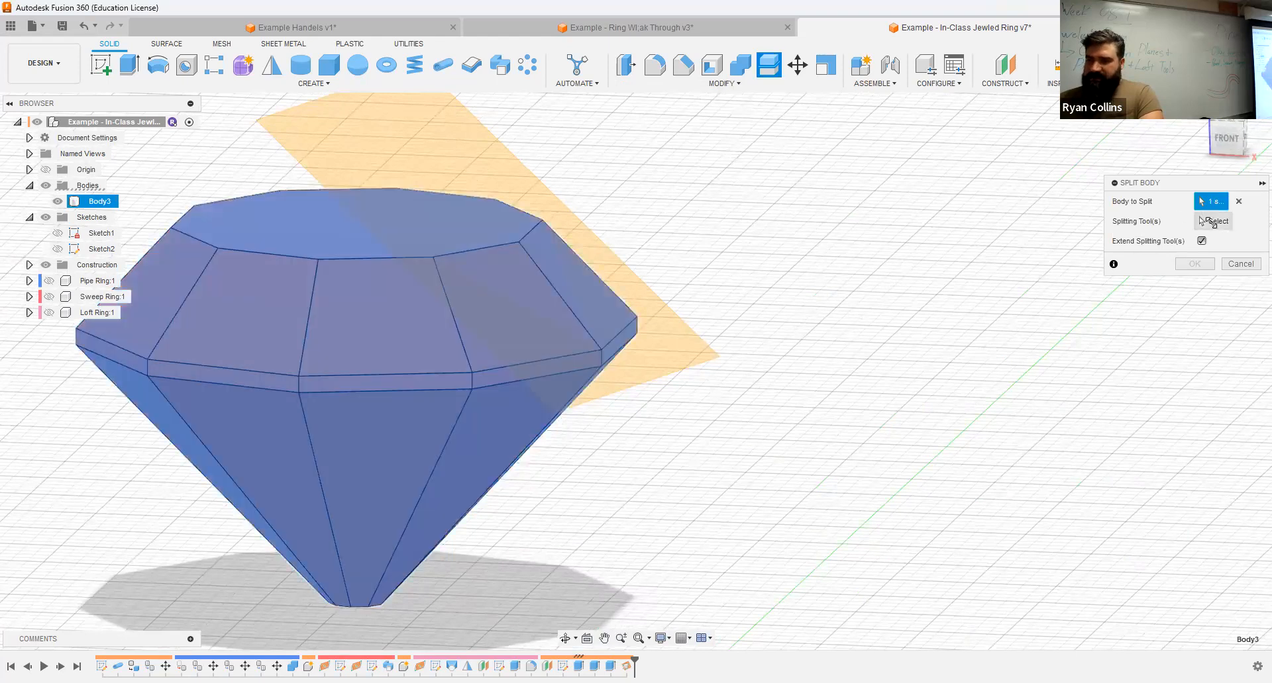
left_click(1212, 222)
left_click(462, 146)
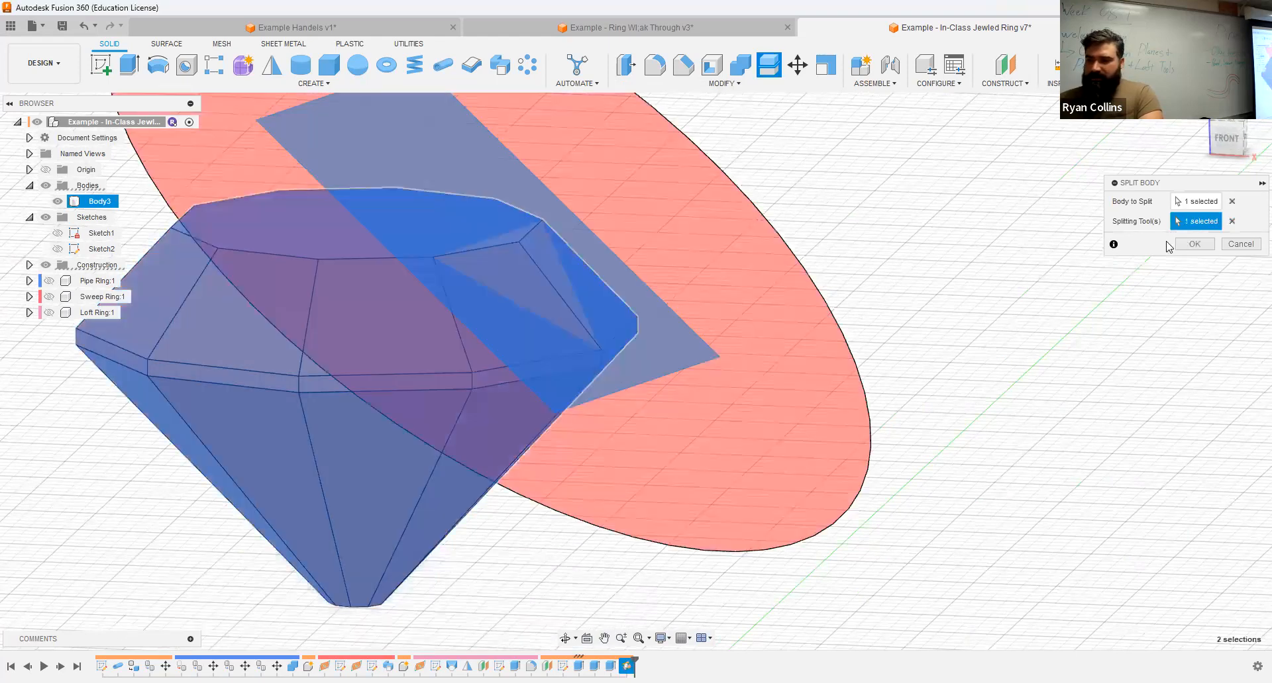
middle_click_drag(727, 319, 810, 312, "shift")
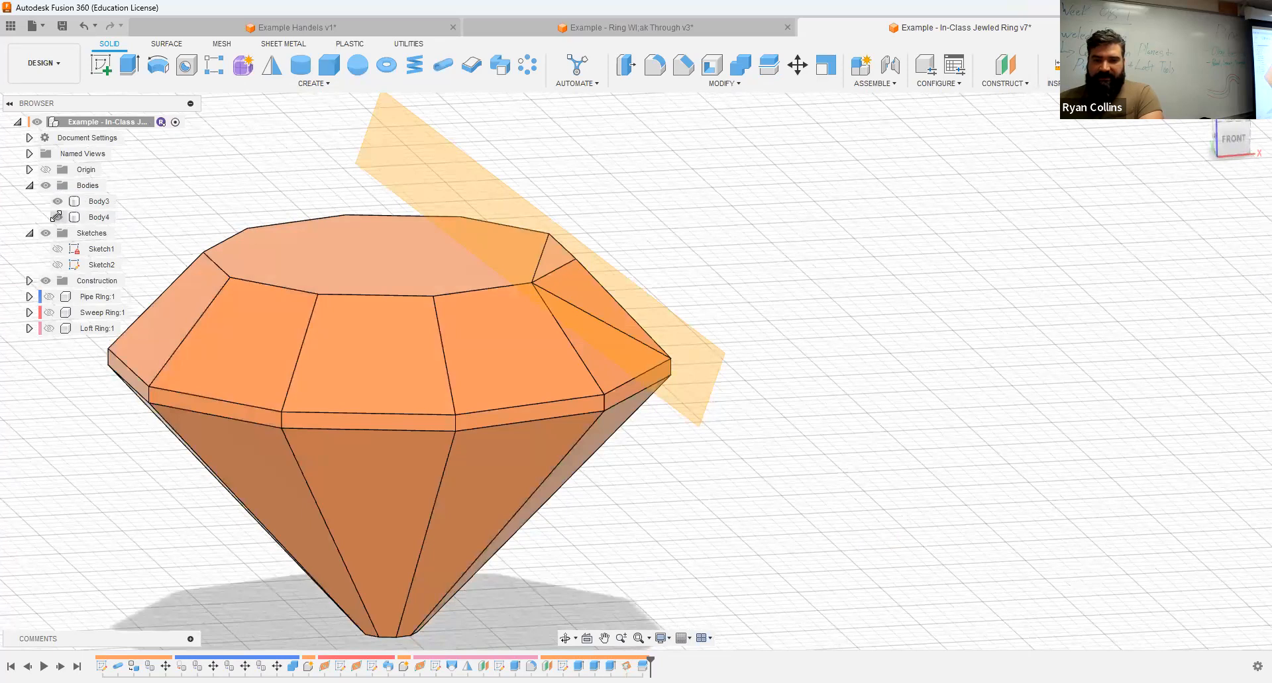
Step: Hide Body4, the sliver cut off the jewel by the upper split
left_click(56, 217)
left_click(58, 217)
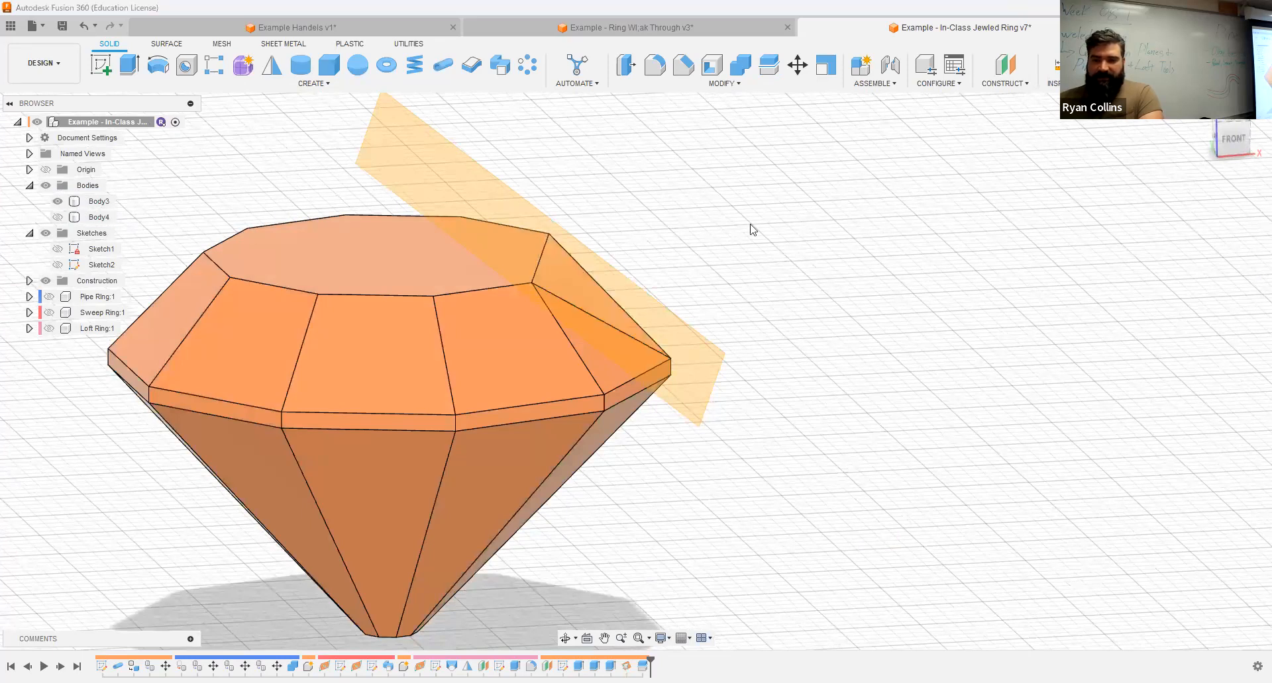
left_click_drag(785, 261, 749, 267)
key("Escape")
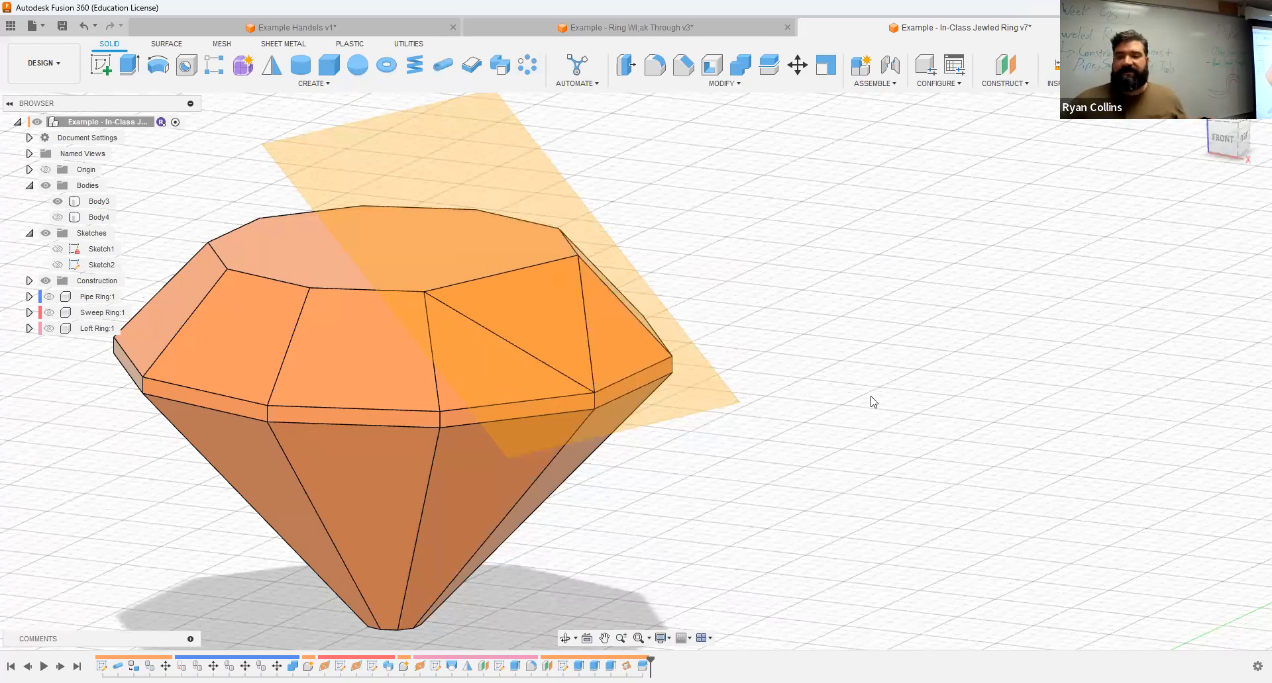
Step: Create a construction plane through three points, using one lower band vertex and two bottom-face vertices on either side of its edge
scroll(868, 403, "down", 3)
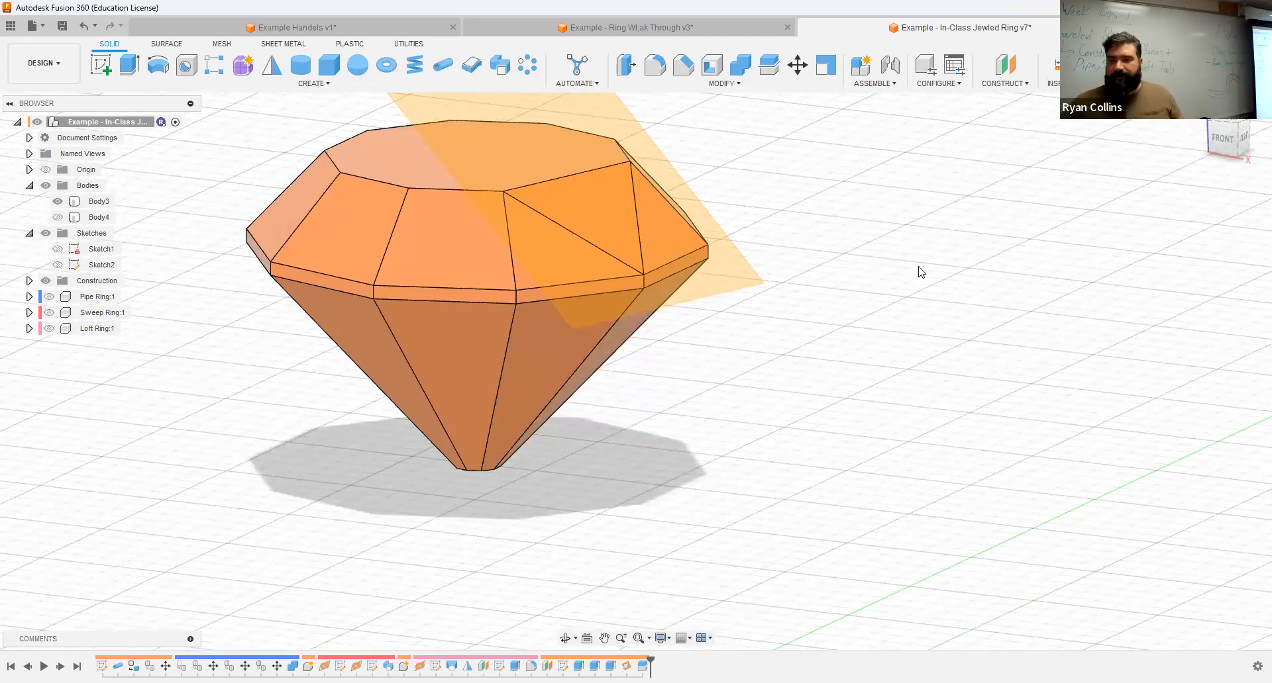
left_click(1015, 84)
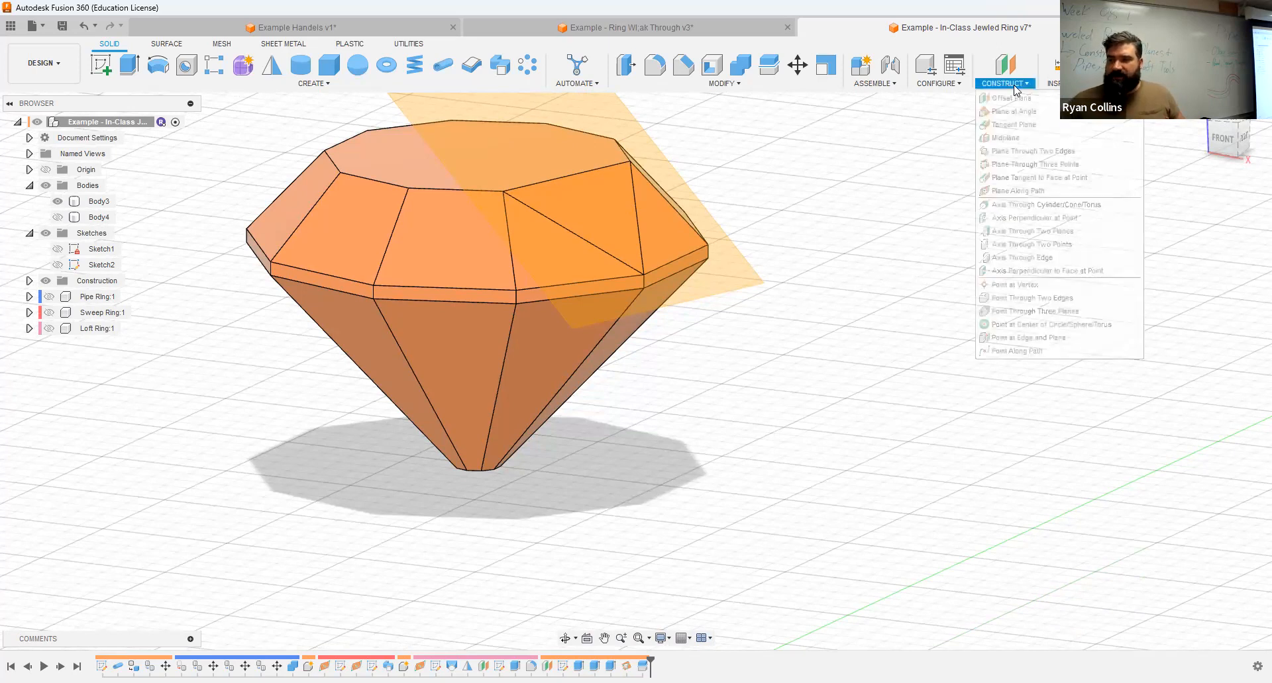
left_click(1022, 166)
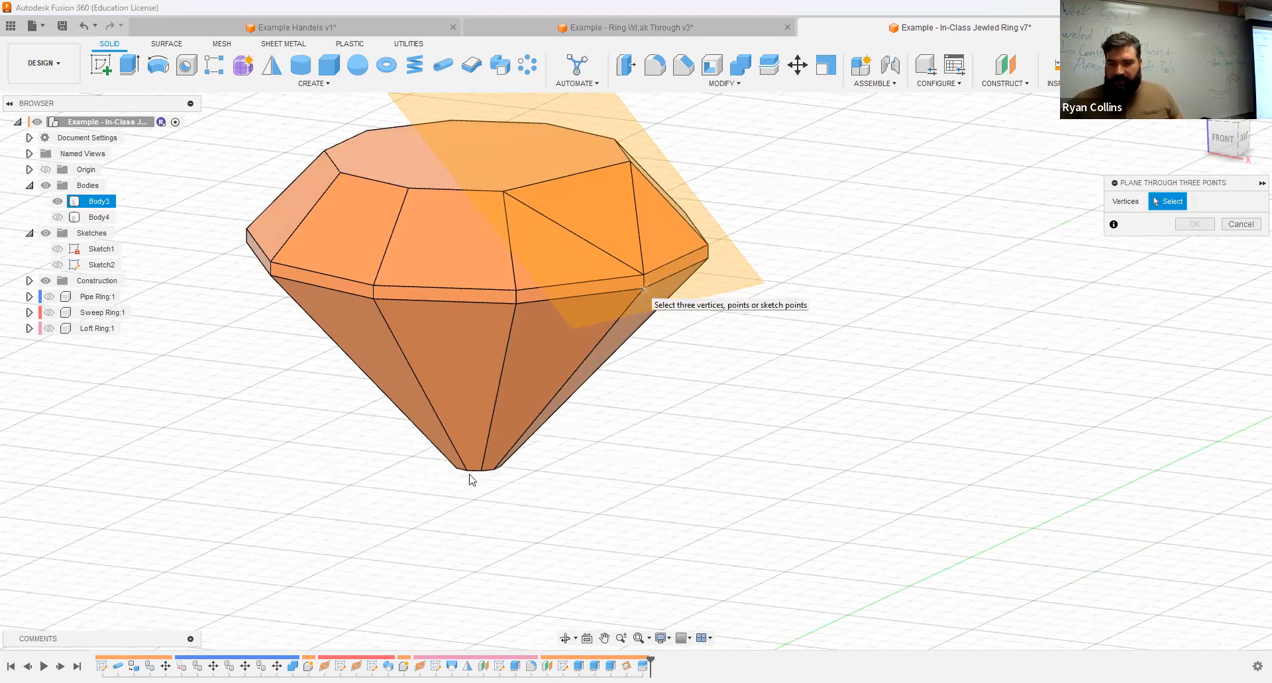
left_click(643, 288)
scroll(487, 475, "up", 3)
middle_click_drag(743, 380, 631, 178, "shift")
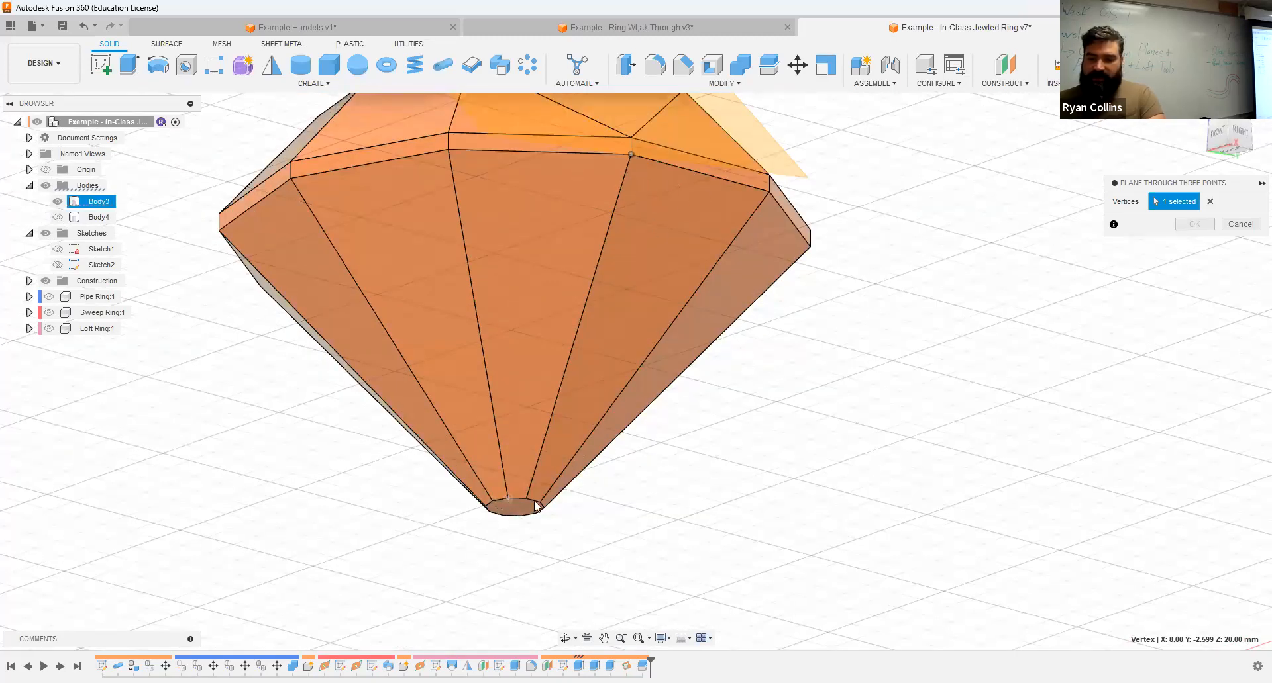
left_click(508, 498)
left_click(528, 499)
middle_click_drag(710, 480, 931, 358, "shift")
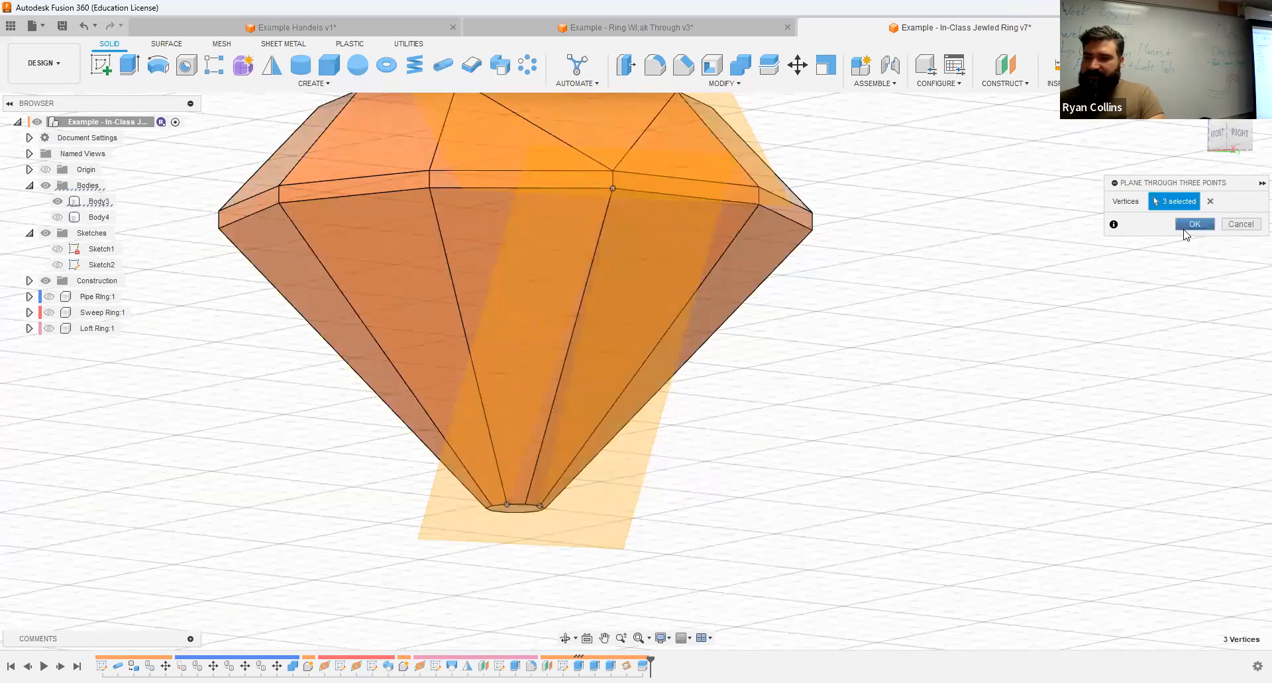
Step: Split the jewel body using the lower three-point construction plane and hide the cut-off sliver Body5
left_click(768, 64)
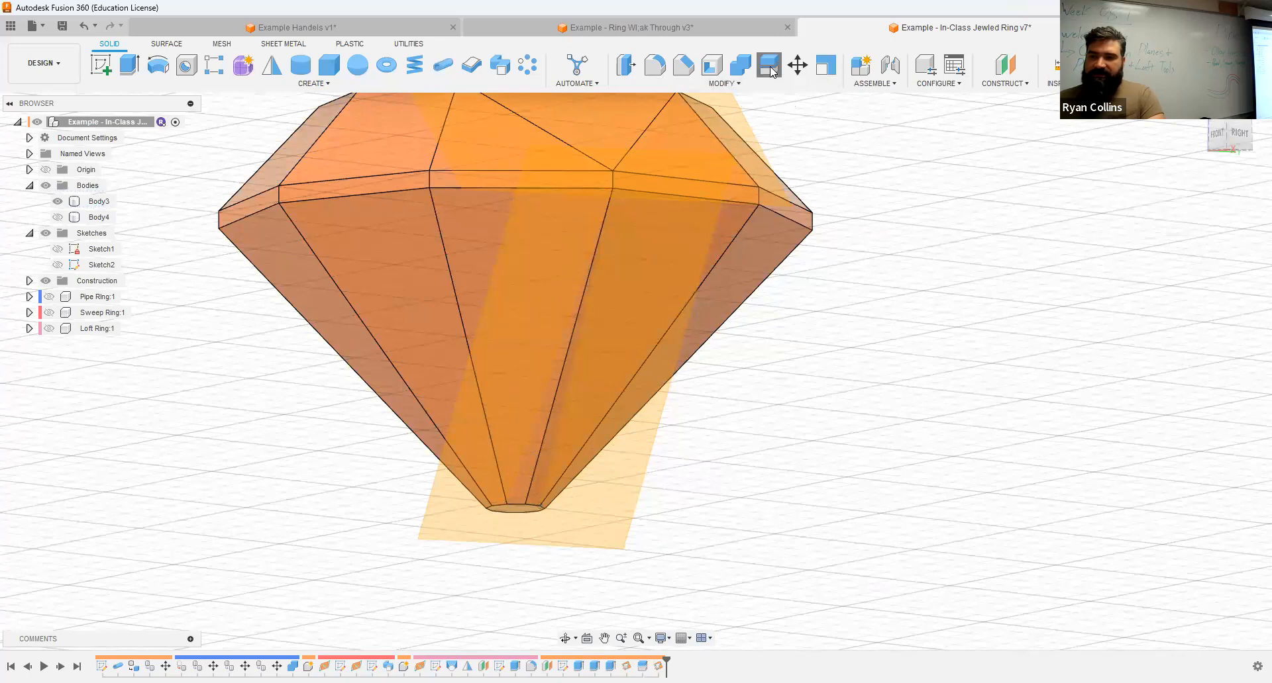
left_click(775, 245)
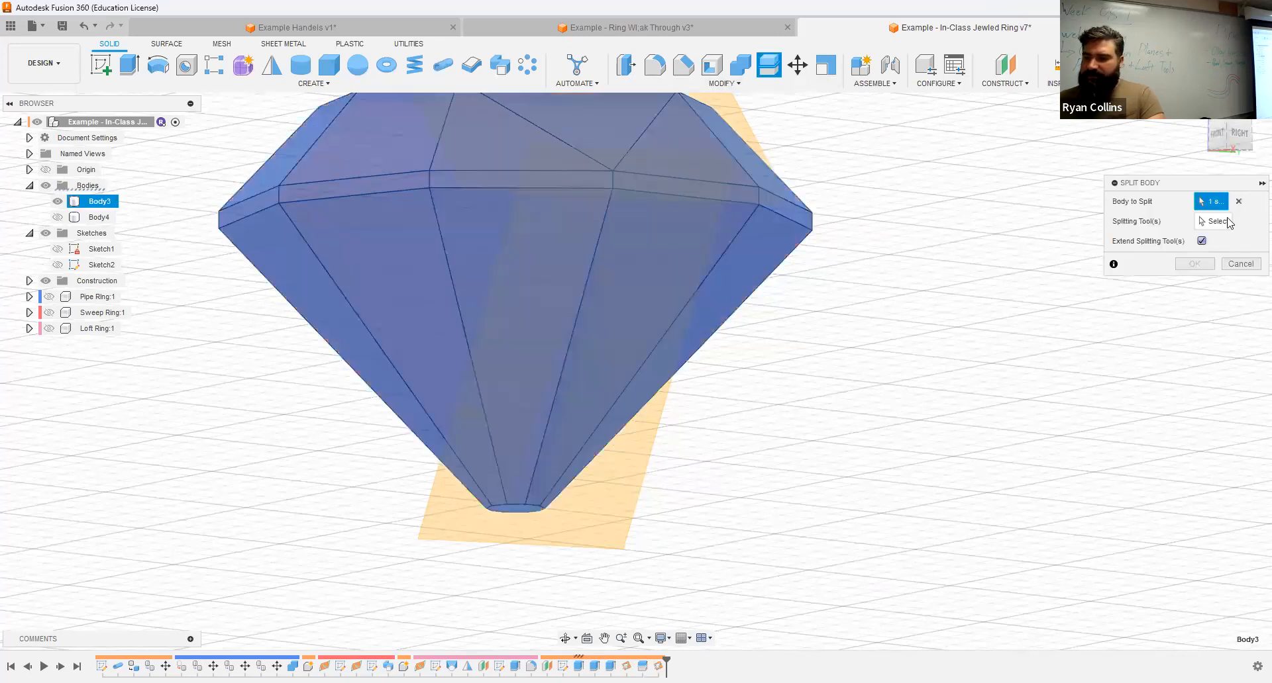
left_click(1225, 222)
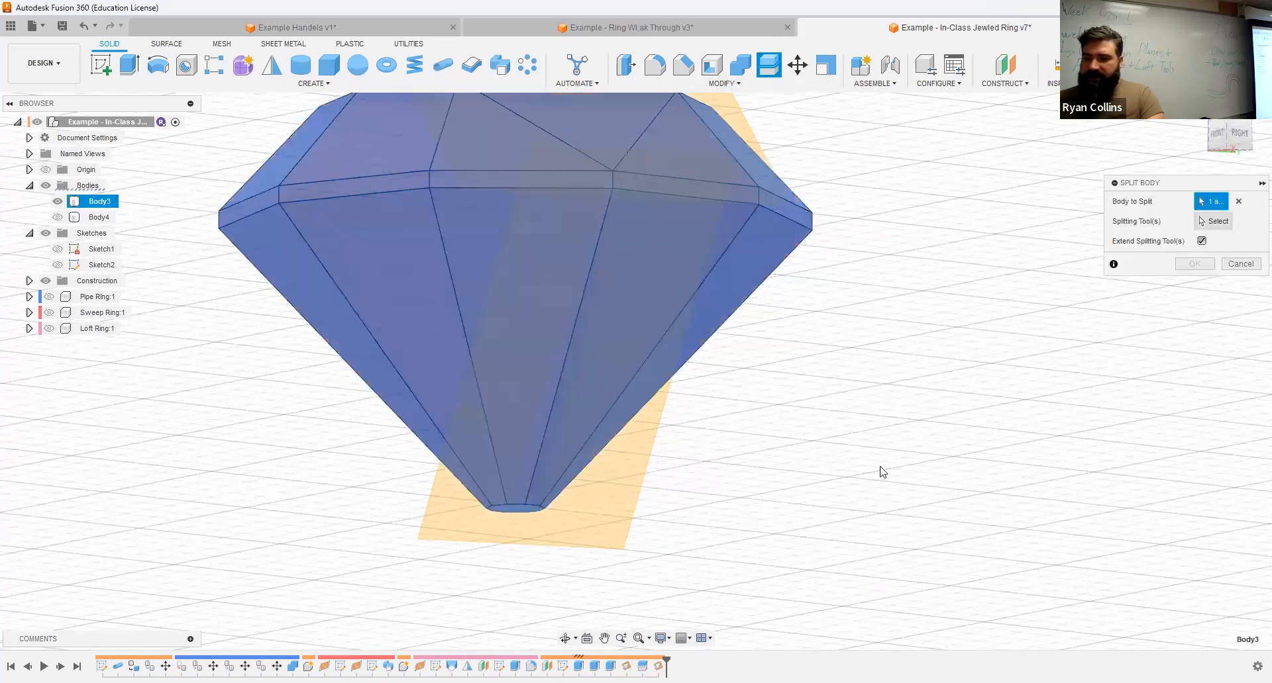
left_click(610, 523)
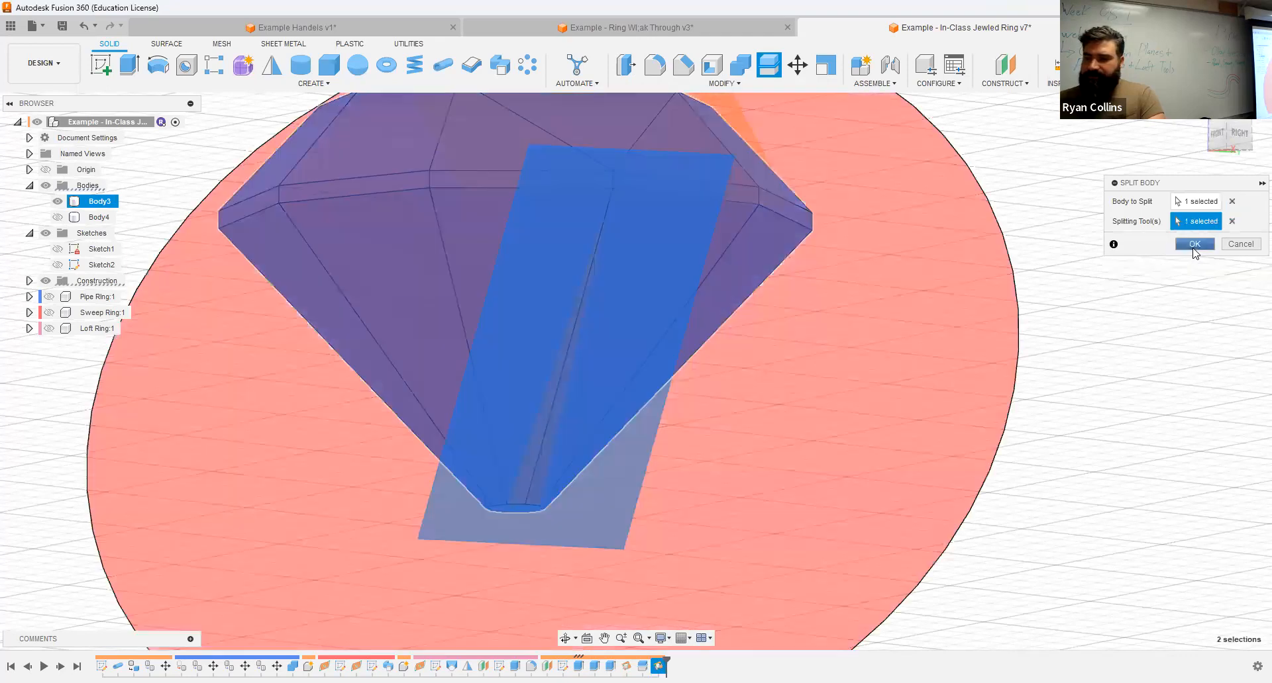
key("Return")
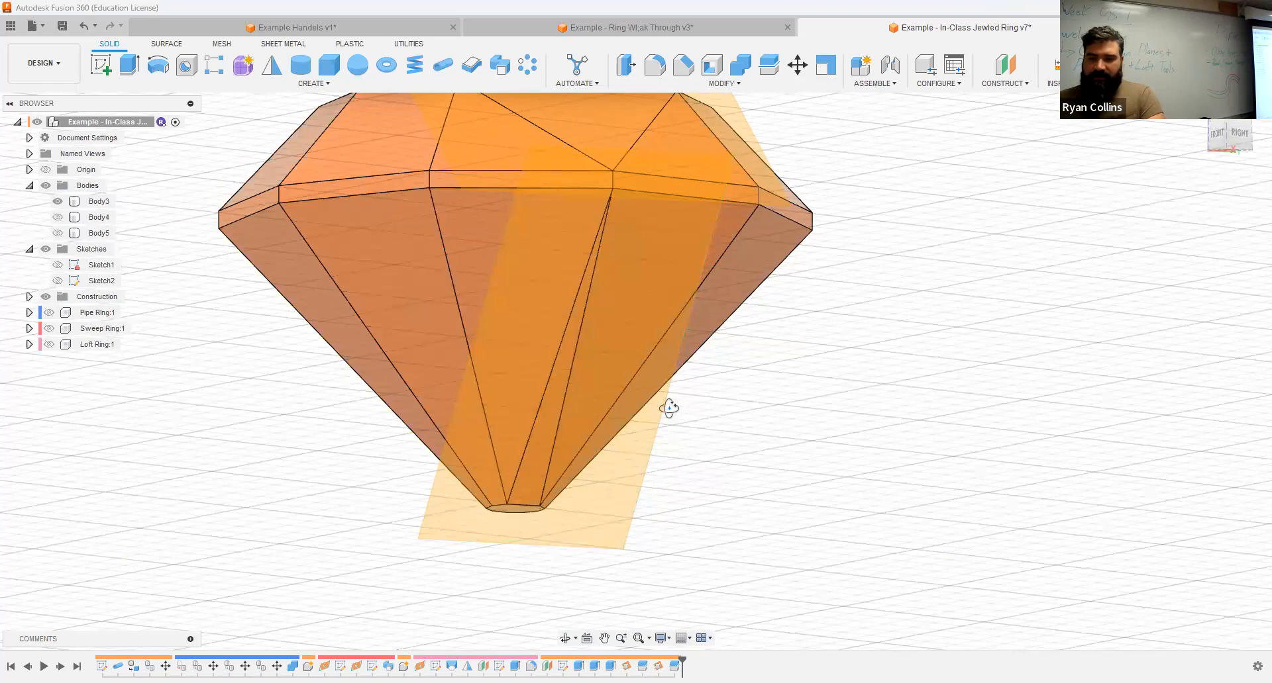
Step: Hide all construction planes so only the jewel body is displayed
middle_click_drag(650, 406, 653, 405, "shift")
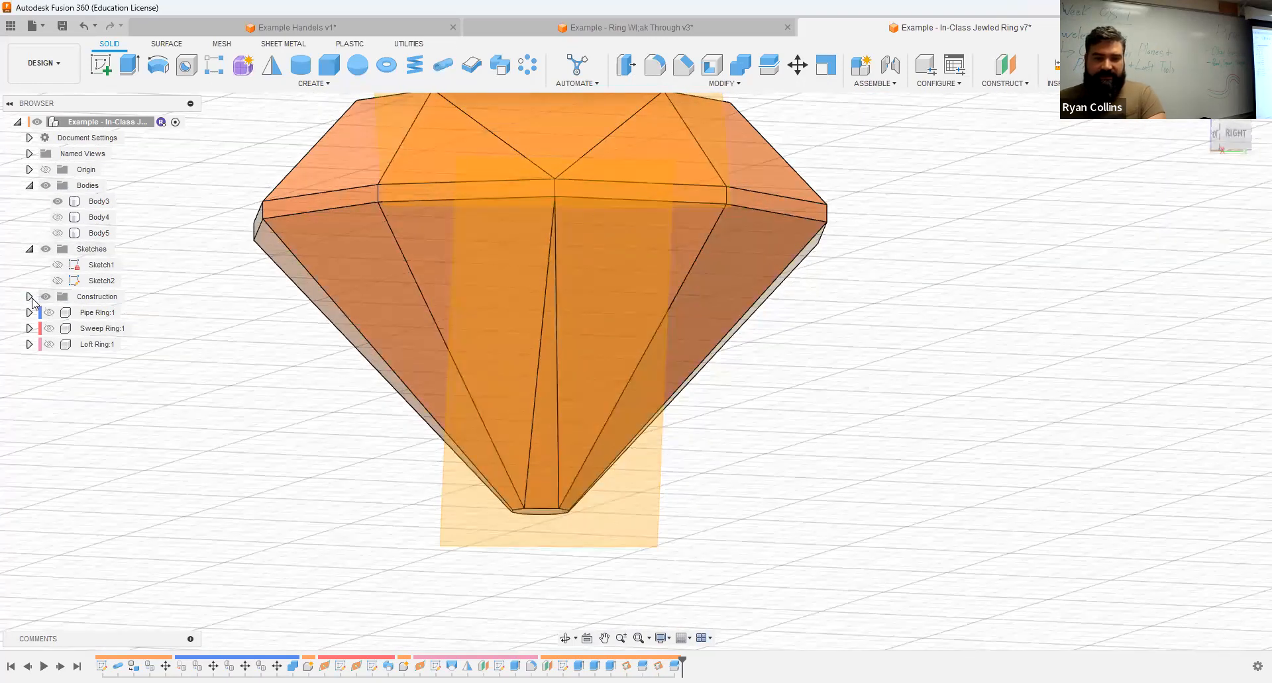
left_click(53, 297)
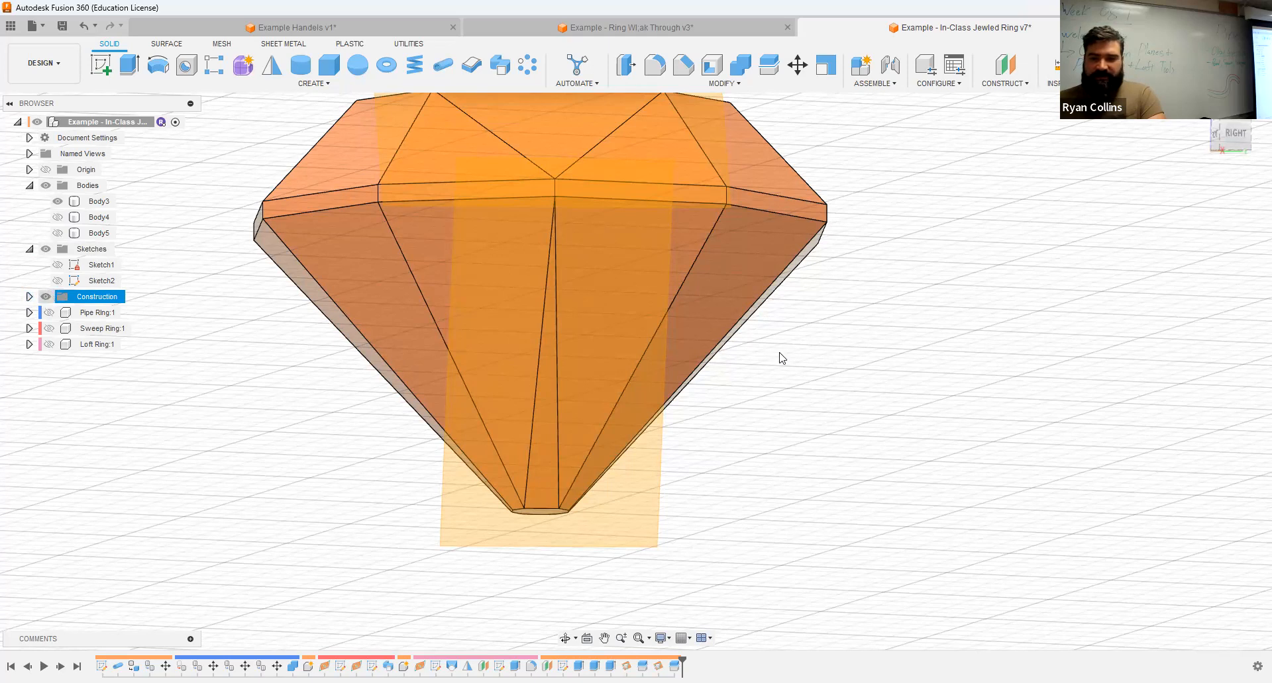
key("v")
mouse_move(803, 360)
middle_mouse_down("shift")
mouse_move(821, 372)
mouse_move(772, 372)
mouse_move(821, 376)
middle_mouse_up("shift")
Step: Set up a circular pattern of faces with the upper triangular facet and the narrow lower facet as its objects
left_click(528, 66)
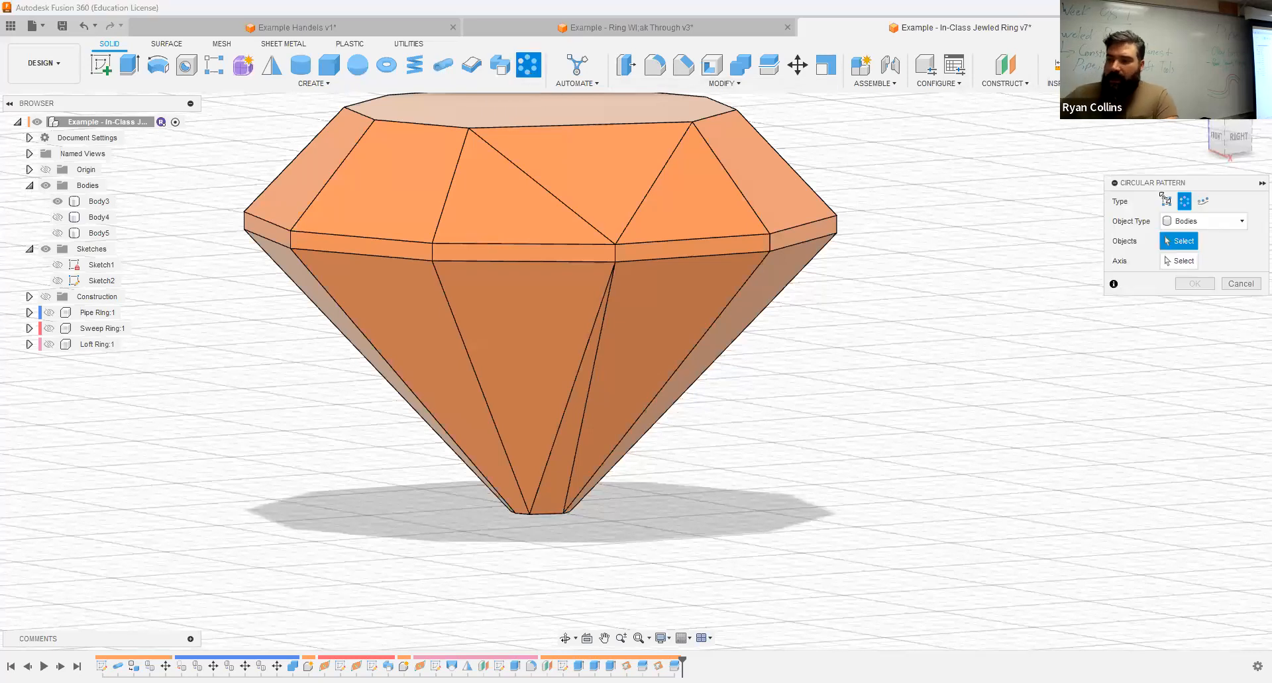
left_click(1196, 221)
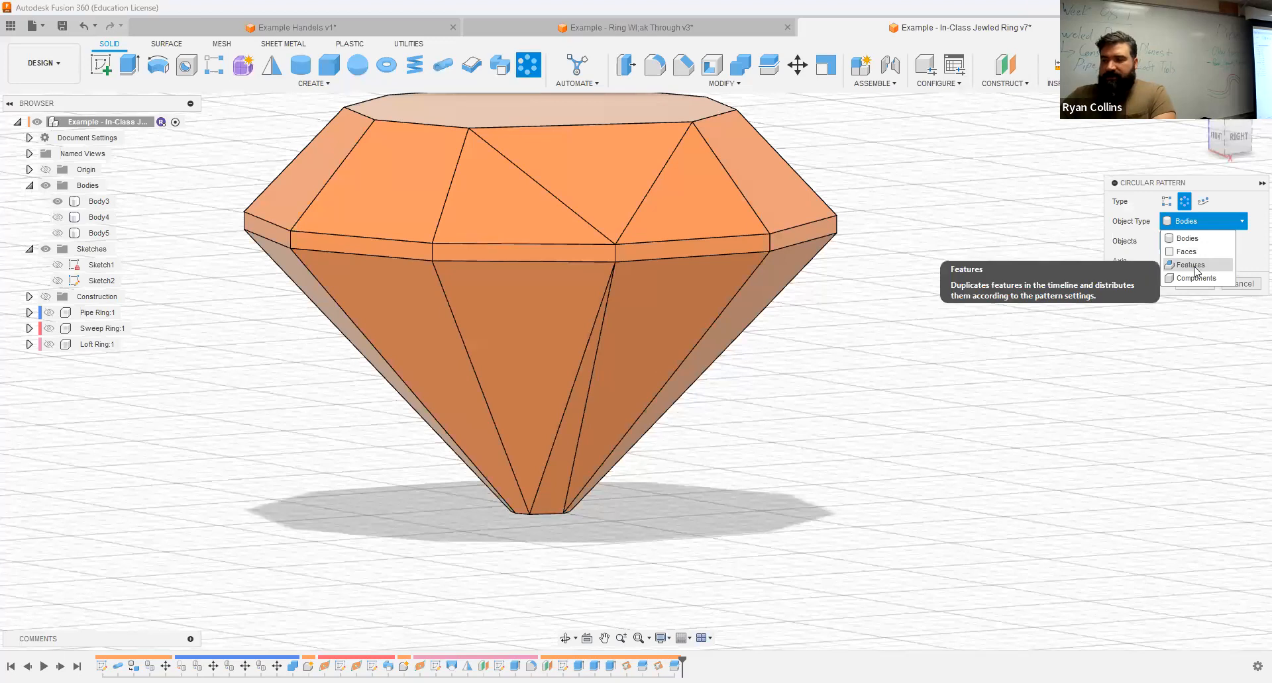
left_click(1187, 252)
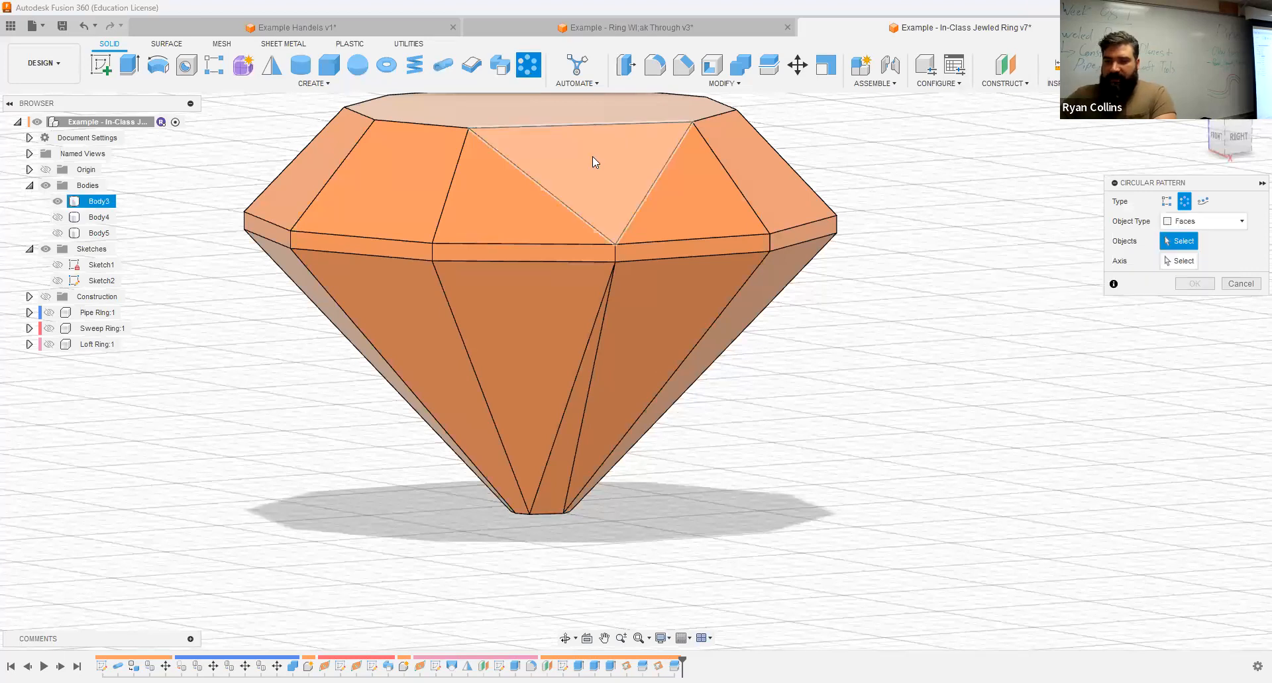
left_click(630, 159)
left_click(566, 458)
Step: Show the origin and use its vertical Z axis as the axis of the circular pattern
left_click(1179, 261)
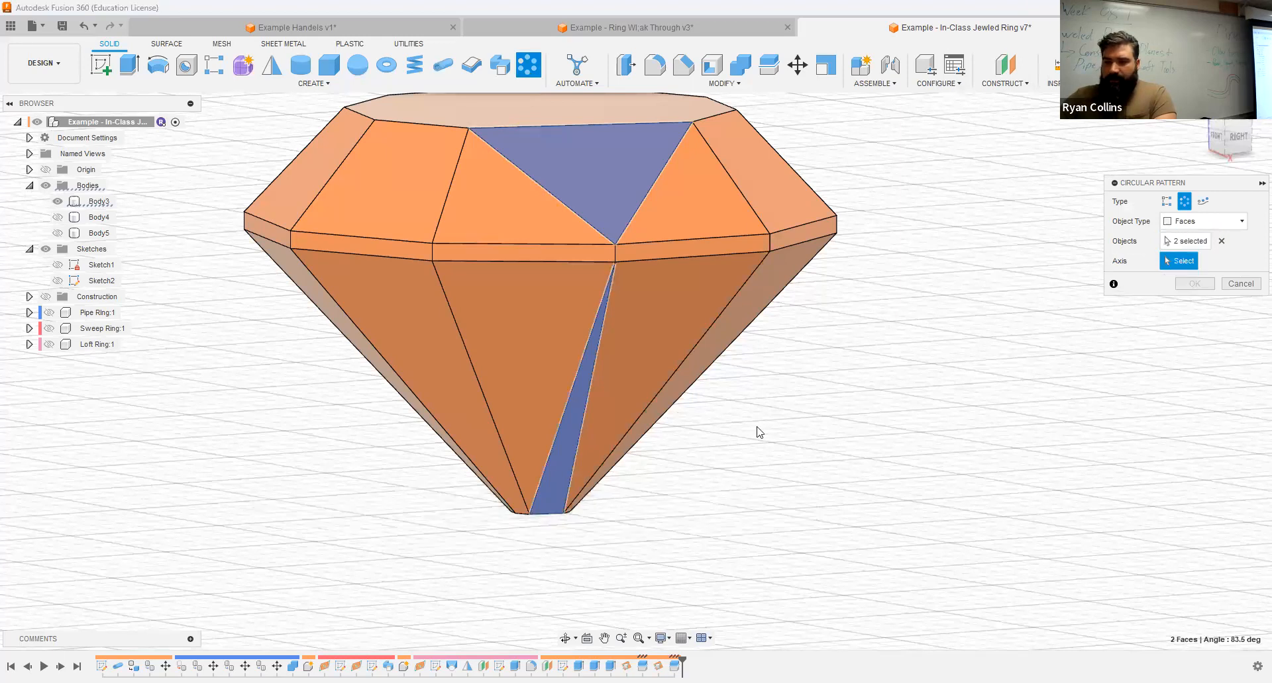
scroll(494, 390, "down", 2)
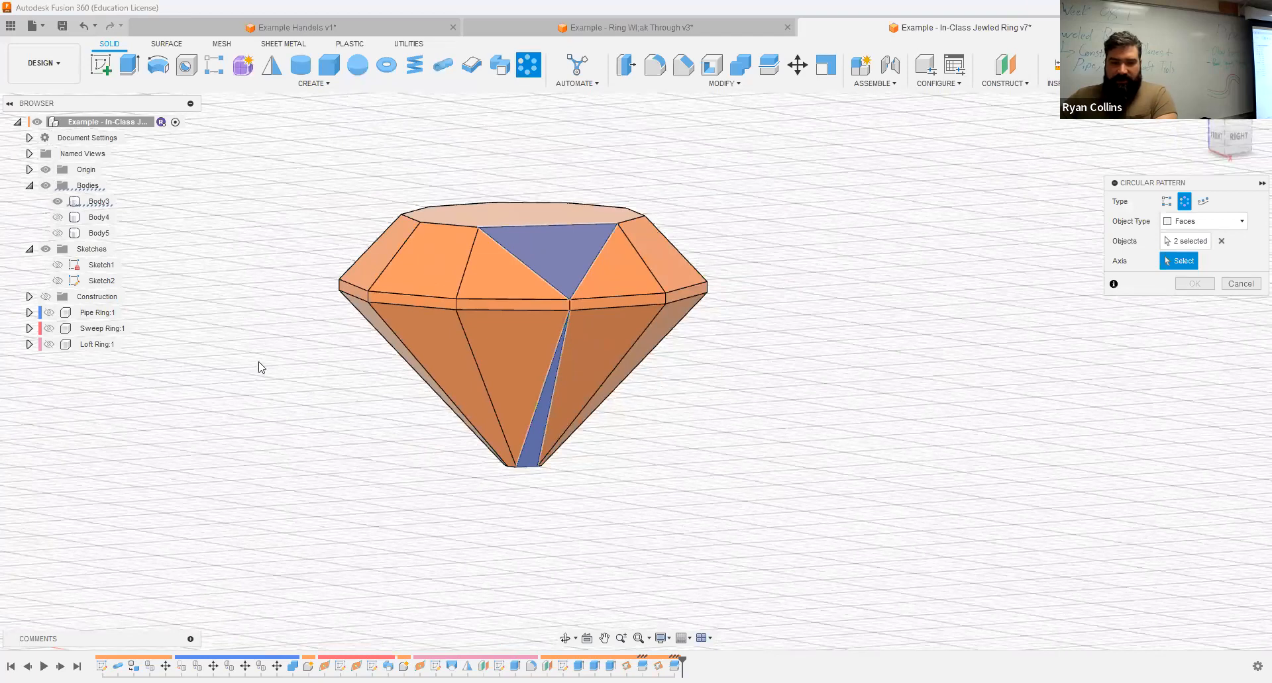
mouse_move(494, 468)
middle_mouse_down("shift")
mouse_move(494, 490)
mouse_move(536, 539)
mouse_move(541, 361)
middle_mouse_up("shift")
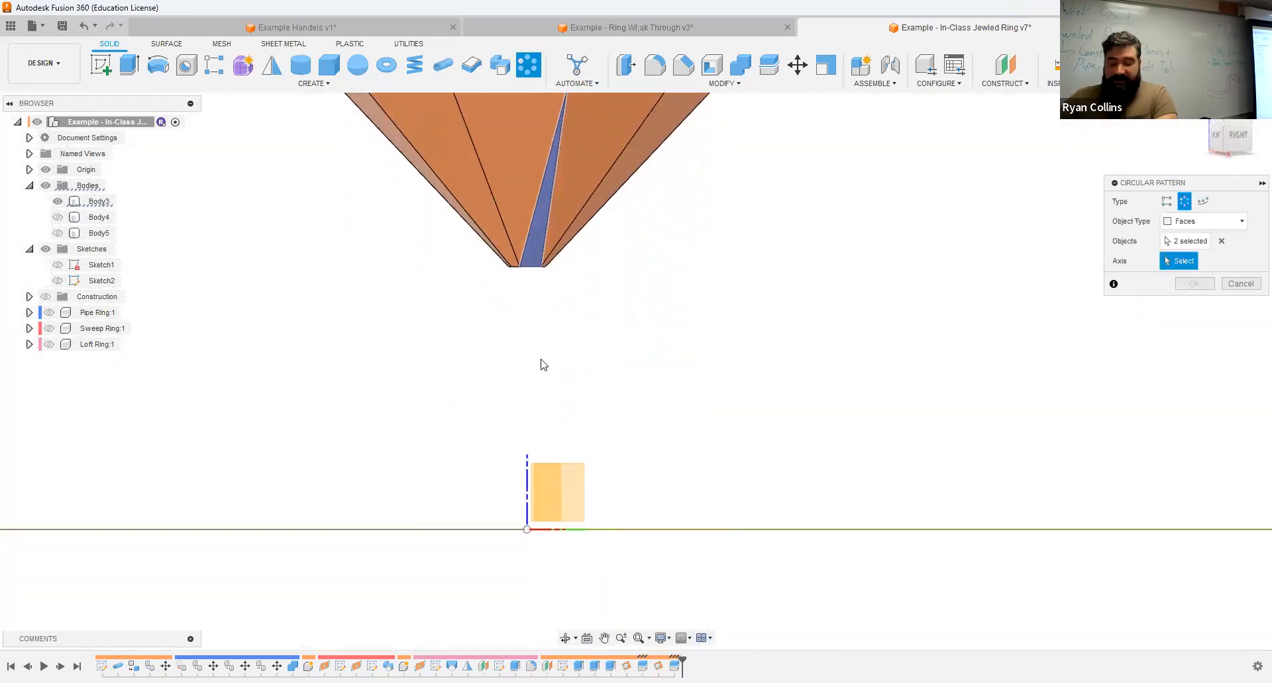
scroll(528, 467, "down", 2)
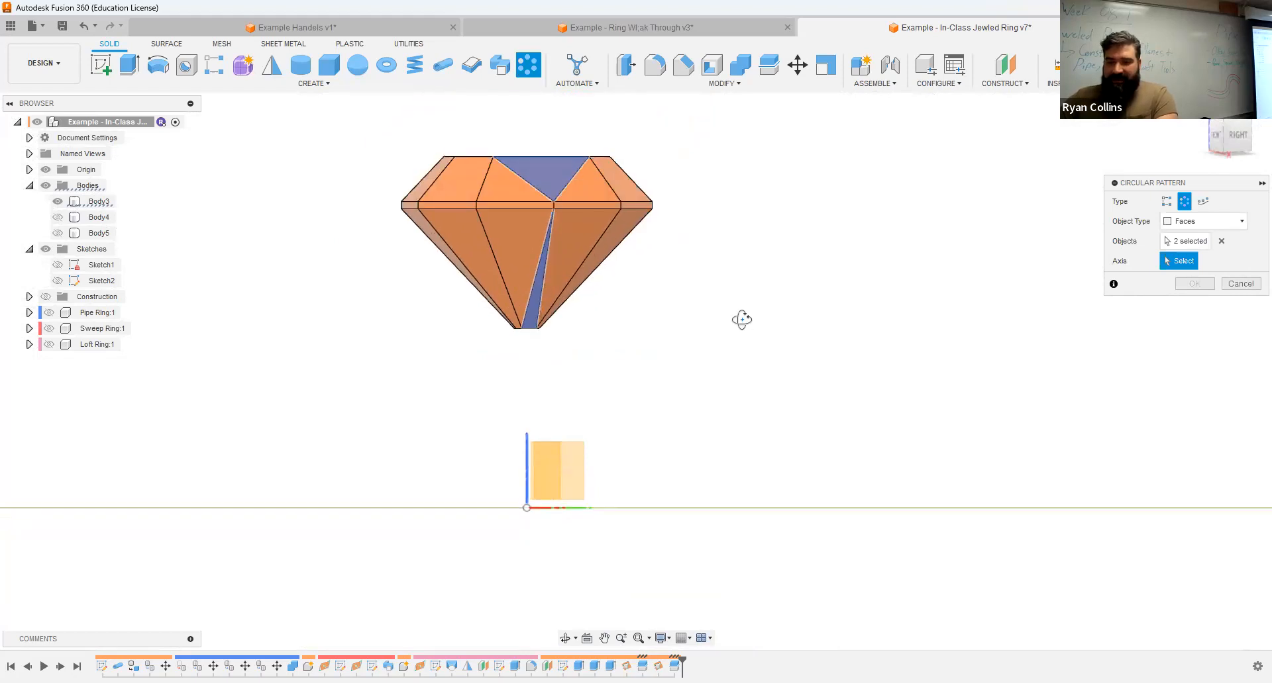
mouse_move(681, 347)
middle_mouse_down("shift")
mouse_move(596, 349)
mouse_move(640, 363)
middle_mouse_up("shift")
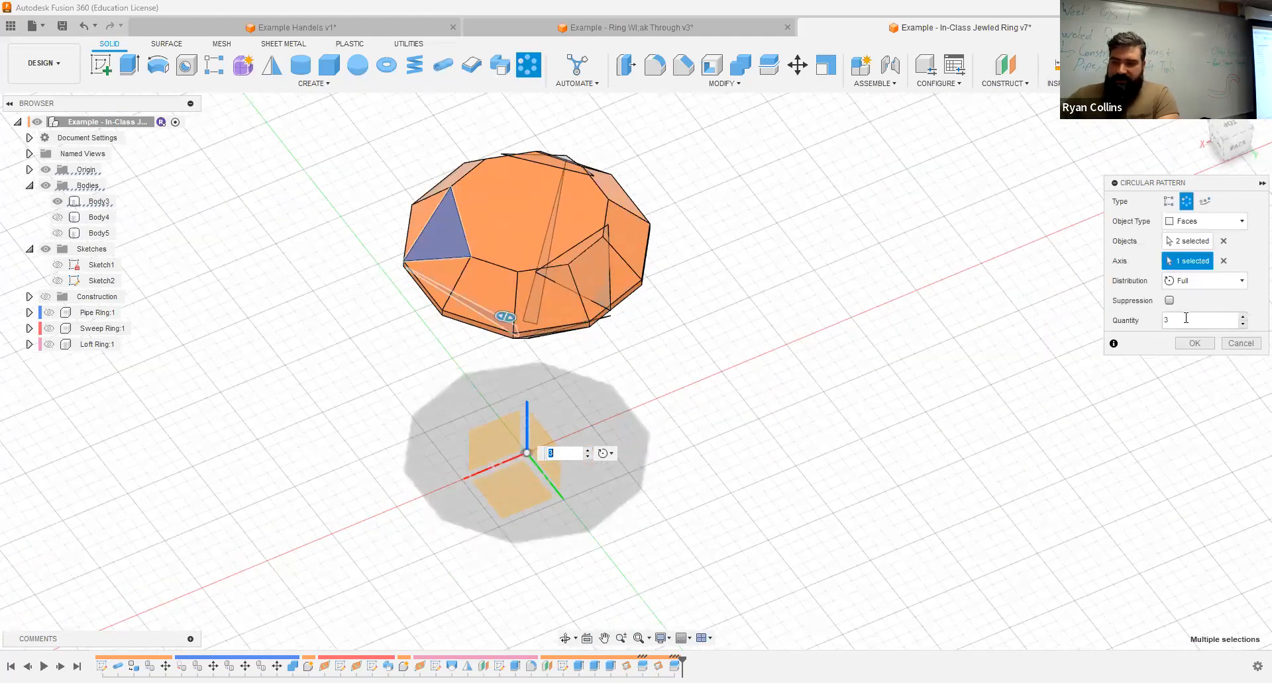
Step: Set the pattern quantity to 5 with full distribution and complete the facet pattern around the jewel
left_click(1164, 320)
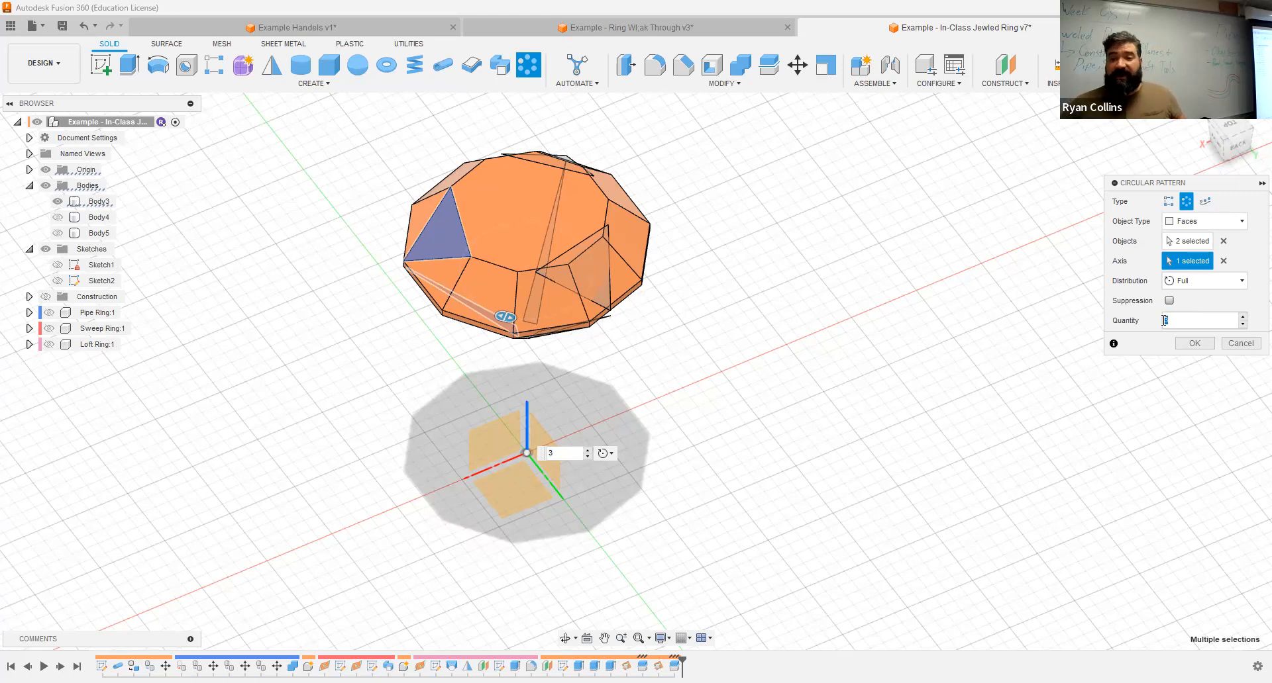
type("5")
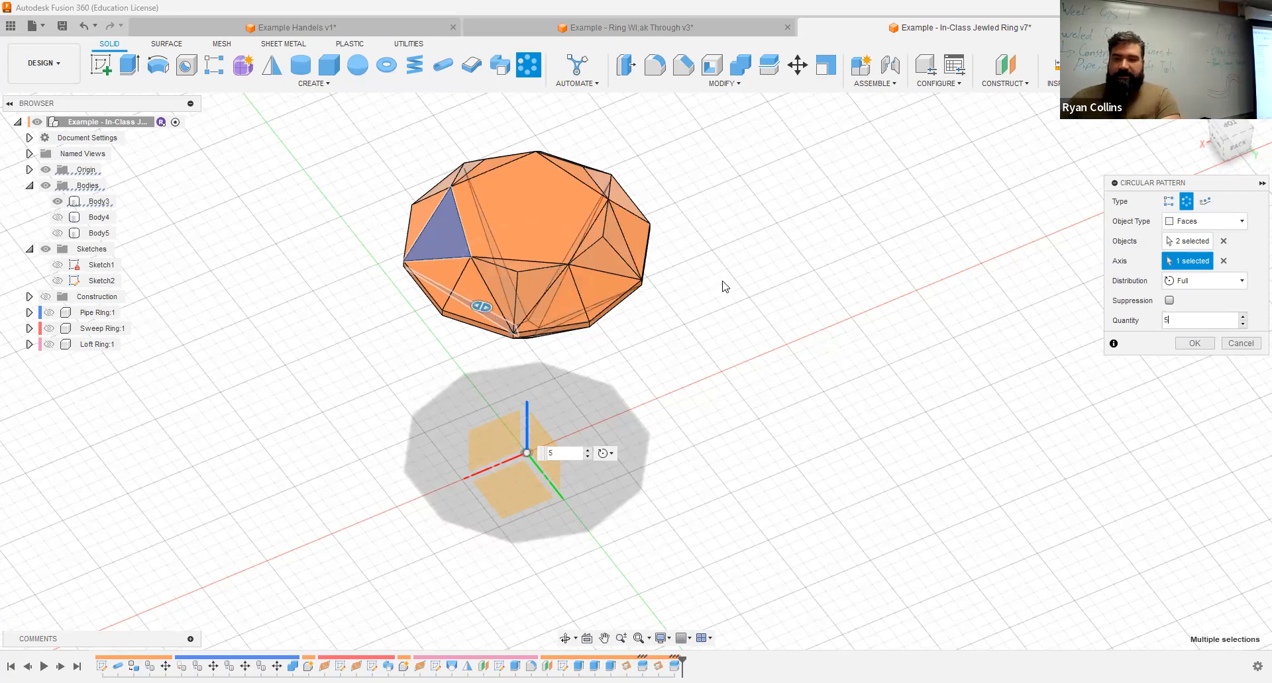
scroll(725, 286, "up", 3)
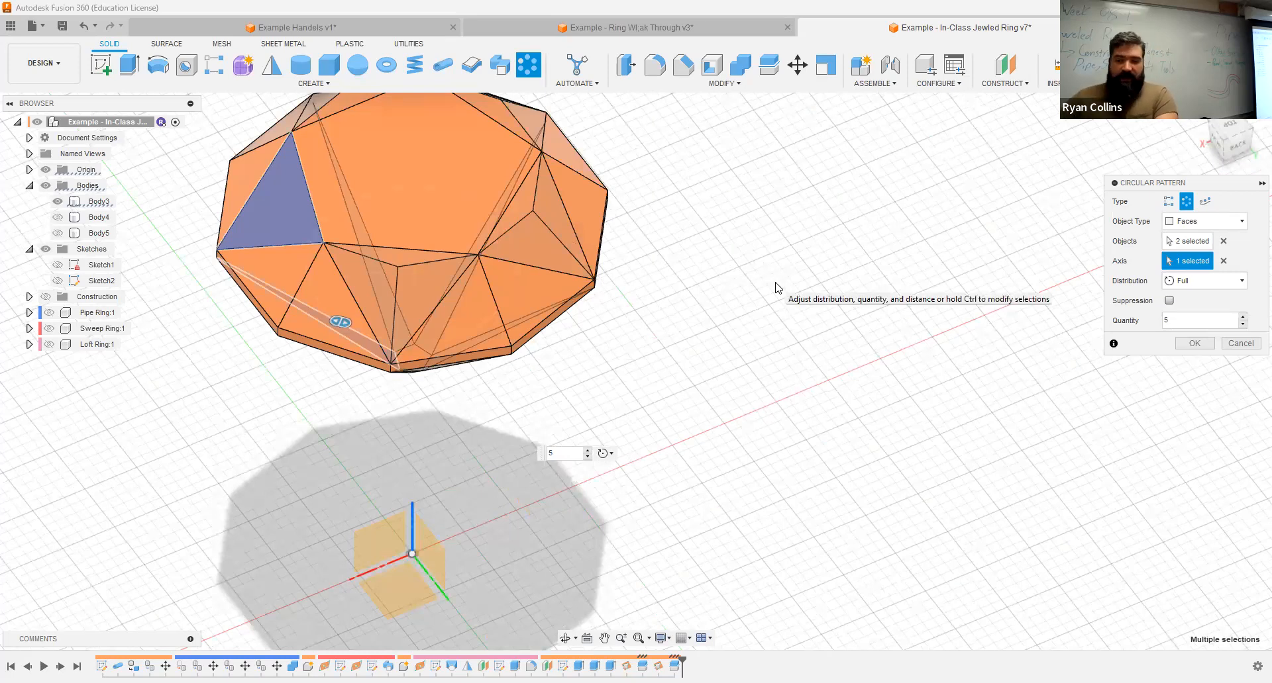
middle_click_drag(757, 343, 770, 350, "shift")
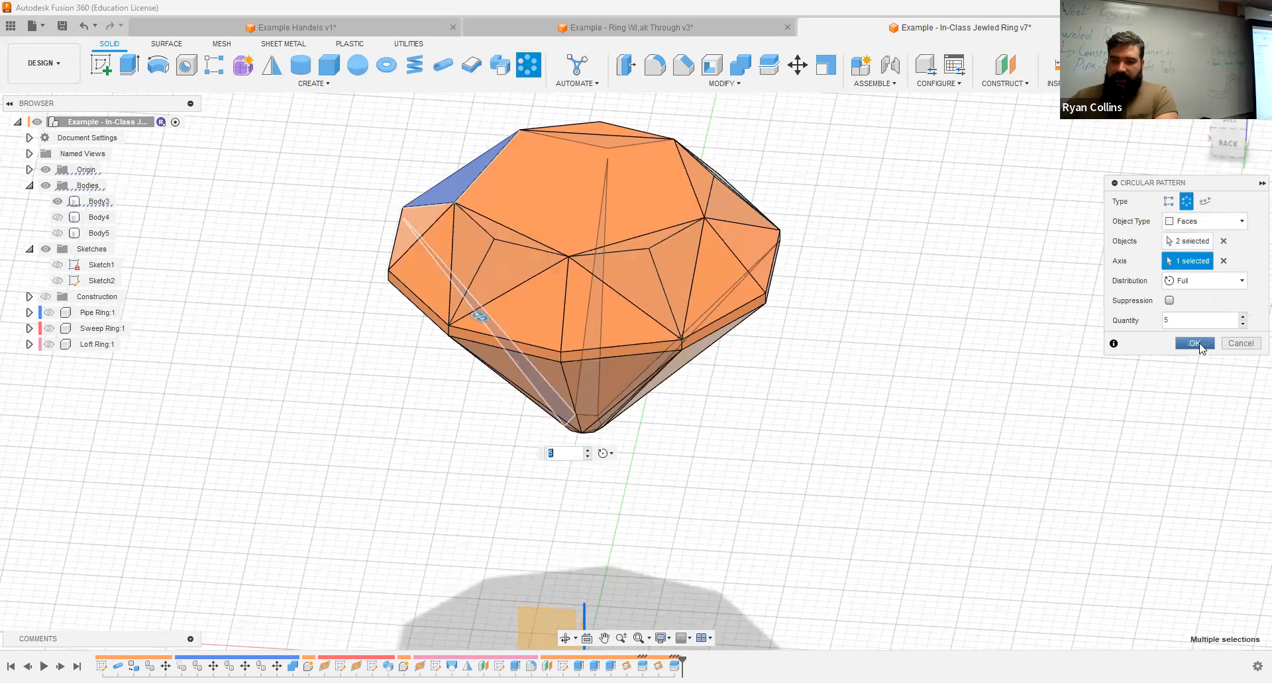
left_click(1194, 343)
middle_click_drag(826, 355, 679, 357, "shift")
left_click(678, 358)
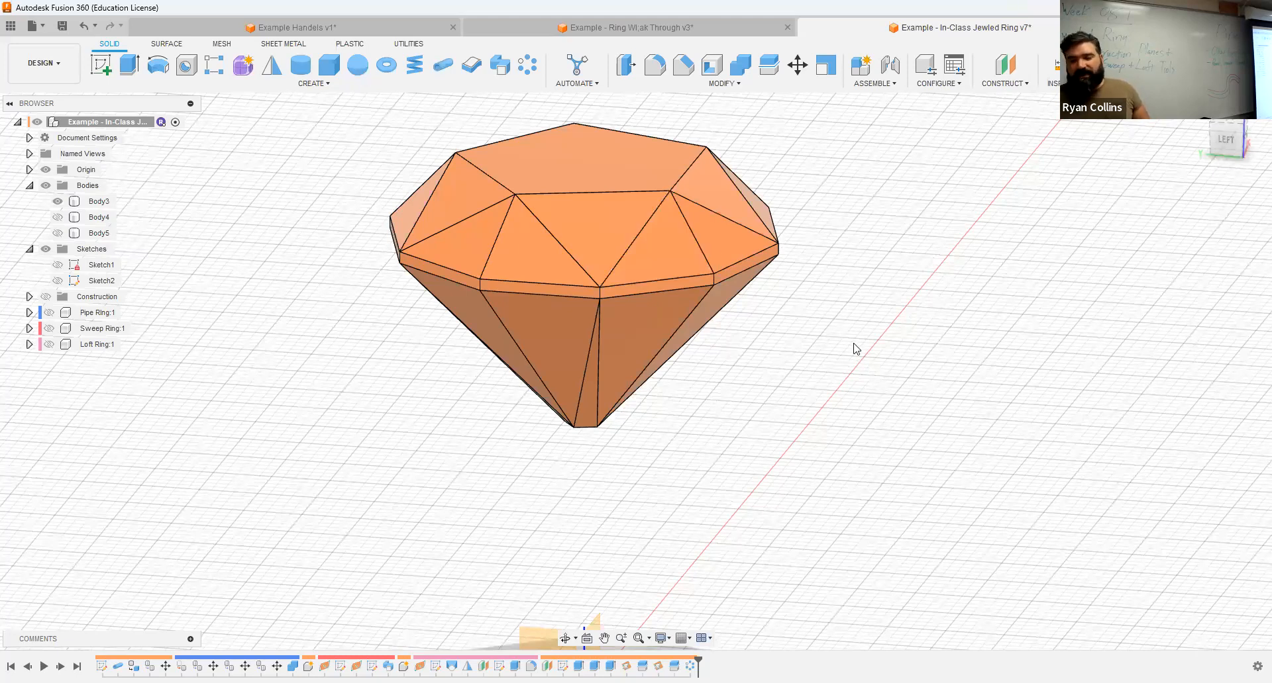
Step: Extrude the jewel's bottom pentagon face 1 mm with a -42 degree taper, joined to the body, to form the pointed tip
middle_click_drag(809, 406, 595, 441, "shift")
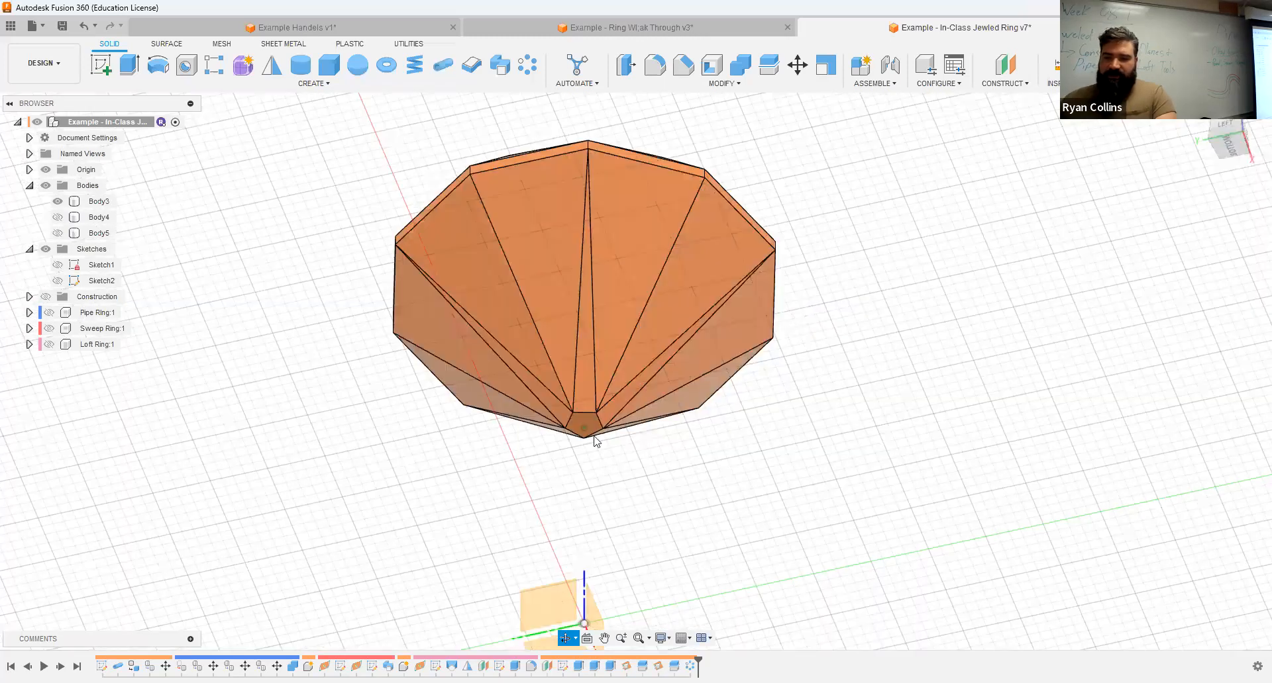
scroll(860, 232, "up", 5)
left_click(128, 65)
left_click(586, 396)
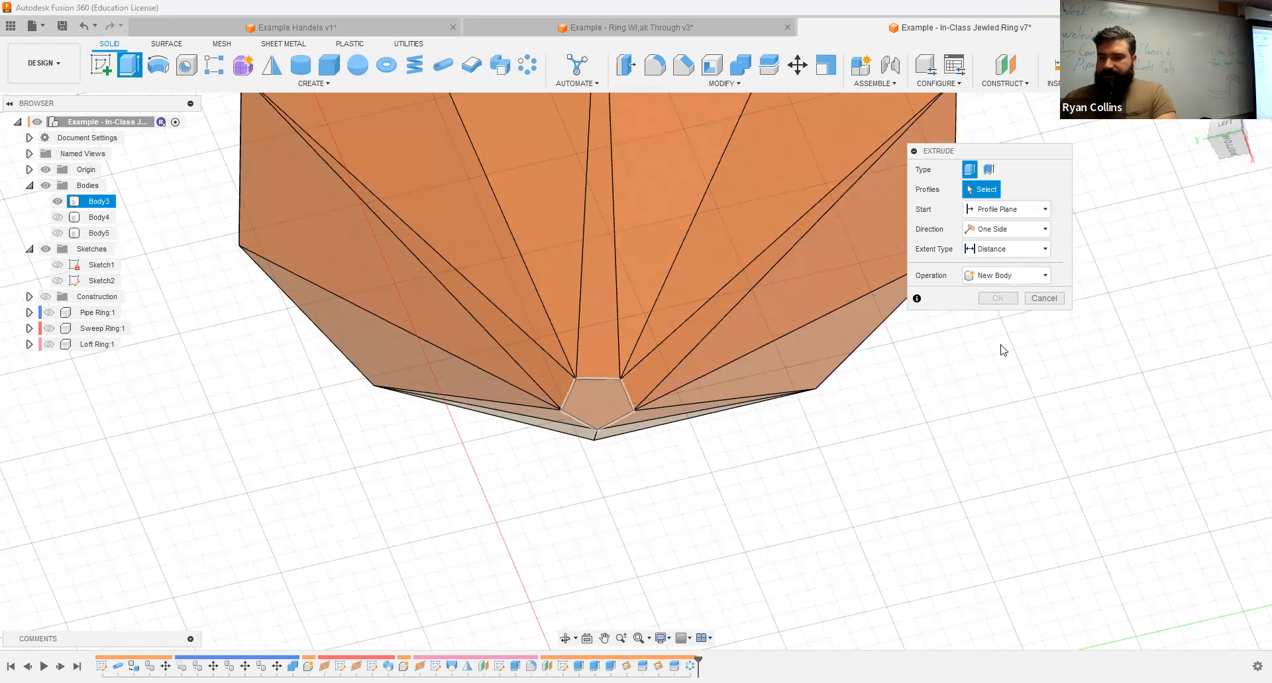
left_click(1013, 289)
type("-42")
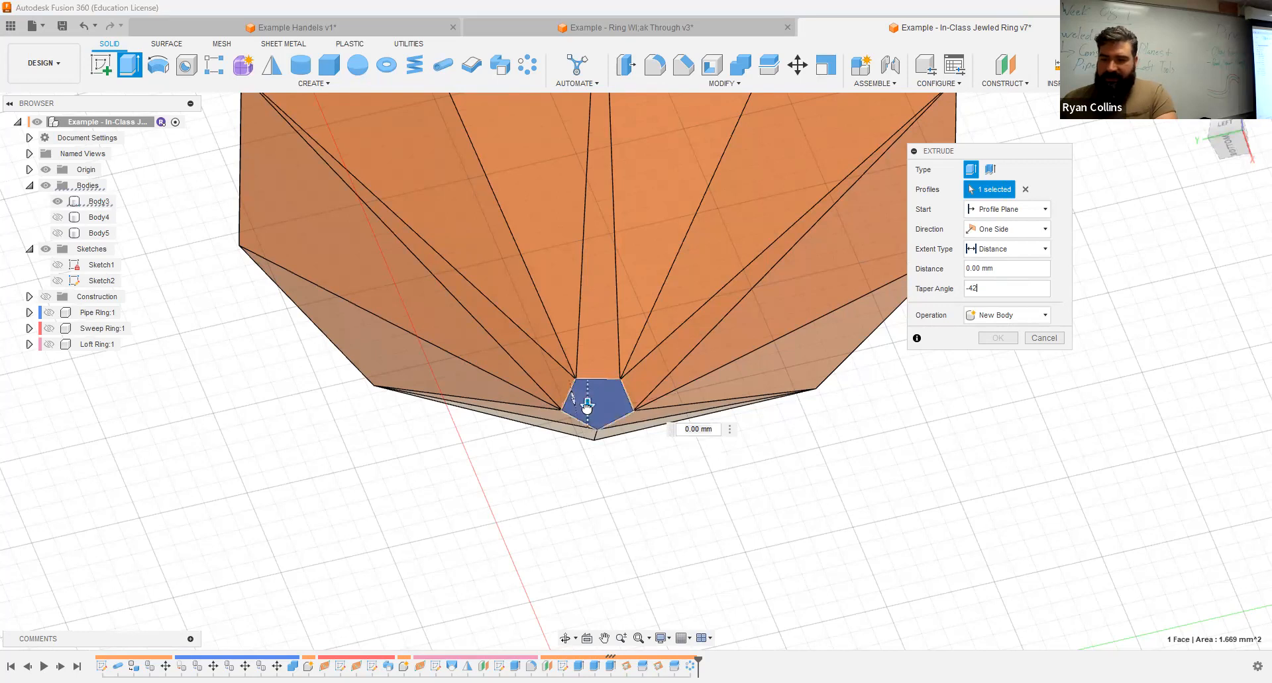
middle_click_drag(754, 462, 745, 488, "shift")
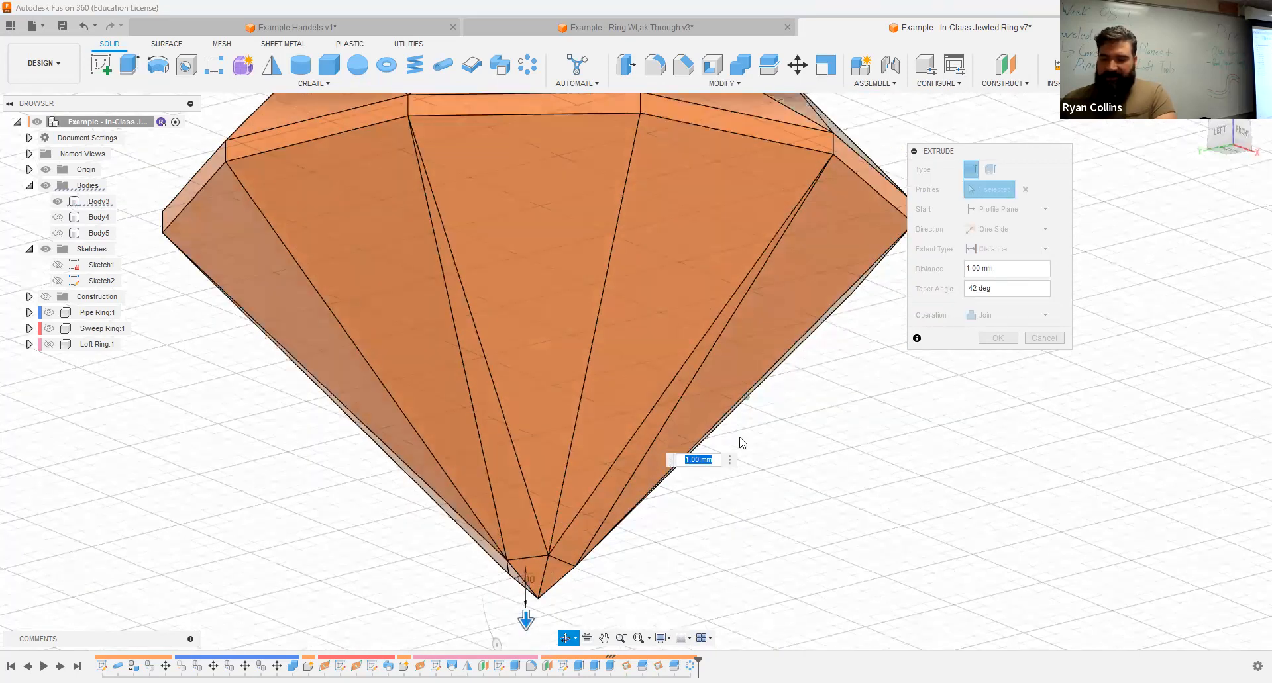
middle_click_drag(675, 426, 669, 475, "shift")
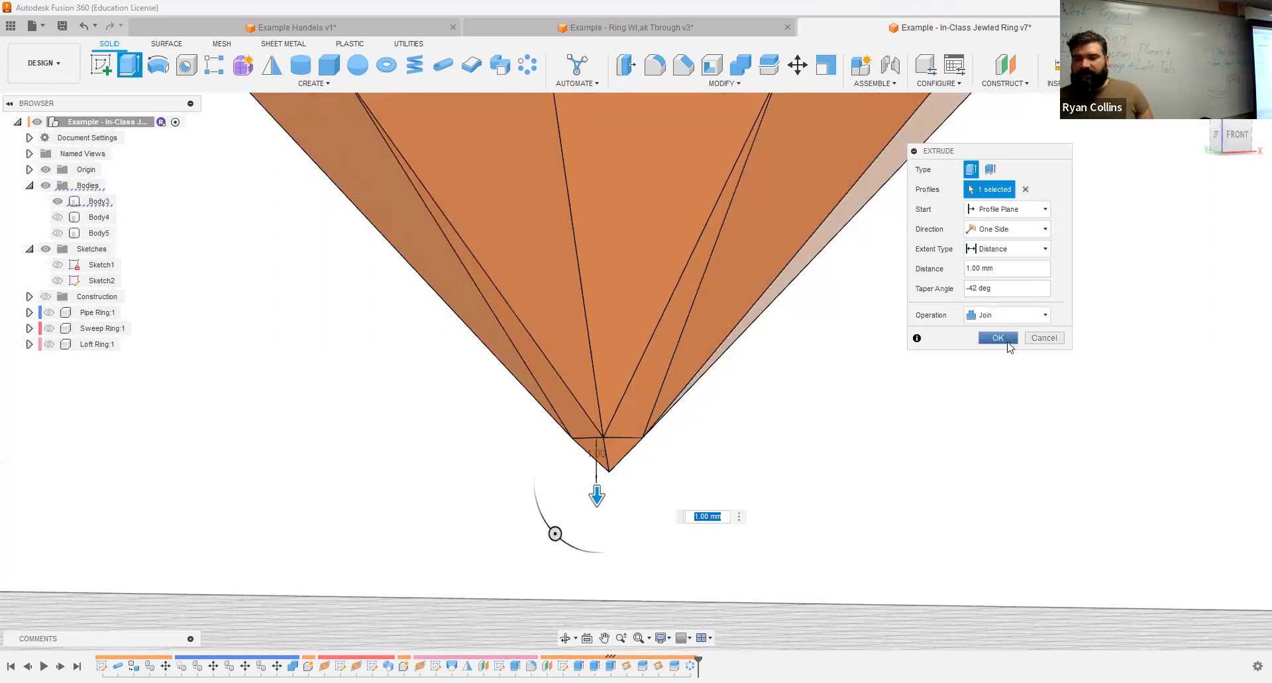
left_click(998, 339)
middle_click(886, 425)
middle_click(886, 424)
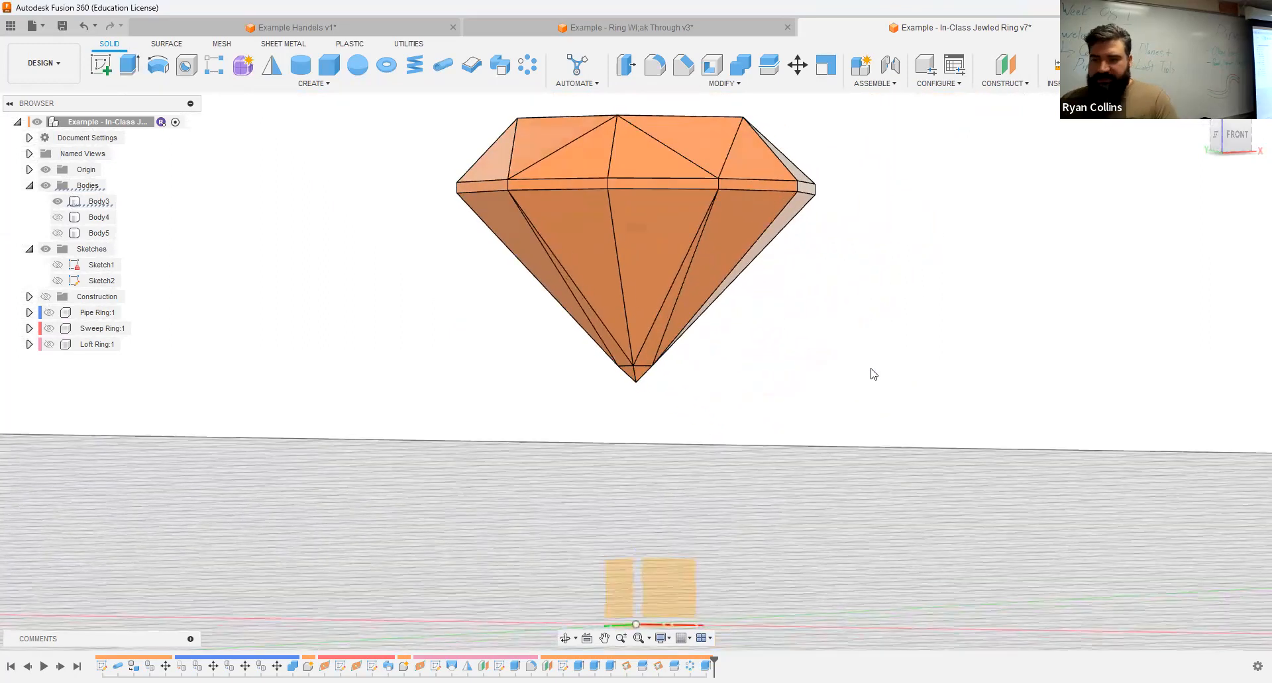
middle_click_drag(818, 315, 930, 362, "shift")
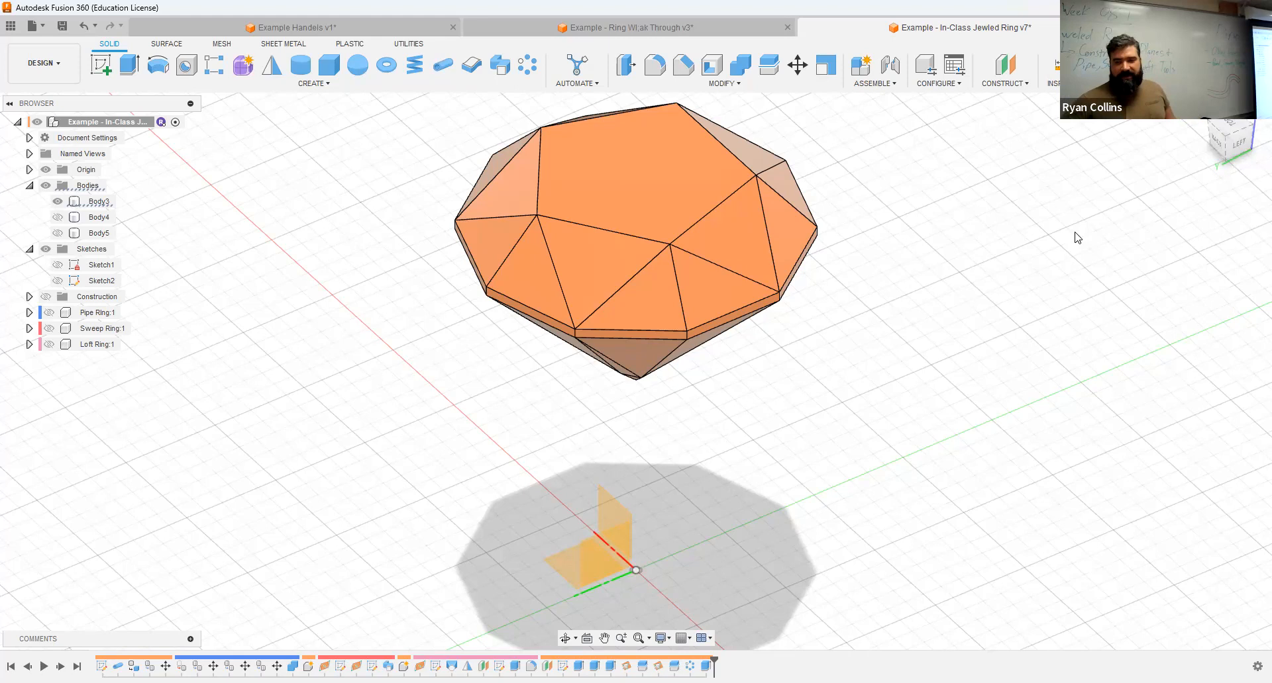
left_click(1023, 90)
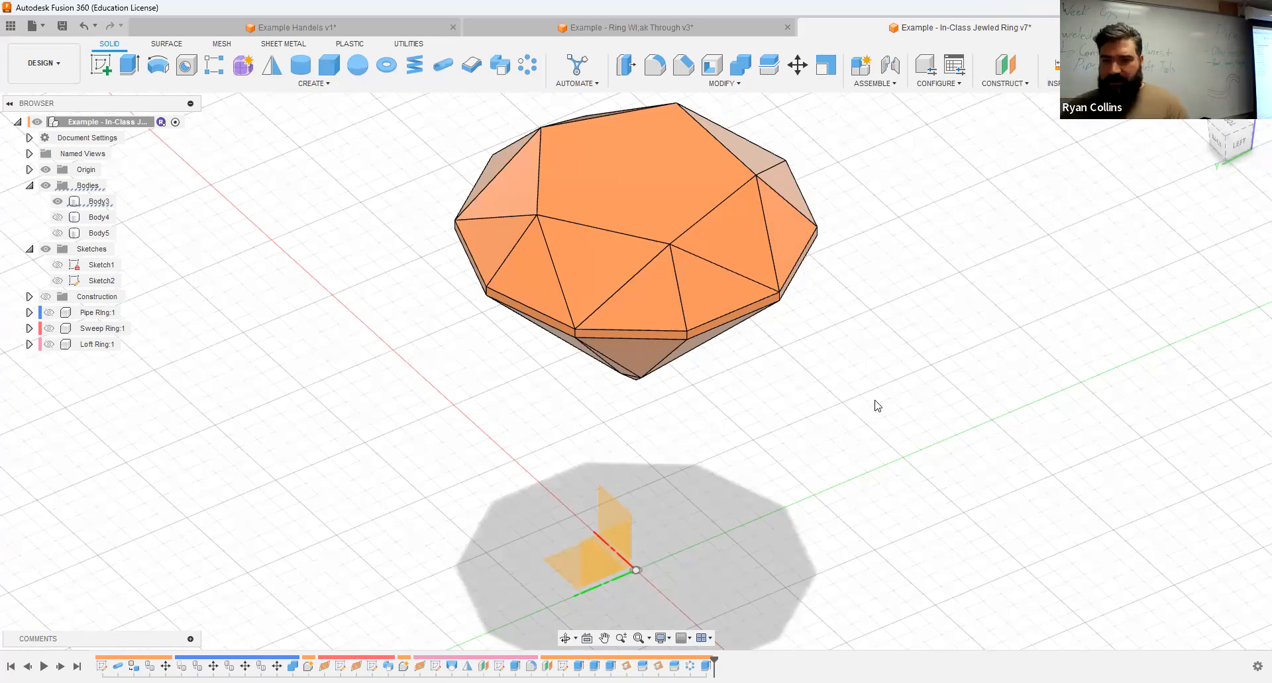
Step: Save a new version of the design with a version description beginning "Jewel Facets"
key("ctrl+s")
type("Jewel Facets Made")
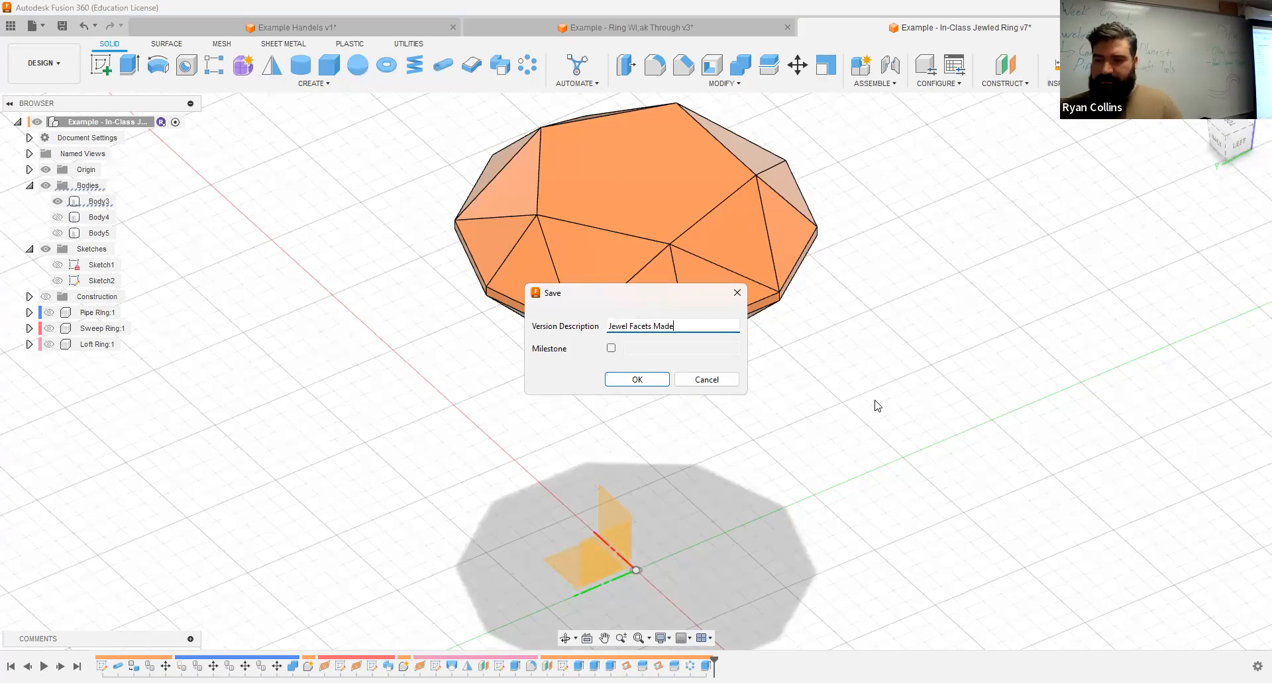
key("Return")
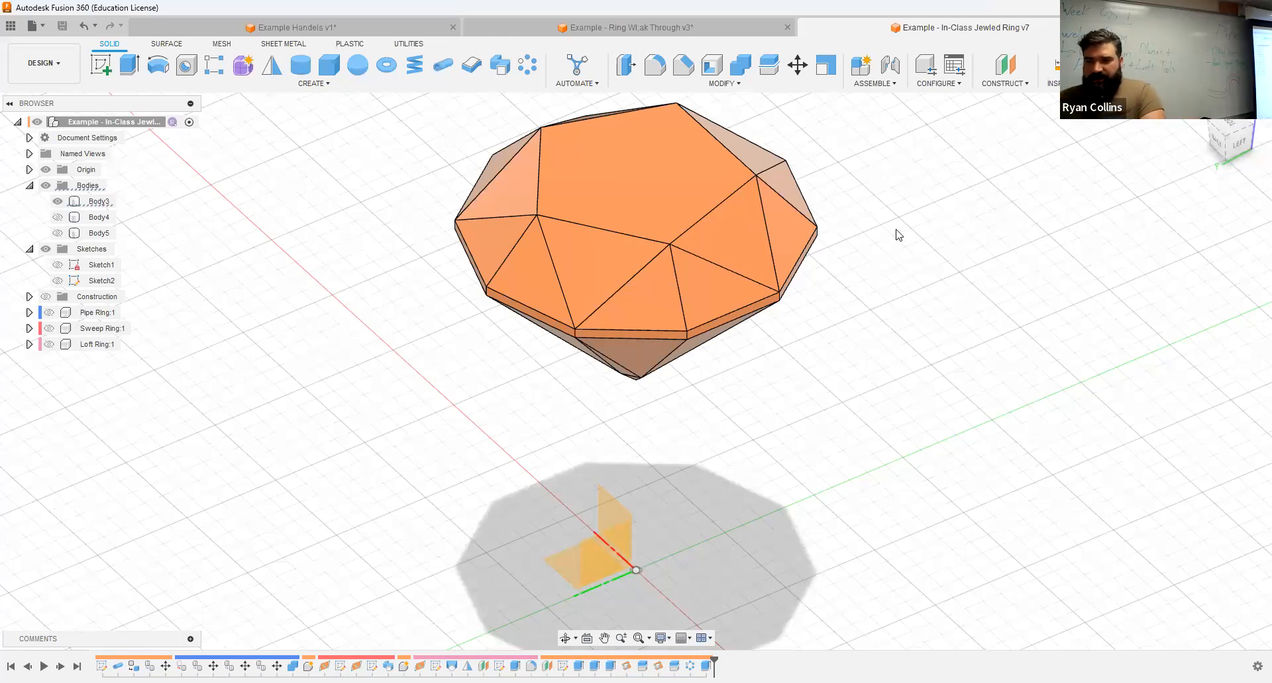
Step: Show the Pipe Ring component beneath the faceted jewel
middle_click_drag(926, 287, 924, 335, "shift")
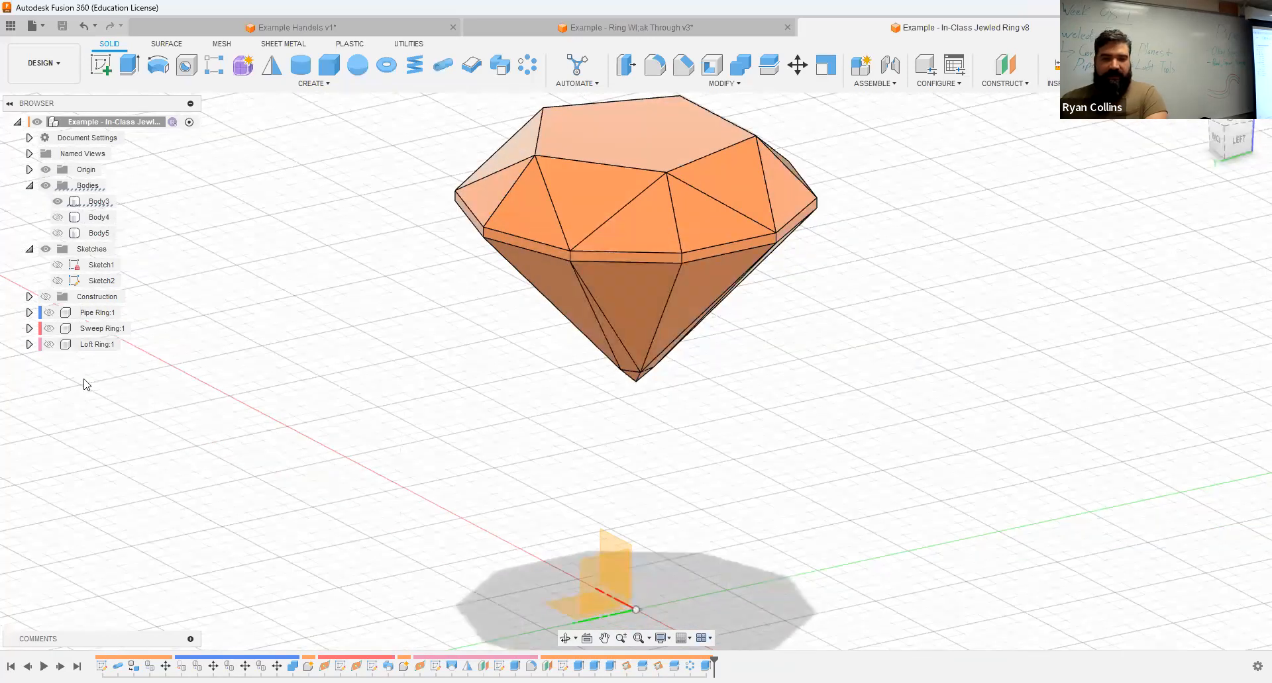
left_click(49, 314)
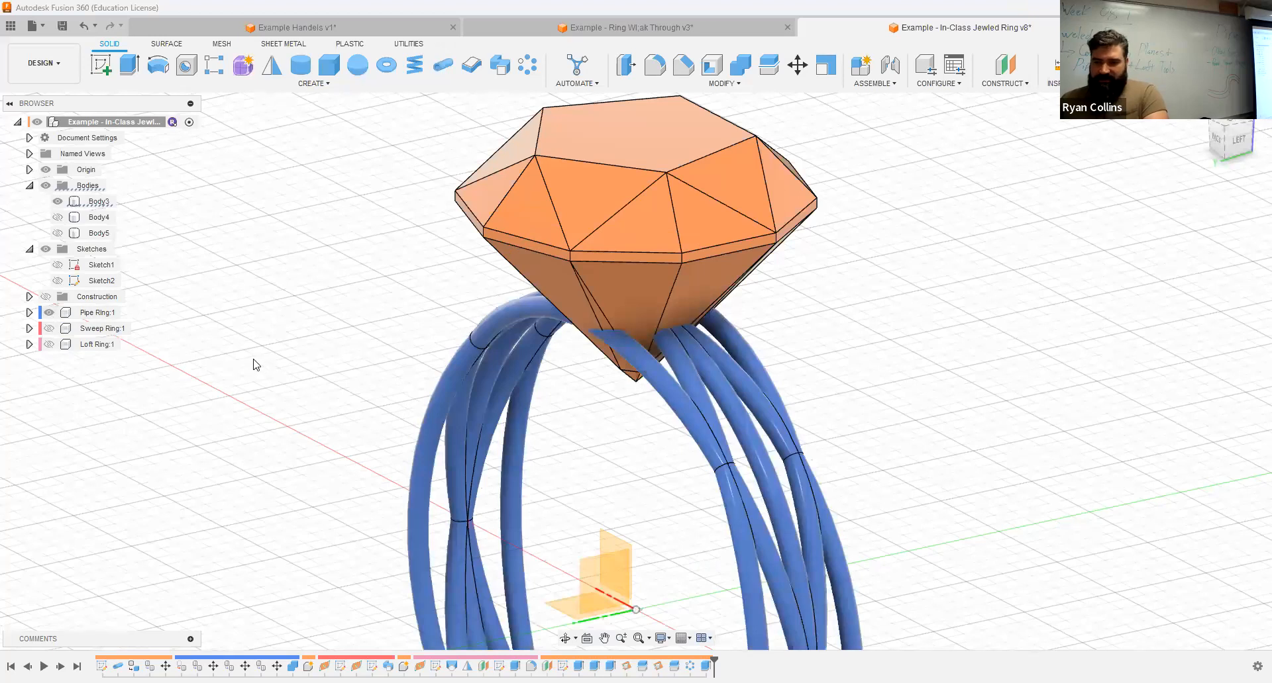
scroll(724, 411, "down", 5)
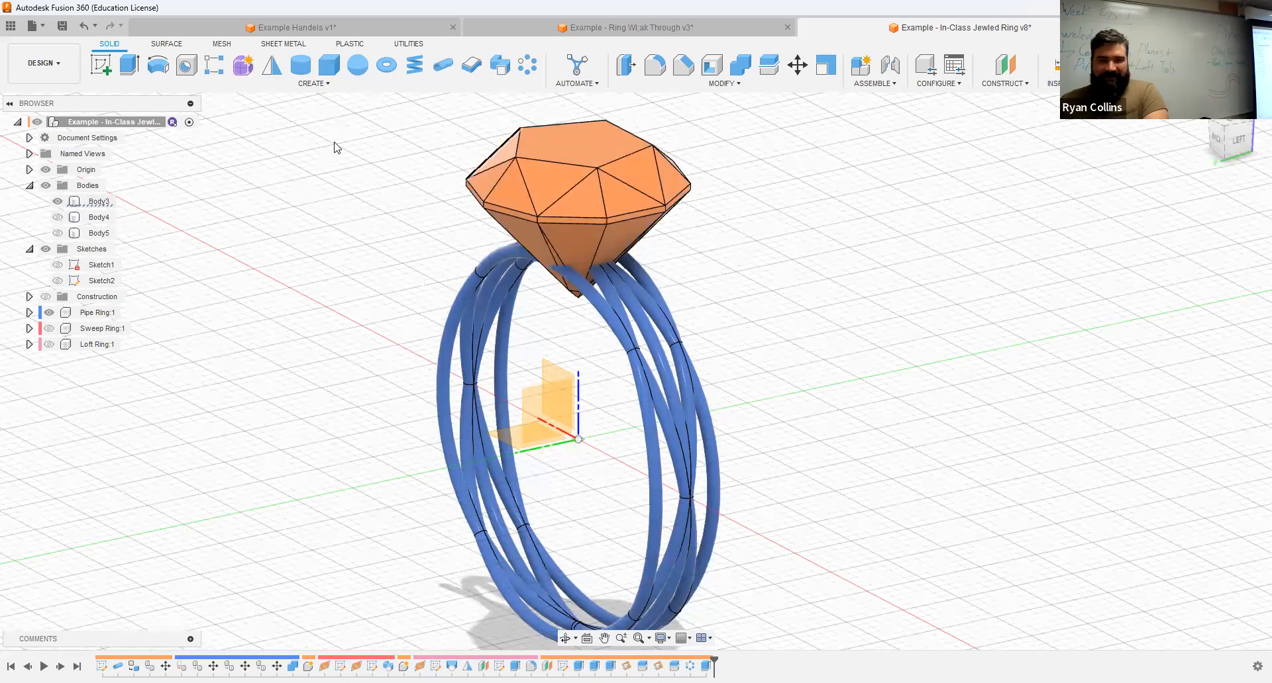
Step: Create a standard internal component named Jewel under the top-level design and make it active
double_click(1130, 261)
type("Je")
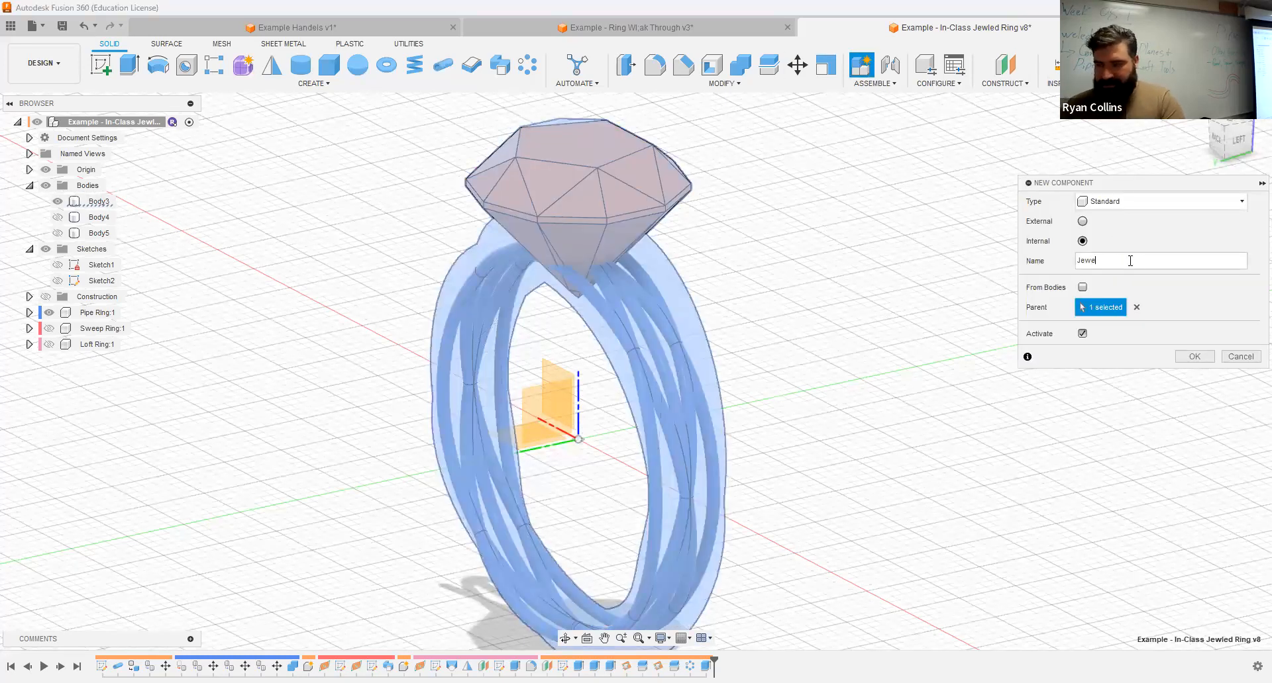
type("wel")
key("Return")
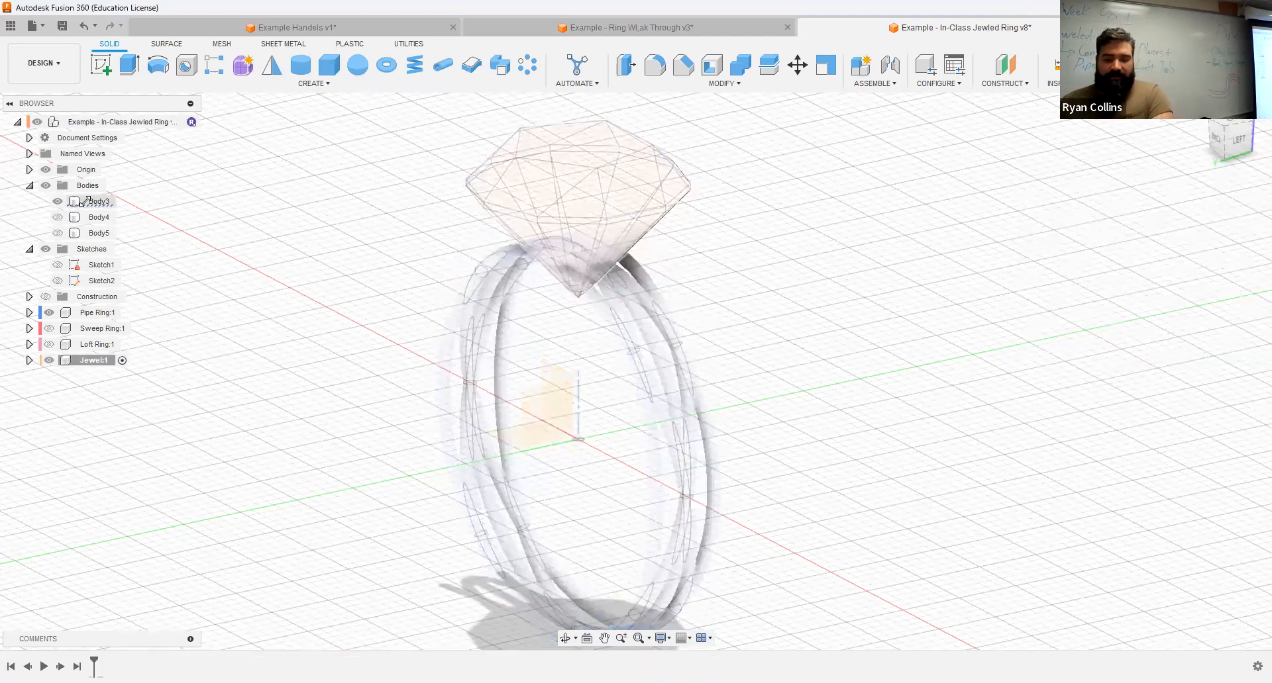
Step: Paste a copy of the faceted jewel body, Body3, in place into the Jewel component and hide the original body
left_click_drag(80, 202, 84, 362)
key("m")
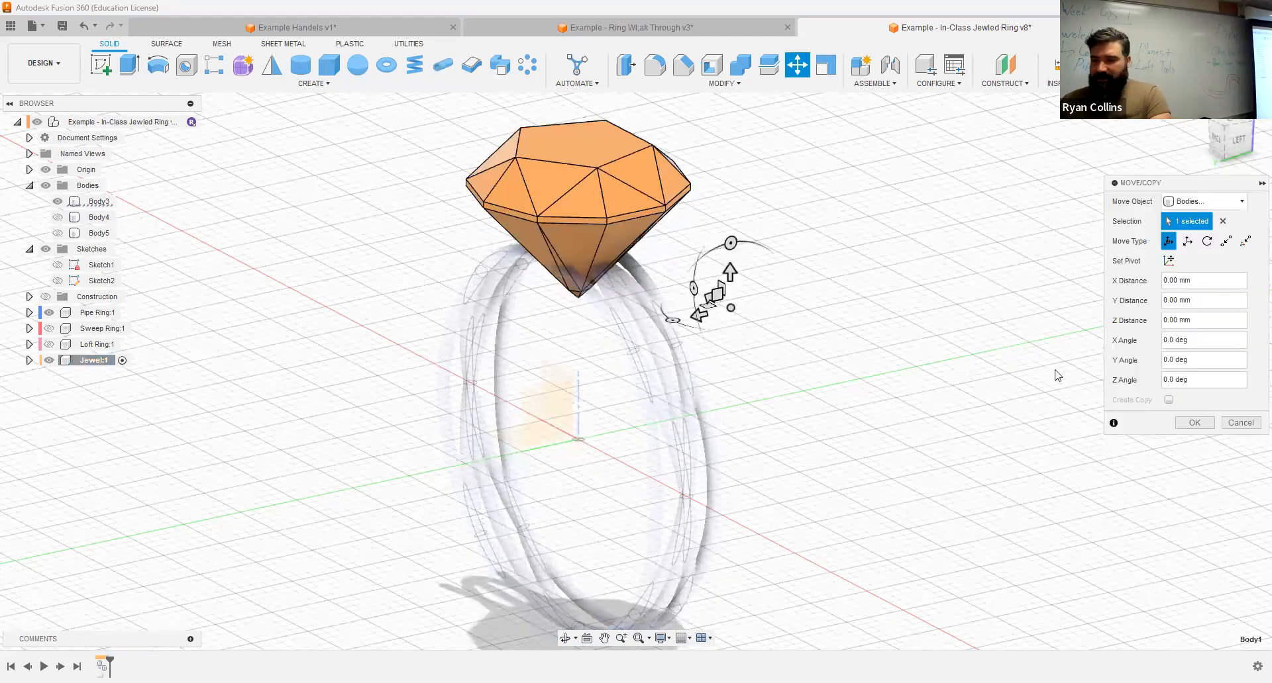
left_click(1194, 422)
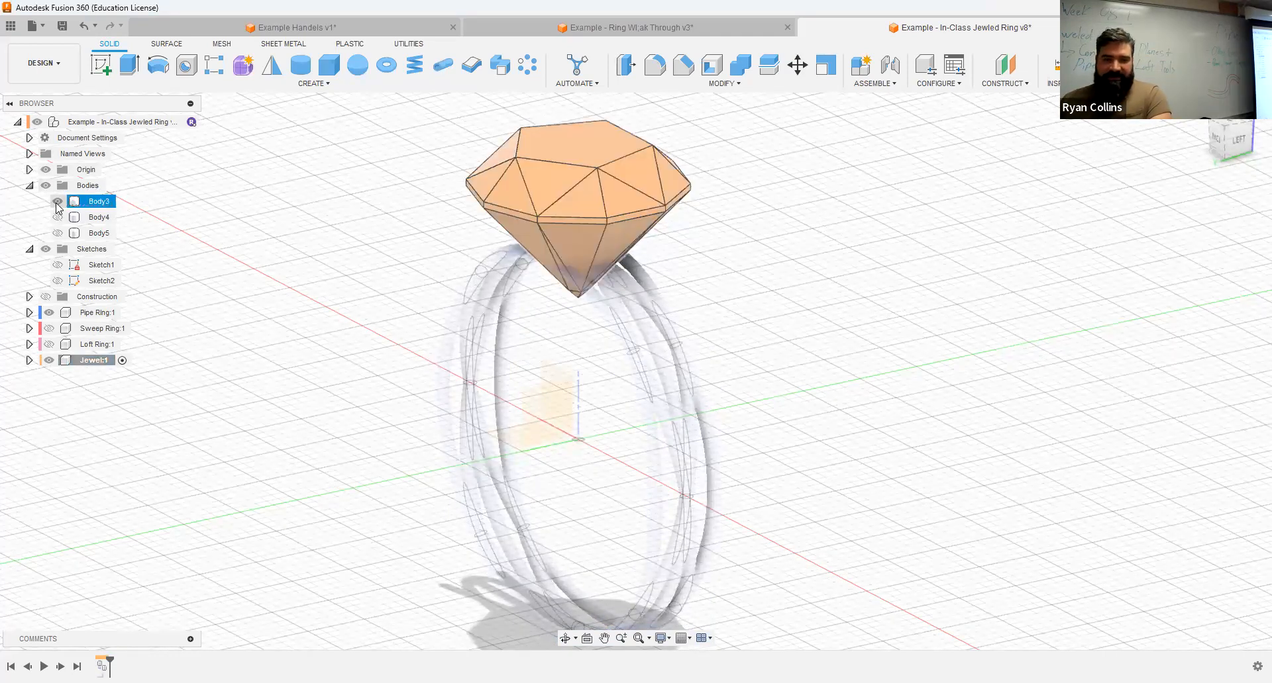
left_click(350, 281)
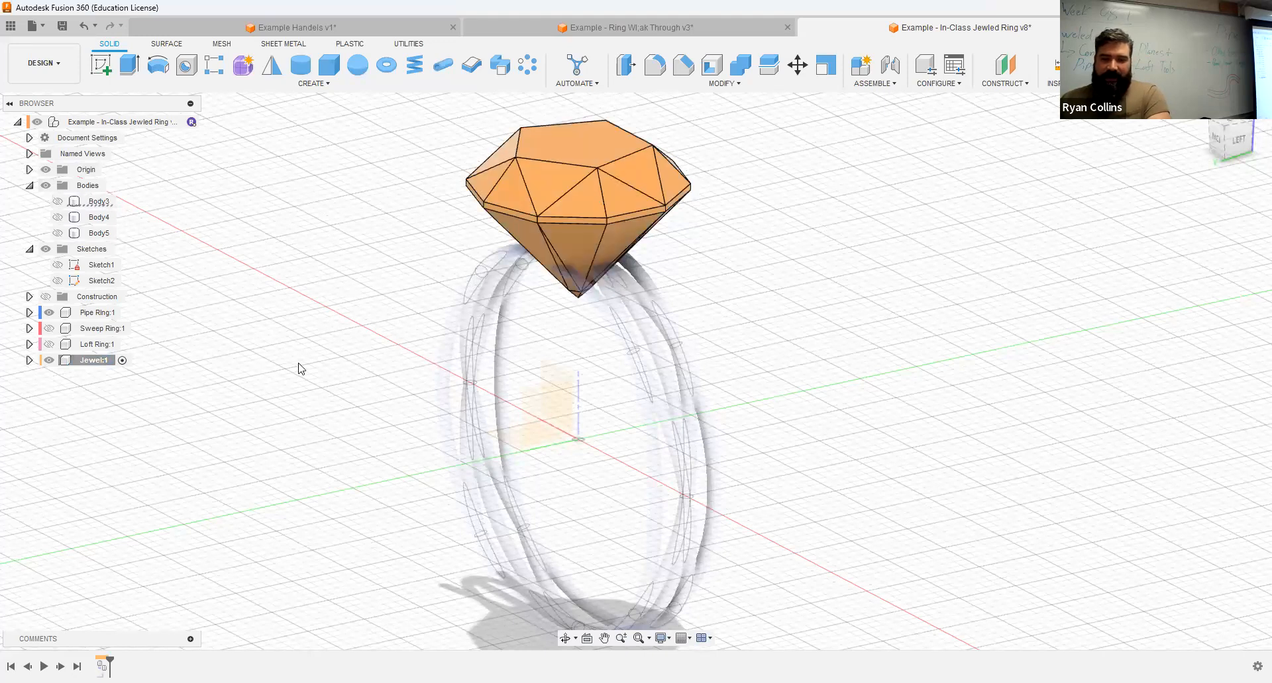
Step: Expand the Jewel component down to its bodies and highlight the copied jewel body and its flat top face
left_click(30, 360)
left_click(41, 392)
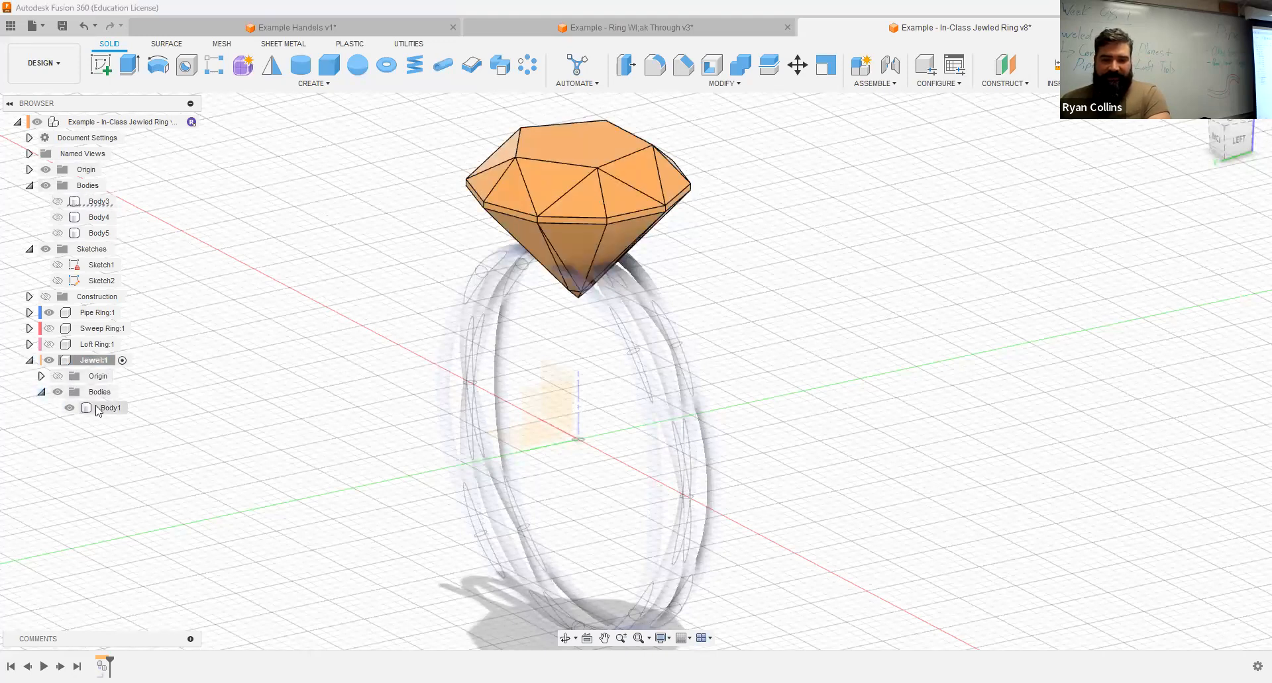
left_click(99, 408)
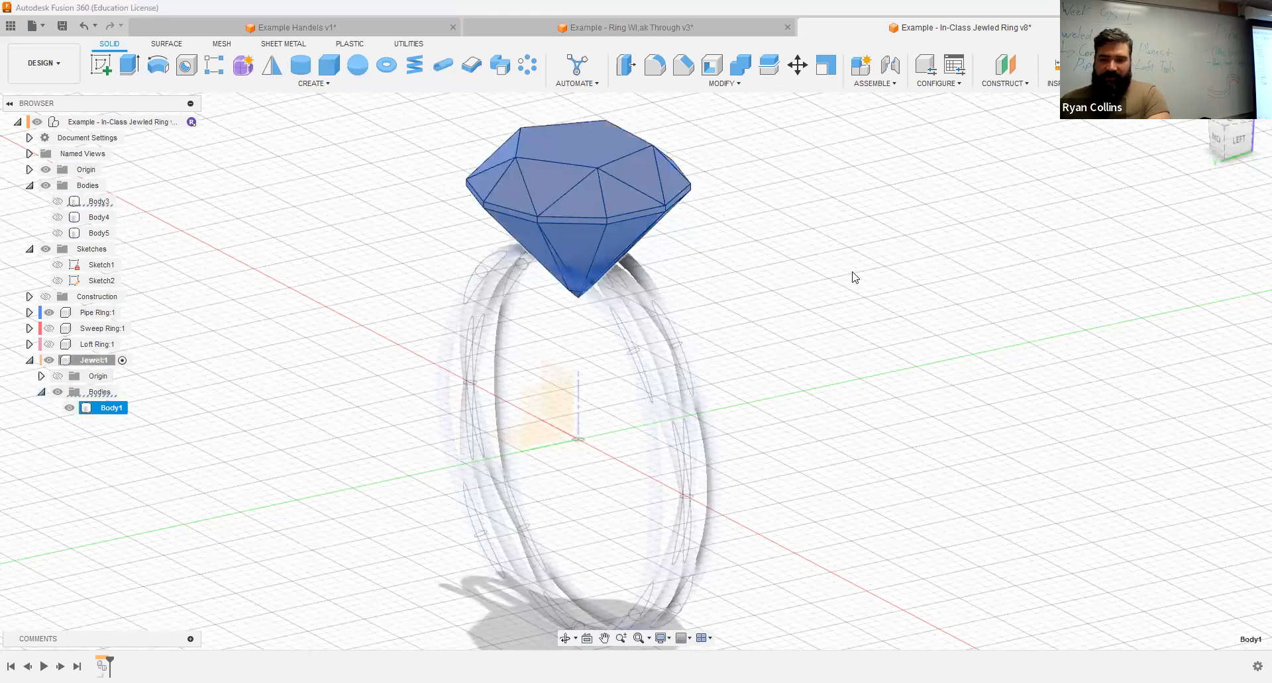
left_click(336, 308)
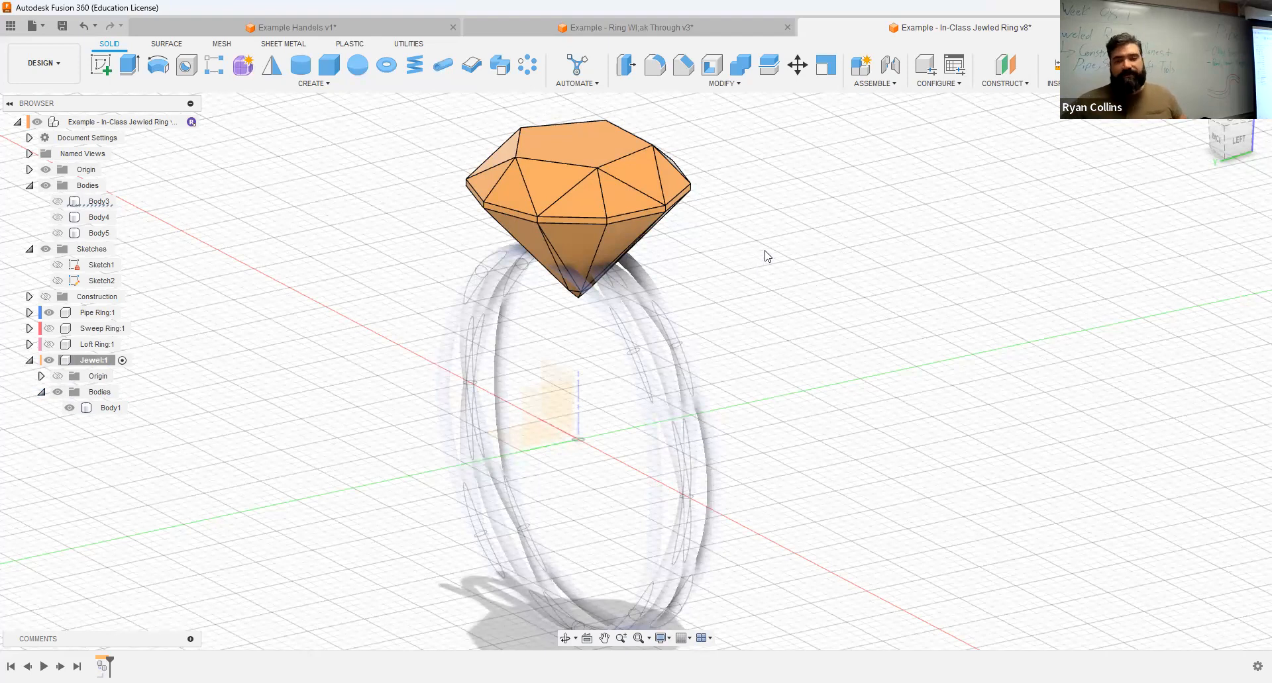
left_click(603, 145)
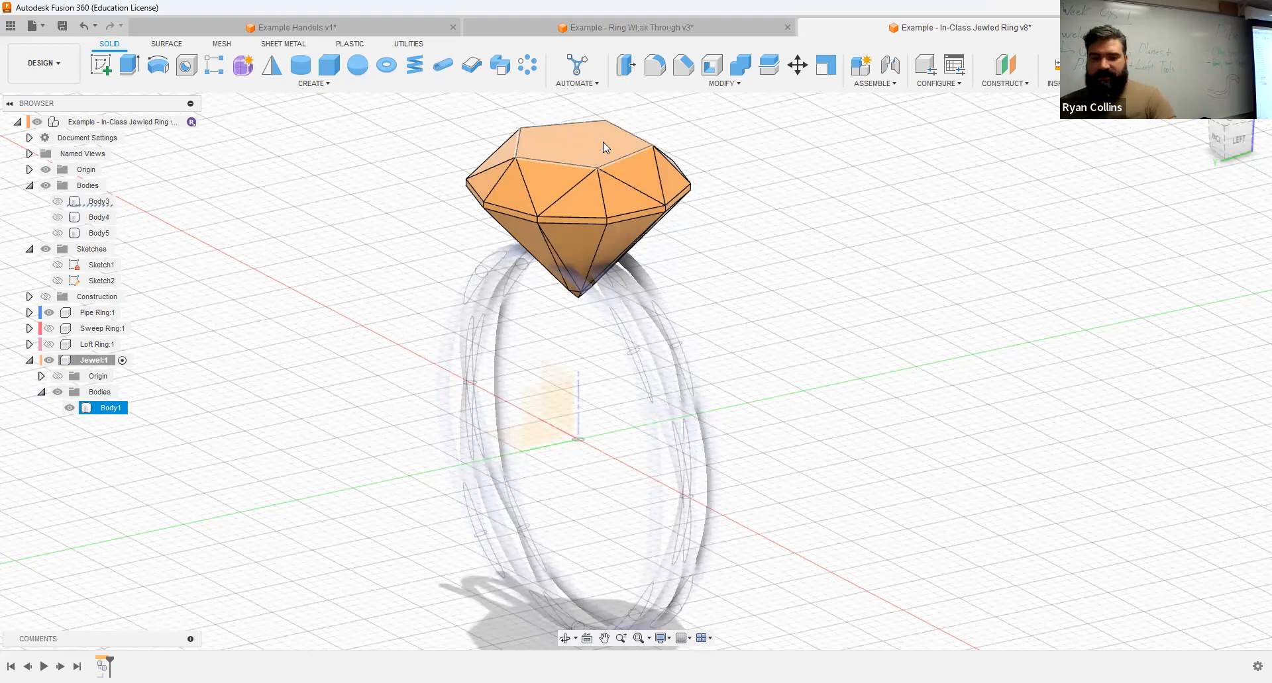
left_click(602, 141)
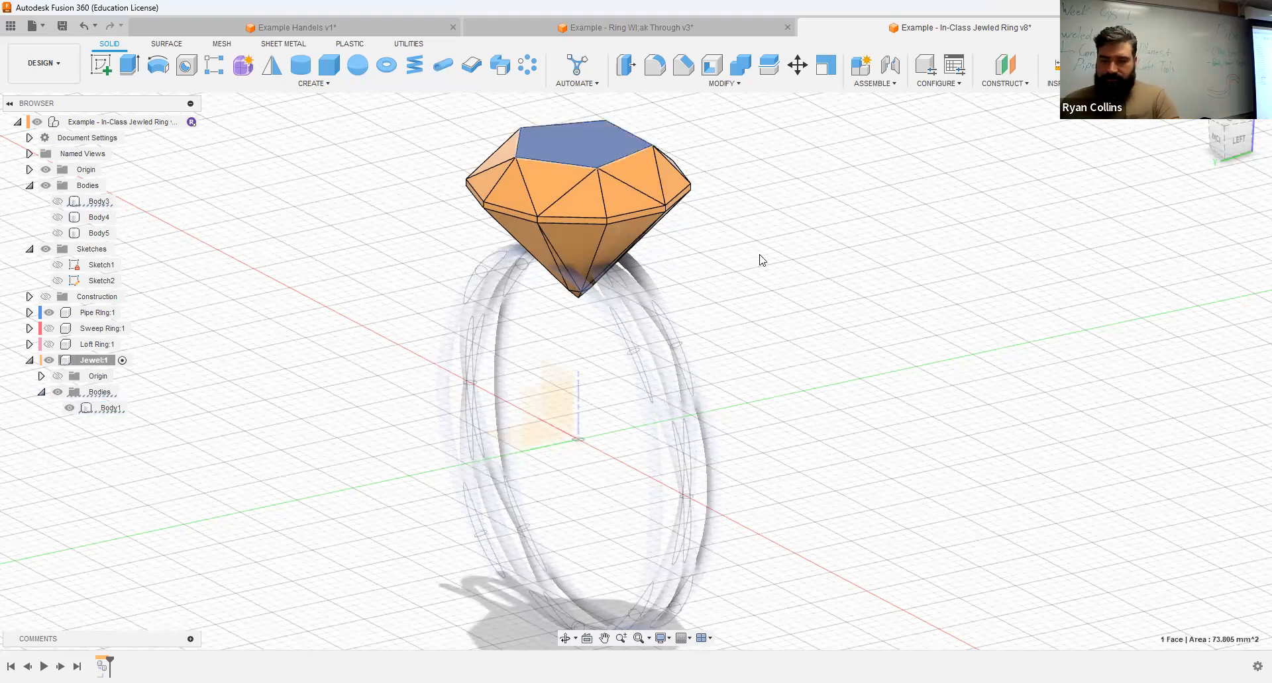
Step: Move the copied jewel body up 4 mm along Z above the pipe ring and reactivate the top-level component
left_click(105, 407)
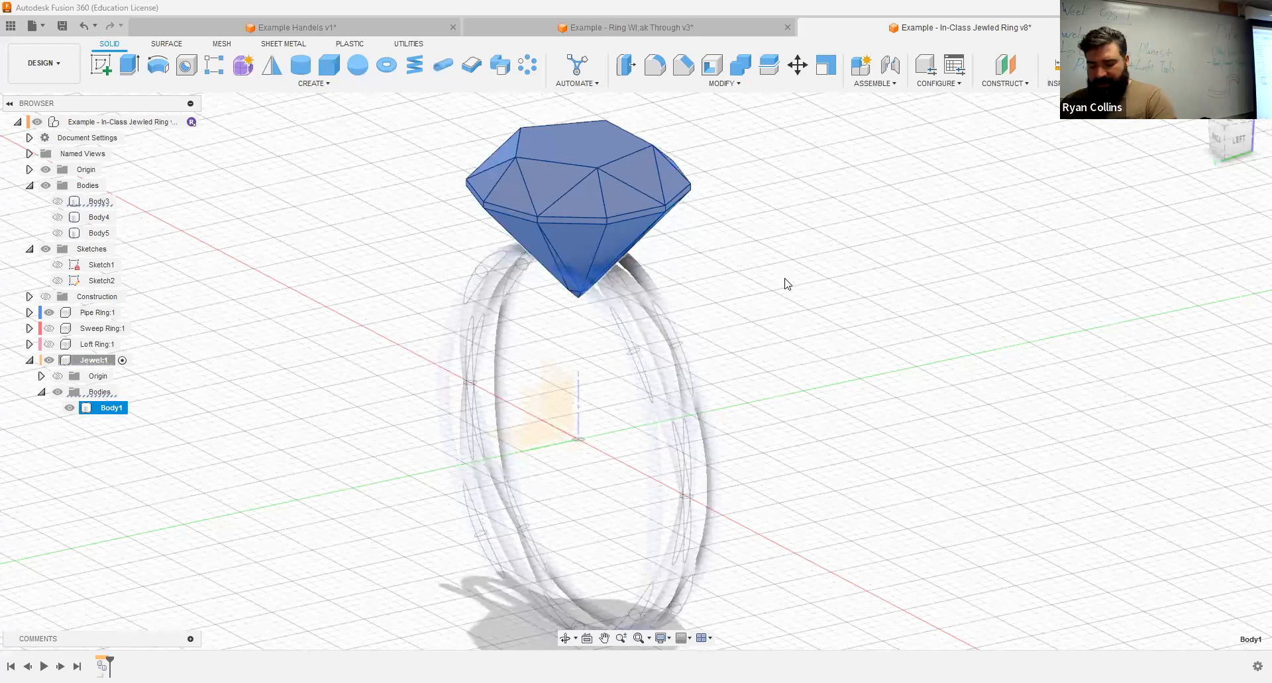
key("m")
middle_click_drag(810, 328, 820, 310, "shift")
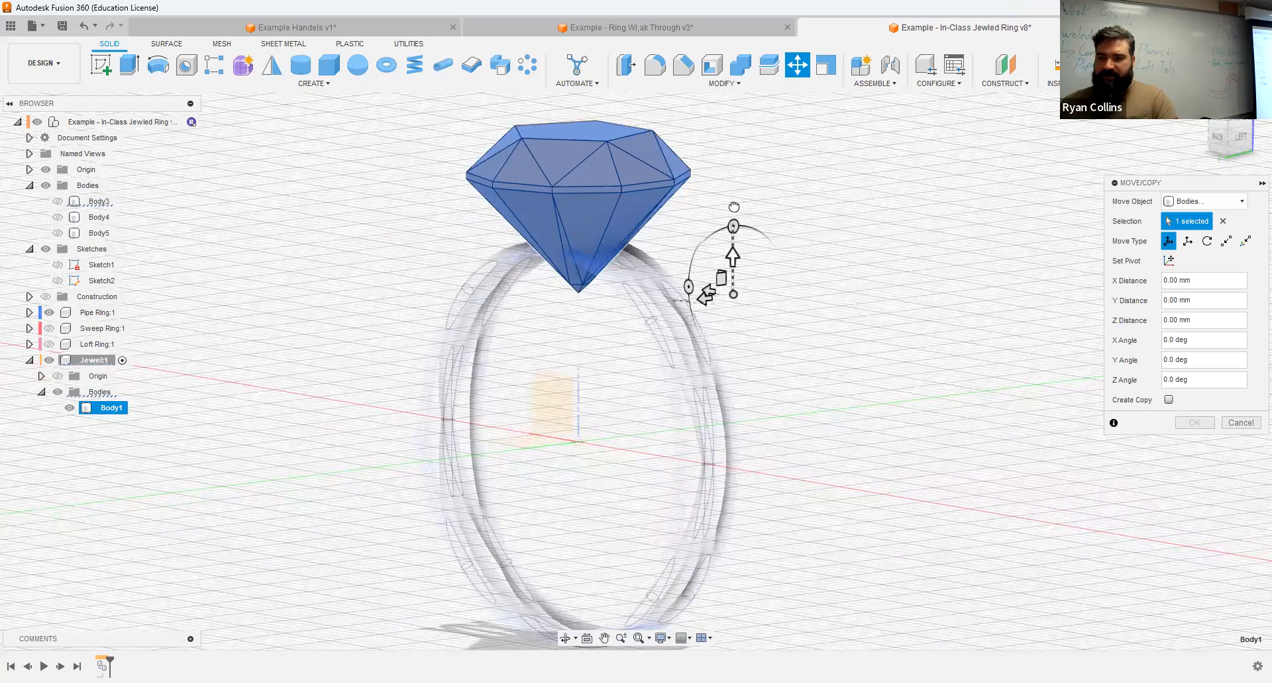
left_click_drag(733, 257, 734, 208)
middle_click_drag(890, 336, 866, 362, "shift")
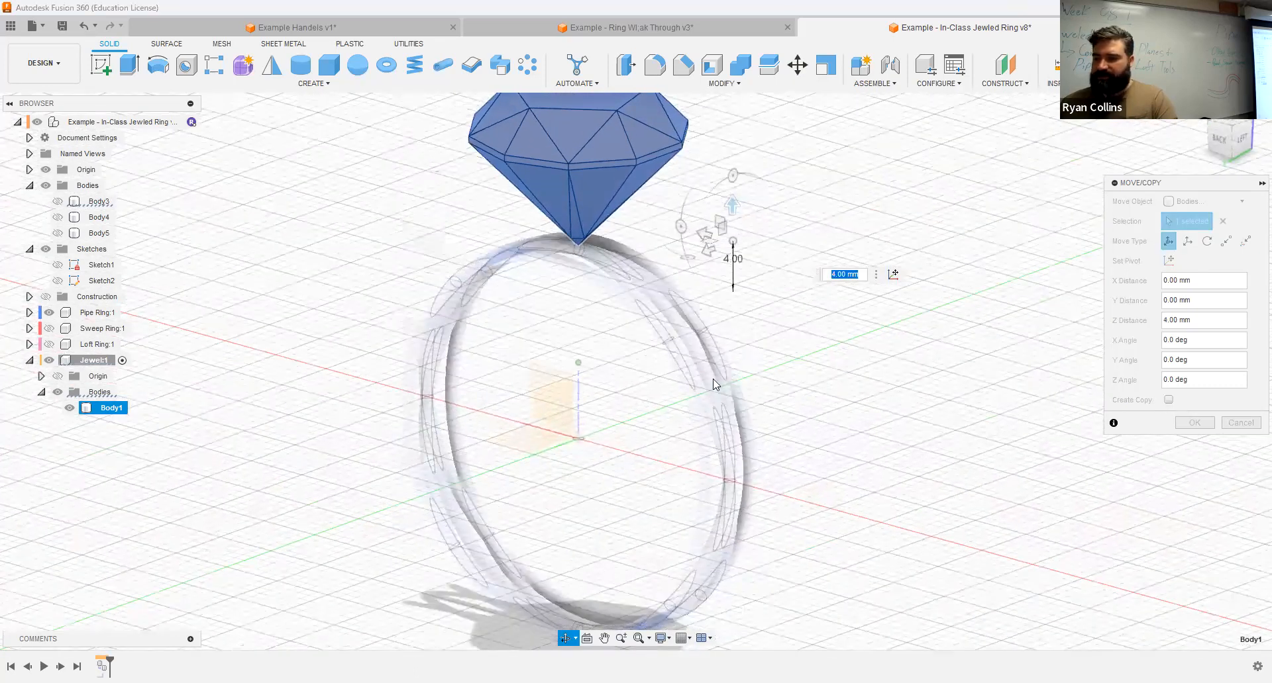
middle_click_drag(713, 379, 755, 416)
left_click(1202, 427)
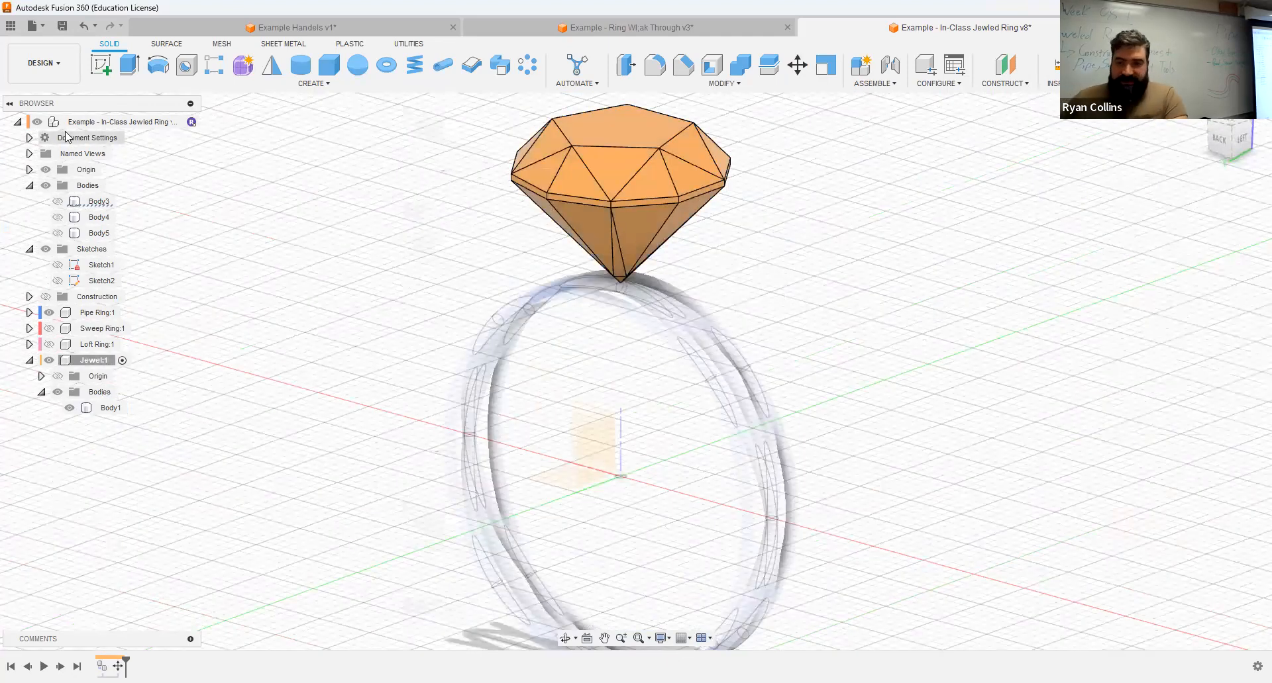
left_click(189, 122)
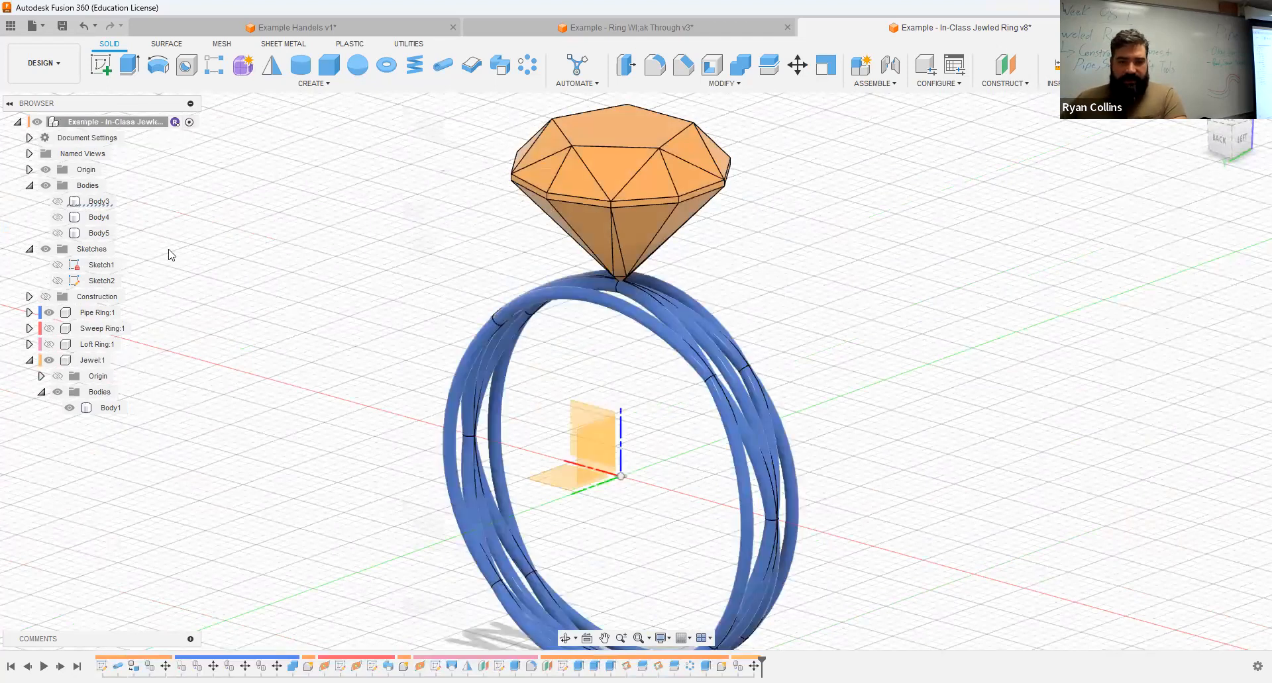
mouse_move(917, 343)
middle_mouse_down("shift")
mouse_move(857, 347)
mouse_move(917, 344)
middle_mouse_up("shift")
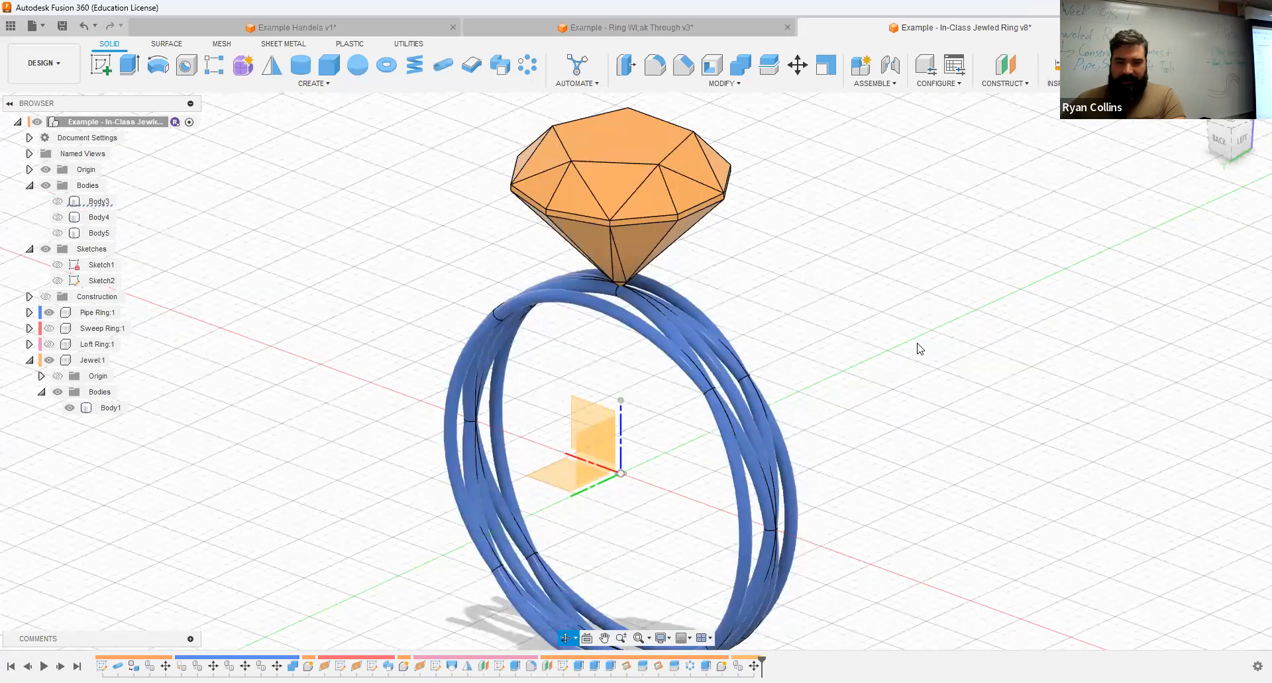
Step: Scale the copied jewel body uniformly by a factor of 0.5
left_click(110, 408)
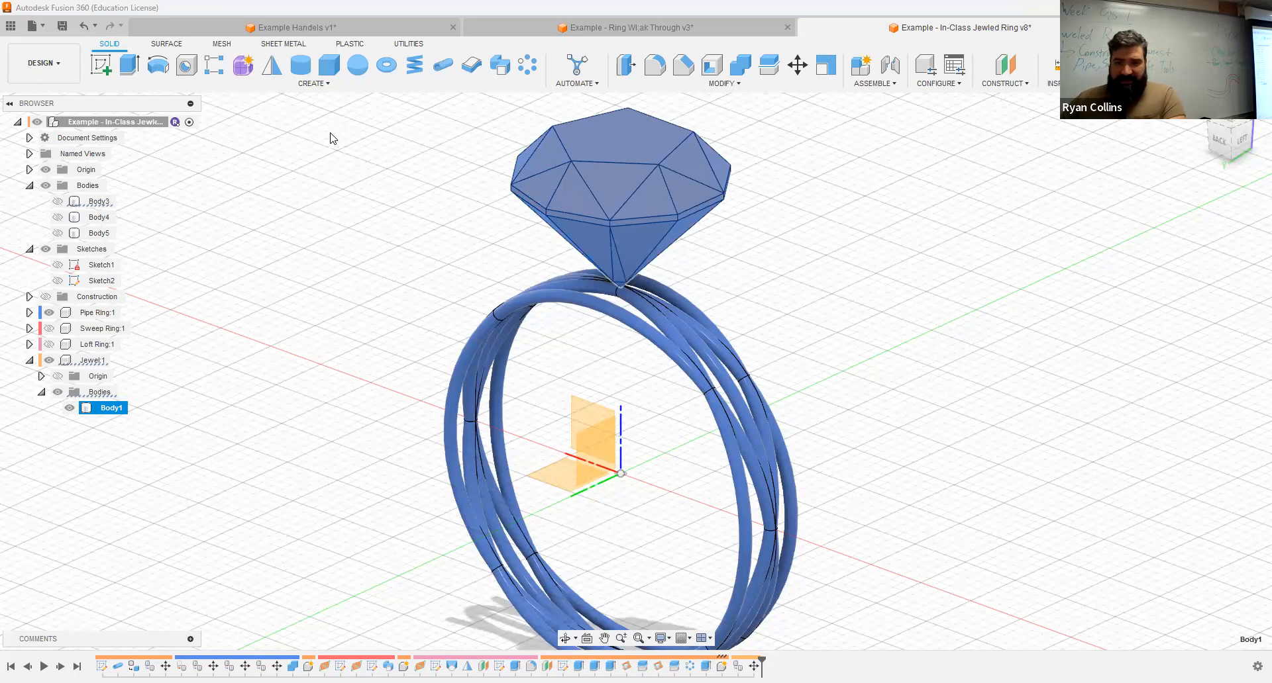
left_click(327, 85)
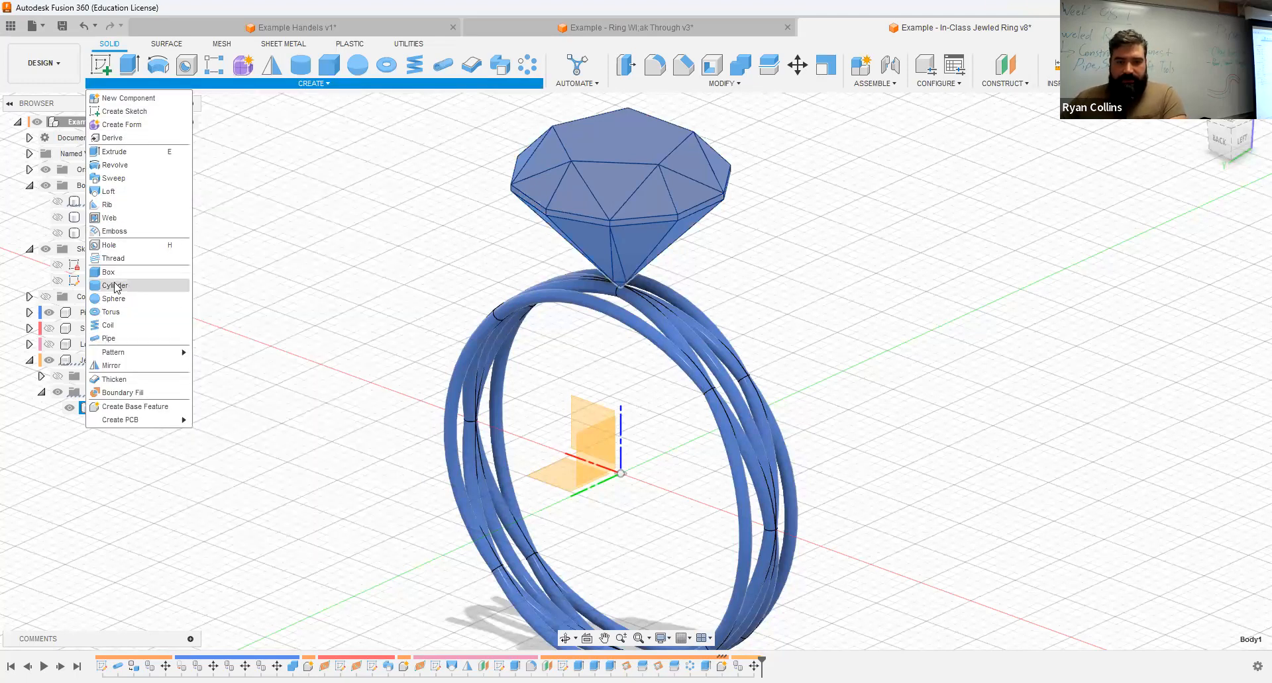
left_click(736, 83)
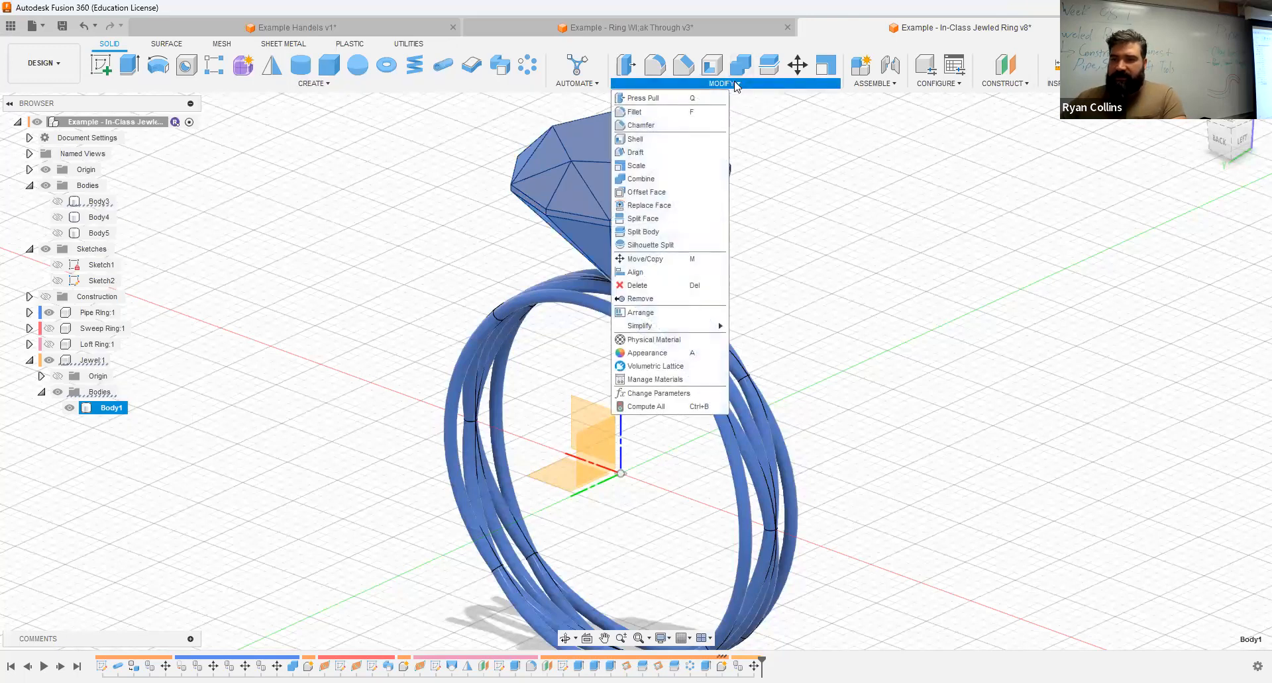
left_click(646, 167)
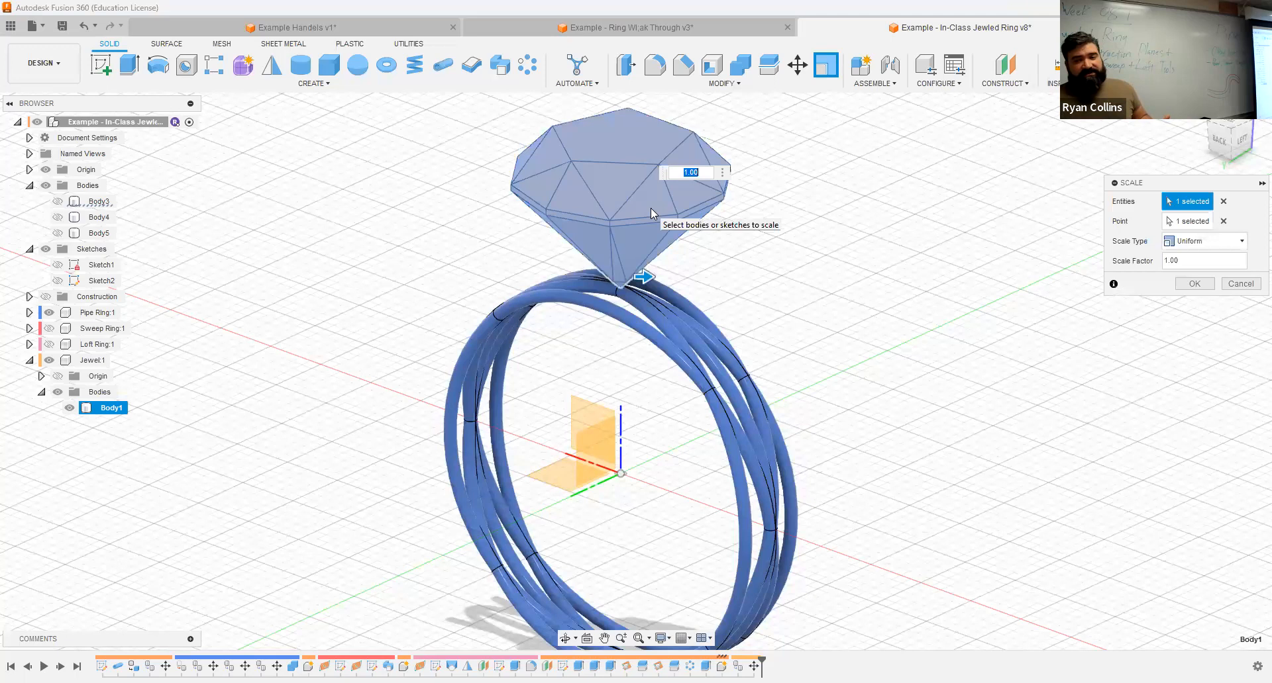
type("2")
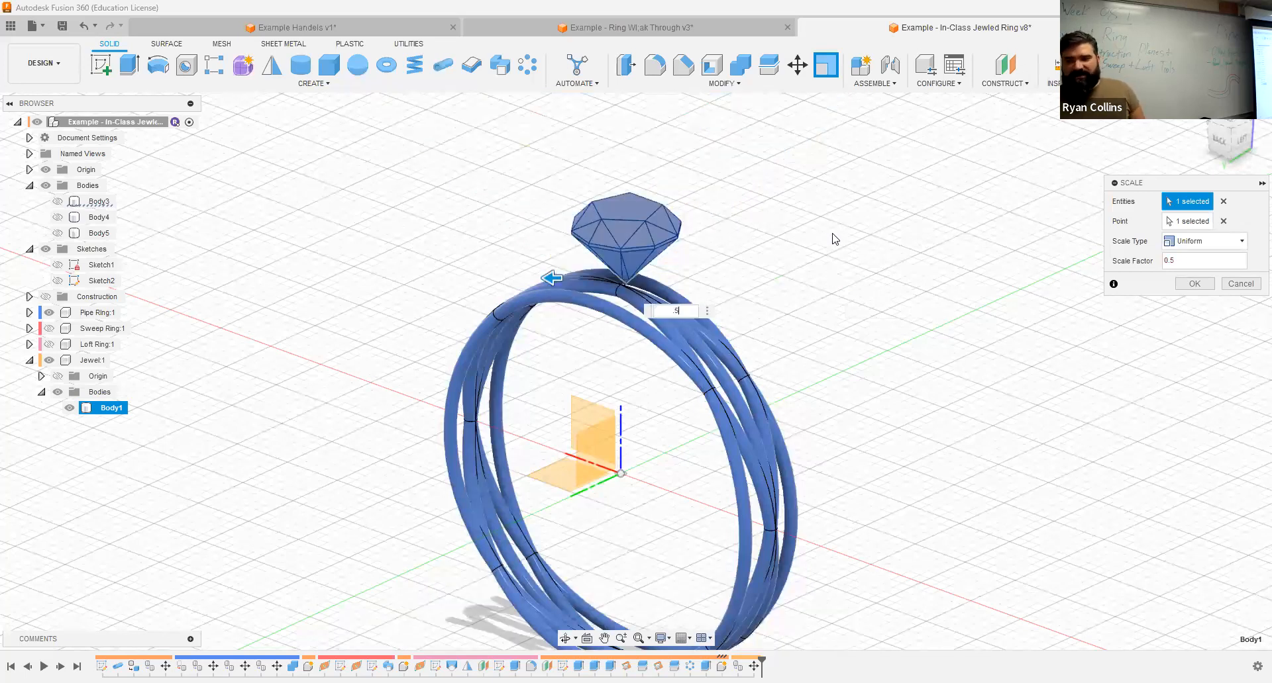
left_click(1195, 285)
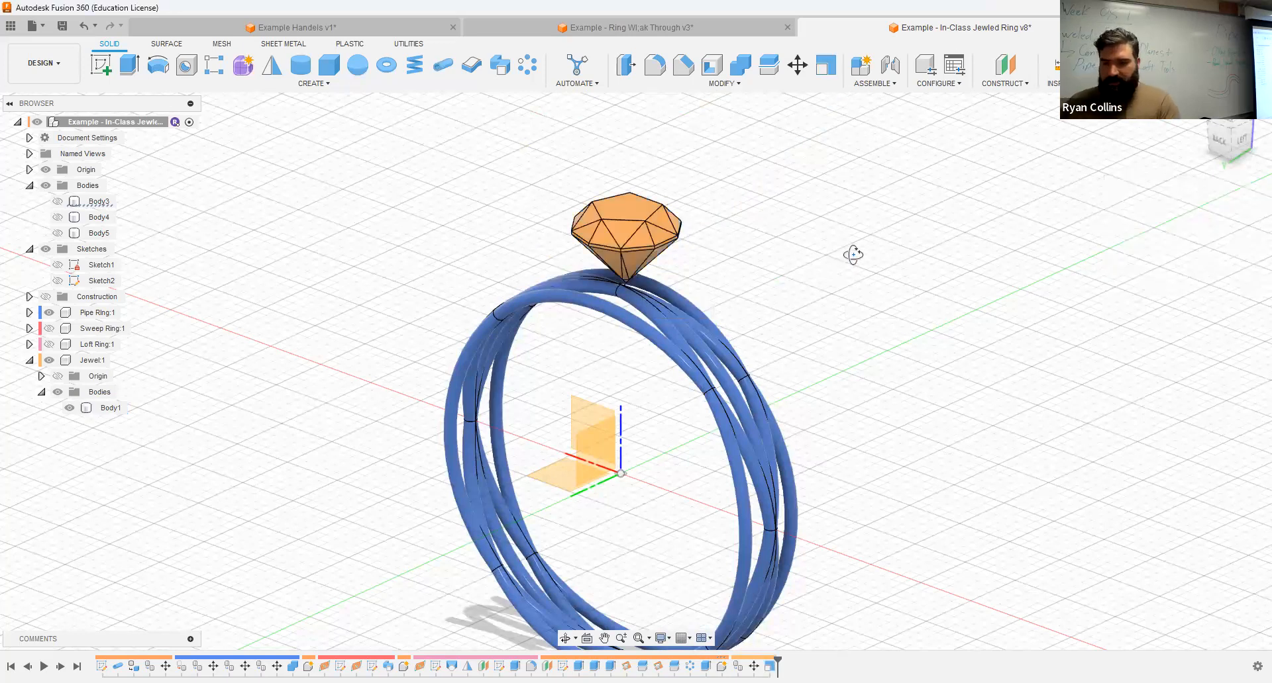
Step: Start moving the scaled jewel body and set its X distance to 0.25 mm to center its tip over the pipe ring
left_click(1225, 142)
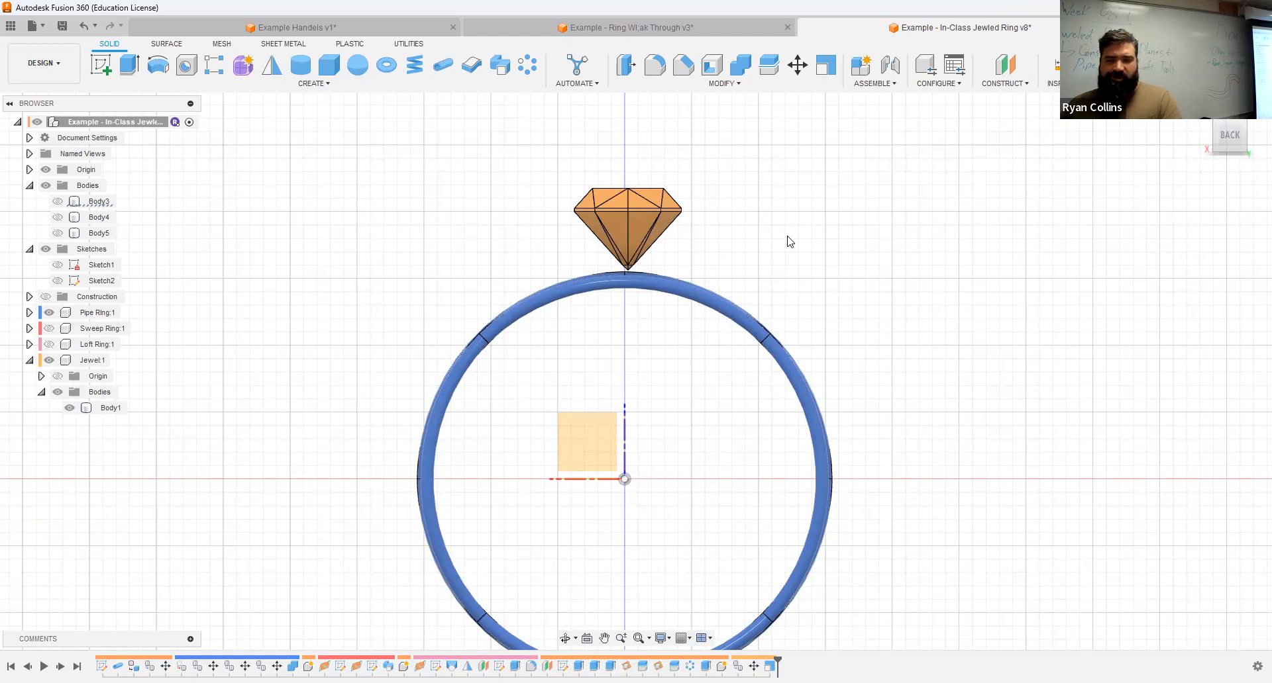
left_click(114, 407)
key("m")
scroll(517, 294, "up", 4)
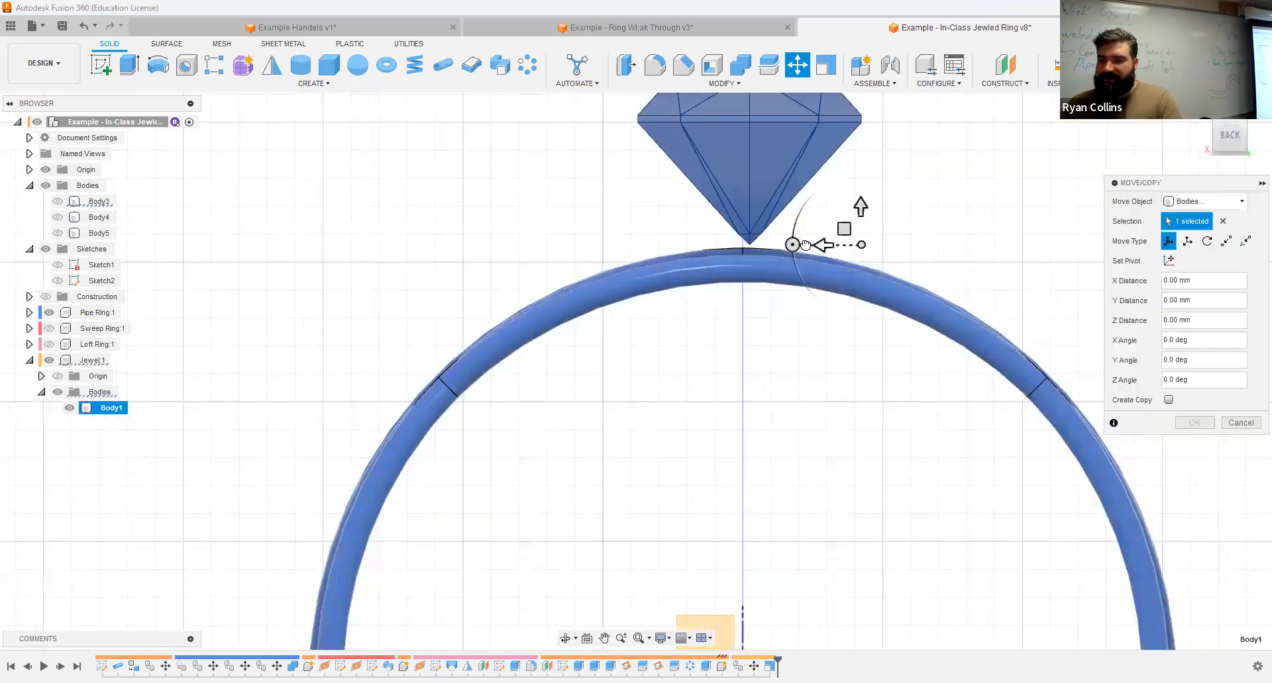
left_click(820, 244)
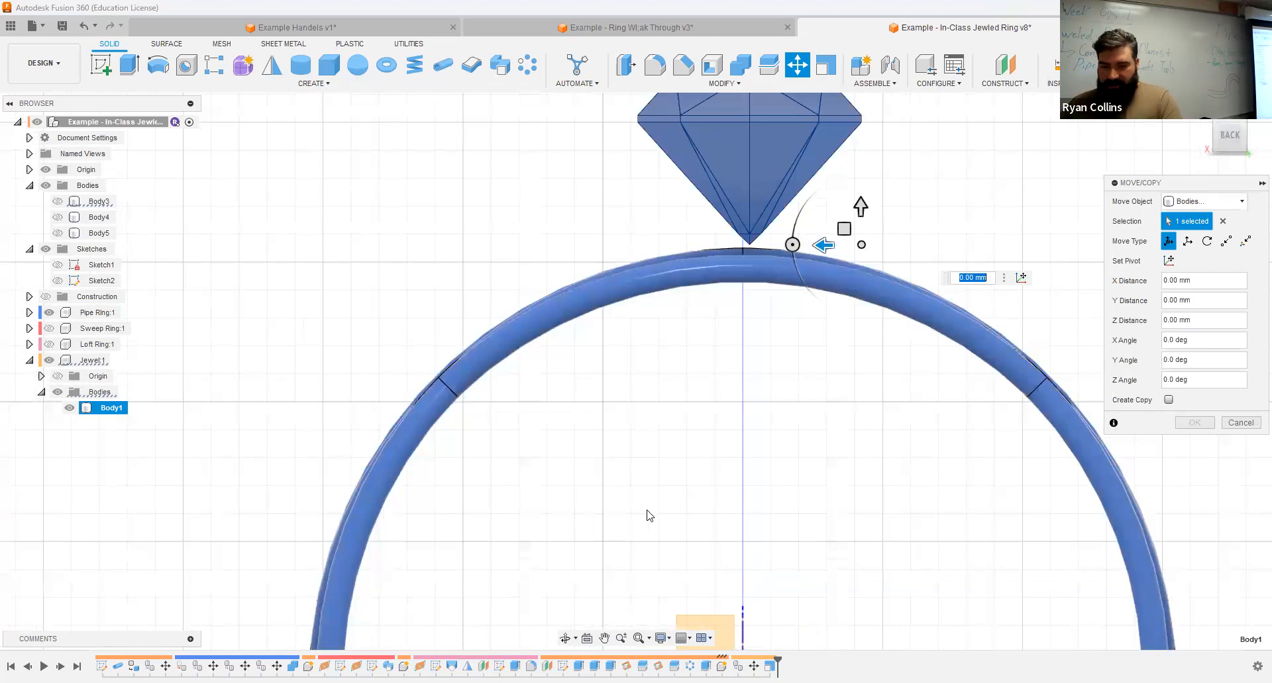
type(".1")
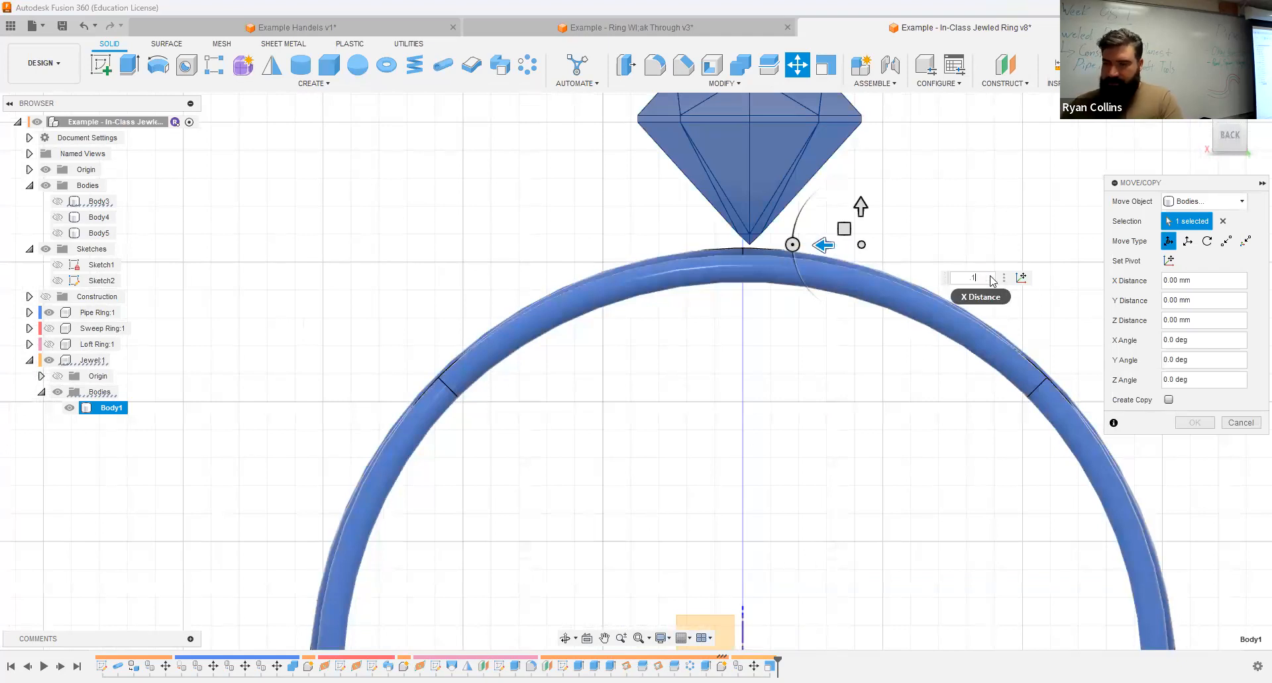
key("BackSpace")
key("BackSpace")
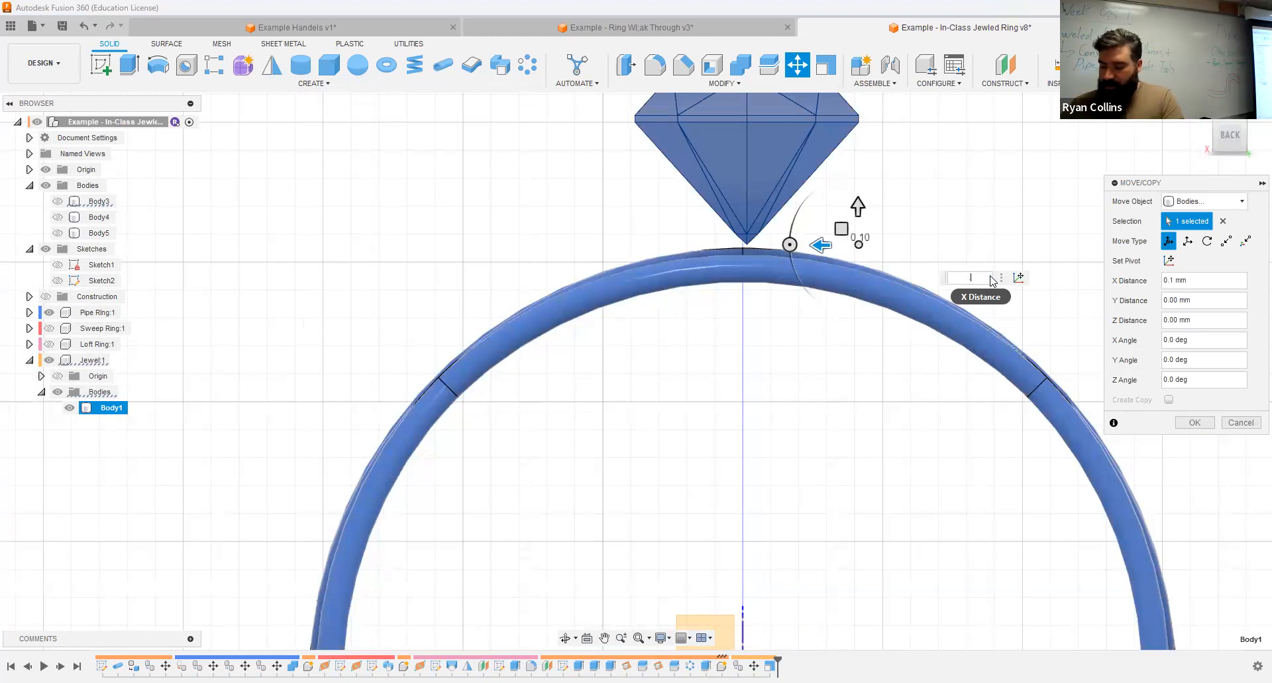
type(".25")
scroll(742, 252, "up", 3)
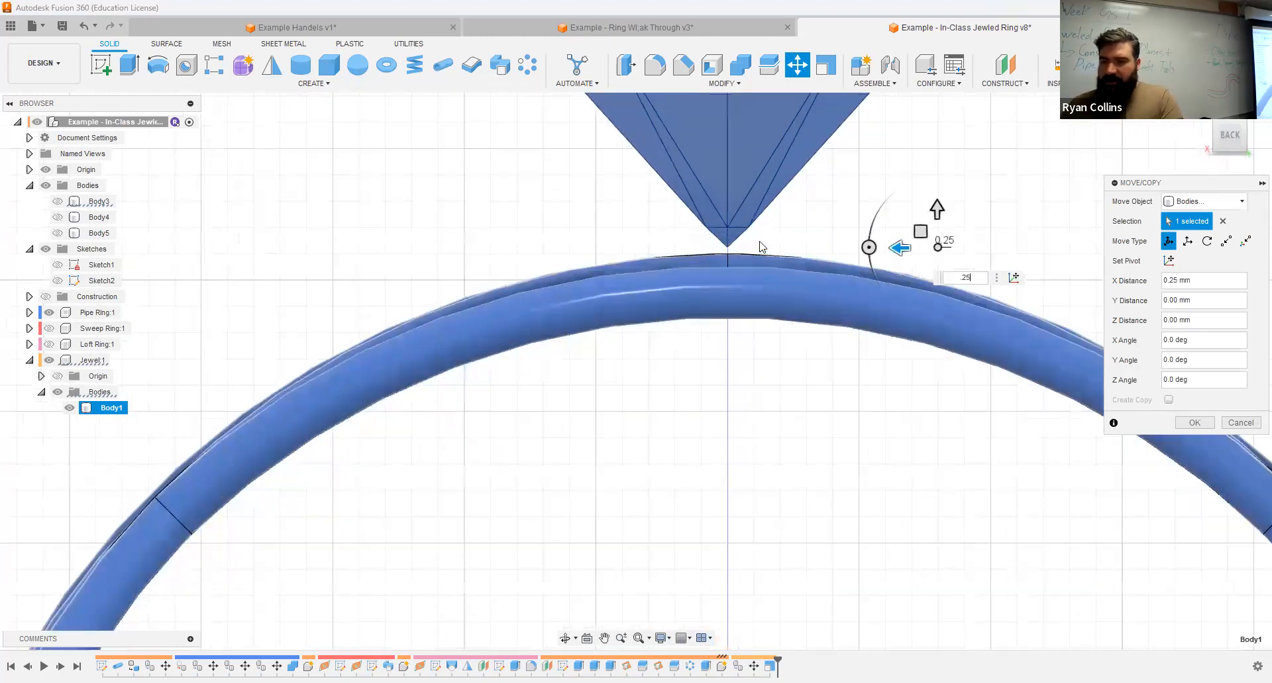
scroll(709, 255, "up", 3)
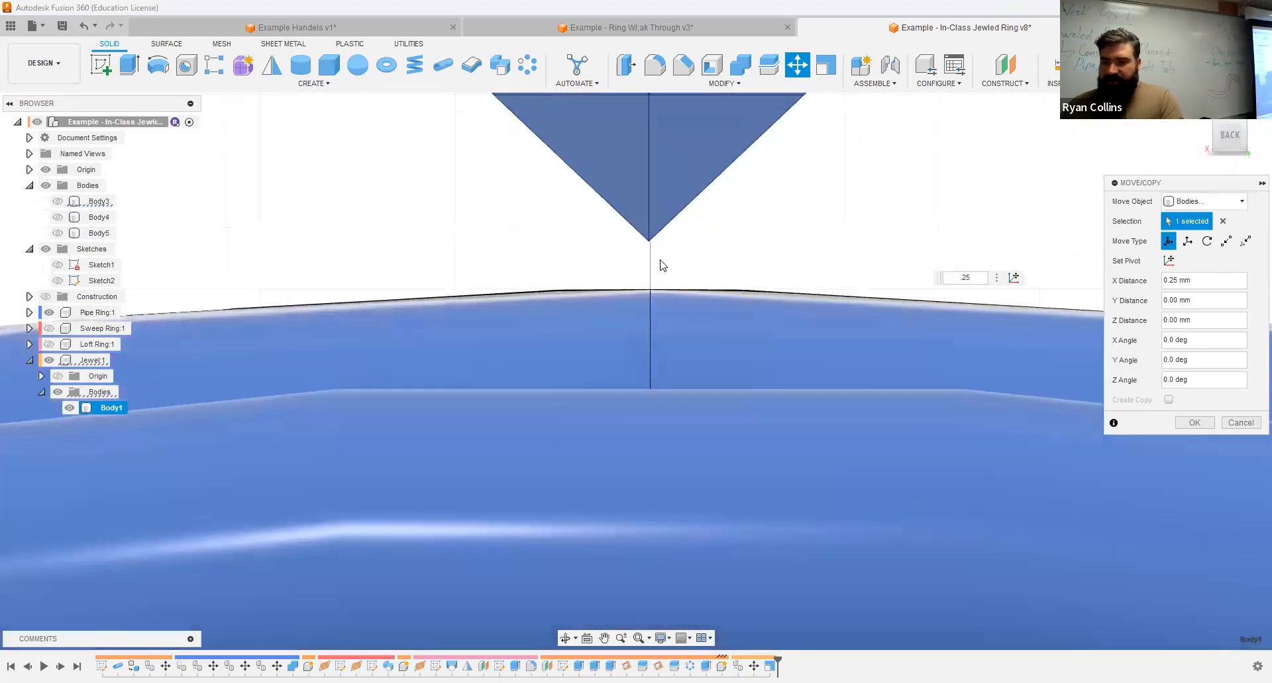
scroll(659, 265, "down", 1)
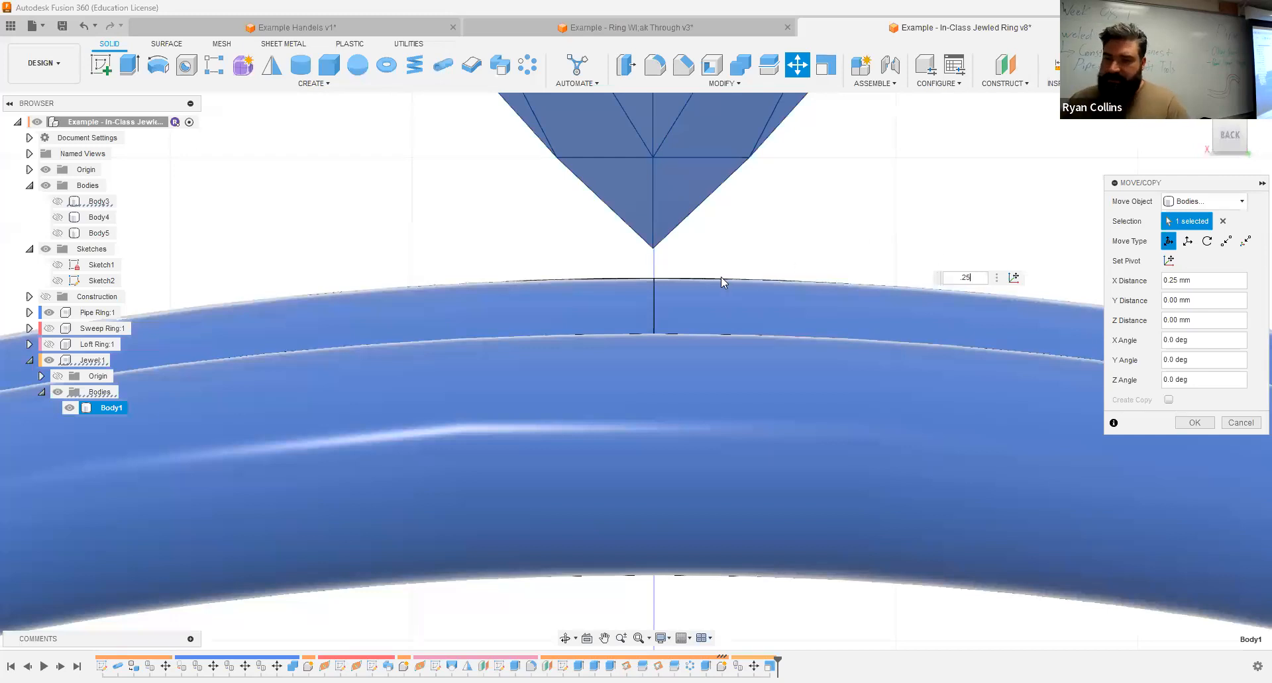
Step: Set the jewel body's Y distance to 0.35 mm to center it across the ring's bands, and apply the move
middle_click_drag(753, 241, 682, 254, "shift")
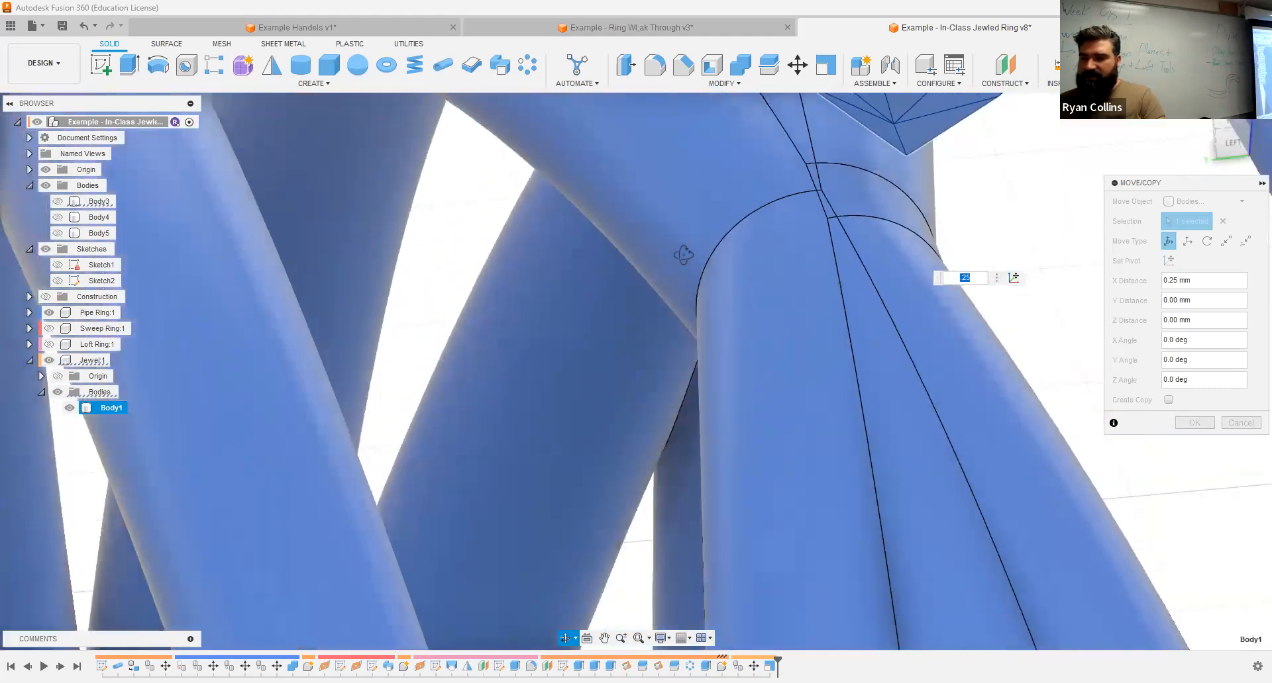
left_click(1236, 149)
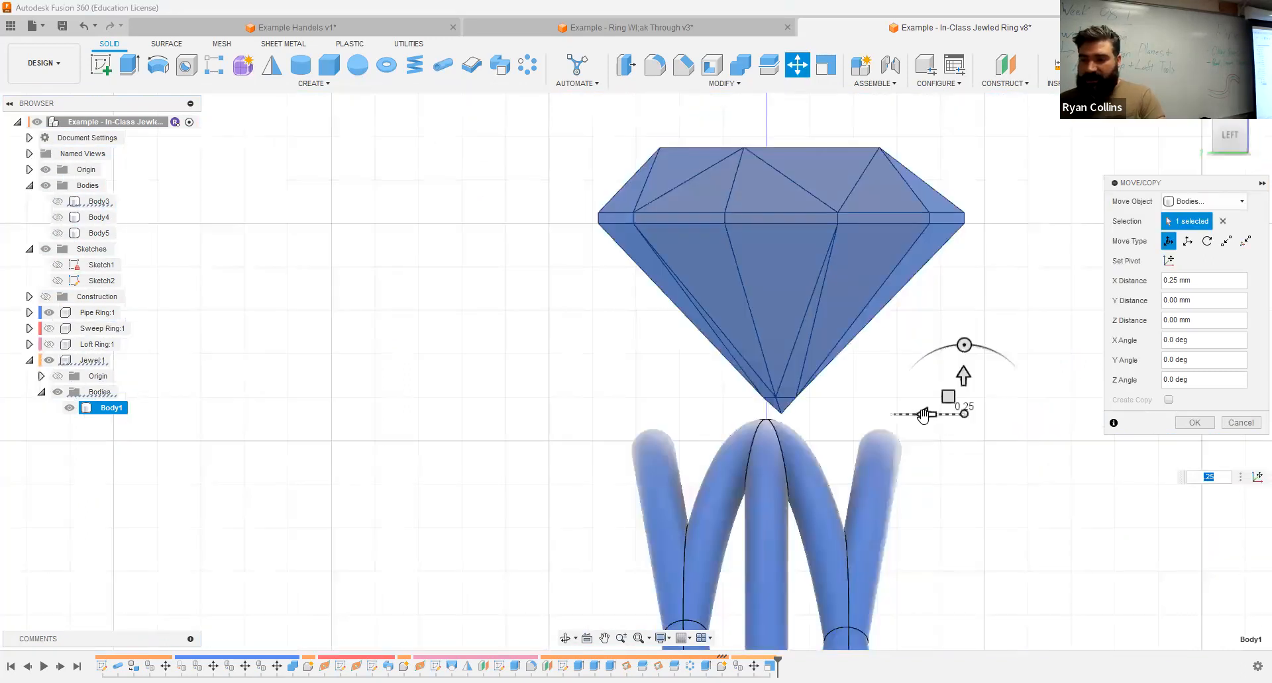
left_click_drag(904, 415, 912, 414)
type(".1")
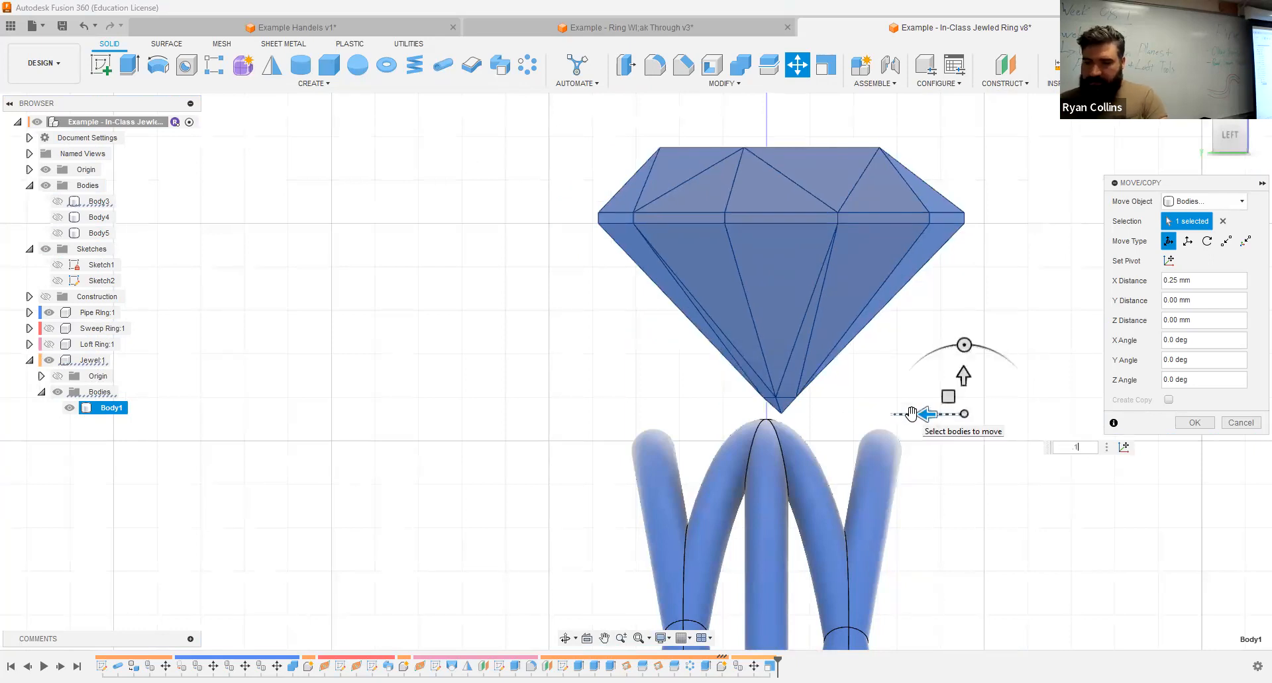
key("BackSpace")
type("2")
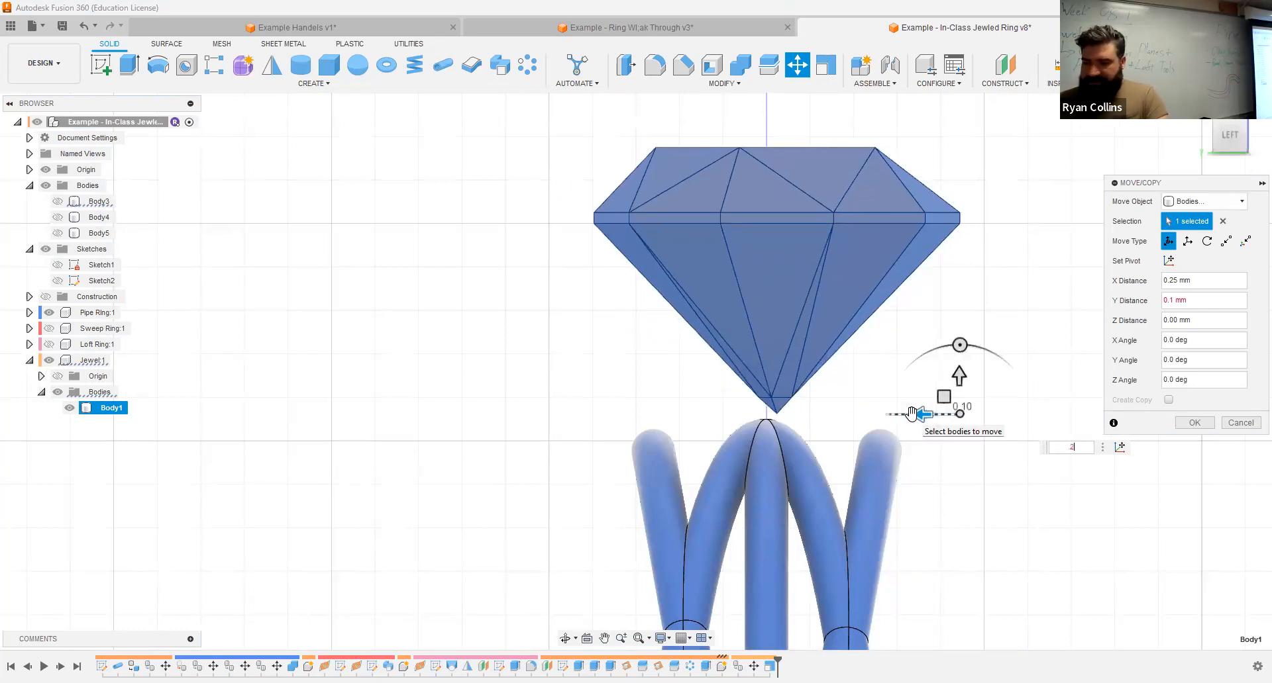
type(".3")
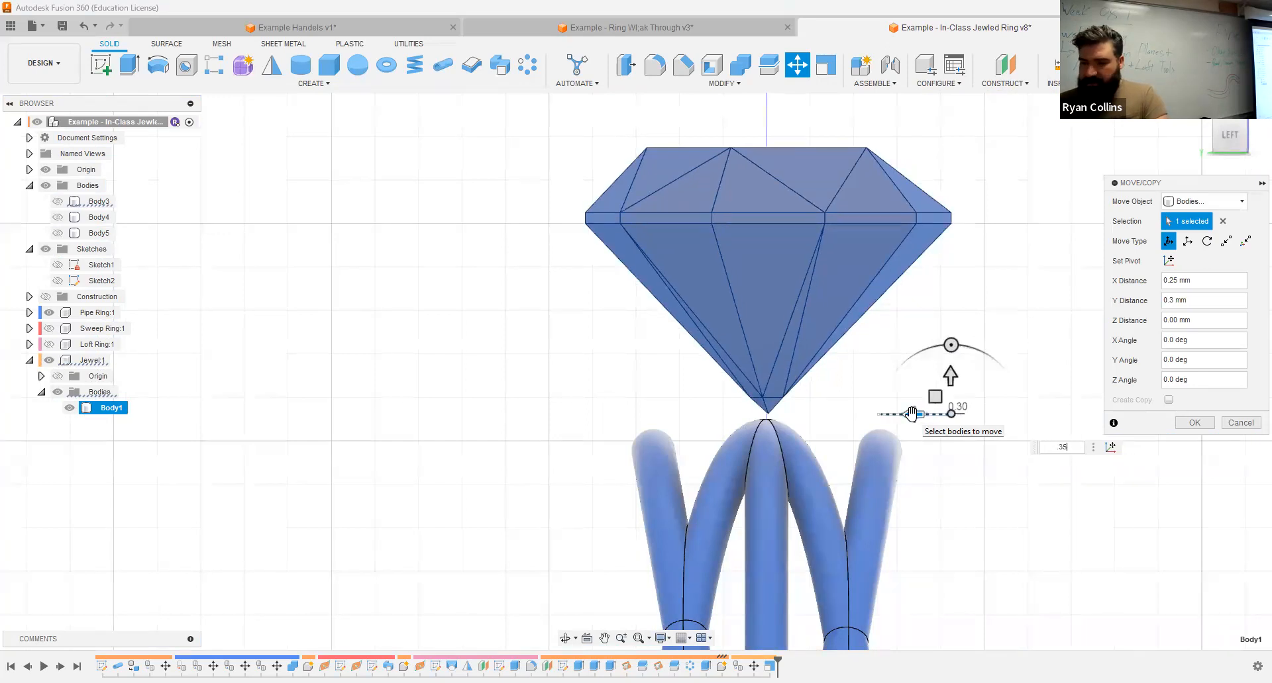
type("5")
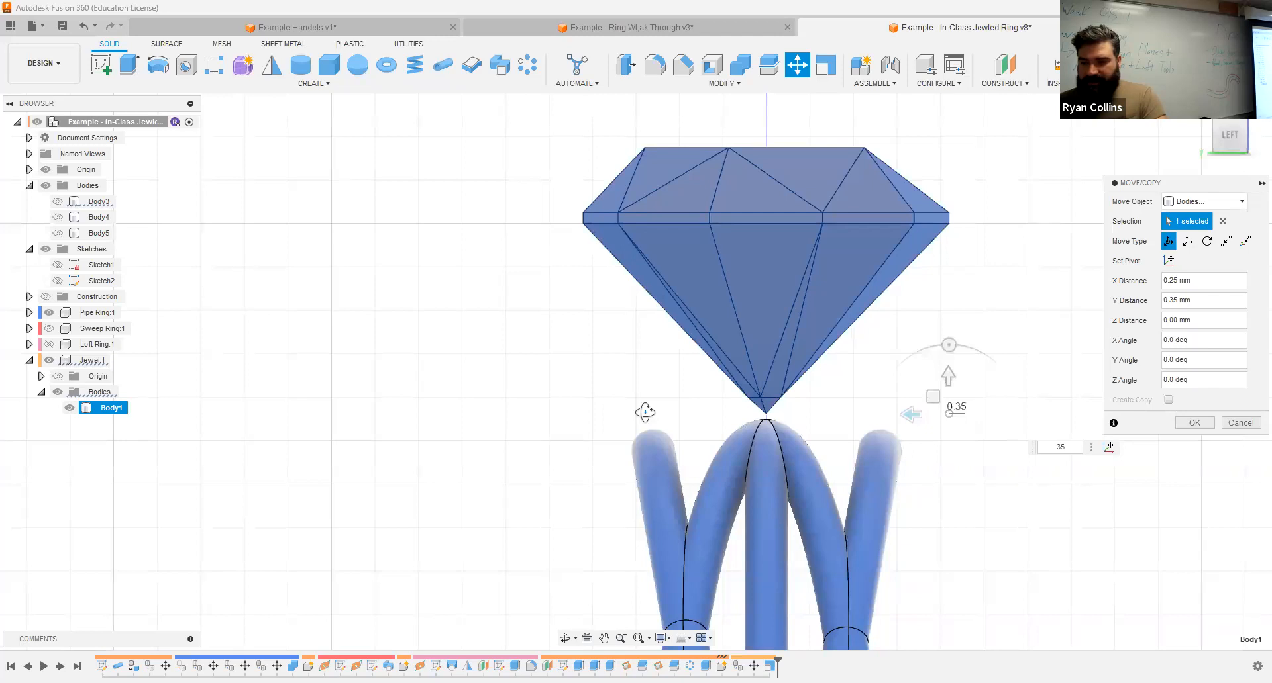
middle_click_drag(742, 420, 746, 410, "shift")
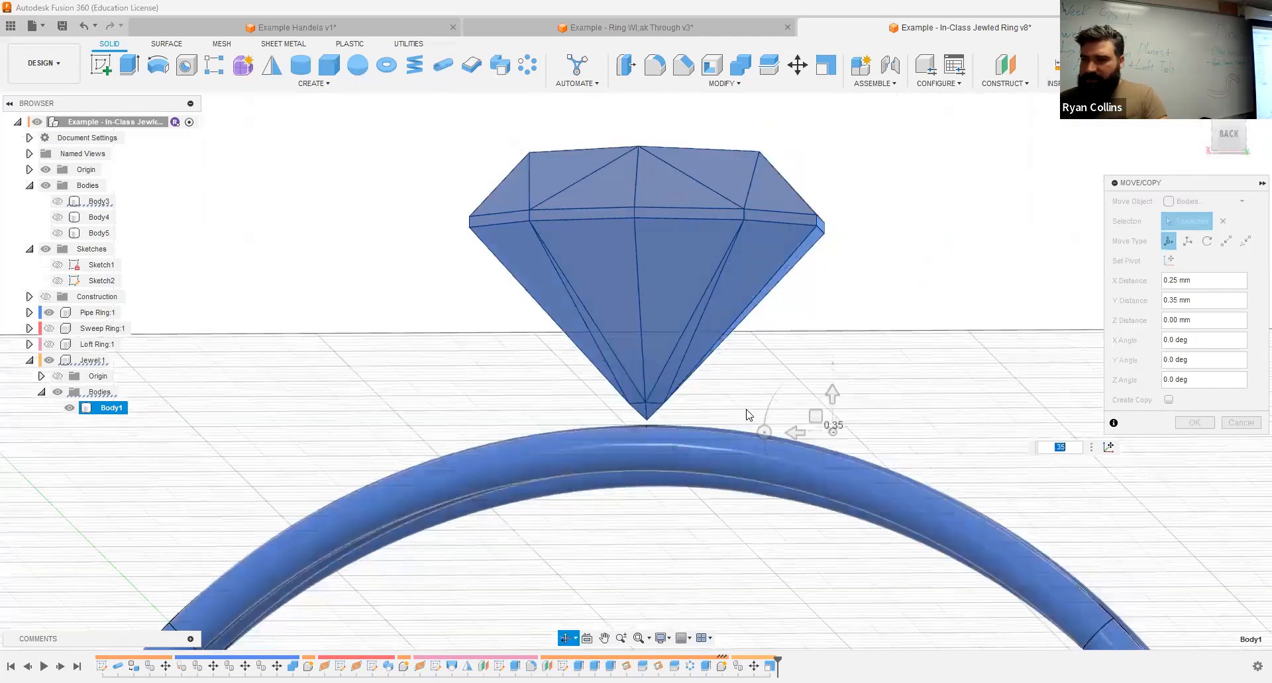
left_click(1225, 143)
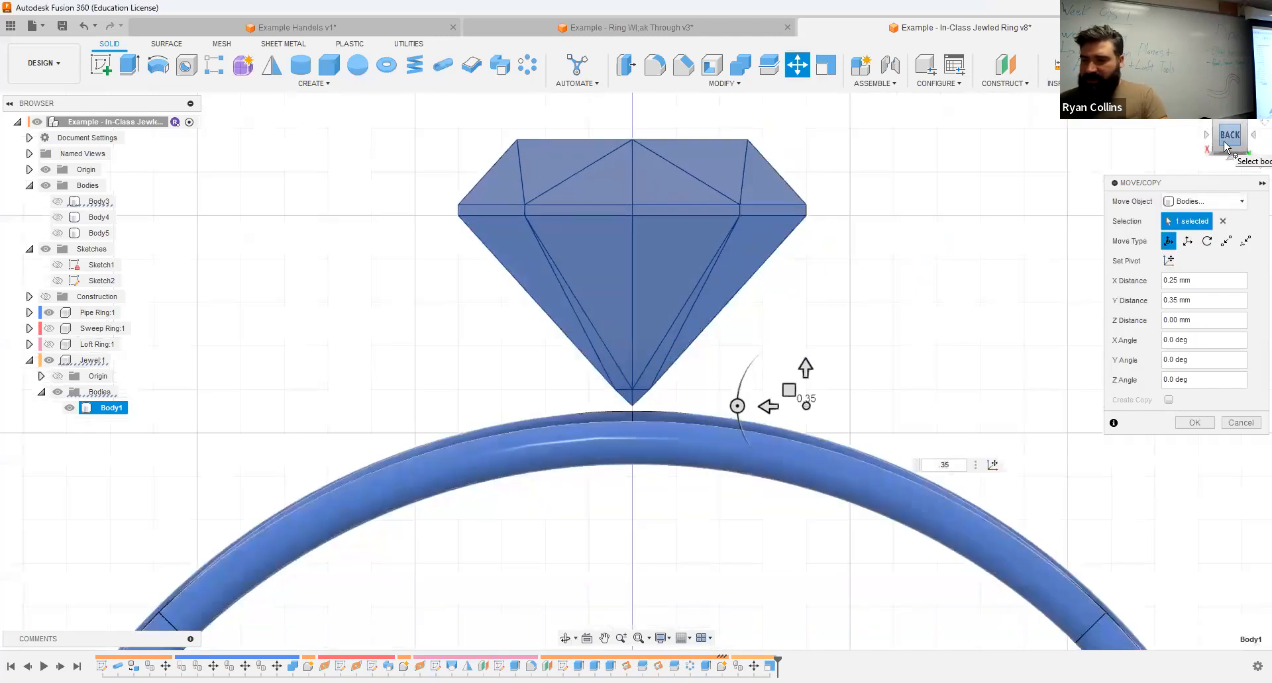
left_click(1196, 424)
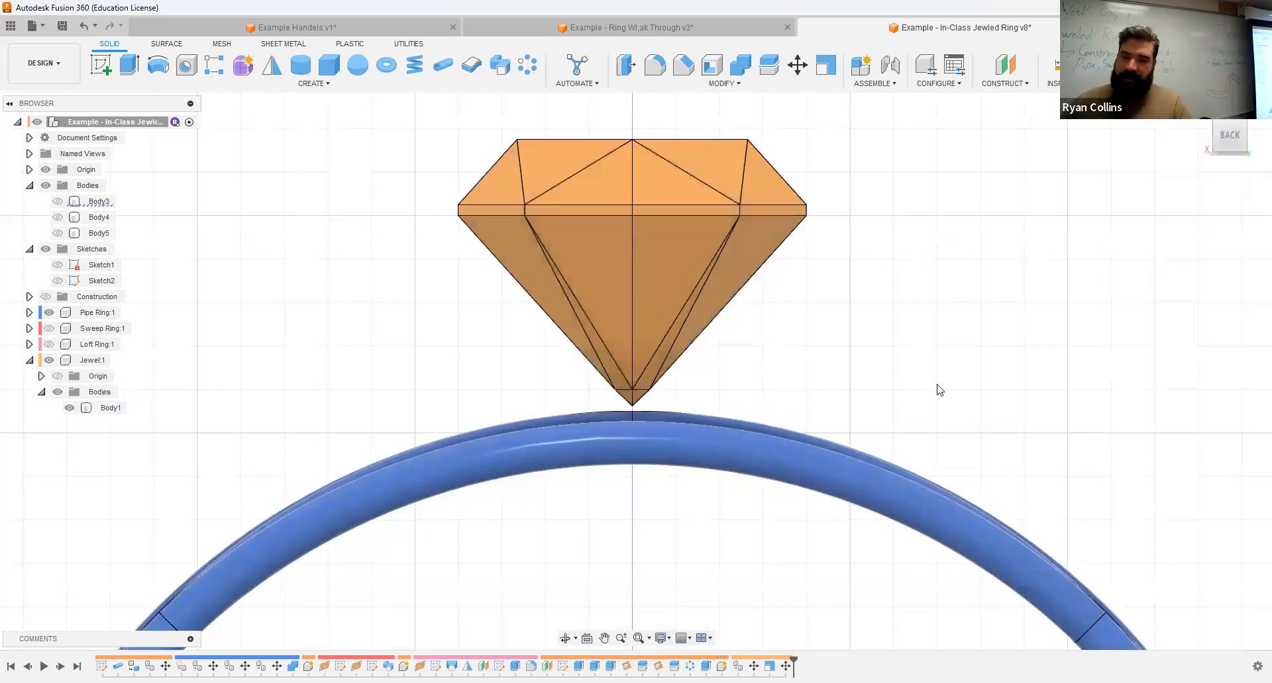
Step: Create a new internal, activated component named Setting under the top-level assembly
middle_click_drag(951, 314, 911, 341, "shift")
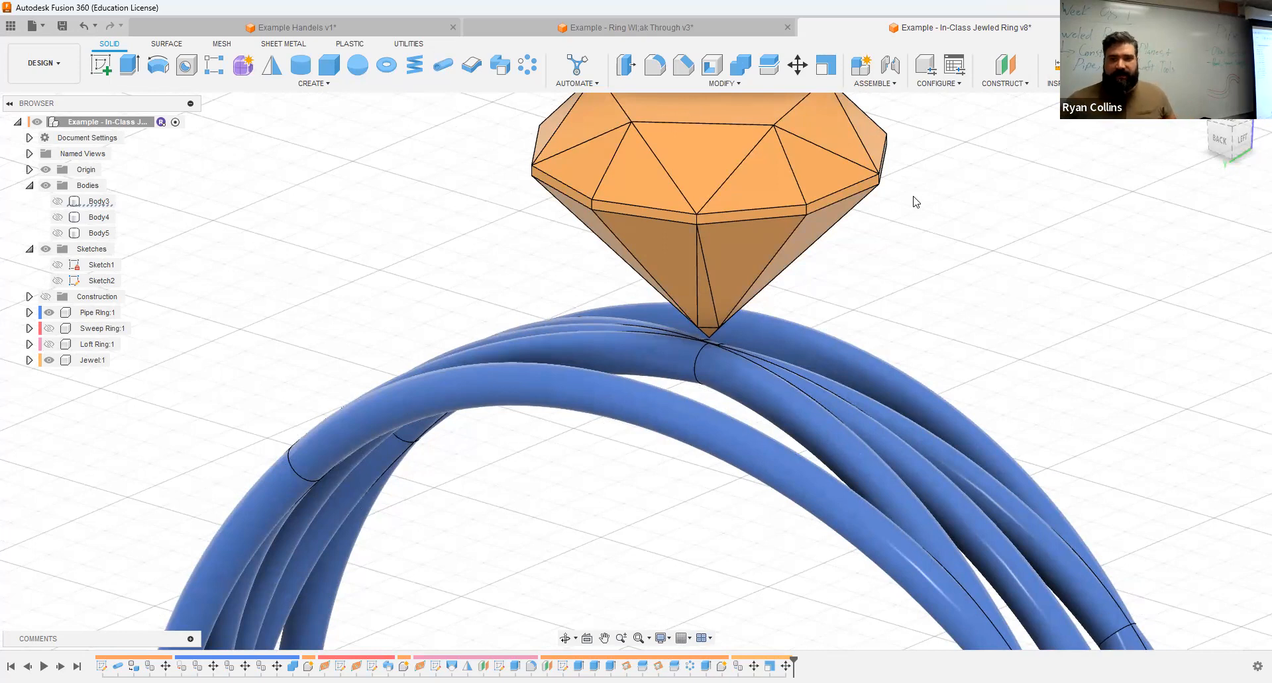
left_click(862, 67)
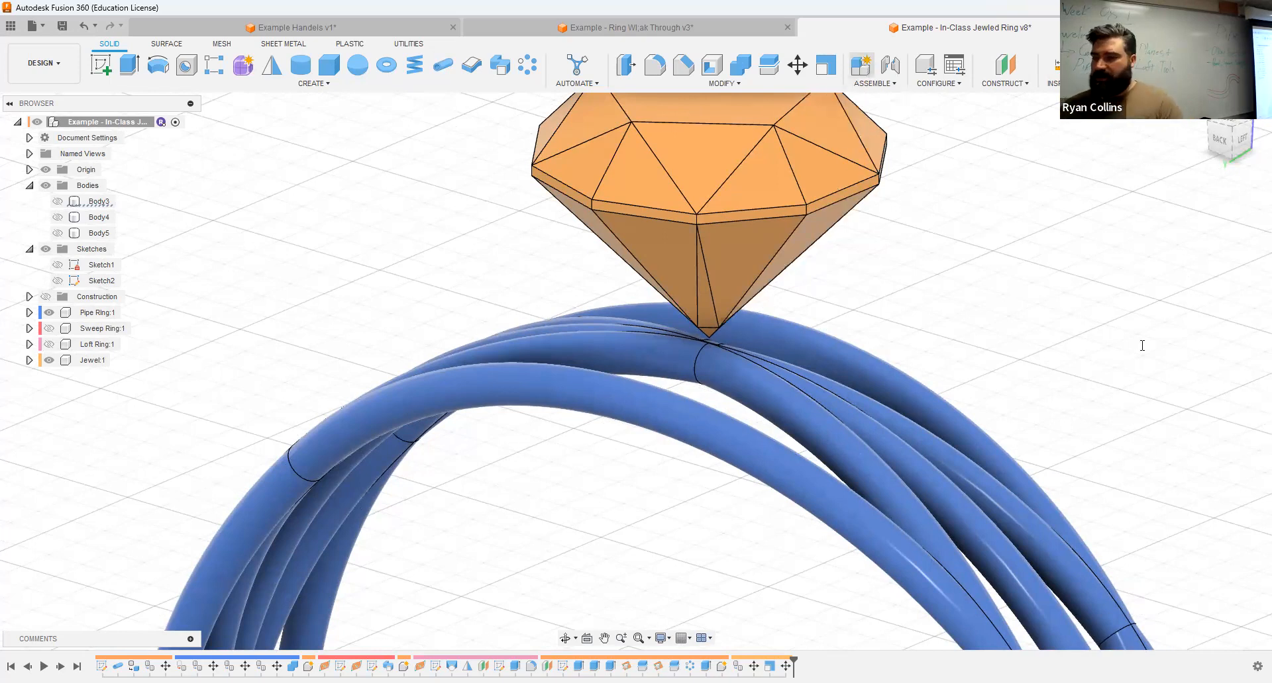
type("Setting")
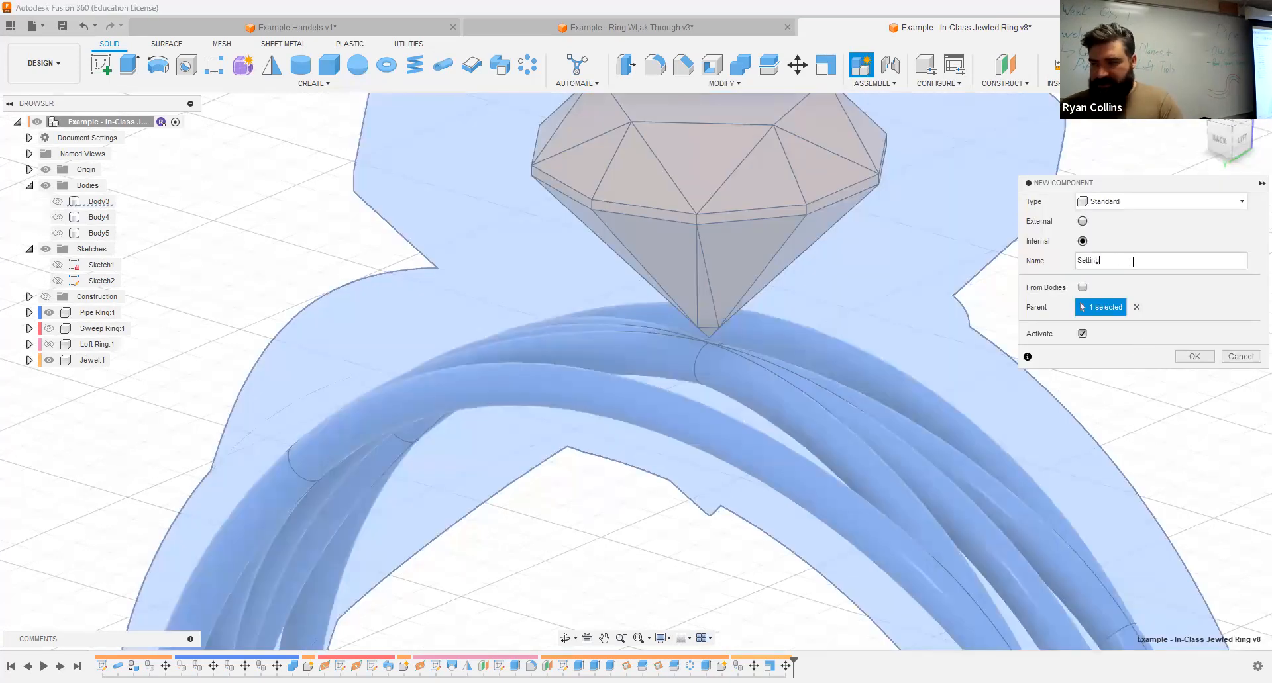
key("Return")
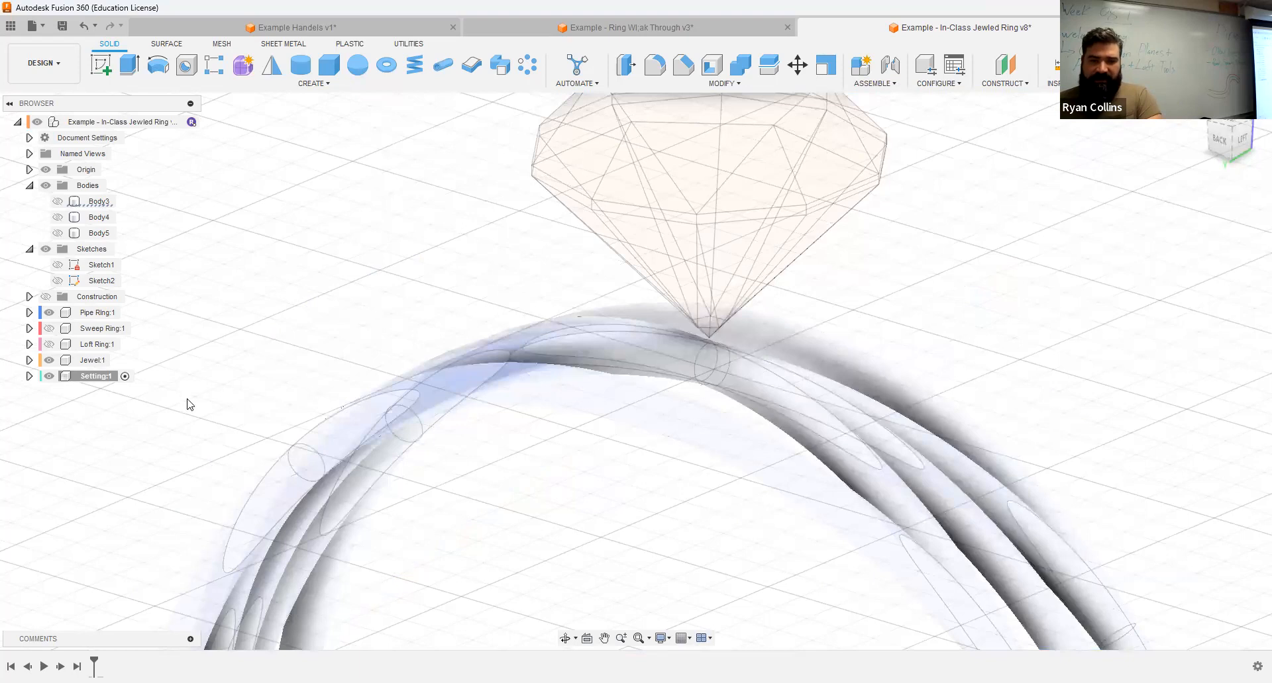
Step: Show the Loft Ring component to compare its top with the jewel's position, and hide it again
left_click(50, 346)
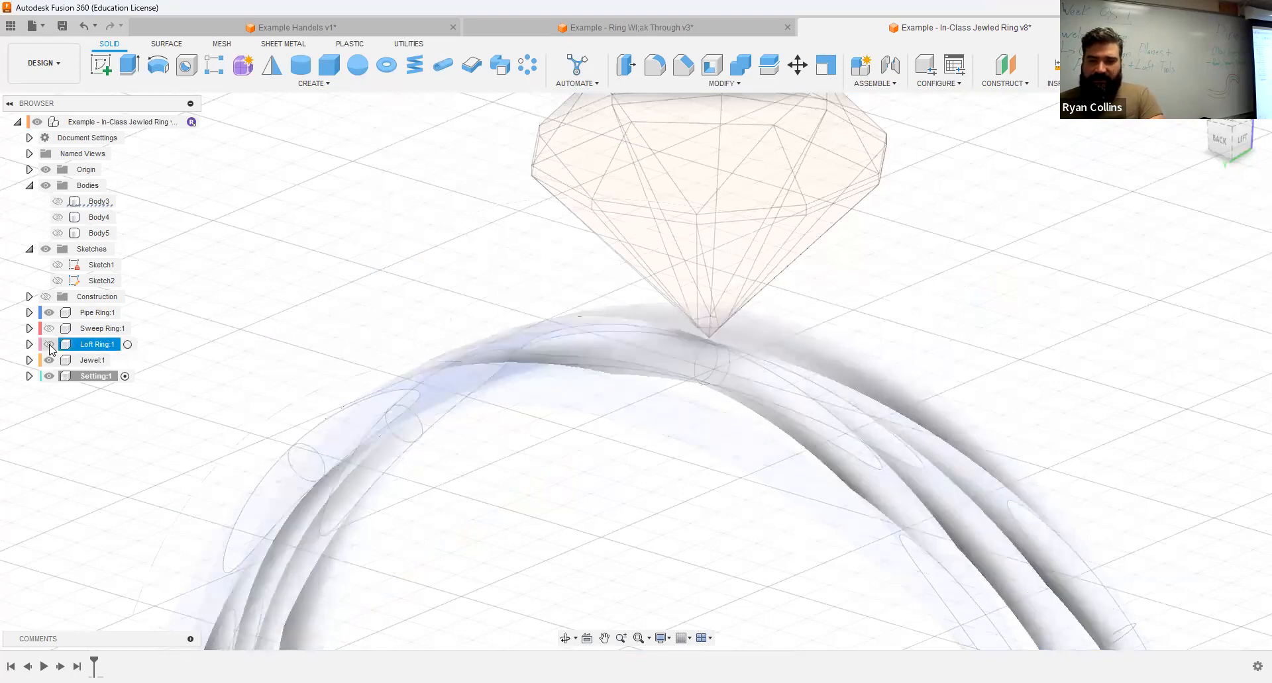
left_click(49, 344)
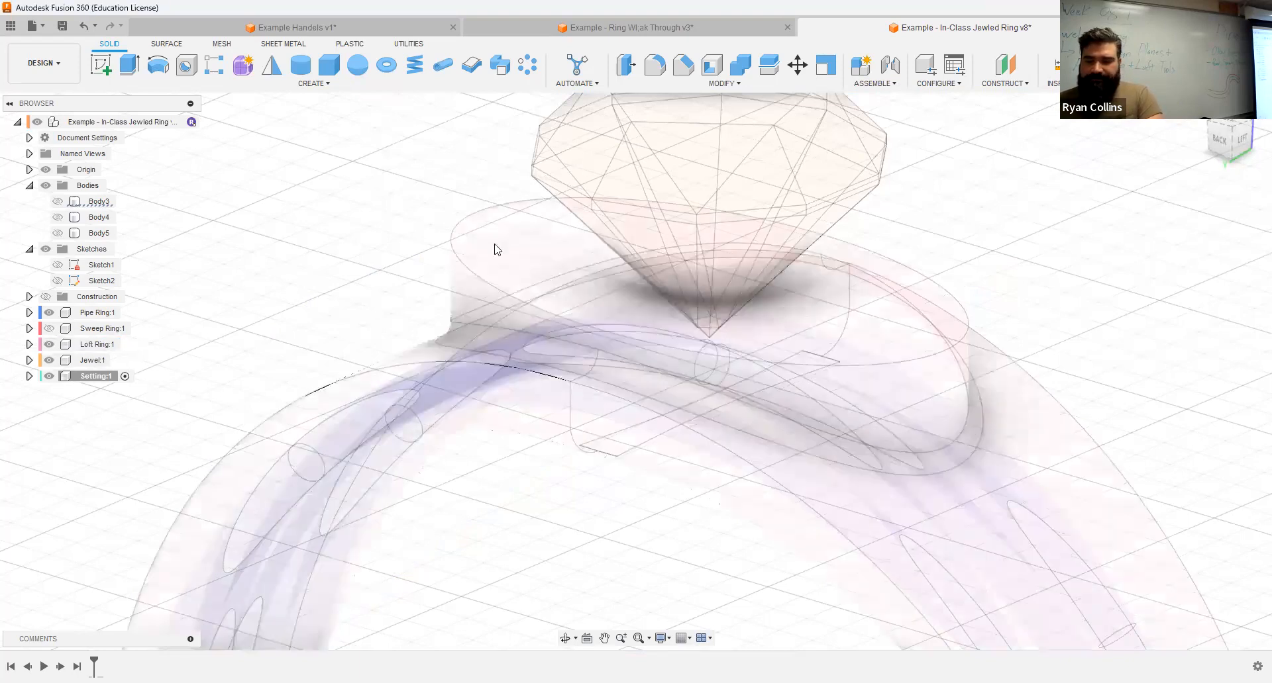
mouse_move(863, 306)
middle_mouse_down("shift")
mouse_move(888, 281)
mouse_move(875, 292)
middle_mouse_up("shift")
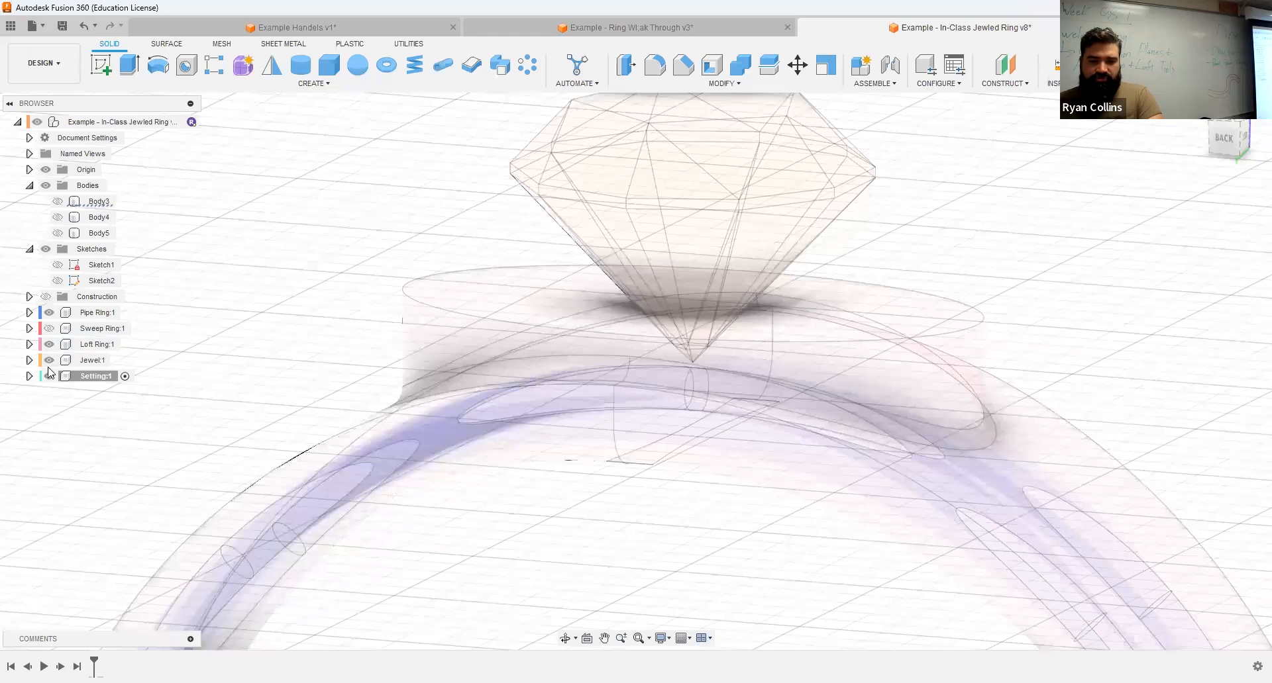
left_click(50, 345)
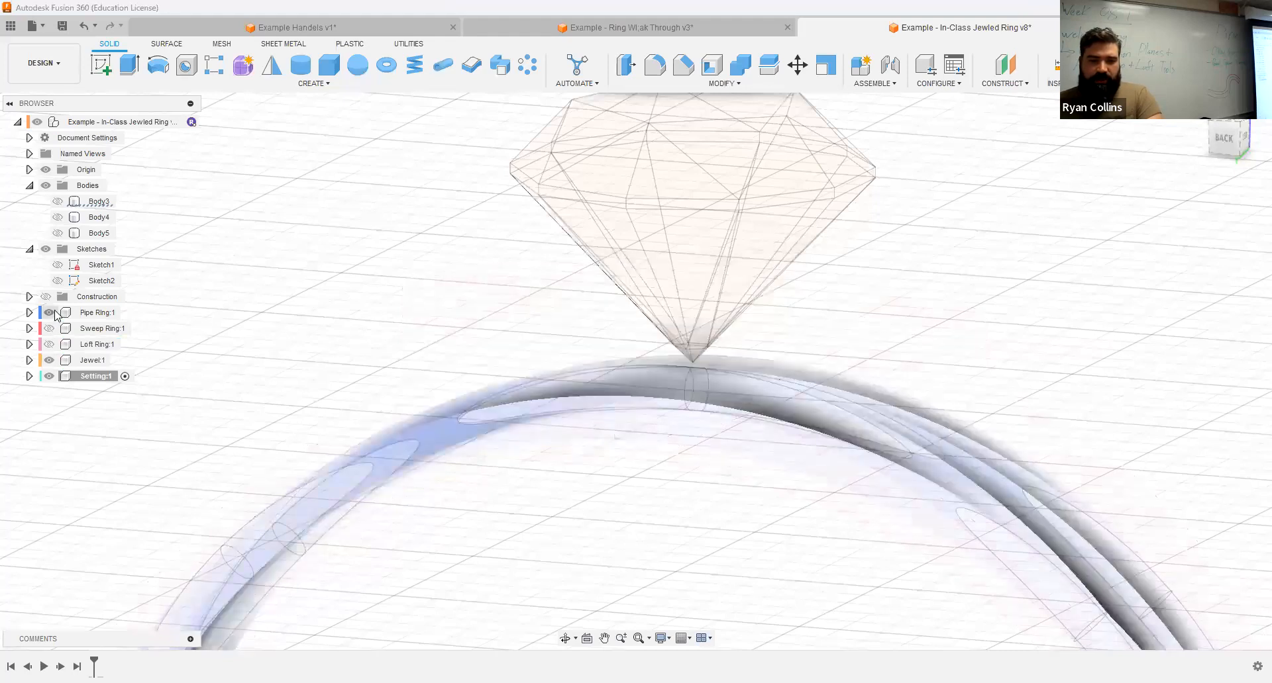
mouse_move(932, 312)
middle_mouse_down("shift")
mouse_move(880, 323)
mouse_move(921, 318)
middle_mouse_up("shift")
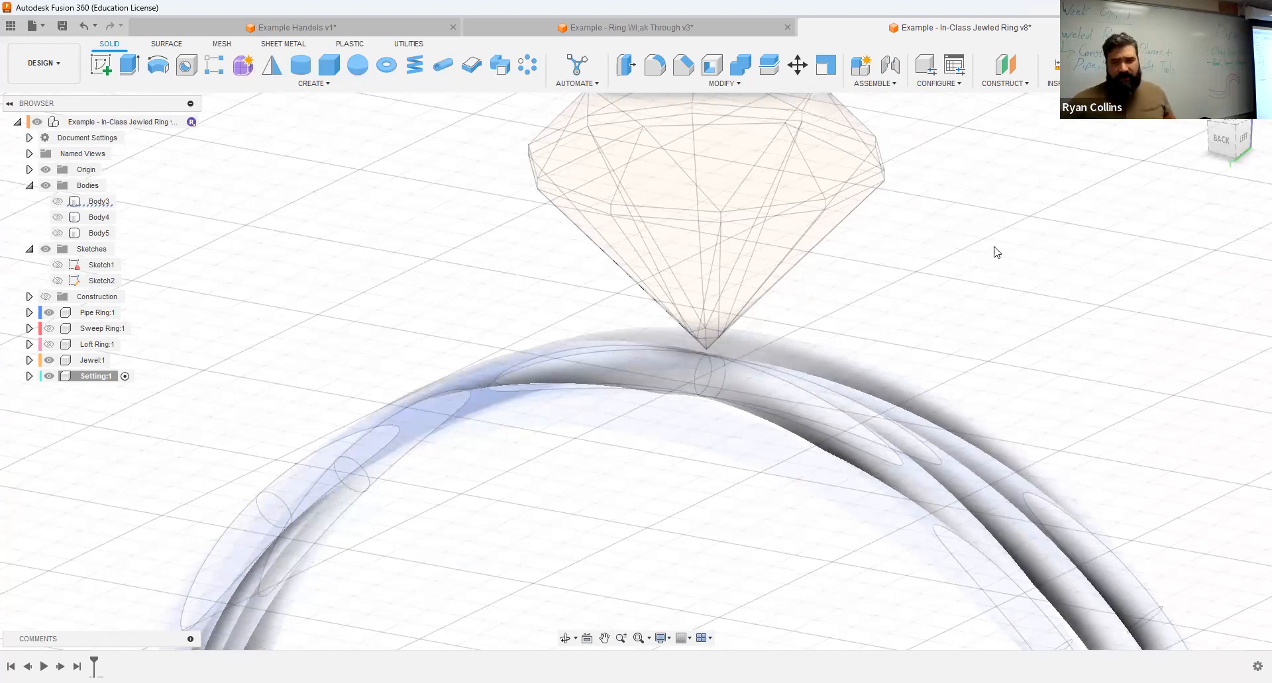
Step: Examine the pronged setting on the Printable Ring in the ring walk-through design, and return to the In-Class Jewled Ring design
left_click(595, 27)
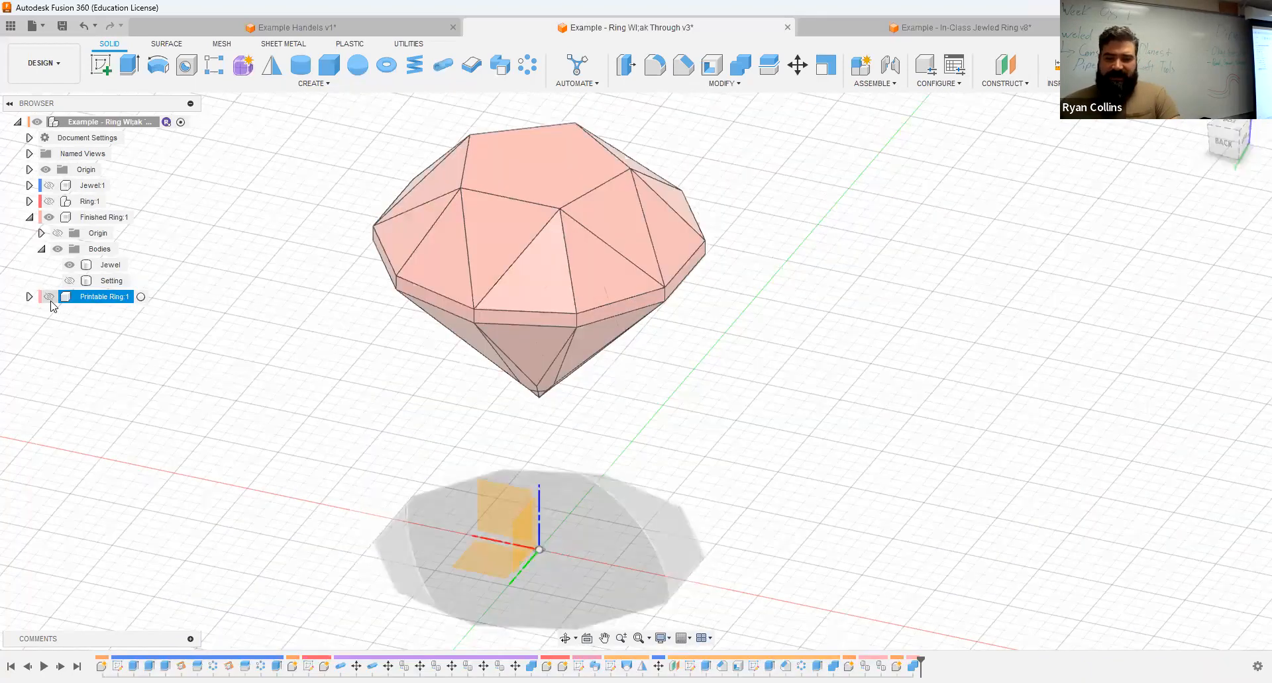
left_click(49, 297)
mouse_move(857, 396)
middle_mouse_down("shift")
mouse_move(849, 335)
mouse_move(877, 344)
mouse_move(825, 377)
mouse_move(863, 377)
middle_mouse_up("shift")
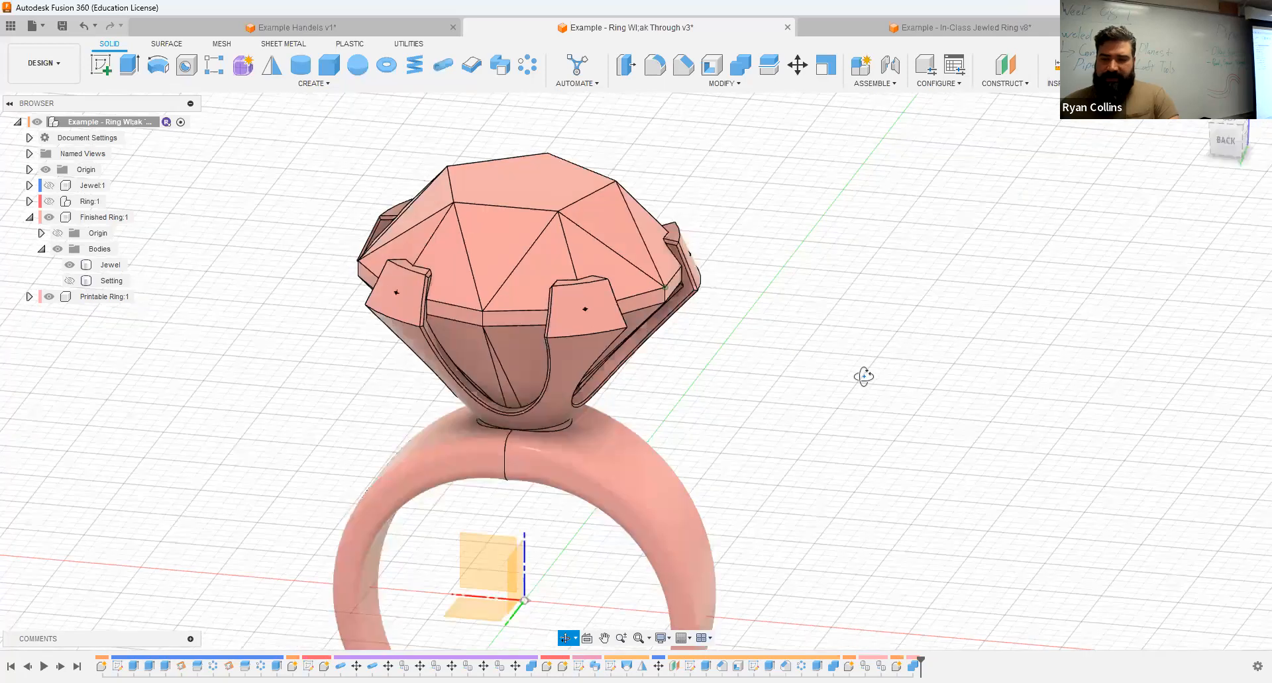
left_click(941, 33)
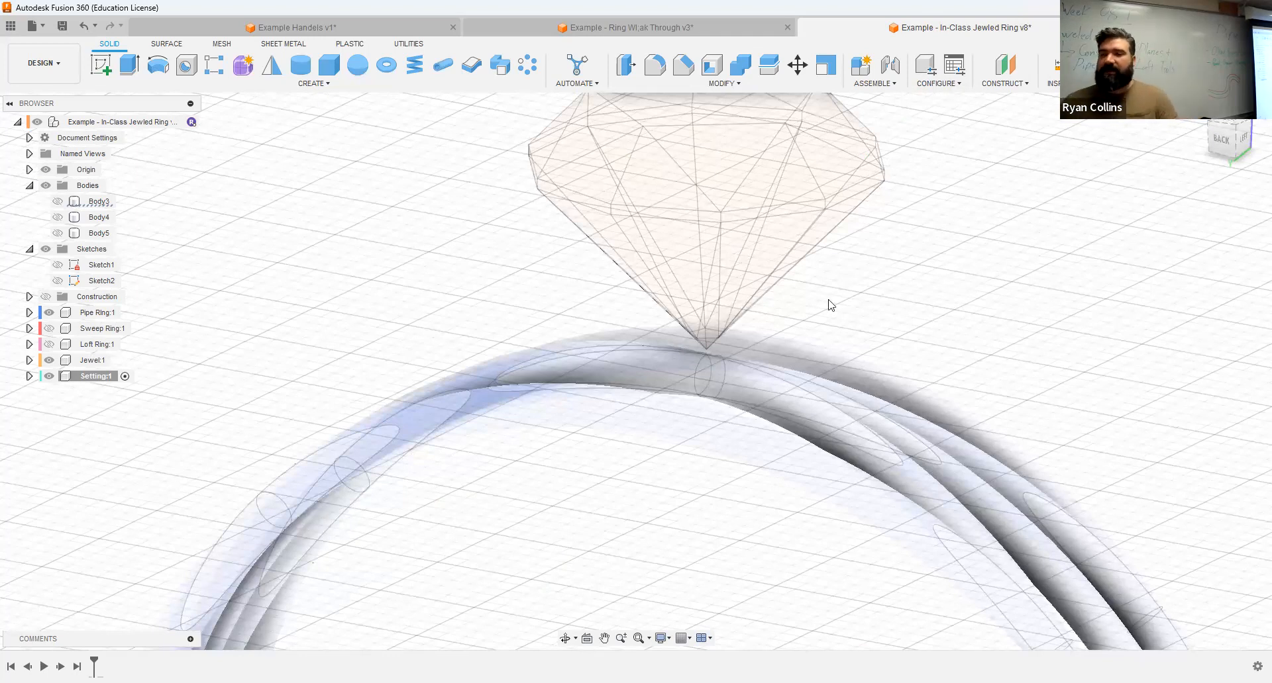
Step: Start a sketch in the Setting component on the XZ origin plane, with the jewel and top of the ring in view
left_click(99, 377)
left_click(100, 64)
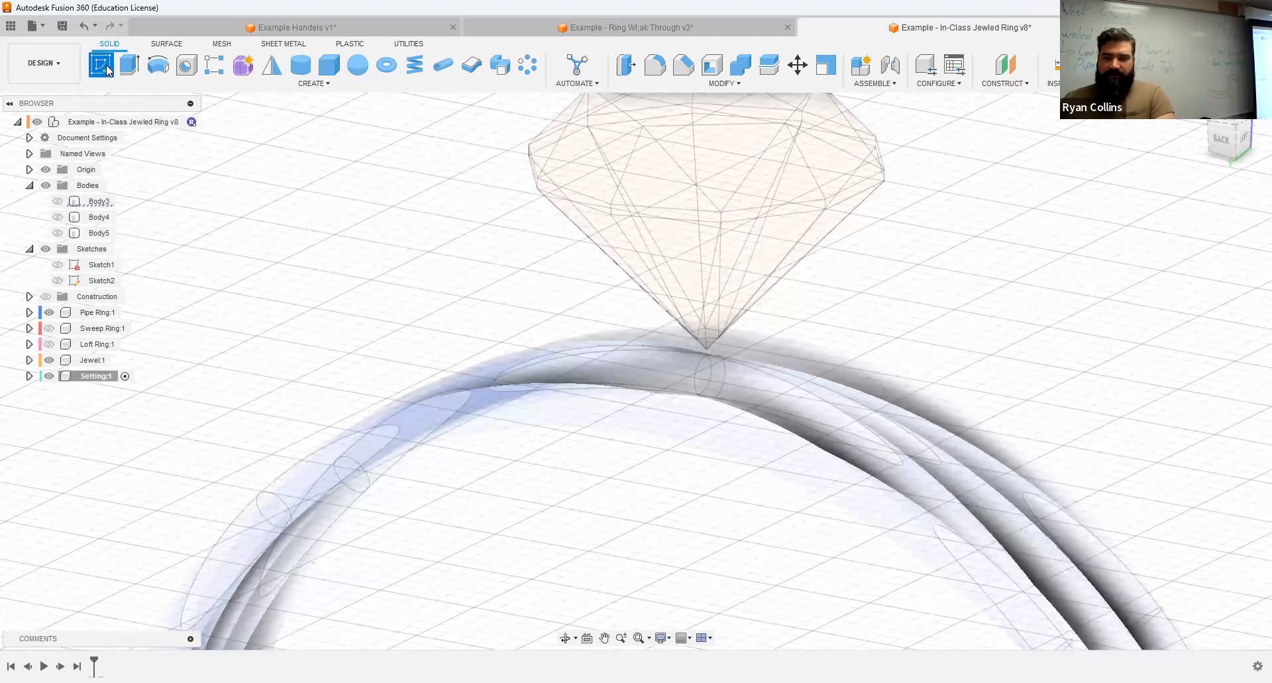
scroll(832, 463, "down", 6)
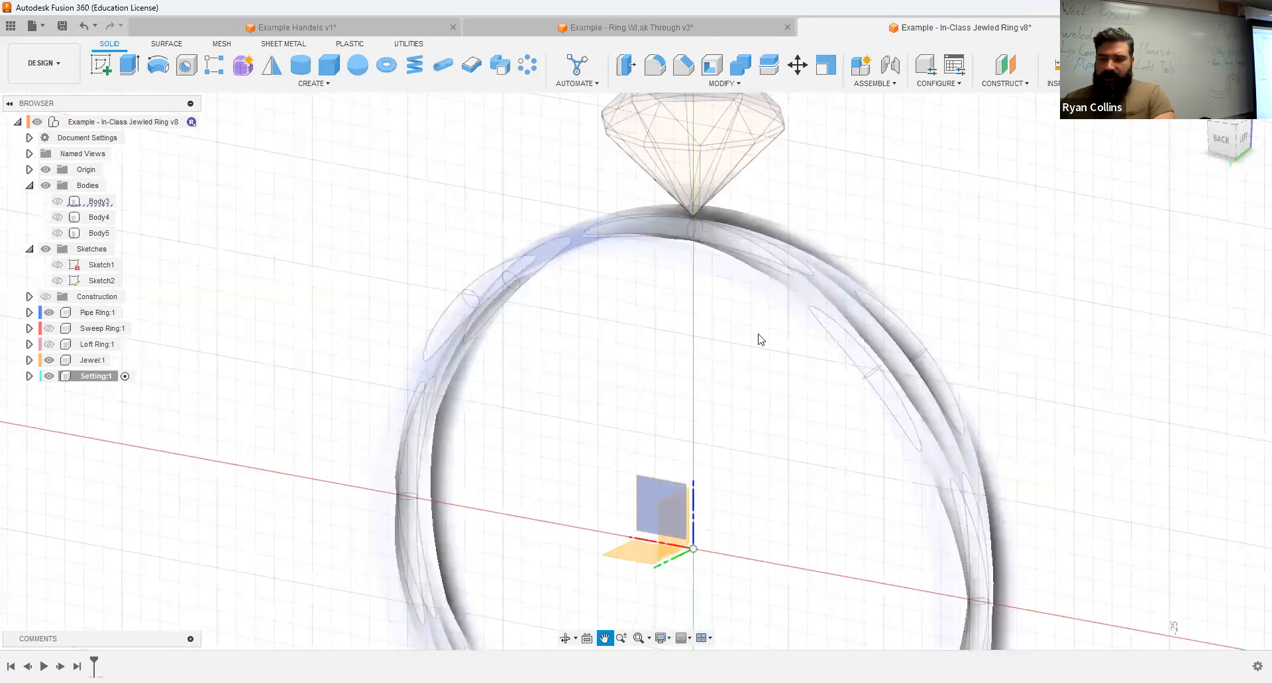
left_click(653, 500)
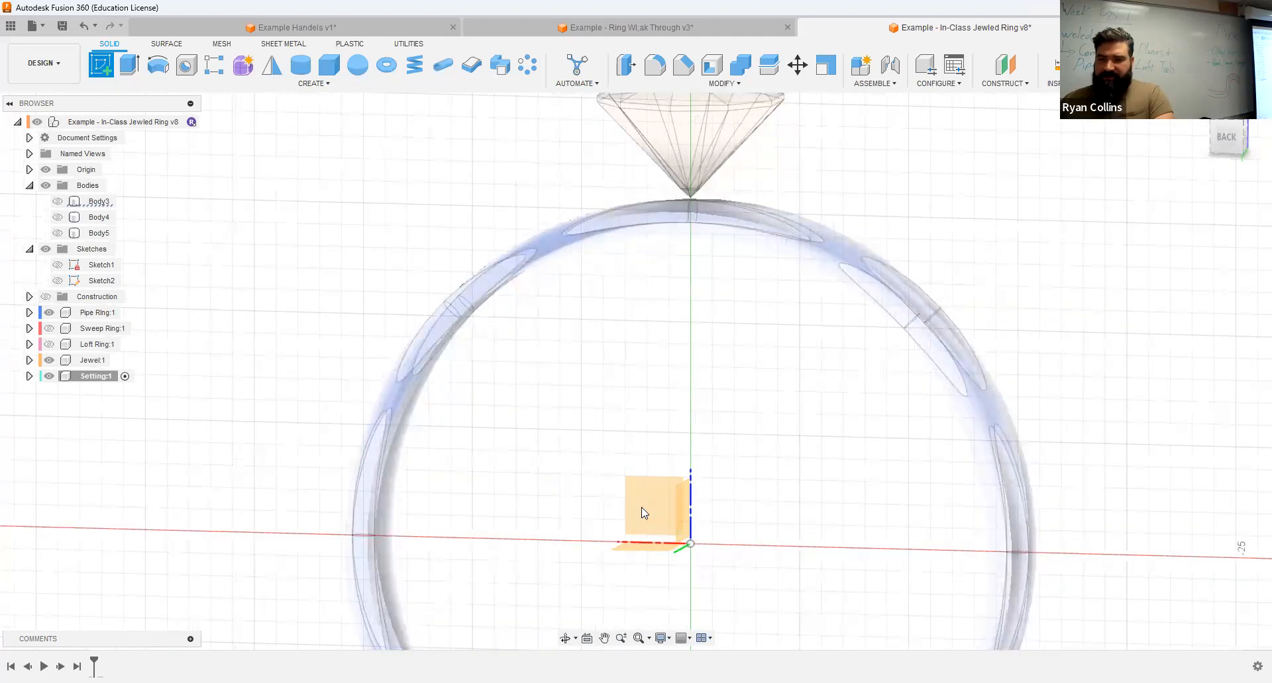
middle_click_drag(773, 540, 773, 677)
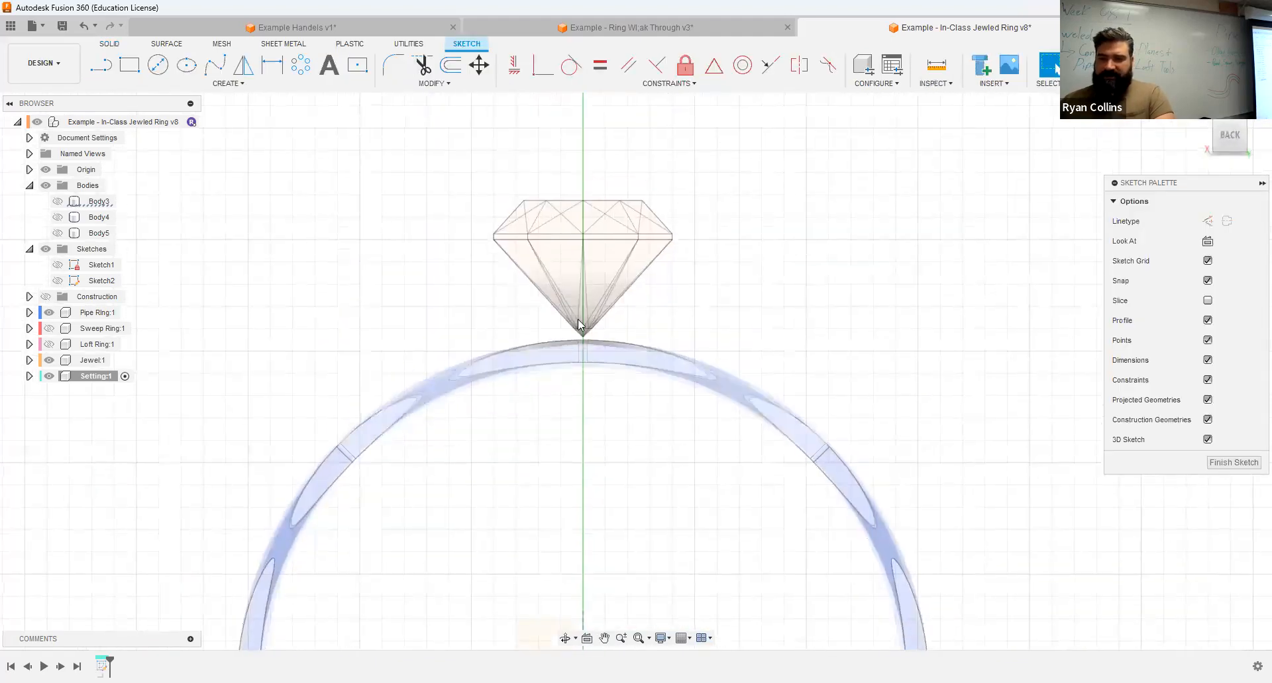
scroll(637, 336, "up", 4)
scroll(637, 336, "up", 3)
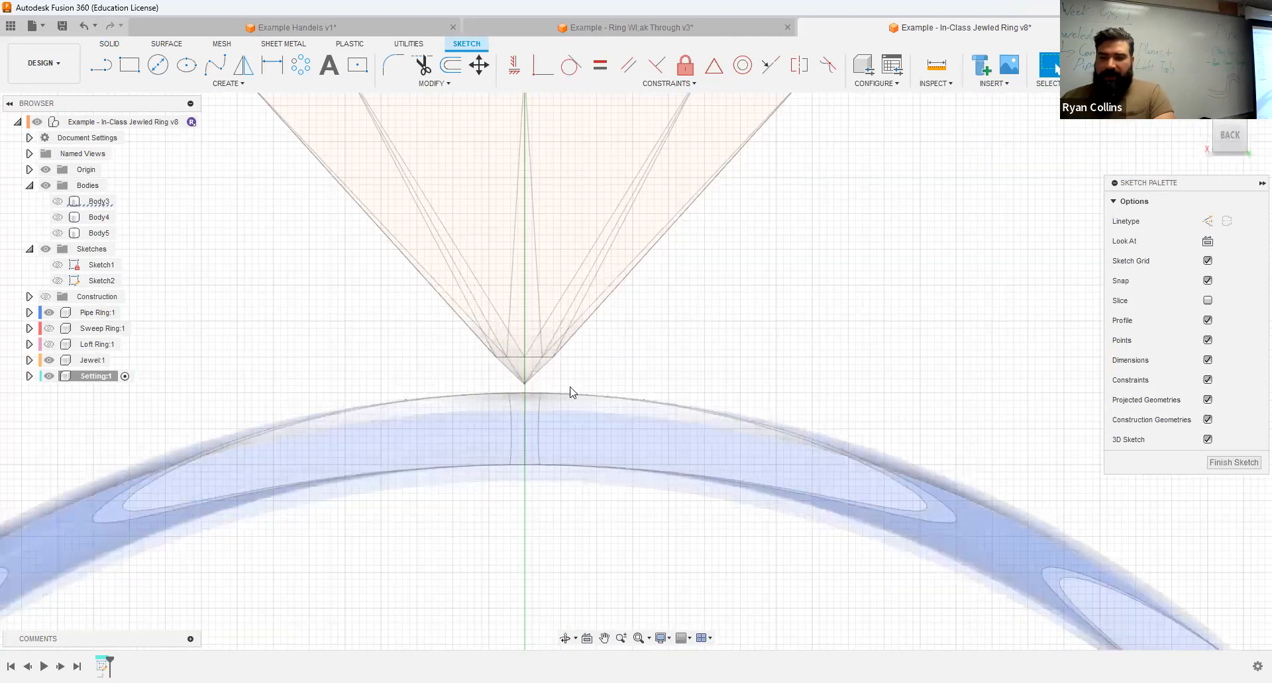
scroll(651, 273, "down", 3)
middle_click_drag(730, 257, 676, 329)
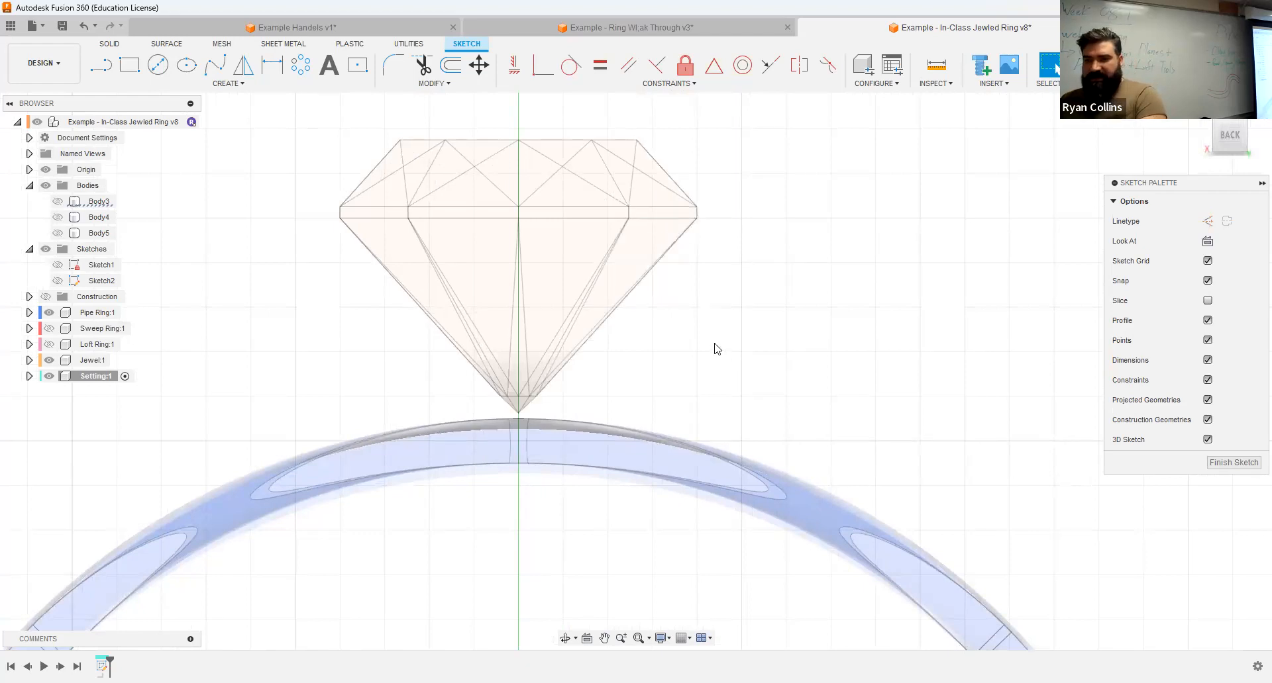
Step: Project the whole jewel body's outline into the Setting sketch, using the body selection filter
key("p")
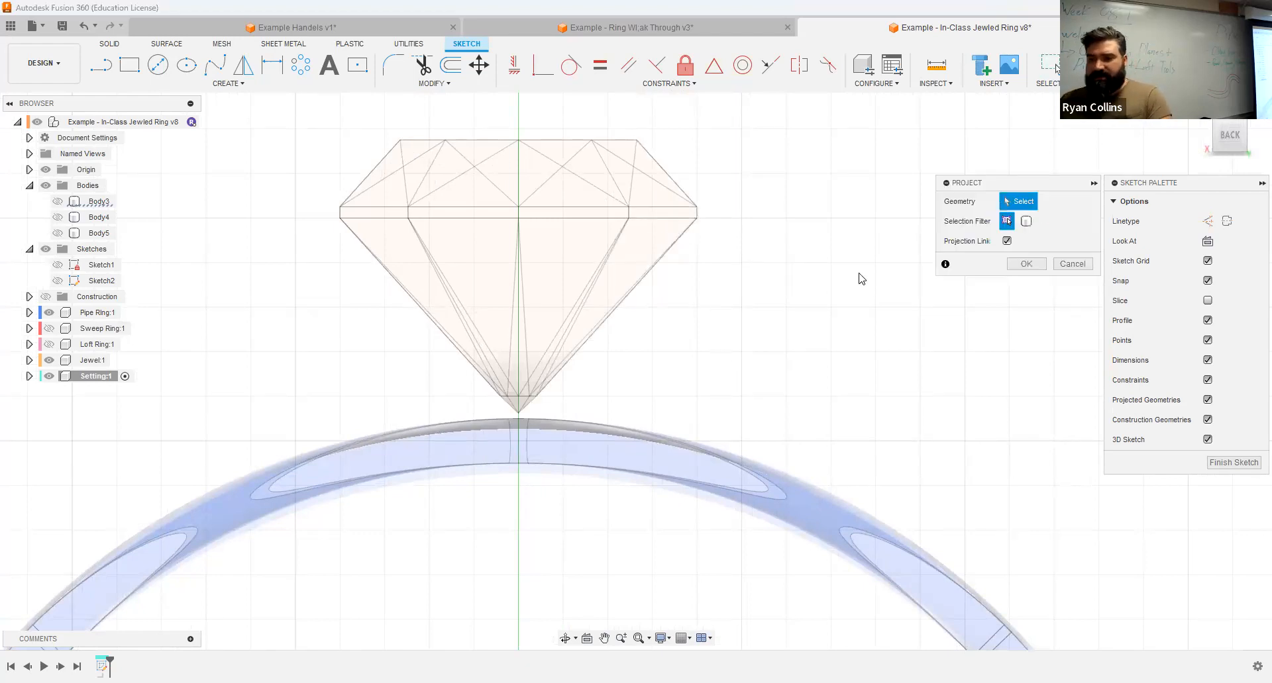
left_click(240, 86)
mouse_move(128, 290)
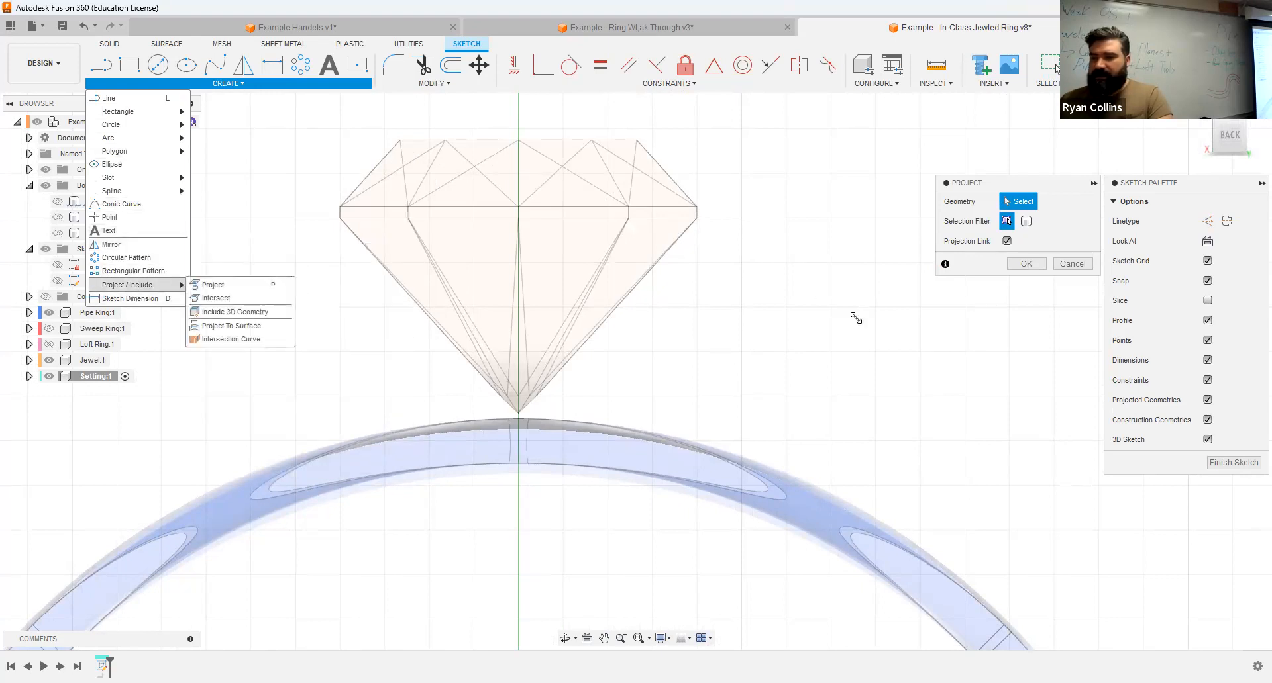
left_click(1006, 223)
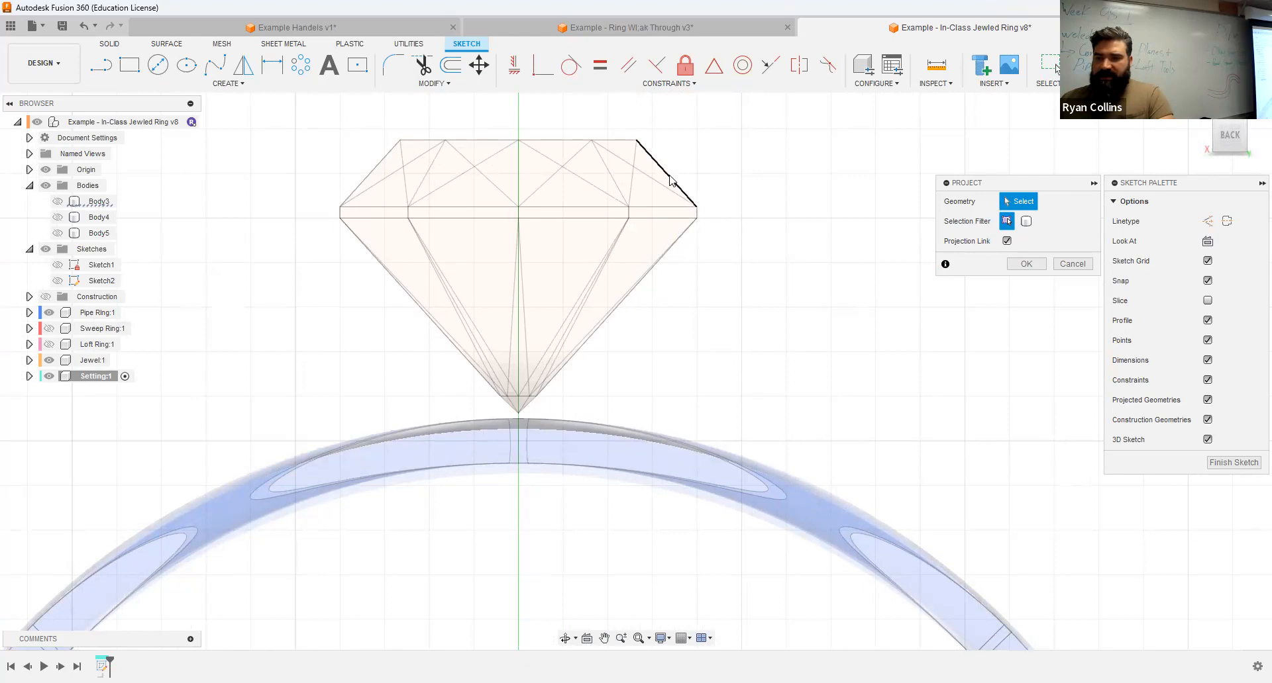
left_click(699, 208)
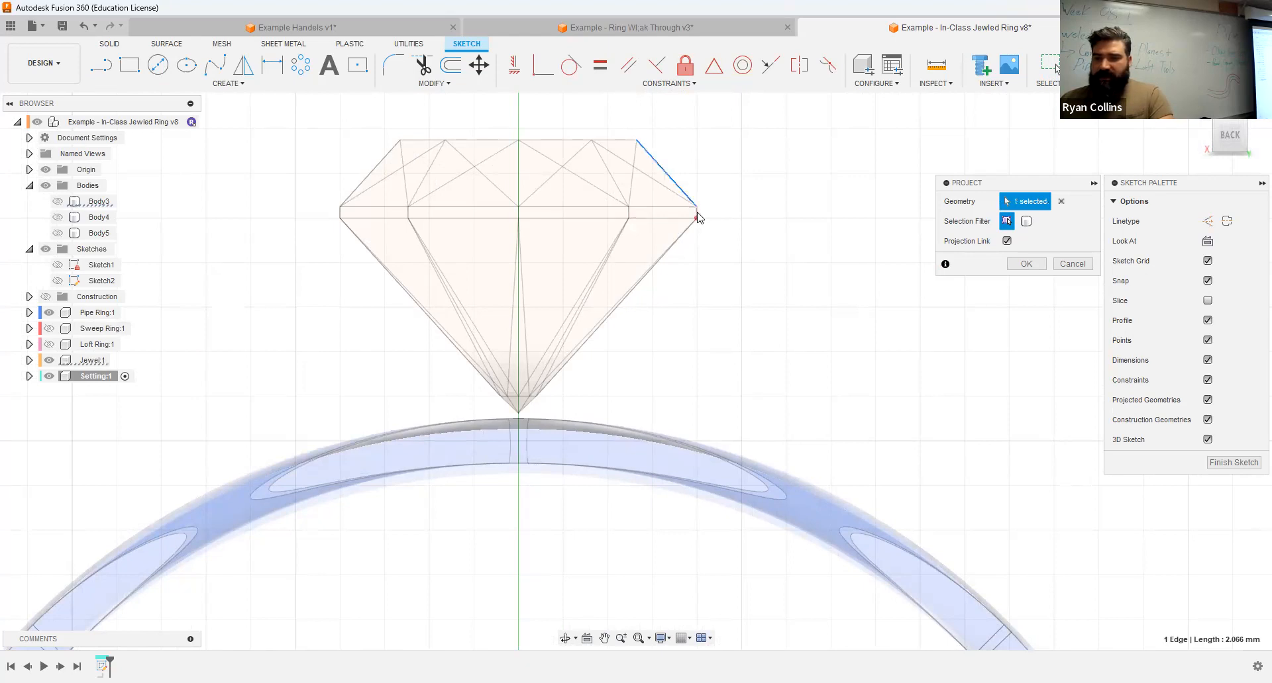
scroll(699, 217, "up", 5)
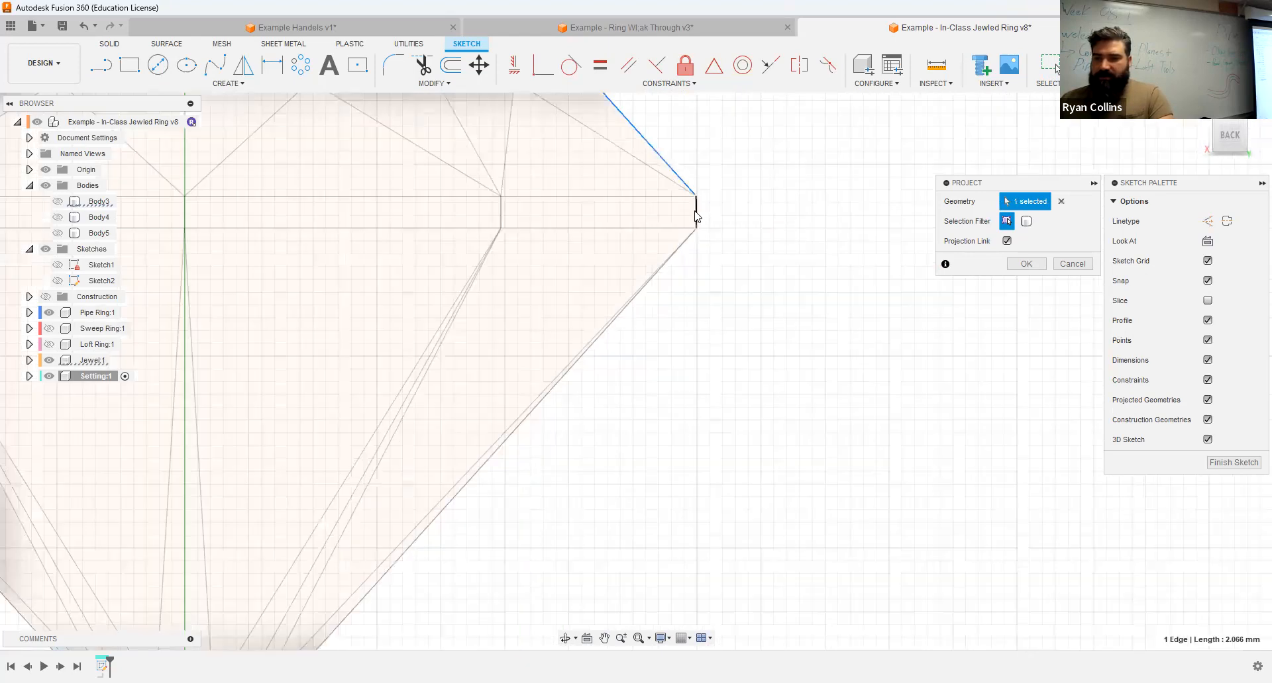
left_click(1026, 221)
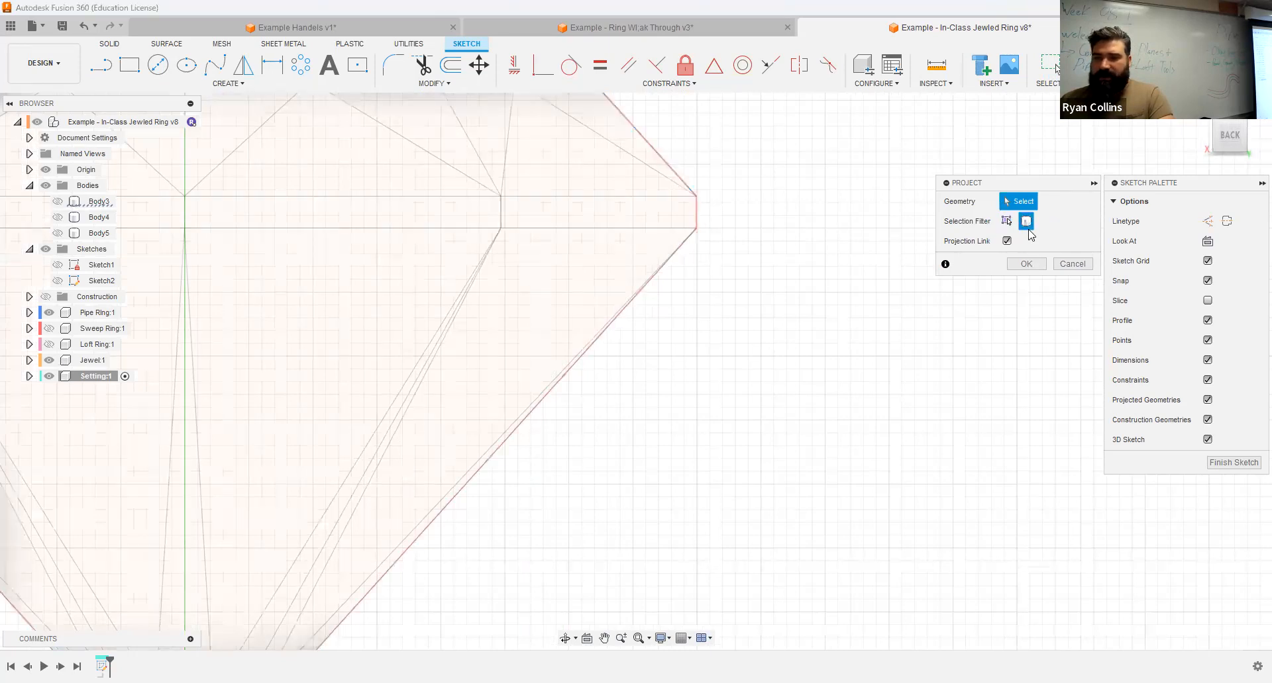
scroll(680, 365, "down", 3)
left_click(632, 345)
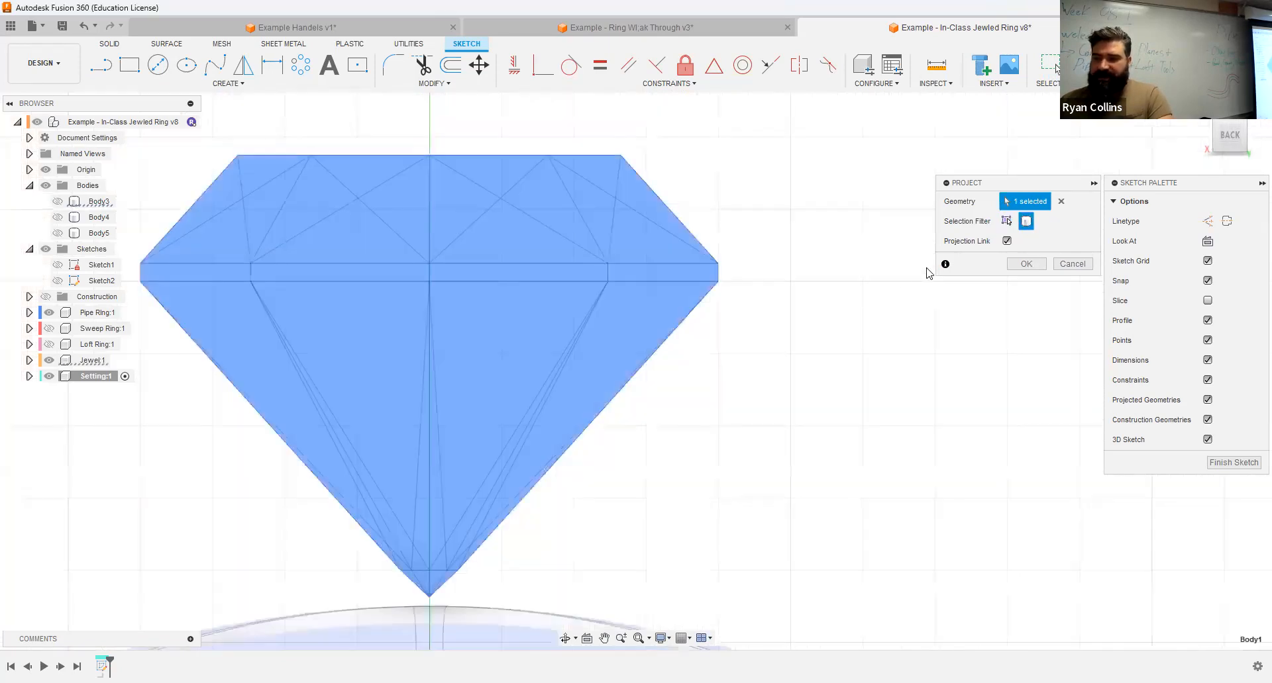
left_click(1020, 264)
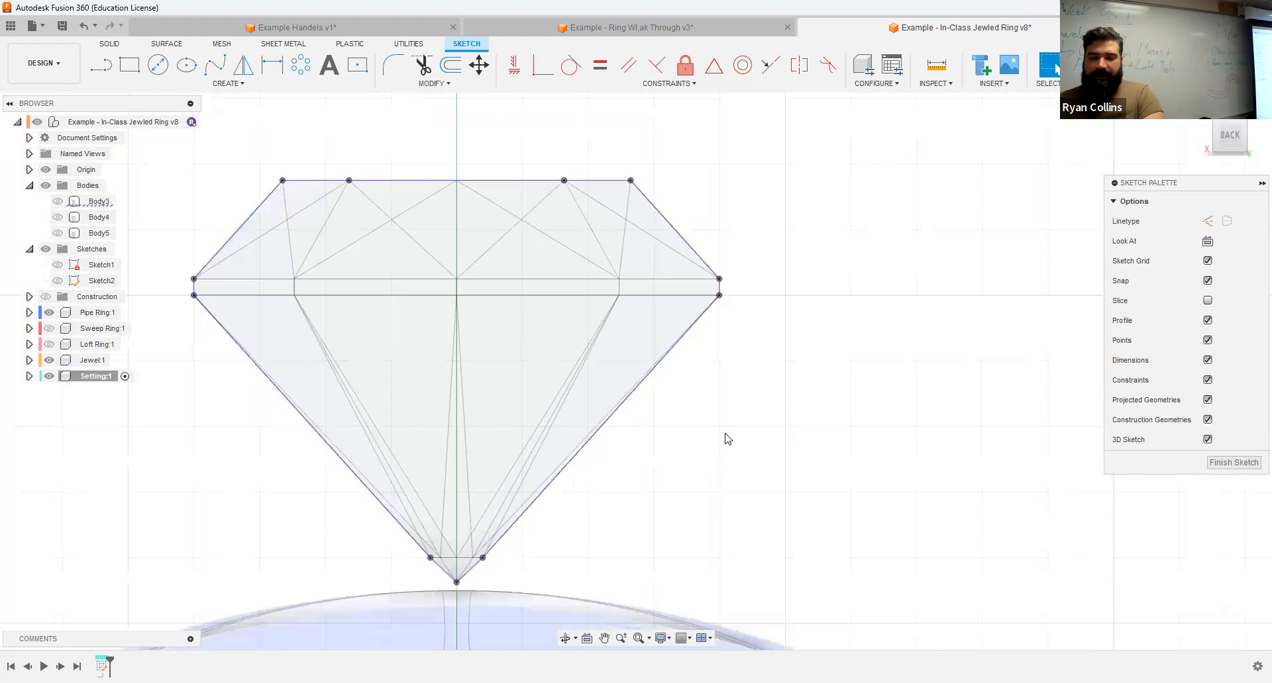
Step: Hide the Jewel component and set up a chained offset of the projected outline at -0.5 mm, outside the jewel
left_click(49, 360)
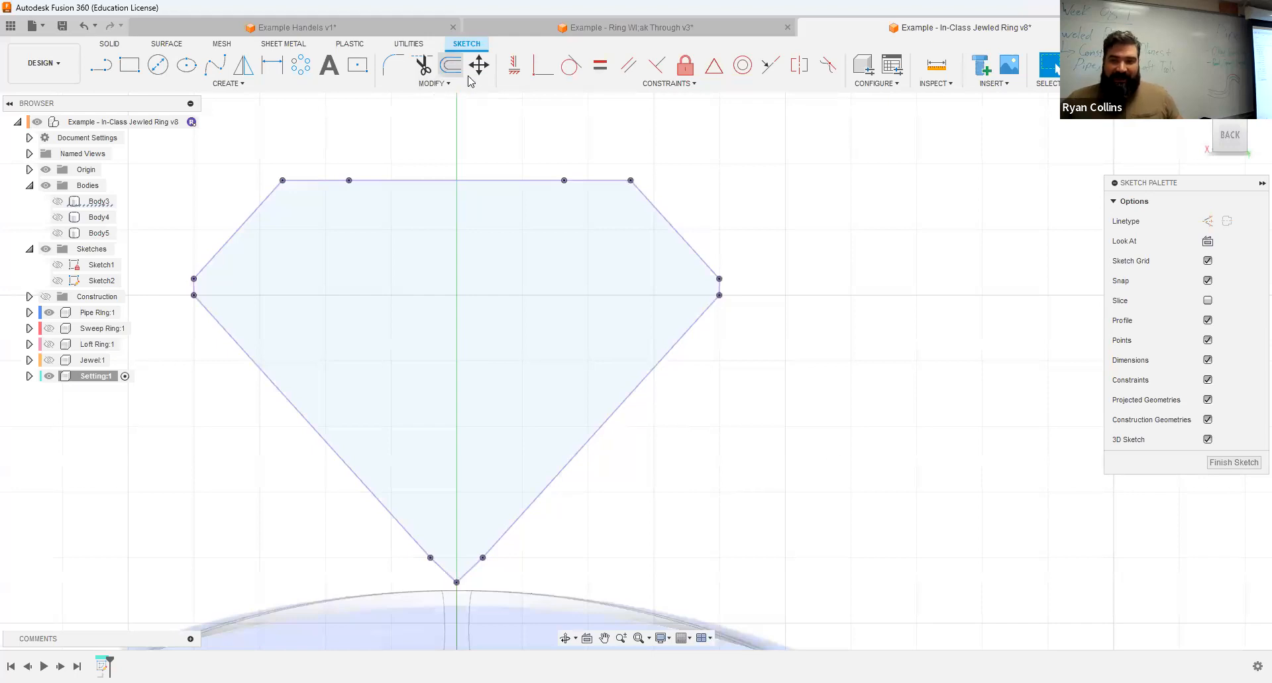
key("o")
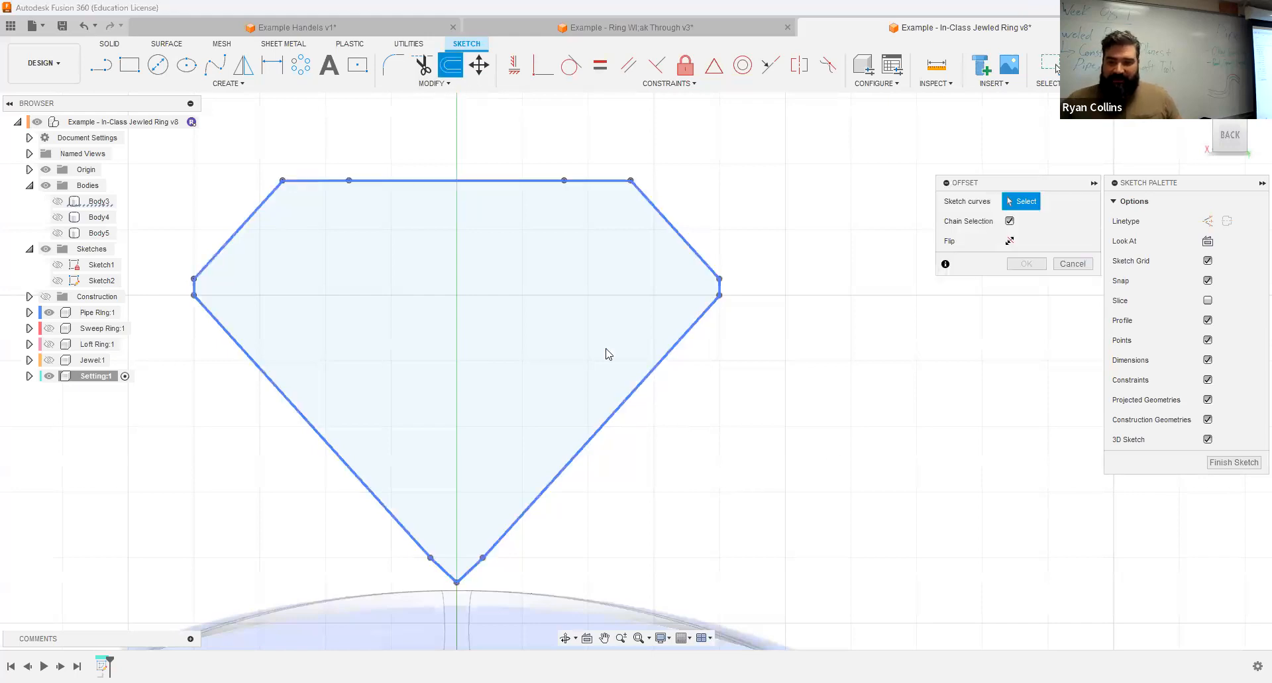
left_click(686, 374)
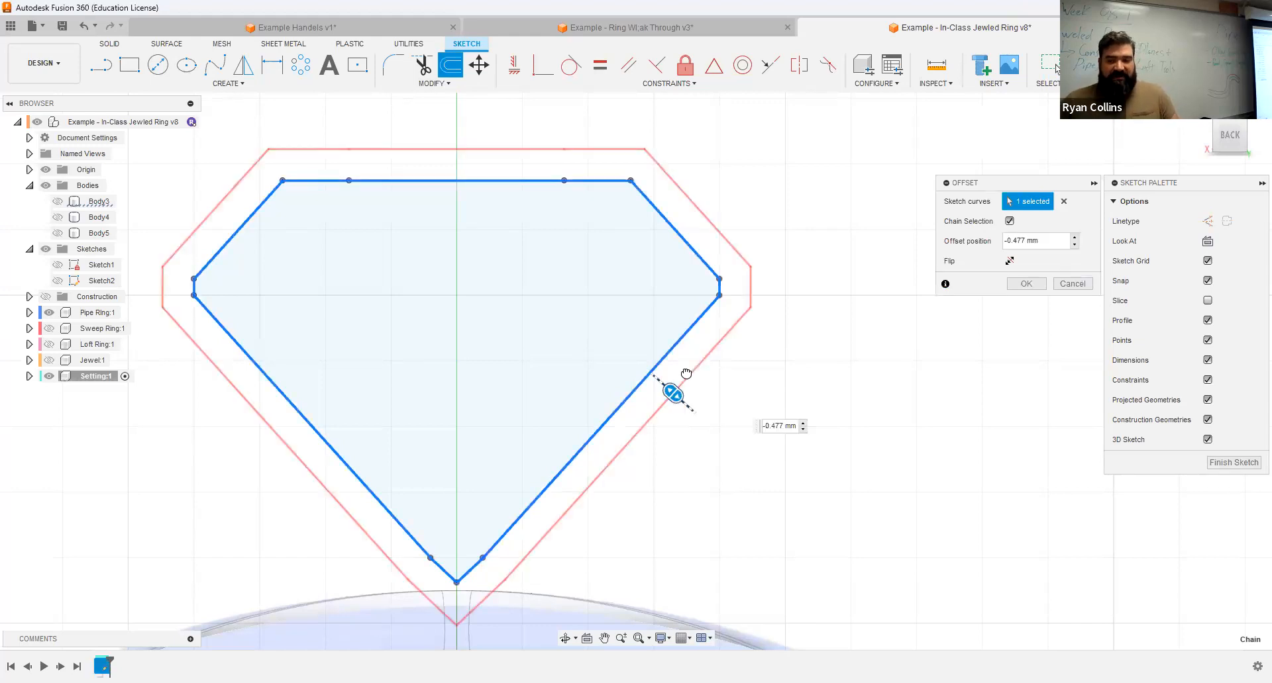
left_click_drag(690, 376, 692, 377)
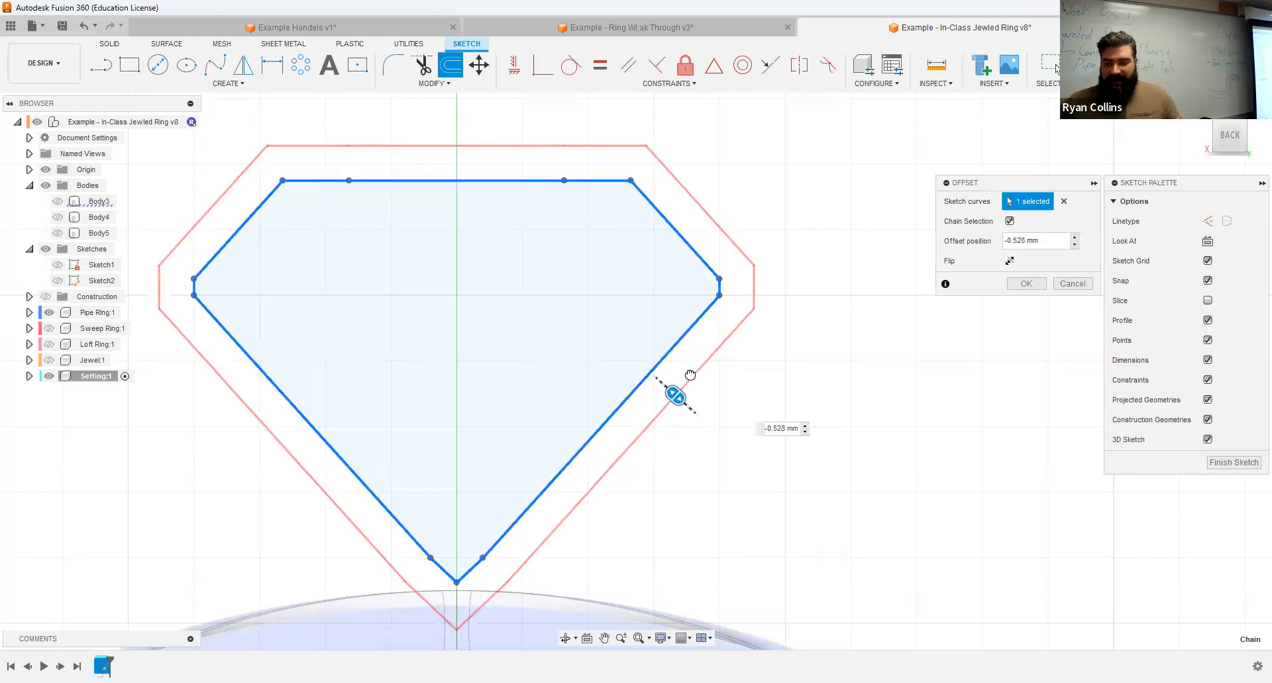
type(".5")
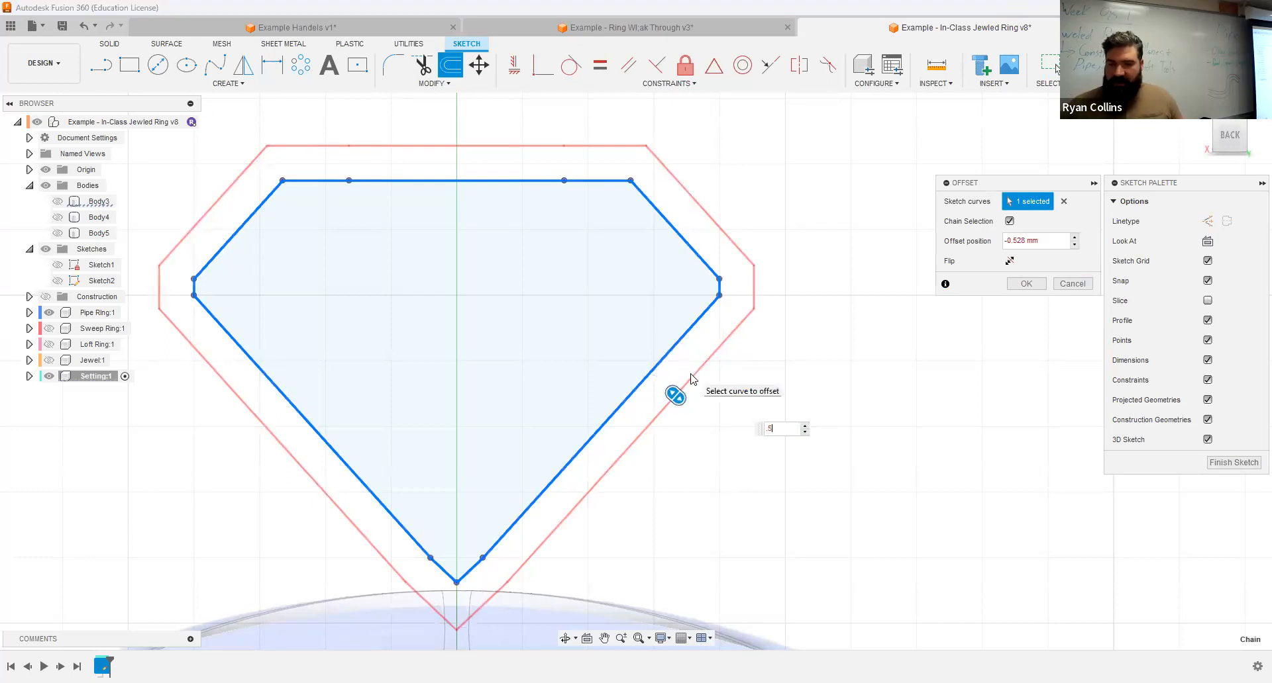
key("Return")
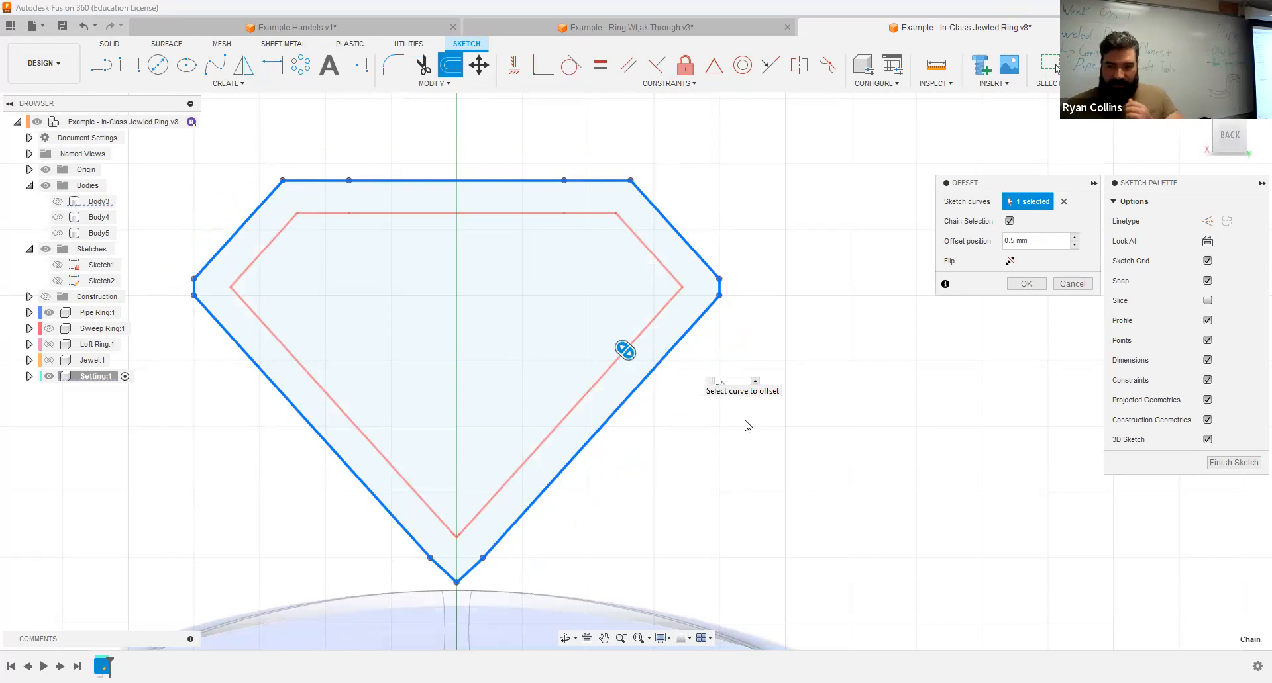
type("-")
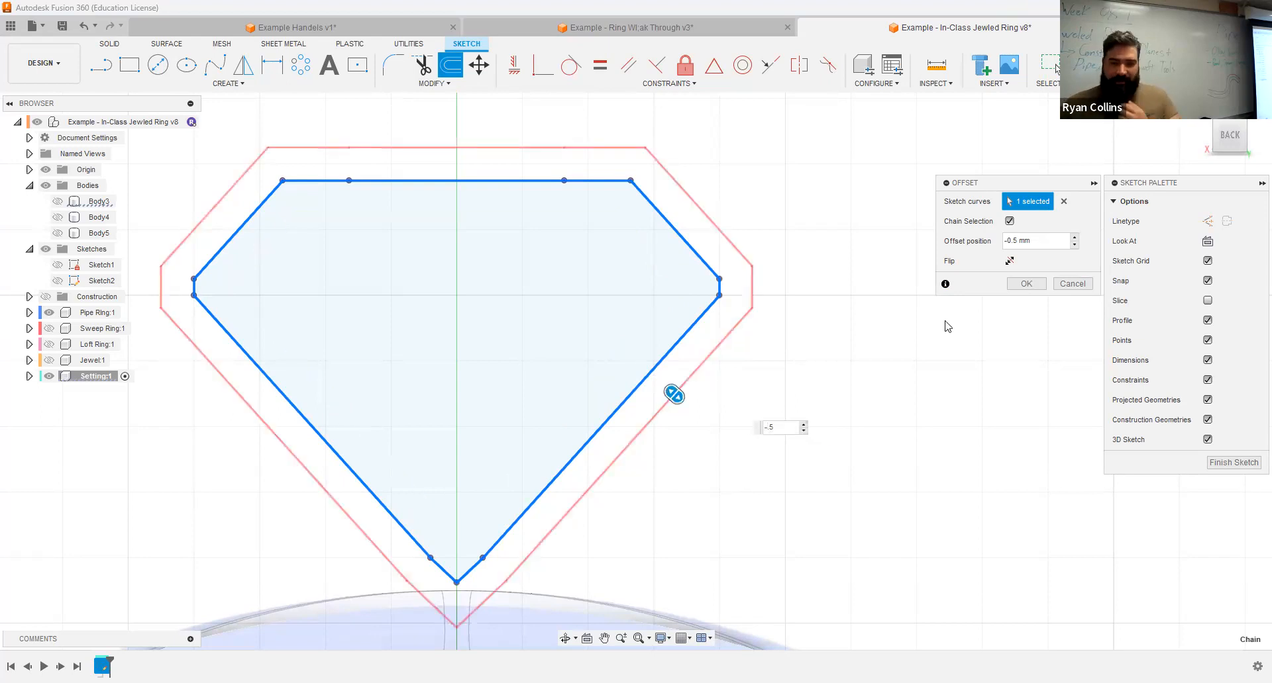
Step: Turn off chain selection for the offset, flip it to the outside of the jewel outline, and create it at 0.5 mm
left_click(1009, 221)
left_click(1010, 221)
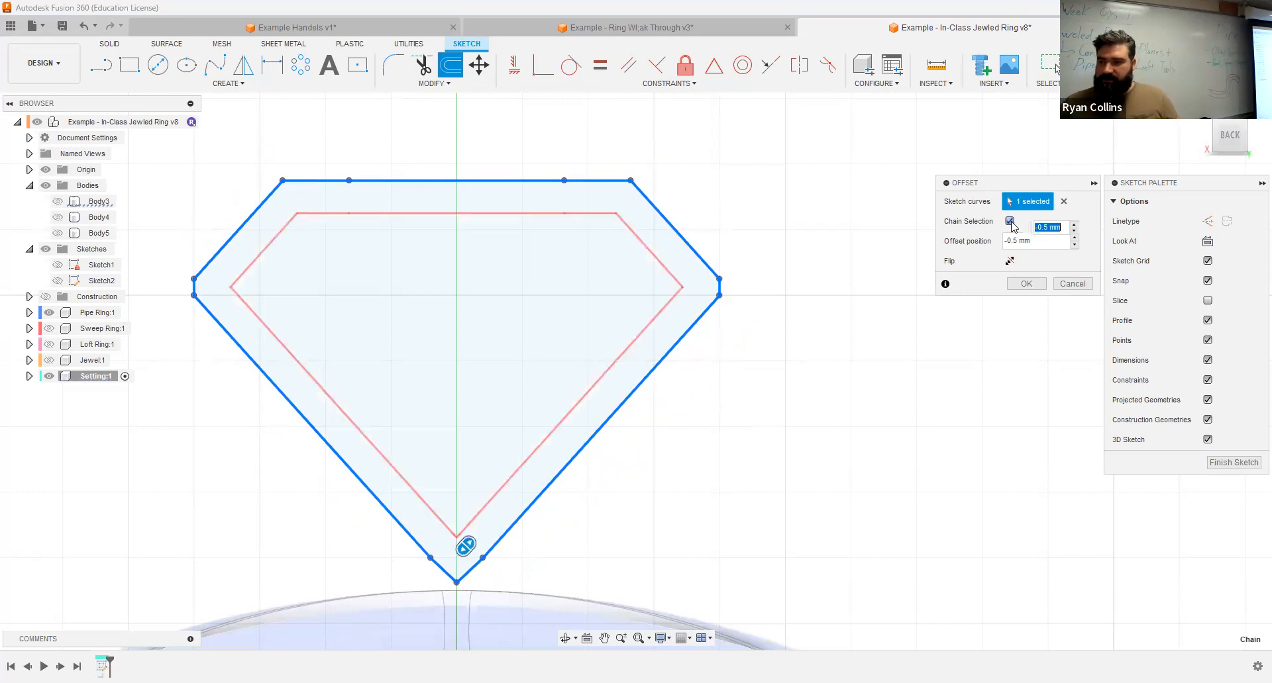
left_click(1010, 222)
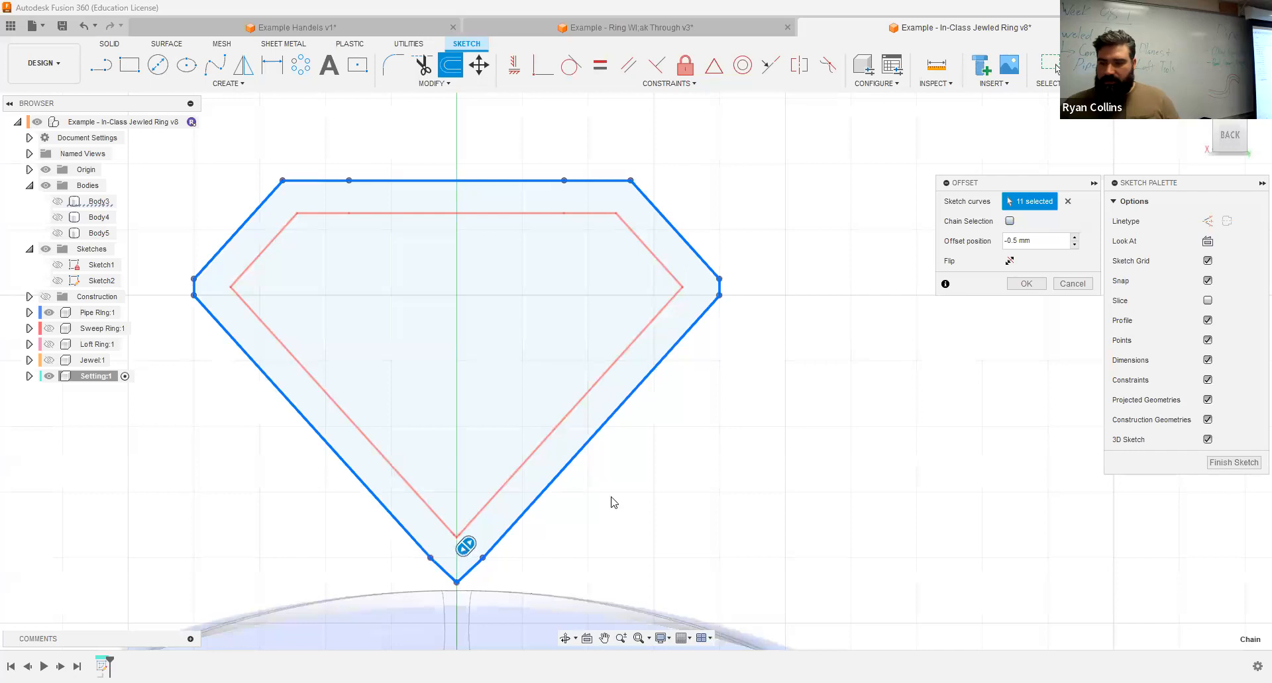
left_click(1009, 261)
left_click(1010, 261)
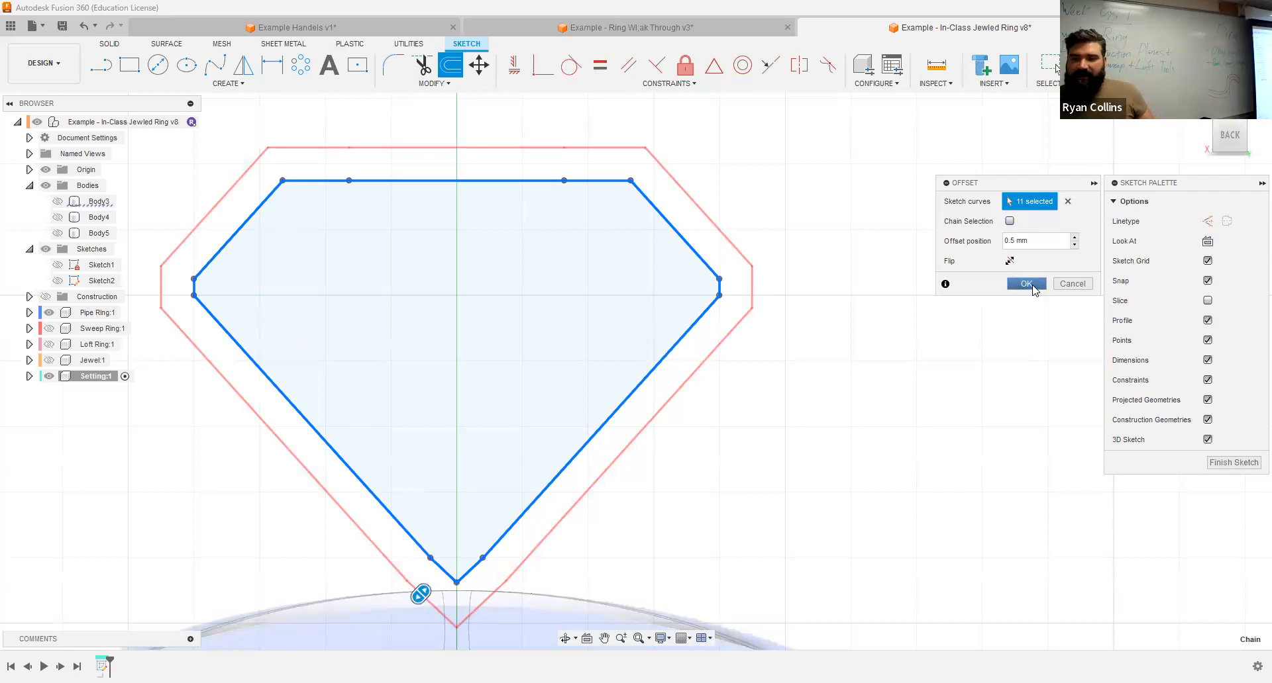
left_click(1033, 287)
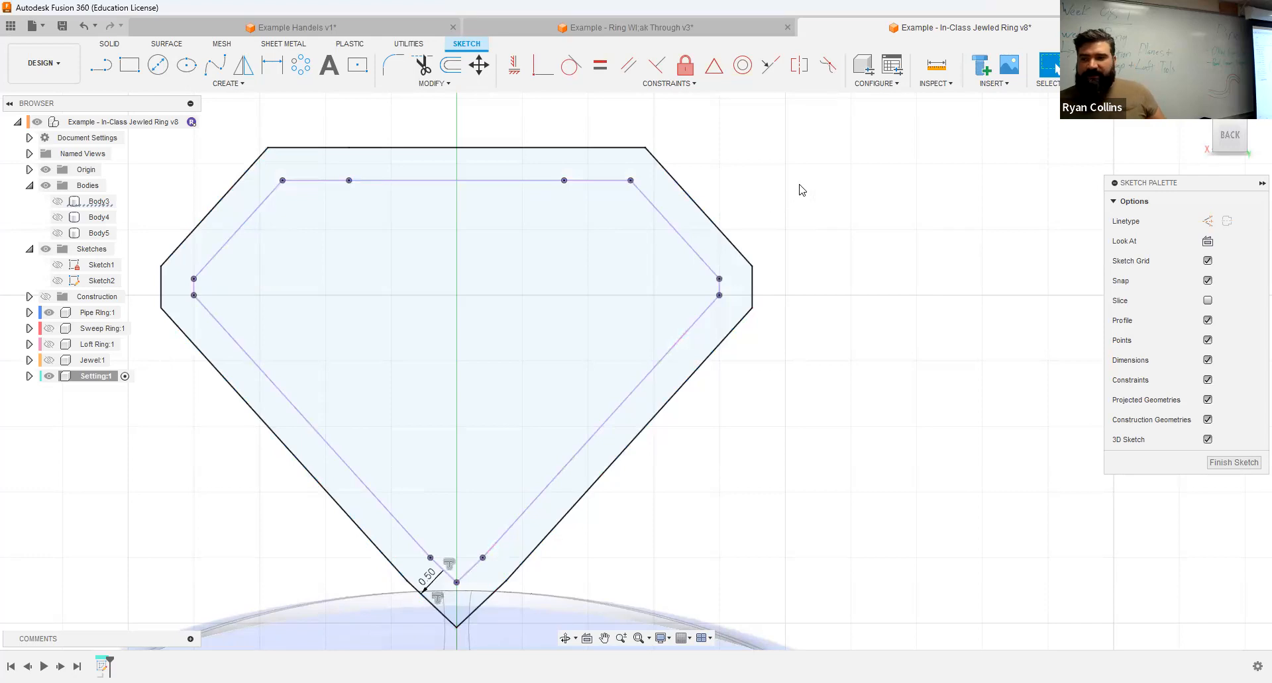
Step: Show the Jewel component to compare it with the offset outline at an angle, and hide it again for a straight-on view
left_click(49, 360)
left_click(49, 360)
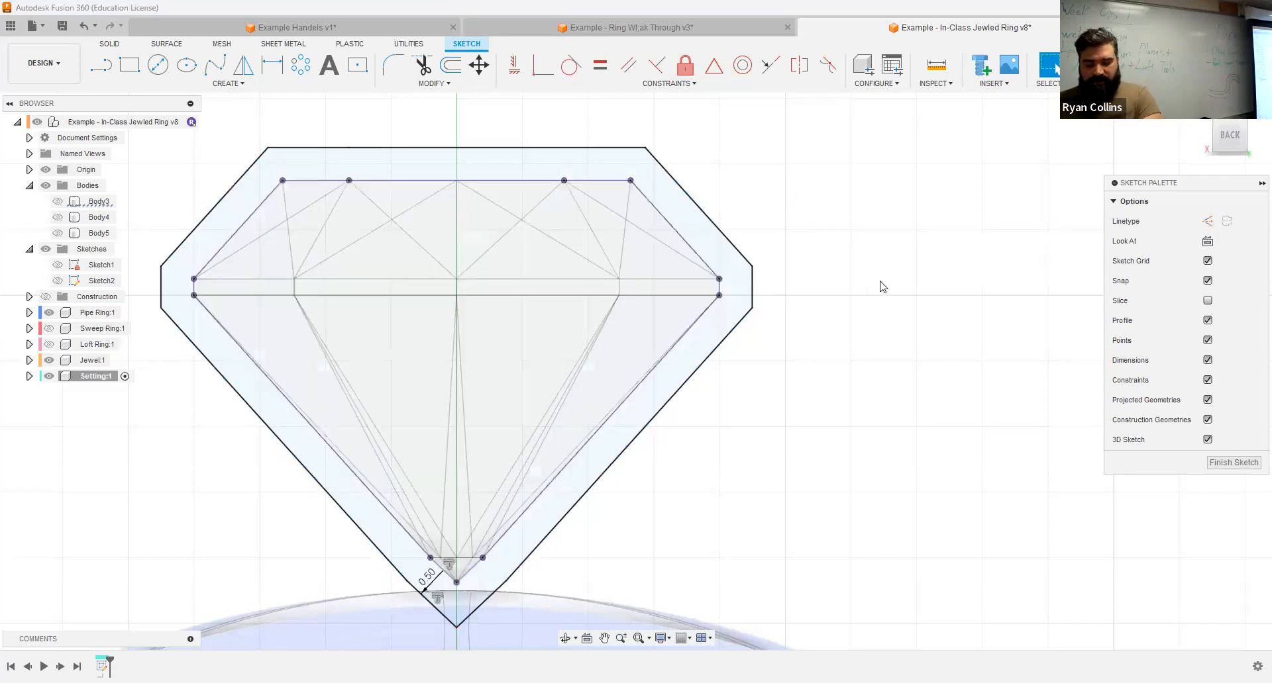
mouse_move(881, 279)
middle_mouse_down("shift")
mouse_move(826, 304)
mouse_move(793, 279)
middle_mouse_up("shift")
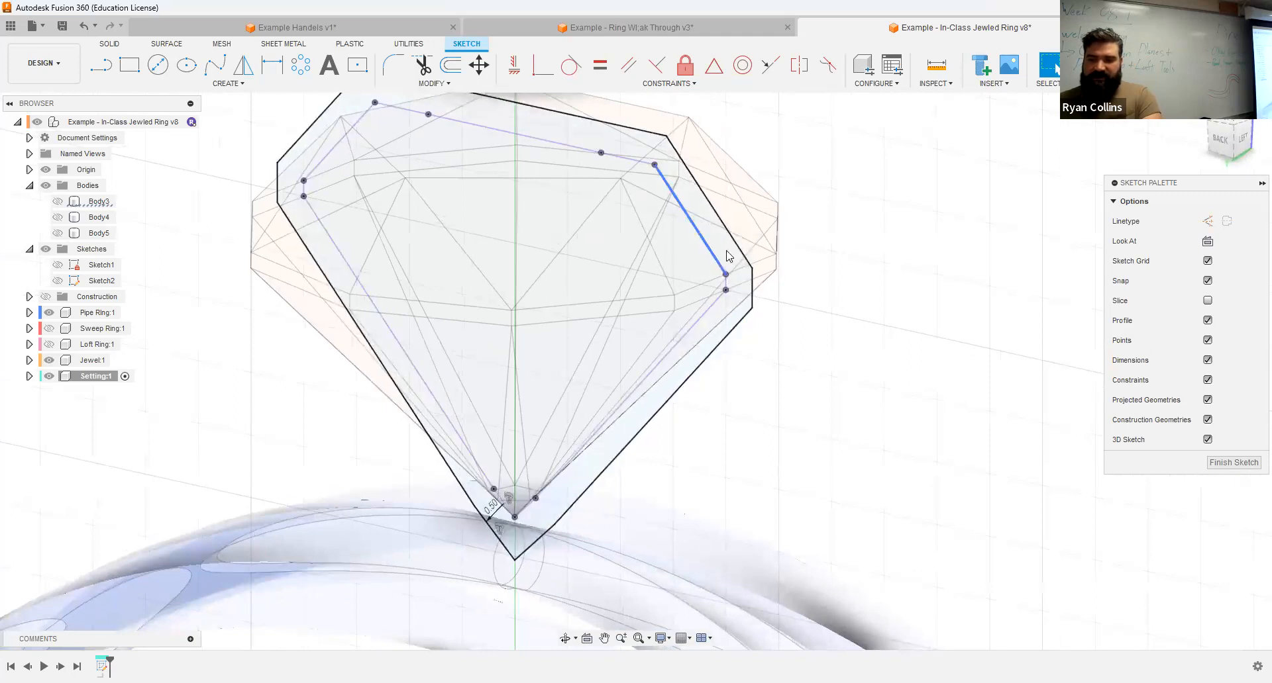
left_click(49, 360)
left_click(1221, 141)
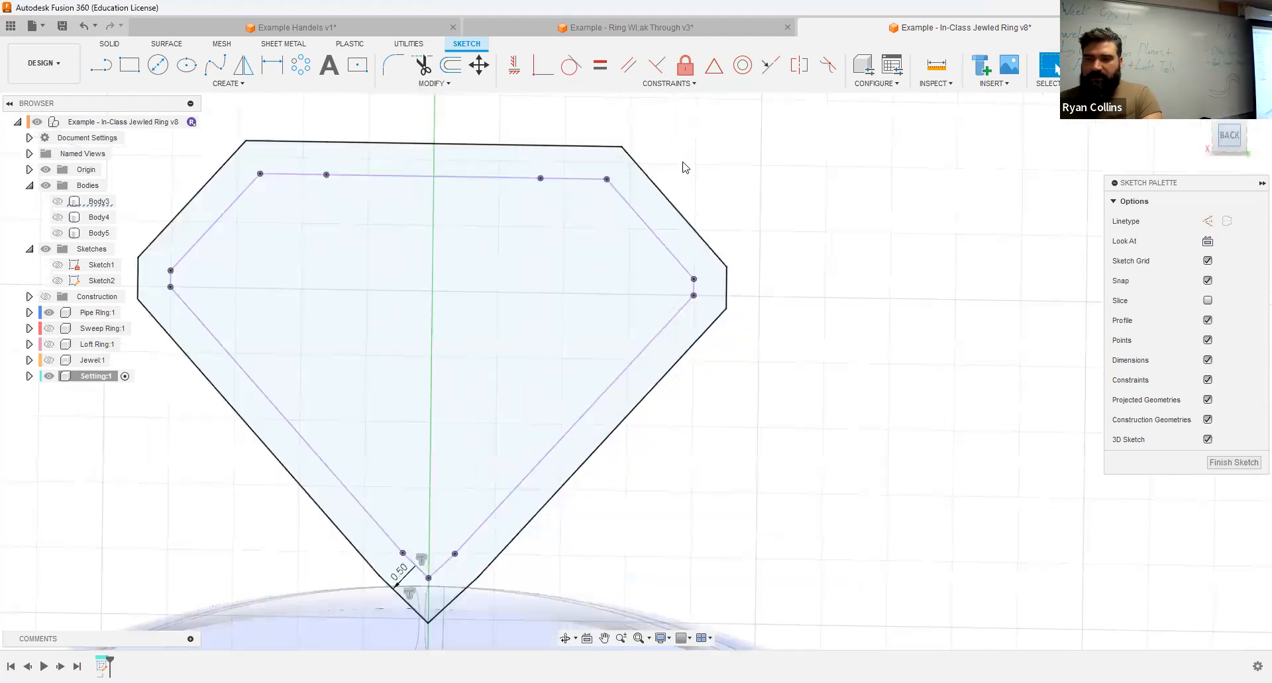
Step: Draw a 0.5 mm line perpendicular from the jewel outline's upper slanted edge to the offset outline, just above the girdle
key("l")
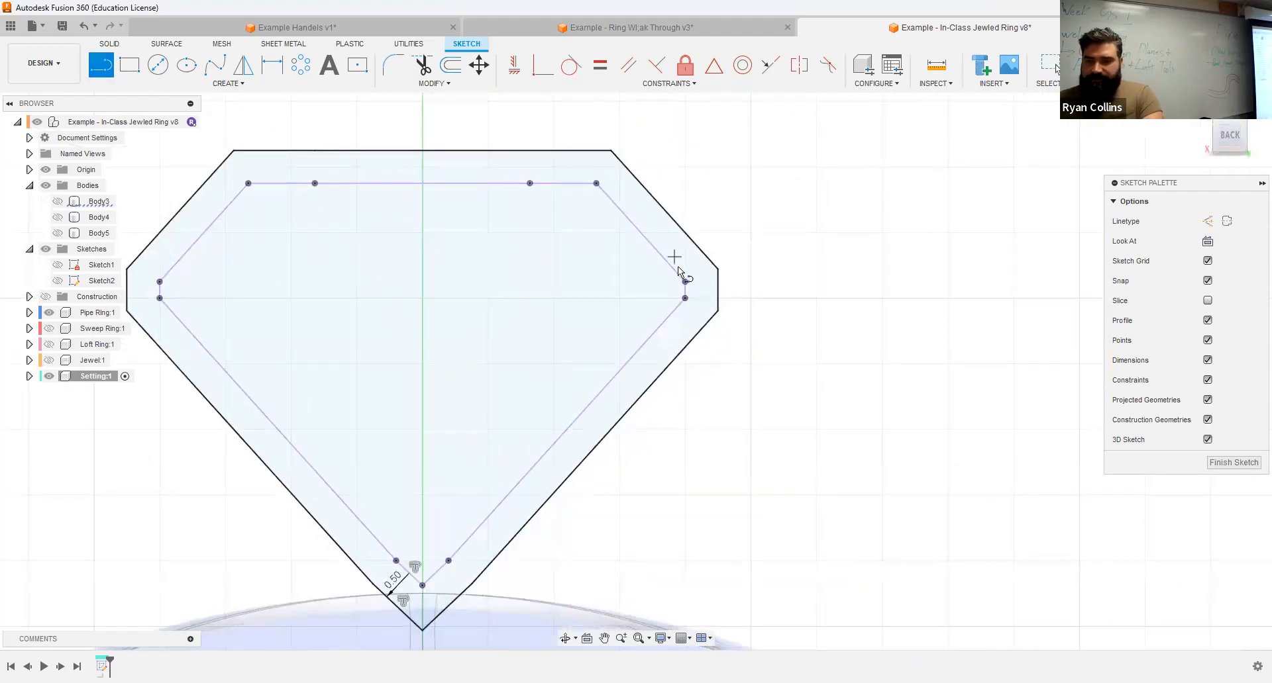
left_click(665, 260)
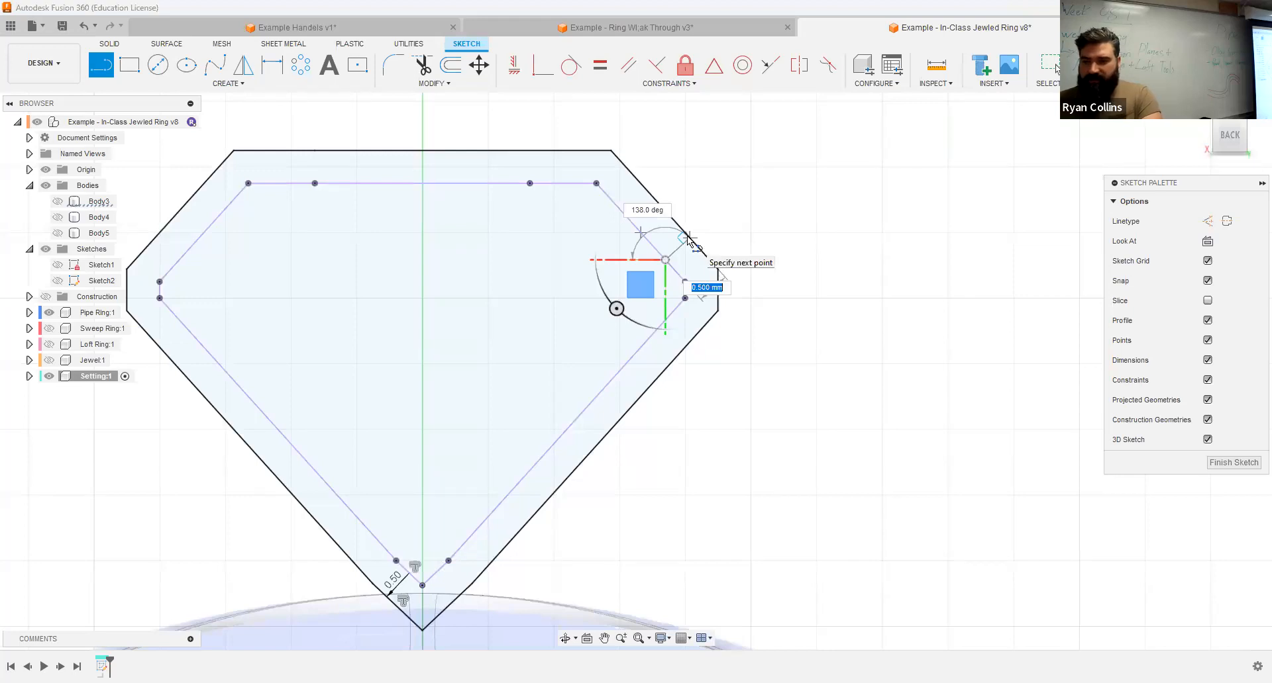
key("Return")
key("Escape")
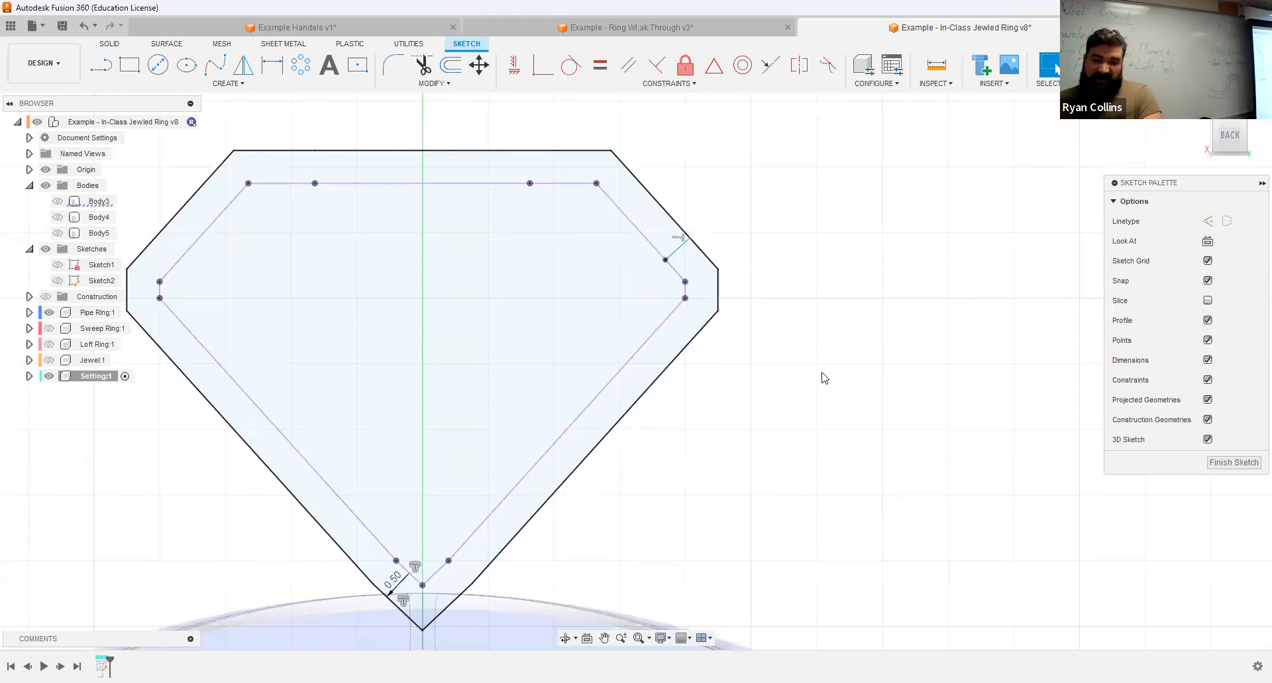
Step: Draw a vertical line joining the lowest points of the jewel and offset outlines to close the prong profile, and finish the sketch
middle_click_drag(824, 377, 835, 292)
right_click(770, 327)
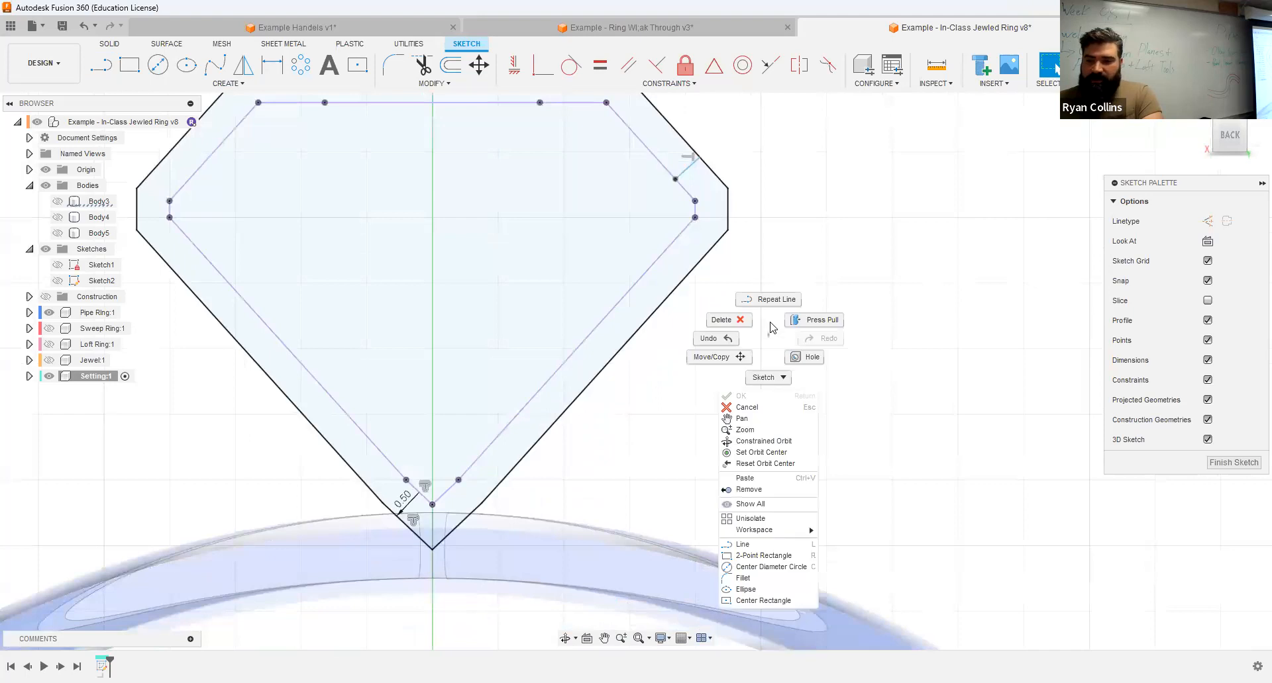
left_click(768, 299)
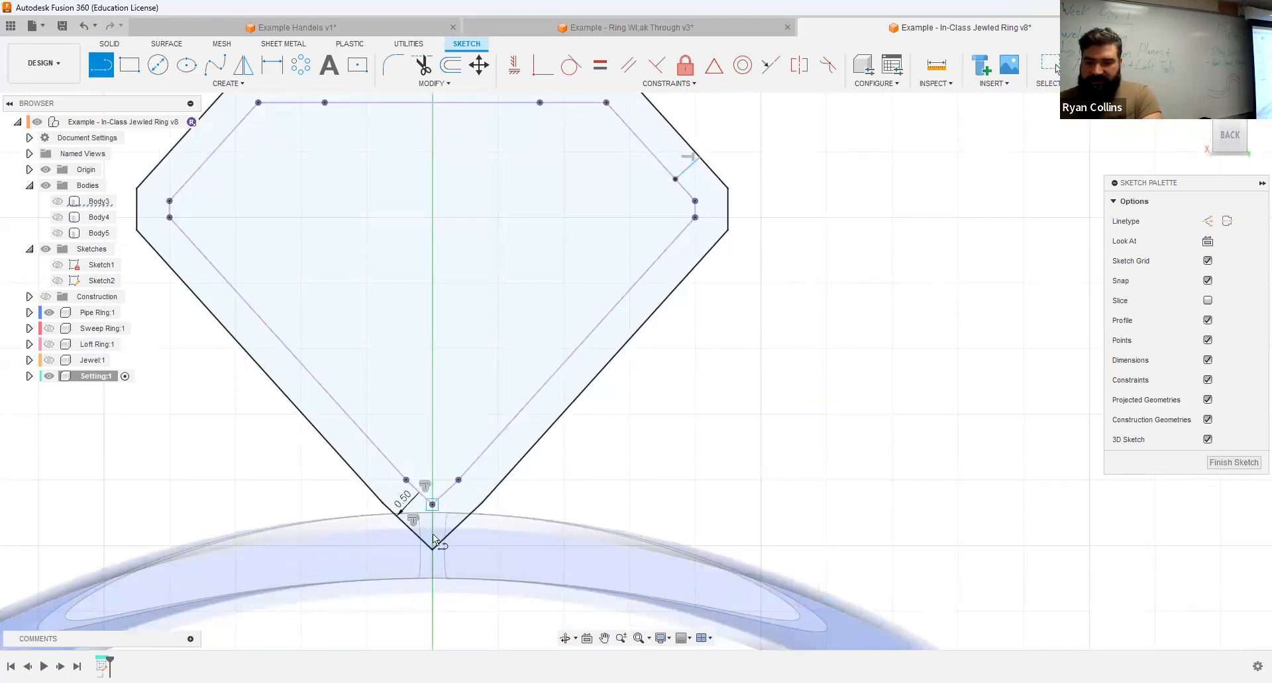
key("Escape")
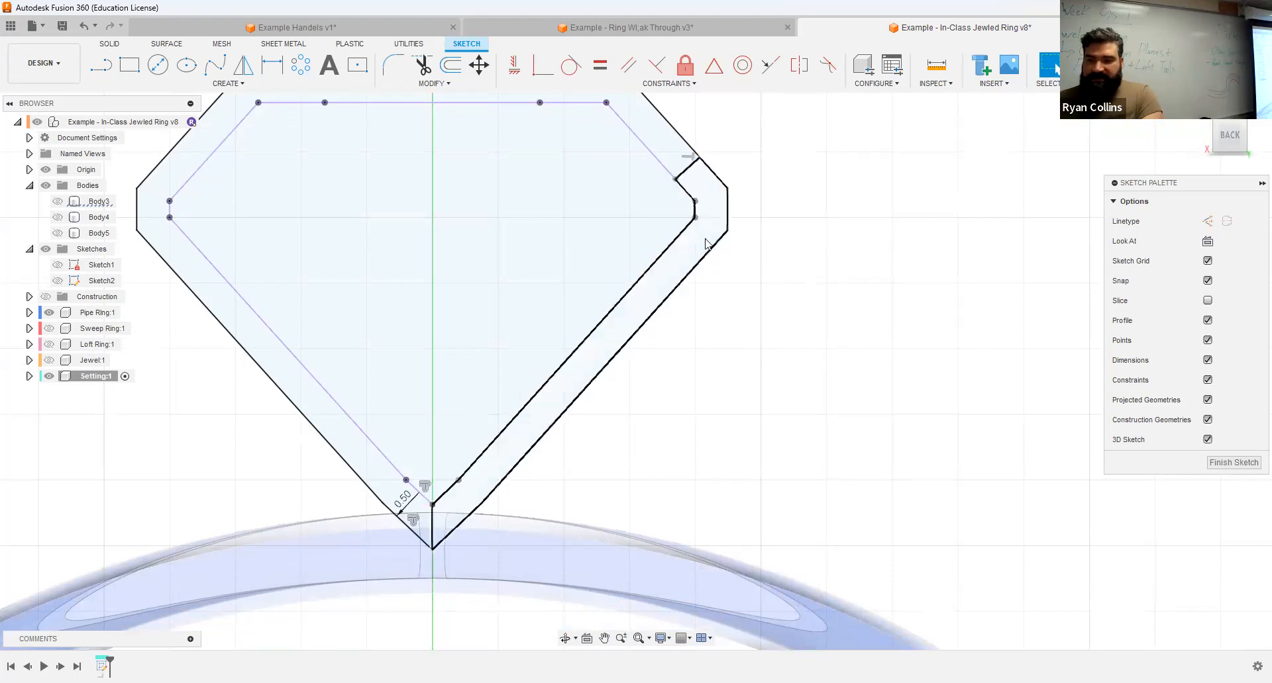
scroll(693, 323, "down", 2)
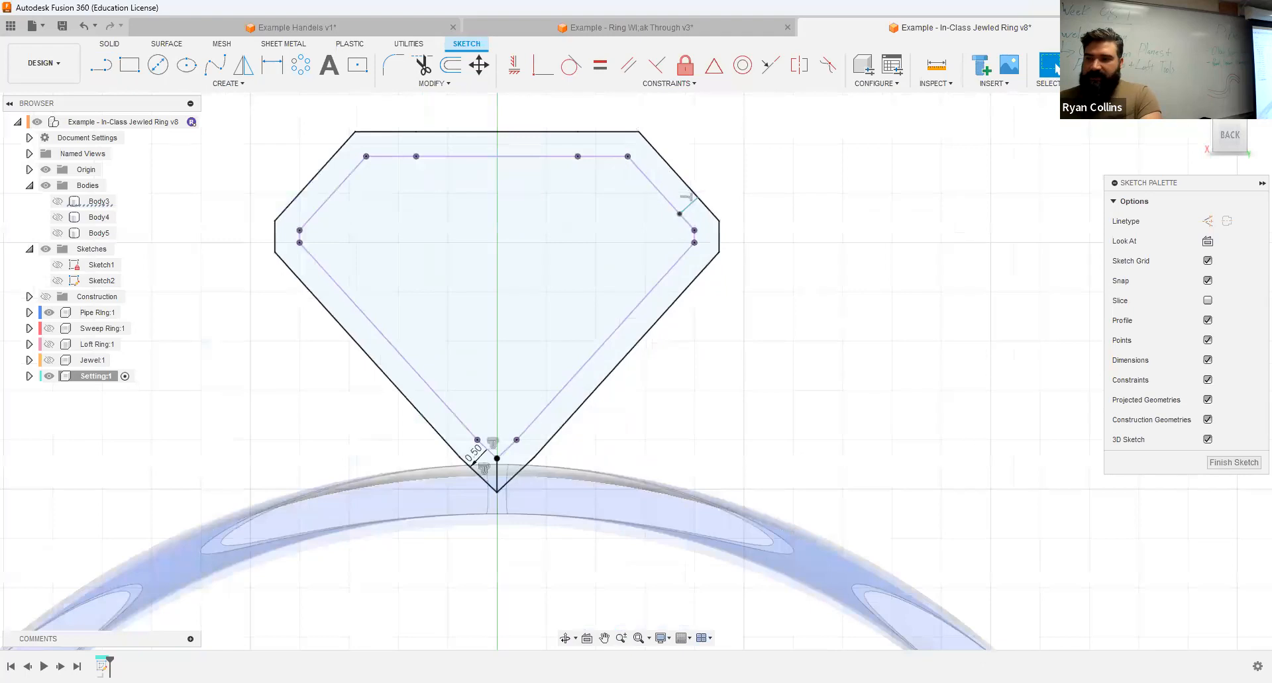
left_click(1094, 67)
Step: Extrude the narrow prong profile symmetrically as a new body with a 1 mm whole-length distance
middle_click_drag(912, 252, 899, 261, "shift")
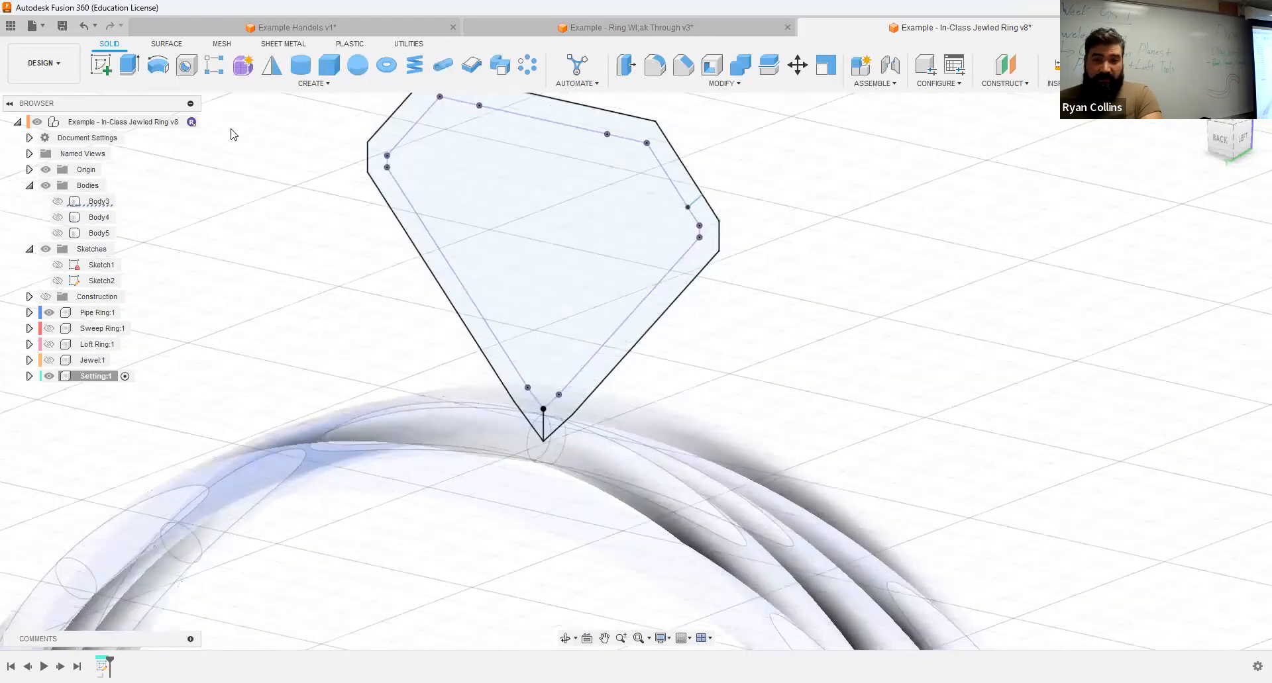
left_click(129, 64)
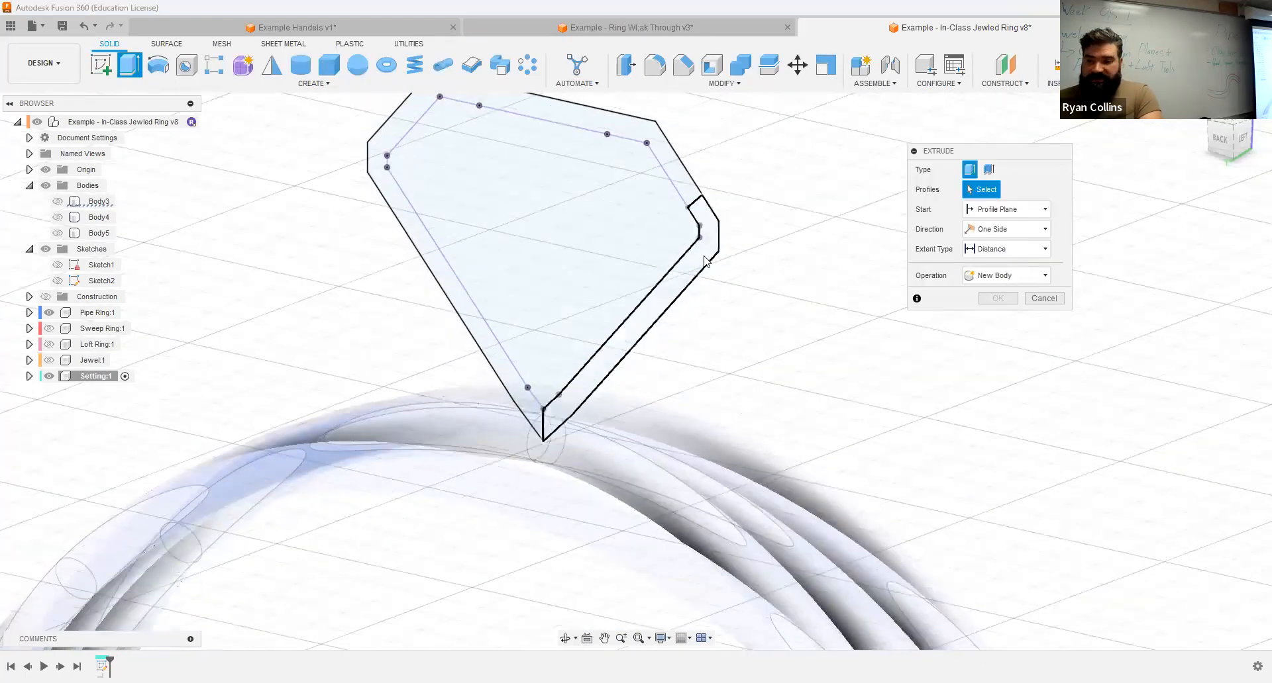
left_click(999, 230)
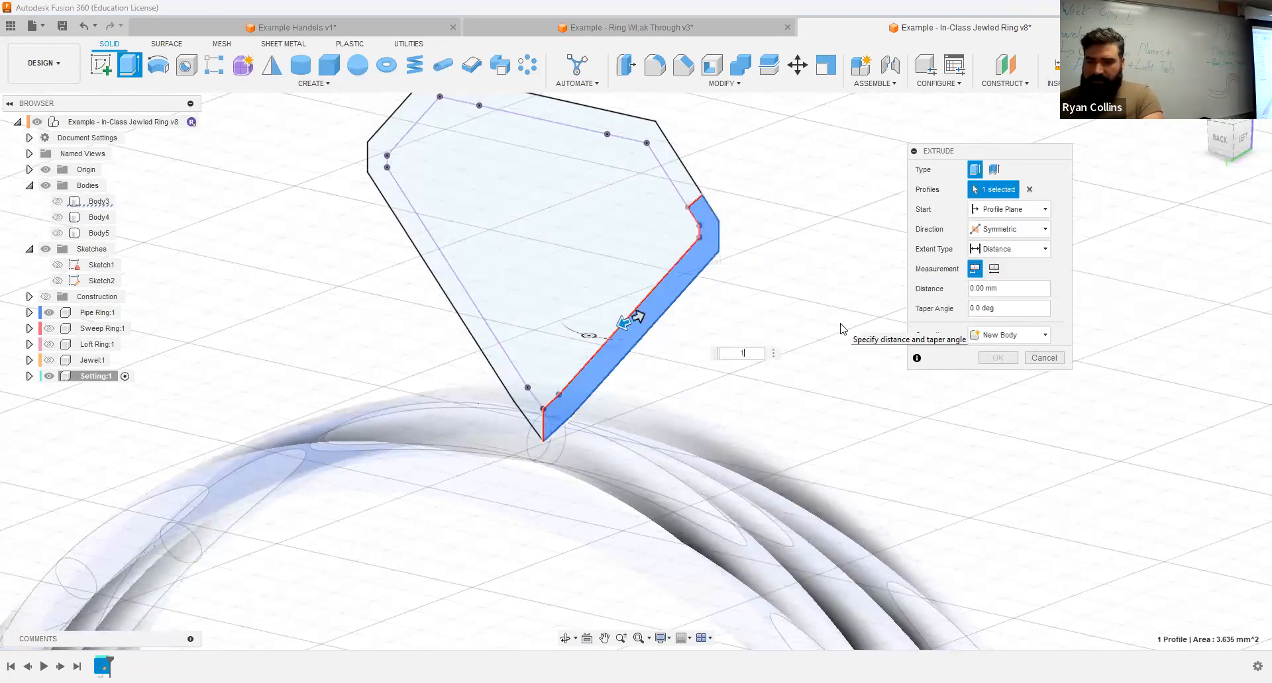
type("1")
mouse_move(741, 322)
middle_mouse_down("shift")
mouse_move(664, 331)
mouse_move(743, 321)
mouse_move(717, 328)
middle_mouse_up("shift")
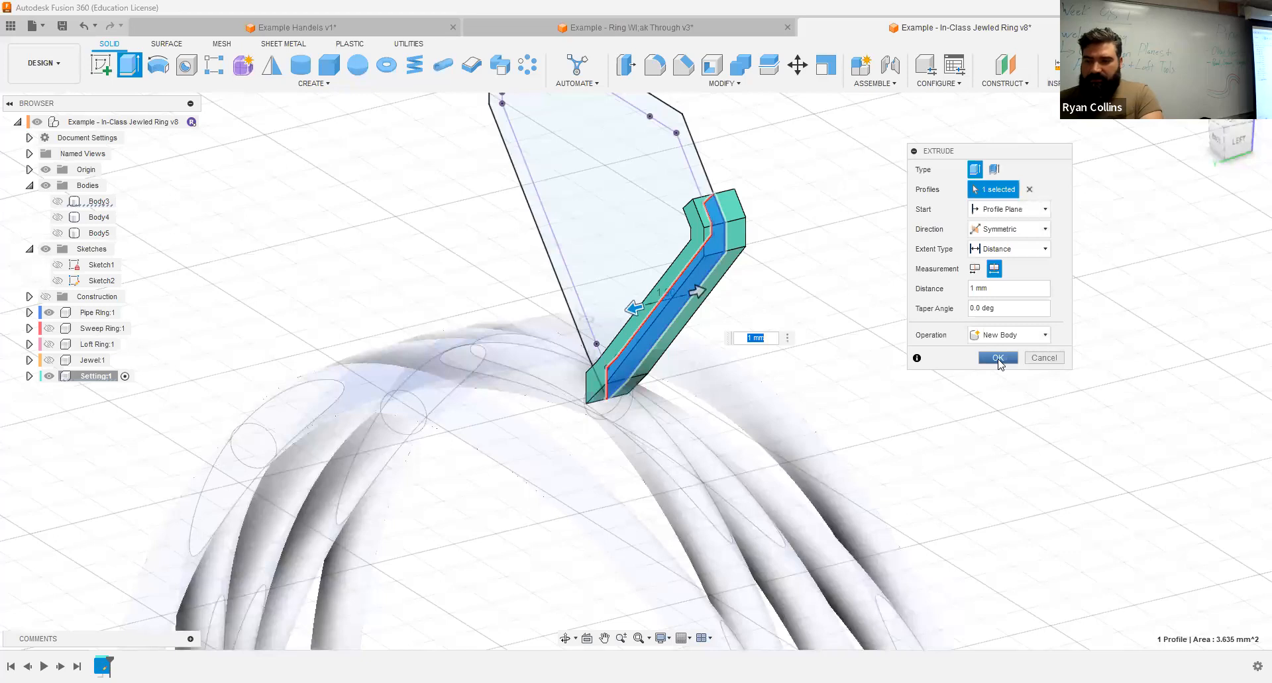
left_click(998, 359)
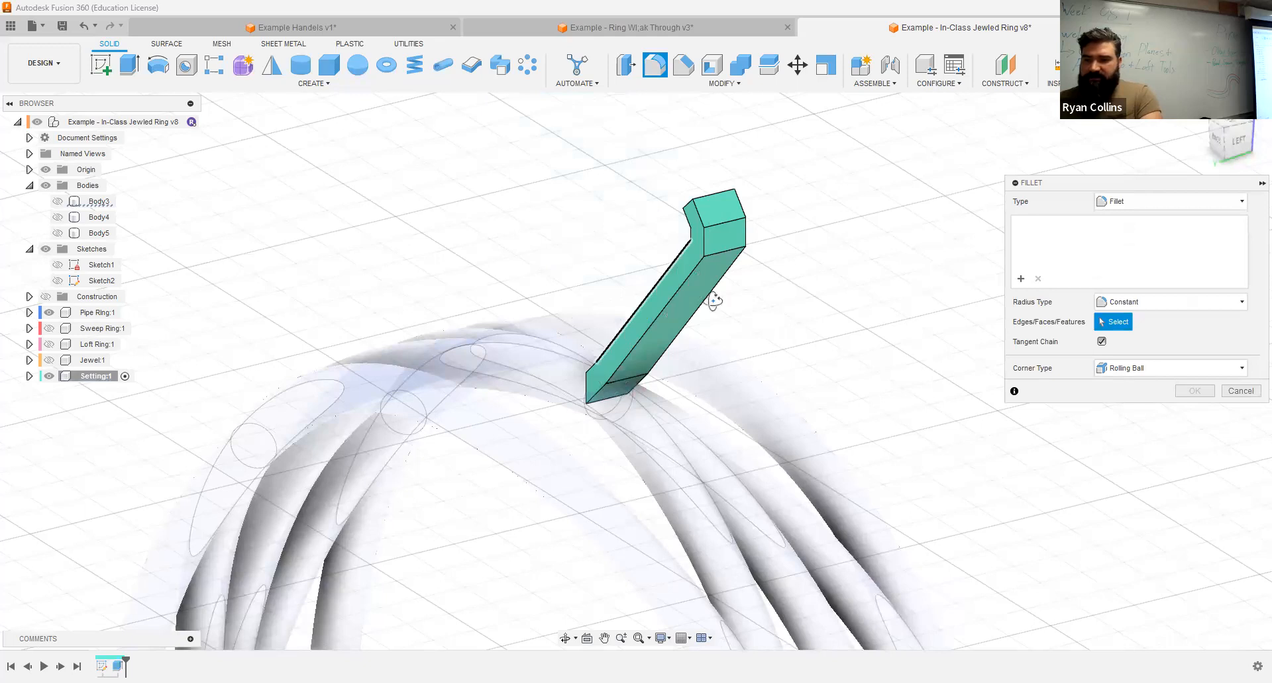
Step: Fillet the edges of the prong's two large side faces with a 0.1 mm radius
middle_click_drag(713, 303, 763, 253, "shift")
left_click(763, 254)
left_click(768, 260)
type("1")
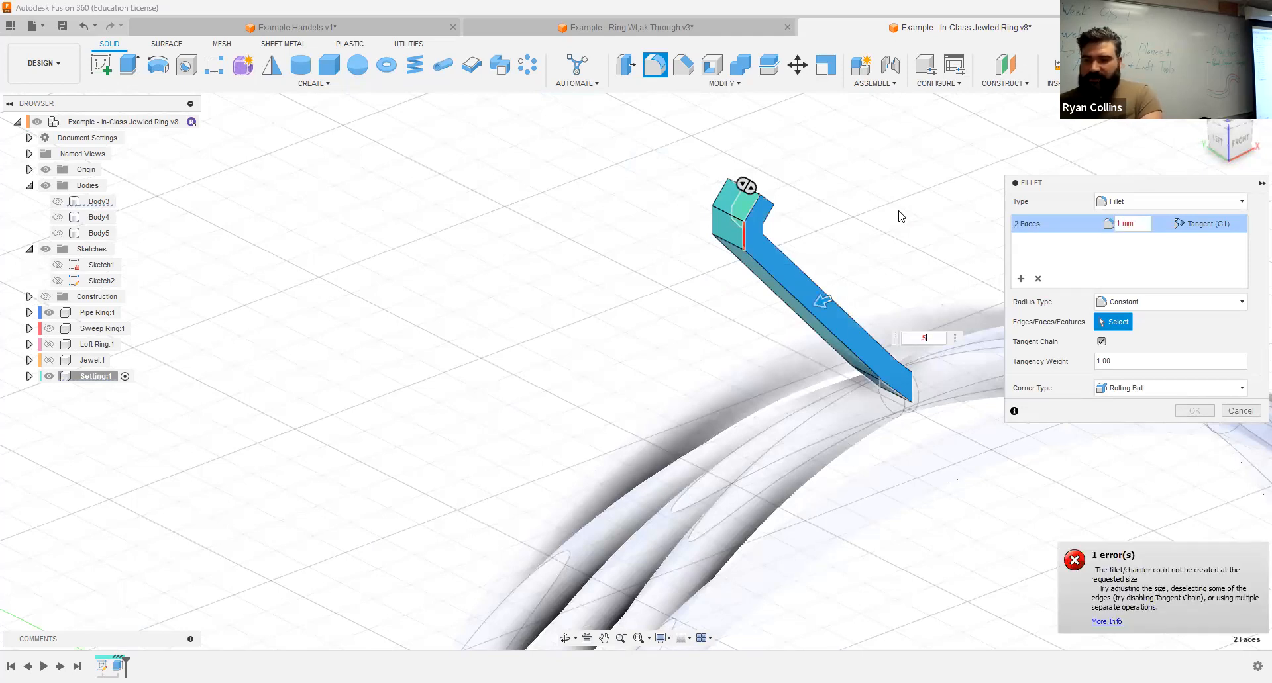
key("BackSpace")
type("1")
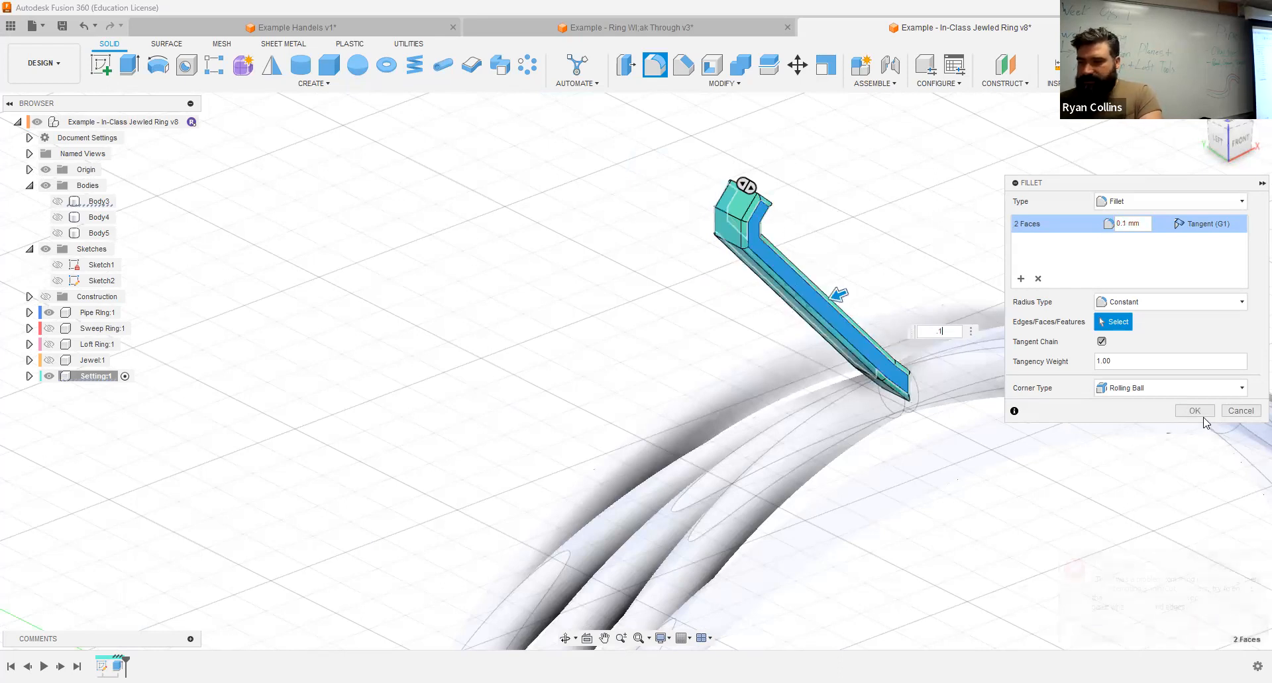
key("Return")
Step: Show the Jewel component and circular-pattern the prong body around the jewel's vertical axis, full distribution, with a quantity of 5
middle_click_drag(823, 247, 300, 232, "shift")
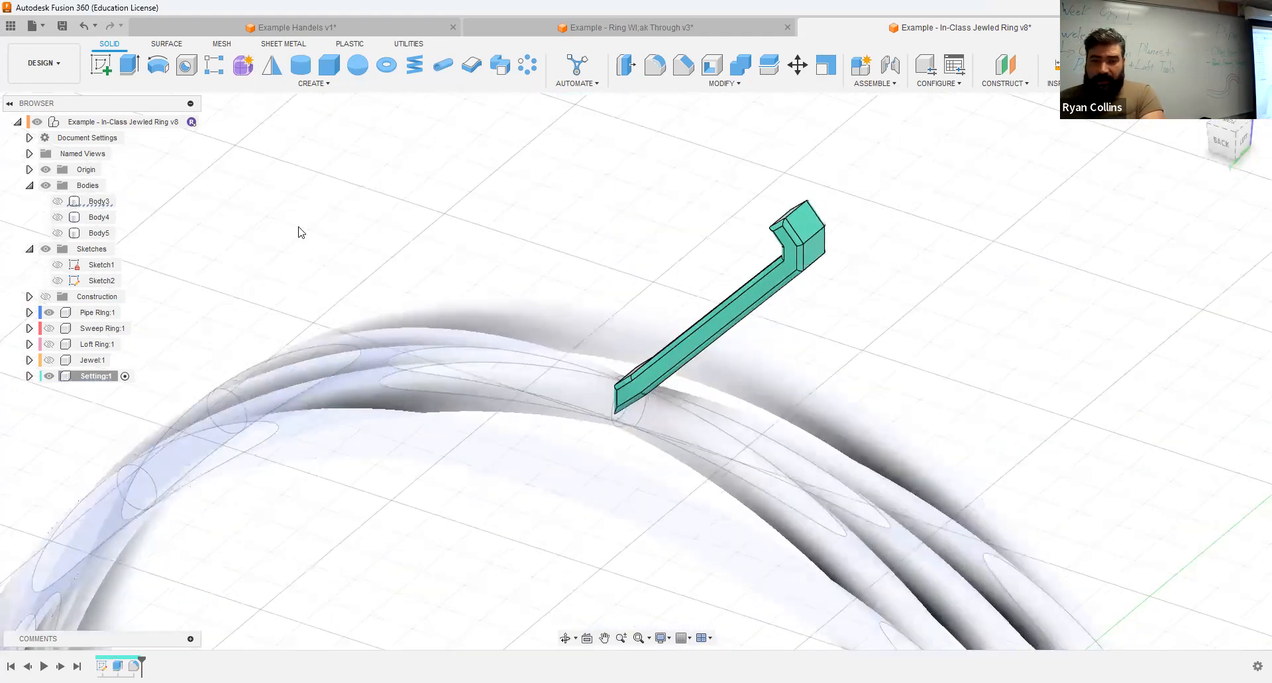
left_click(49, 360)
middle_click_drag(894, 307, 820, 335, "shift")
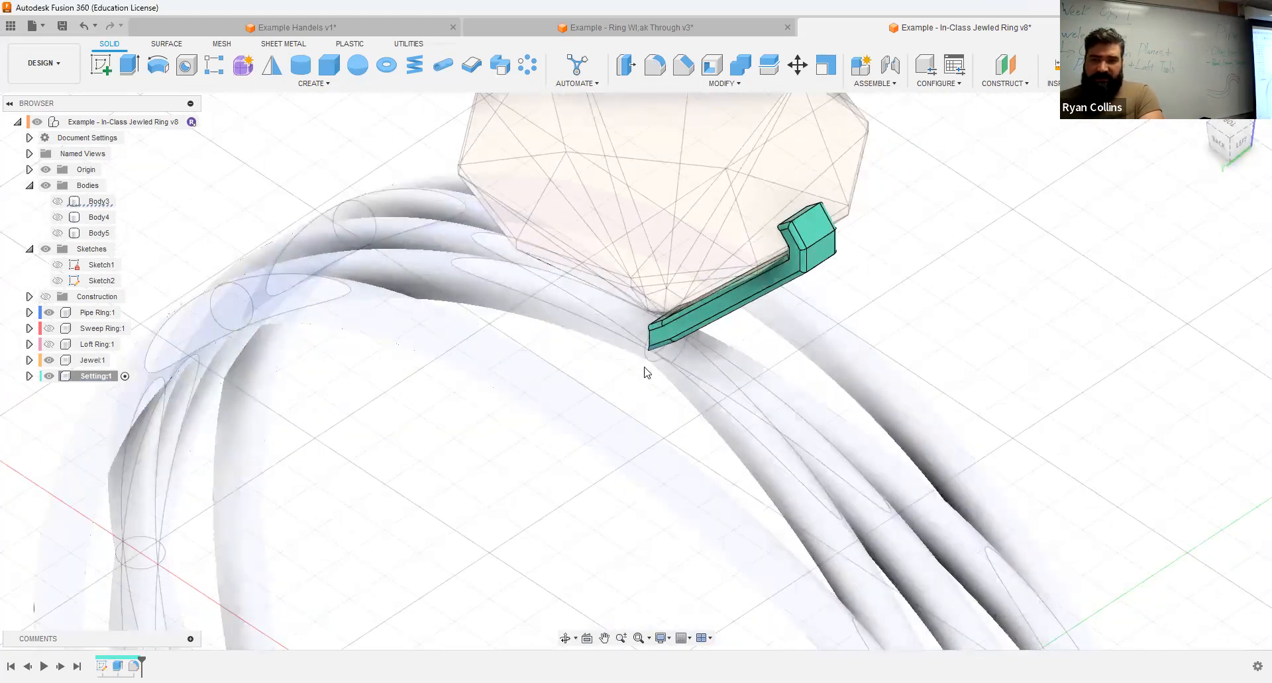
left_click(527, 64)
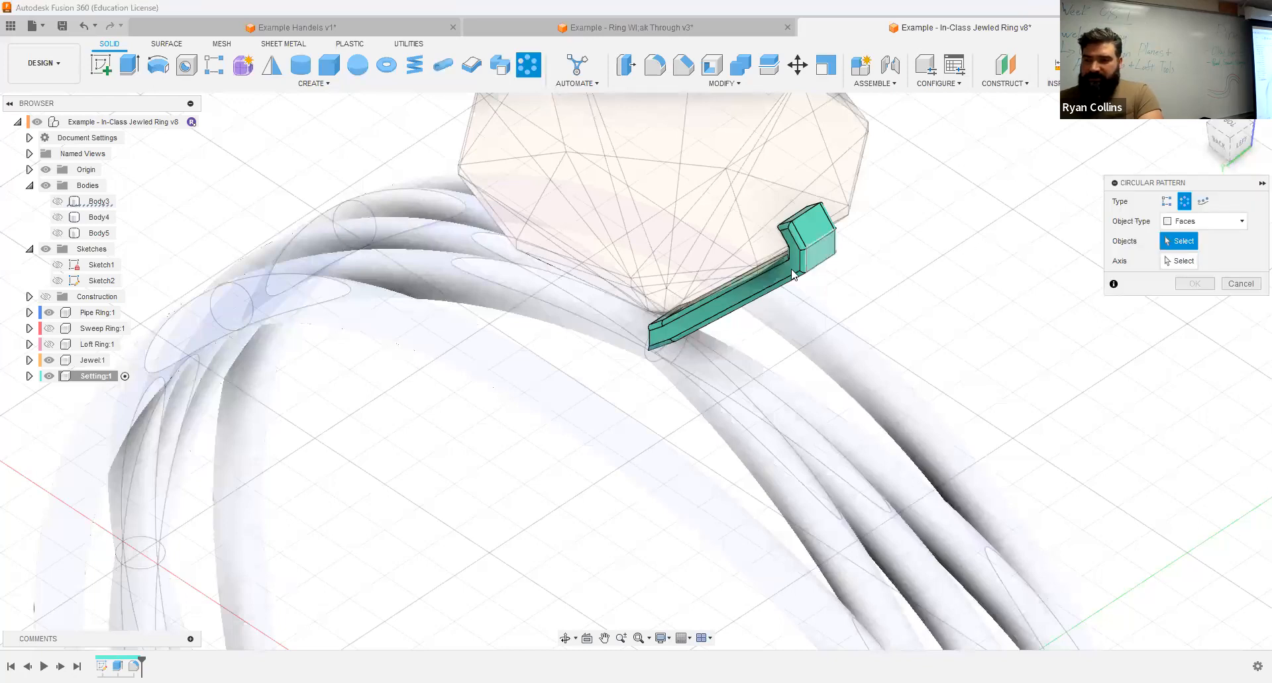
left_click(1202, 221)
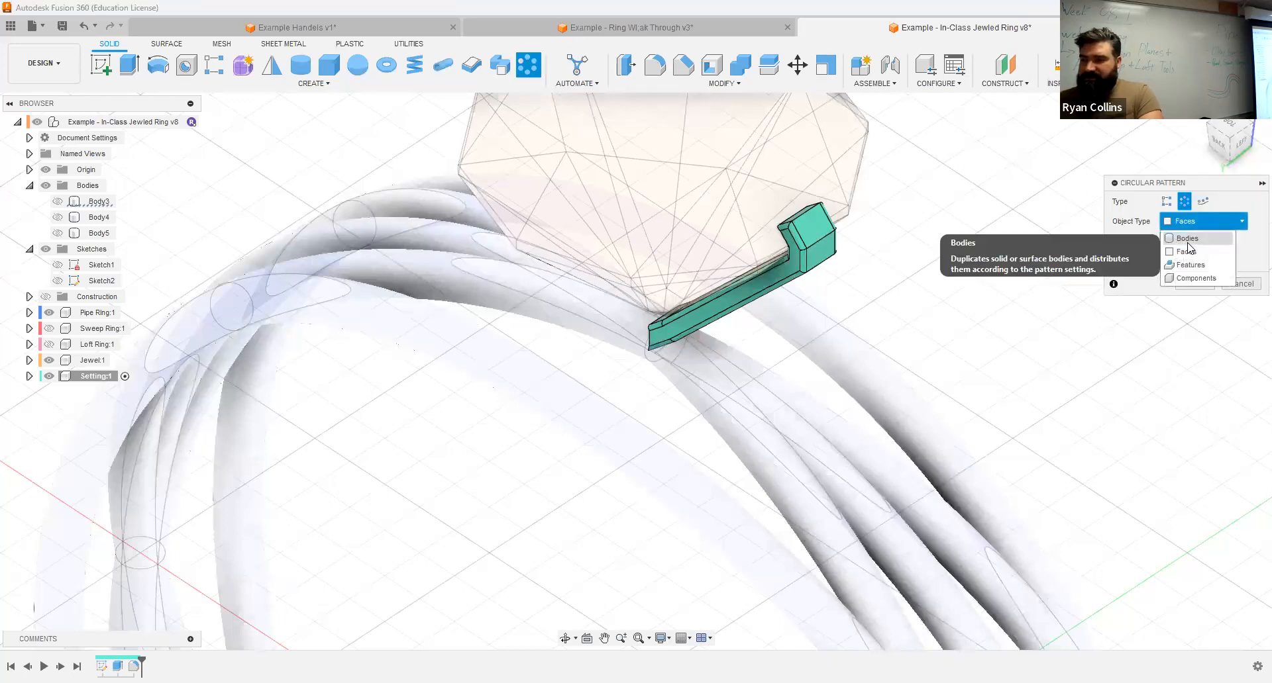
left_click(1187, 241)
left_click(833, 255)
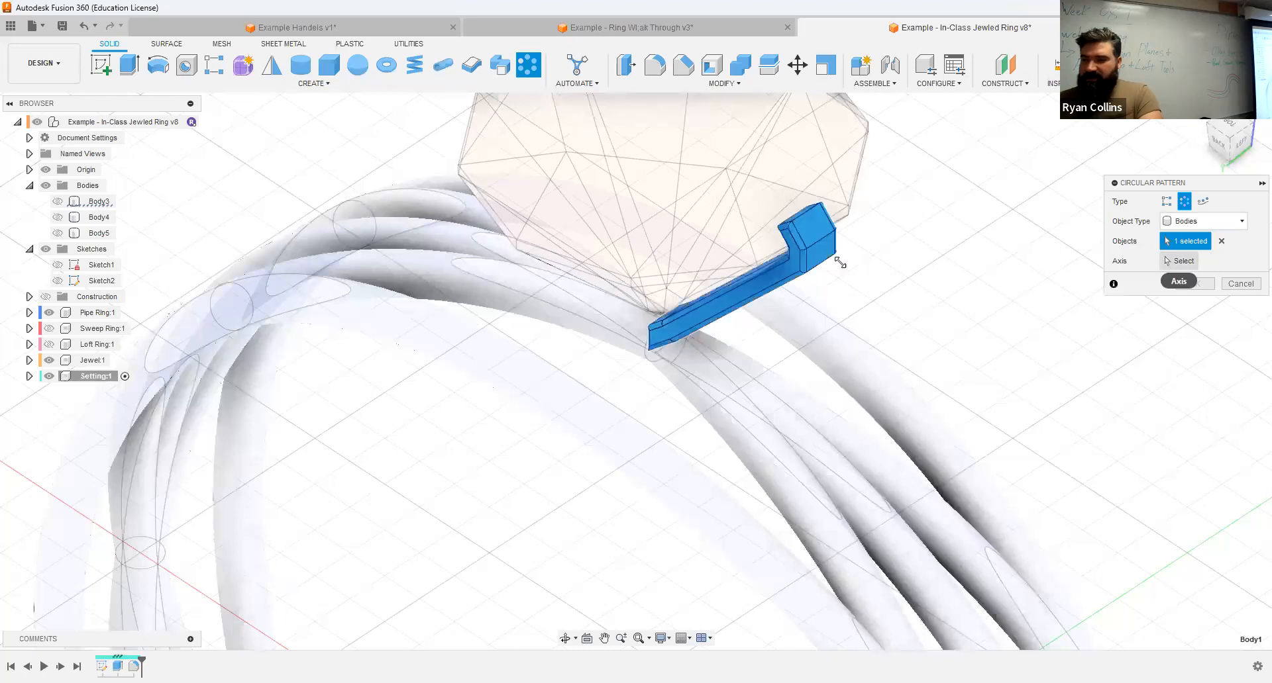
scroll(1032, 375, "down", 3)
scroll(702, 422, "up", 5)
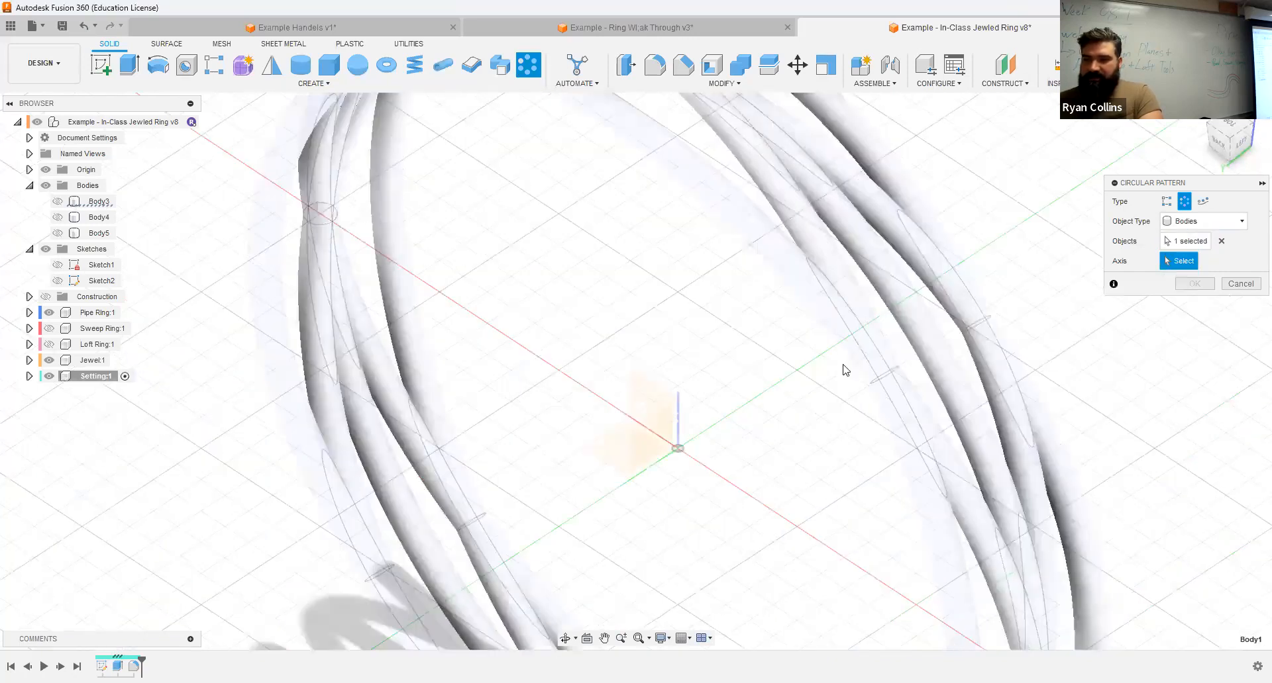
middle_click_drag(808, 329, 920, 311, "shift")
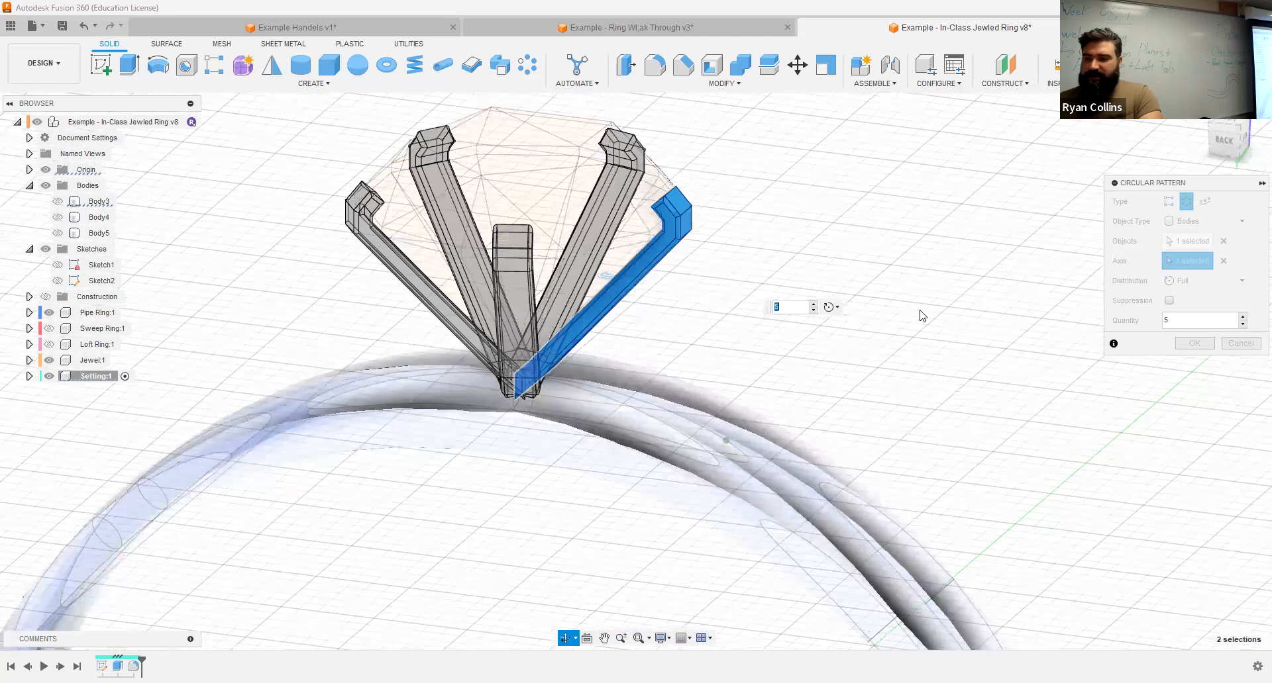
left_click(1196, 343)
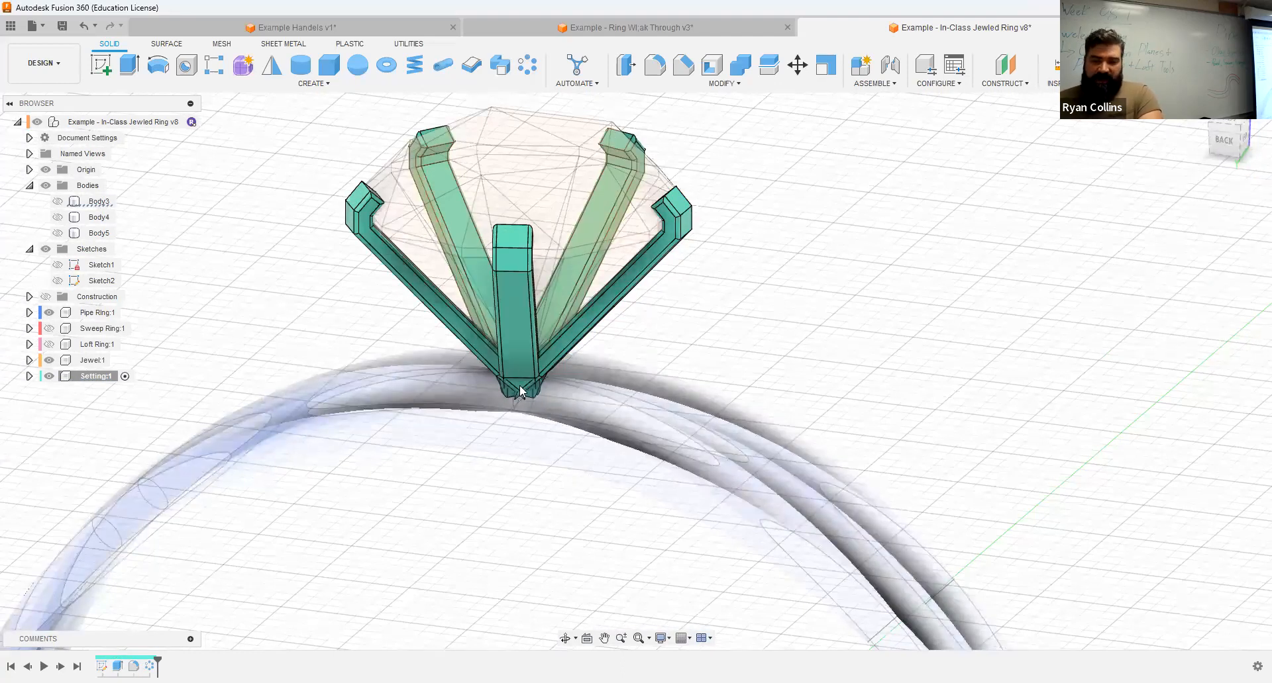
Step: Turn on the visibility of the Construction folder, expand it, and hide Plane1, Plane2 and Plane3 individually
middle_click_drag(556, 397, 252, 294, "shift")
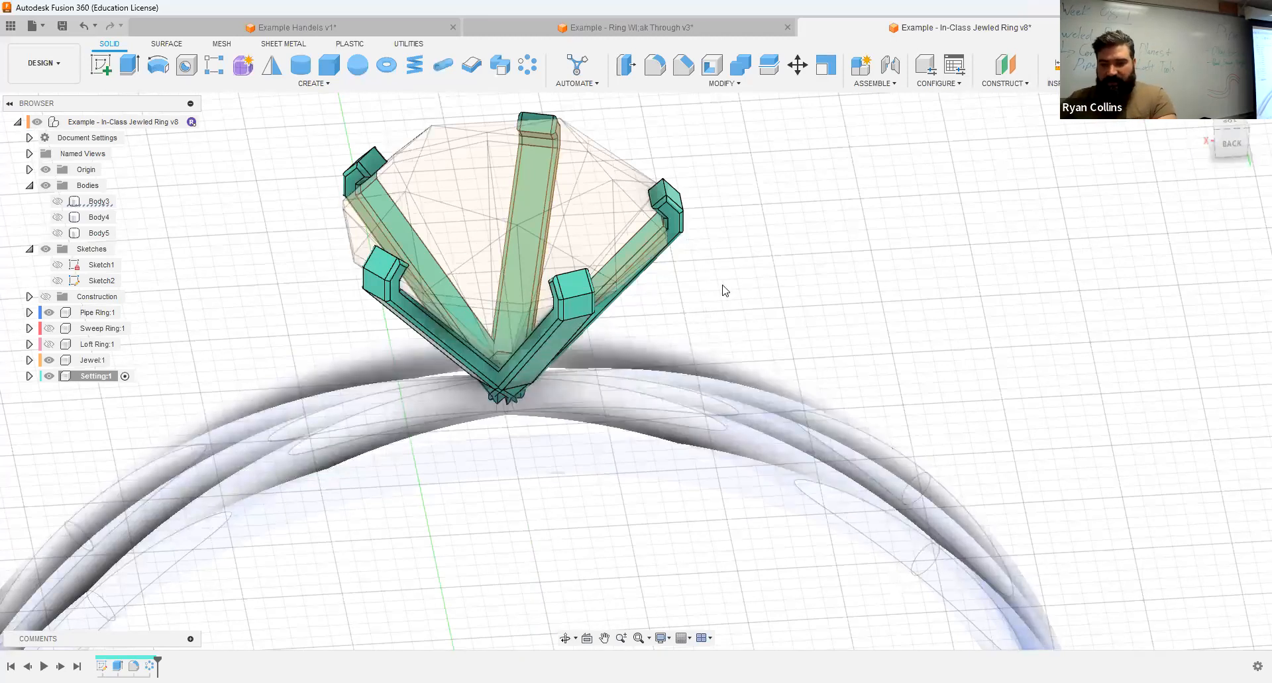
middle_click_drag(738, 285, 684, 342, "shift")
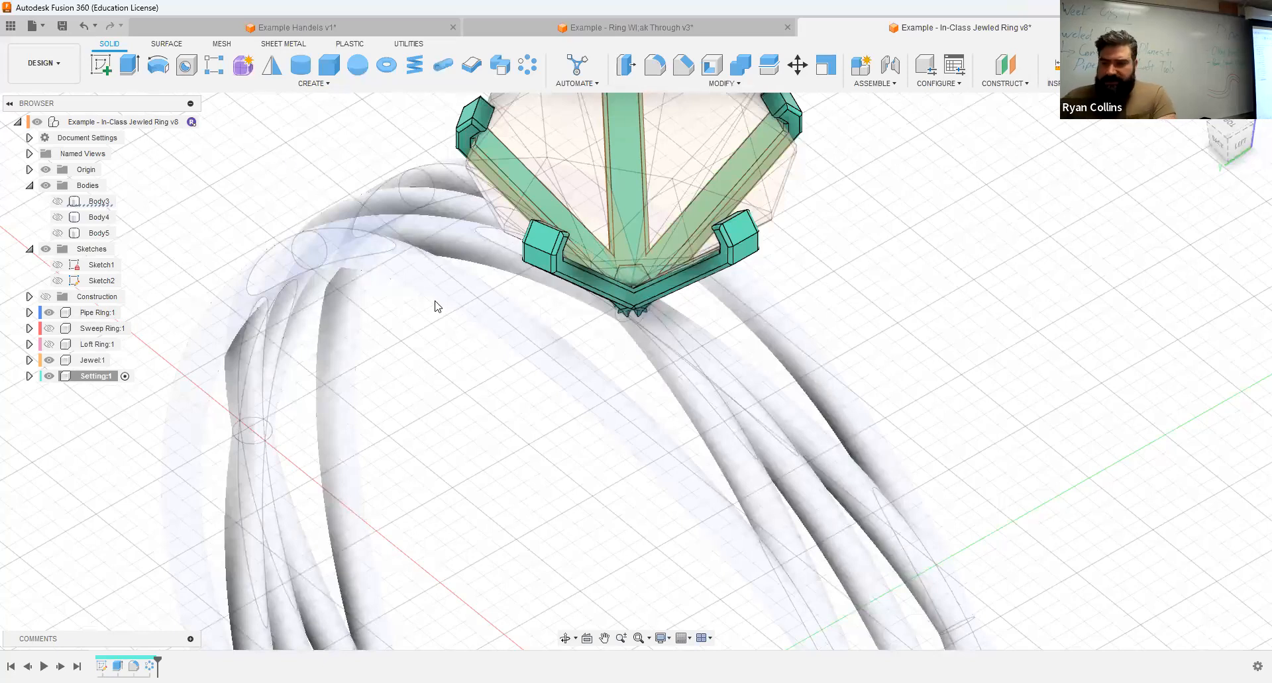
scroll(613, 348, "up", 3)
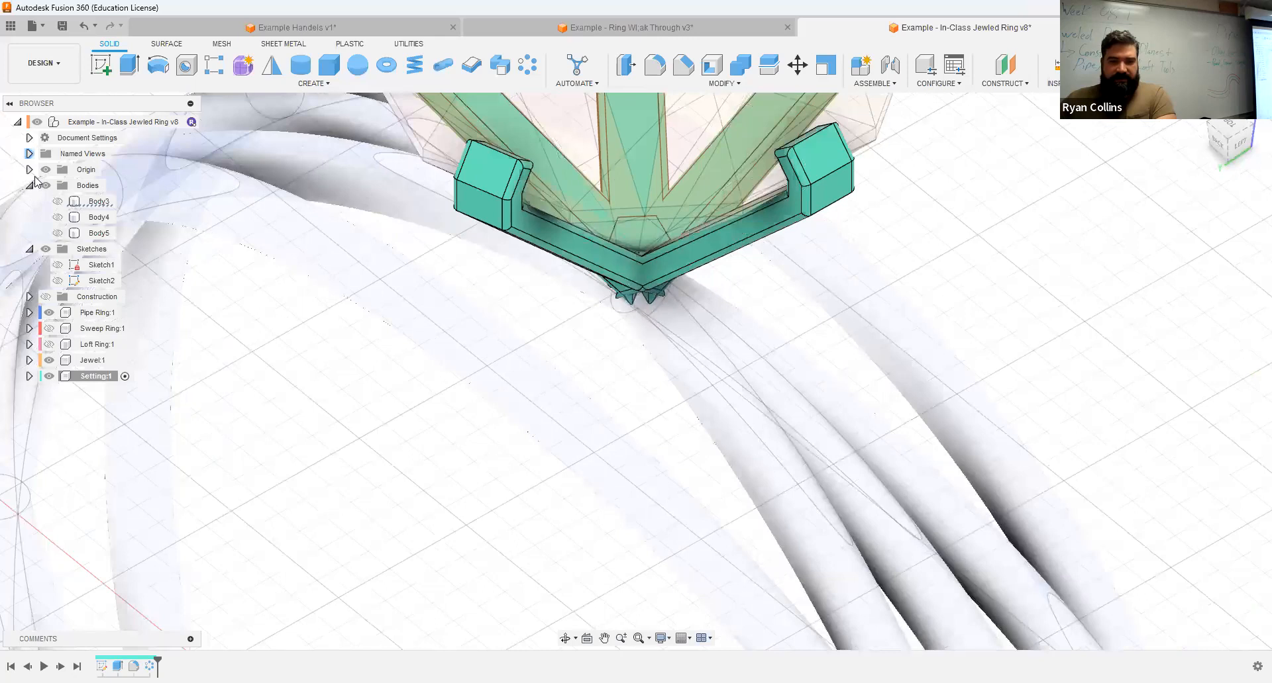
left_click(45, 300)
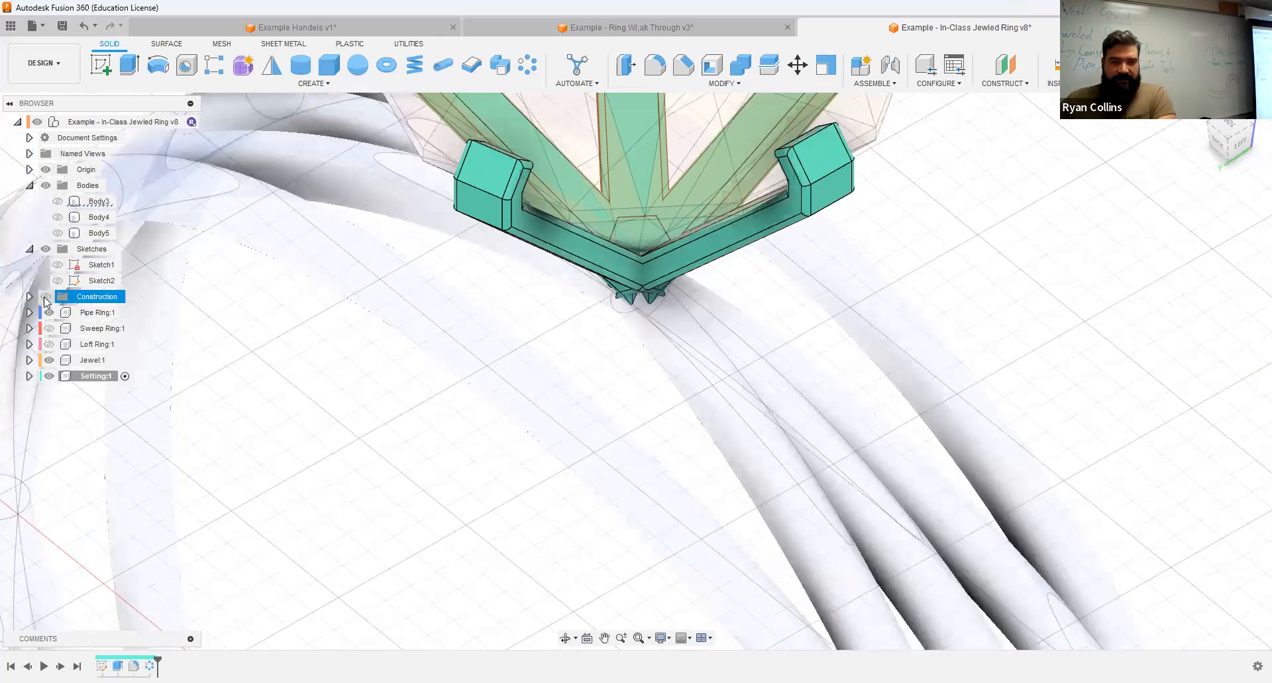
left_click(45, 297)
left_click(30, 296)
left_click(59, 314)
left_click(59, 315)
scroll(553, 376, "down", 5)
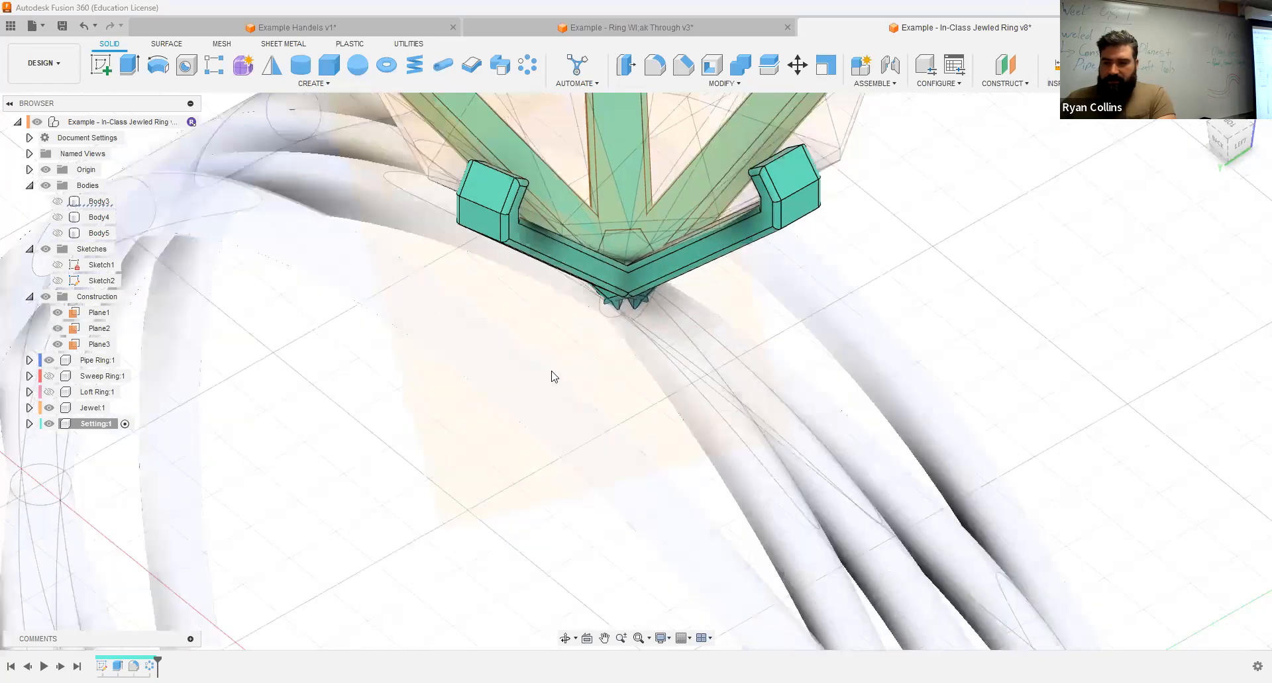
middle_click_drag(829, 336, 853, 275, "shift")
left_click(57, 314)
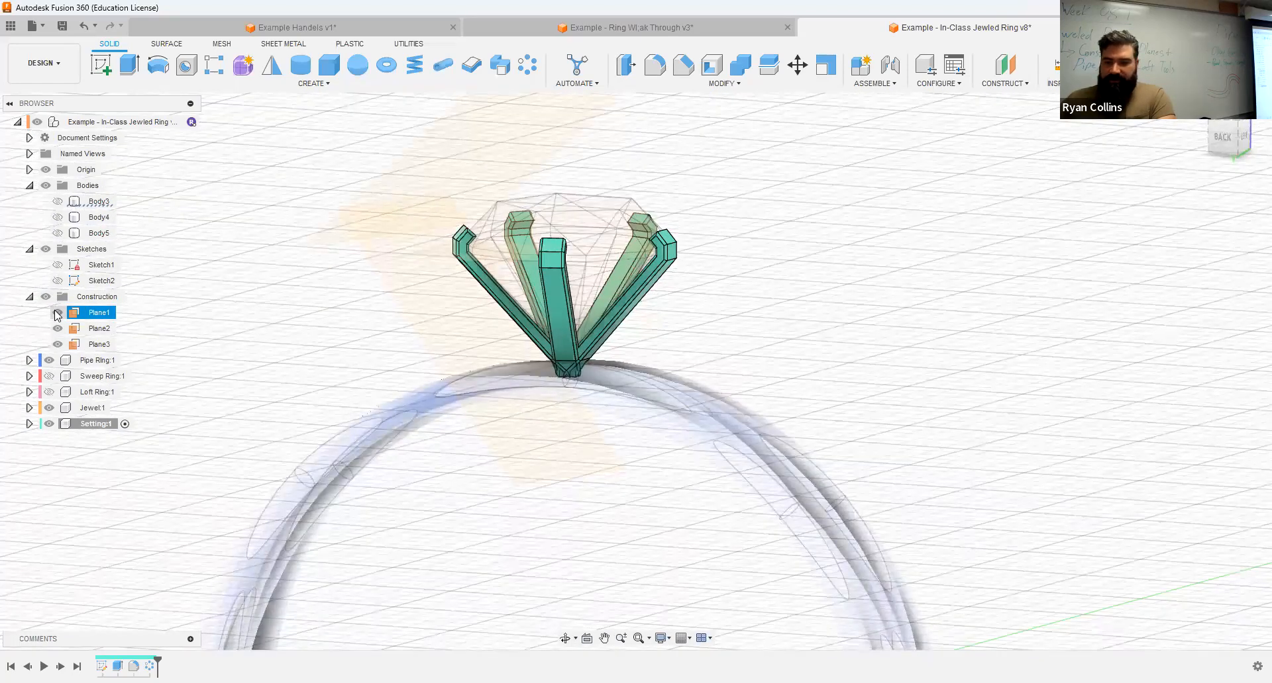
left_click(58, 312)
left_click(58, 328)
left_click(58, 344)
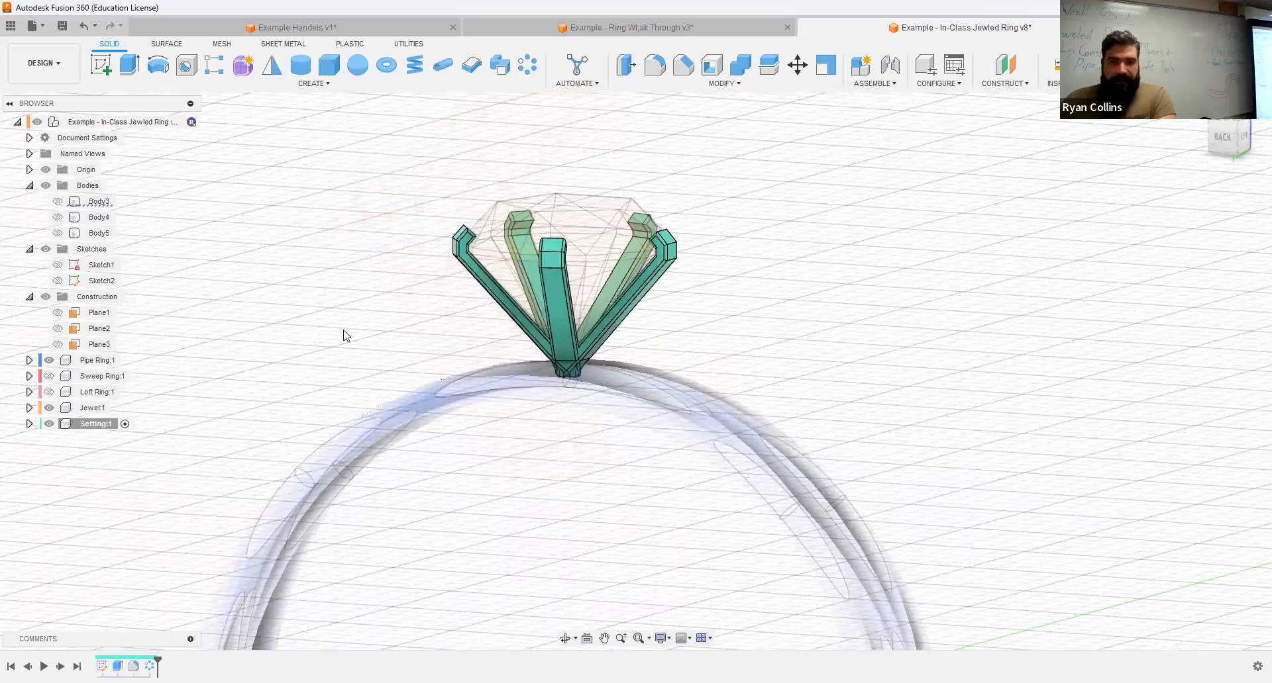
Step: Start an offset construction plane from the origin XY plane
middle_click_drag(306, 344, 939, 265, "shift")
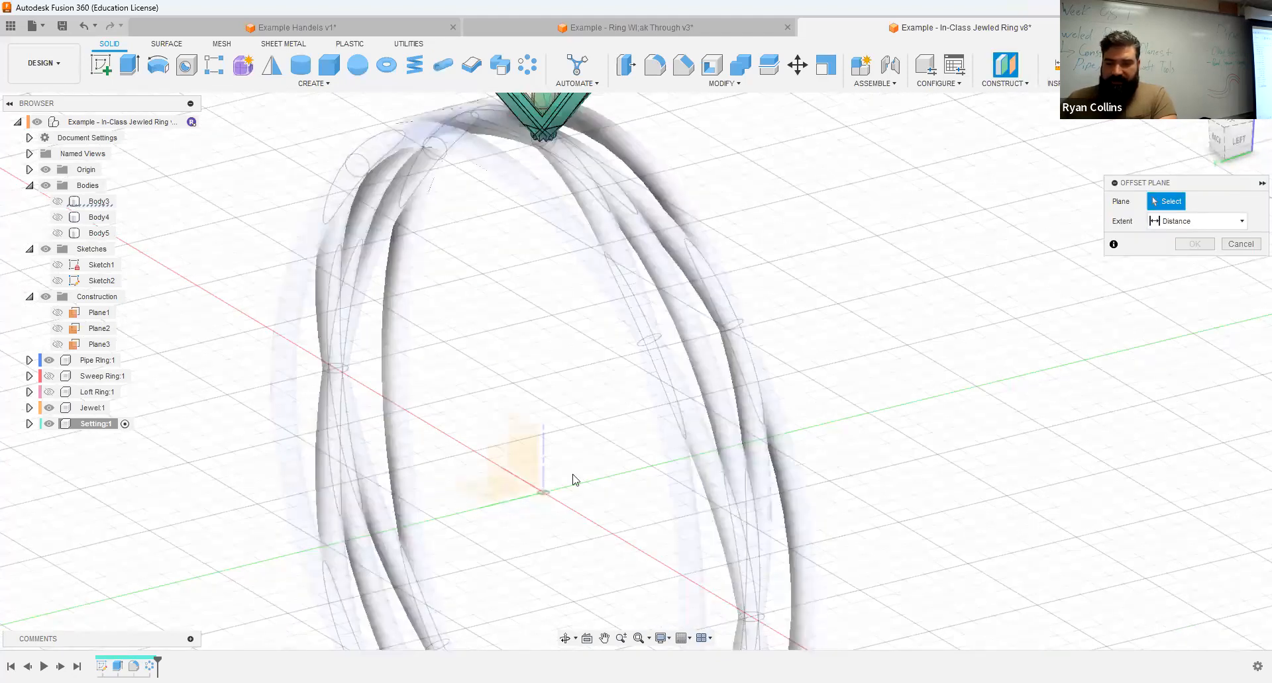
left_click(573, 479)
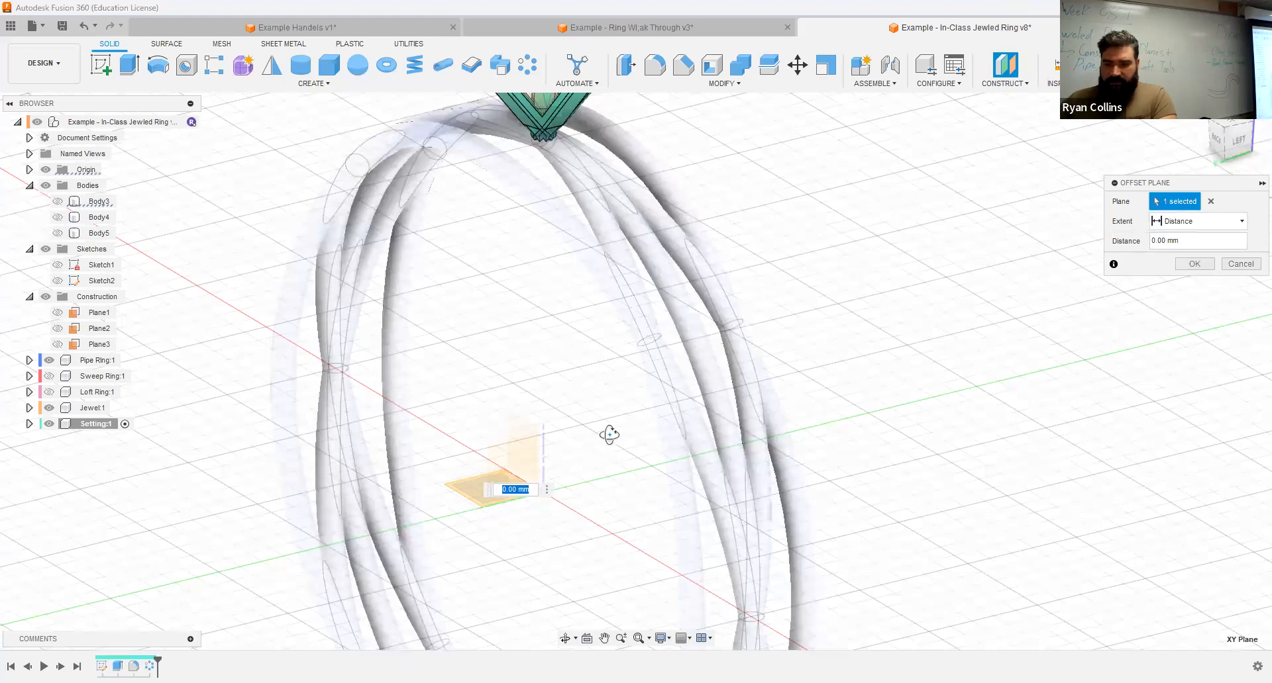
middle_click_drag(609, 435, 612, 441, "shift")
scroll(159, 513, "down", 3)
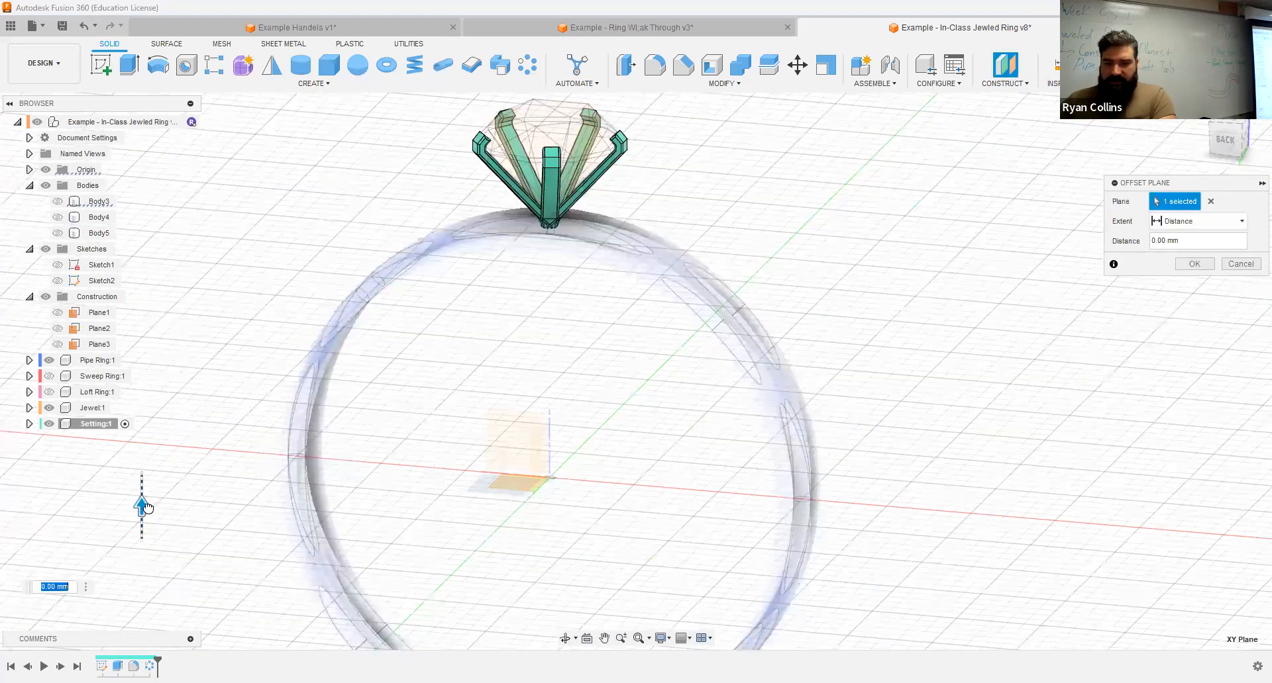
Step: Try offset distances of 15, 18 and 16 mm to bring the construction plane level with the base of the prongs
left_click(1222, 140)
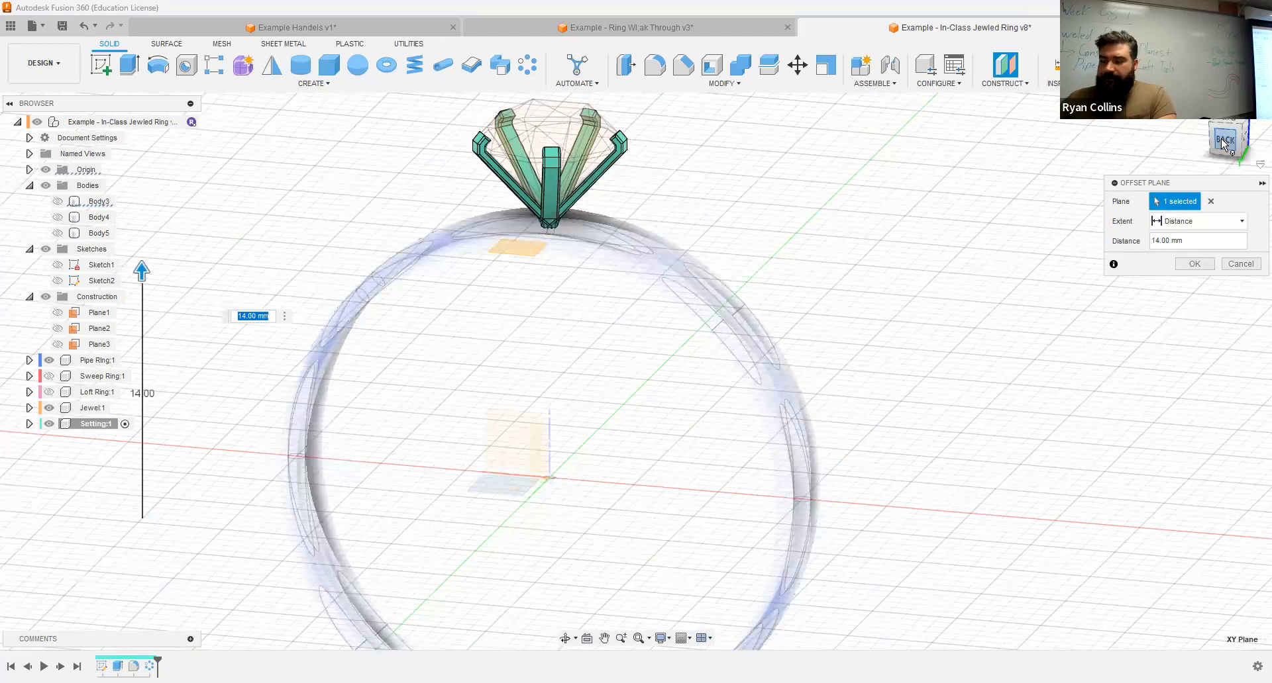
left_click_drag(165, 262, 170, 235)
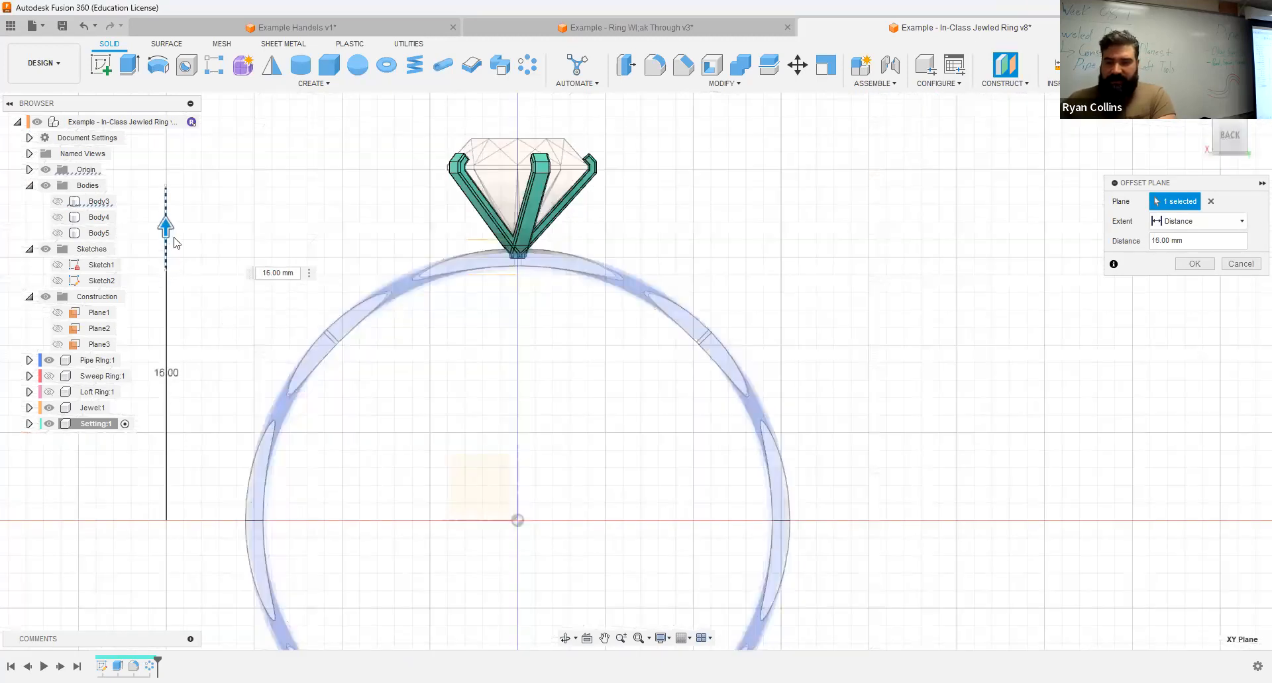
scroll(658, 325, "up", 6)
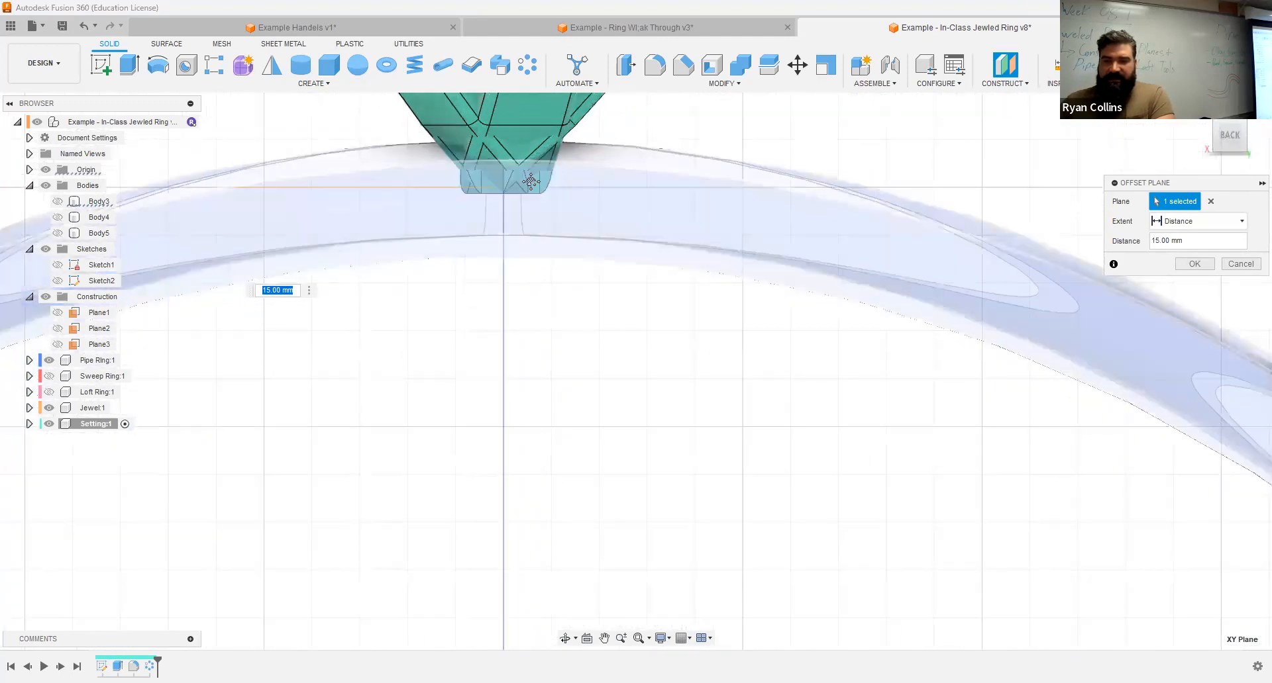
middle_click_drag(474, 228, 440, 284)
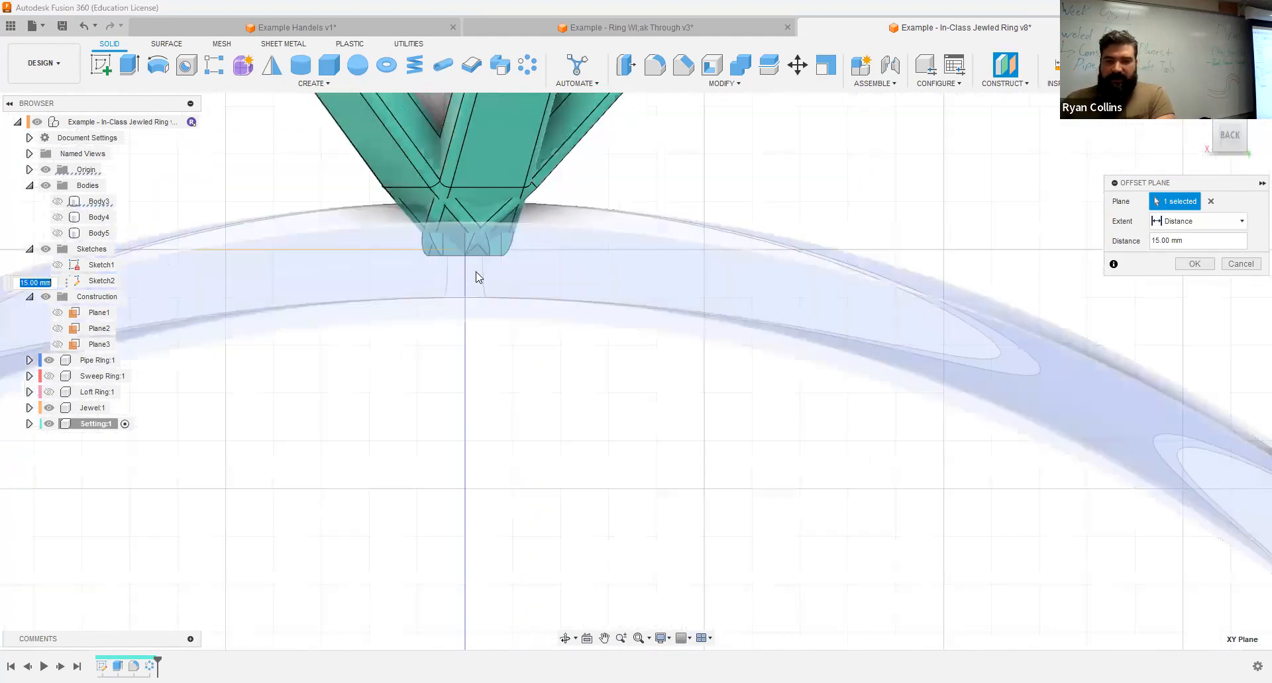
type("18")
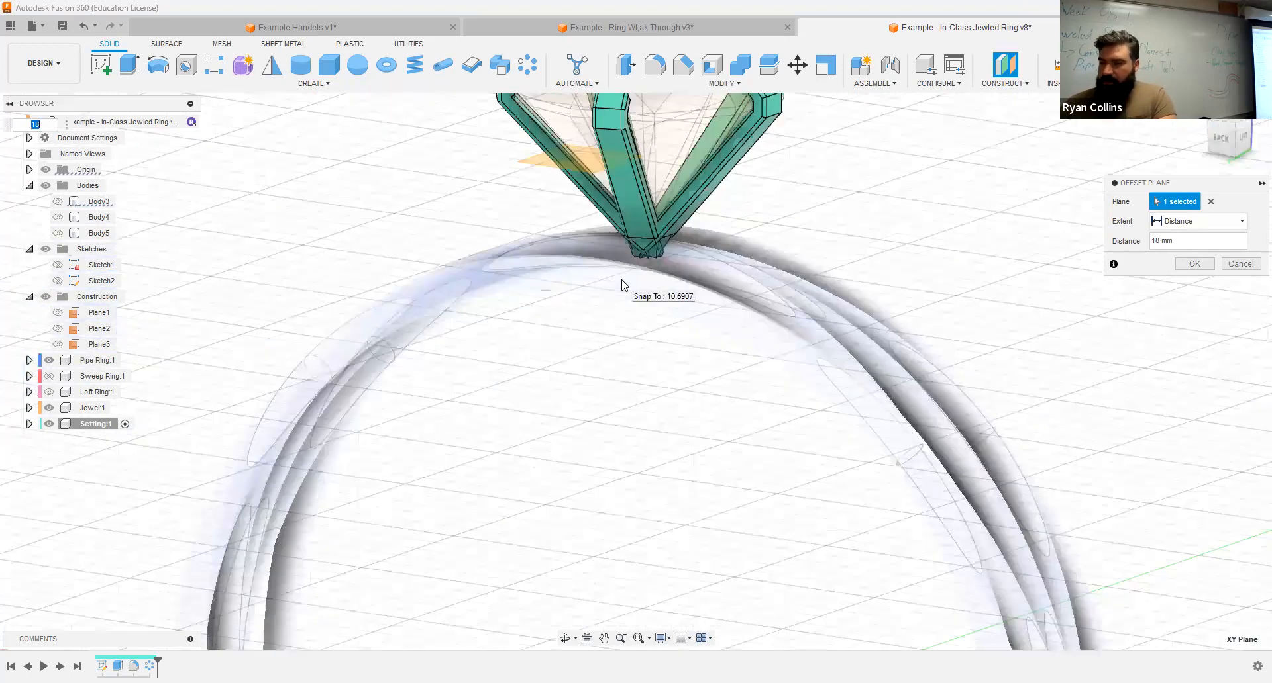
left_click(1185, 244)
type("16")
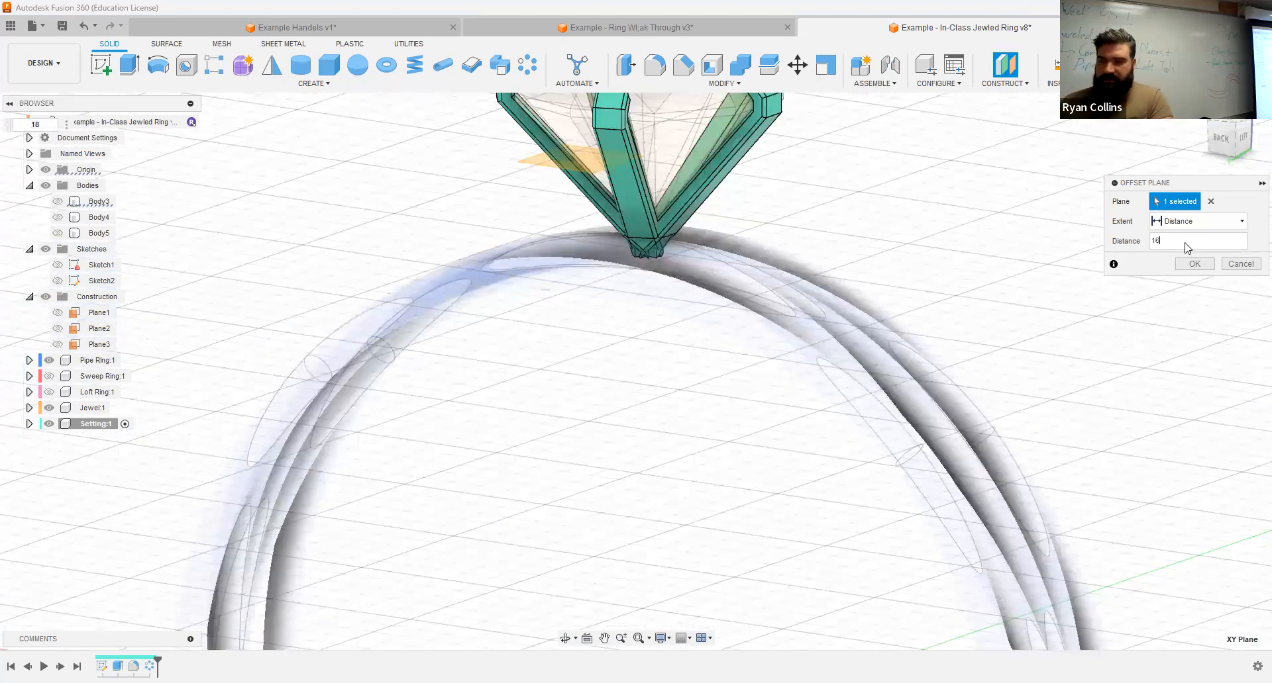
middle_click_drag(783, 306, 748, 347, "shift")
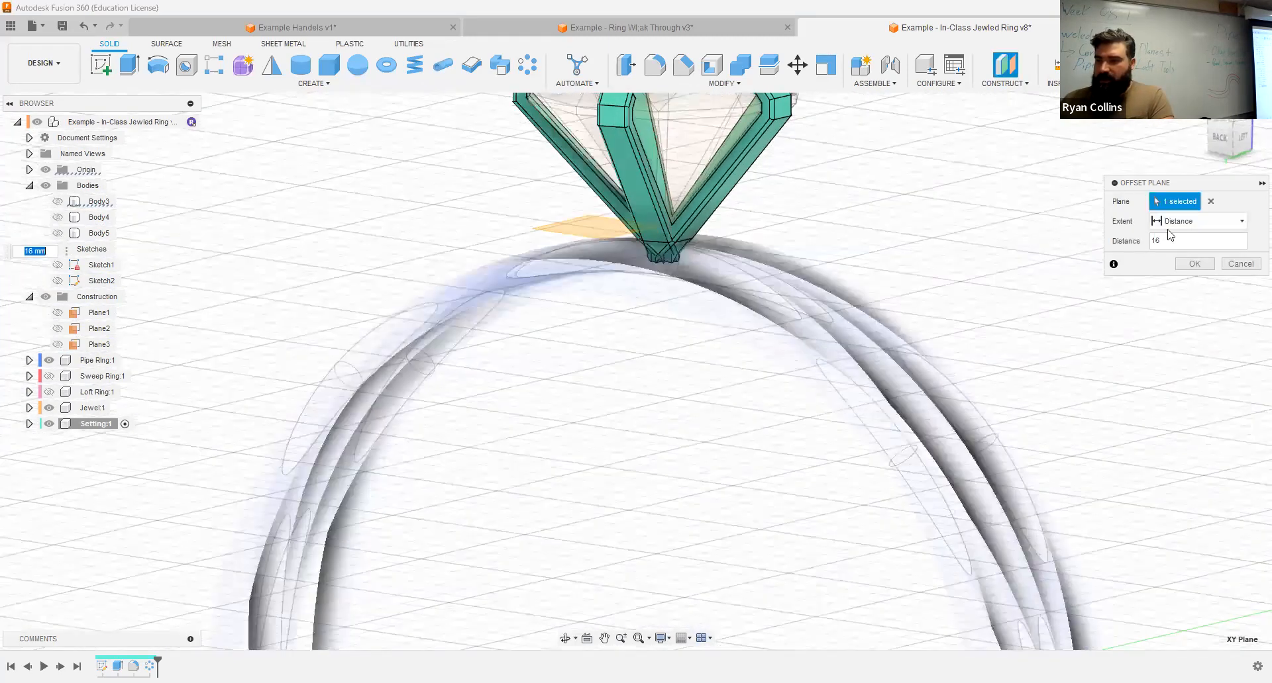
Step: Change the offset plane's extent to To Object, pick a vertex where the prongs meet just above the ring, and create the plane
left_click(1198, 221)
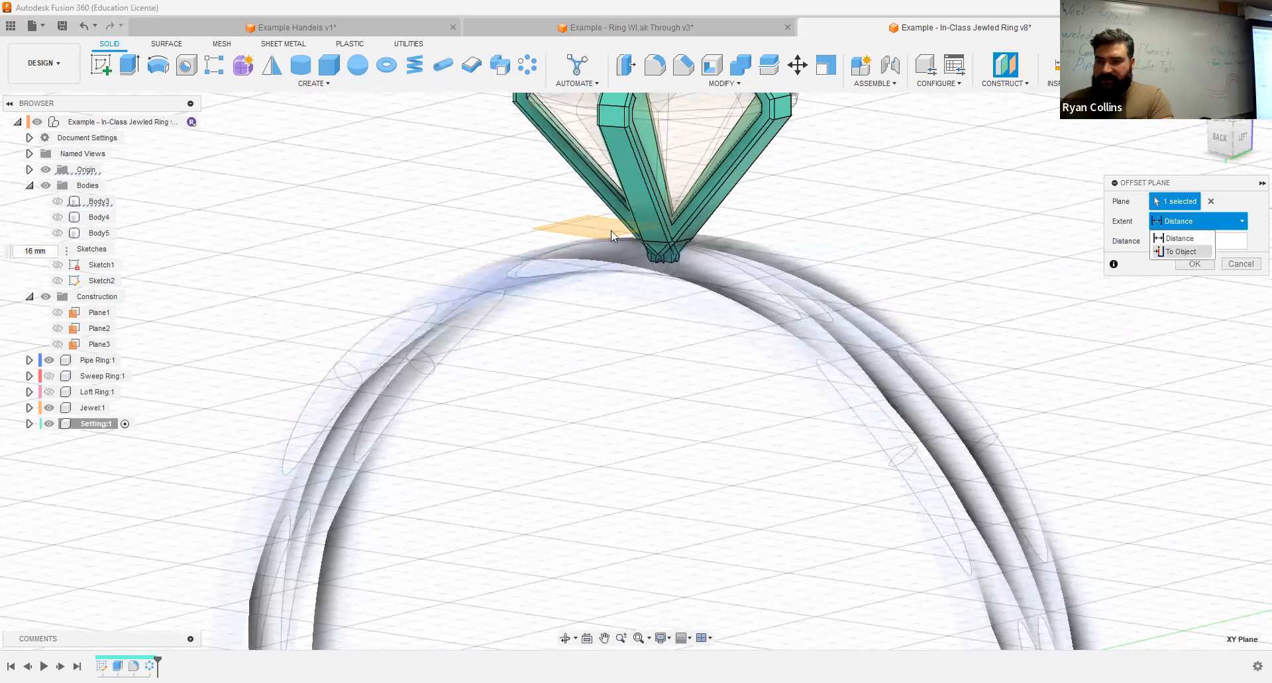
middle_click_drag(635, 304, 695, 274, "shift")
scroll(679, 260, "up", 5)
left_click(681, 200)
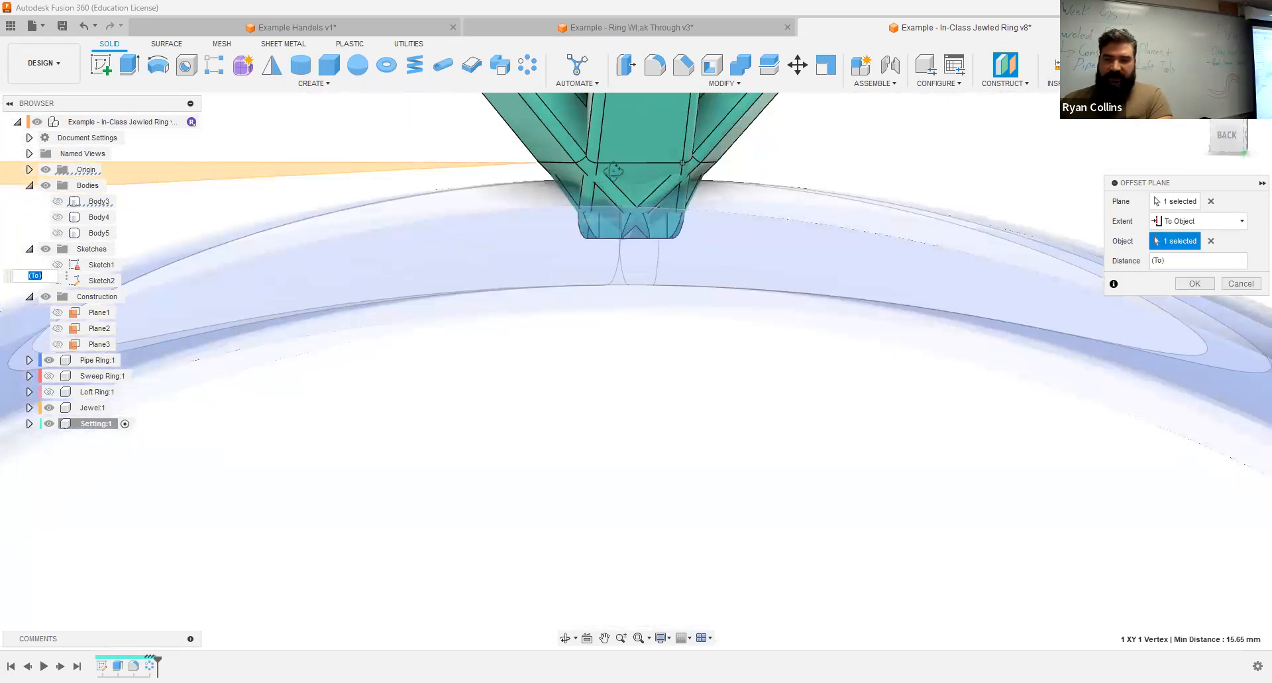
middle_click_drag(613, 171, 625, 173, "shift")
scroll(671, 212, "down", 3)
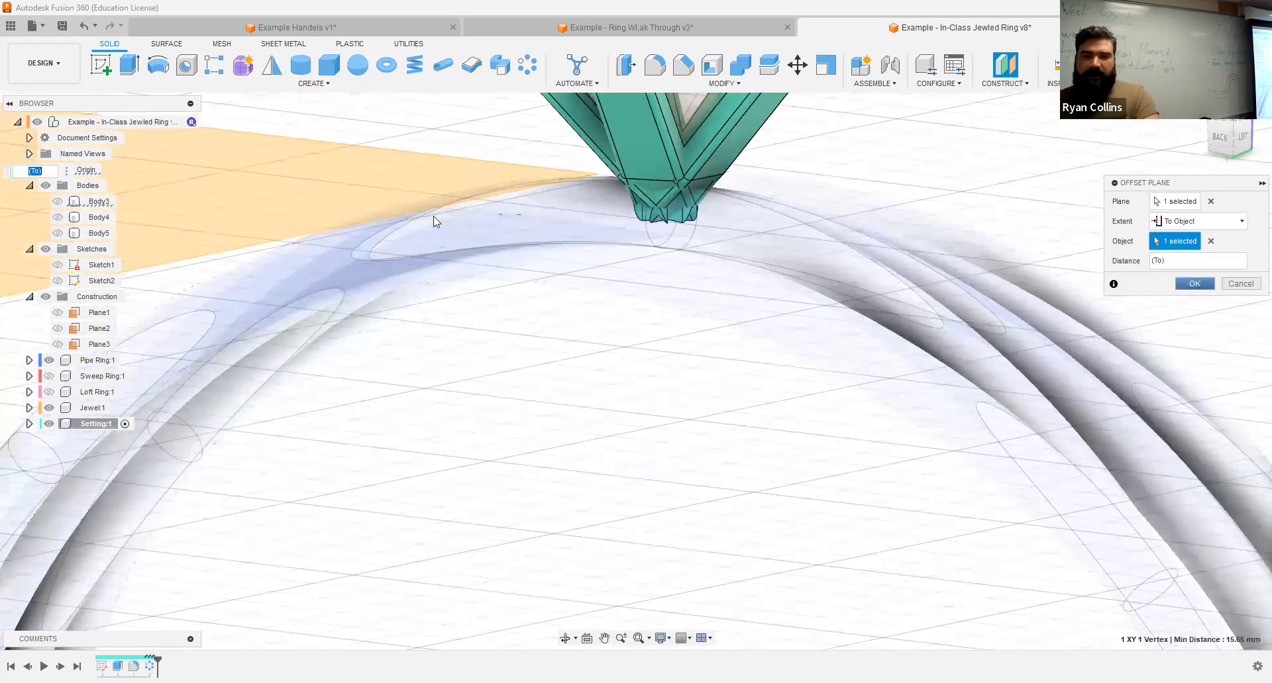
key("Return")
Step: Start a cylinder on the new offset plane, centred where the prongs meet, with a 3 mm diameter
scroll(434, 199, "down", 2)
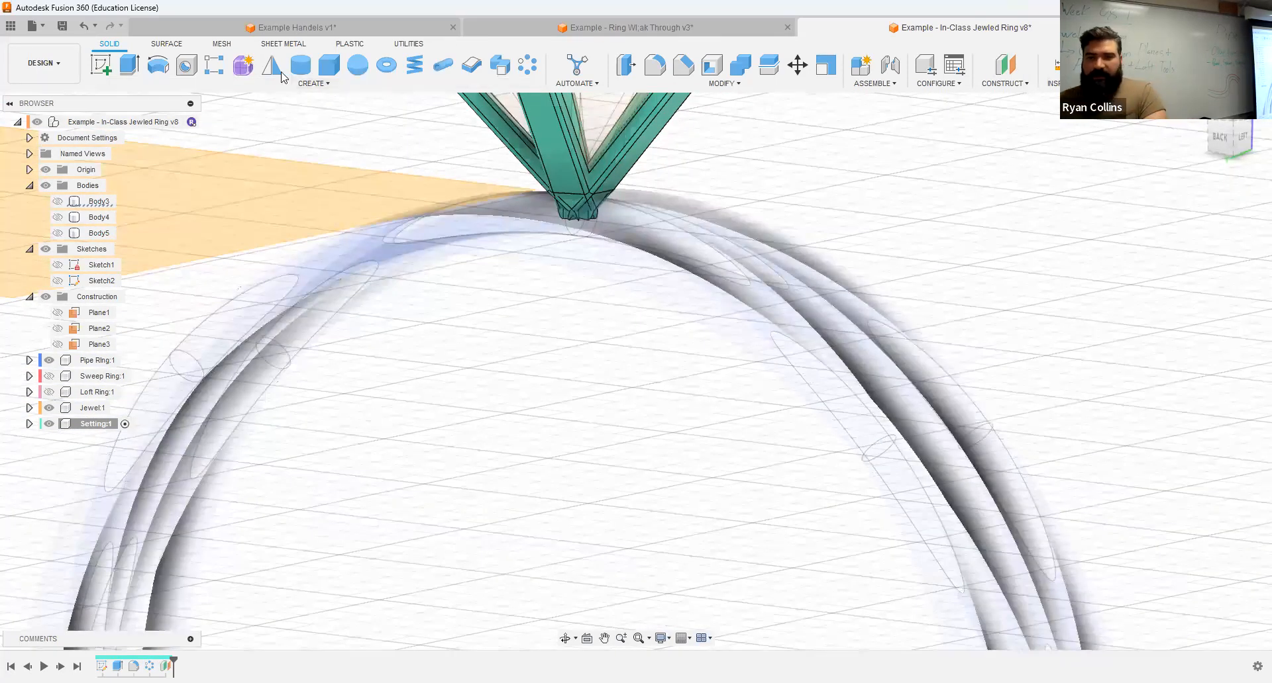
left_click(302, 68)
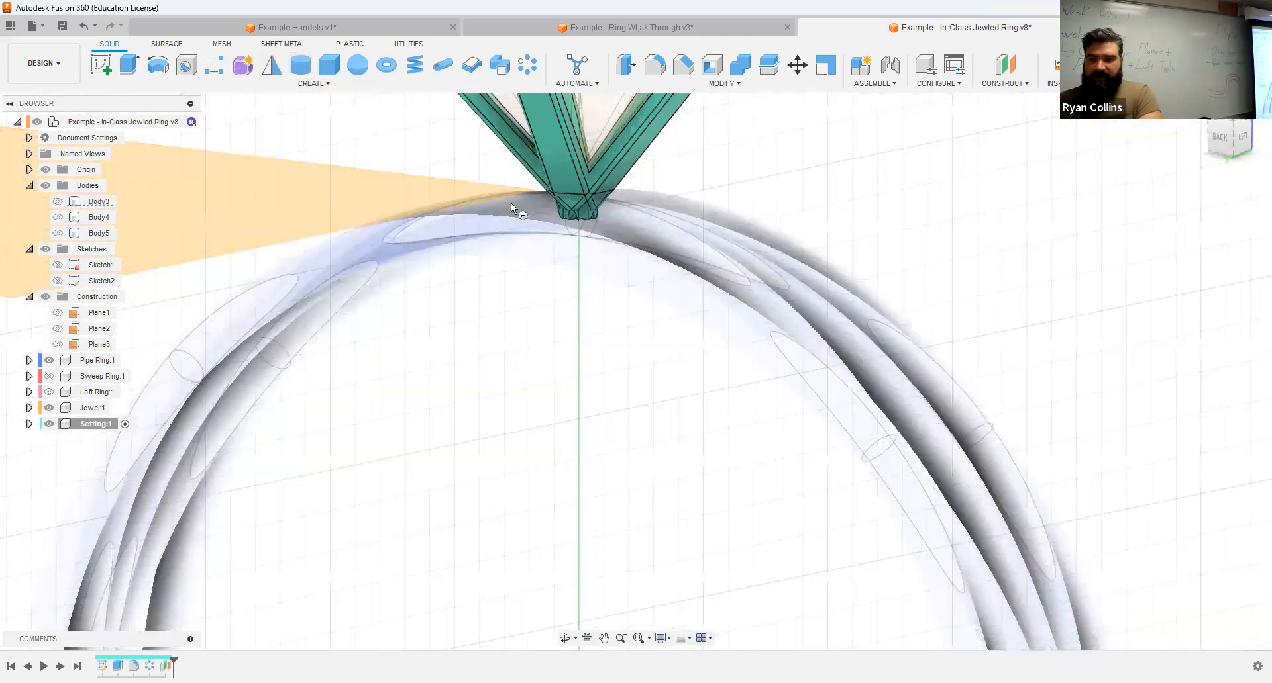
left_click(430, 184)
middle_click_drag(555, 200, 589, 216, "shift")
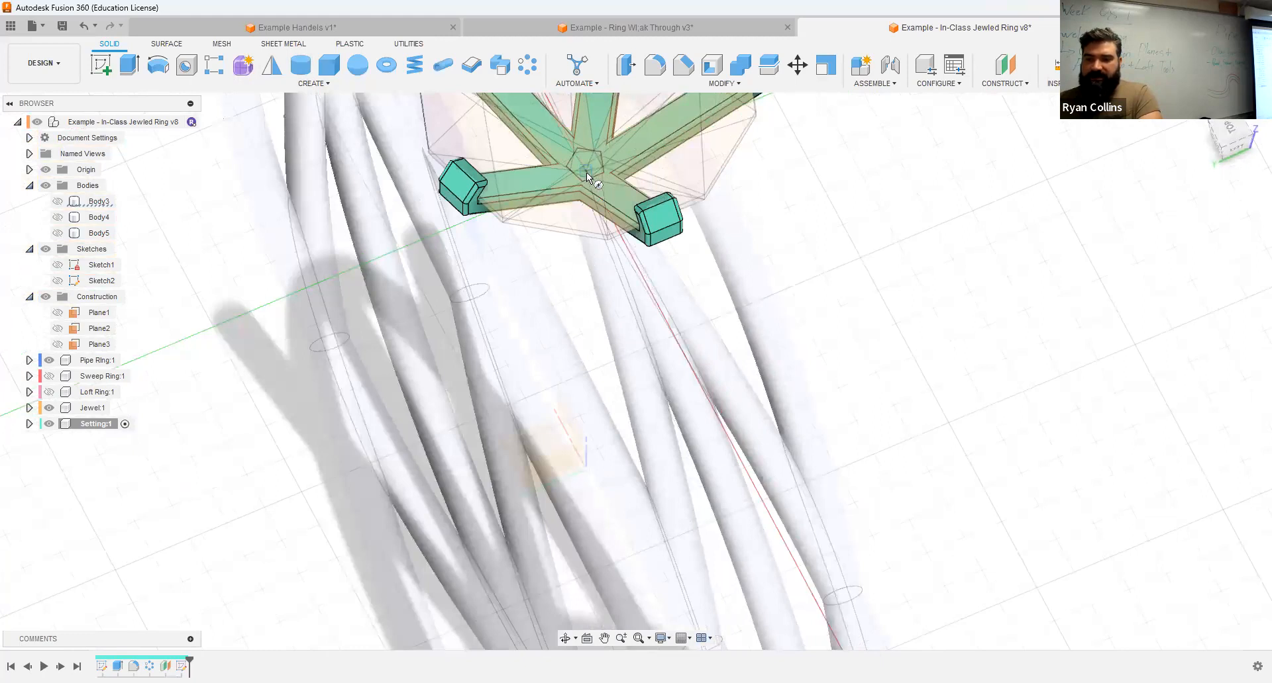
middle_click_drag(593, 197, 587, 209, "shift")
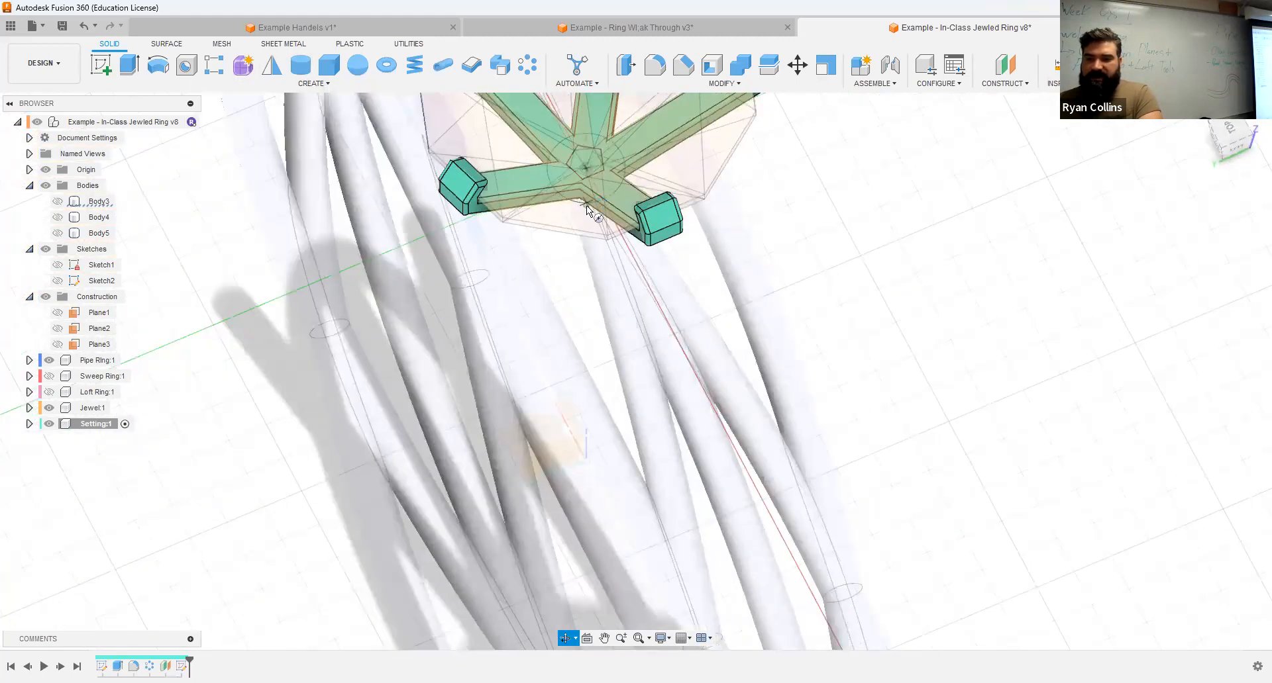
type("3")
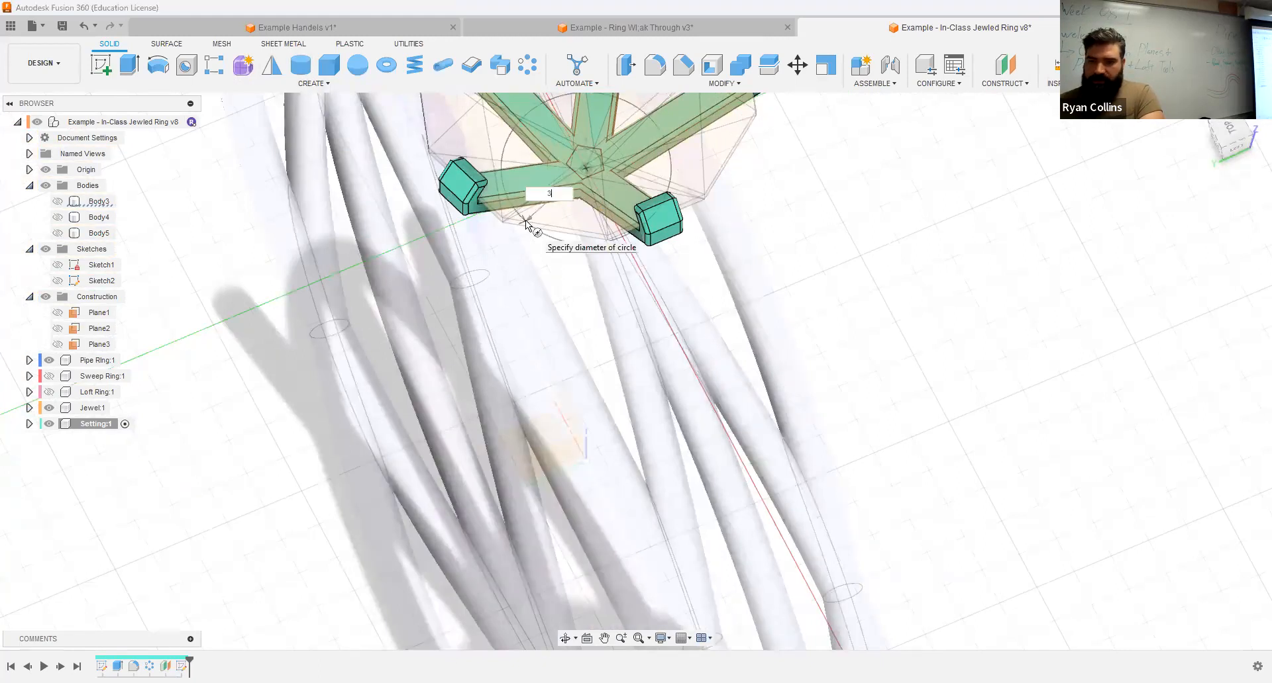
middle_click_drag(543, 218, 551, 196, "shift")
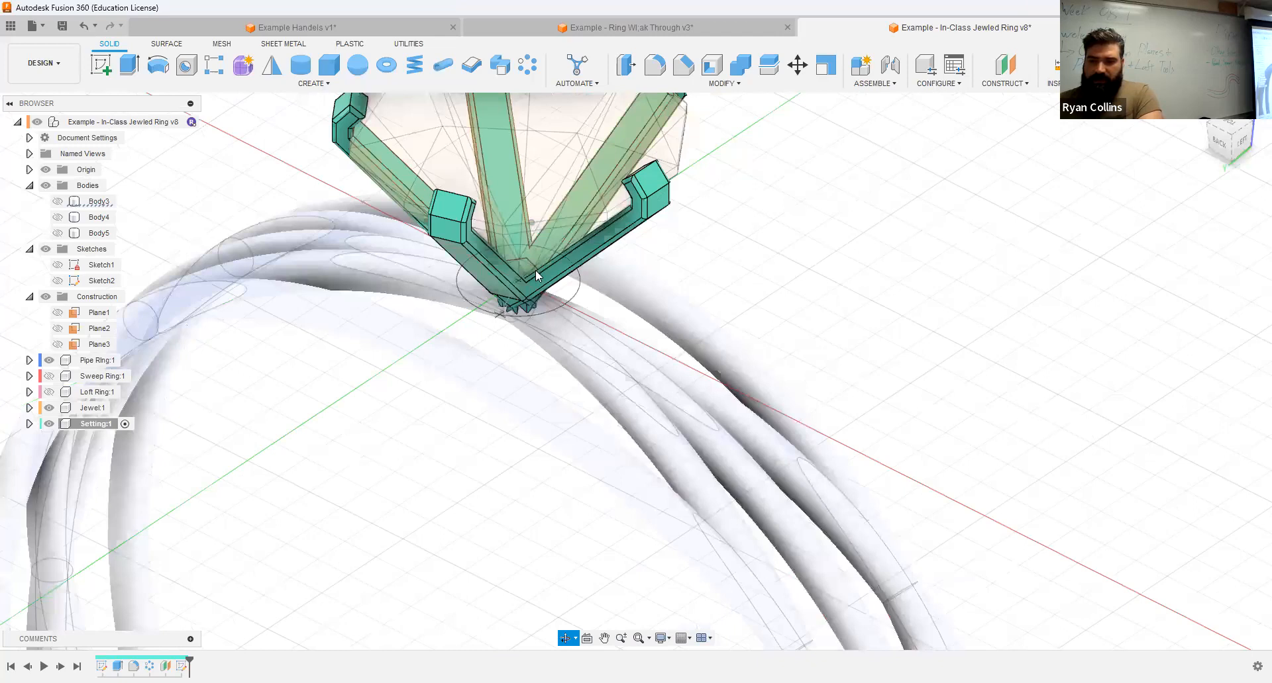
key("Return")
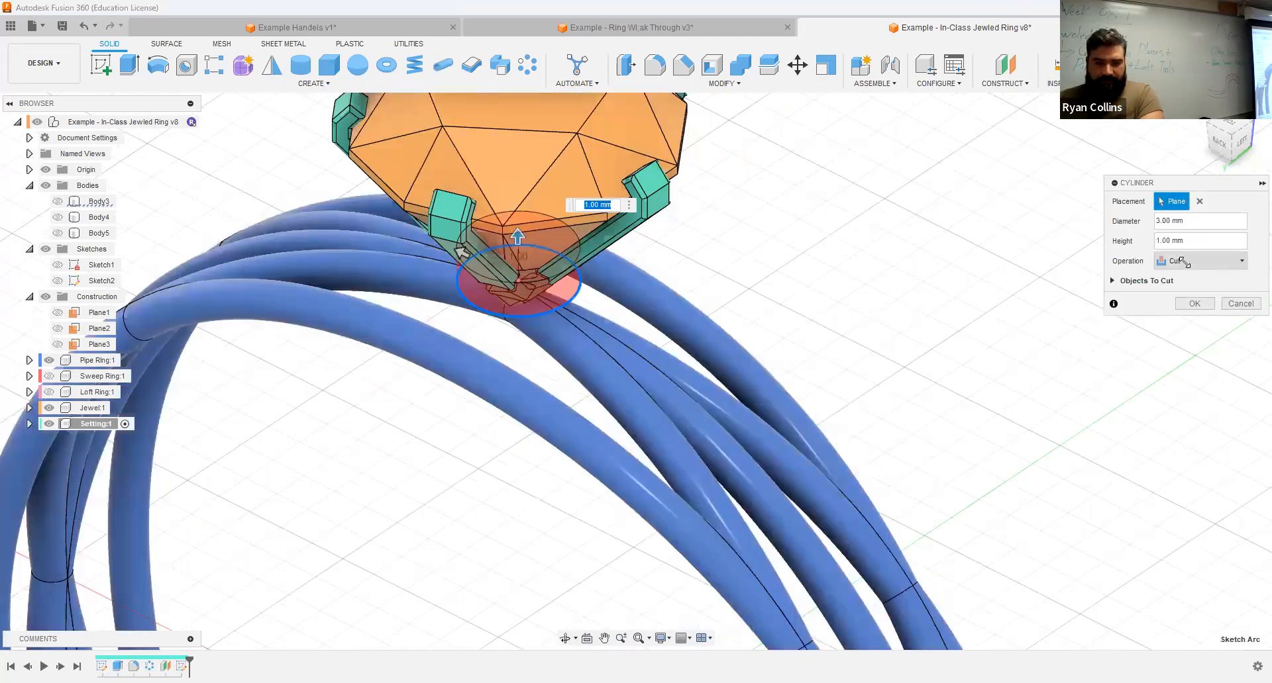
Step: Set the cylinder's operation to New Body and create it with a height of 1 mm
left_click(1182, 261)
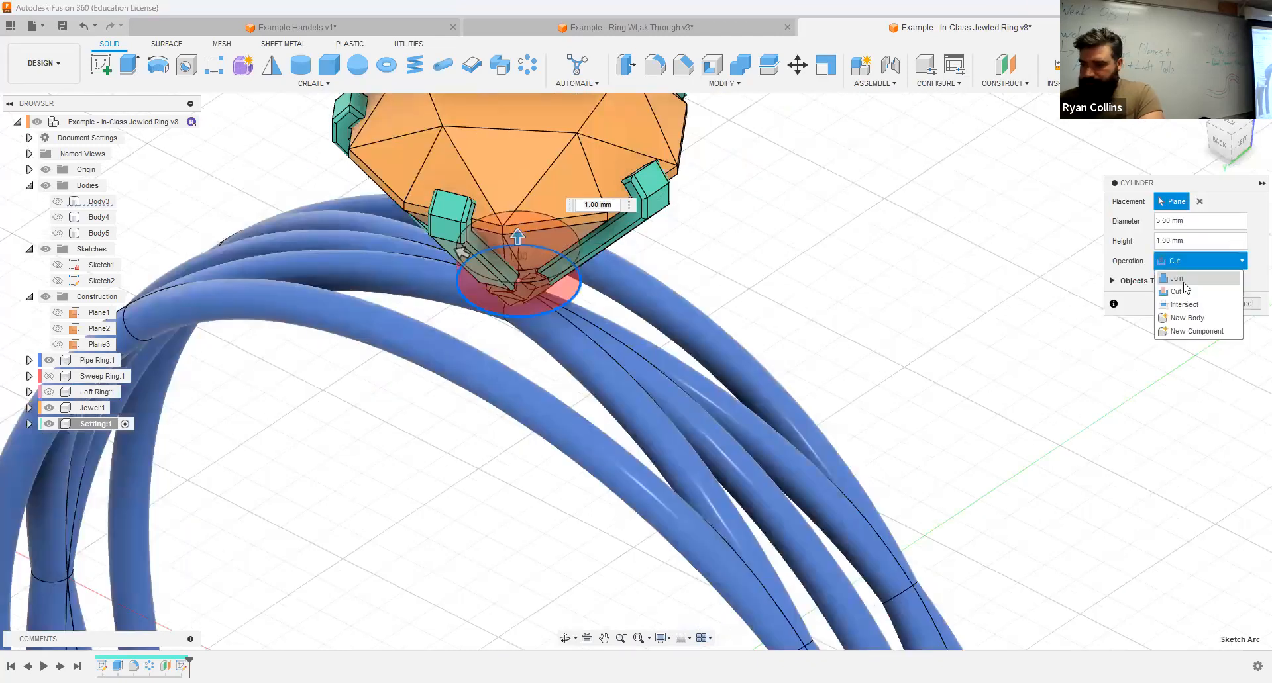
left_click(1187, 318)
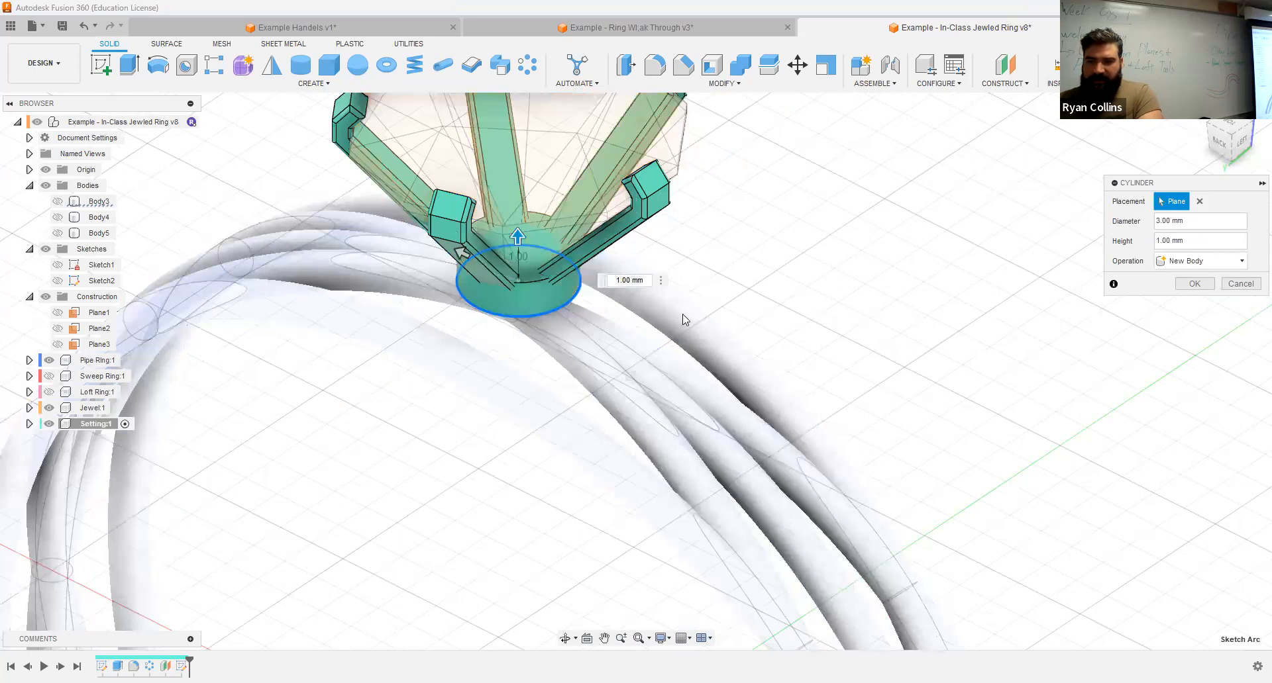
middle_click_drag(685, 320, 516, 279, "shift")
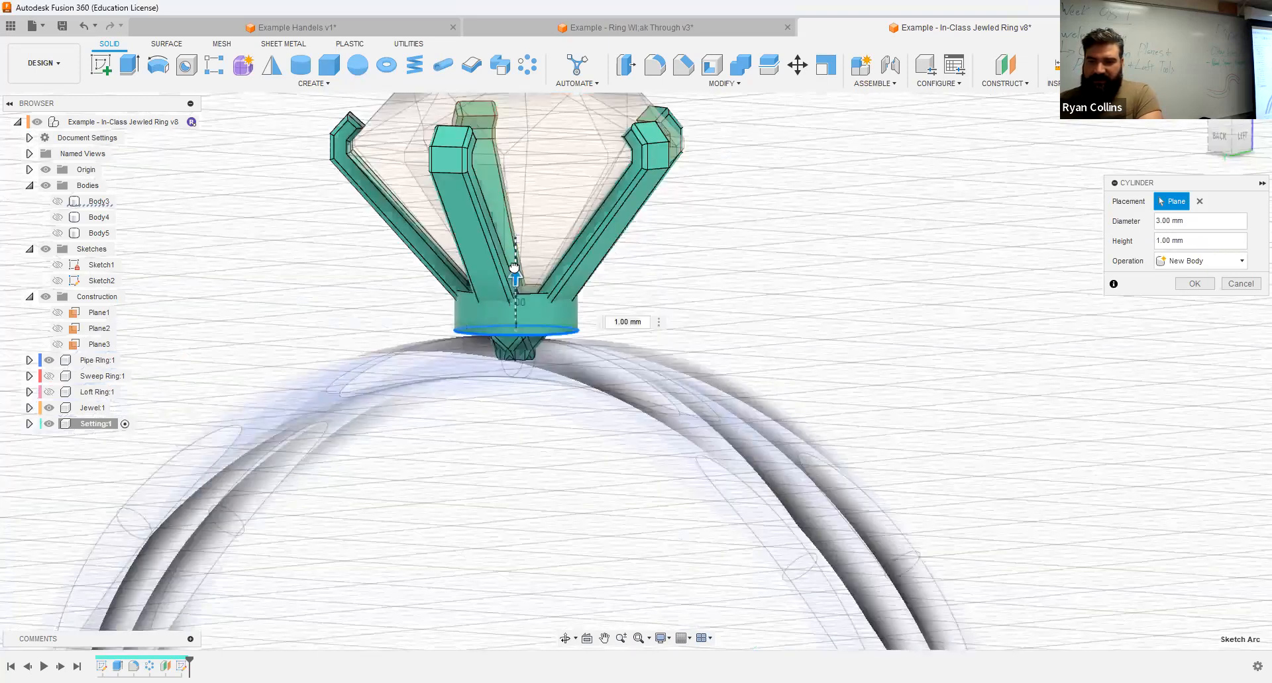
left_click_drag(539, 292, 540, 294)
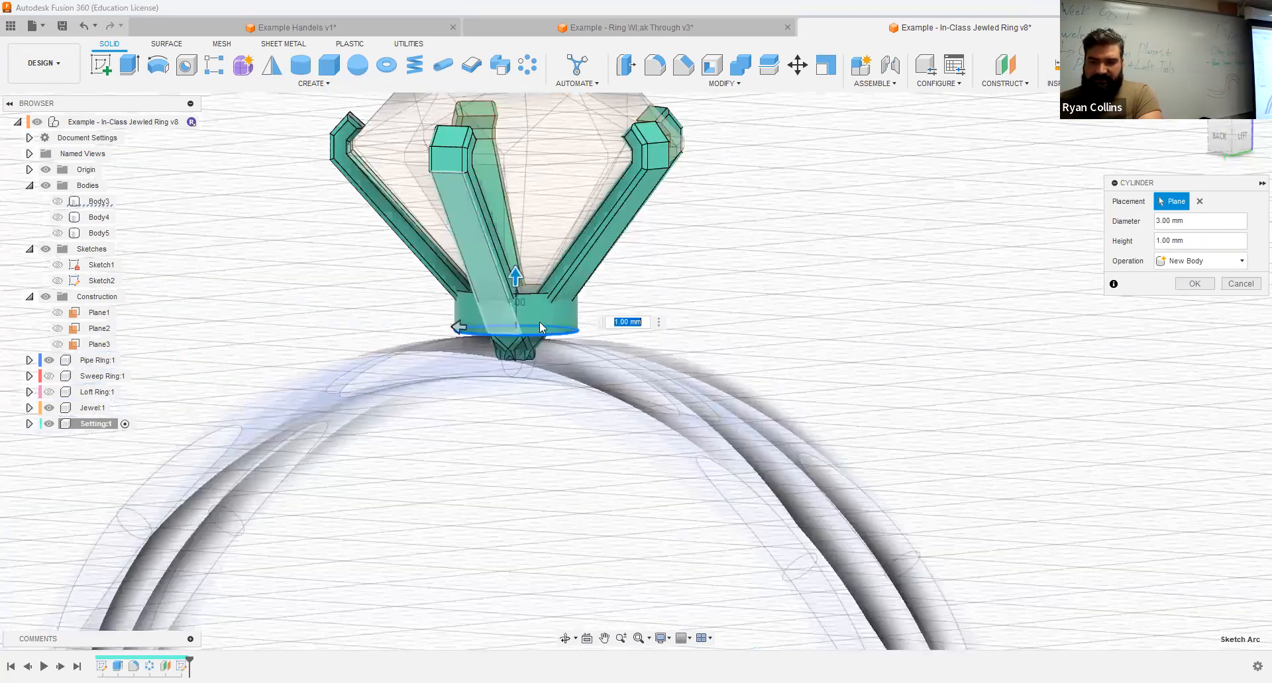
middle_click_drag(554, 385, 581, 378, "shift")
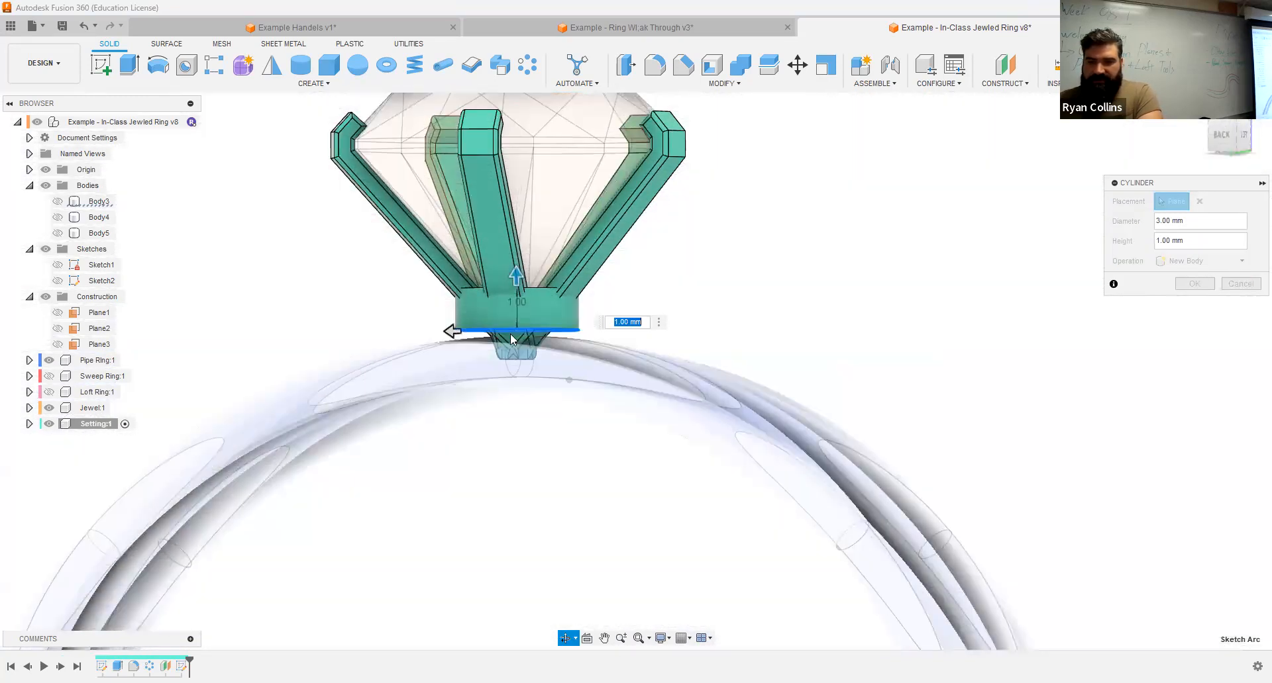
middle_click_drag(505, 353, 510, 352, "shift")
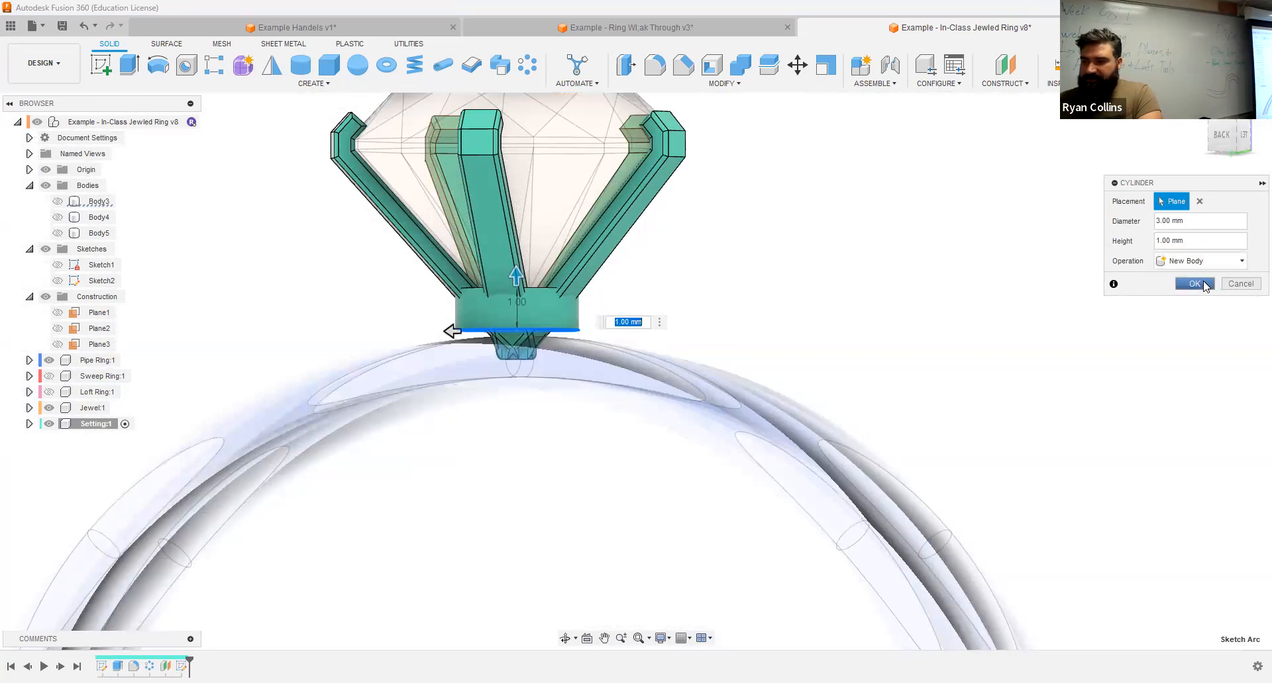
left_click(1201, 283)
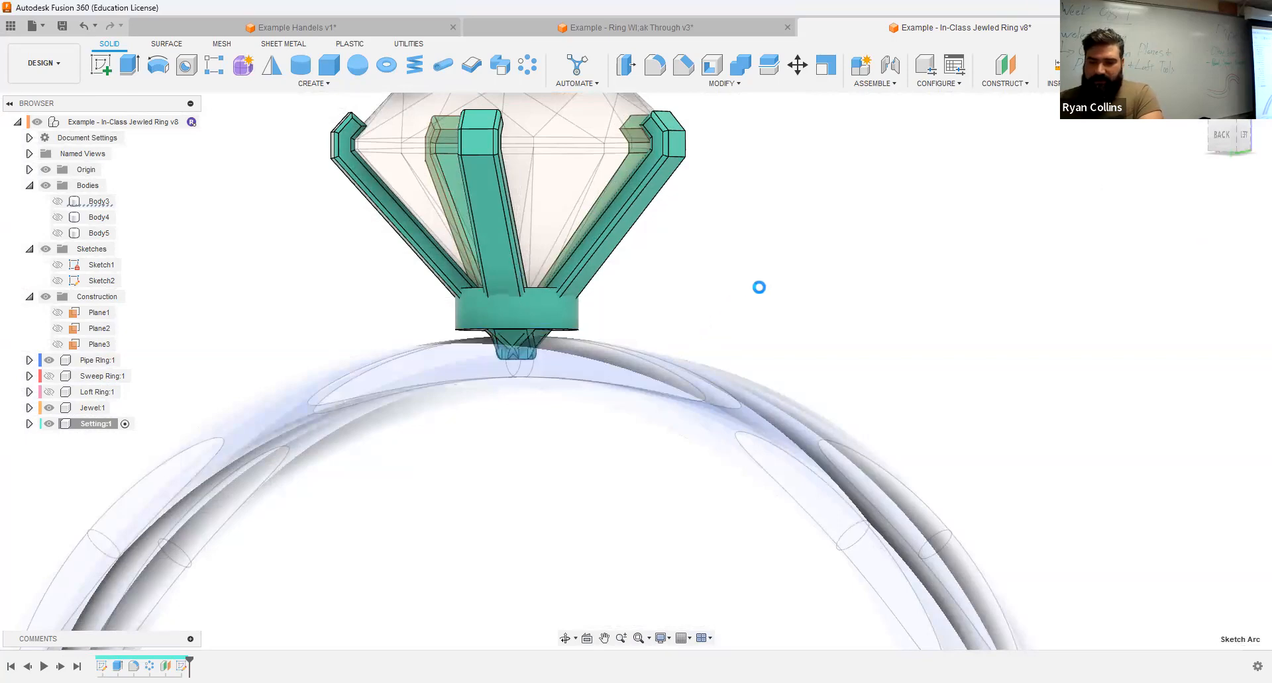
Step: Activate the top-level component and examine how the cylindrical base sits relative to the pipe ring
middle_click_drag(841, 285, 908, 267, "shift")
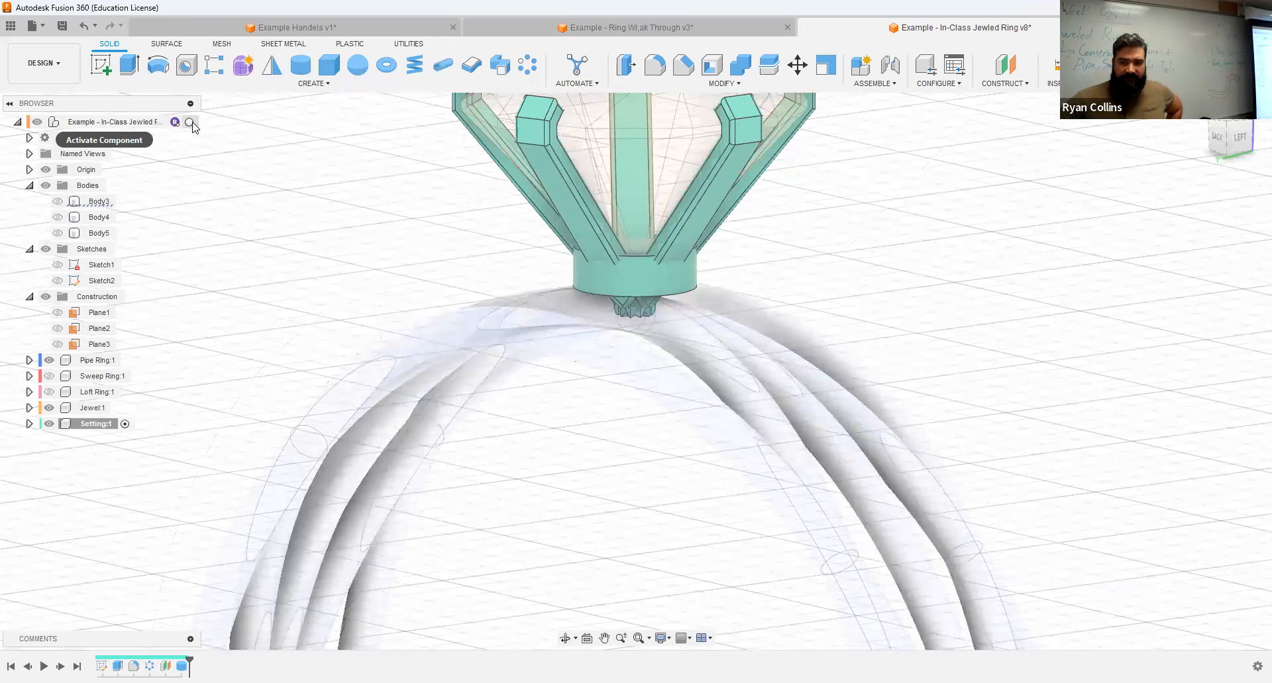
middle_click_drag(828, 290, 843, 276, "shift")
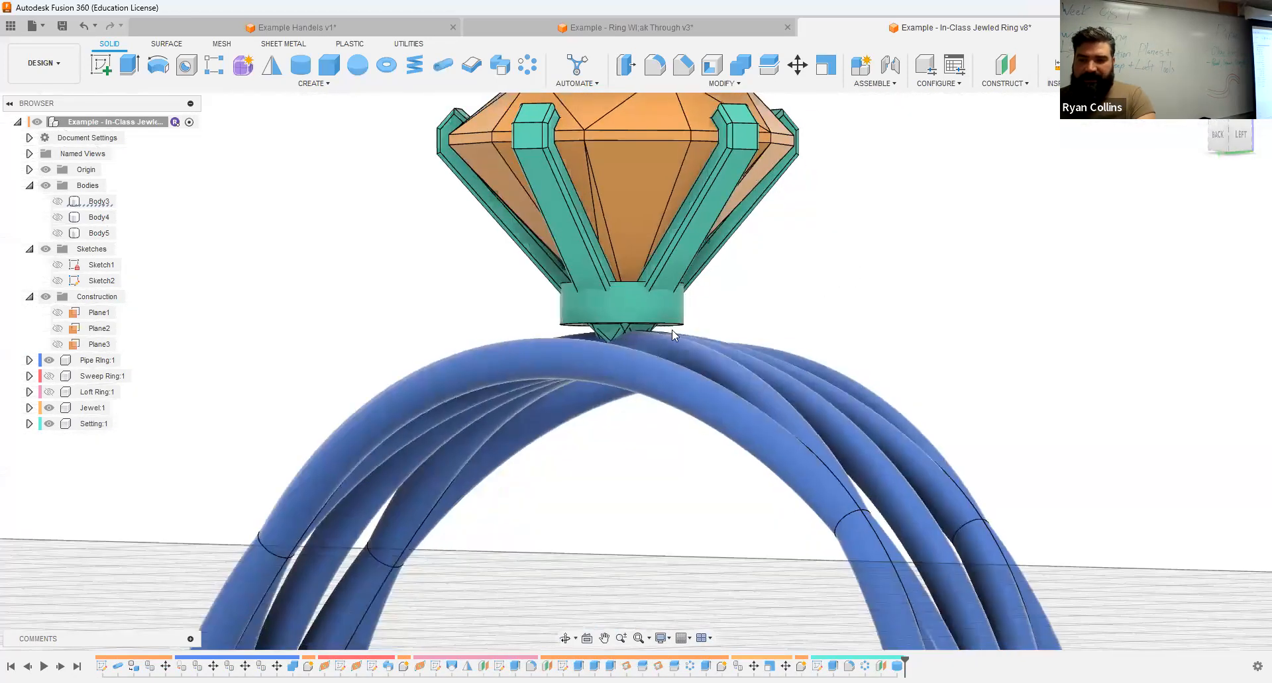
scroll(621, 311, "up", 4)
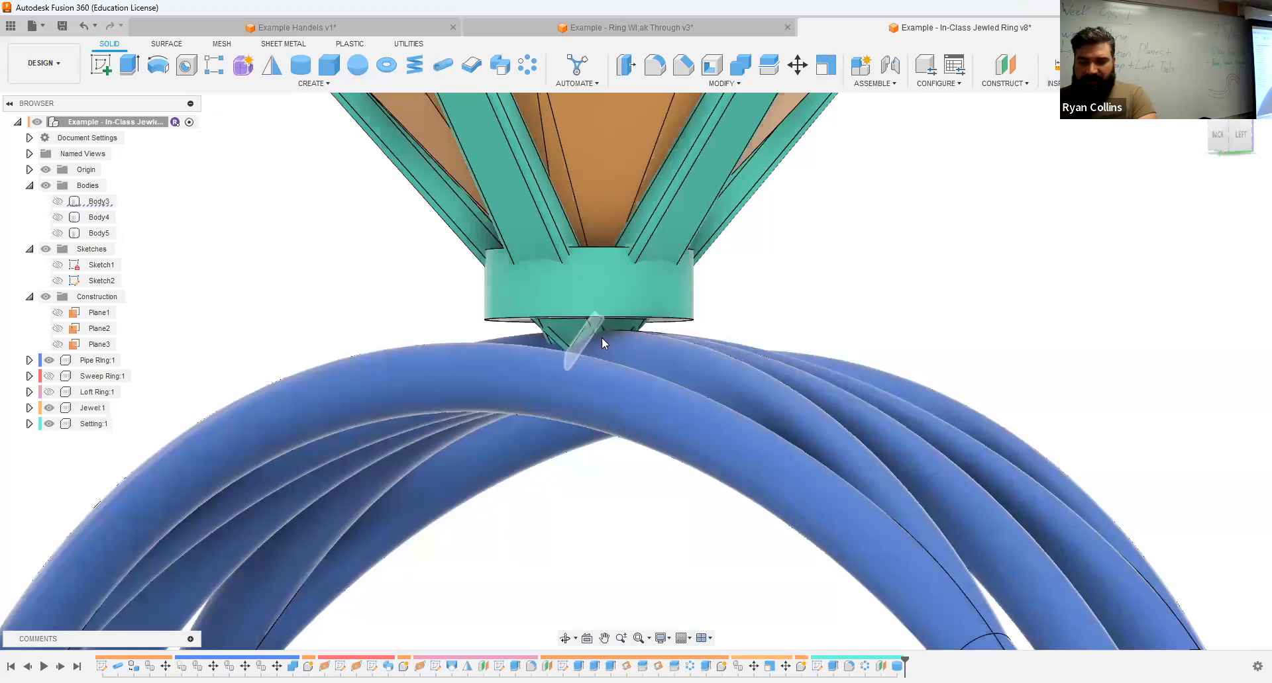
middle_click_drag(979, 307, 663, 226, "shift")
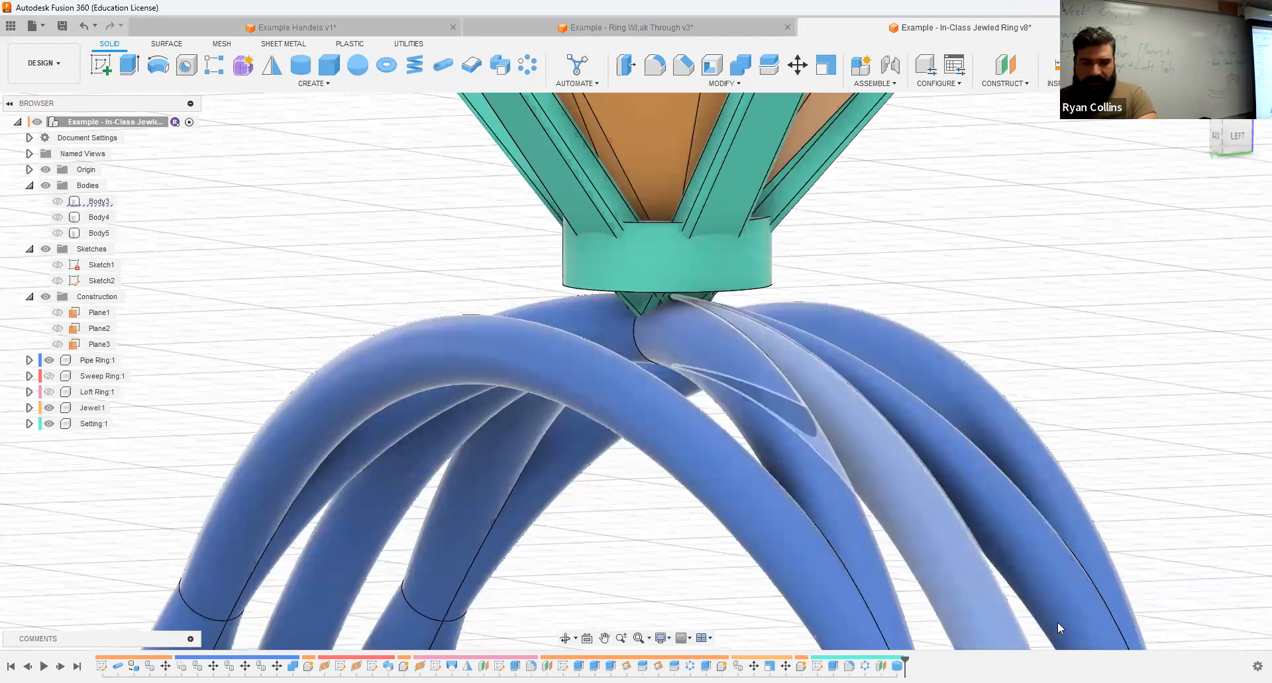
Step: Activate the Setting component and extrude the cylinder's bottom face 1 mm down toward the ring with the Join operation
left_click(119, 424)
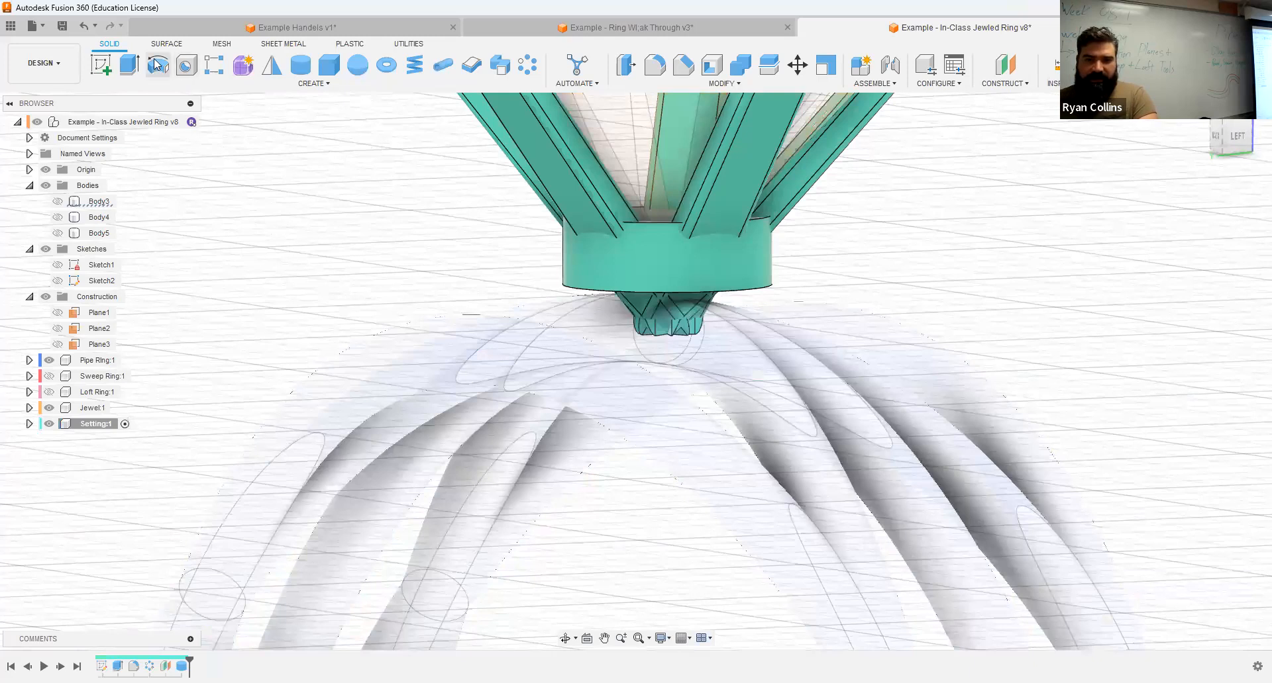
left_click(136, 63)
middle_click_drag(640, 236, 691, 279, "shift")
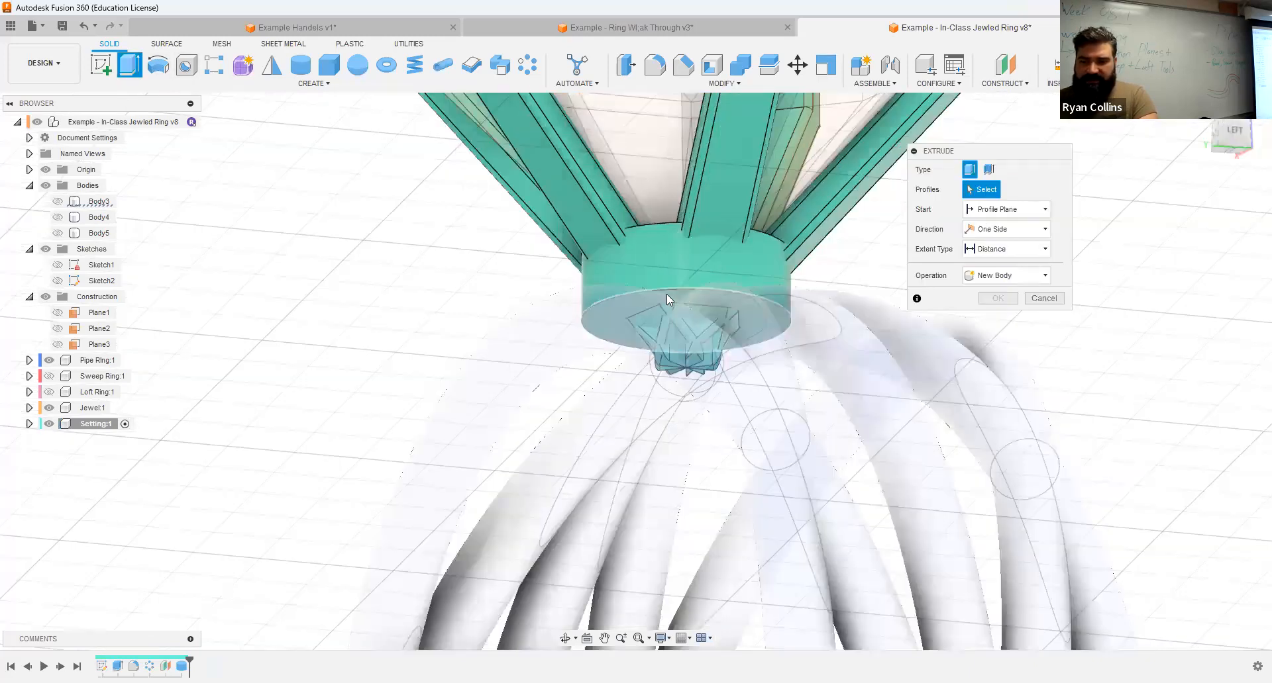
left_click(667, 294)
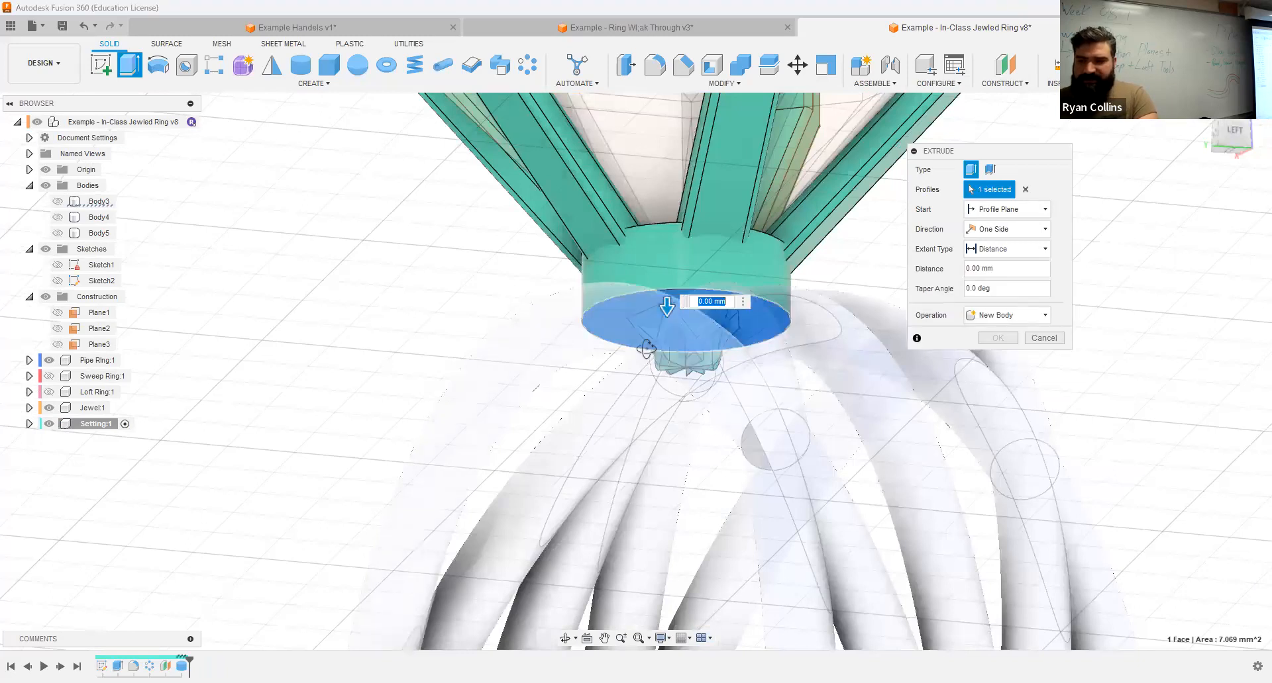
left_click(1217, 136)
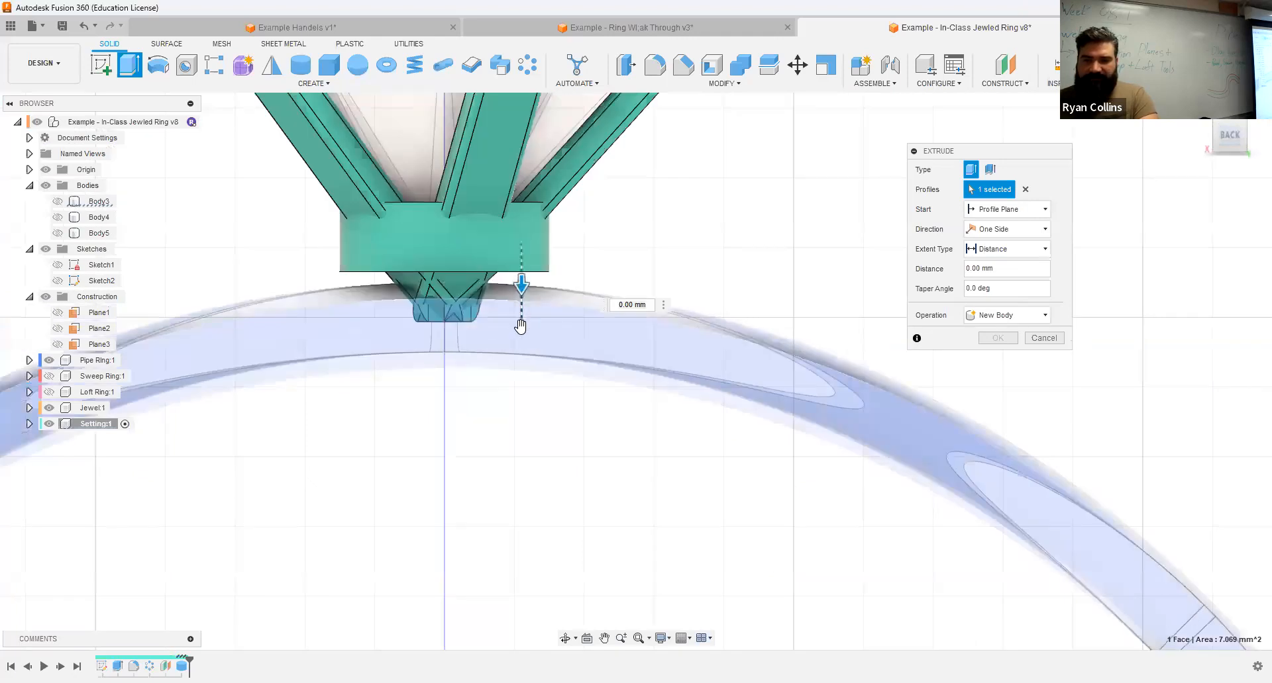
mouse_move(588, 305)
middle_mouse_down("shift")
mouse_move(621, 290)
mouse_move(611, 318)
mouse_move(570, 335)
mouse_move(585, 327)
middle_mouse_up("shift")
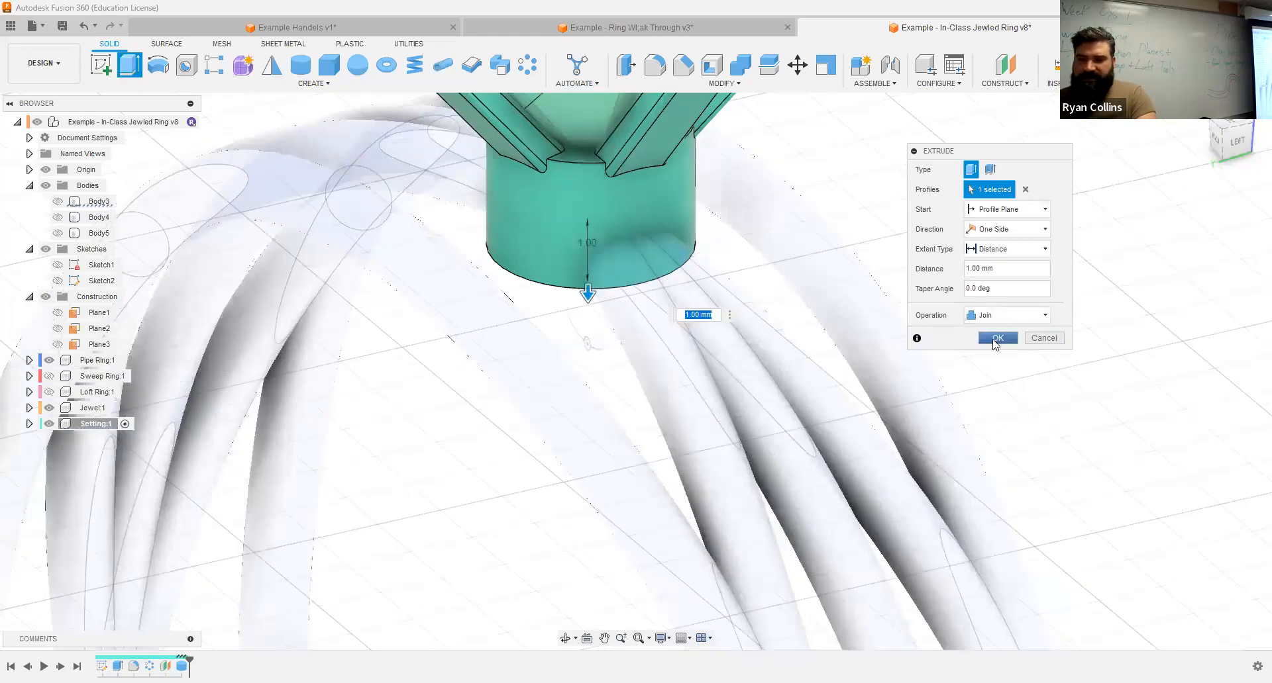
left_click(995, 338)
Step: Expand the Setting component and its Bodies folder, and check whether the prongs and cylindrical base form one body
scroll(861, 271, "down", 3)
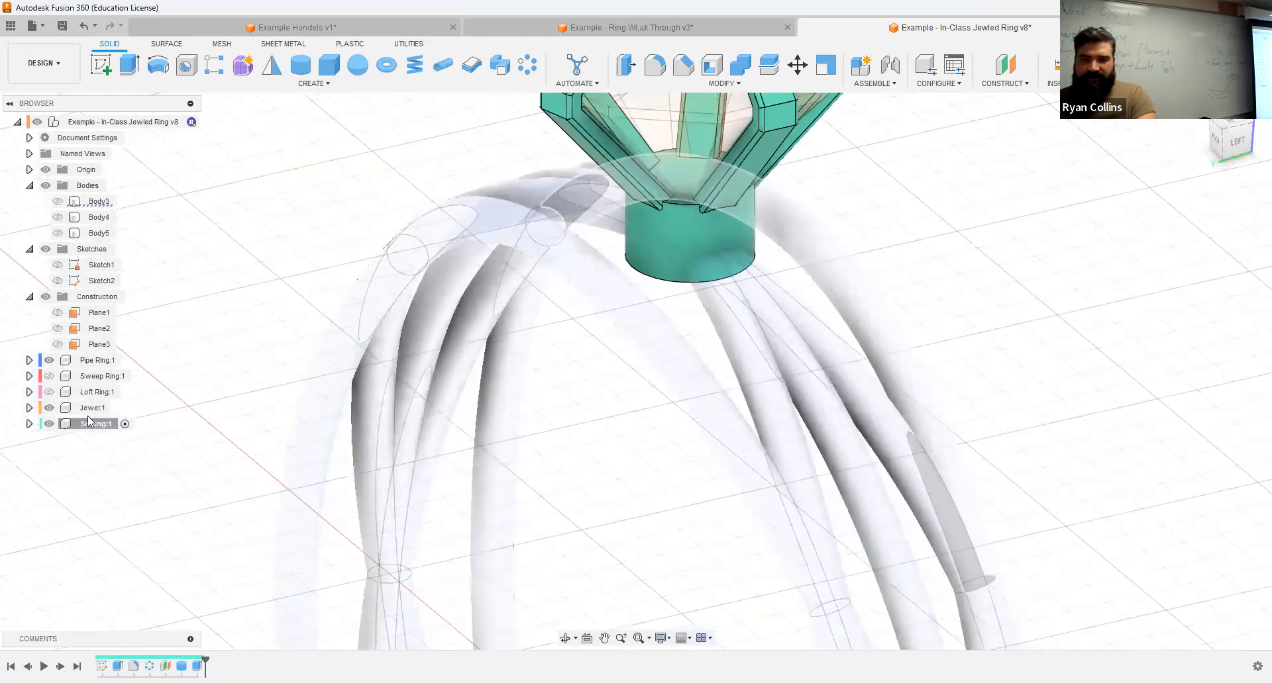
left_click(29, 424)
left_click(41, 456)
left_click(108, 471)
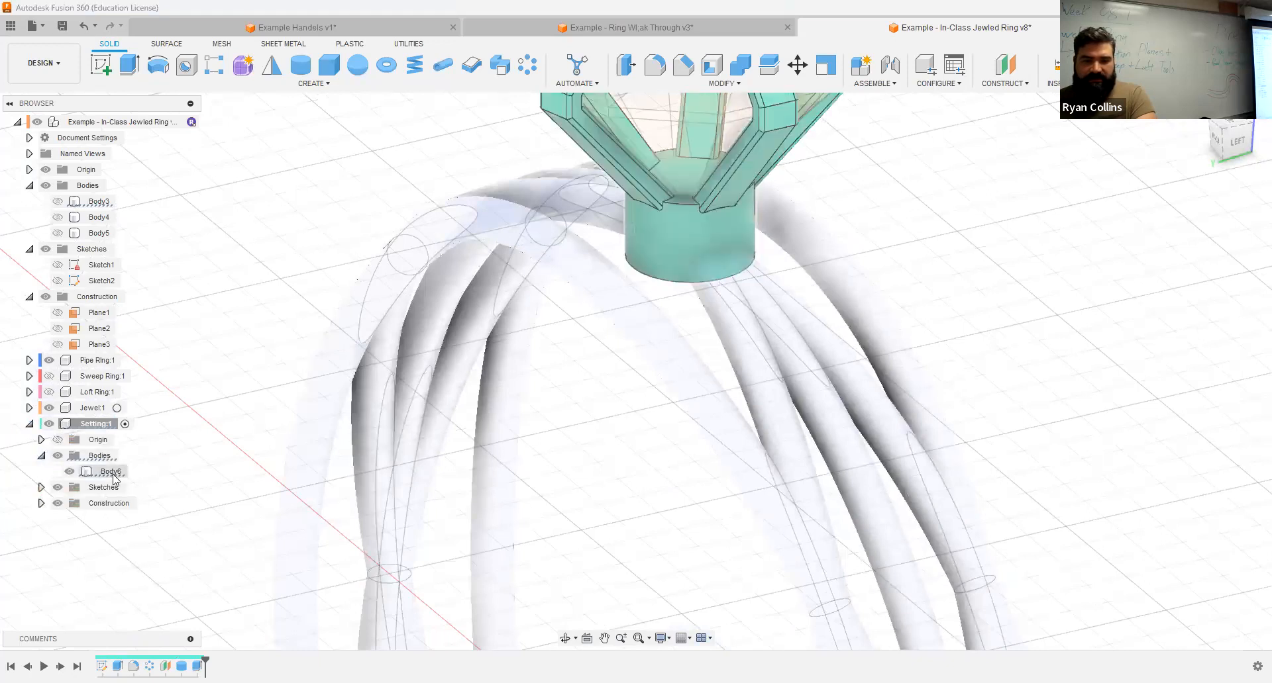
left_click(208, 332)
middle_click_drag(1033, 353, 963, 569)
middle_click_drag(972, 351, 1044, 449, "shift")
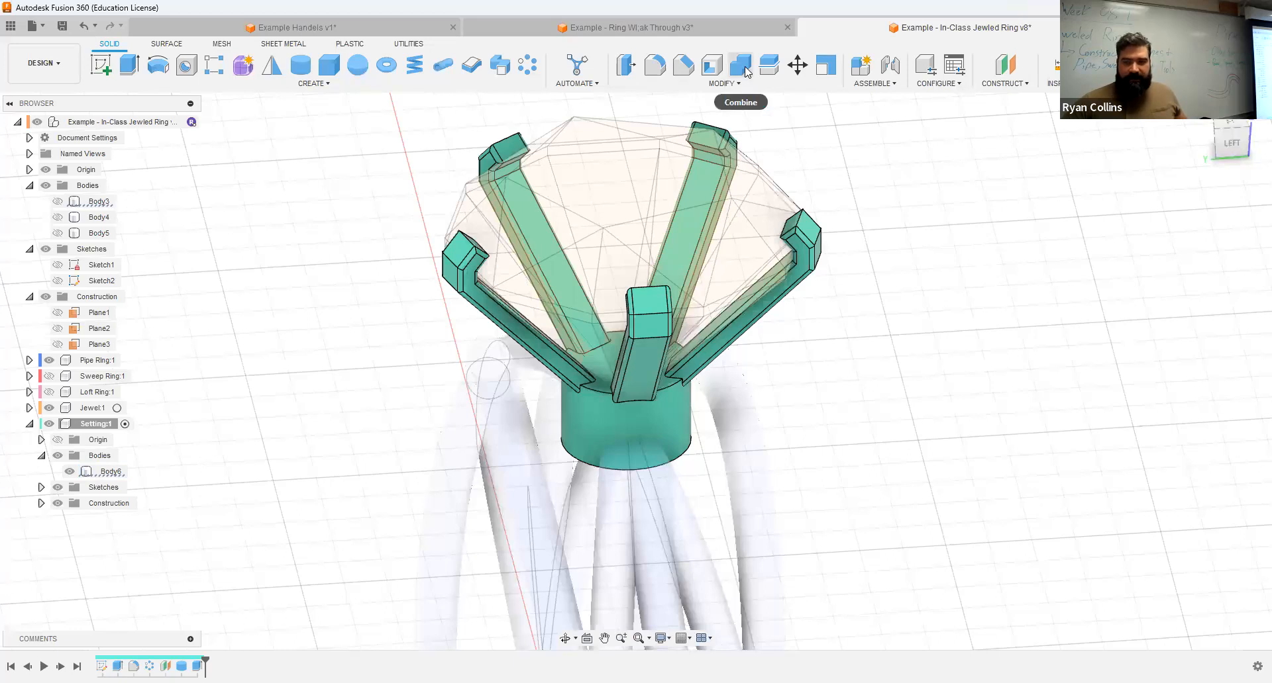
left_click(670, 406)
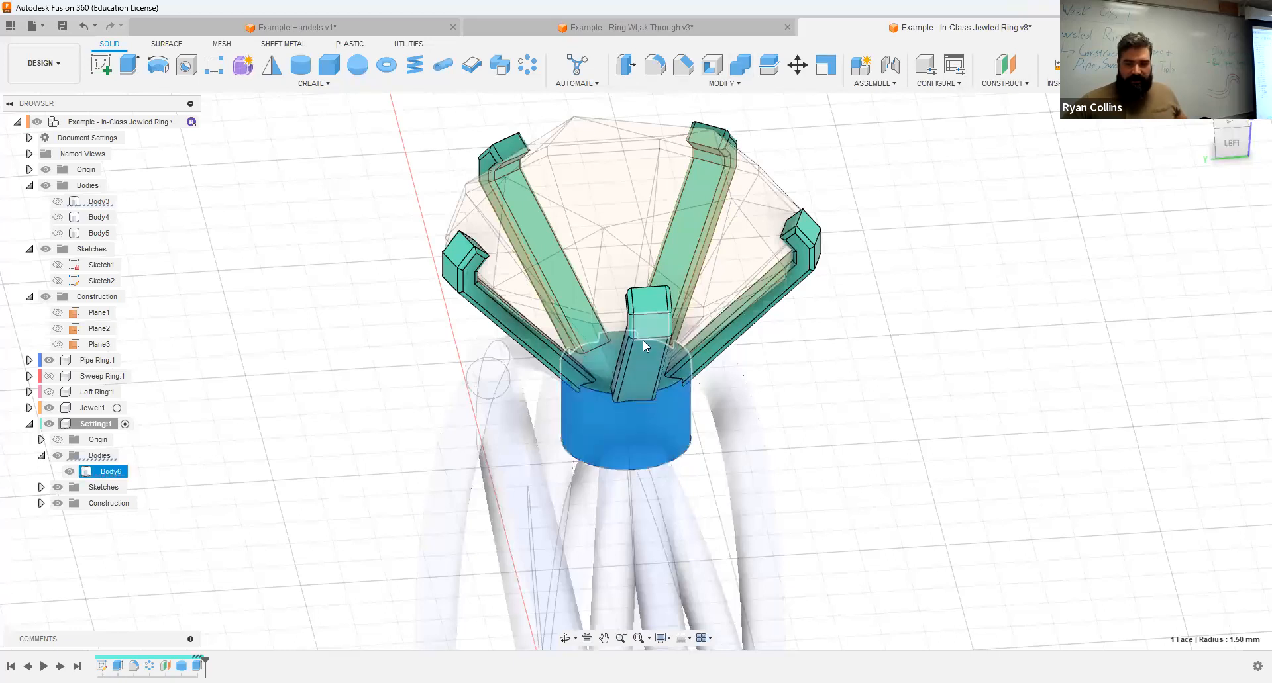
left_click(86, 473)
left_click(998, 363)
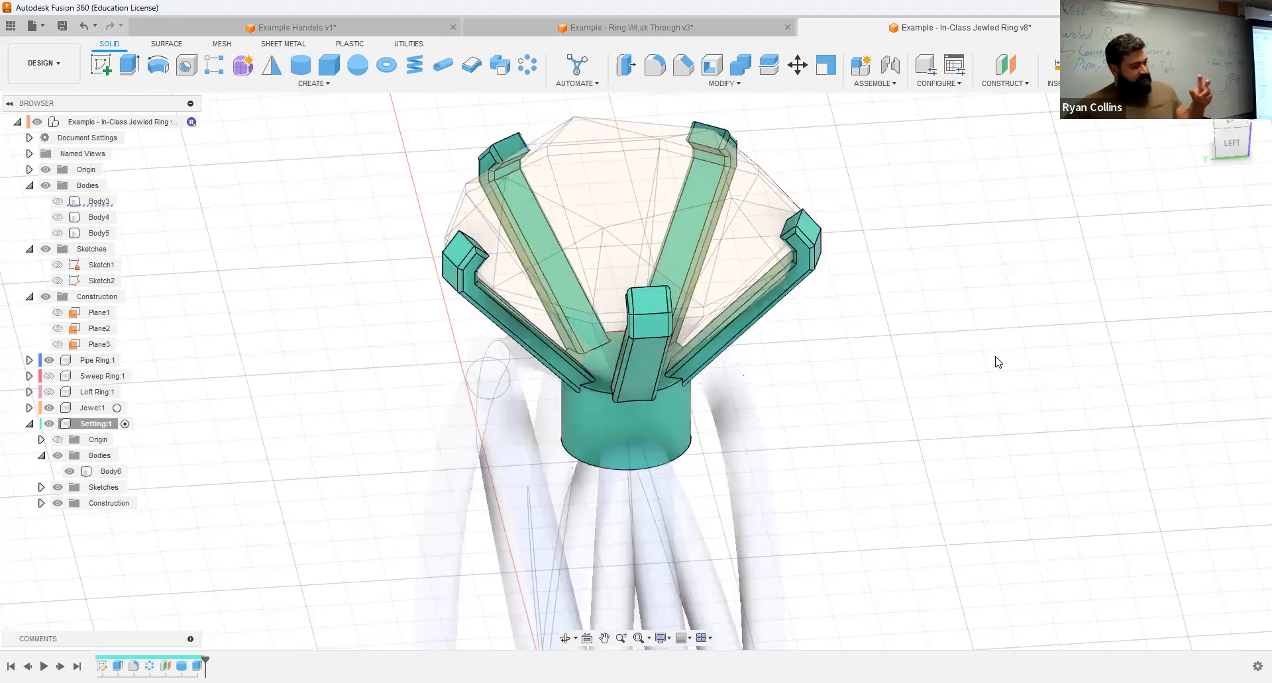
Step: Combine with the Cut operation, using the setting as target body and the jewel as tool body, with Keep Tools enabled
left_click(740, 66)
left_click(1198, 241)
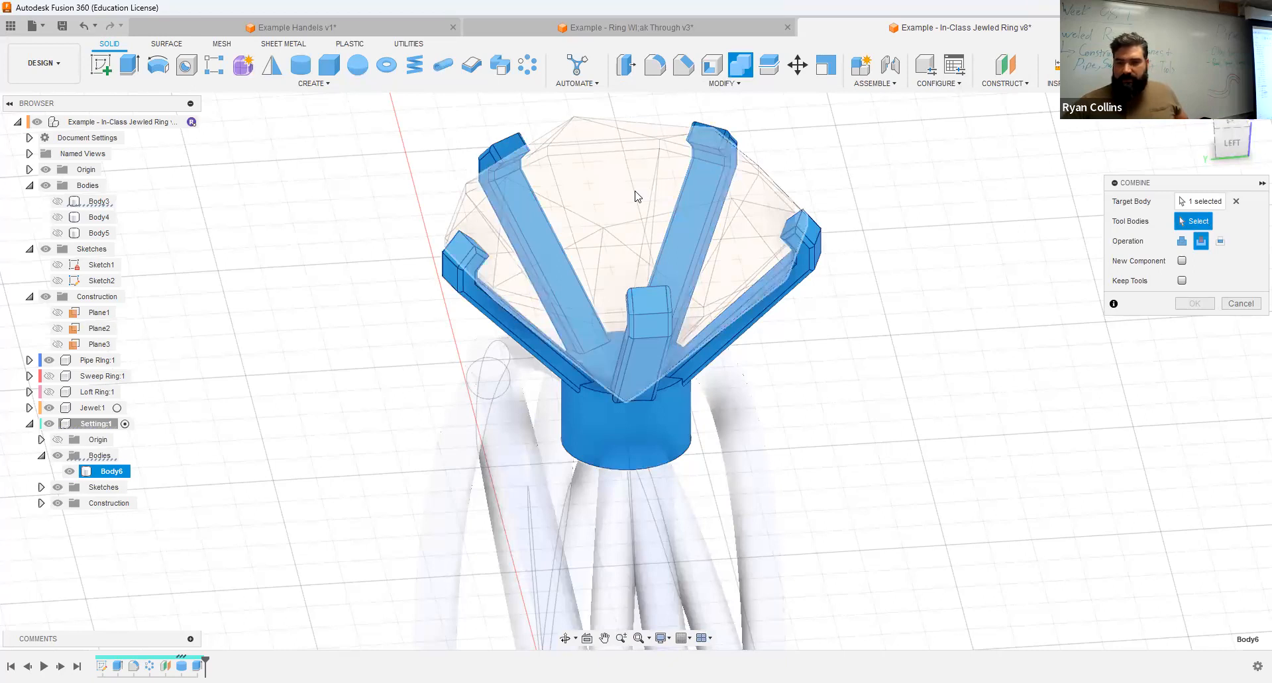
left_click(755, 233)
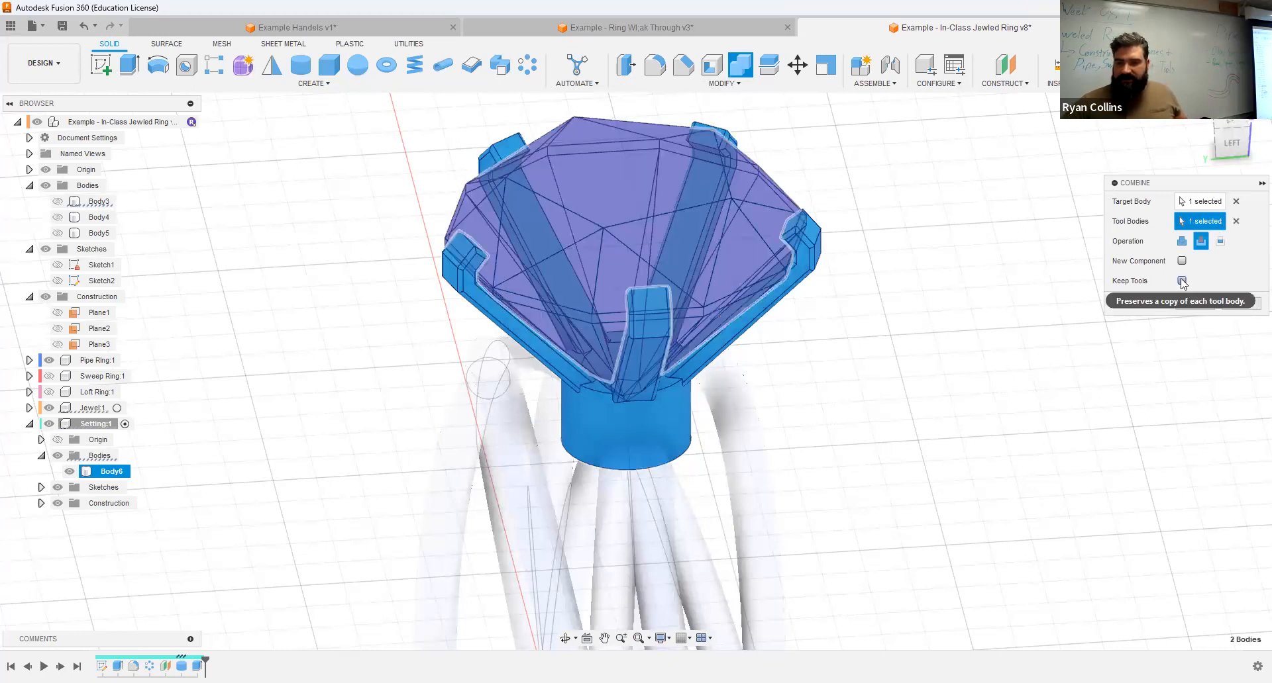
left_click(1182, 281)
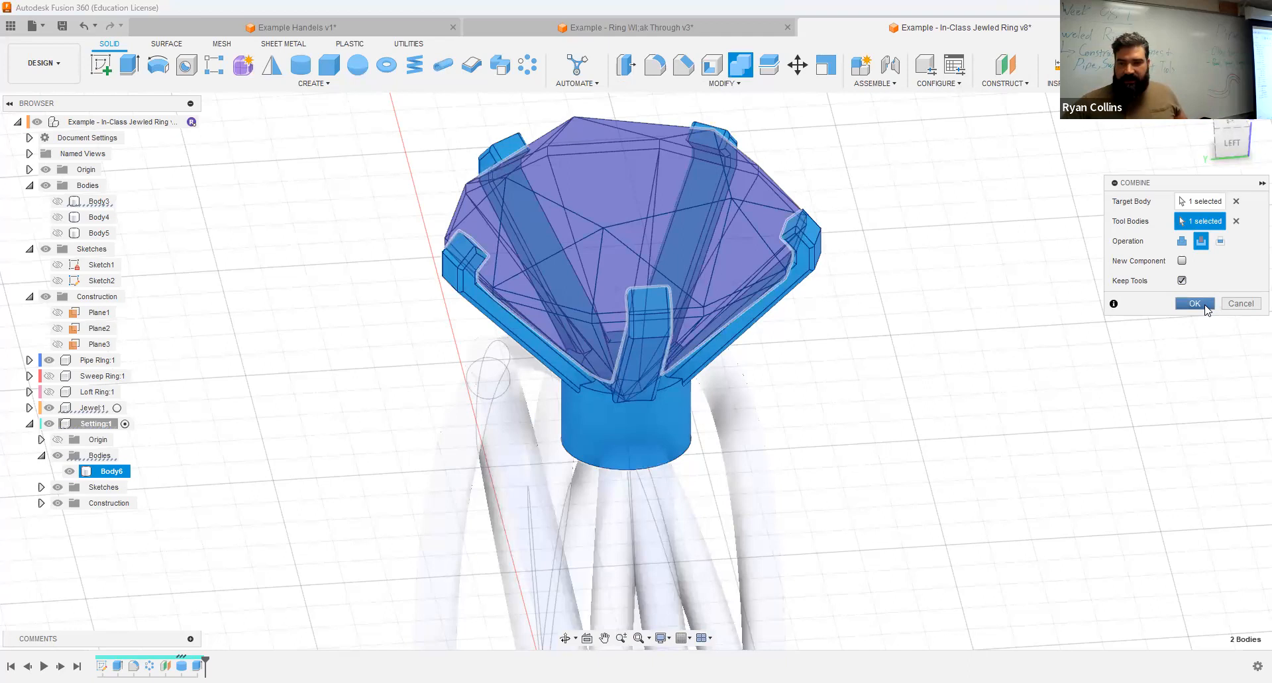
left_click(1196, 304)
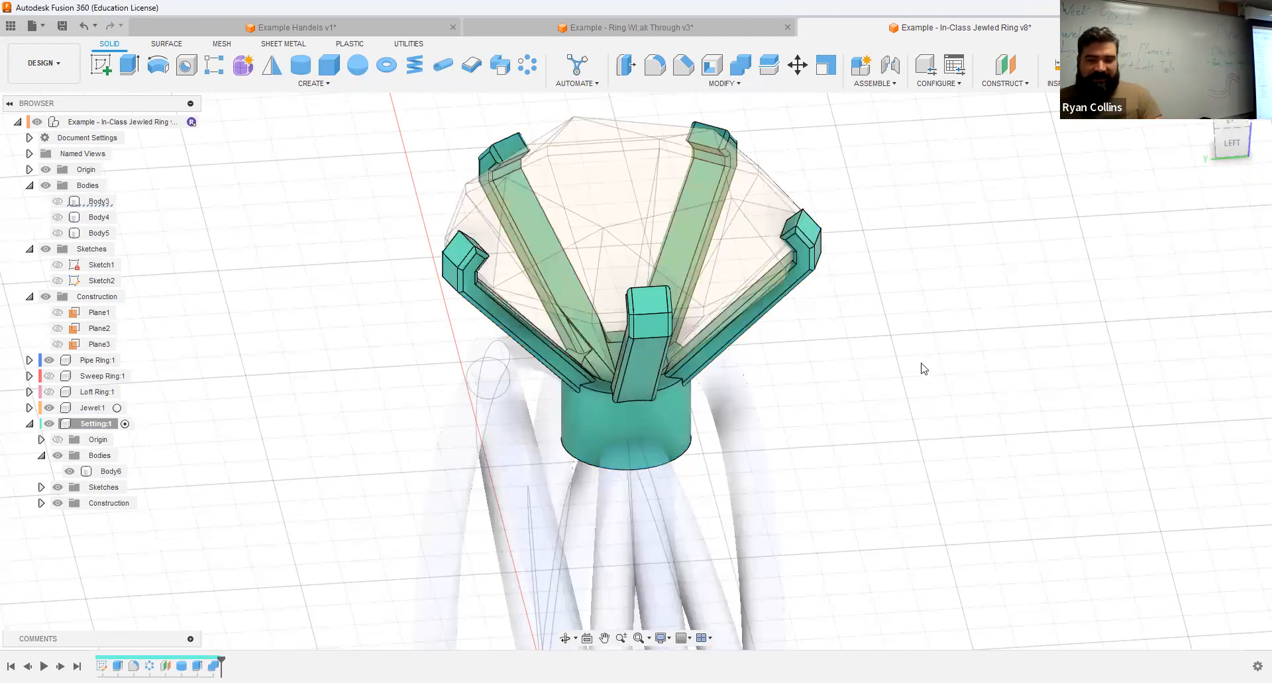
Step: Hide the Jewel component and examine the cut it made in the prongs and base
middle_click_drag(878, 326, 784, 319, "shift")
middle_click_drag(882, 256, 924, 291, "shift")
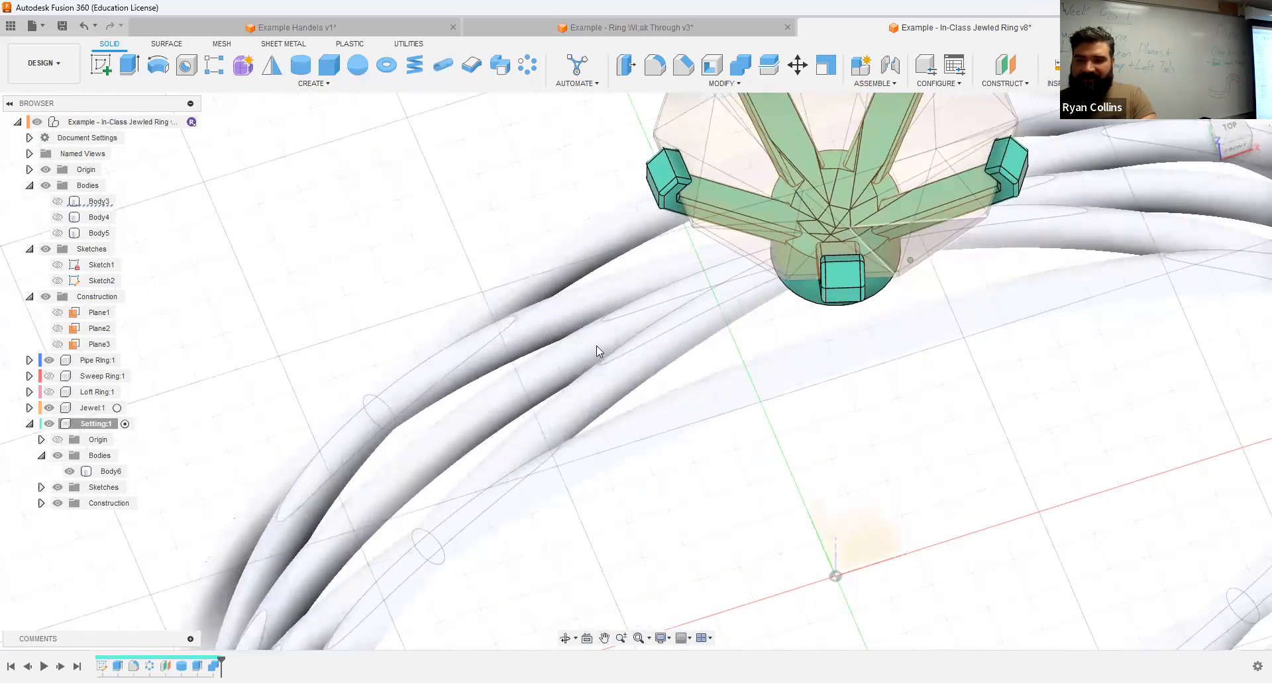
left_click(49, 408)
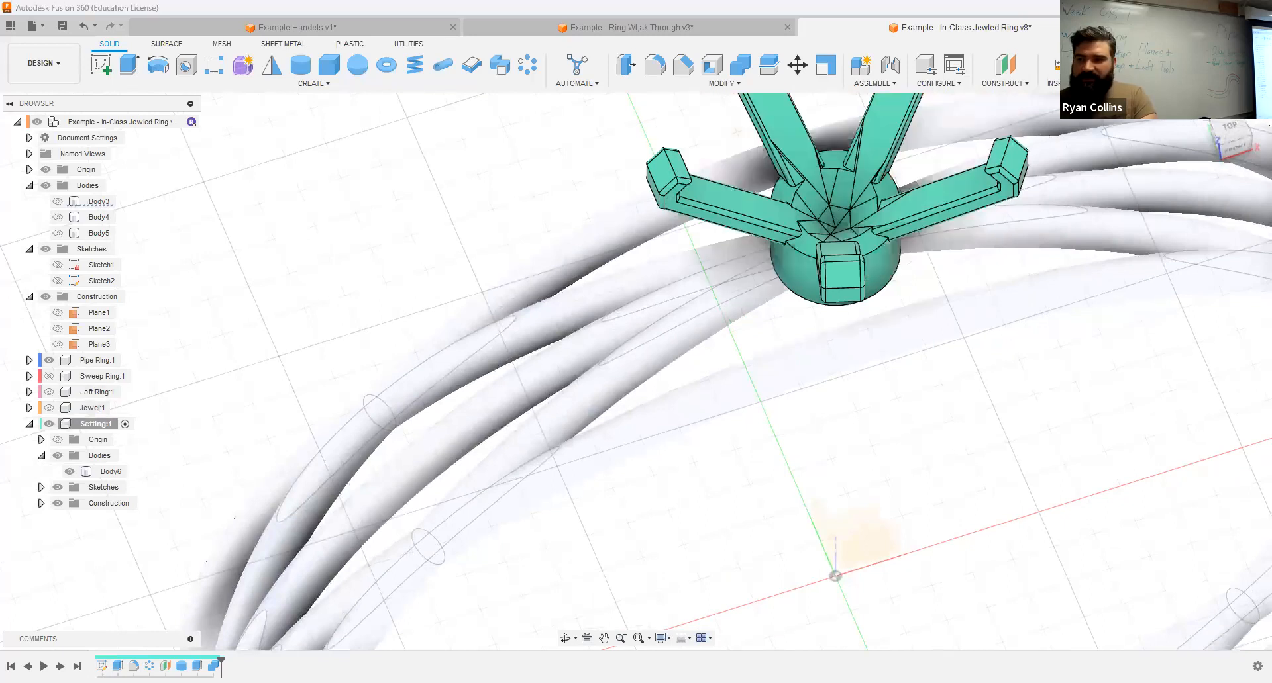
scroll(855, 228, "down", 4)
scroll(770, 358, "up", 4)
middle_click_drag(784, 304, 689, 318)
scroll(770, 358, "up", 4)
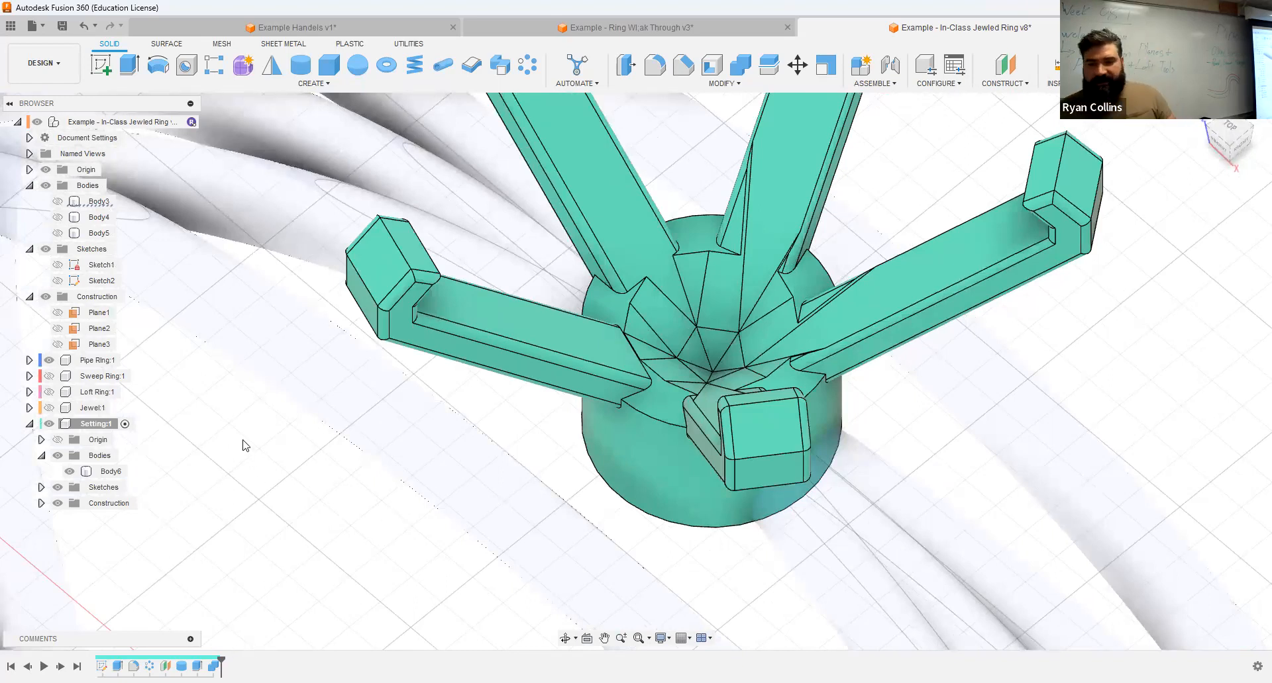
scroll(962, 338, "down", 4)
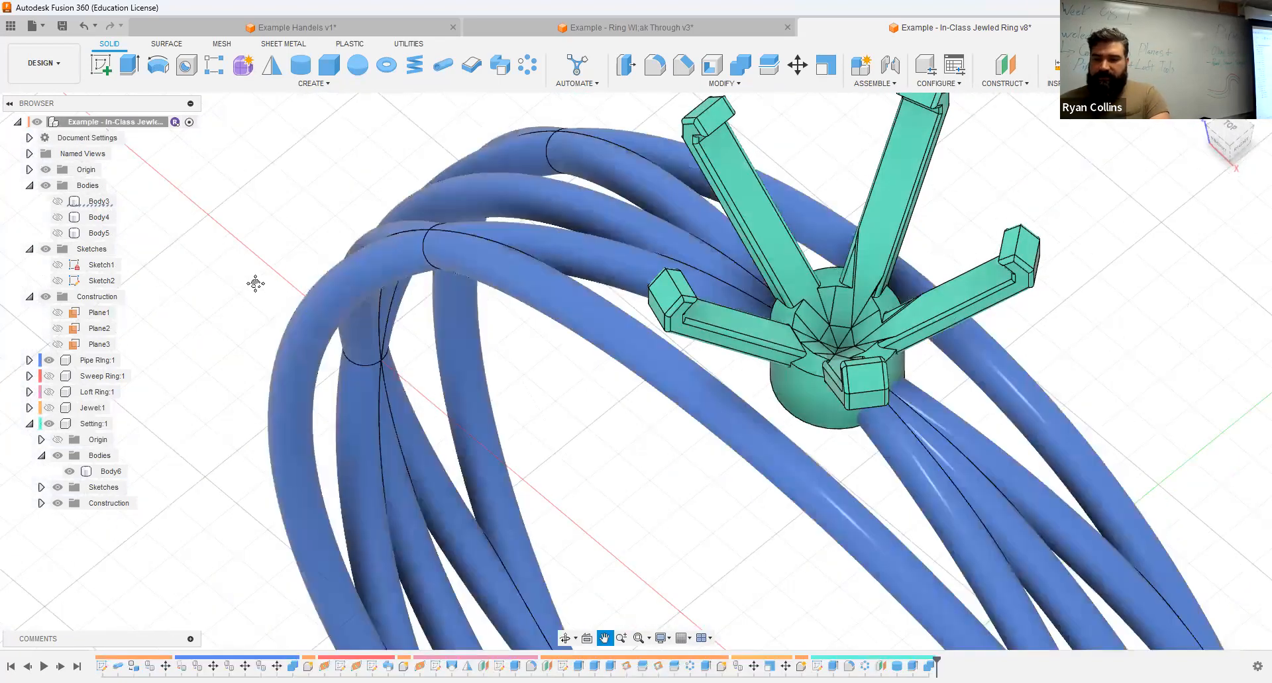
Step: Activate the top-level component, show the Jewel component again, and view the complete ring
middle_click_drag(256, 284, 258, 245)
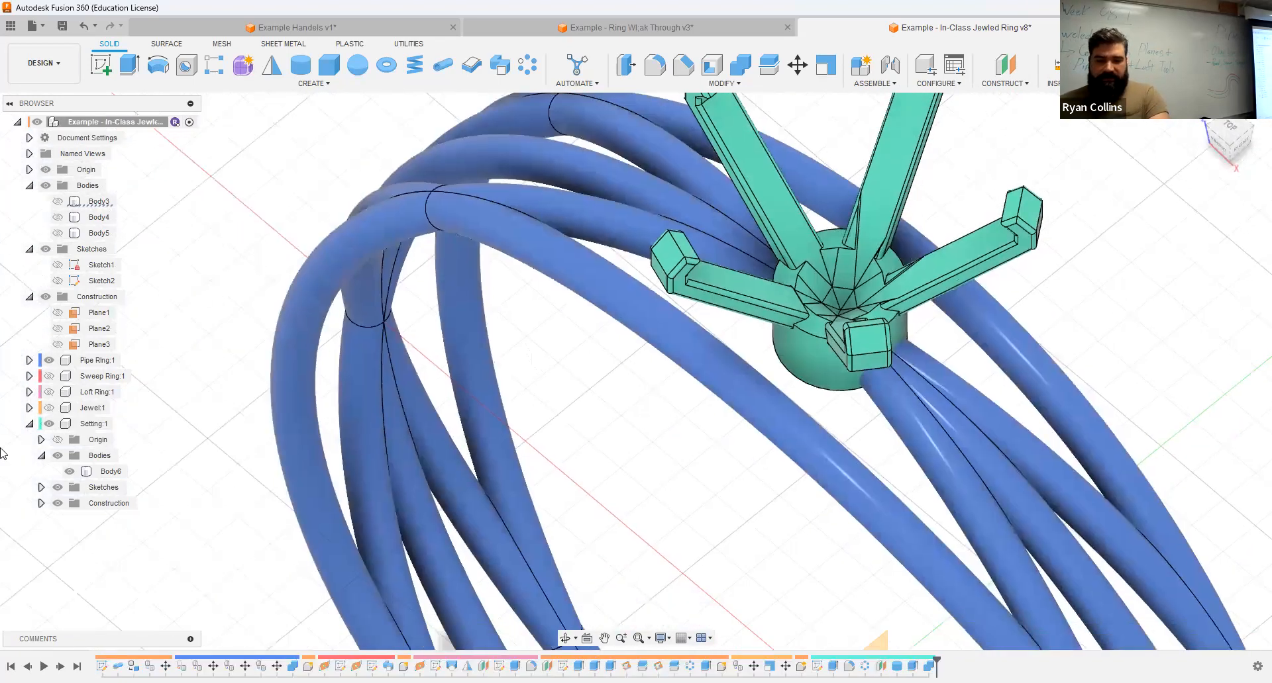
left_click(48, 409)
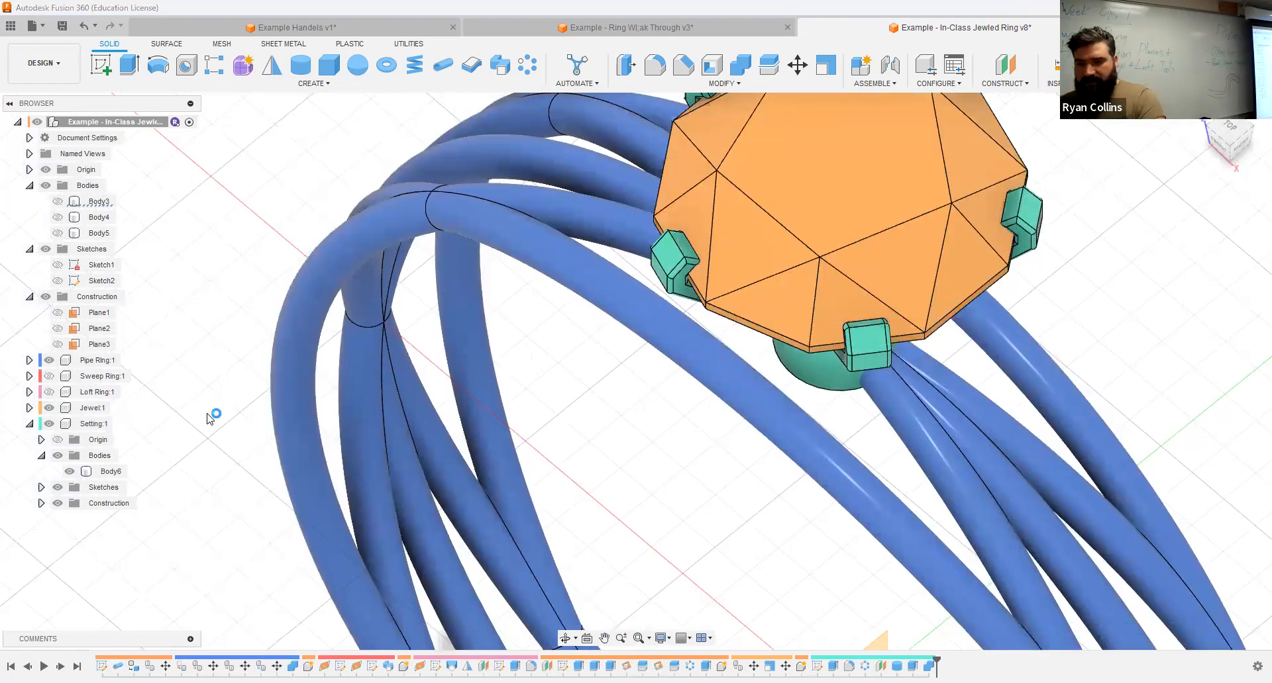
middle_click(209, 418)
middle_click(209, 419)
middle_click_drag(907, 443, 908, 407, "shift")
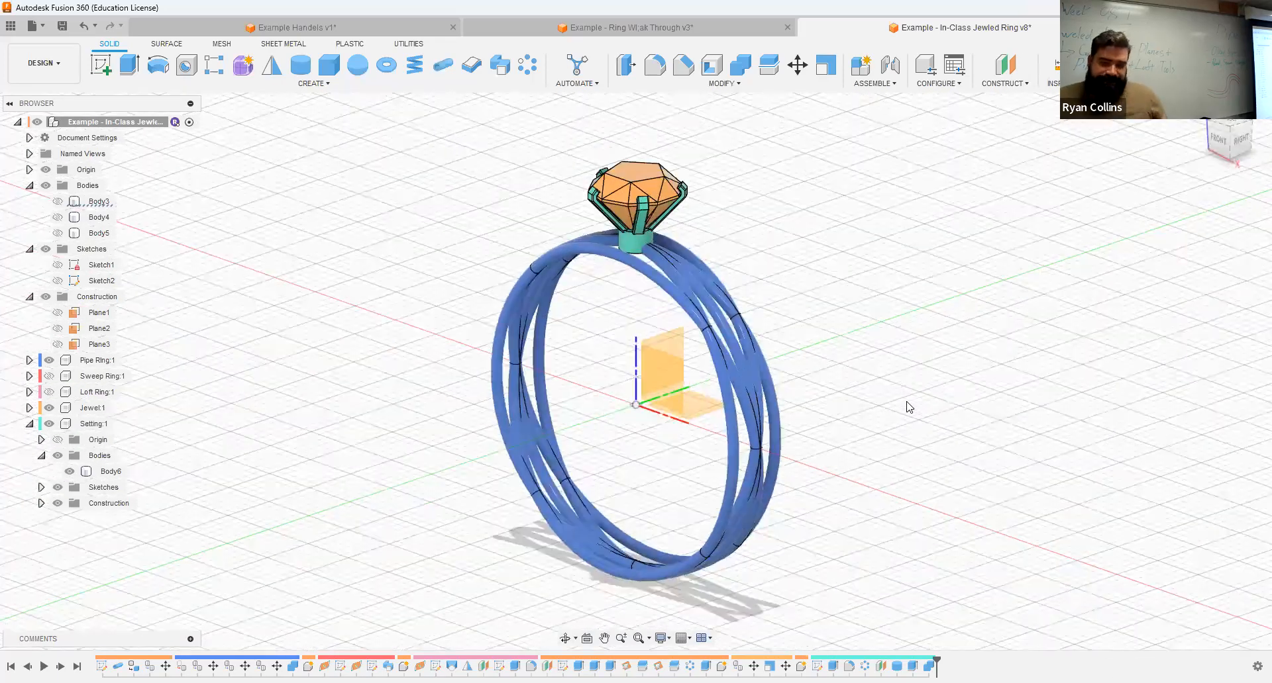
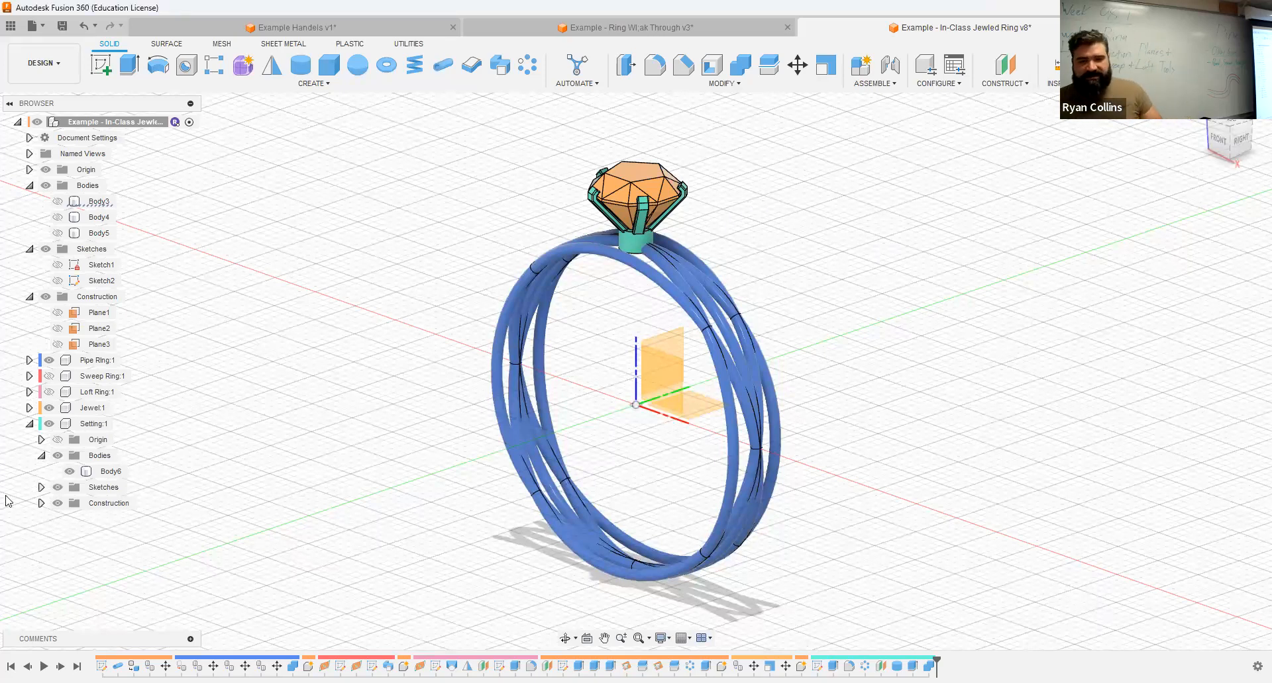
Step: Hide the Setting and Pipe Ring components and show the Loft Ring component beneath the jewel
left_click(48, 428)
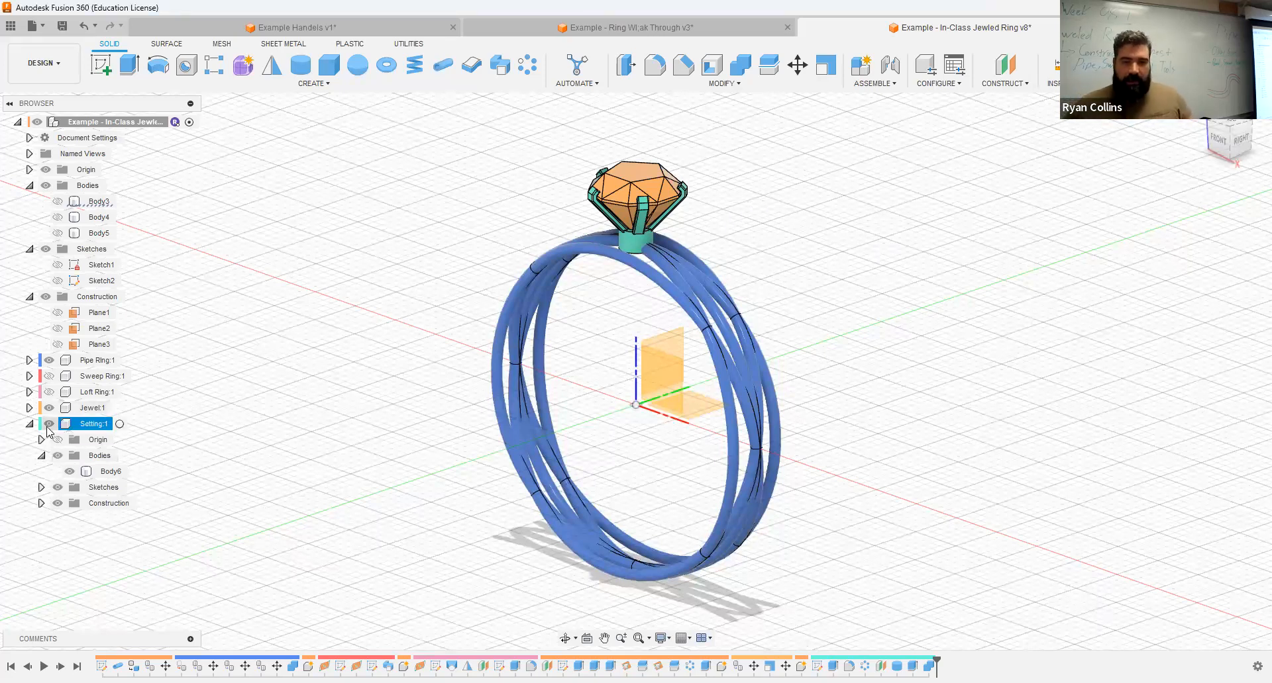
left_click(49, 424)
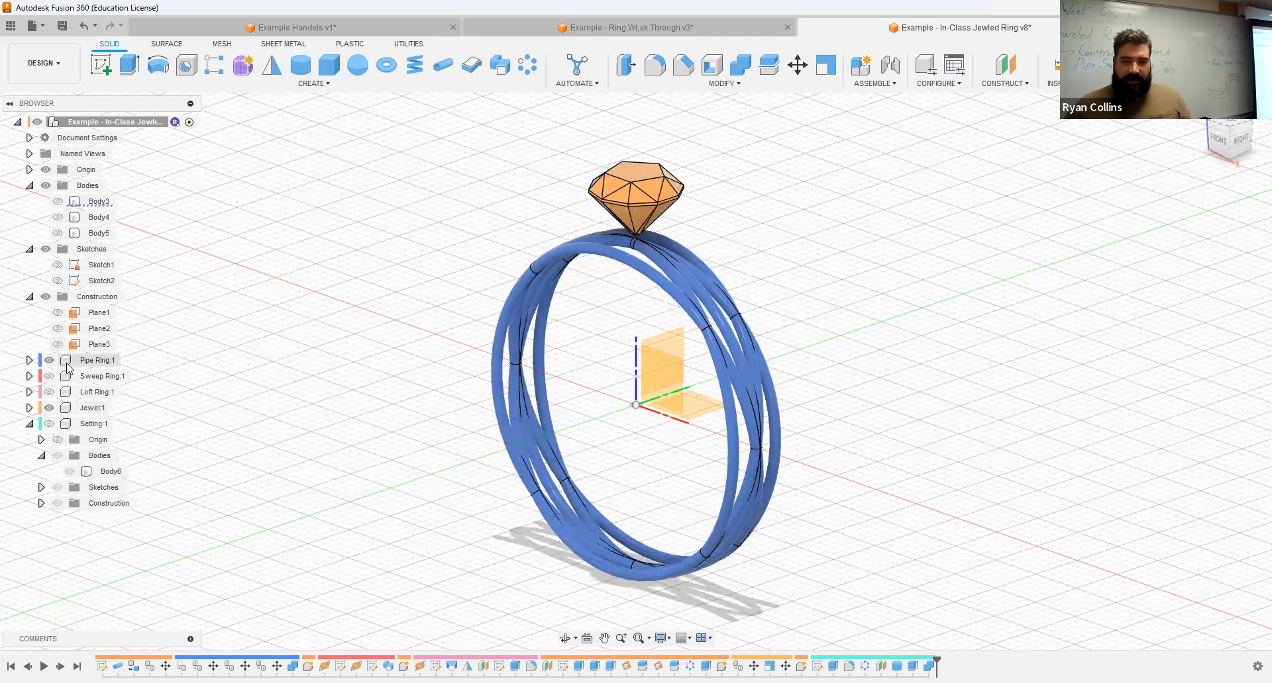
left_click(61, 360)
left_click(49, 395)
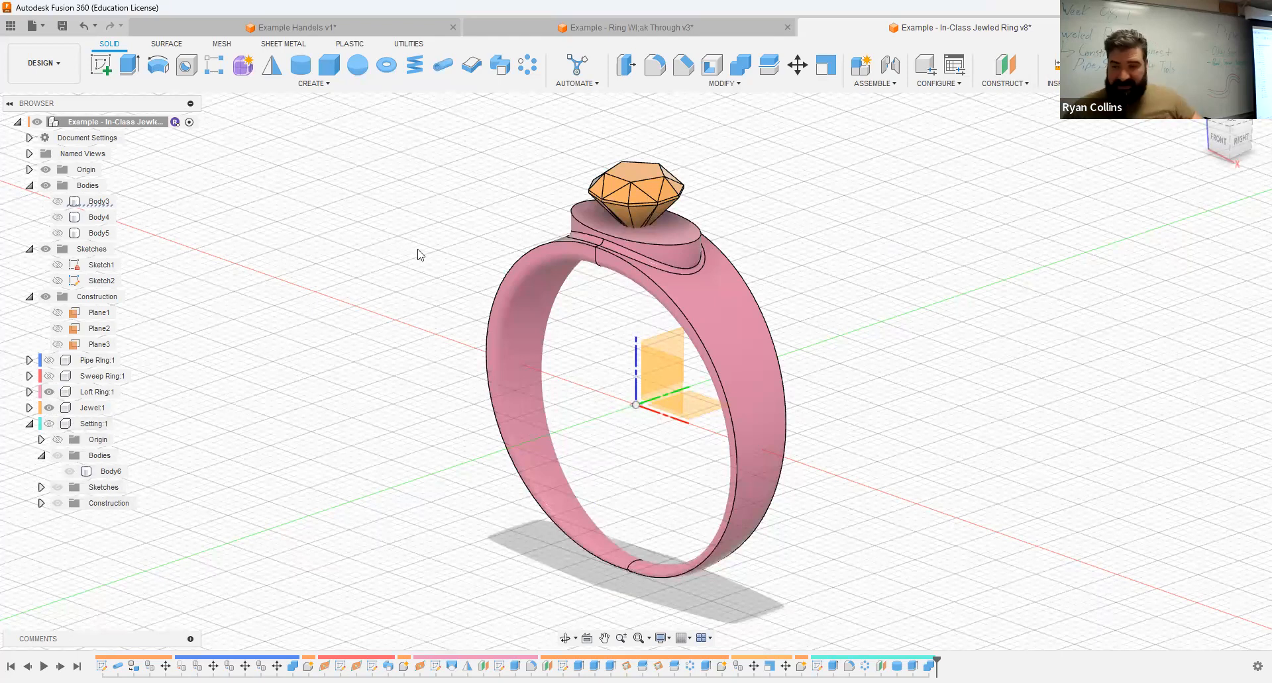
Step: Copy the jewel's body from the Jewel component and paste it in place into the Setting component
left_click(641, 175)
left_click(29, 408)
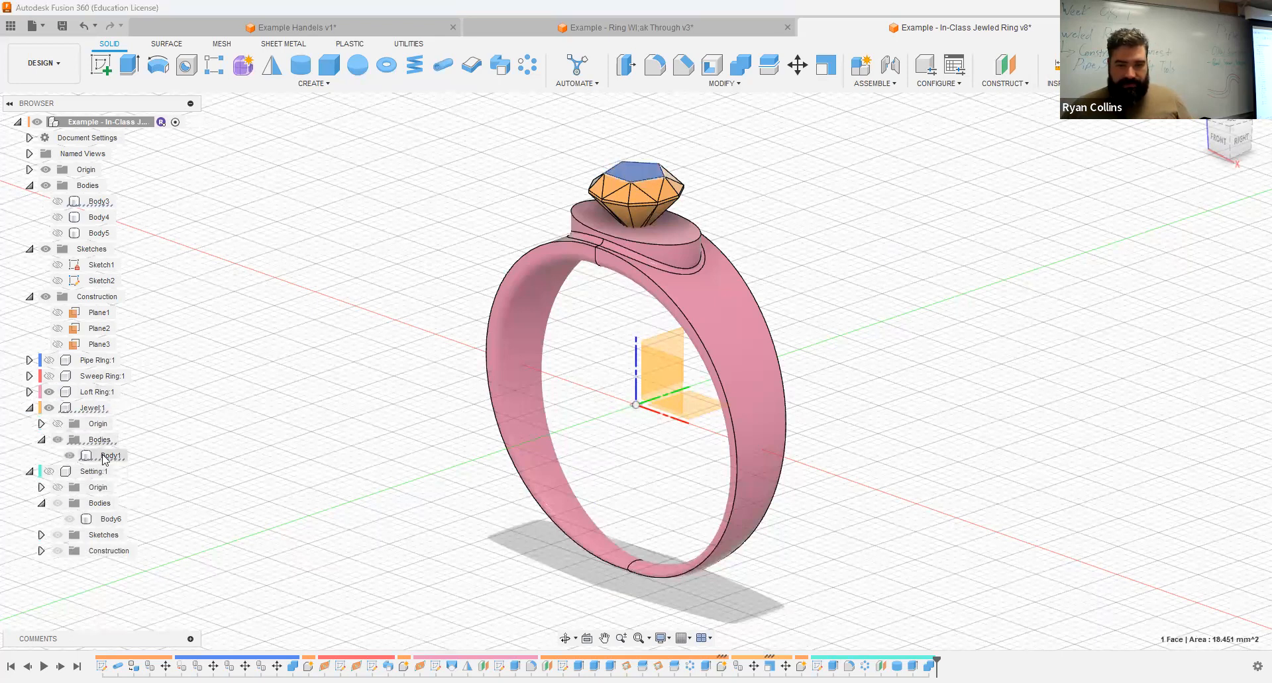
left_click(106, 456)
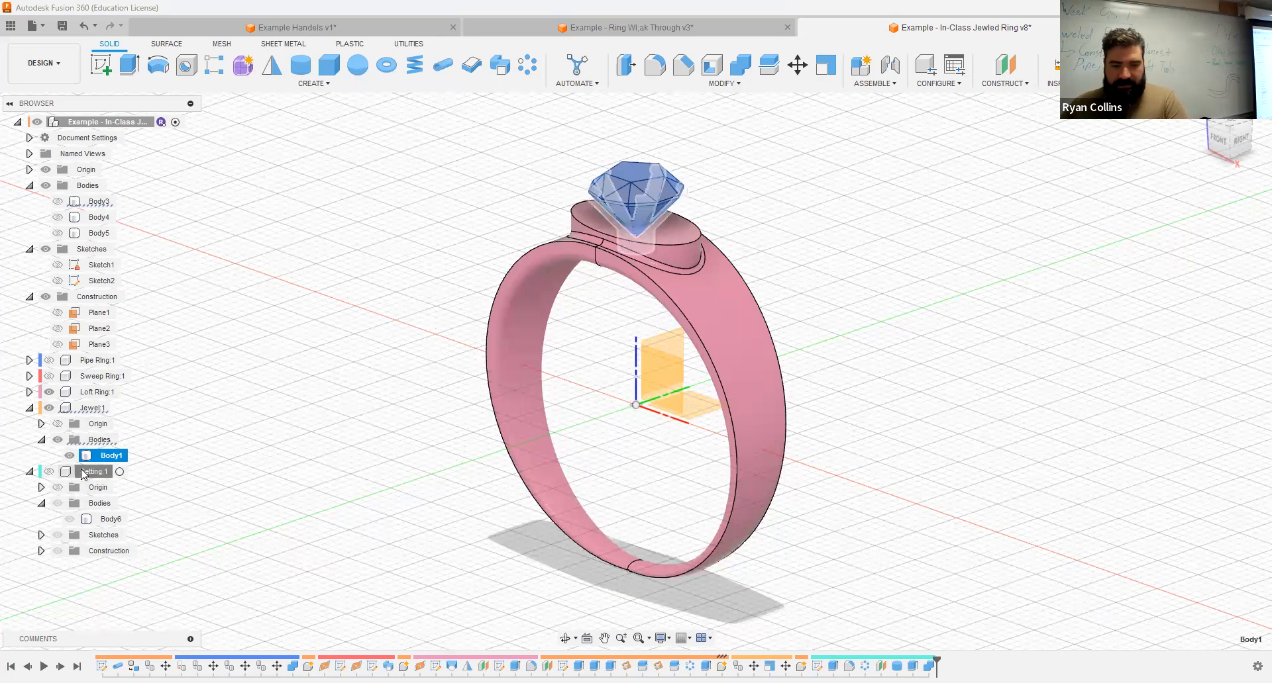
left_click(85, 472)
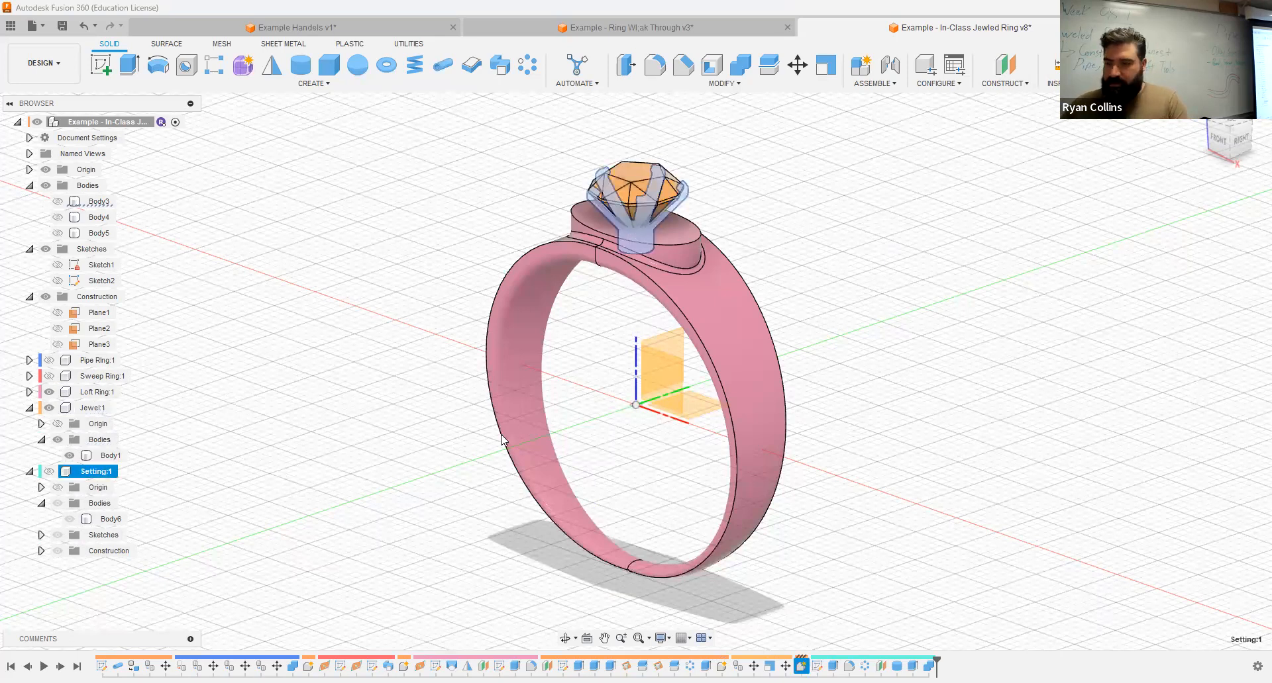
key("ctrl+v")
left_click(1203, 427)
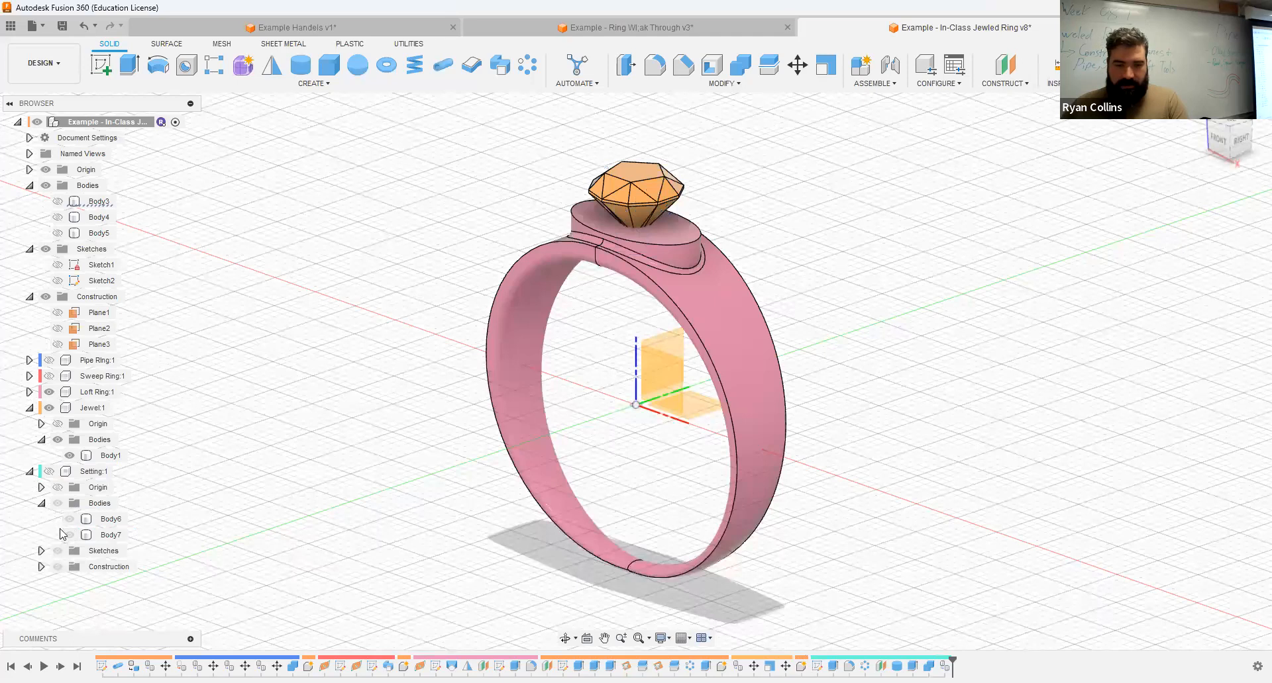
Step: Show the Setting component to check the pasted jewel body beside the prongs, and hide the component again
left_click(50, 472)
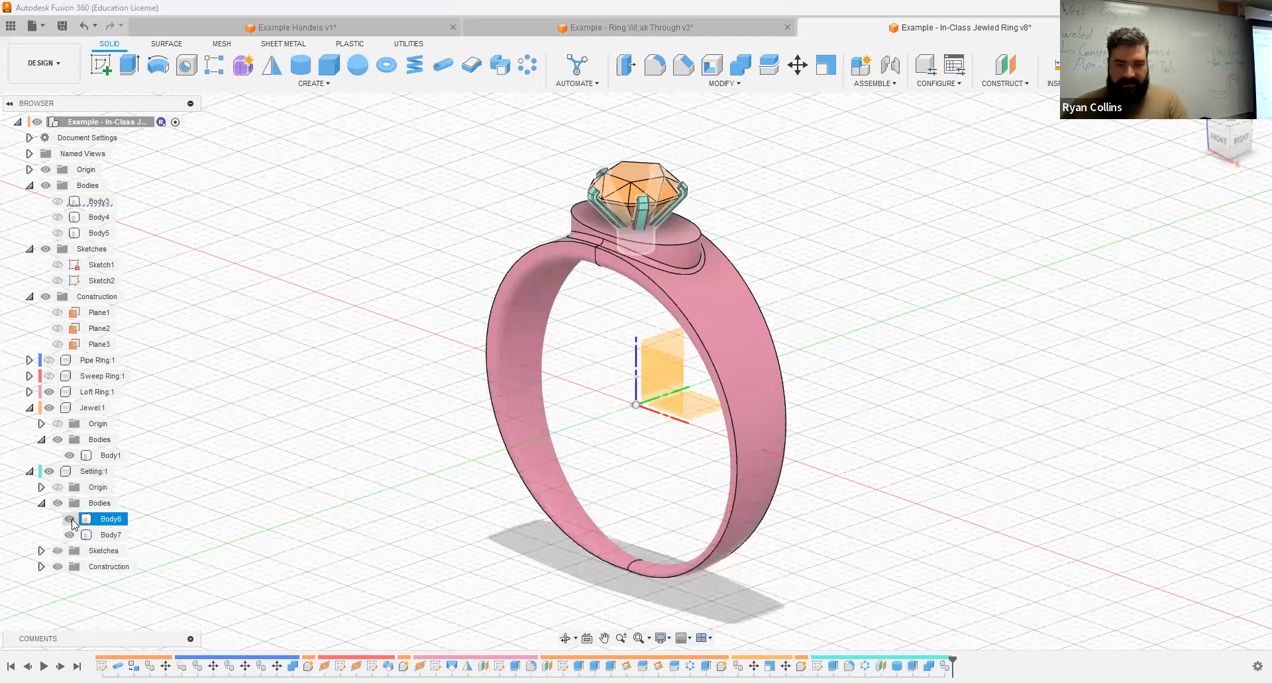
left_click(69, 520)
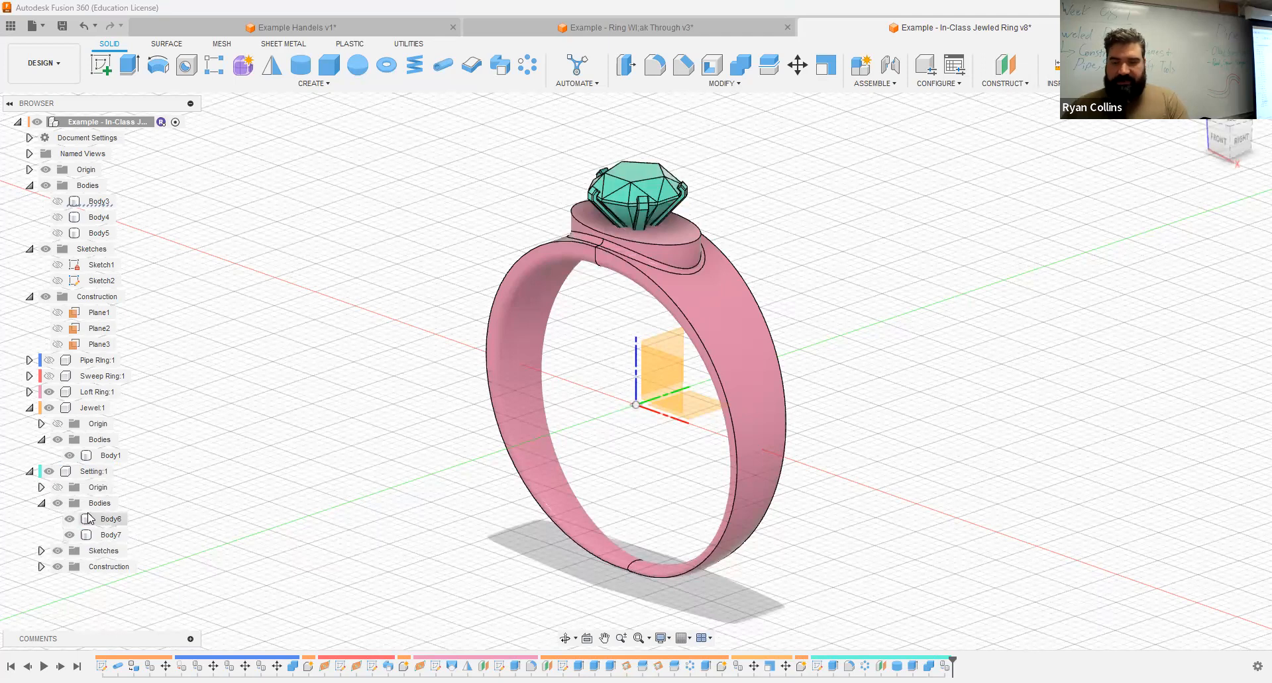
left_click(51, 476)
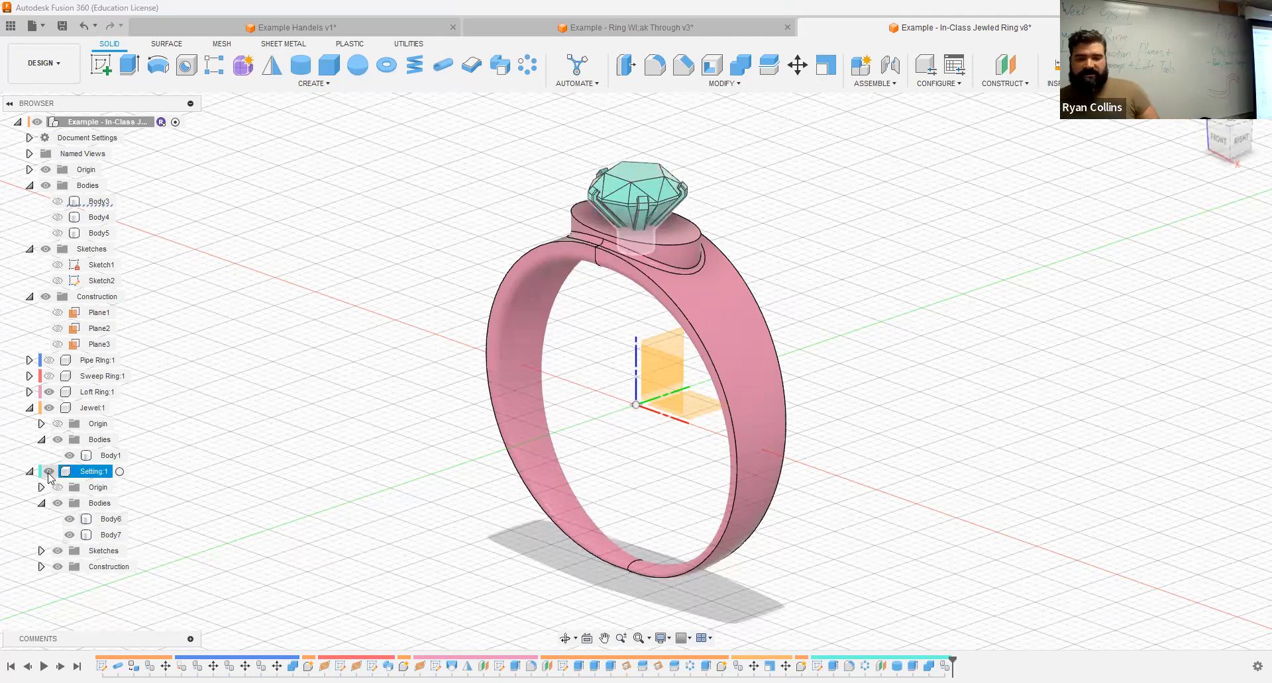
left_click(49, 472)
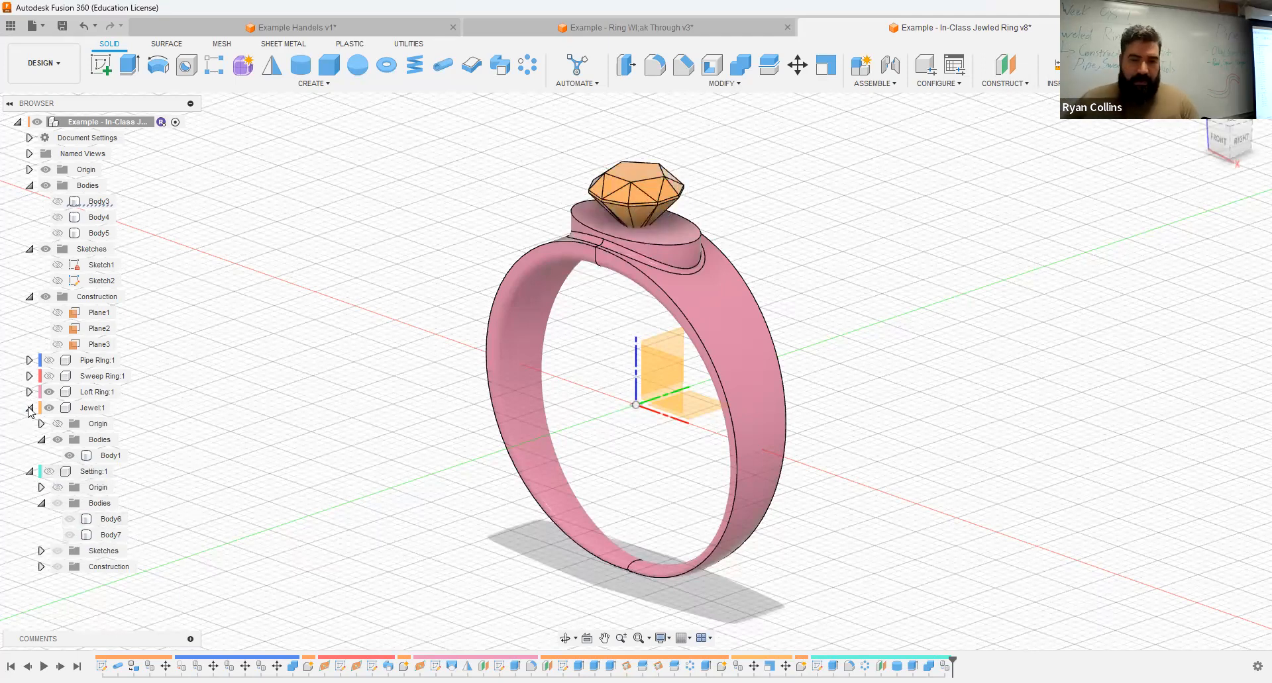
Step: Create an internal standard component named sETTING 02 under the top-level assembly and make it active
left_click(862, 67)
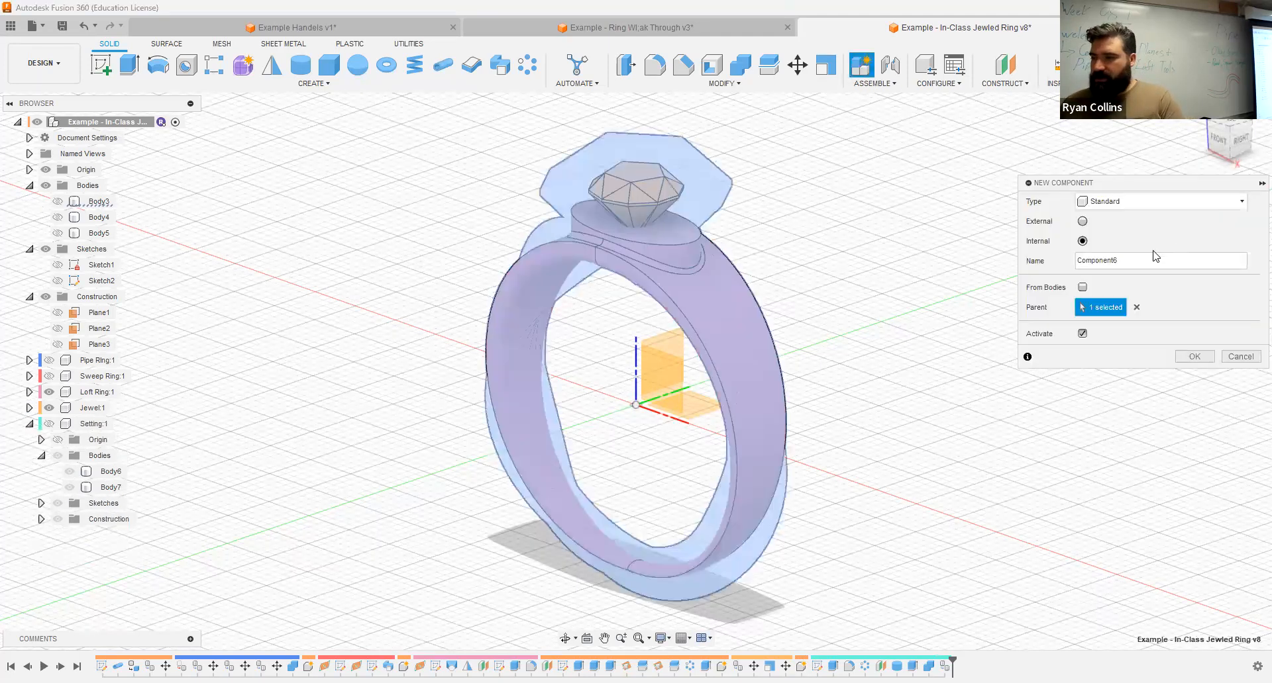
double_click(1151, 261)
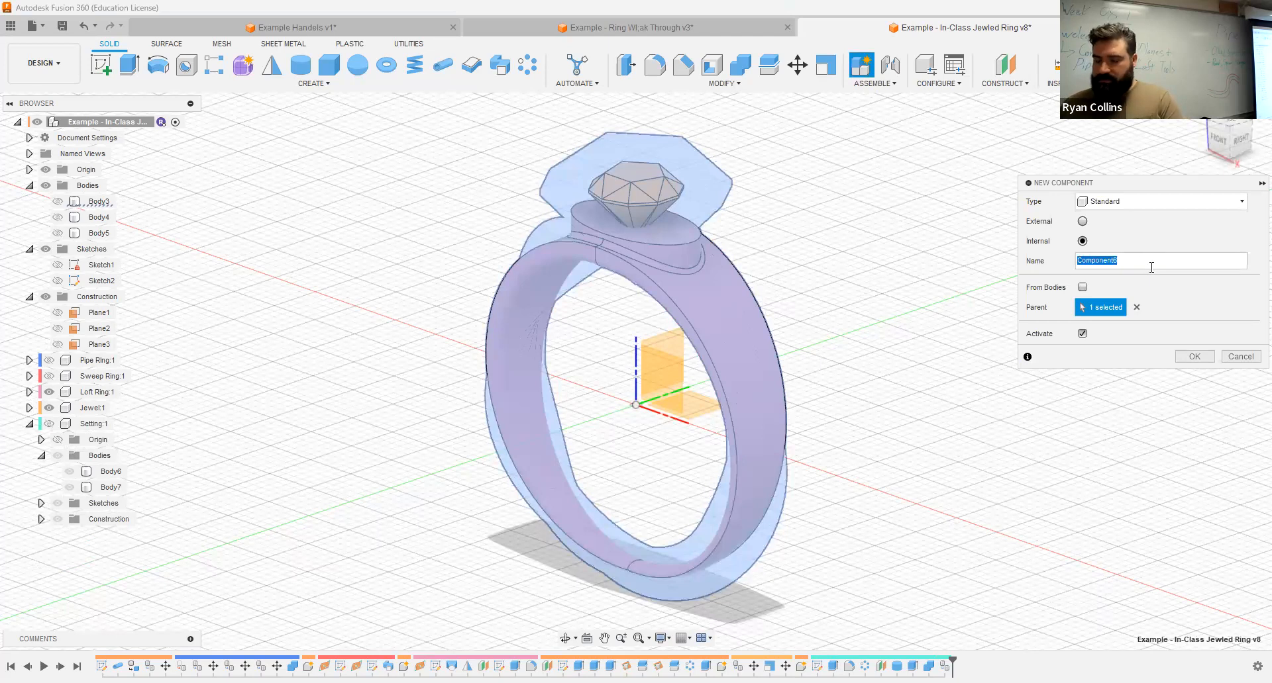
type("sE")
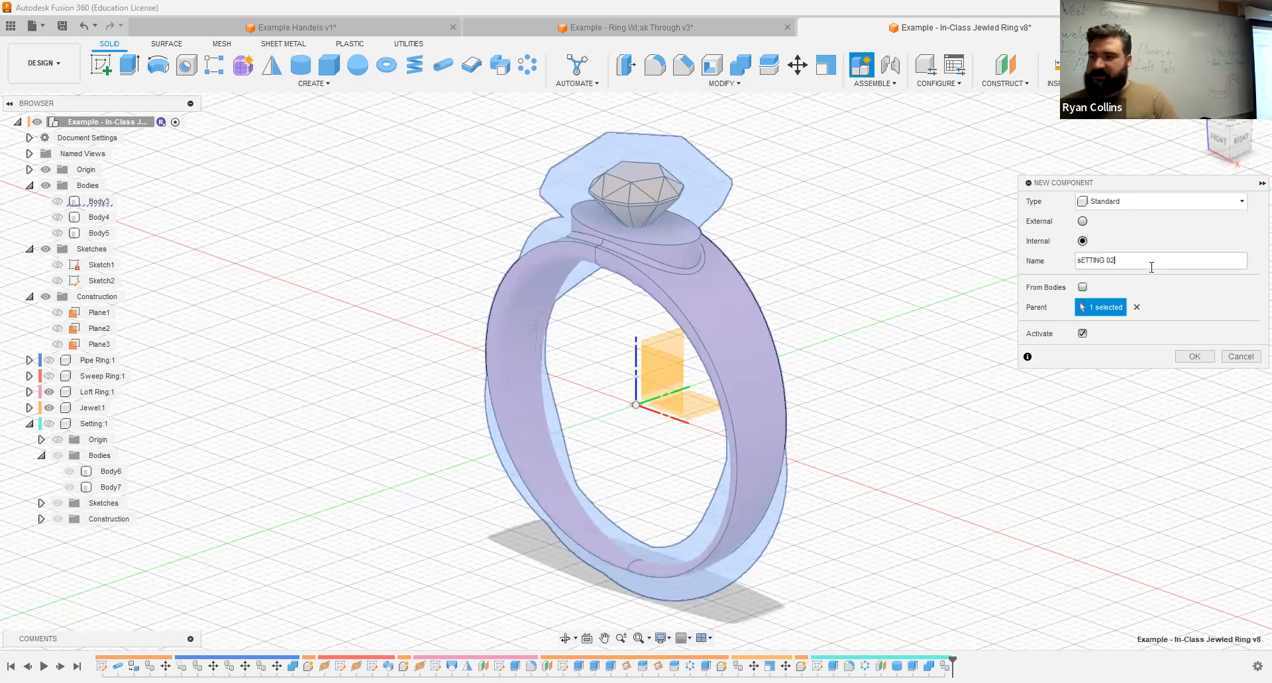
type("TTING 02")
key("Return")
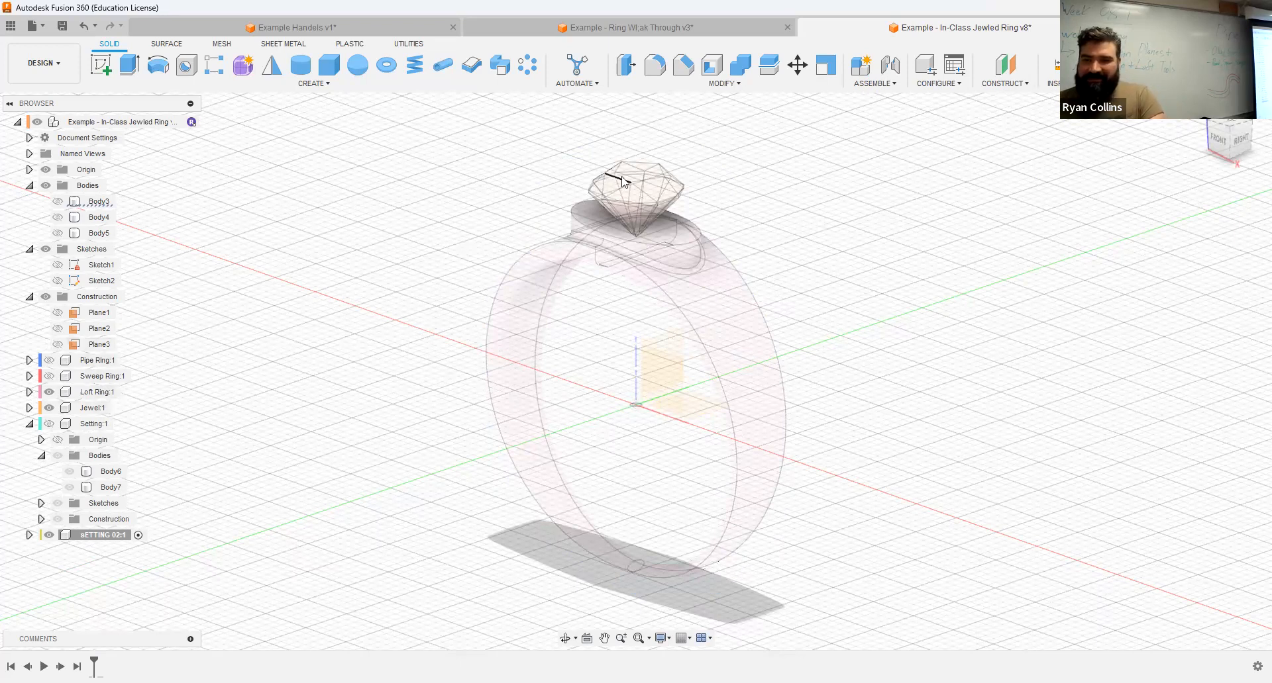
Step: Copy the jewel's body from the Jewel component into sETTING 02, keeping it in its original position
left_click(30, 408)
left_click(97, 456)
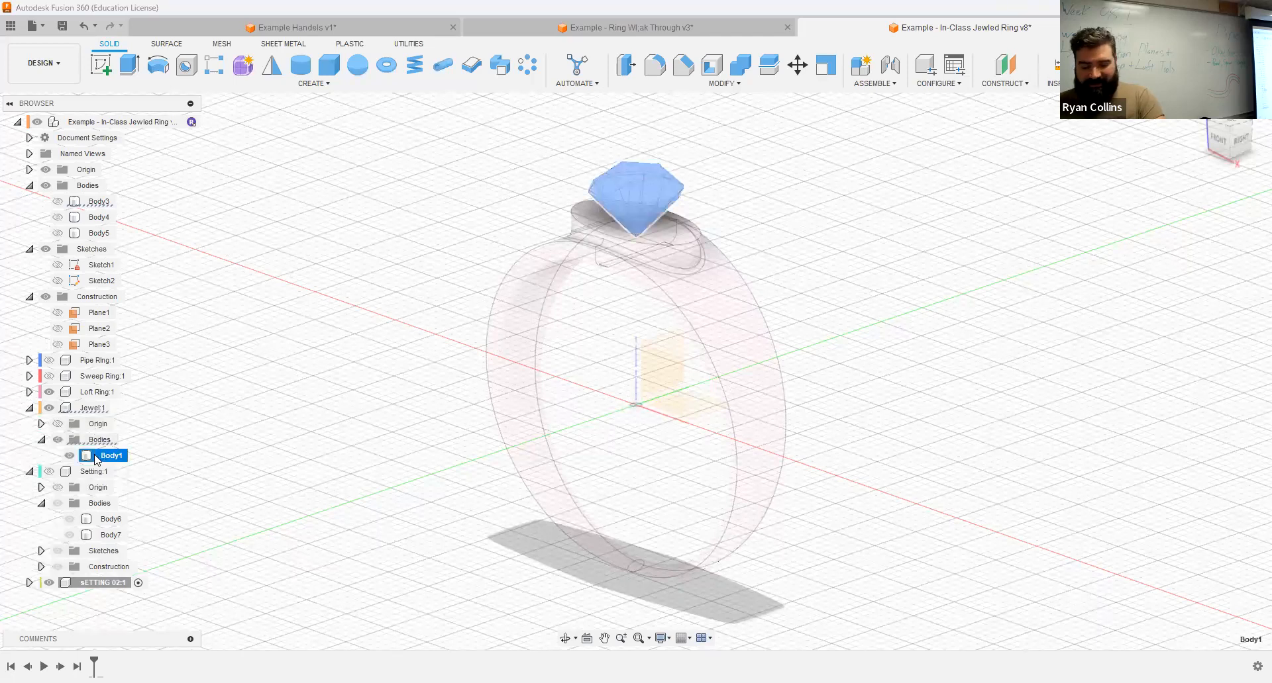
left_click(87, 585)
key("j")
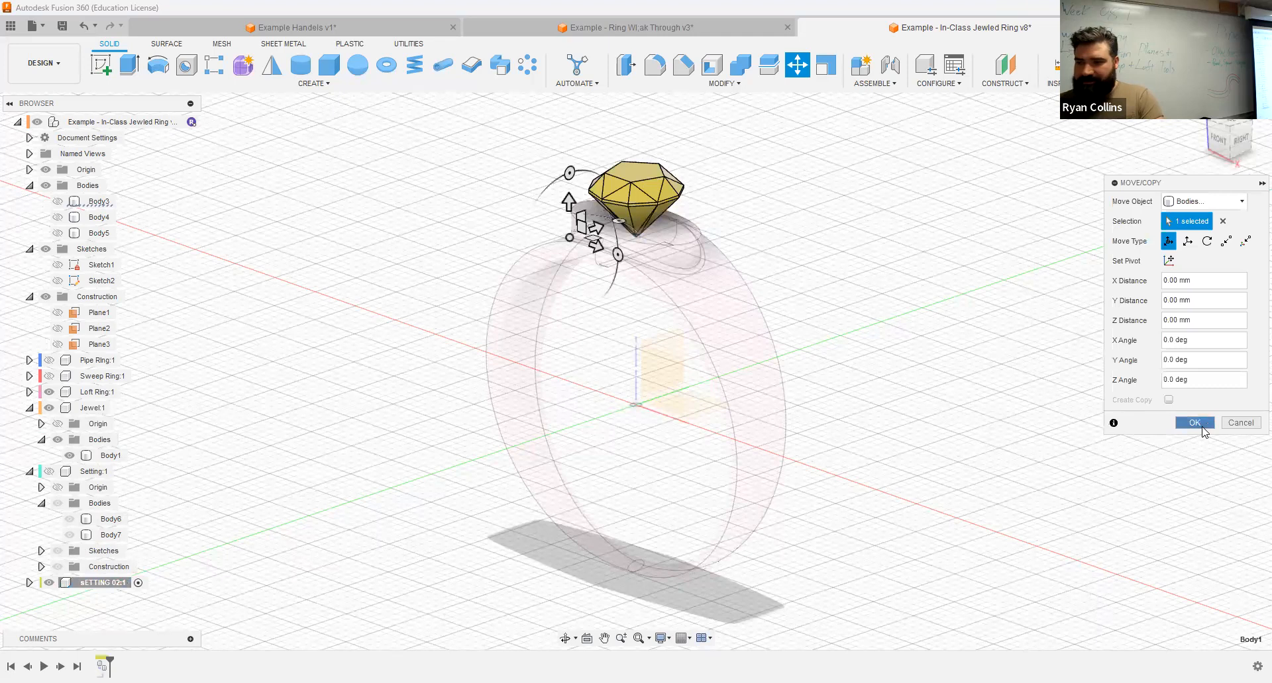
left_click(1194, 423)
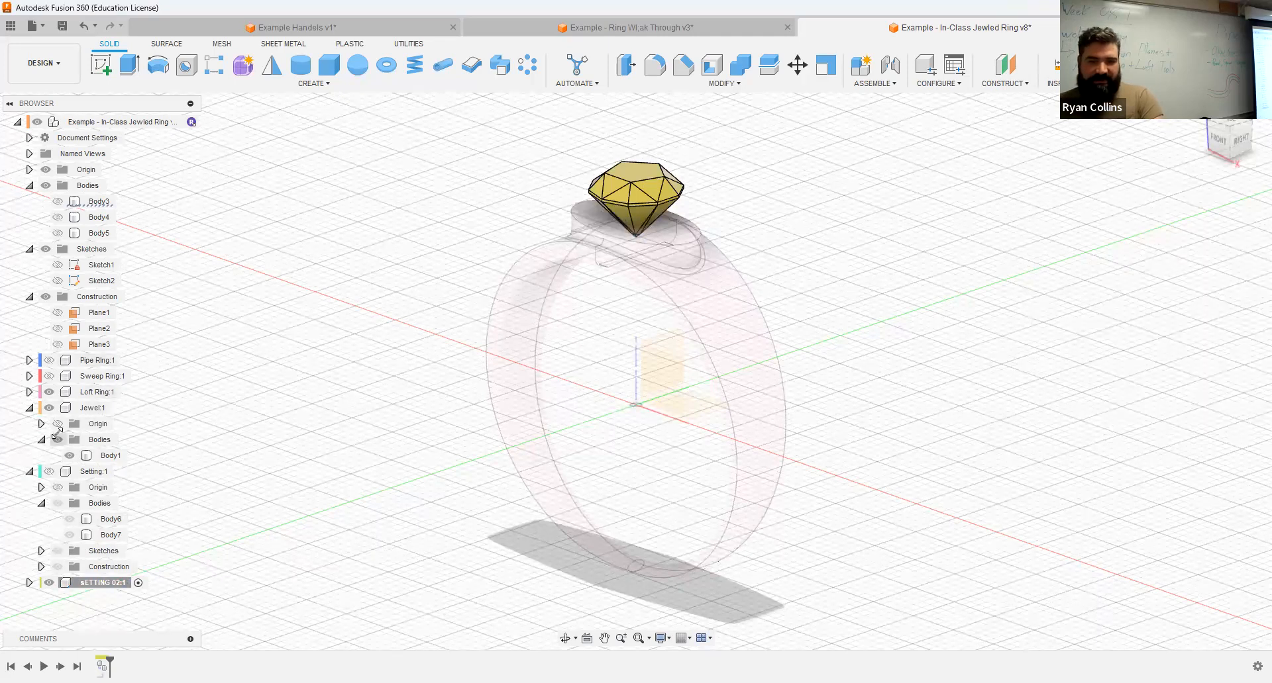
Step: Hide the original Jewel component, leaving only the copied jewel in sETTING 02 shown above the loft ring
left_click(50, 407)
left_click(50, 408)
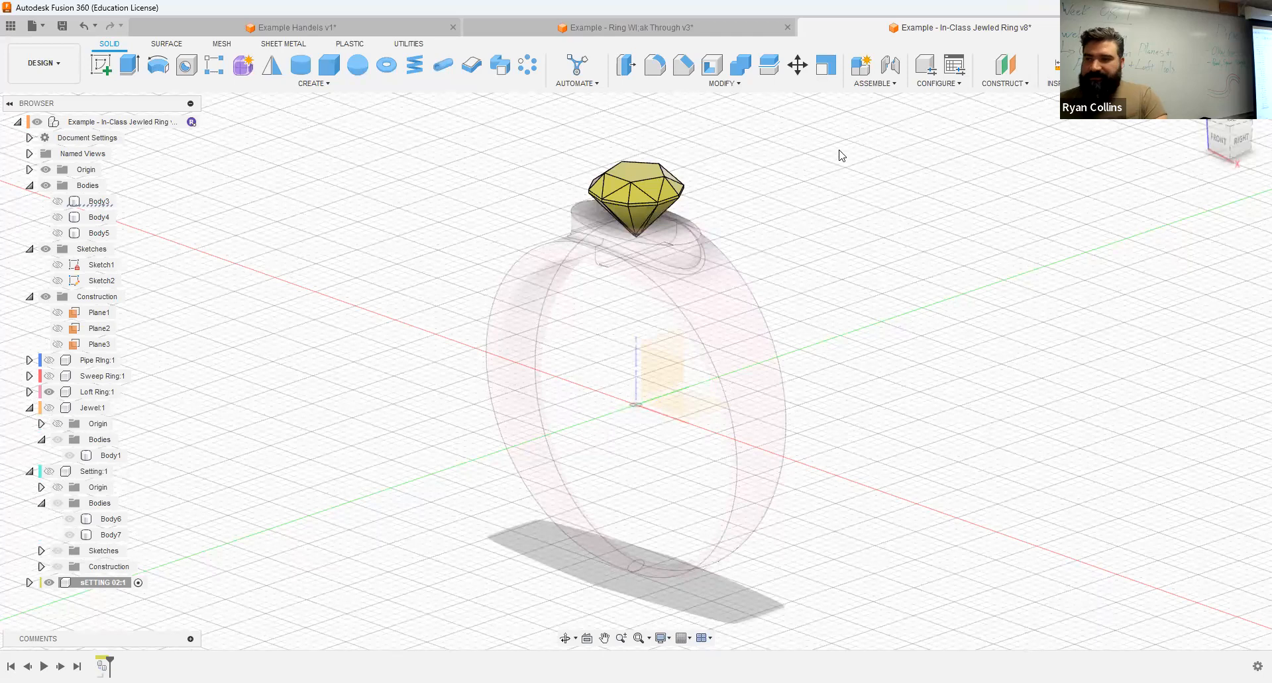
left_click(53, 408)
middle_click_drag(767, 313, 709, 281, "shift")
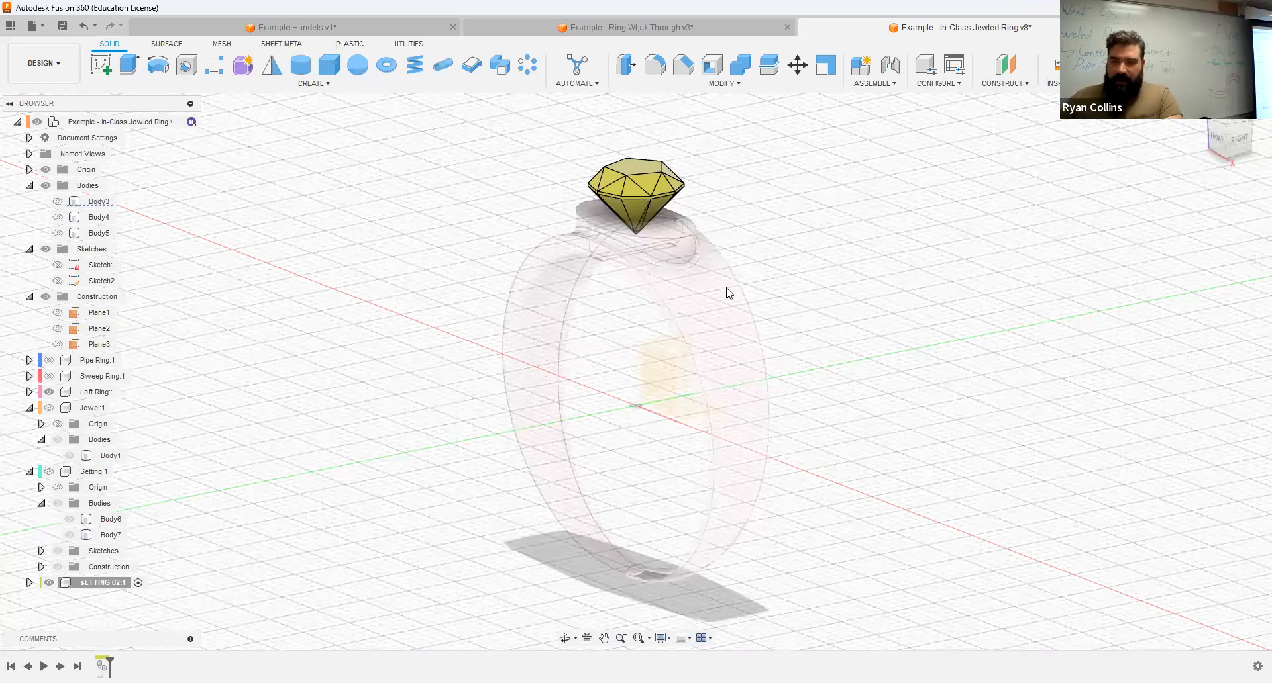
Step: Move the copied jewel body in sETTING 02 upward by 1 mm along Z
left_click(29, 583)
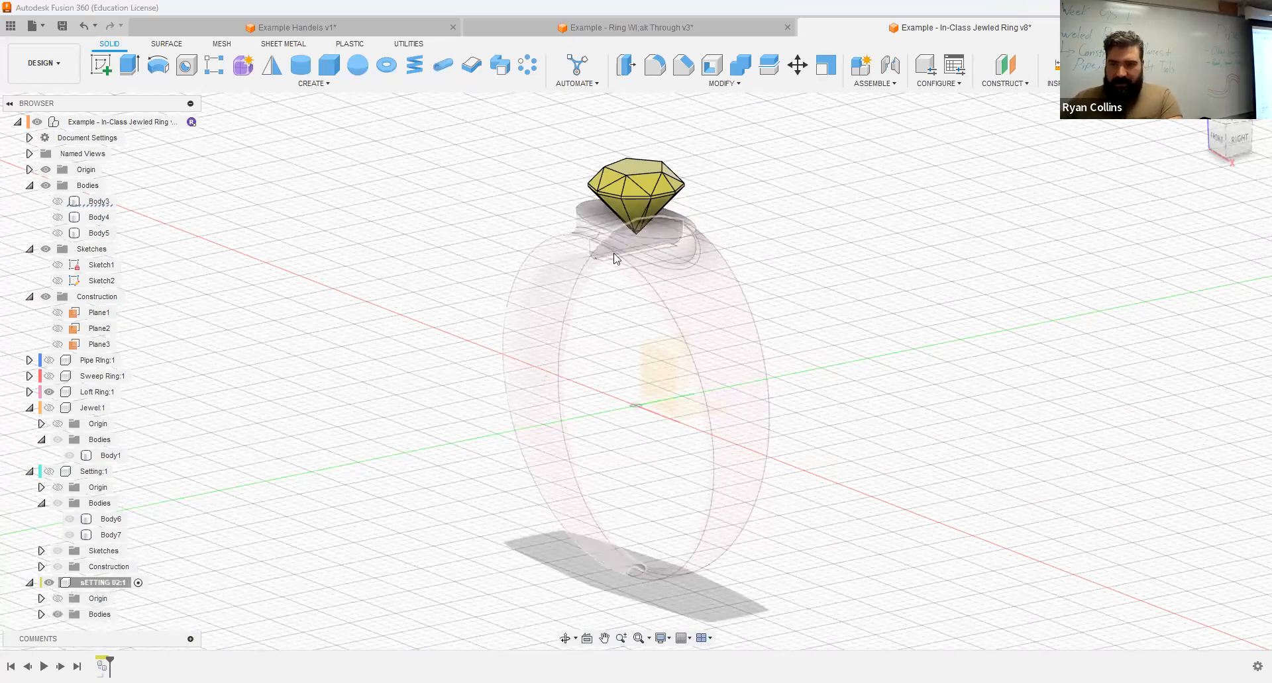
middle_click_drag(886, 278, 864, 299, "shift")
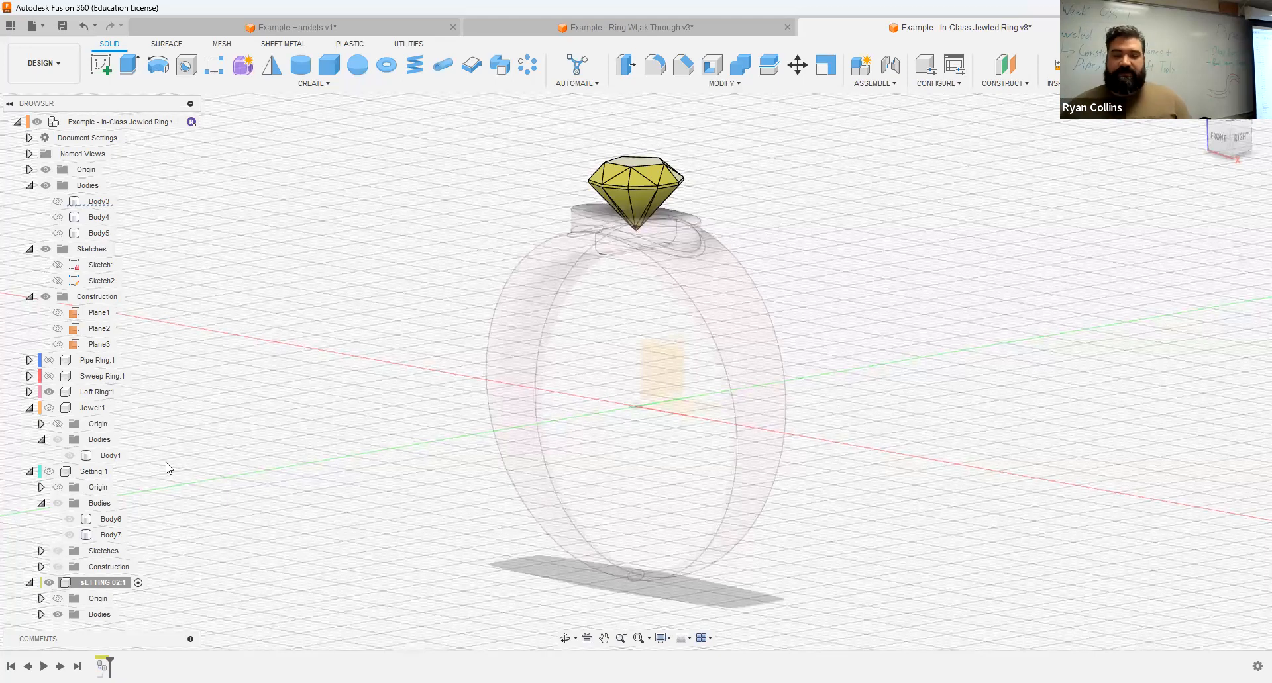
middle_click_drag(203, 527, 213, 472)
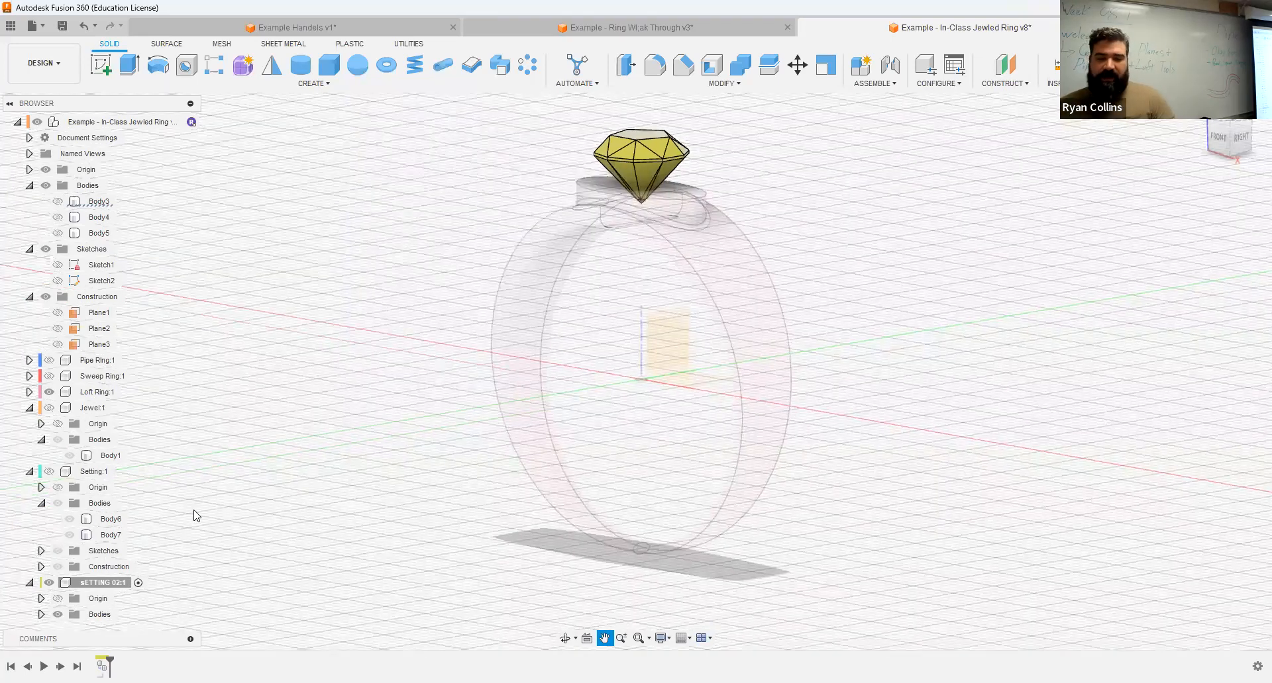
left_click(41, 614)
left_click(105, 614)
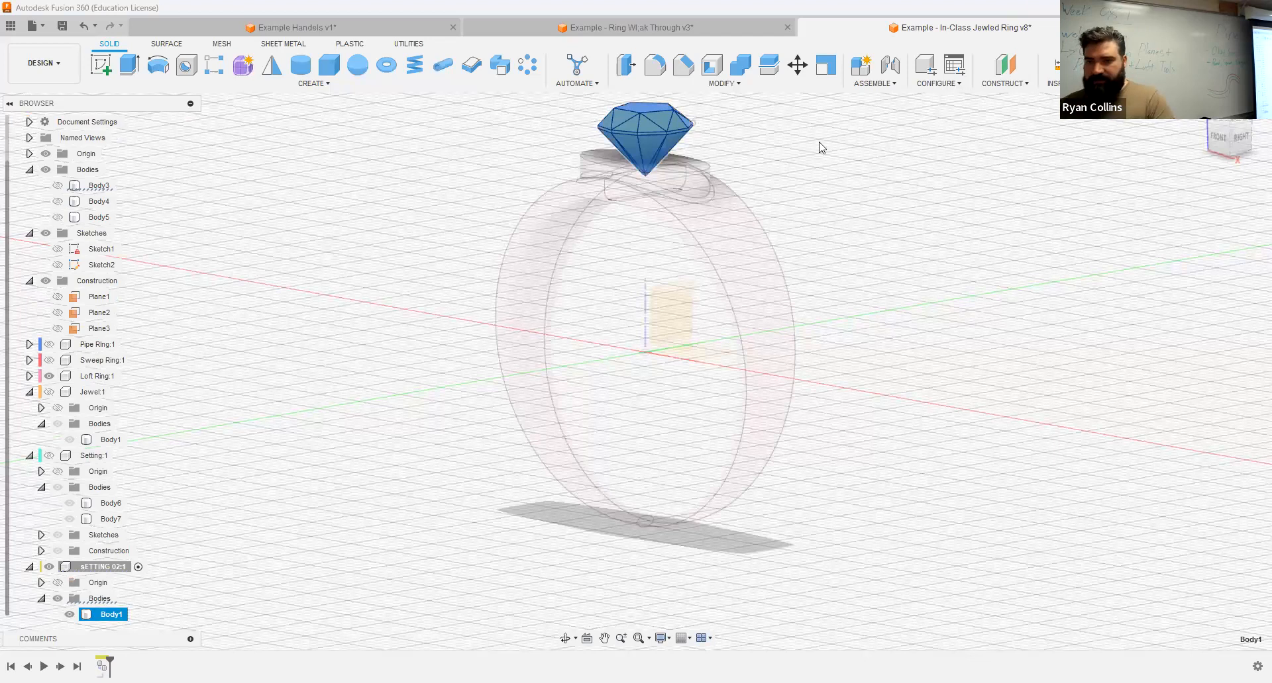
key("m")
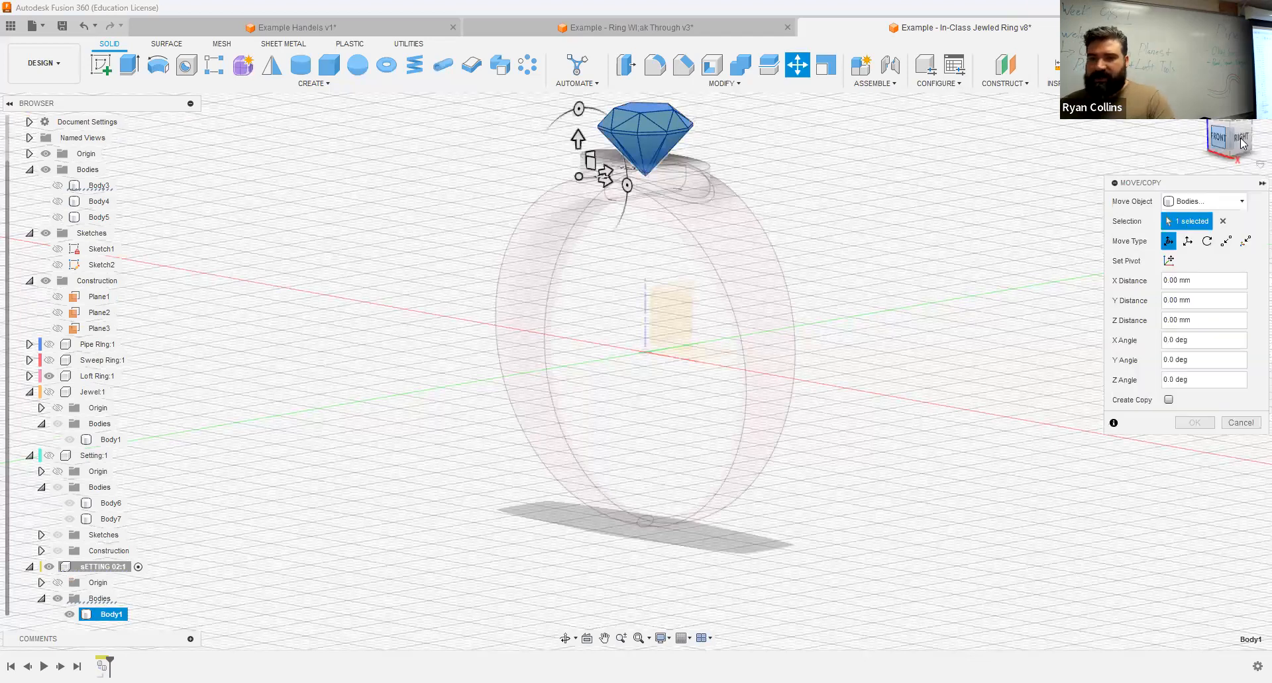
left_click(1240, 140)
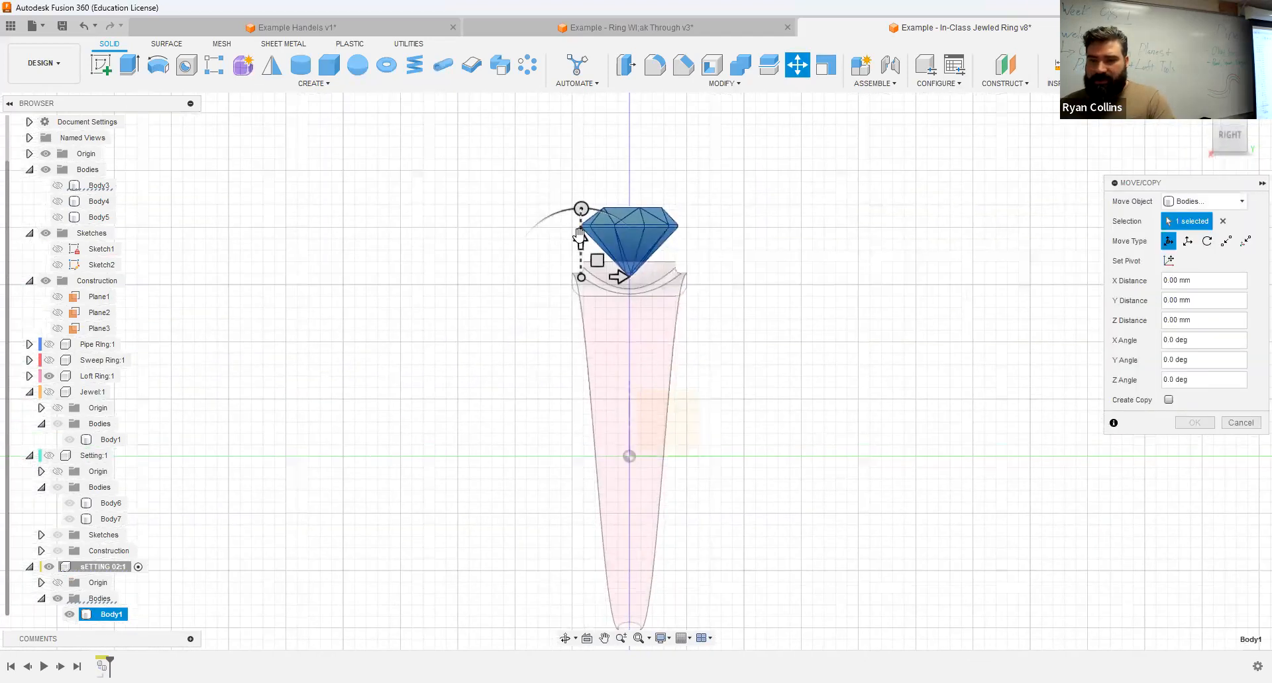
mouse_move(581, 237)
left_mouse_down()
mouse_move(580, 209)
mouse_move(580, 220)
left_mouse_up()
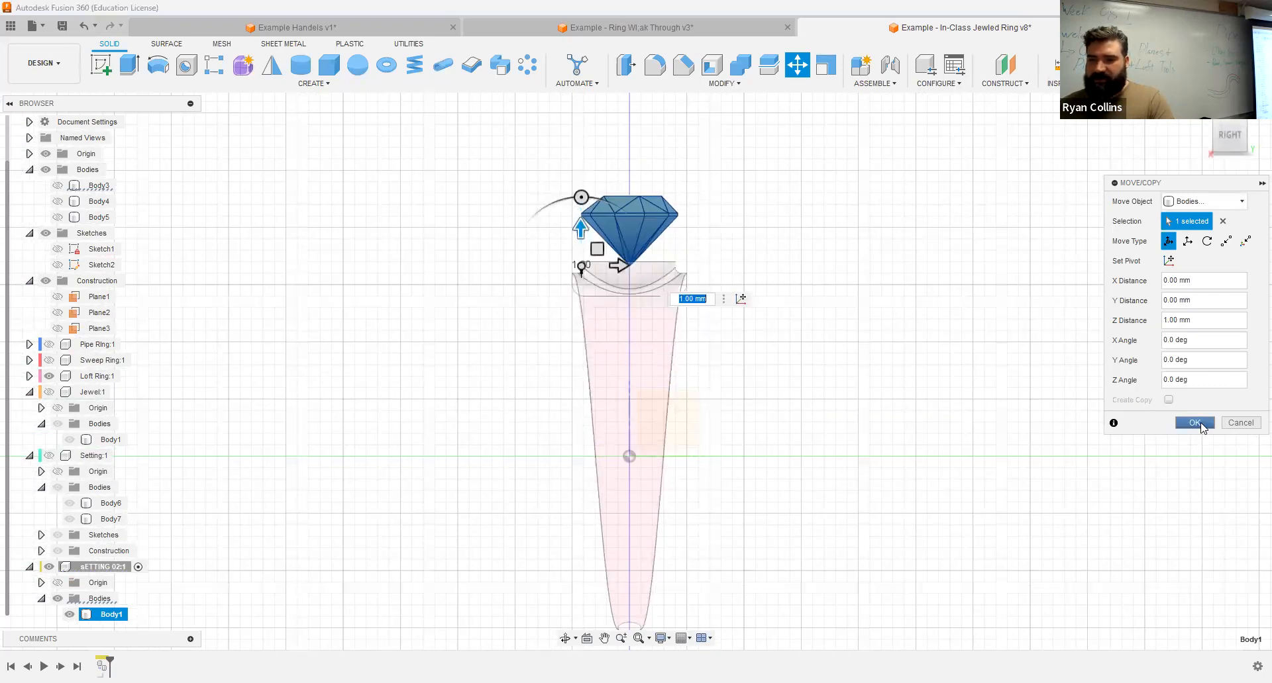
middle_click_drag(874, 318, 983, 308, "shift")
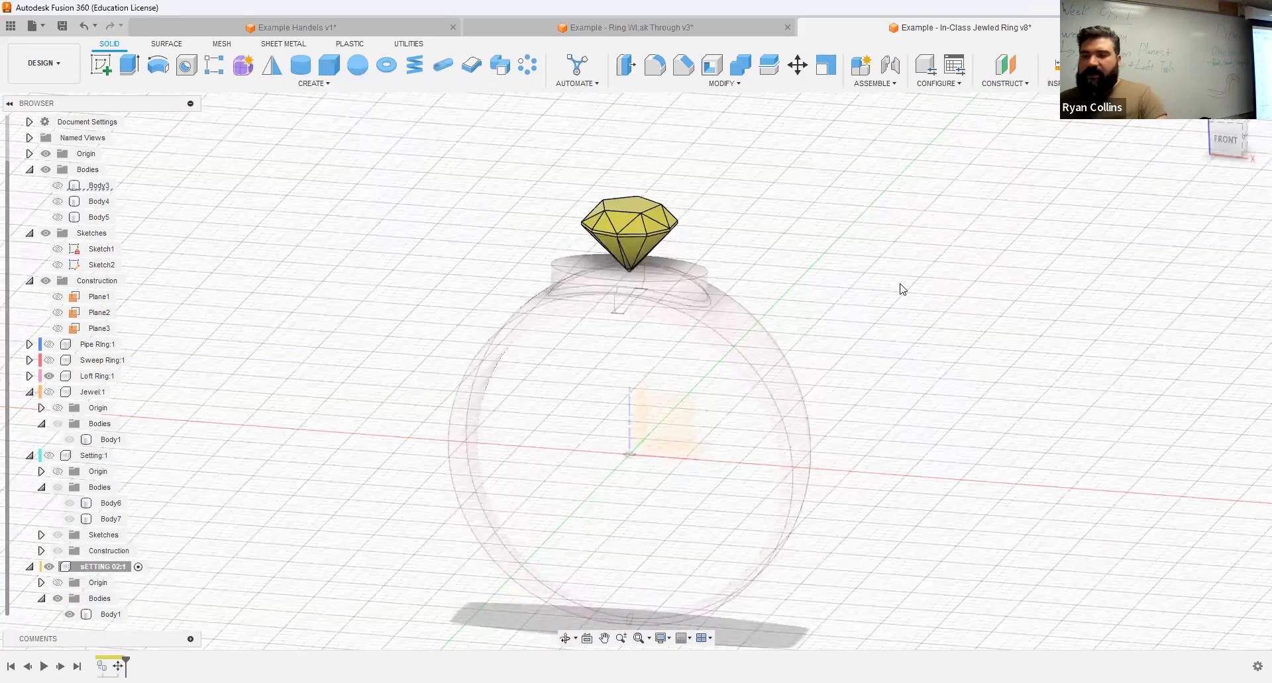
Step: Start a sketch on the front origin plane and project the copied jewel body into it with Projection Link enabled
left_click(108, 74)
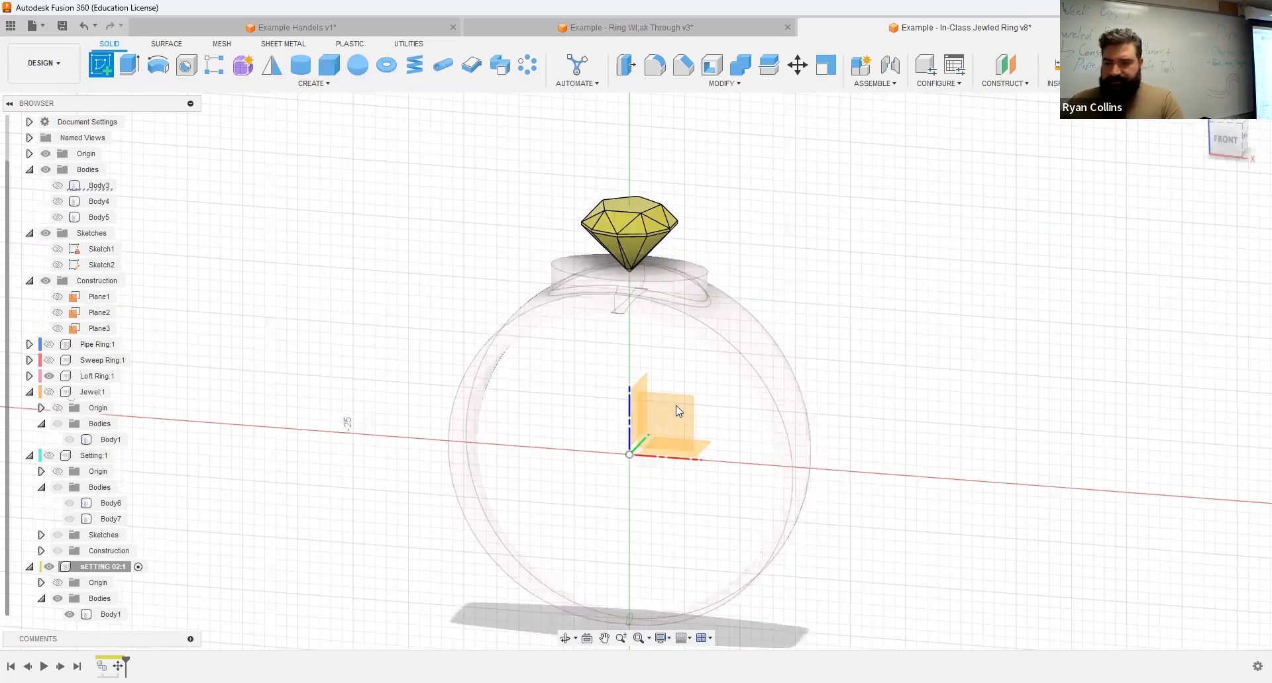
left_click(675, 405)
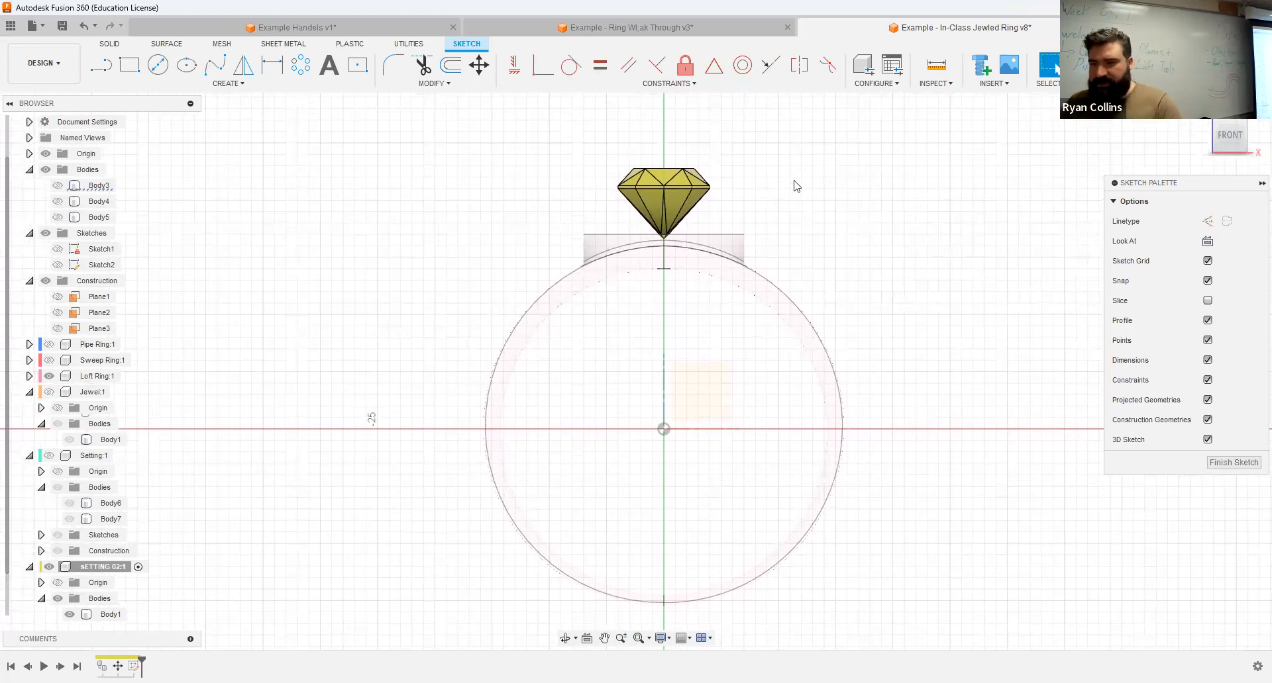
key("p")
scroll(793, 199, "up", 5)
left_click(579, 187)
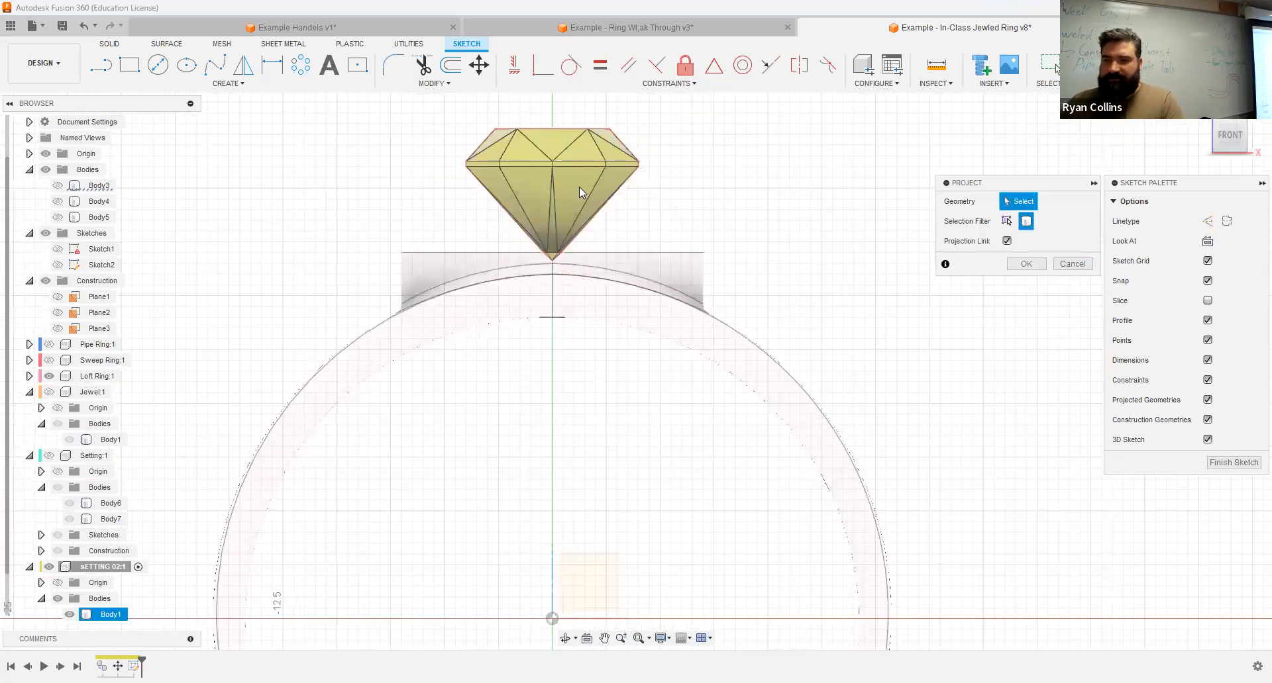
left_click(578, 187)
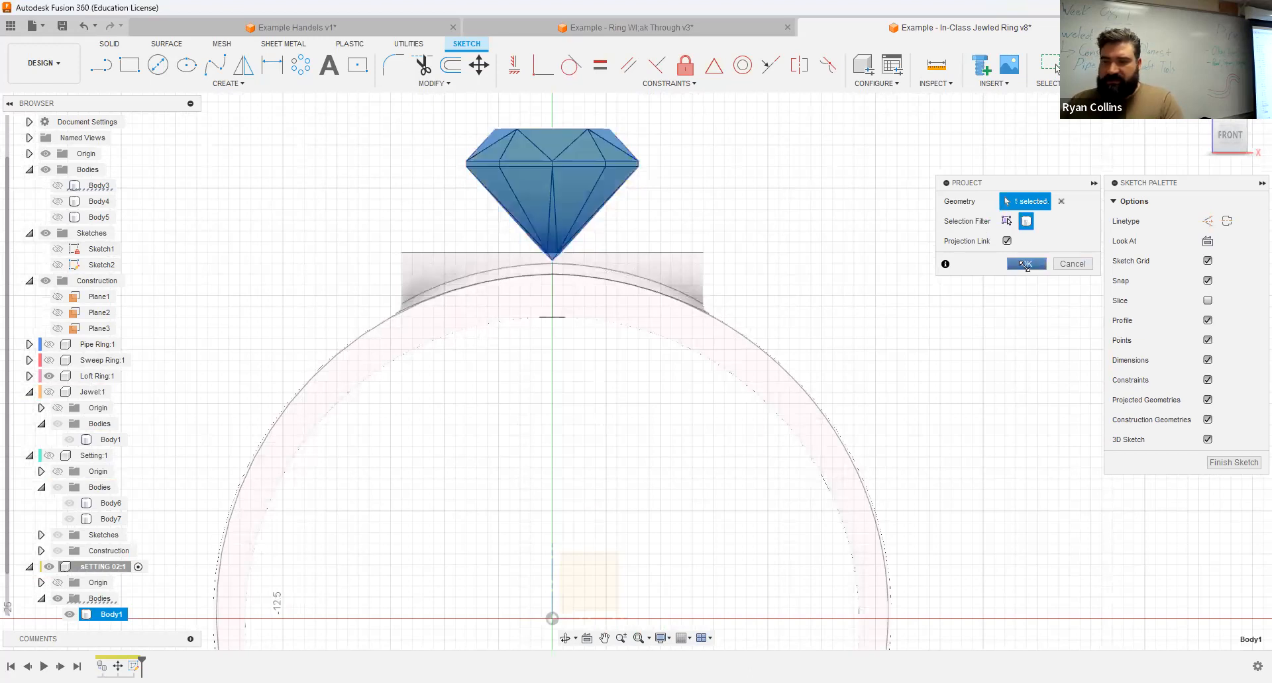
left_click(1026, 264)
Step: Hide the copied jewel body and offset the whole projected jewel outline outward by 1 mm using chain selection
left_click(69, 614)
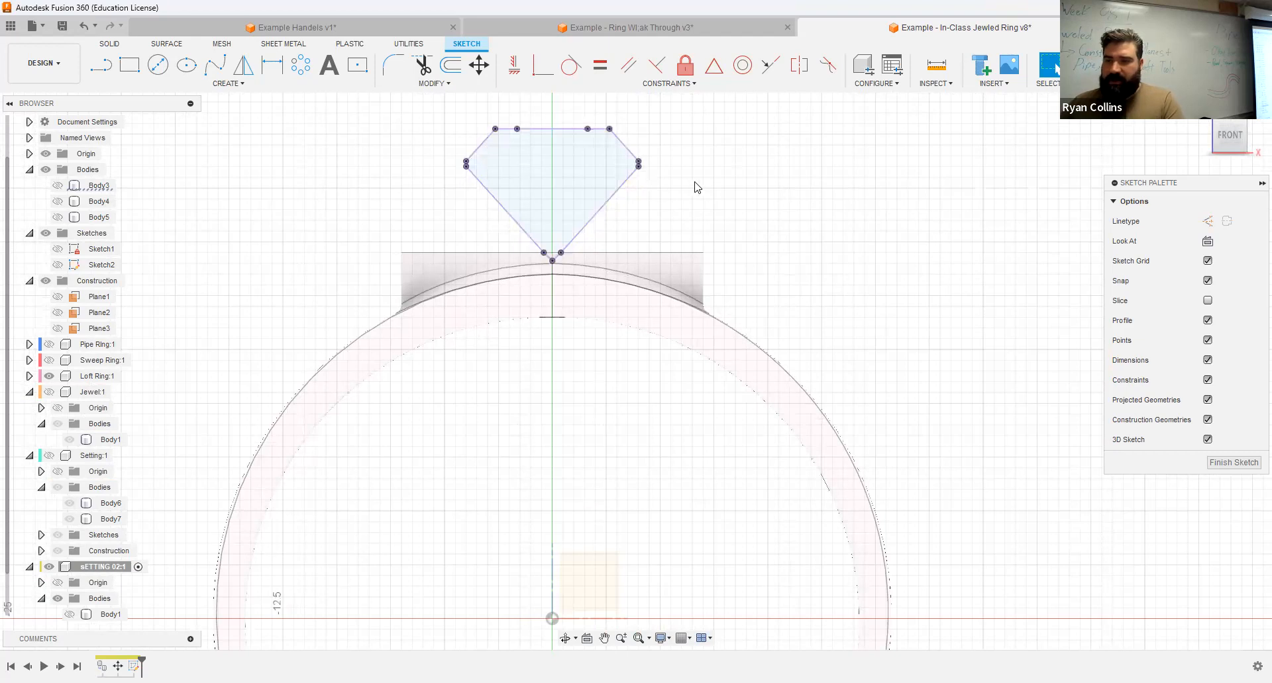
scroll(695, 187, "up", 3)
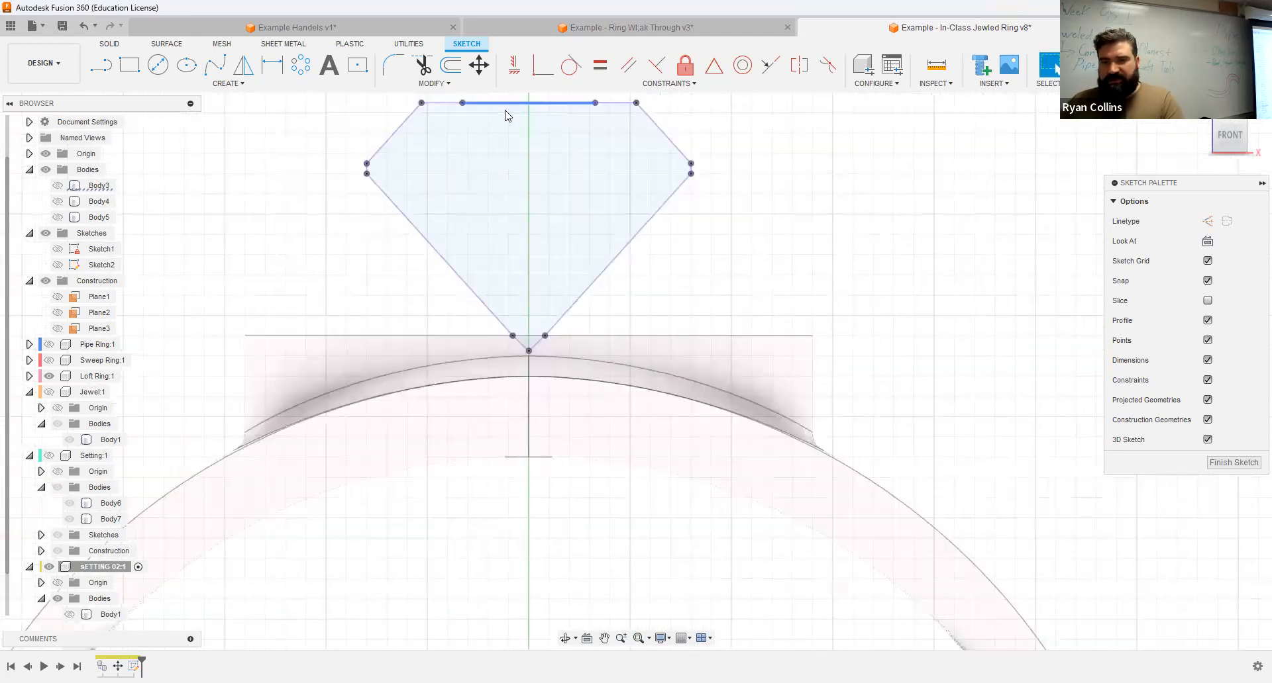
left_click(451, 64)
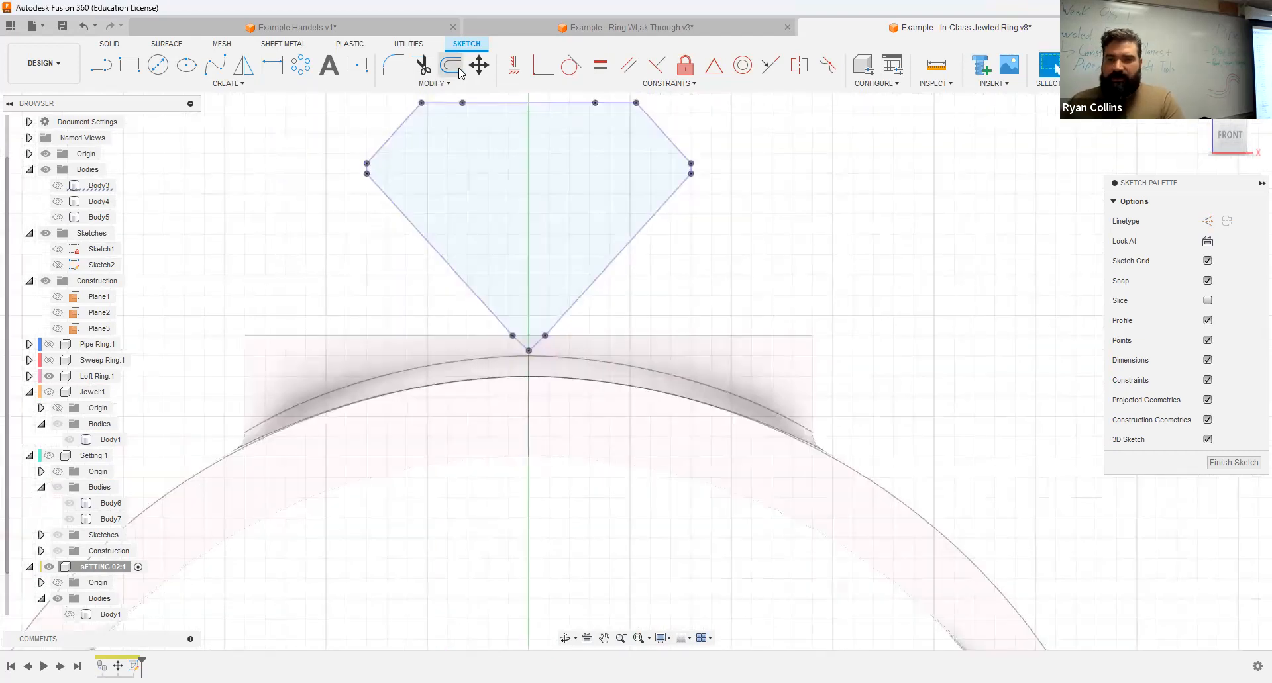
left_click(652, 219)
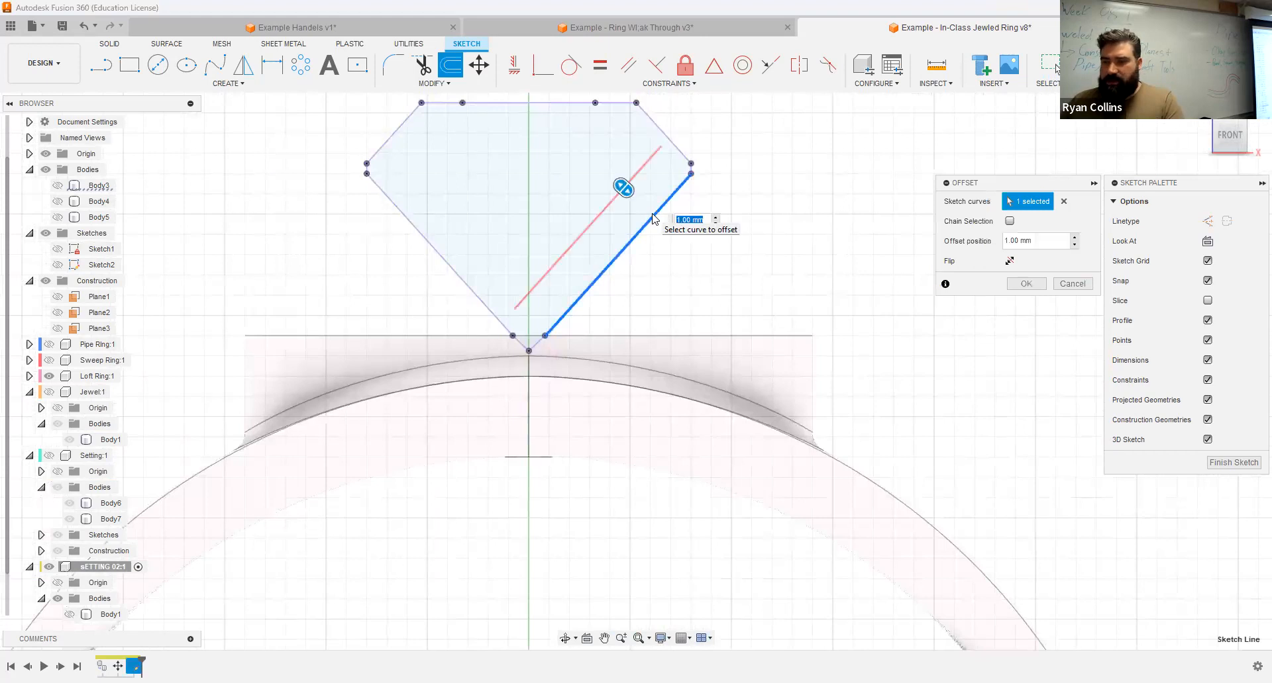
left_click(1009, 222)
left_click_drag(660, 146, 714, 184)
type("-")
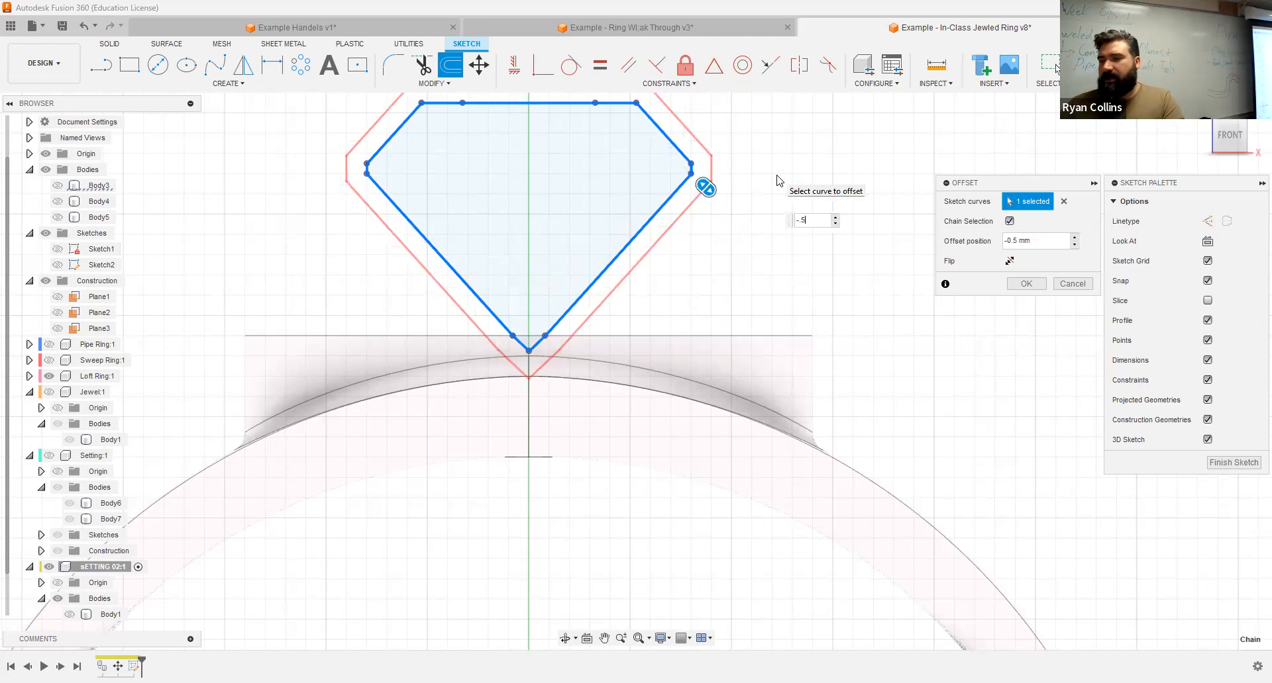
type("1")
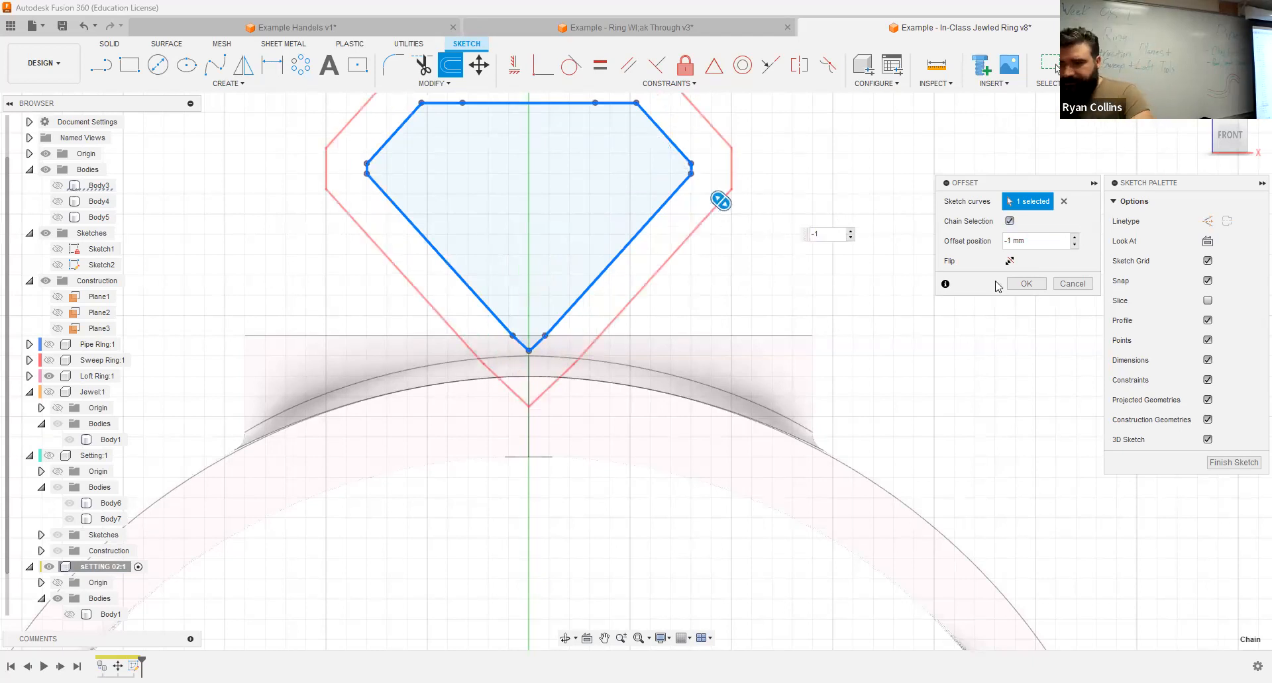
left_click(1026, 283)
Step: Draw a vertical center line from the midpoint of the offset outline's upper edge down to its lower tip
mouse_move(874, 242)
middle_mouse_down("shift")
mouse_move(831, 256)
mouse_move(857, 246)
mouse_move(842, 161)
middle_mouse_up("shift")
middle_click_drag(838, 204, 842, 276)
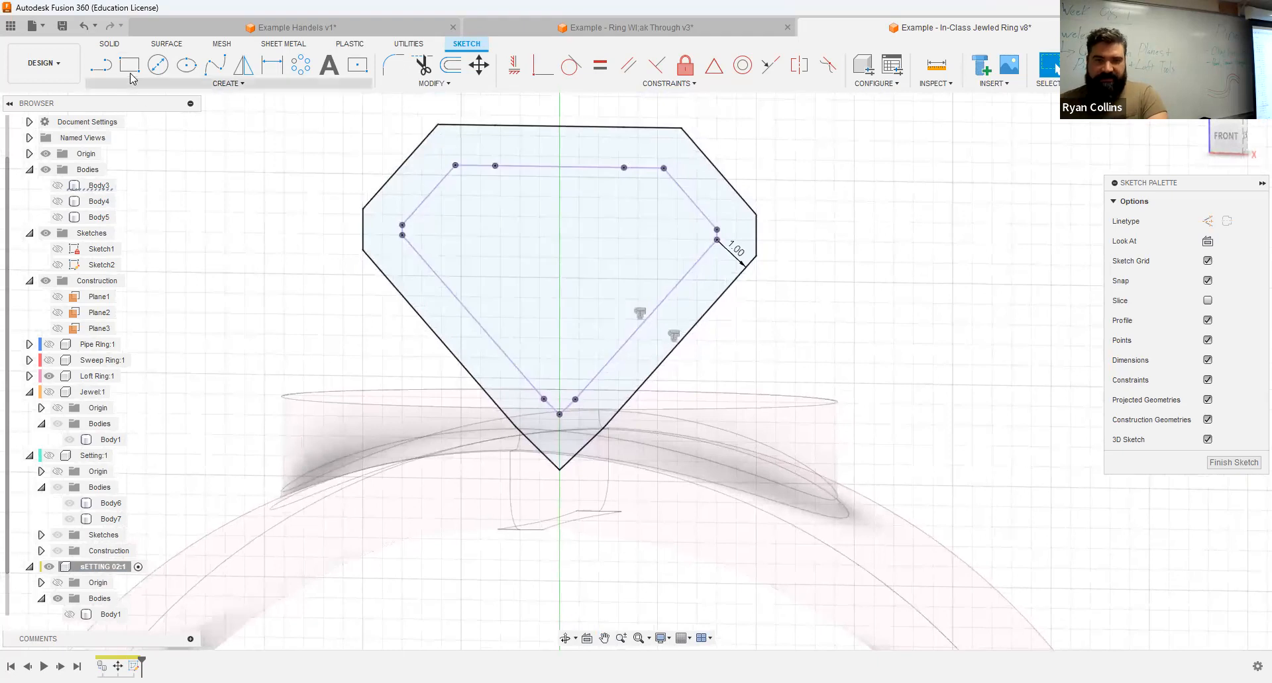
left_click(100, 67)
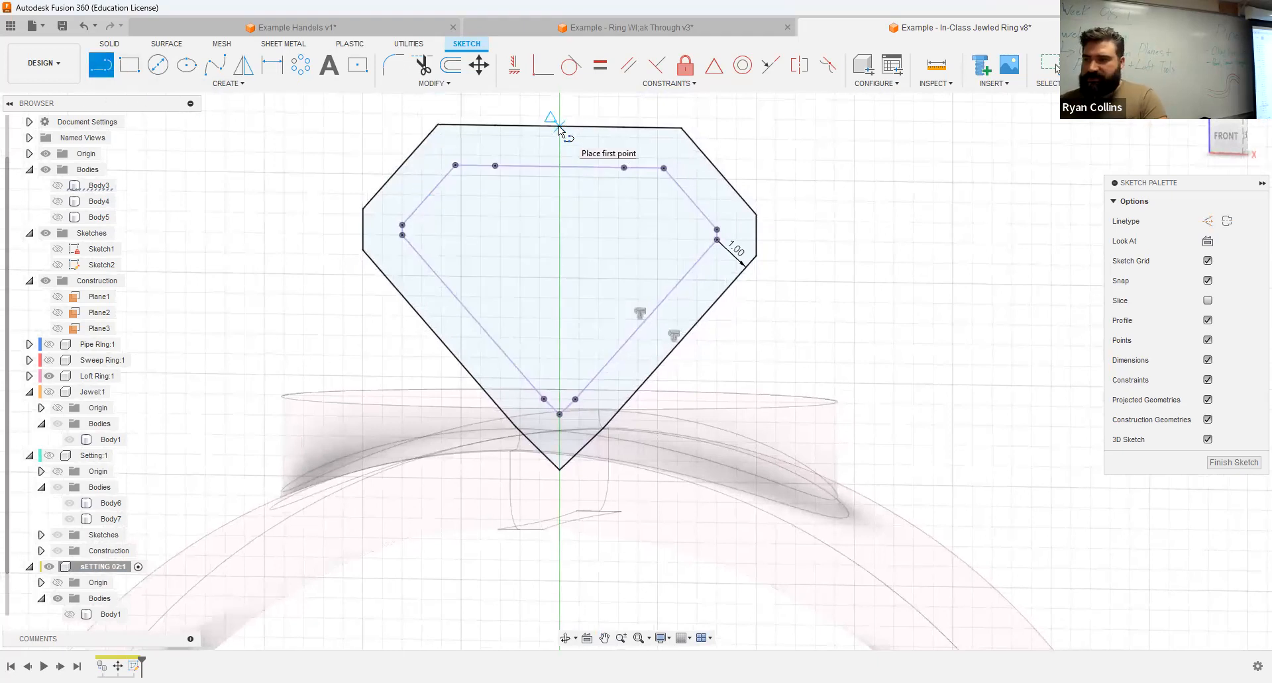
left_click(1217, 135)
left_click(549, 131)
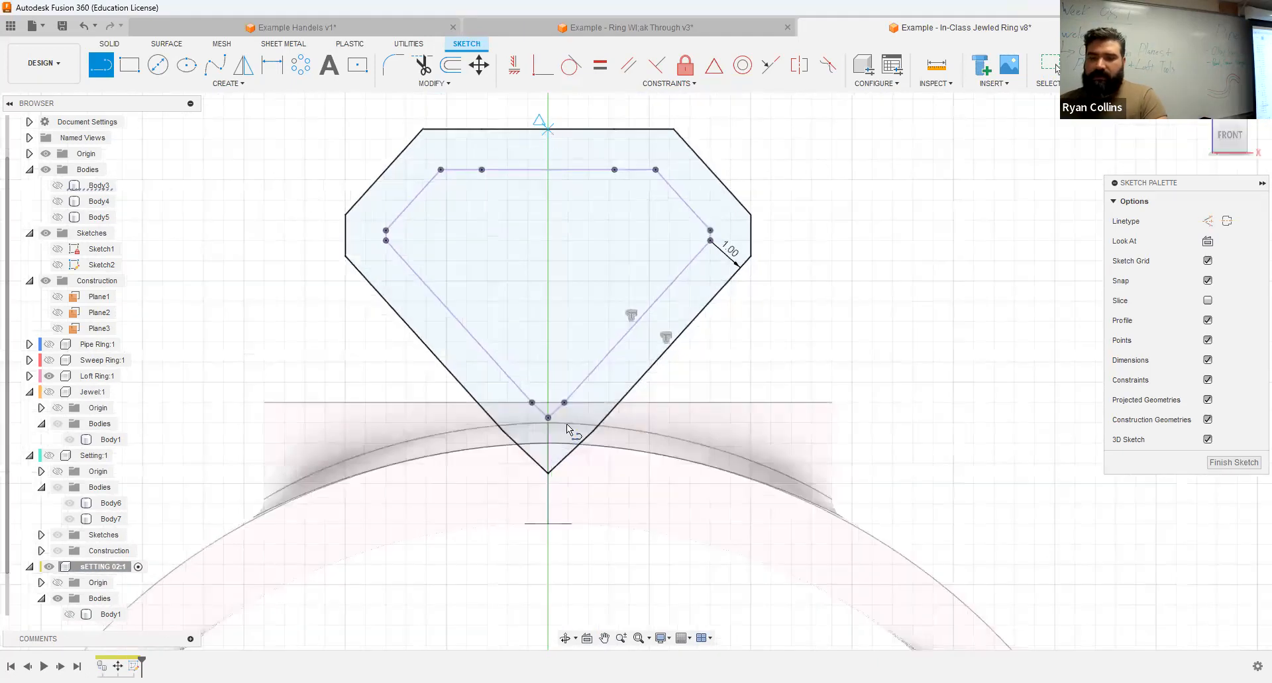
left_click(548, 473)
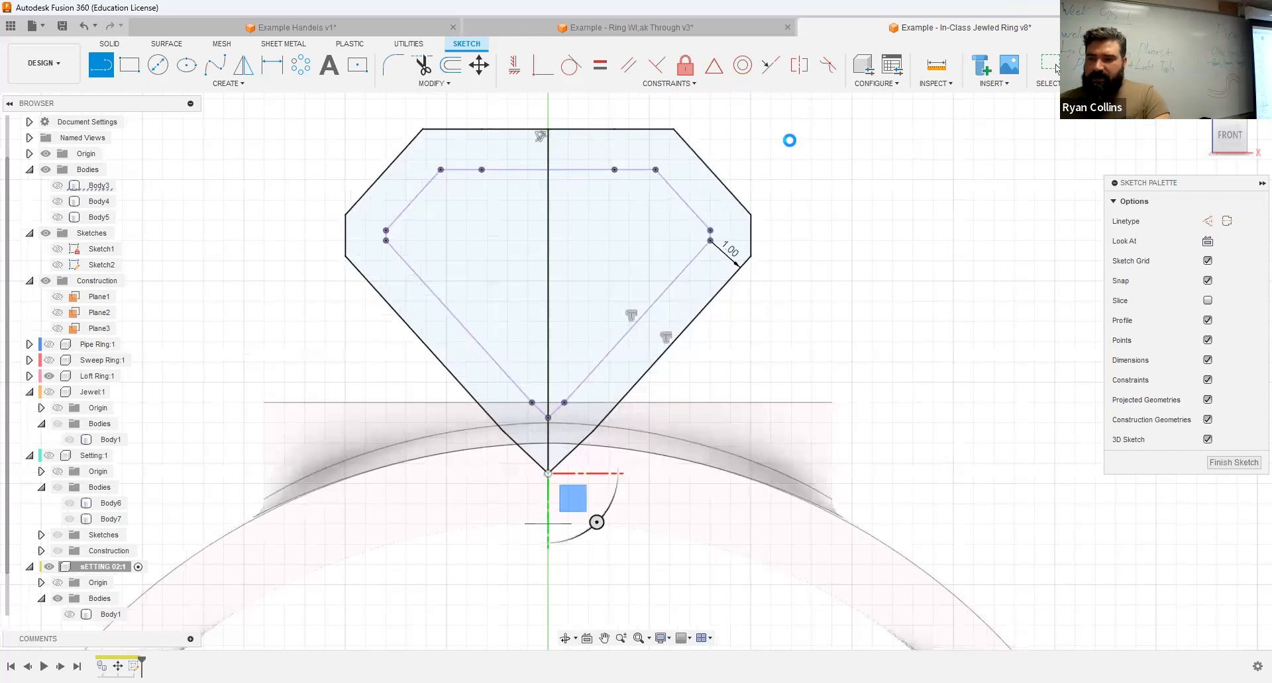
key("Escape")
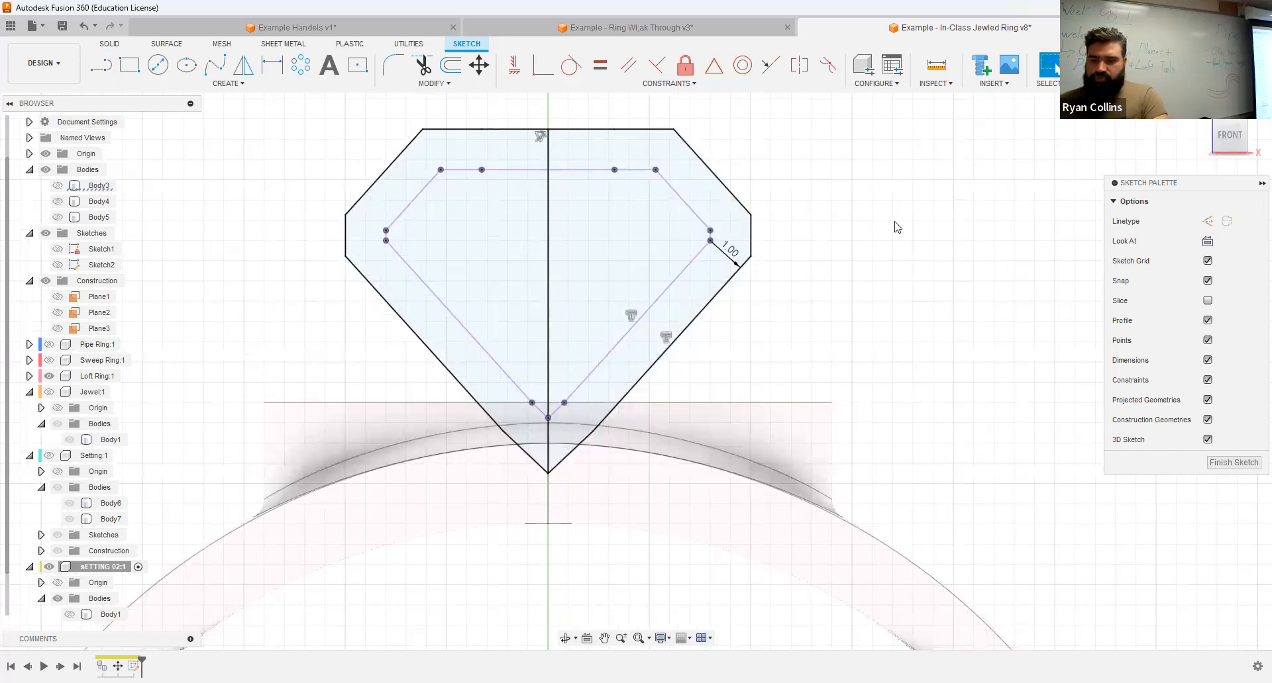
Step: Draw a short line from the midpoint of the projected jewel's upper-right slanted edge, perpendicular out to the offset outline
left_click(101, 65)
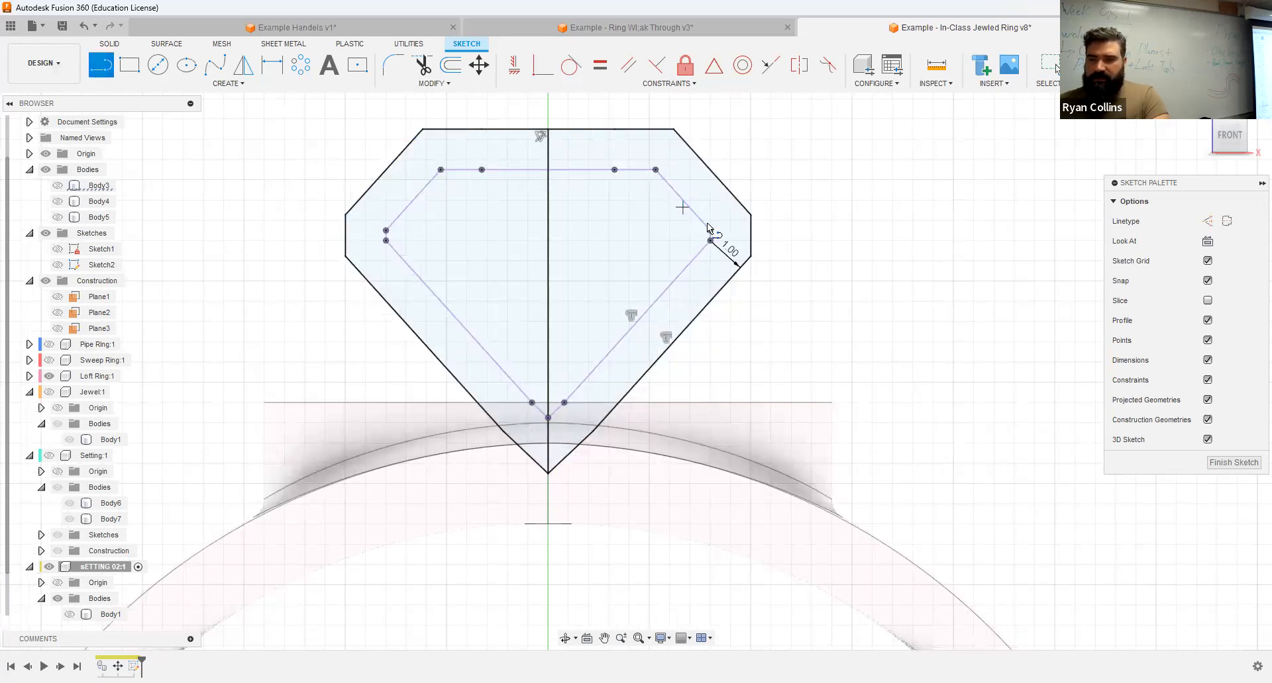
scroll(694, 222, "up", 3)
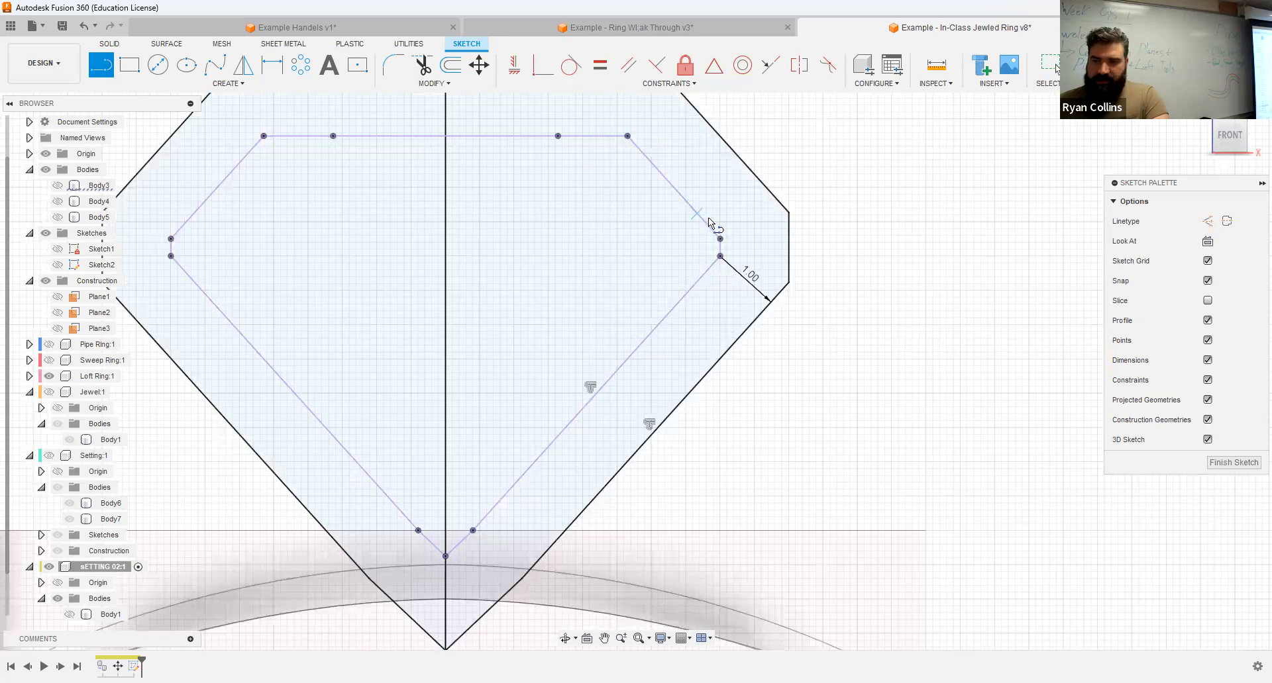
left_click(674, 187)
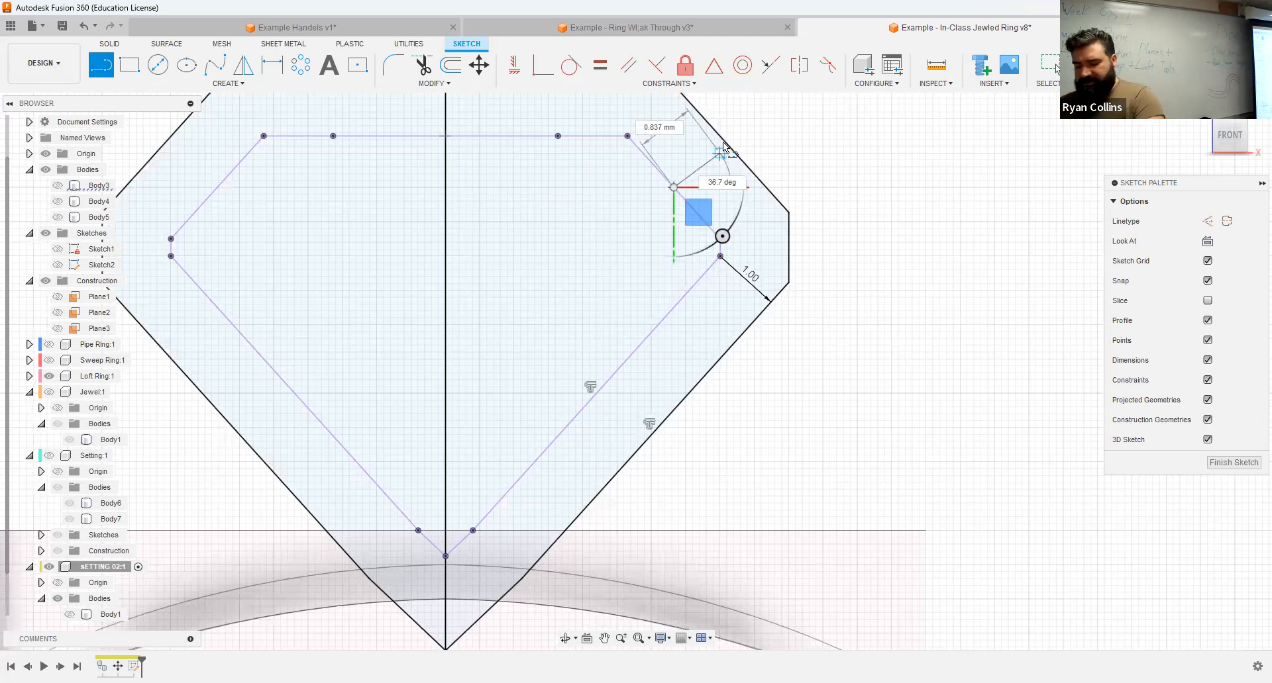
left_click(723, 141)
key("Escape")
scroll(973, 229, "down", 2)
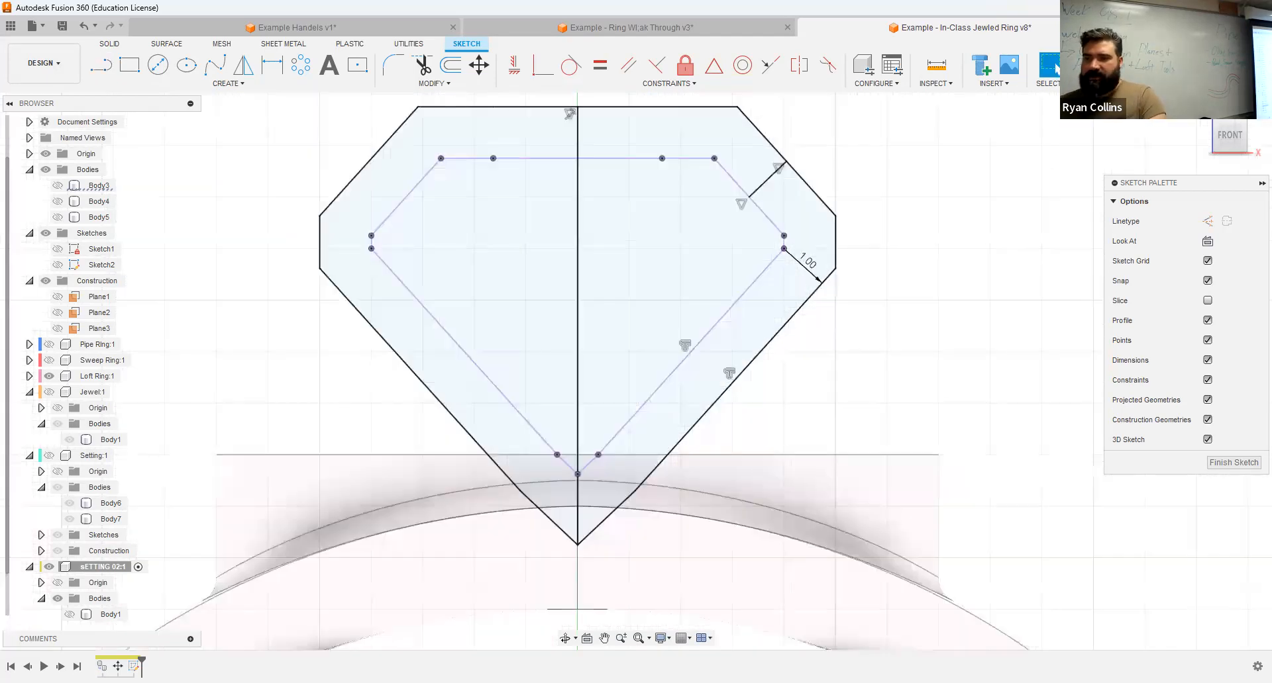
Step: Draw an ellipse about 0.3 mm wide centered on the offset outline's short right vertical edge, spanning that edge's full height
middle_click_drag(812, 229, 871, 212, "shift")
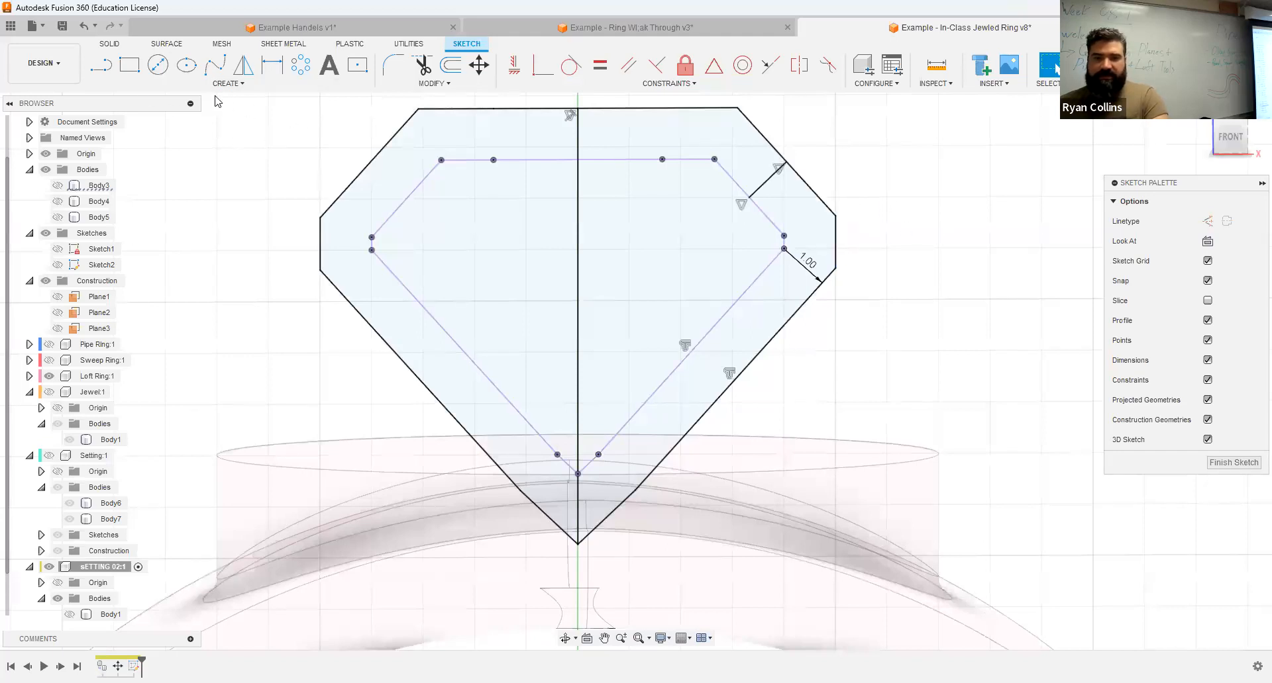
left_click(187, 64)
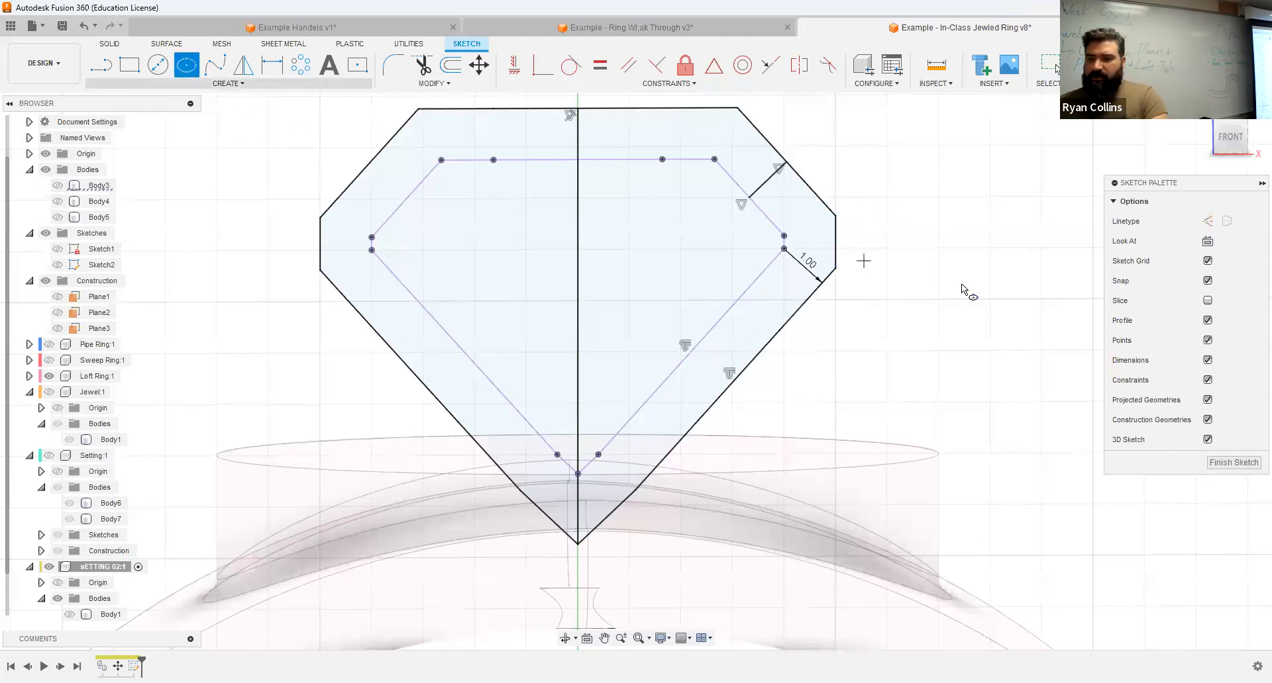
left_click(834, 216)
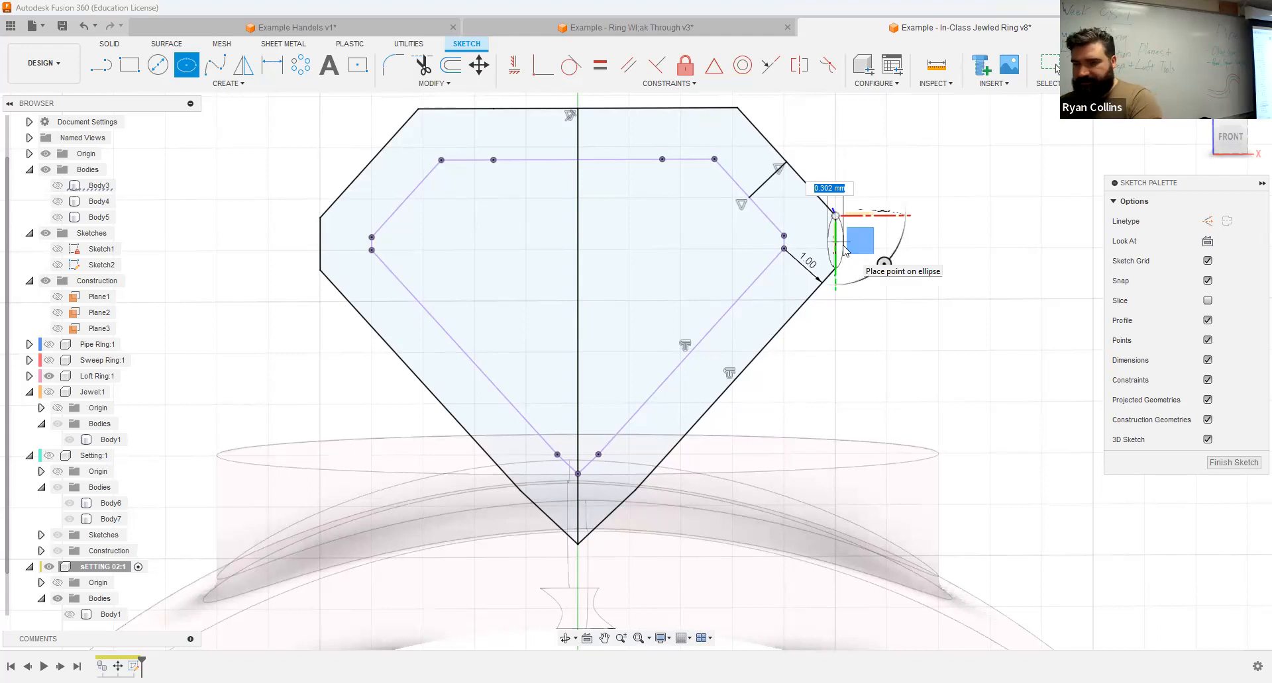
left_click(845, 251)
key("Escape")
Step: Trim away the ellipse's inner half and the vertical edge inside it, leaving a curved outer side, and finish the sketch
scroll(848, 249, "up", 3)
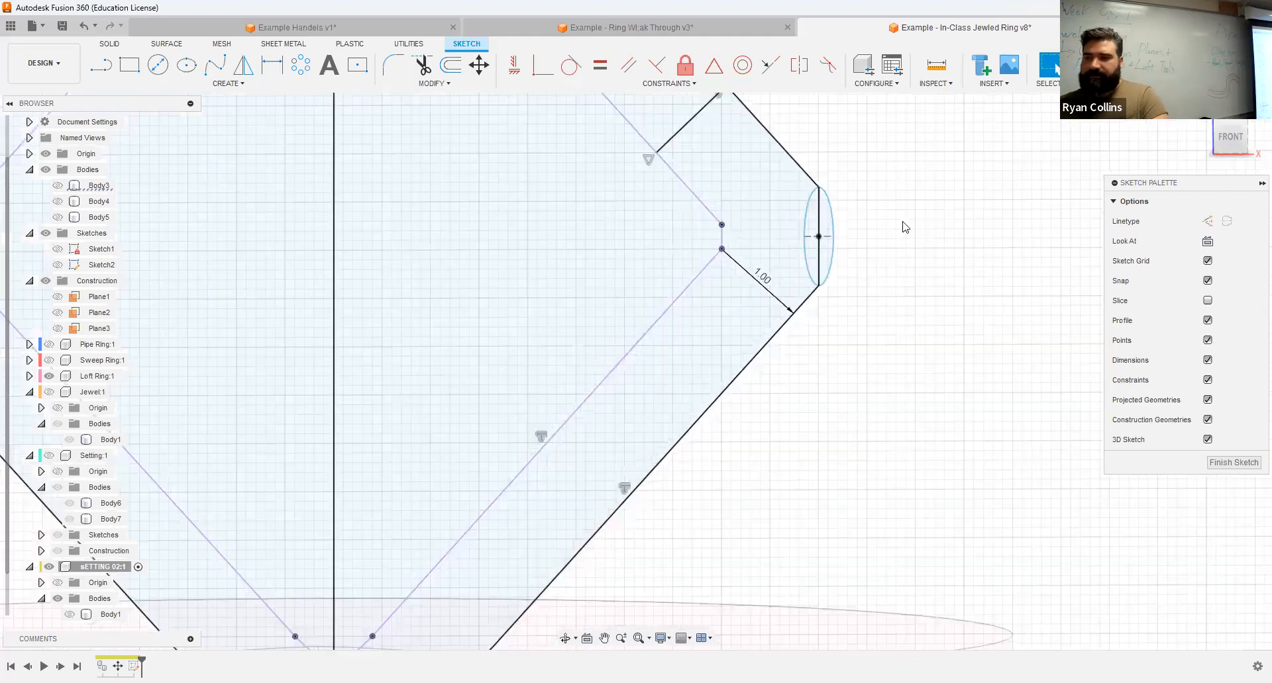
left_click(422, 65)
left_click(803, 216)
left_click(818, 220)
scroll(892, 285, "down", 3)
scroll(863, 248, "up", 3)
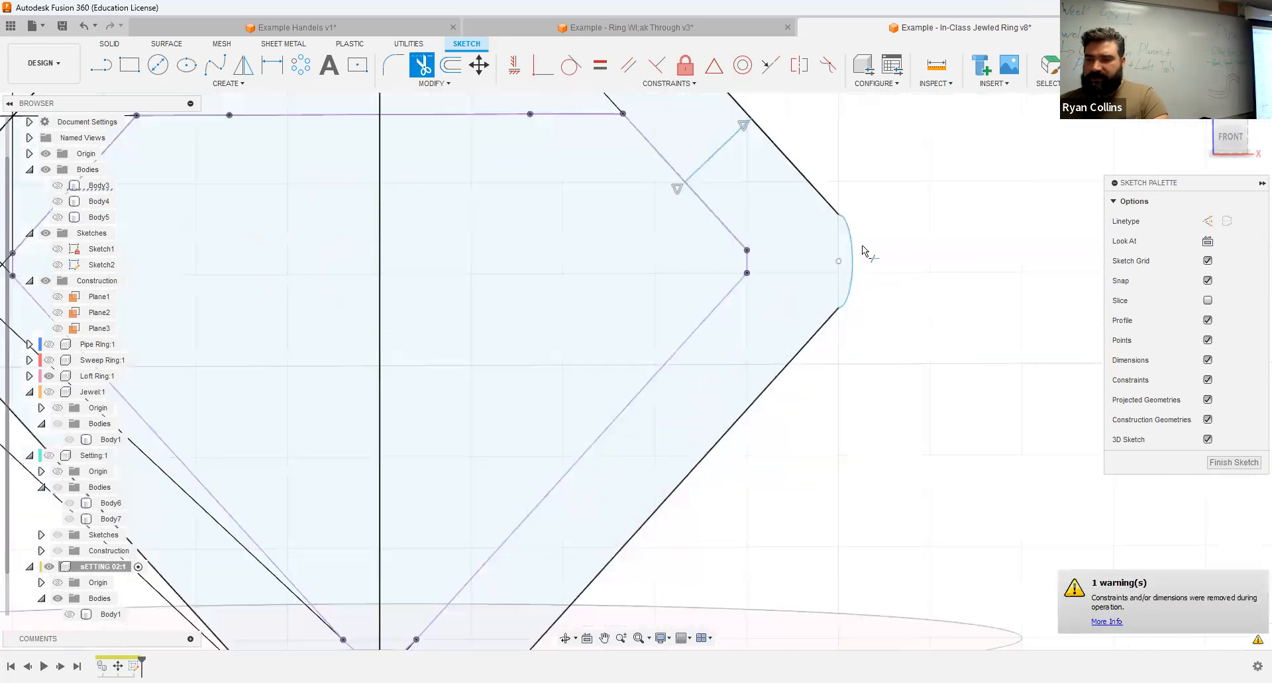
scroll(863, 252, "up", 3)
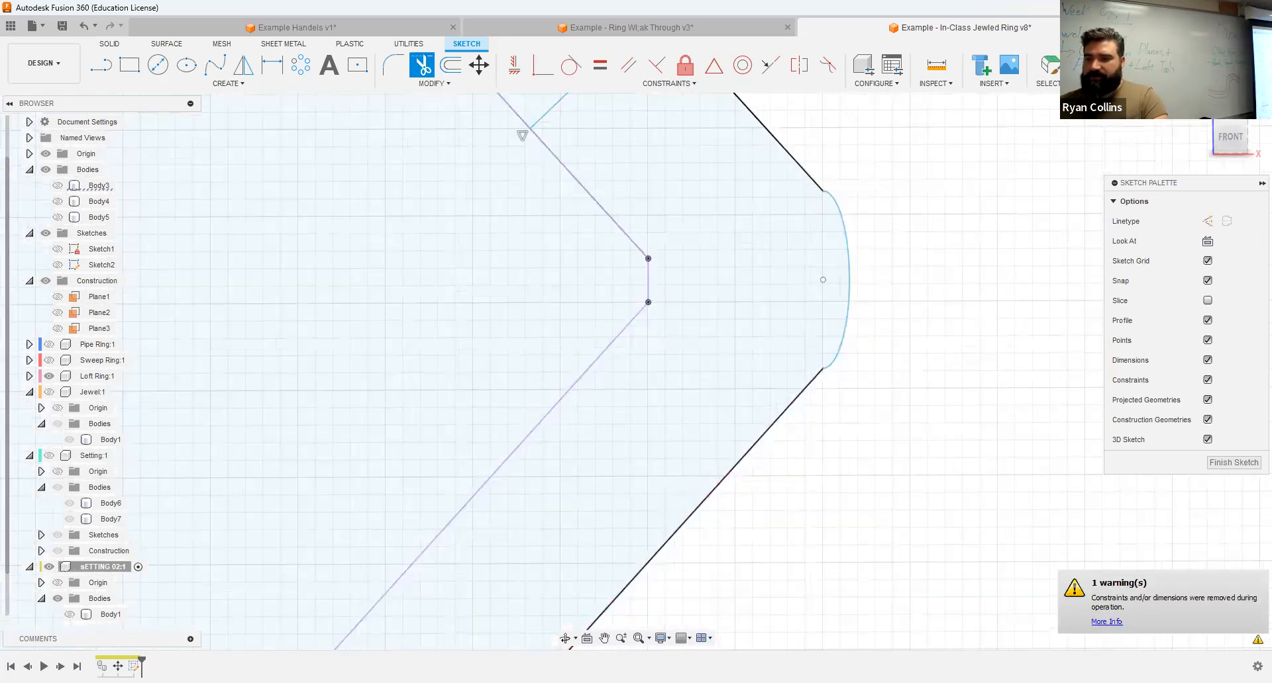
scroll(1083, 165, "down", 2)
left_click(1105, 65)
Step: Revolve the lower-right band between the jewel outline and its offset 360 degrees about the vertical center line as a new body
scroll(982, 284, "down", 5)
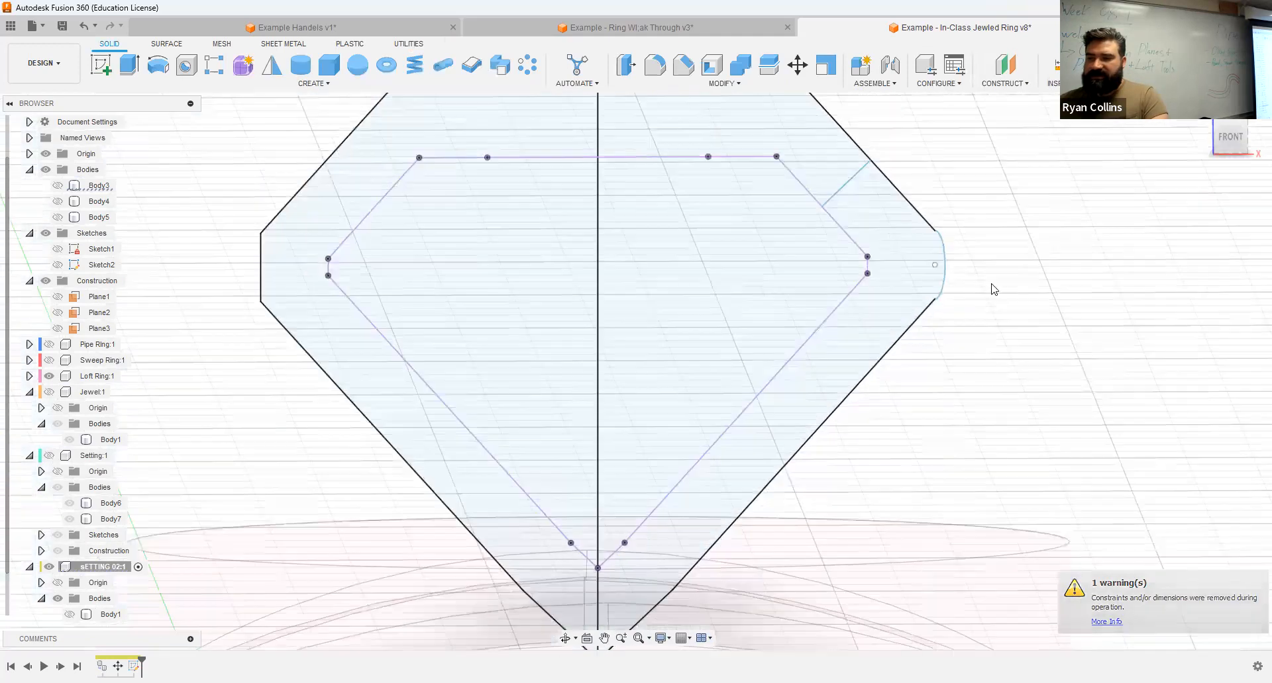
middle_click_drag(996, 240, 981, 250, "shift")
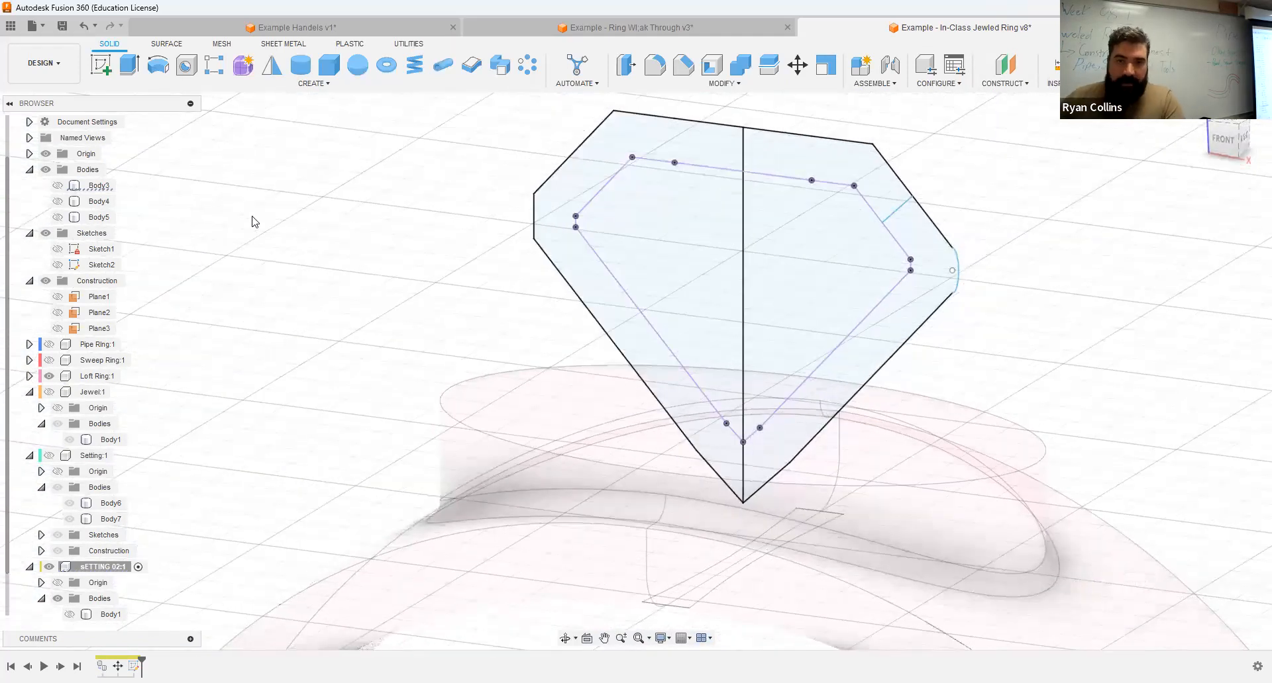
left_click(159, 73)
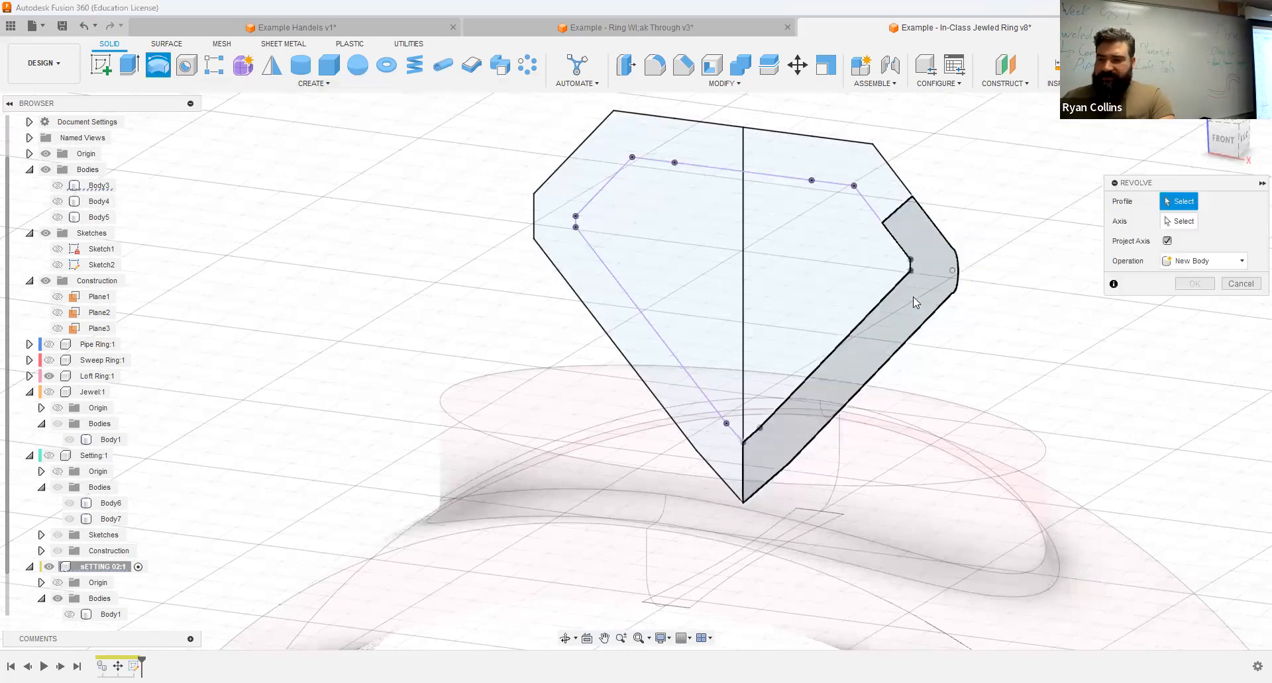
left_click(913, 297)
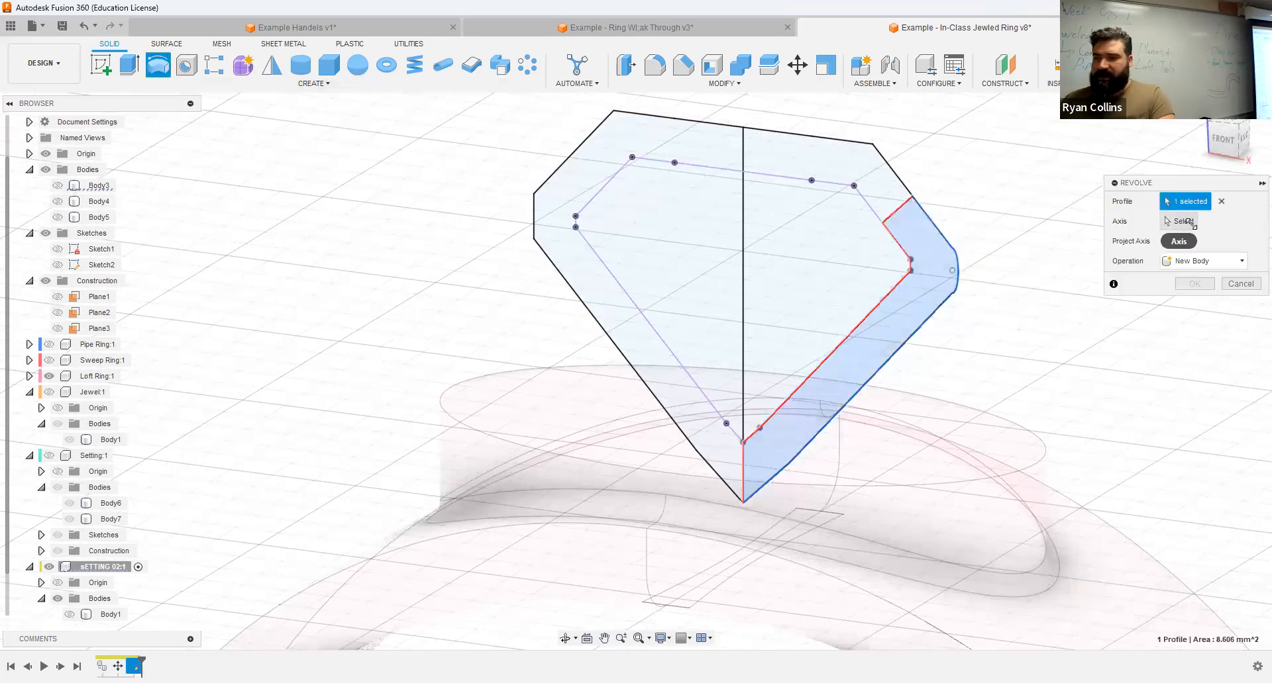
left_click(1182, 221)
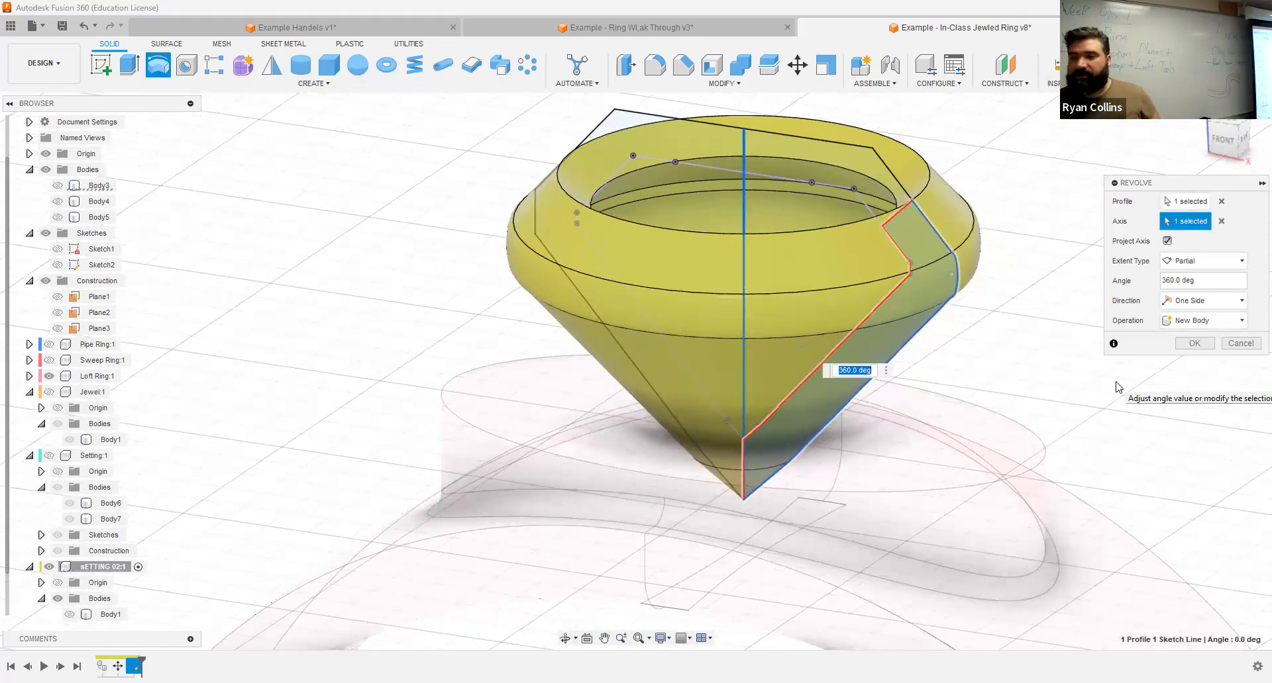
left_click(1197, 343)
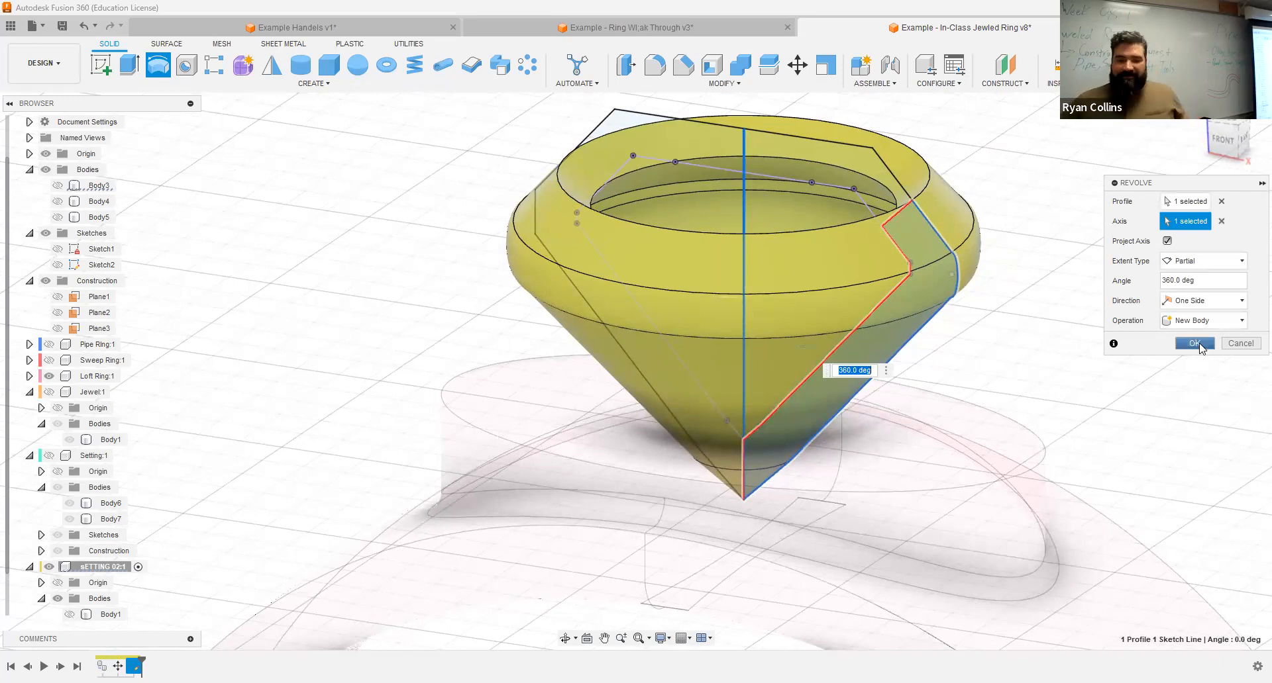
Step: Show the copied jewel body in sETTING 02 again inside the revolved setting
left_click(69, 615)
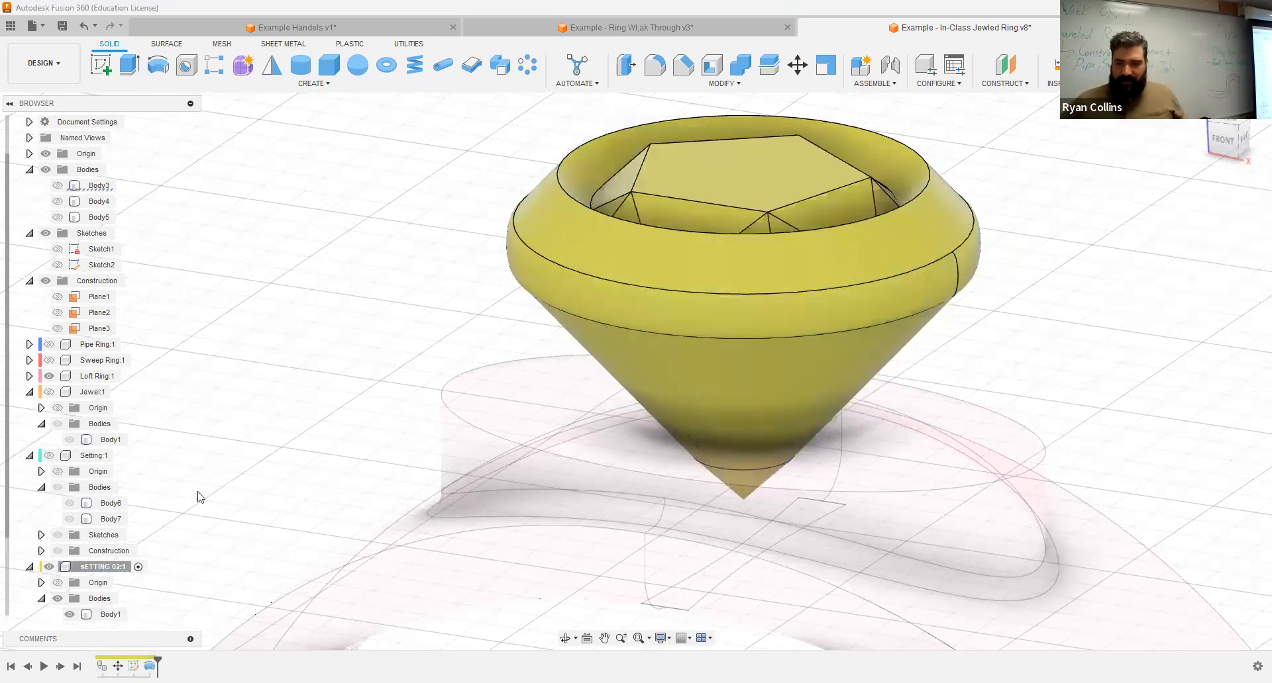
middle_click_drag(196, 528, 190, 474)
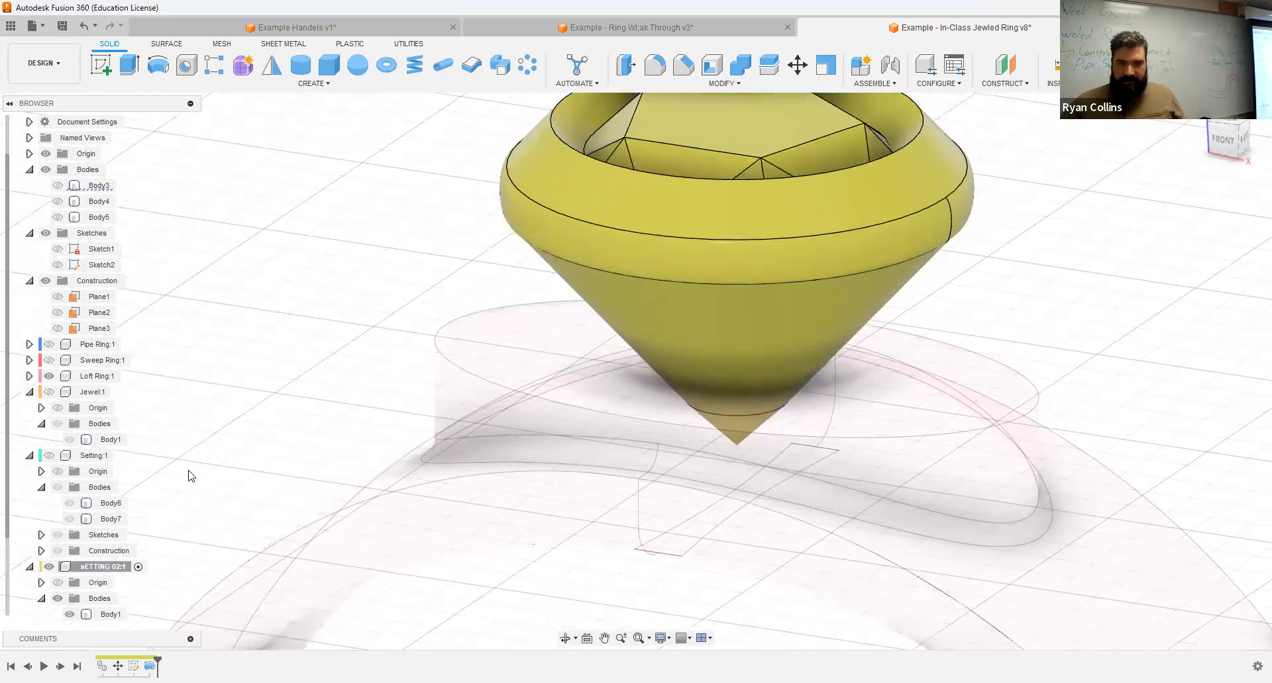
left_click(544, 175)
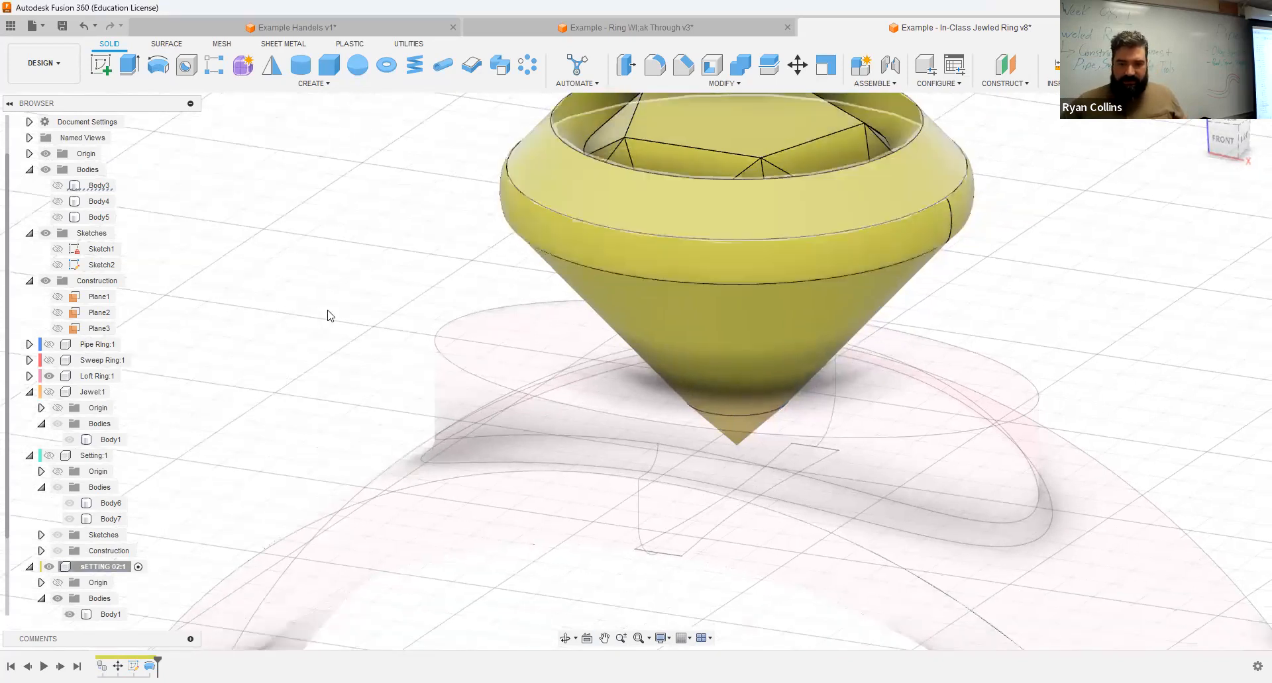
Step: Collapse the top-level Bodies, Sketches and Construction folders in the browser to bring the sETTING 02 contents into view
scroll(99, 530, "down", 2)
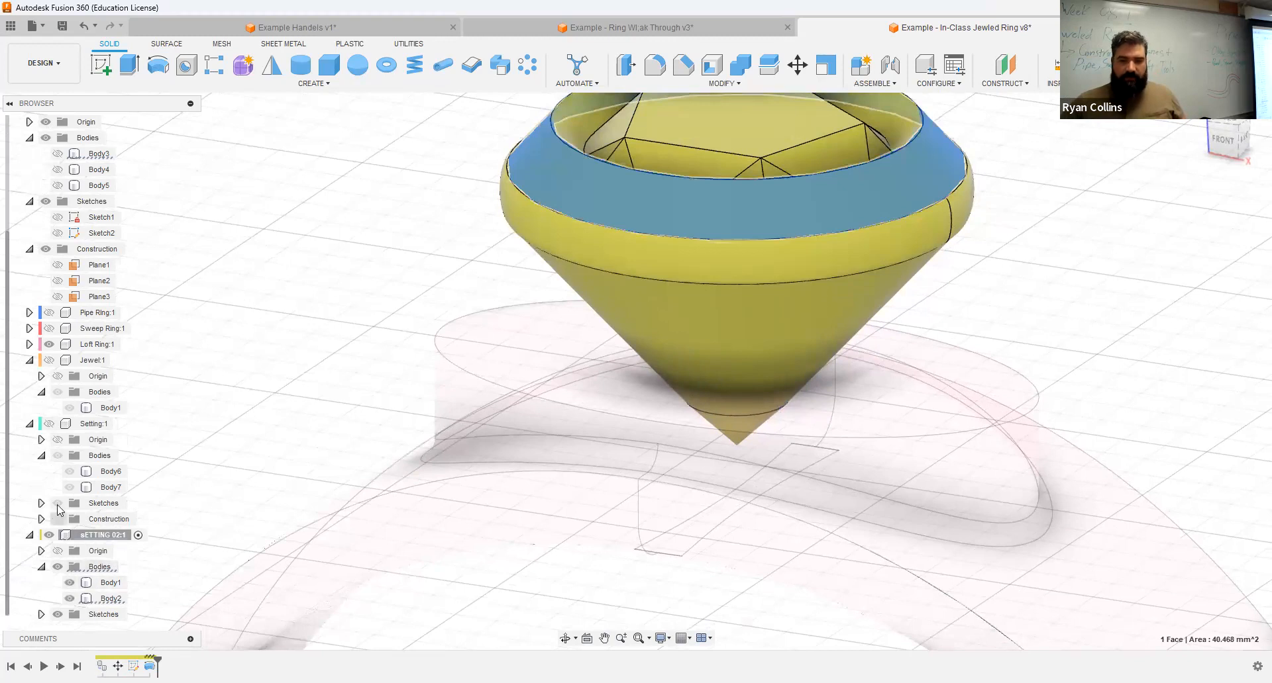
scroll(55, 471, "up", 3)
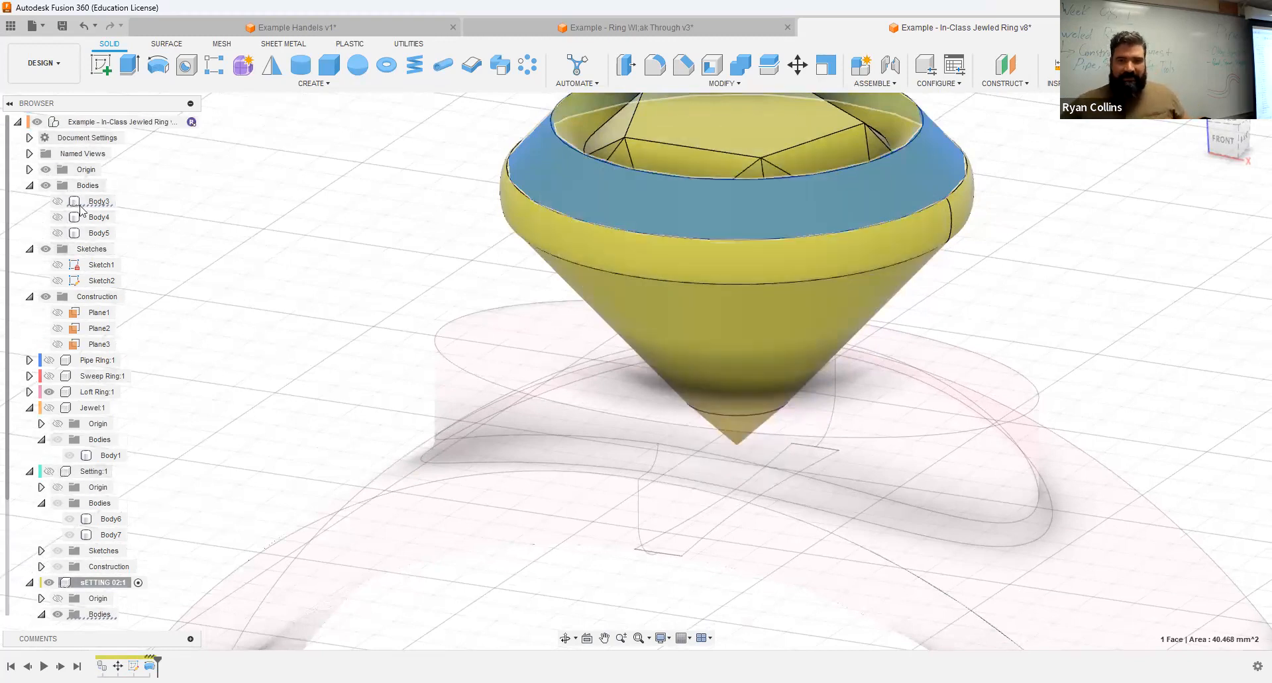
left_click(33, 188)
left_click(30, 185)
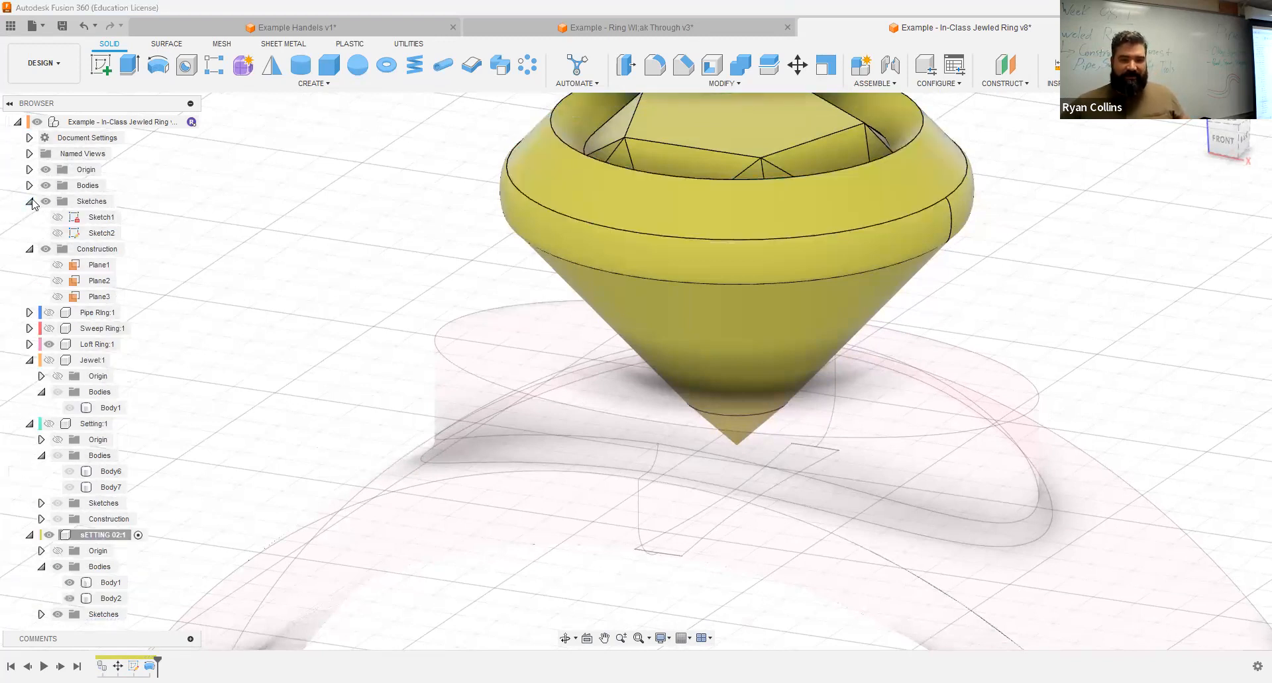
left_click(29, 201)
left_click(30, 218)
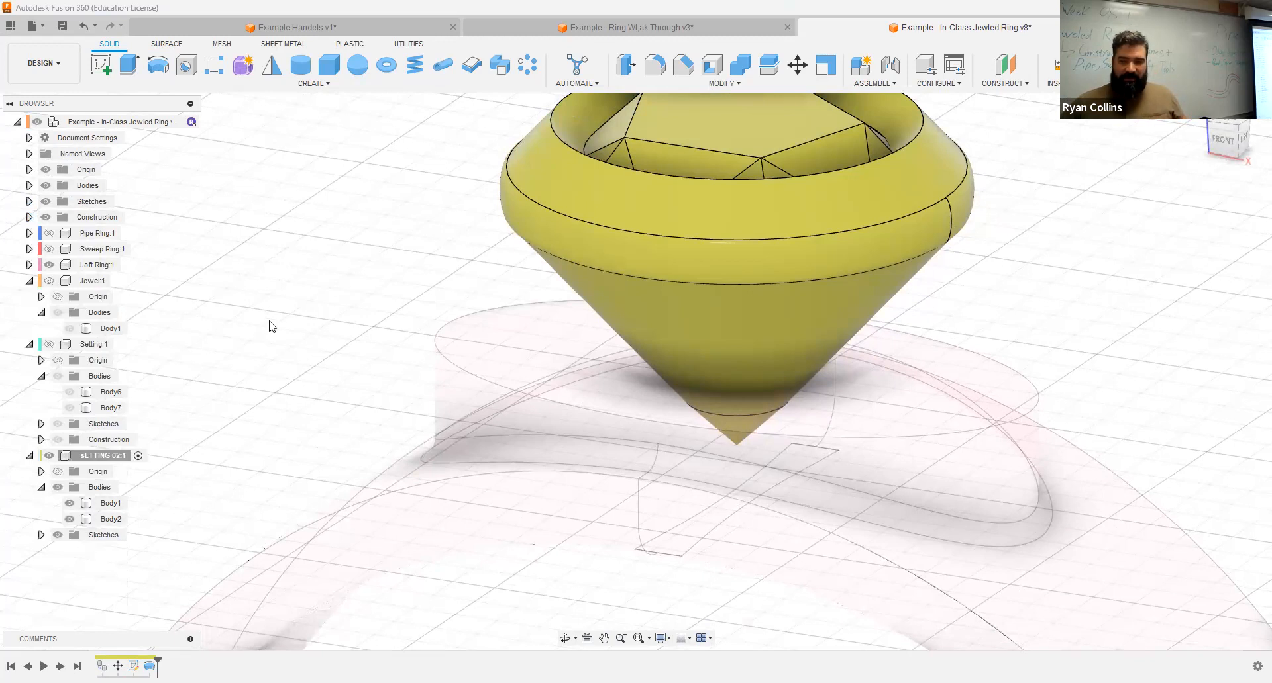
left_click(689, 241)
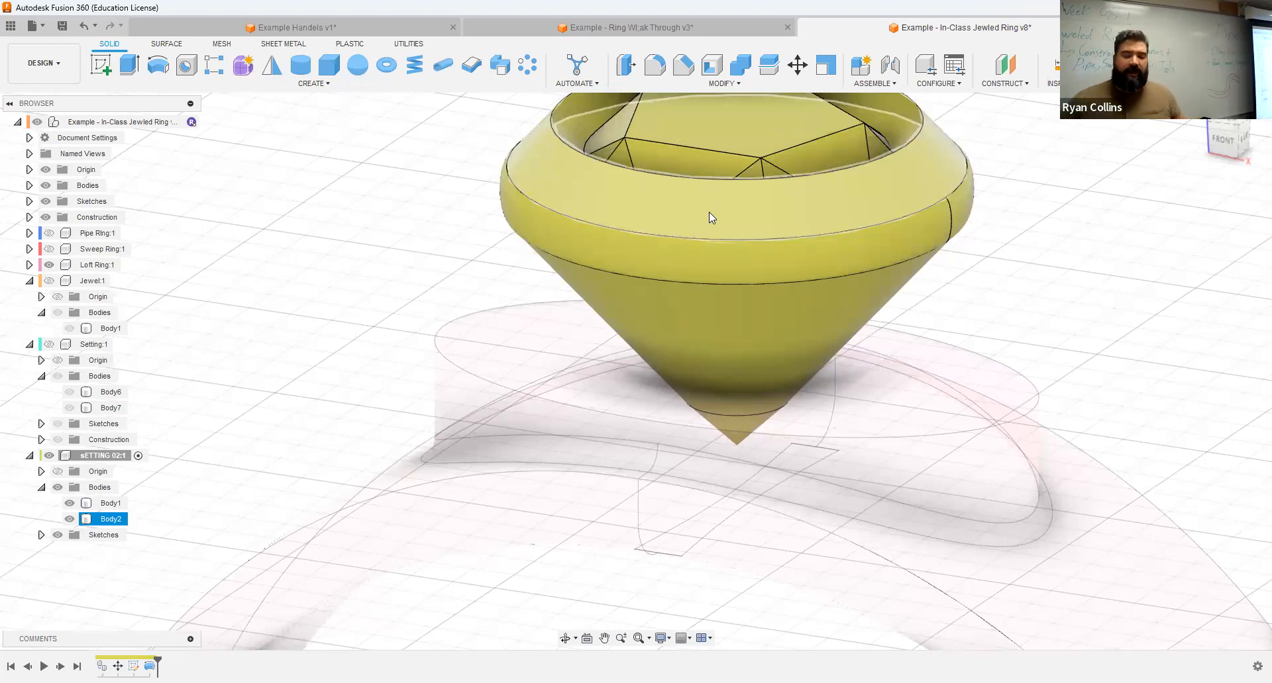
Step: Rename the copied jewel body in the sETTING 02 component as jEWEL
left_click(381, 185)
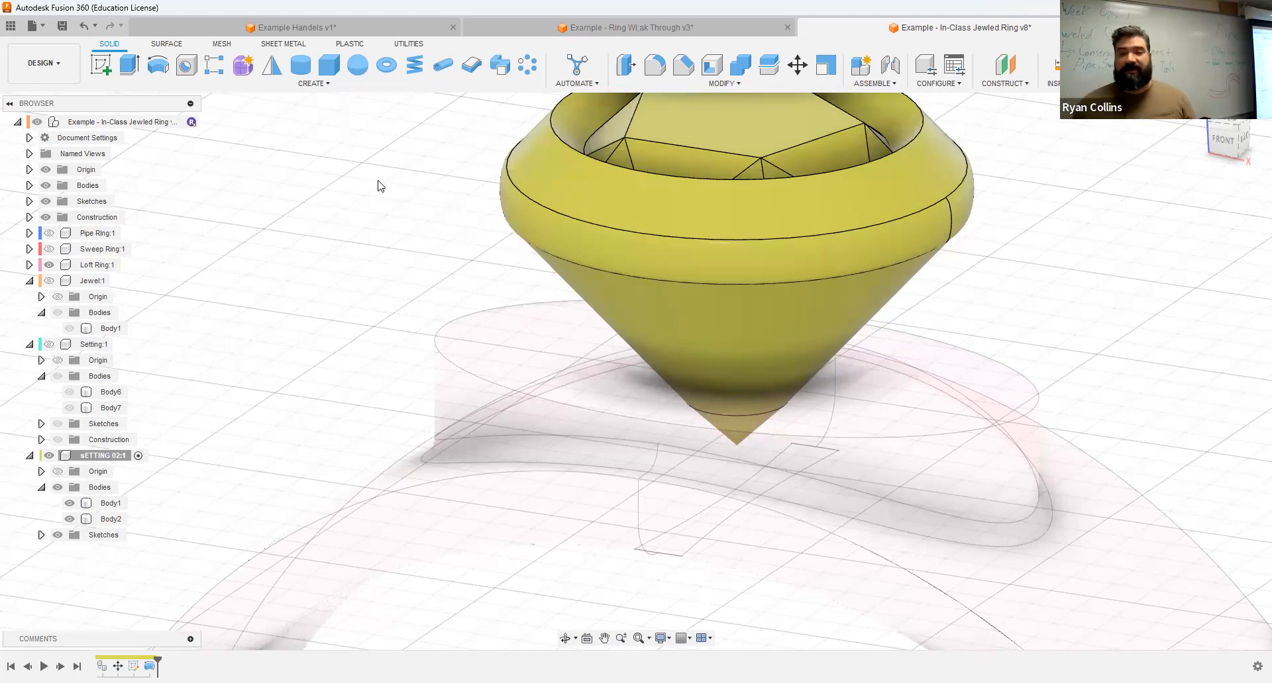
left_click(110, 505)
left_click(110, 505)
key("BackSpace")
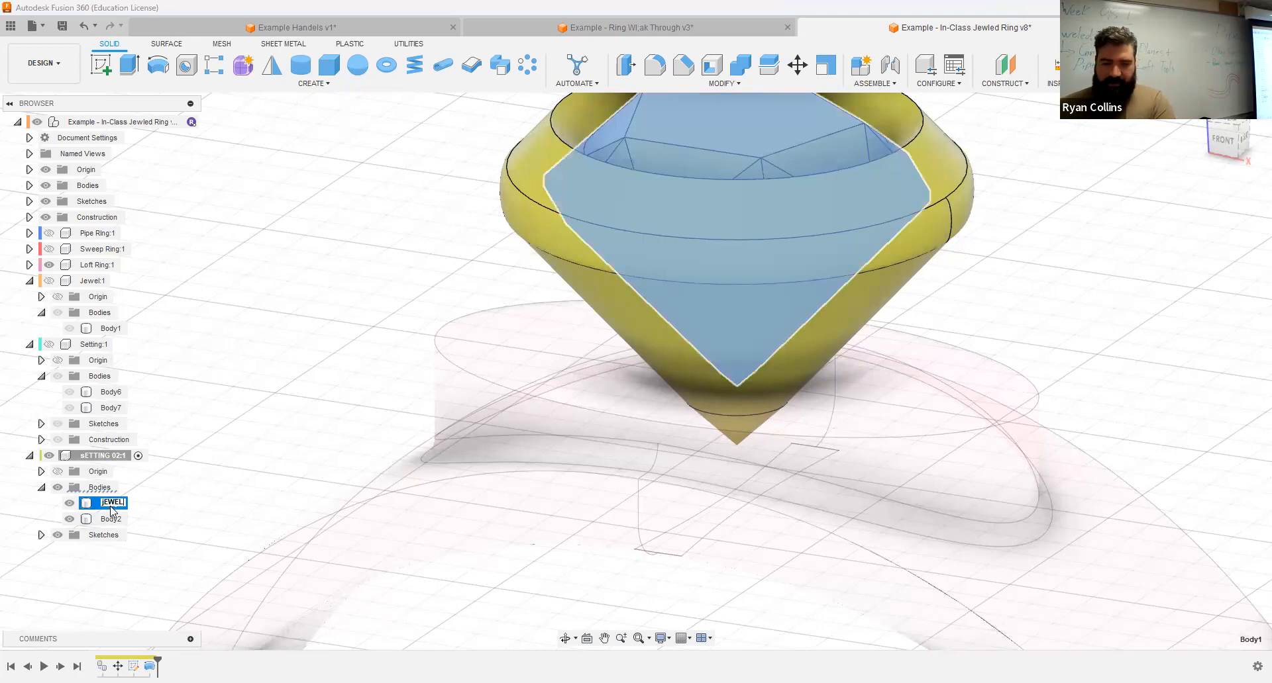
type("jEWEL")
key("Return")
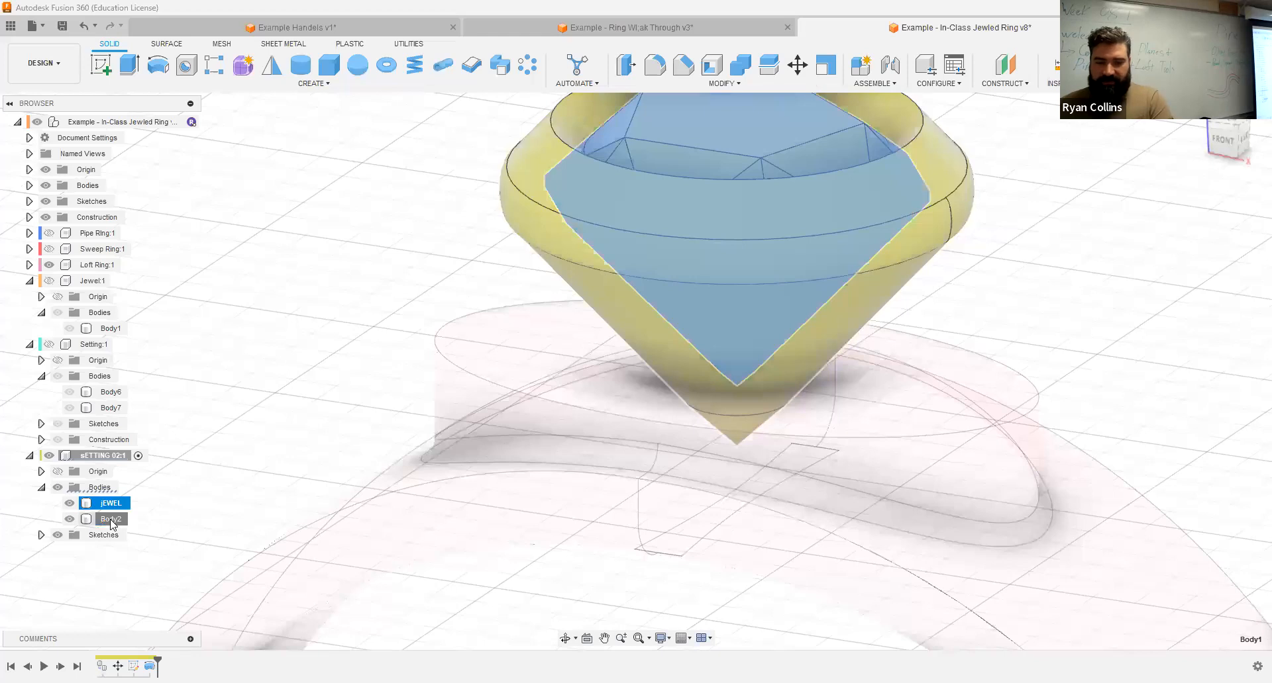
Step: Rename the revolved body in the sETTING 02 component as Setting and clear the selection
left_click(111, 521)
left_click(112, 520)
type("Se")
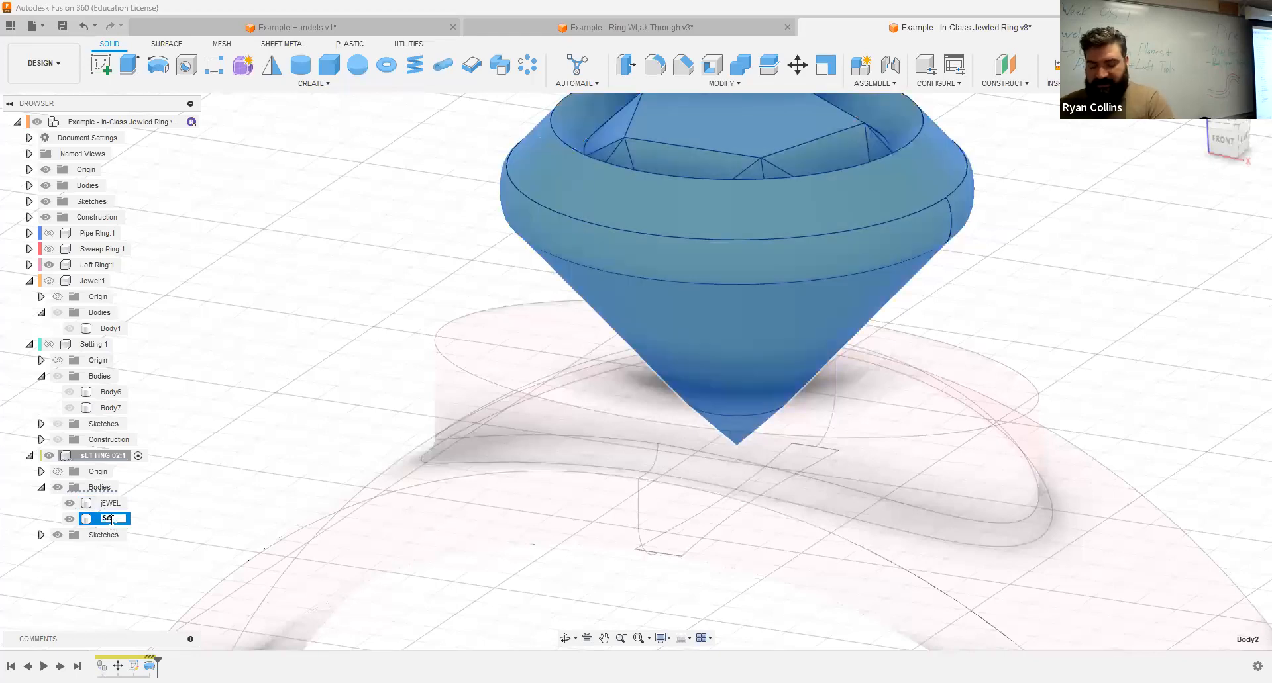
type("tting")
key("Return")
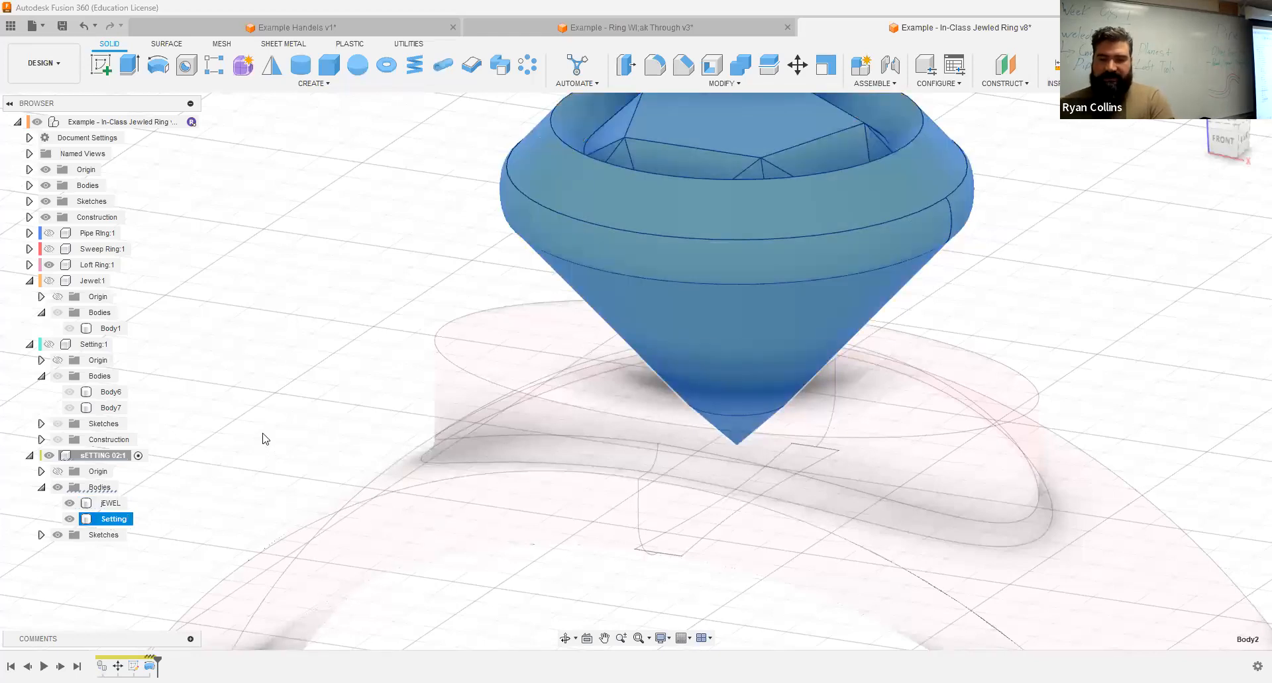
left_click(265, 438)
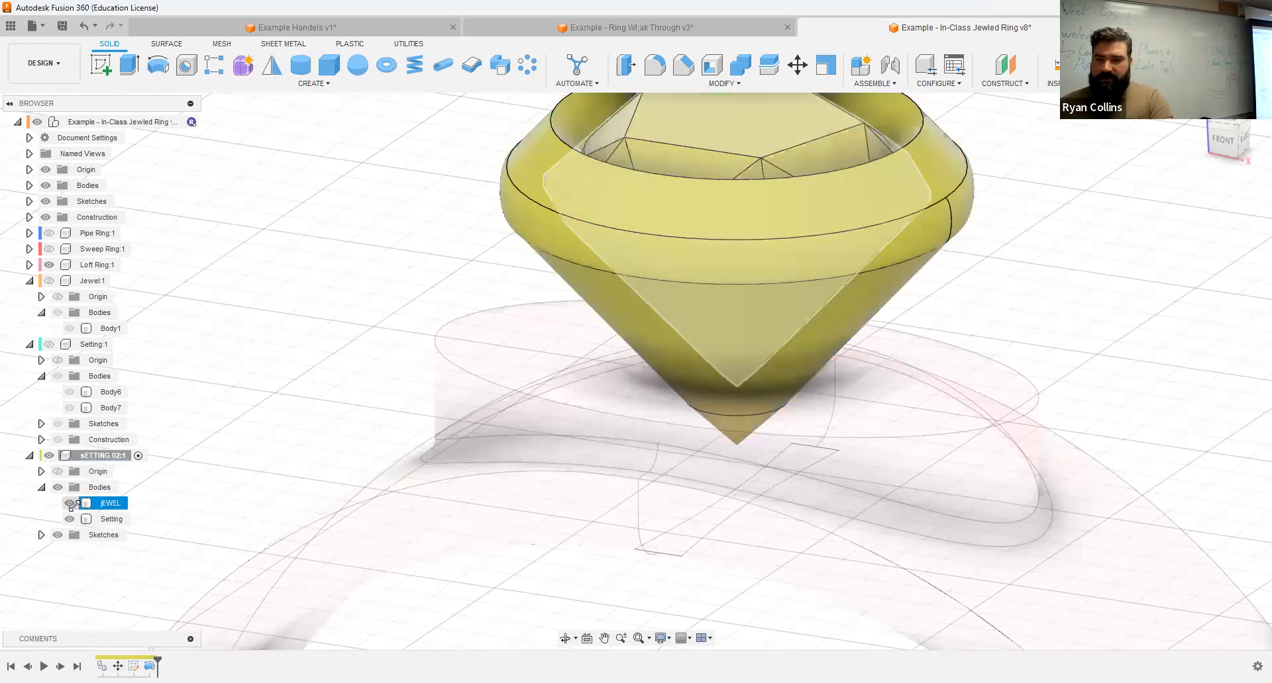
Step: Hide the jEWEL body and start a new sketch on the front origin plane
left_click(69, 503)
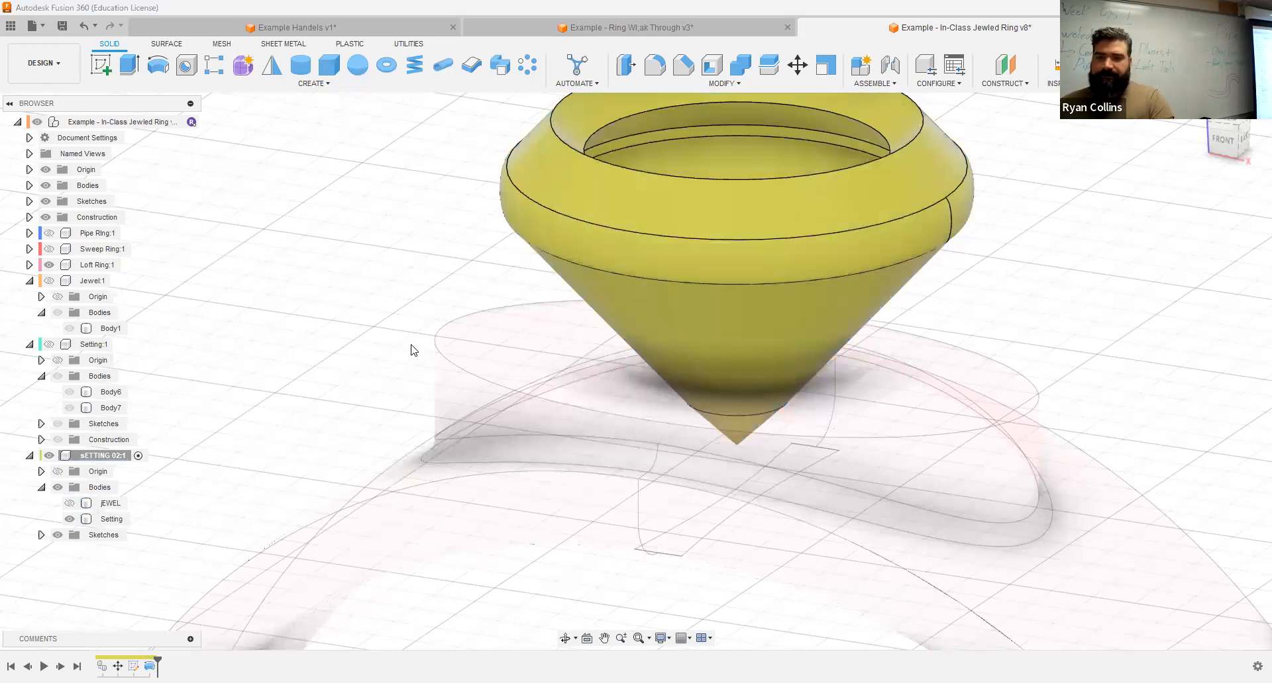
left_click(102, 70)
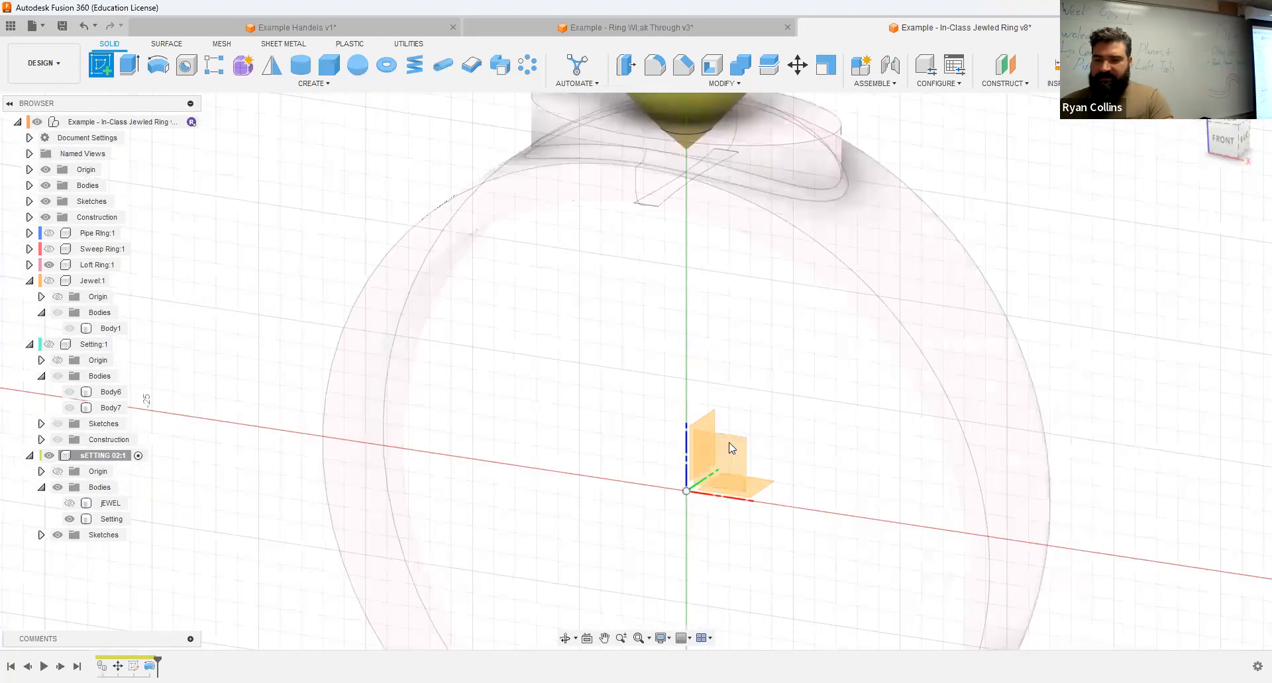
left_click(729, 443)
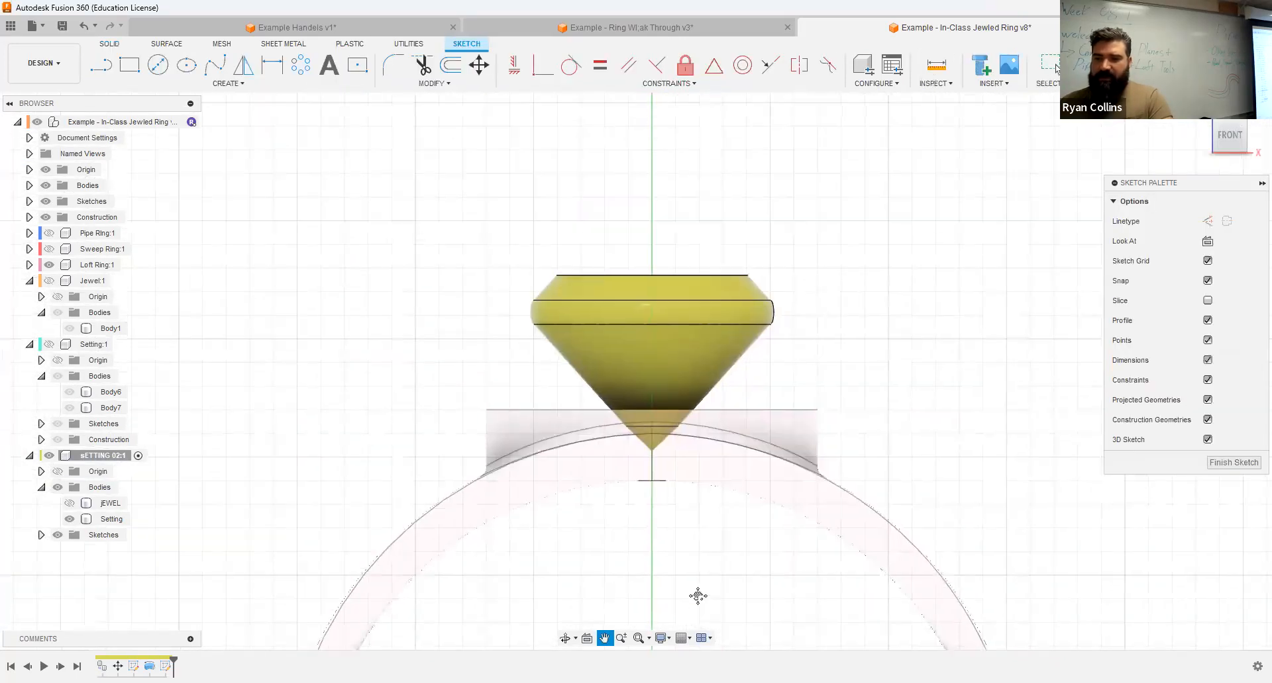
scroll(698, 278, "up", 5)
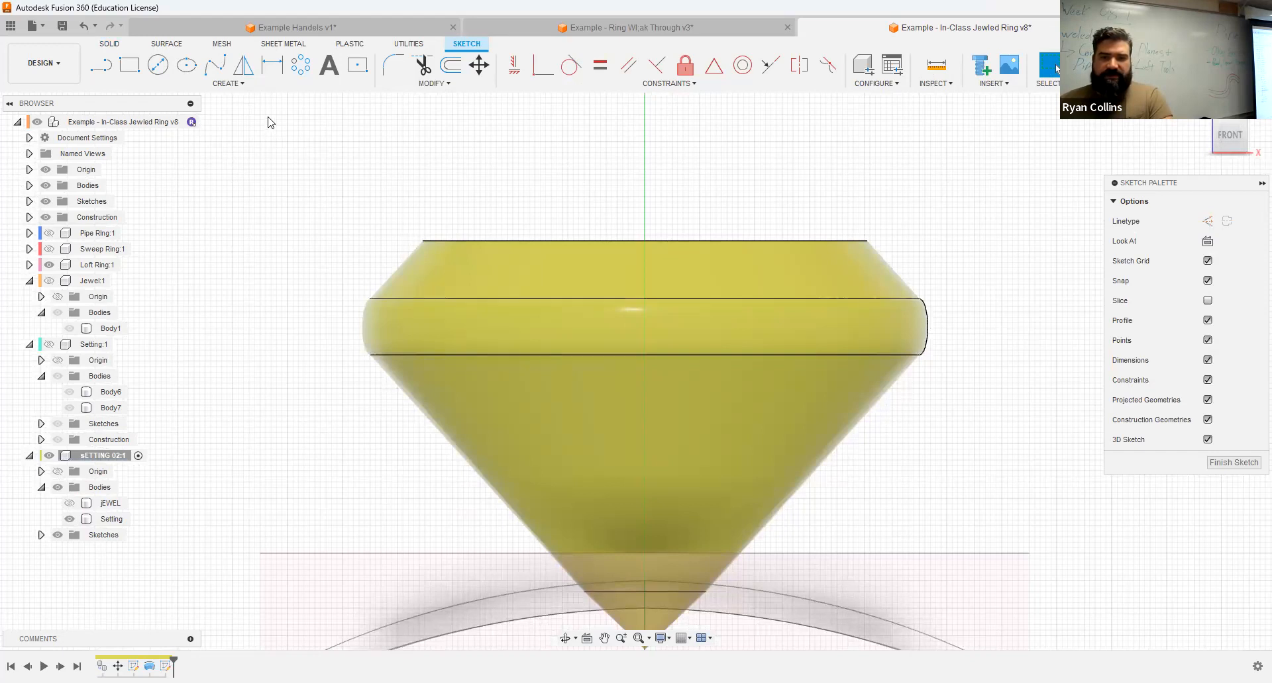
Step: Sketch an upright ellipse centered on the setting's upper rim, with a 4 mm horizontal axis, and finish the sketch
left_click(191, 73)
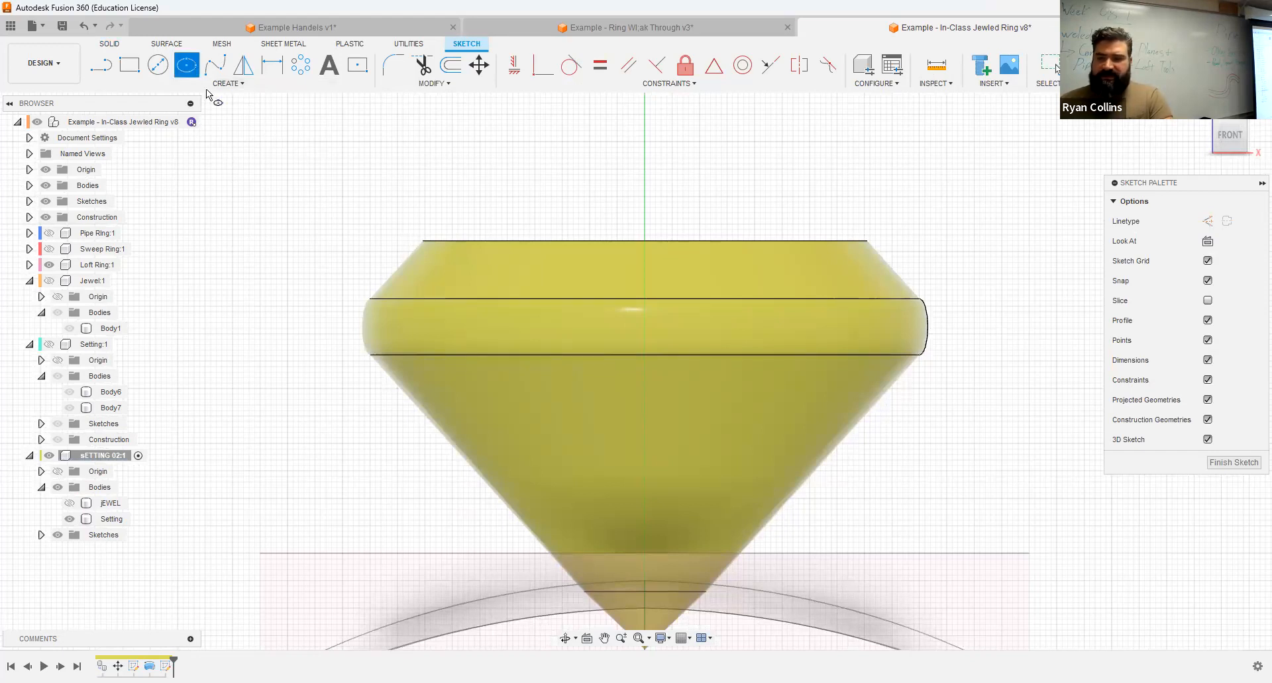
left_click(643, 242)
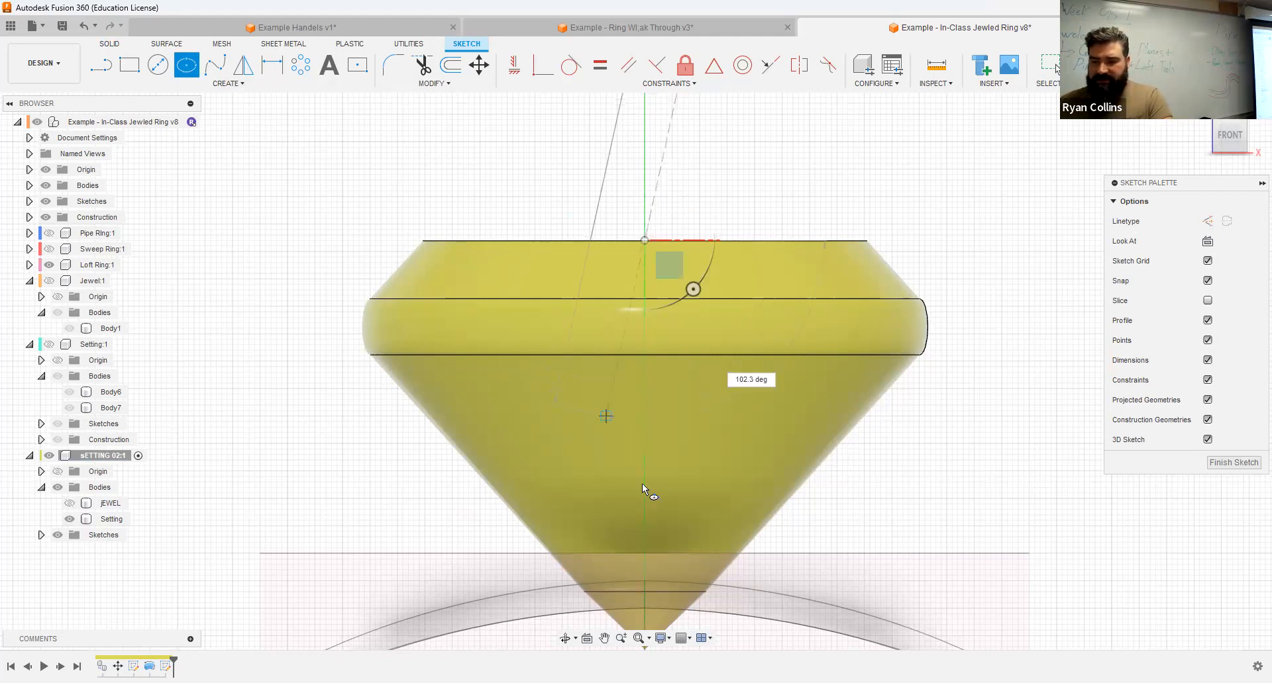
left_click(571, 450)
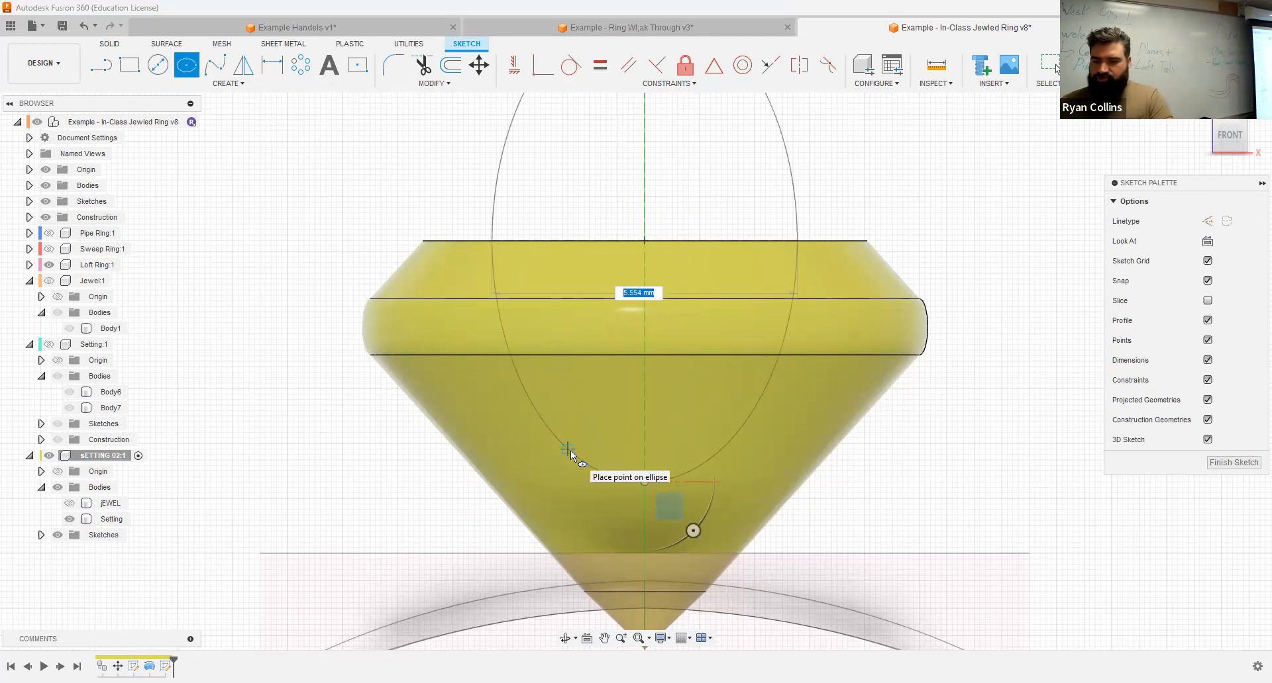
type("4")
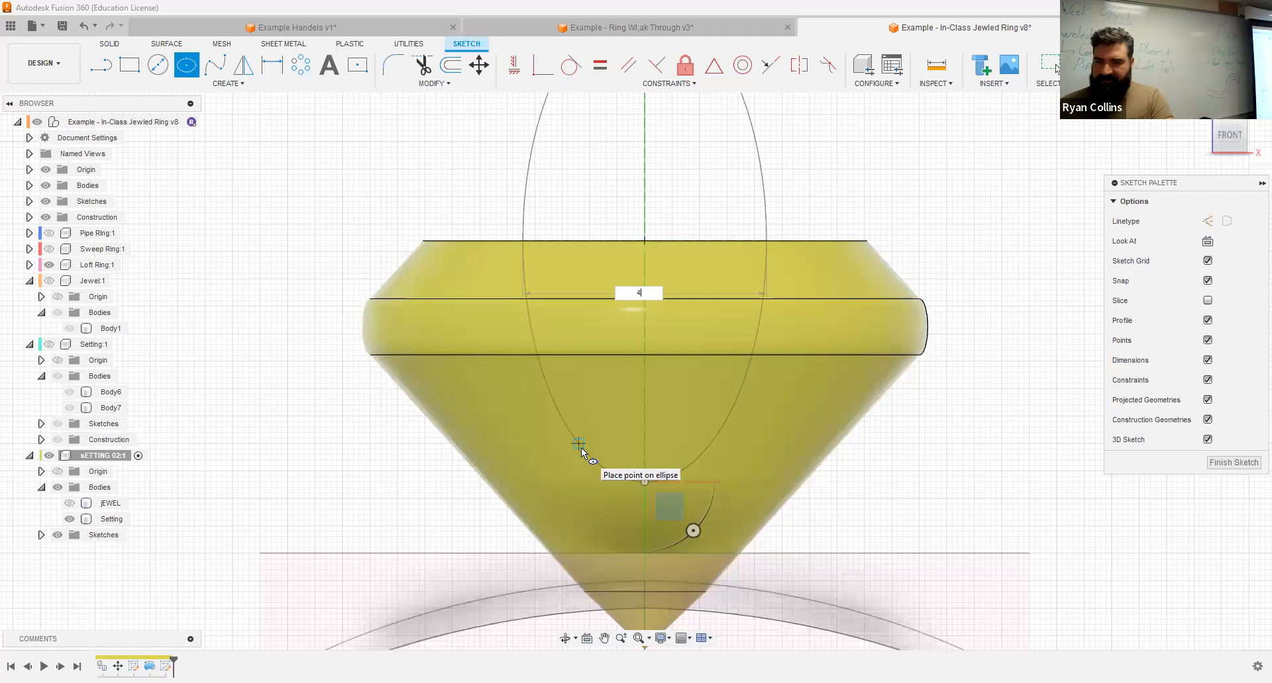
key("Return")
key("Escape")
middle_click_drag(957, 337, 1145, 187, "shift")
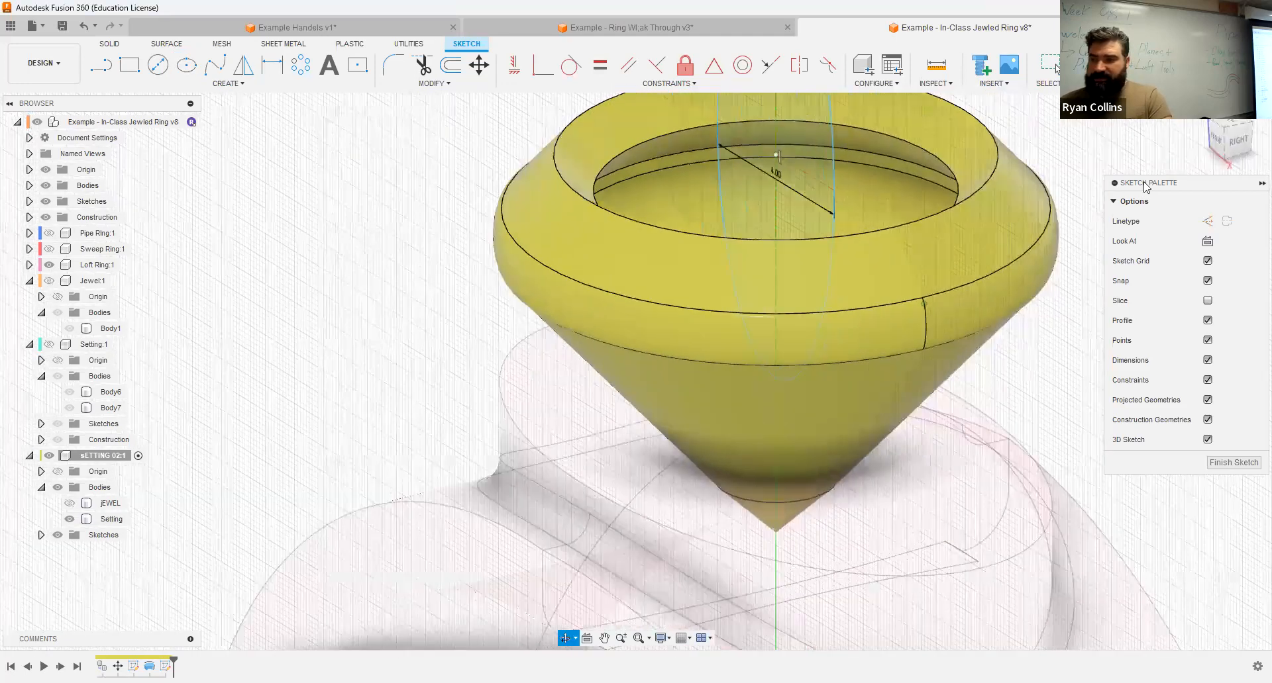
left_click(1233, 462)
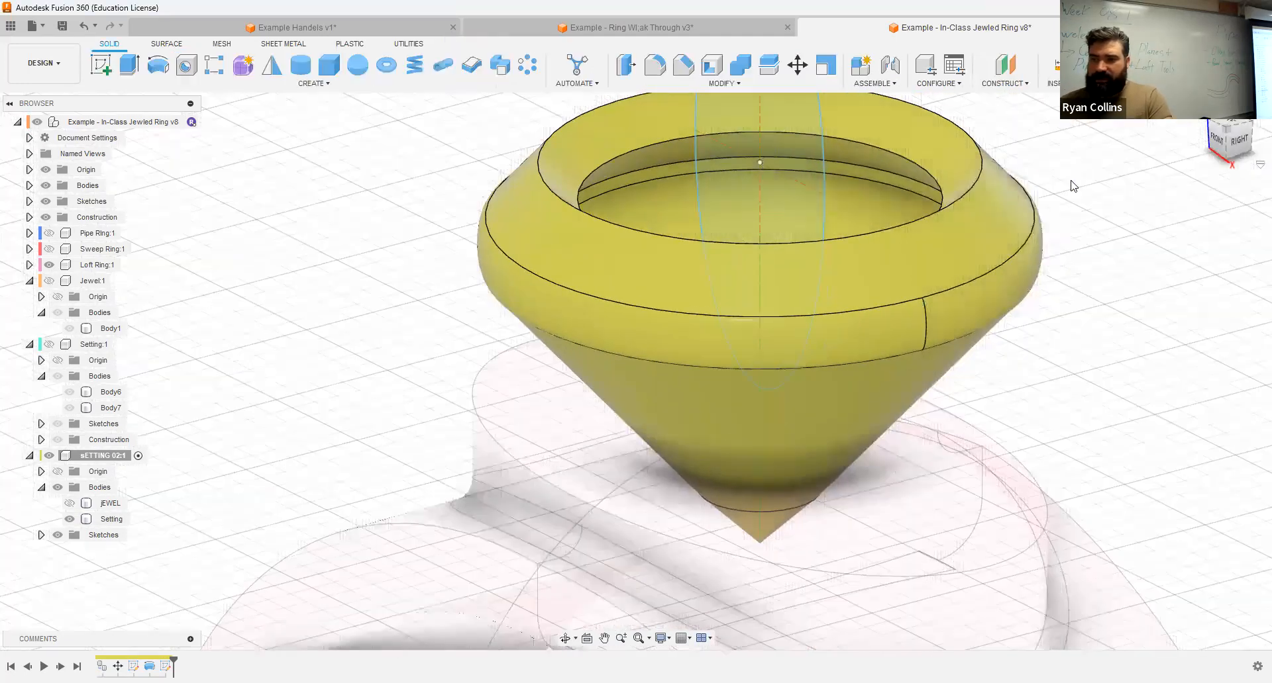
Step: Extrude the ellipse one-sided as a cut with extent All, opening a notch through one side of the setting
left_click(129, 66)
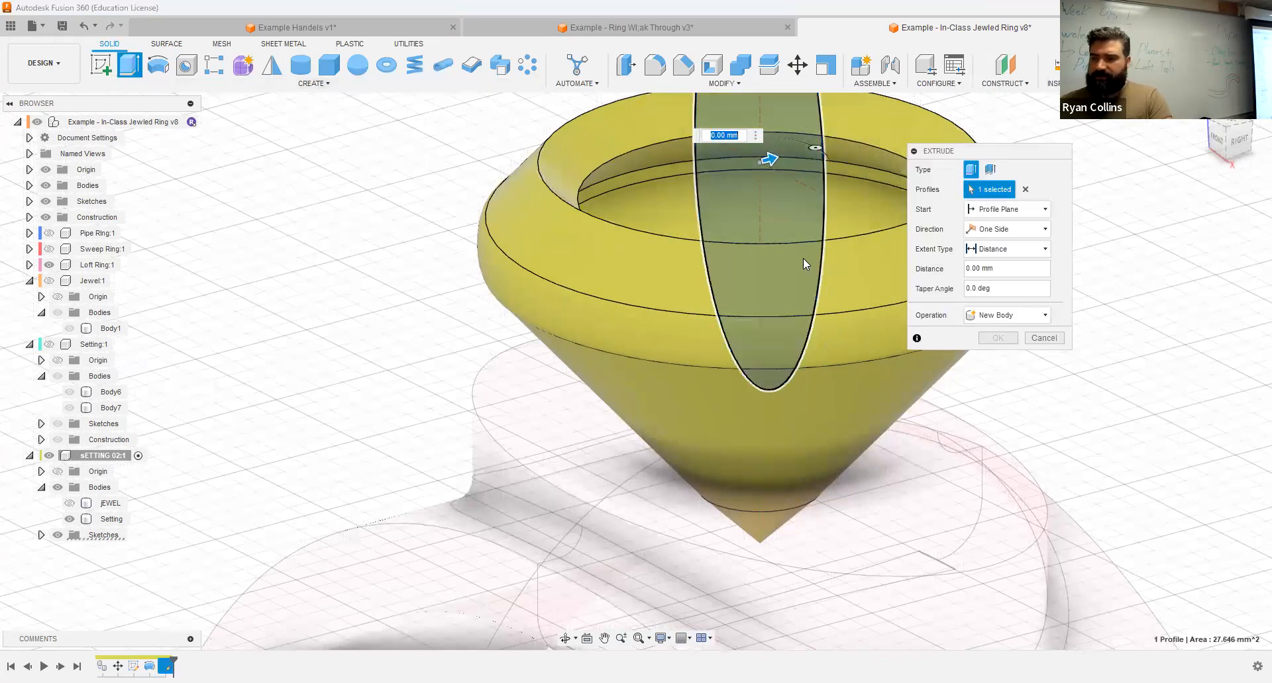
middle_click_drag(730, 264, 756, 371, "shift")
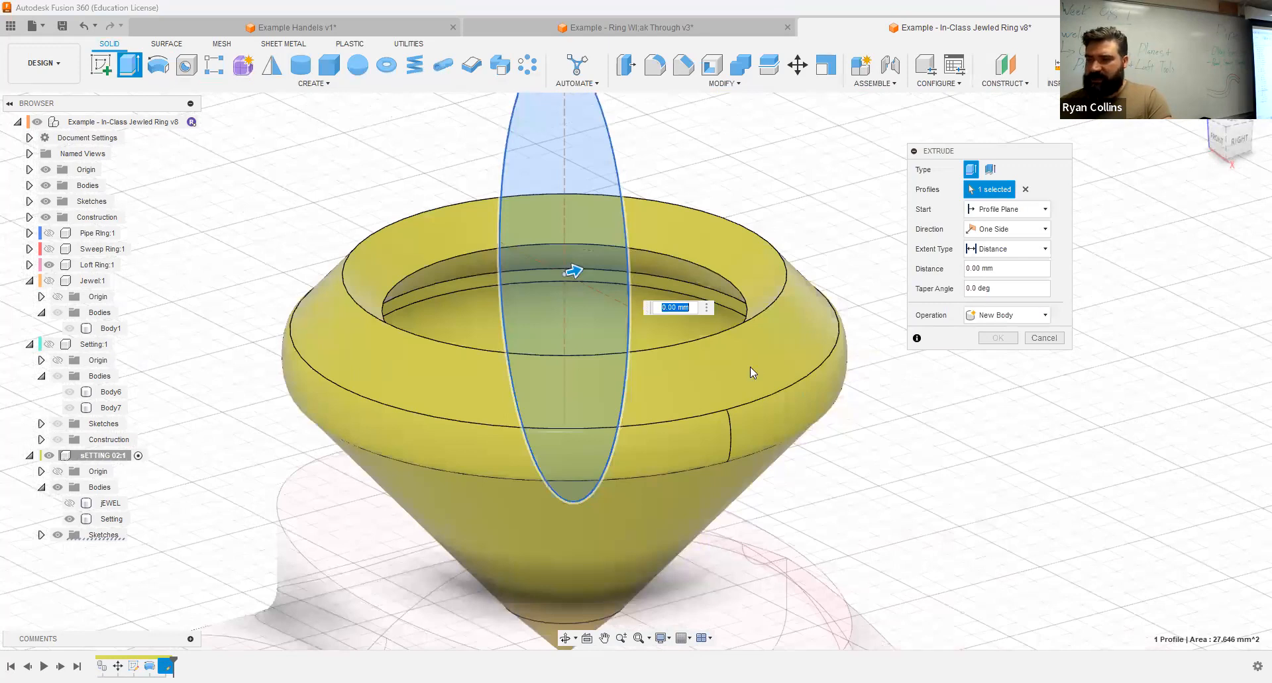
middle_click_drag(750, 368, 998, 253, "shift")
left_click(1000, 255)
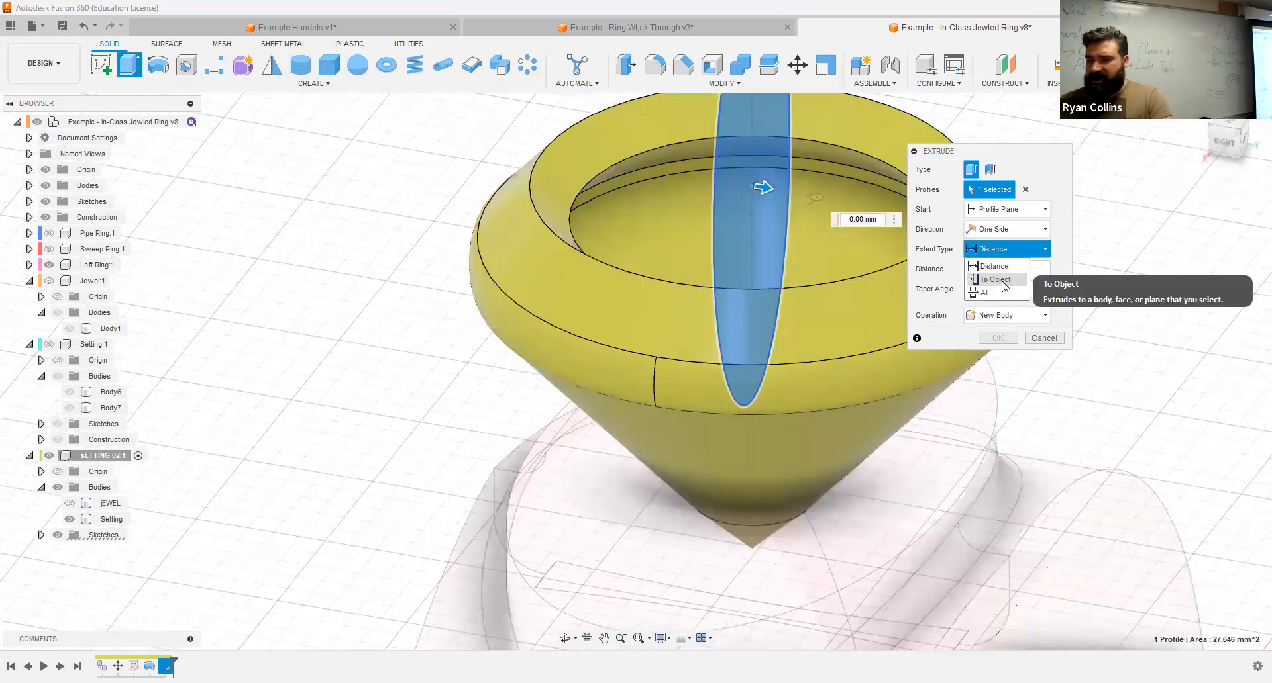
left_click(995, 279)
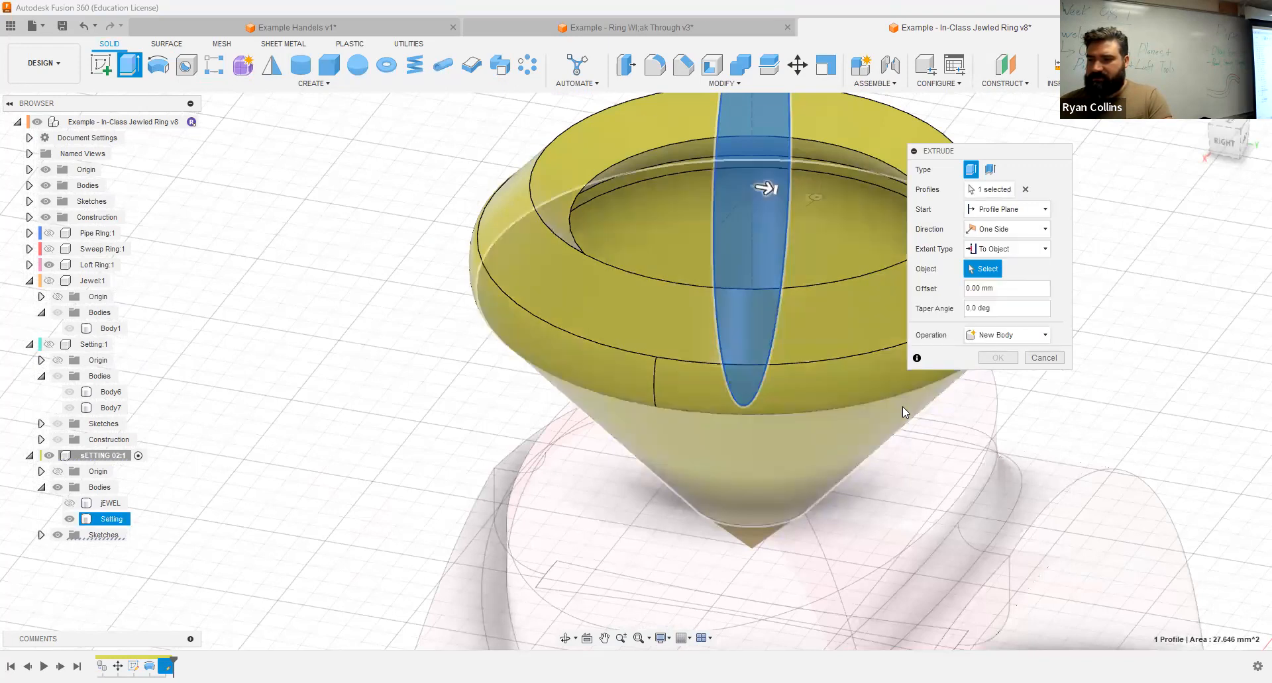
left_click(676, 462)
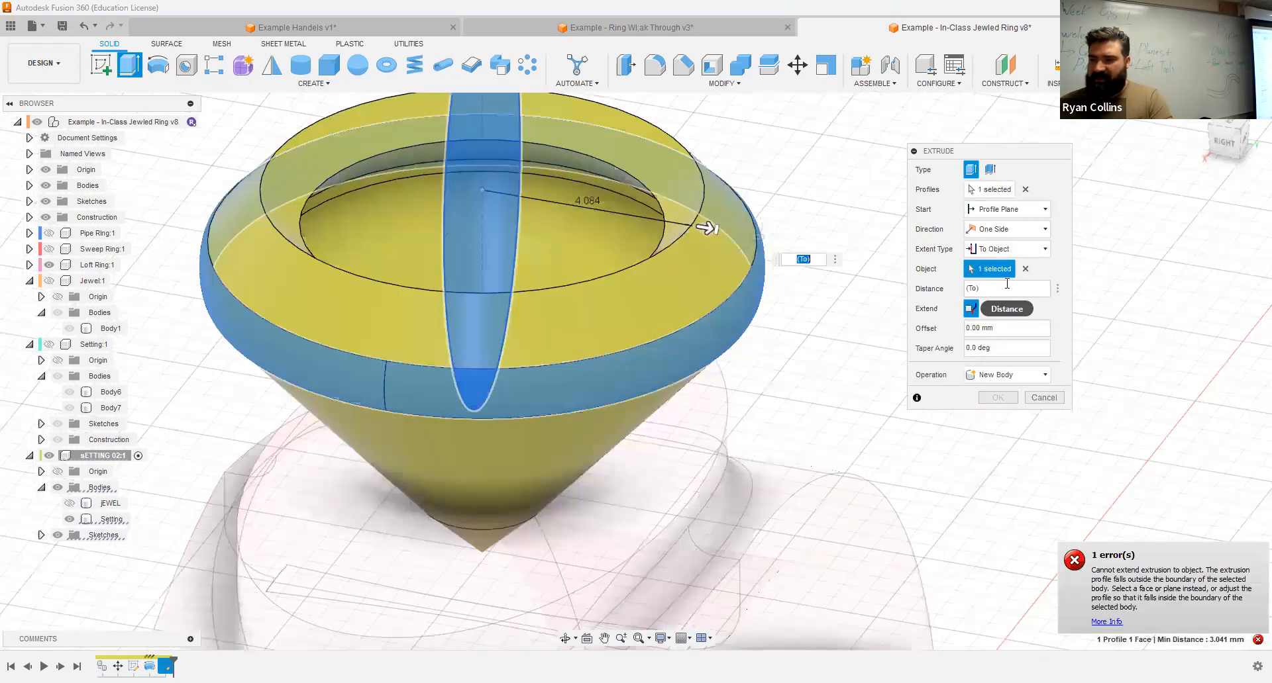
left_click(1012, 249)
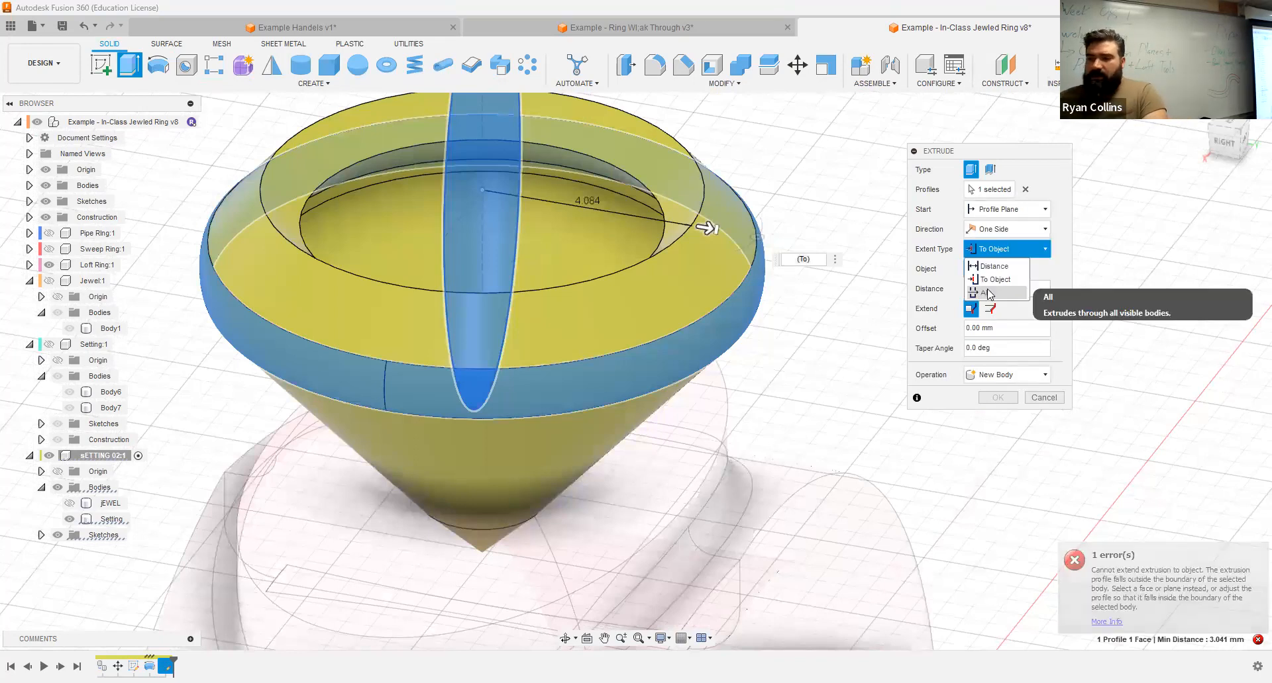
left_click(988, 293)
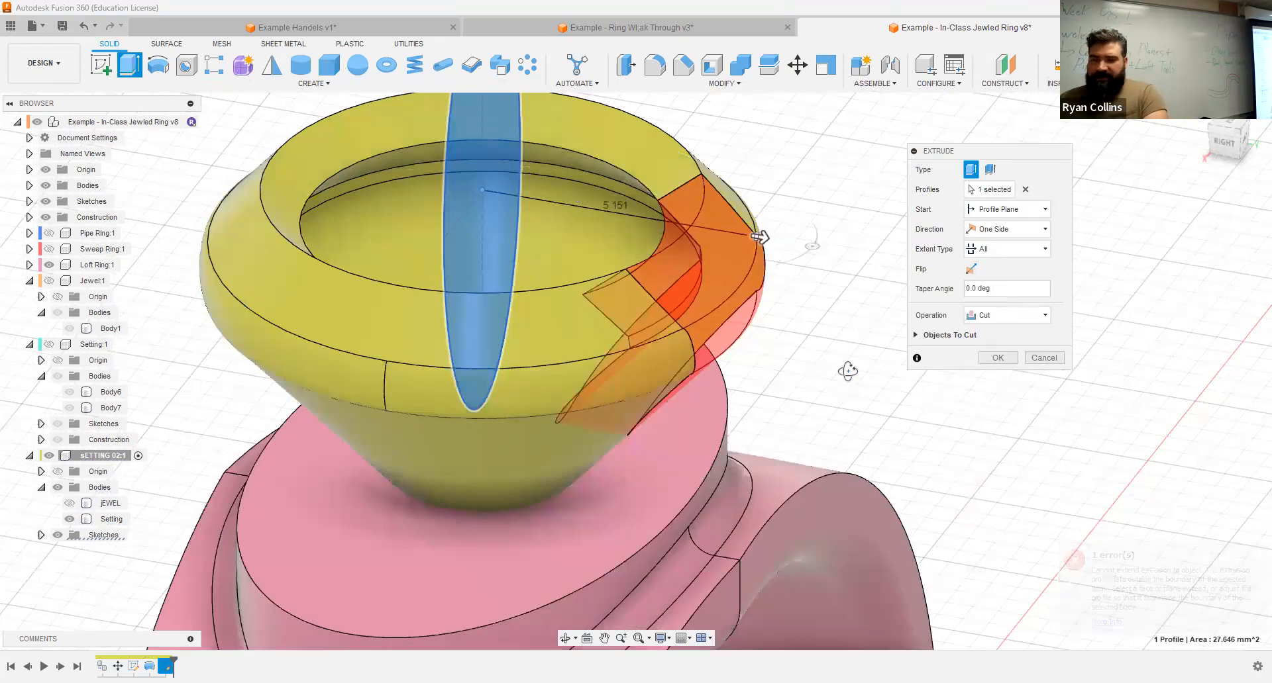
middle_click_drag(792, 337, 794, 344, "shift")
middle_click_drag(669, 301, 823, 335, "shift")
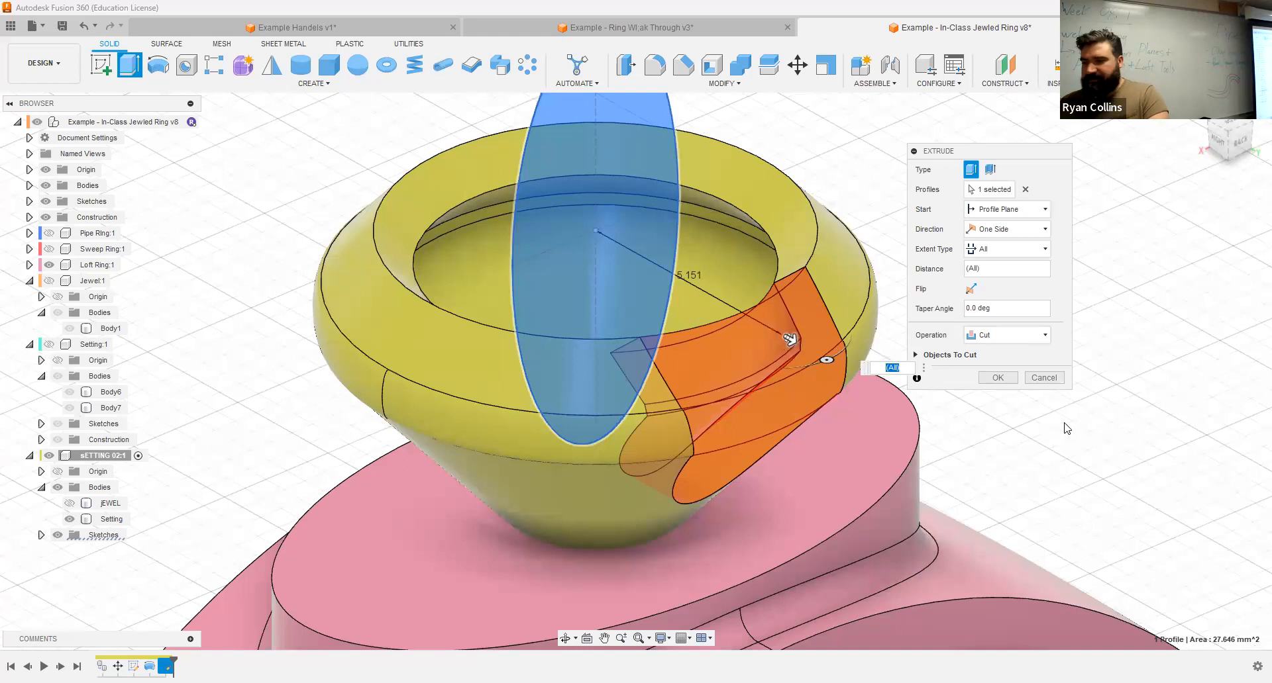
left_click(996, 380)
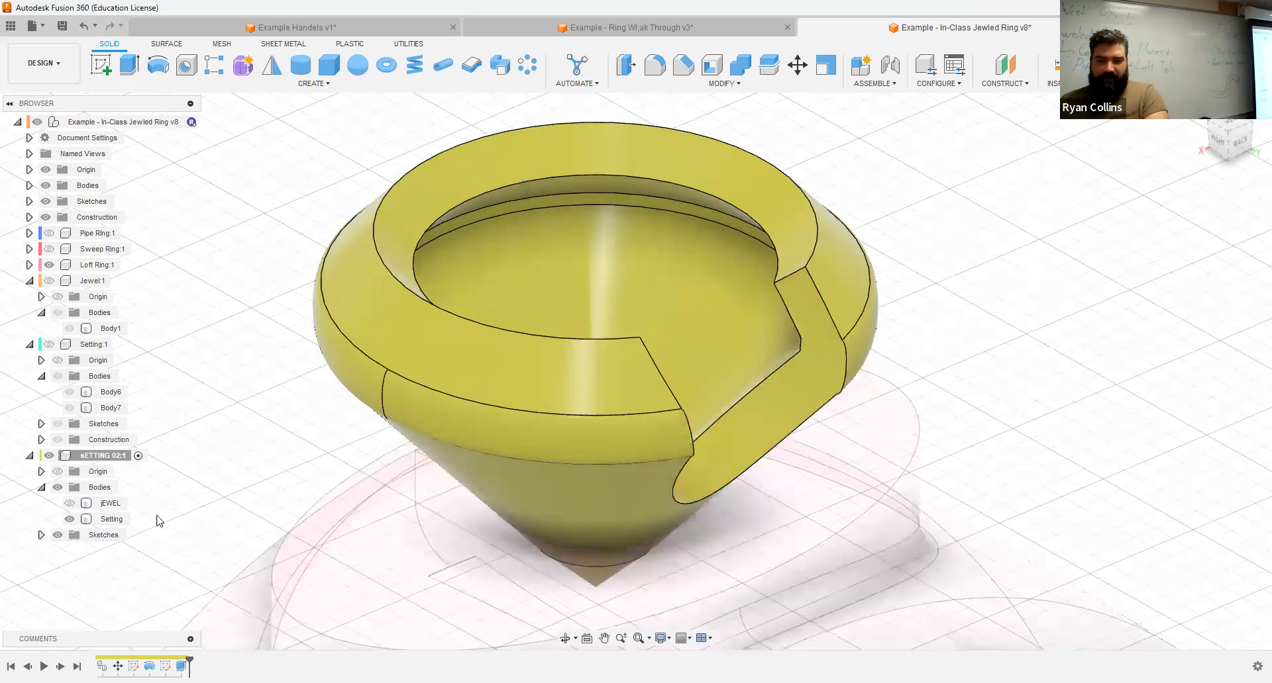
Step: Temporarily show the jEWEL body to examine how it sits behind the notch in the setting
left_click(69, 504)
middle_click_drag(990, 383, 1112, 358, "shift")
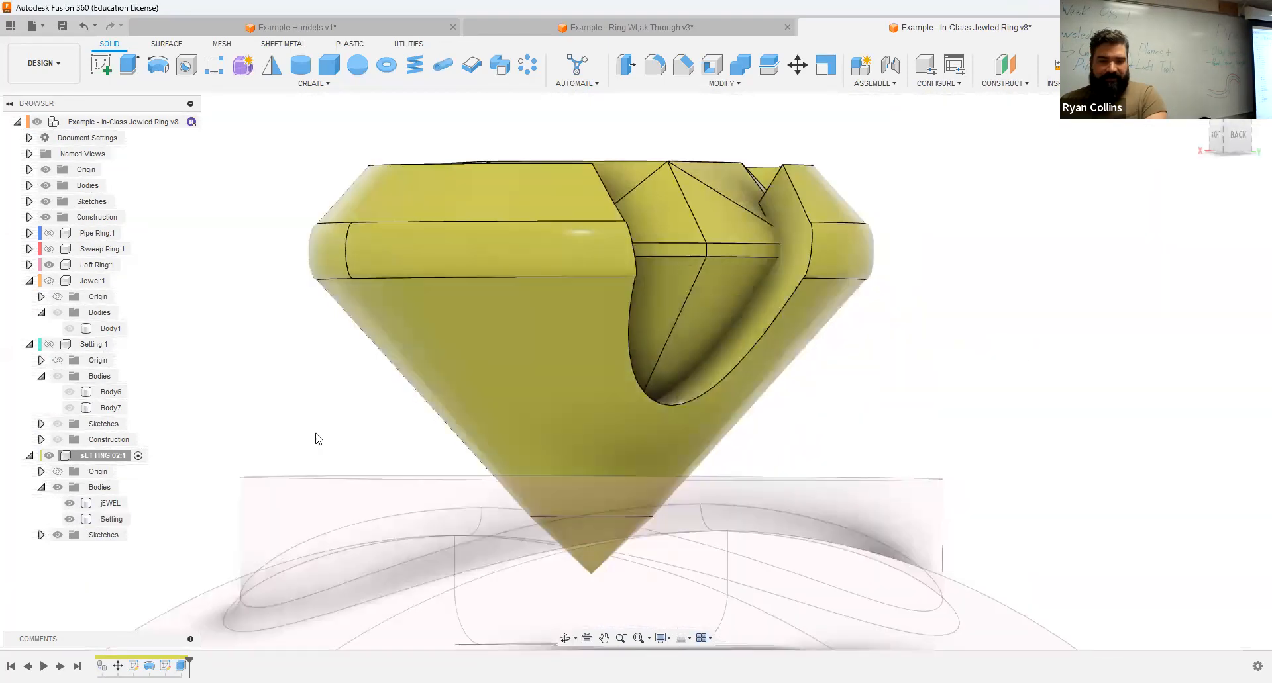
left_click(69, 503)
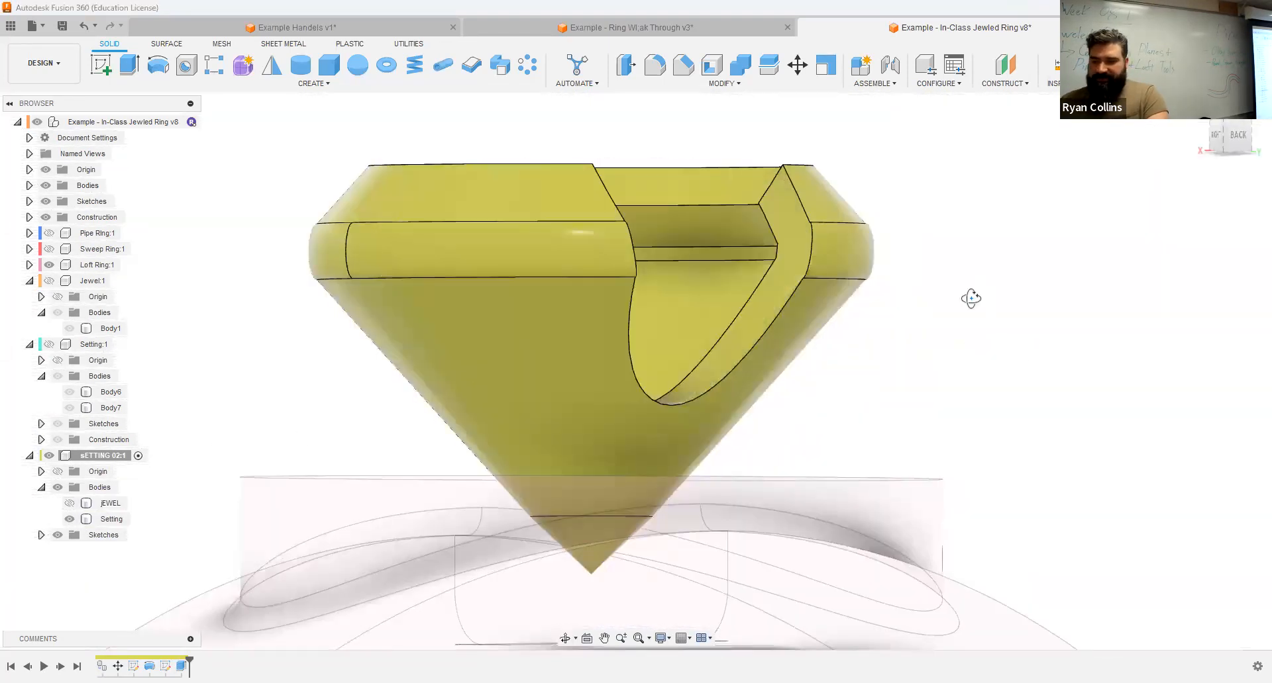
middle_click_drag(971, 299, 1090, 227, "shift")
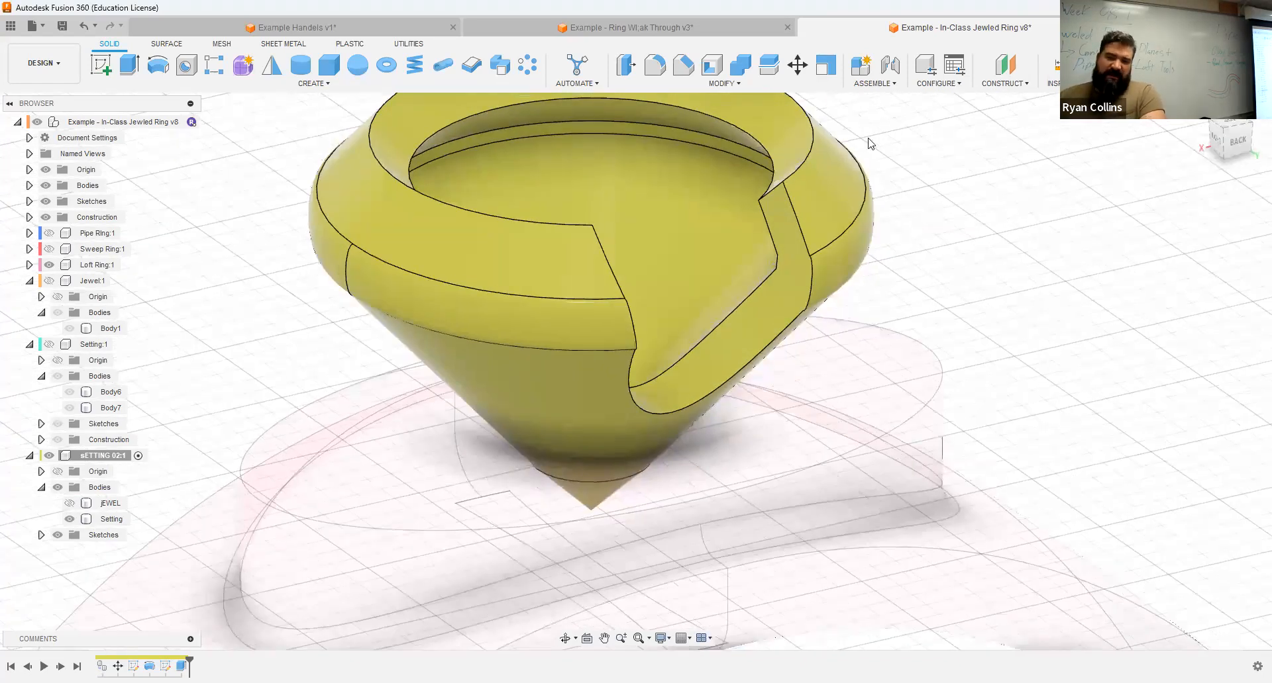
Step: Try to chamfer the notch's cut face with equal distances of 0.5, 0.2 and 0.1 mm
left_click(683, 64)
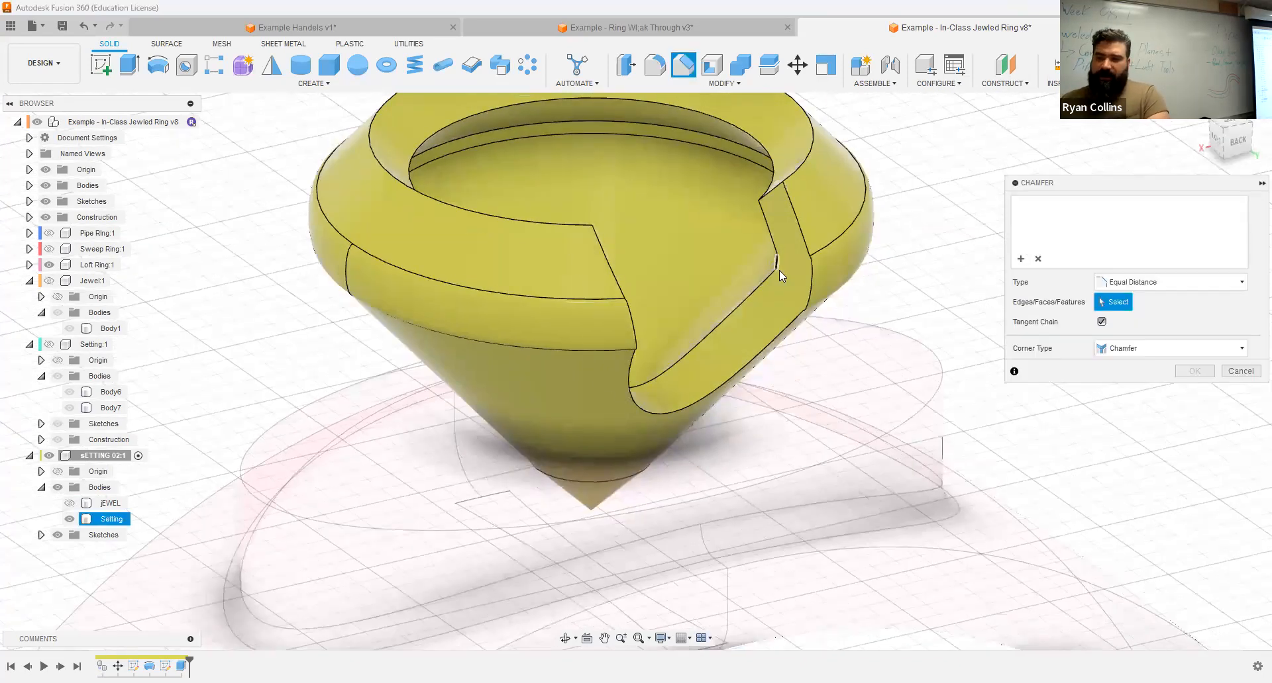
left_click(794, 286)
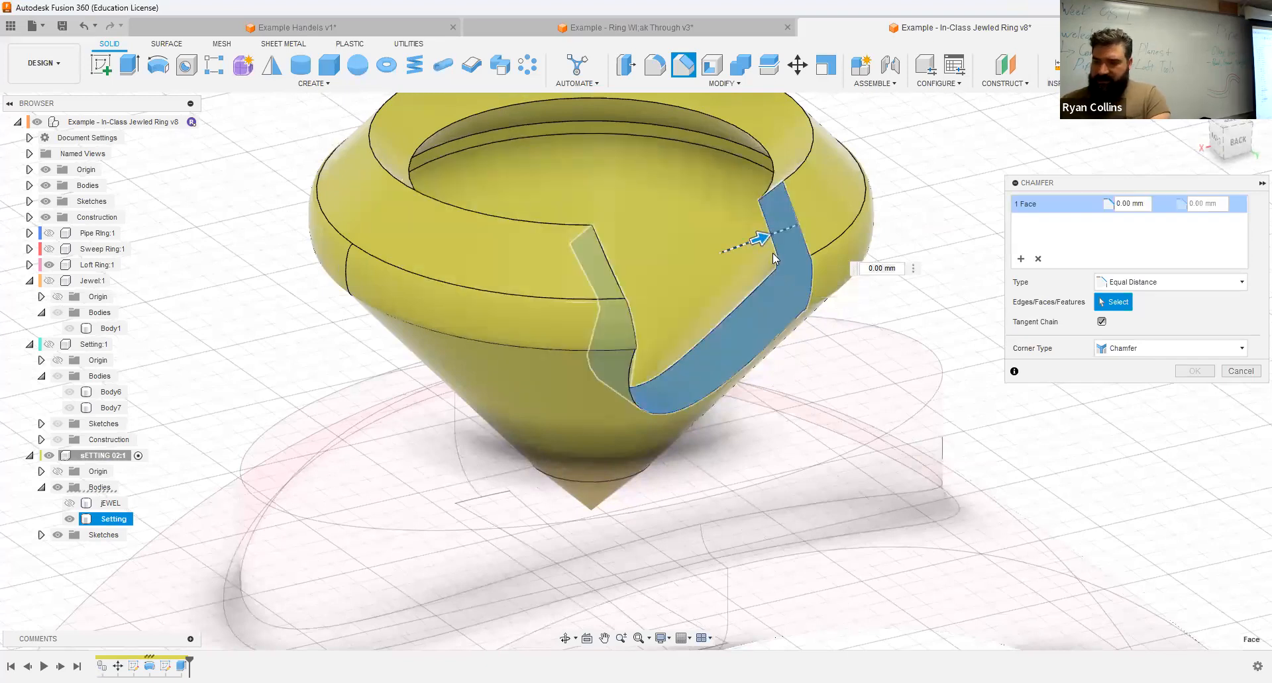
type("1")
type(".5")
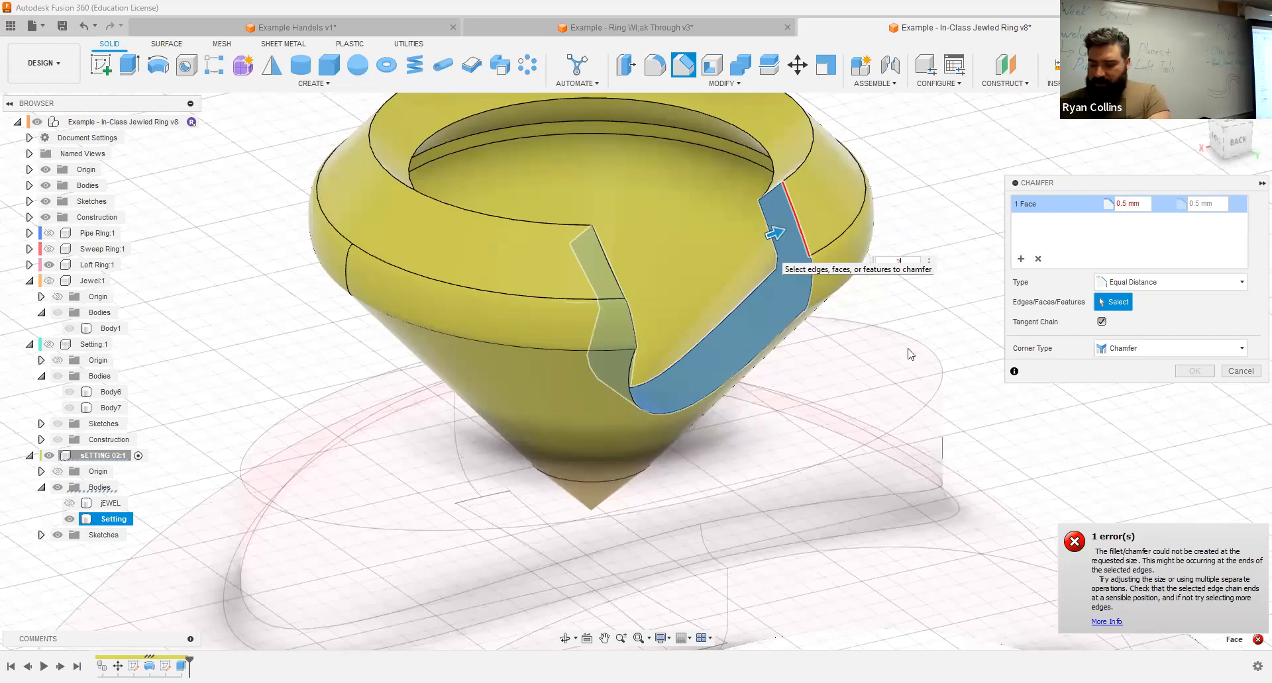
key("BackSpace")
type("1")
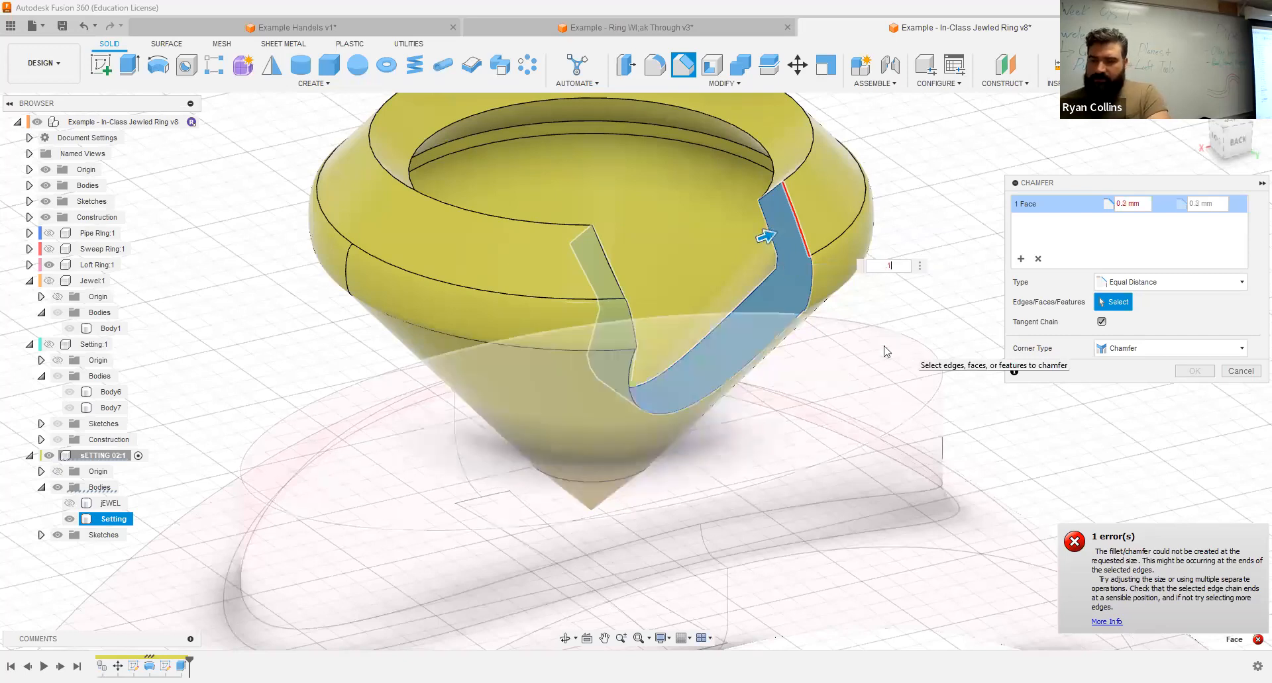
middle_click_drag(886, 353, 899, 519, "shift")
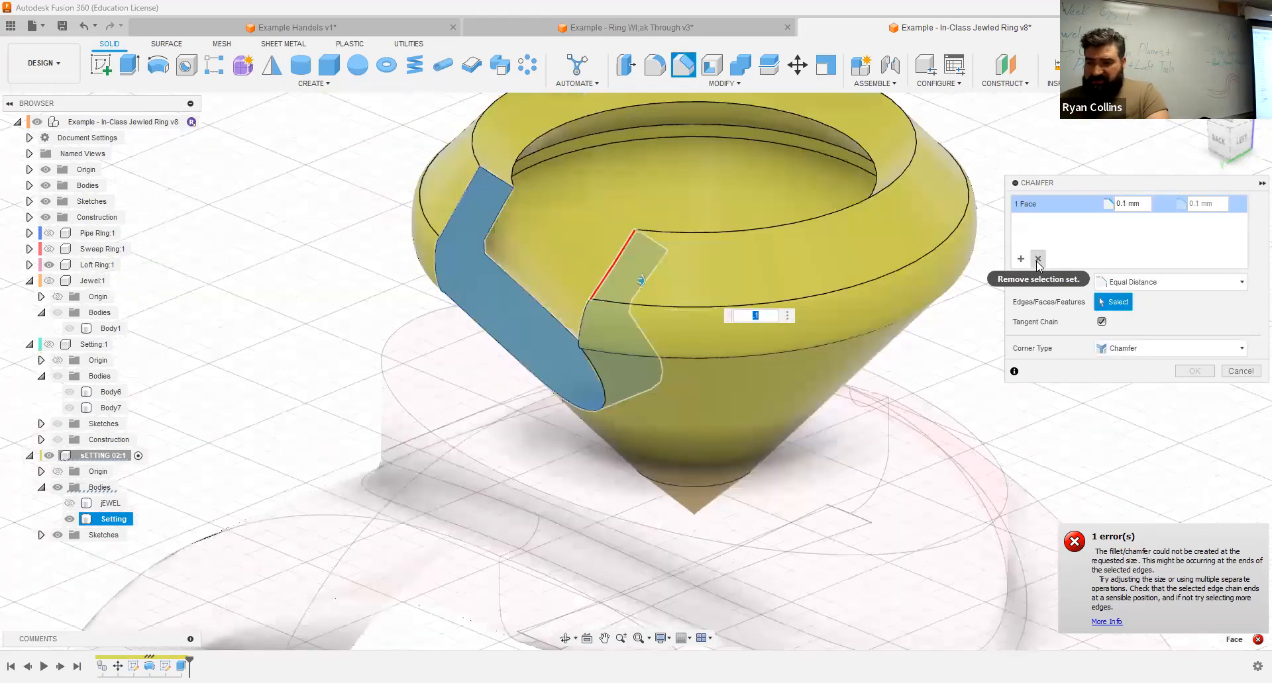
left_click(1038, 259)
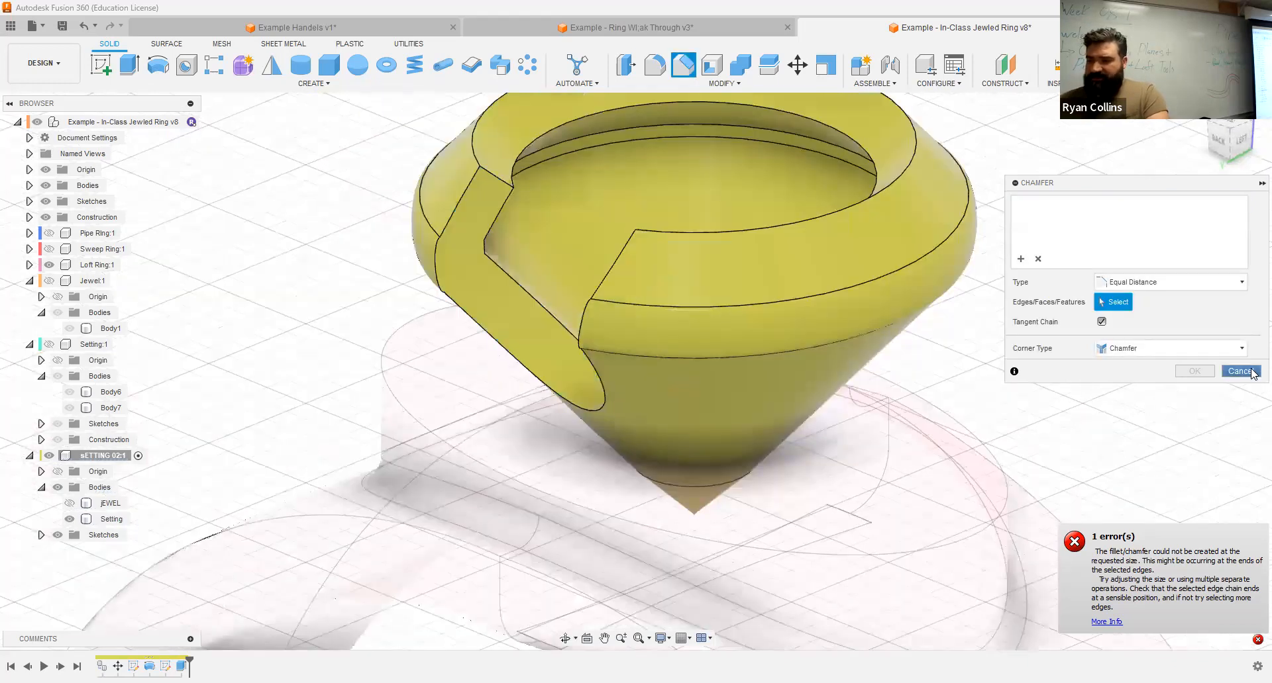
key("Escape")
Step: Try to fillet the notch's whole cut face, ending at a 0.1 mm radius, and clear the selection set
key("f")
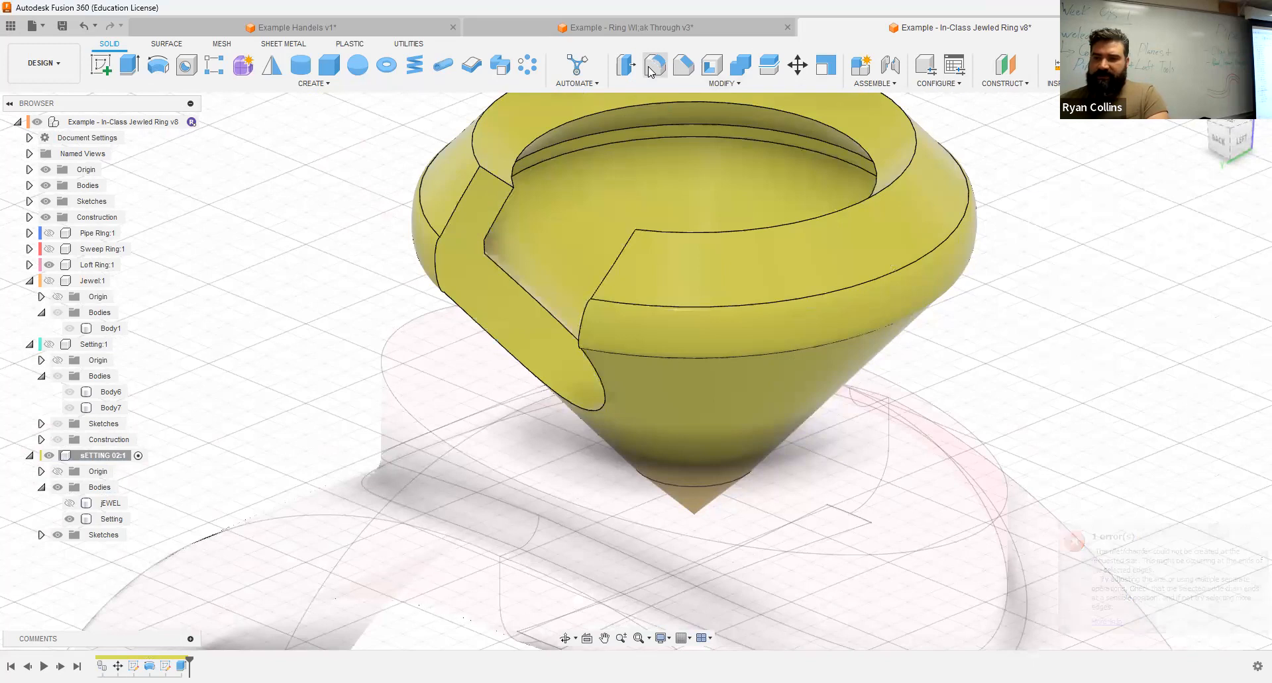
left_click(464, 224)
type("5")
key("Return")
type(".1")
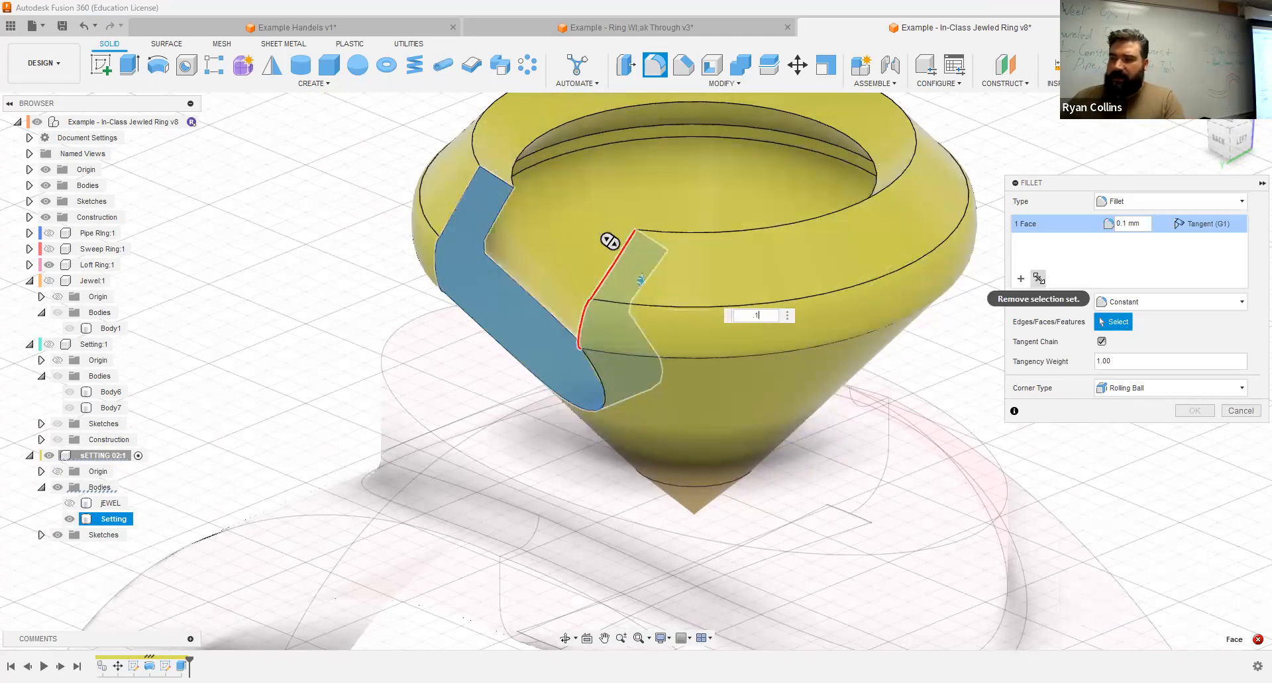
left_click(1038, 279)
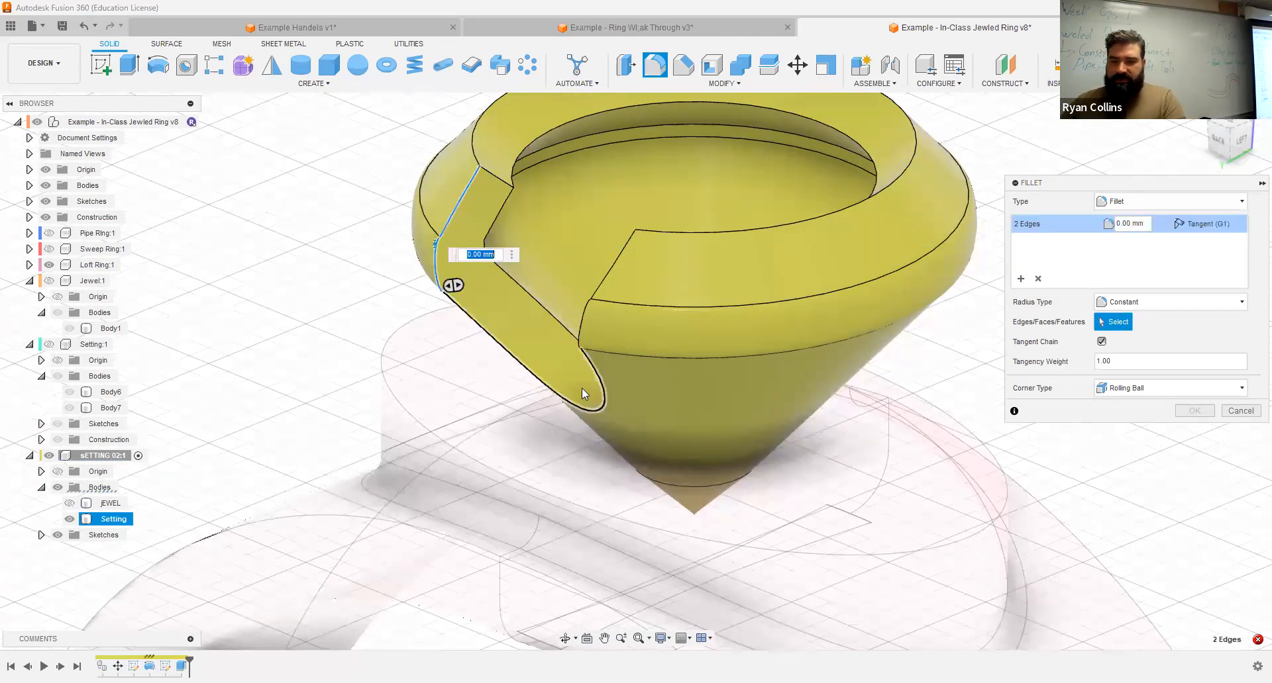
Step: Try to fillet the notch's five outer edges with radii of 1 mm and 0.5 mm, then cancel the fillet
left_click(602, 385)
middle_click_drag(691, 360, 691, 362, "shift")
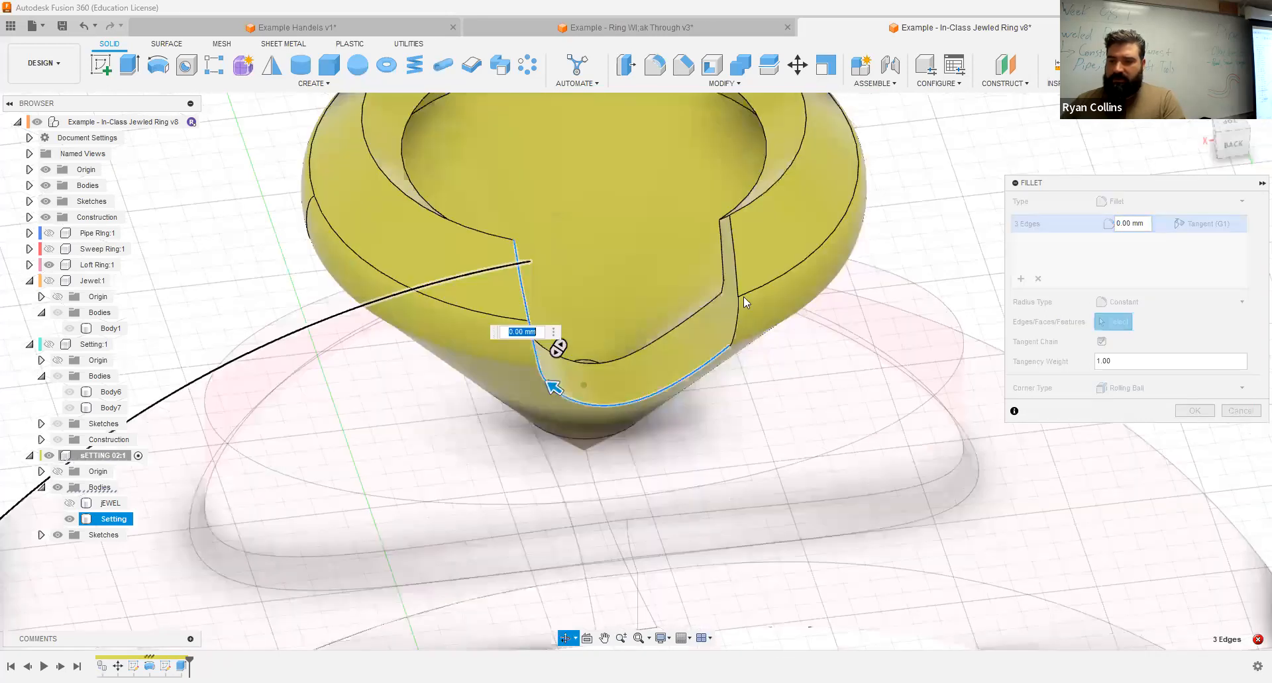
left_click(745, 234)
type("1")
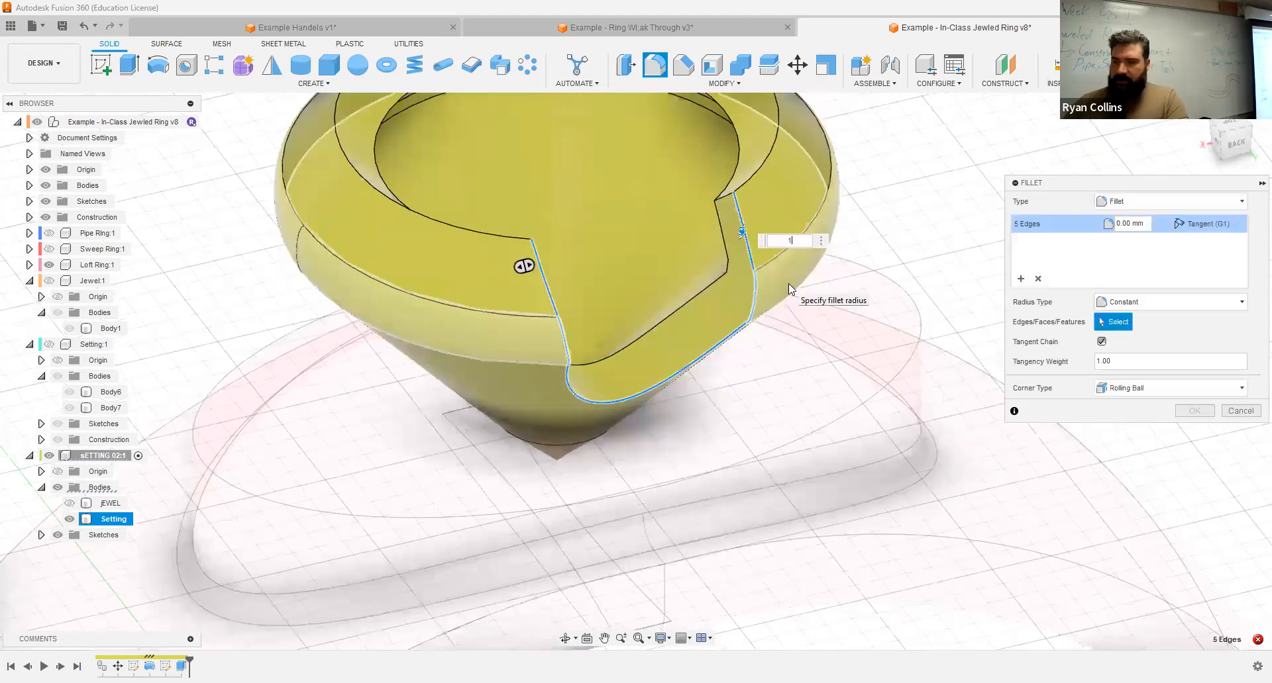
middle_click_drag(755, 404, 704, 378, "shift")
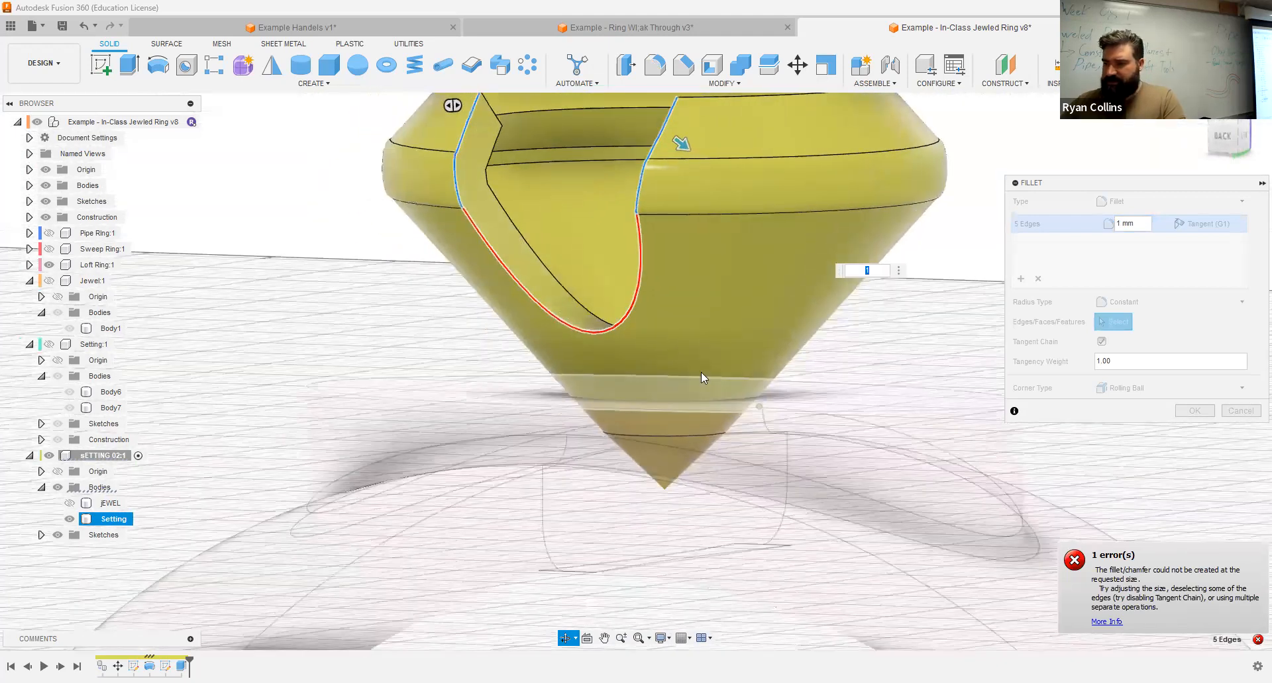
type(".5")
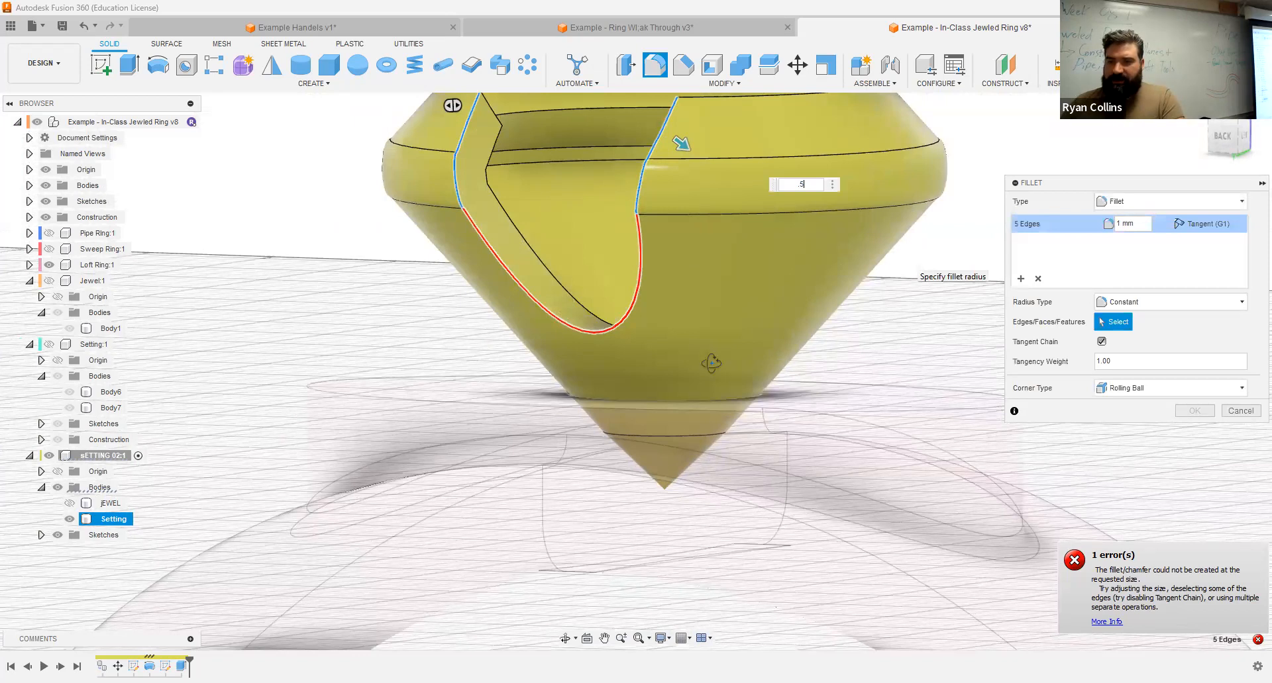
middle_click_drag(711, 363, 786, 369, "shift")
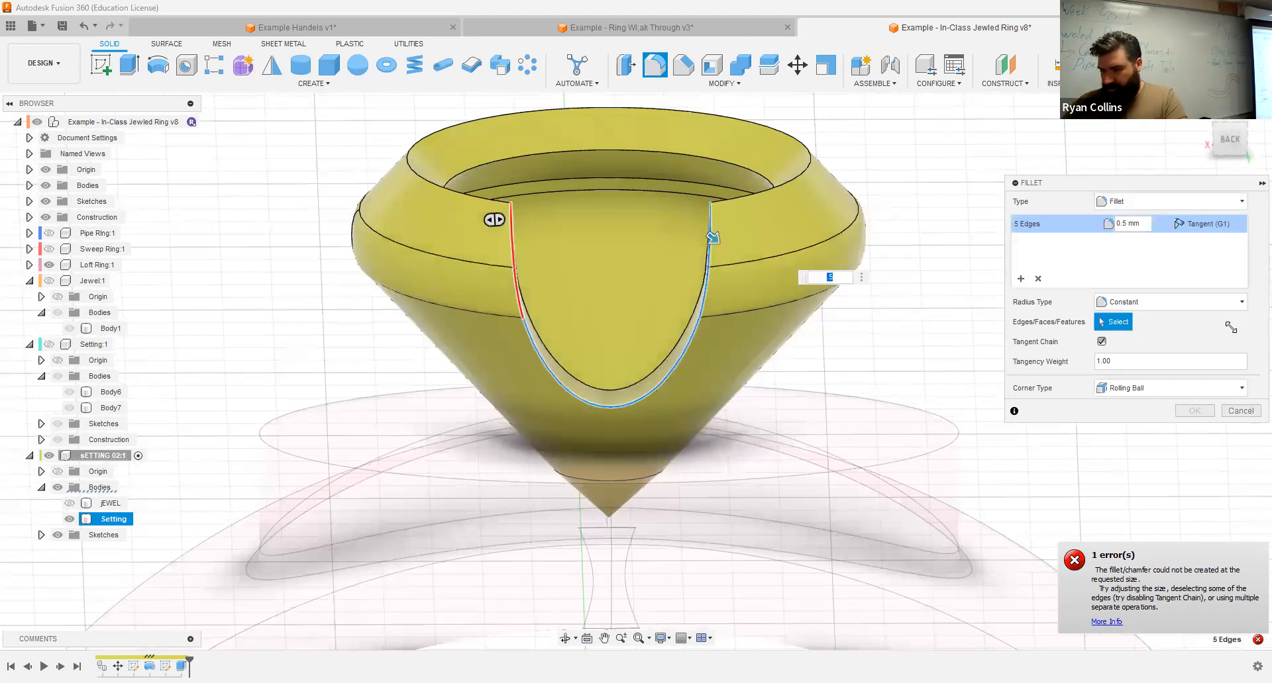
left_click(1236, 411)
Step: Set up an equal-distance chamfer of 0.1 mm on the four upper rim edges at both sides of the notch
middle_click_drag(879, 402, 838, 399, "shift")
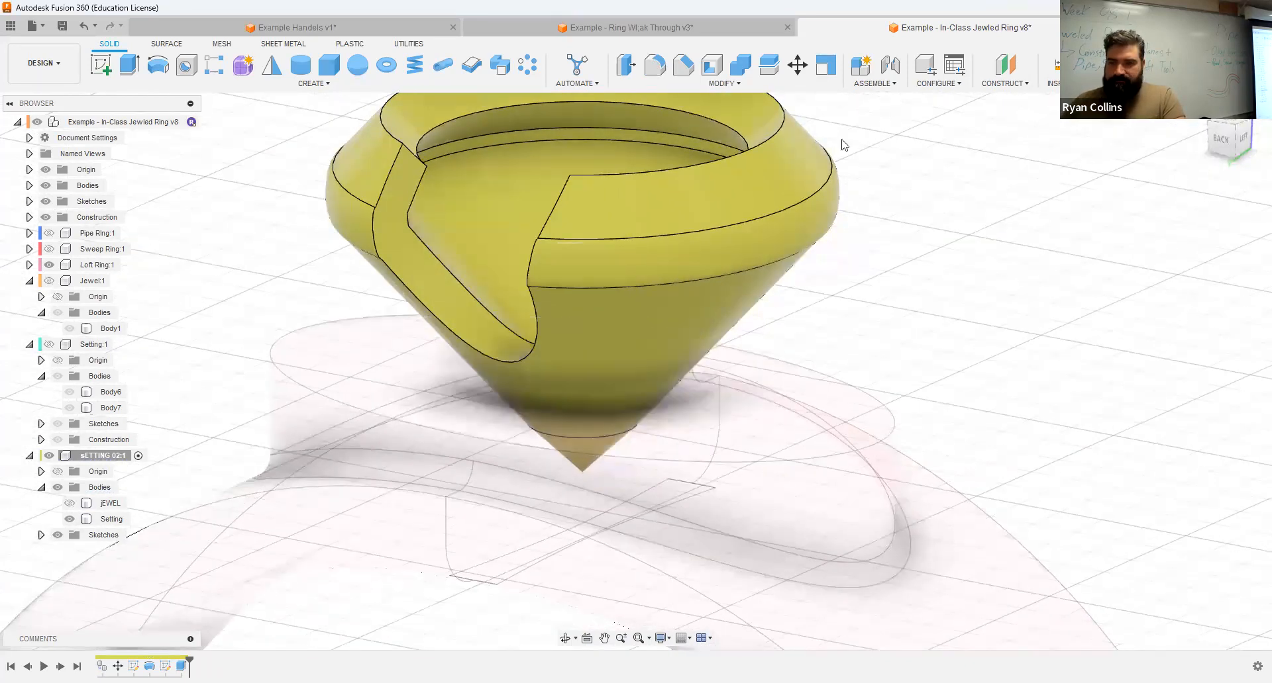
left_click(683, 66)
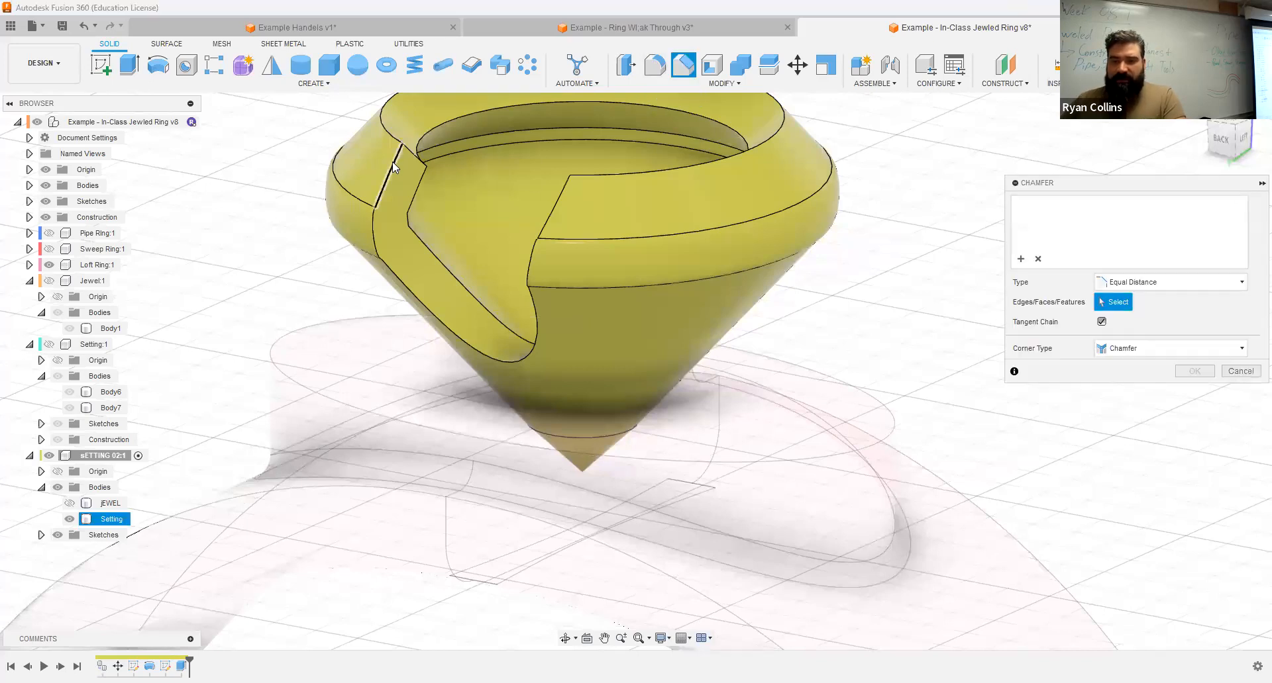
left_click(405, 151)
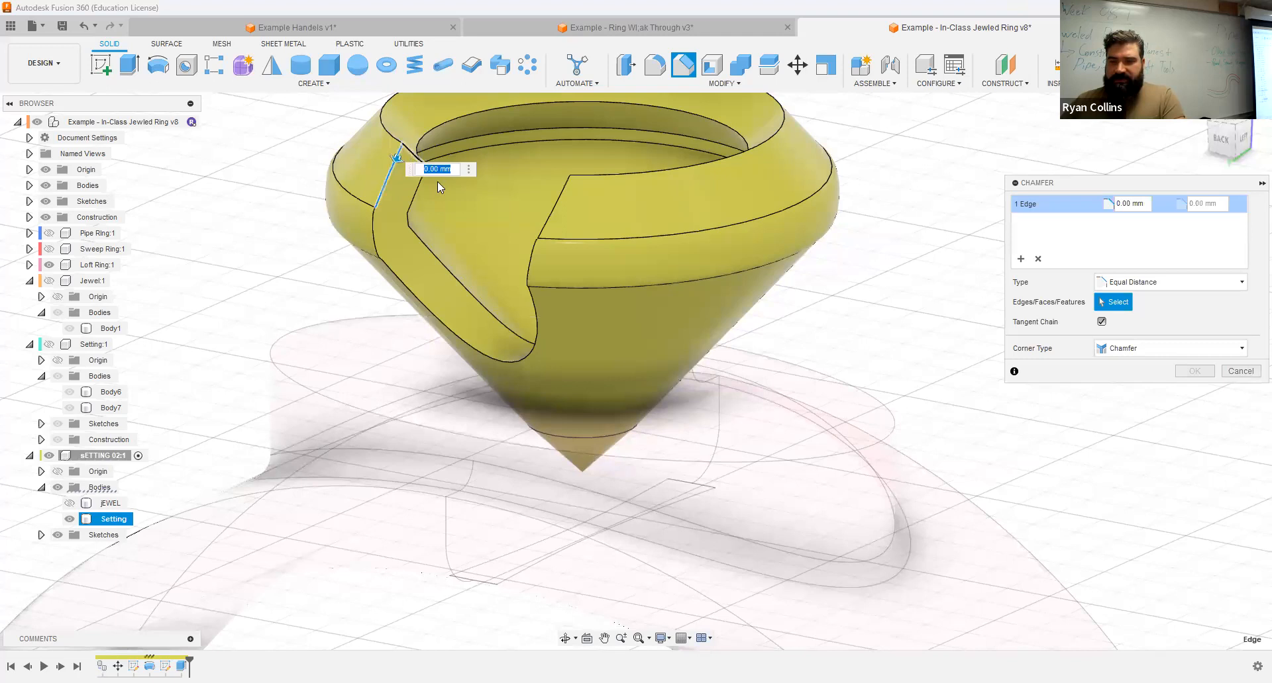
left_click(412, 155)
middle_click_drag(688, 204, 815, 245, "shift")
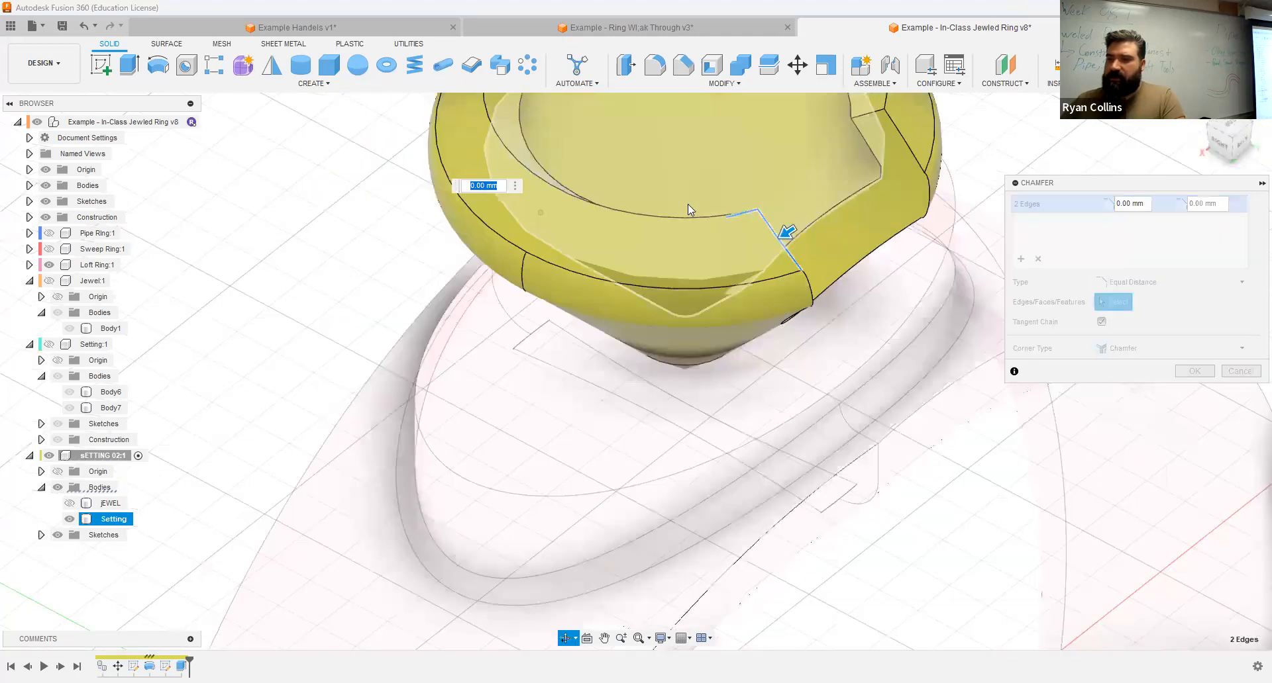
left_click(872, 99)
type("1")
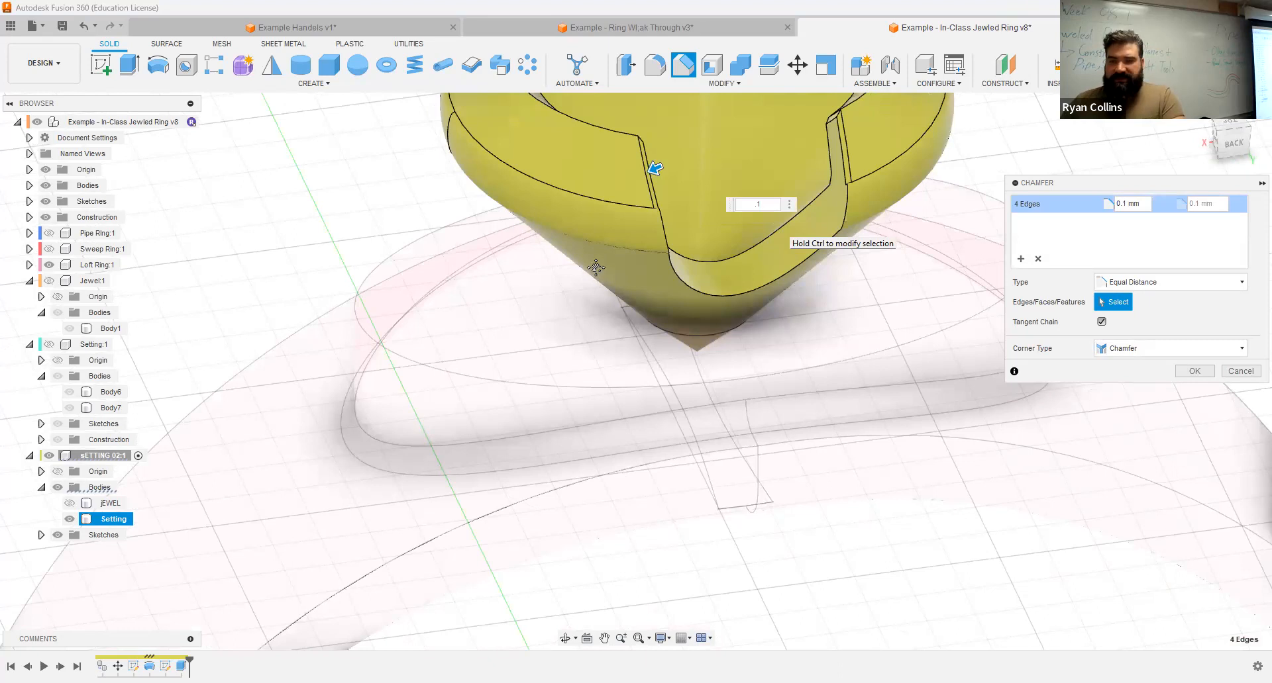
middle_click_drag(596, 268, 473, 256, "shift")
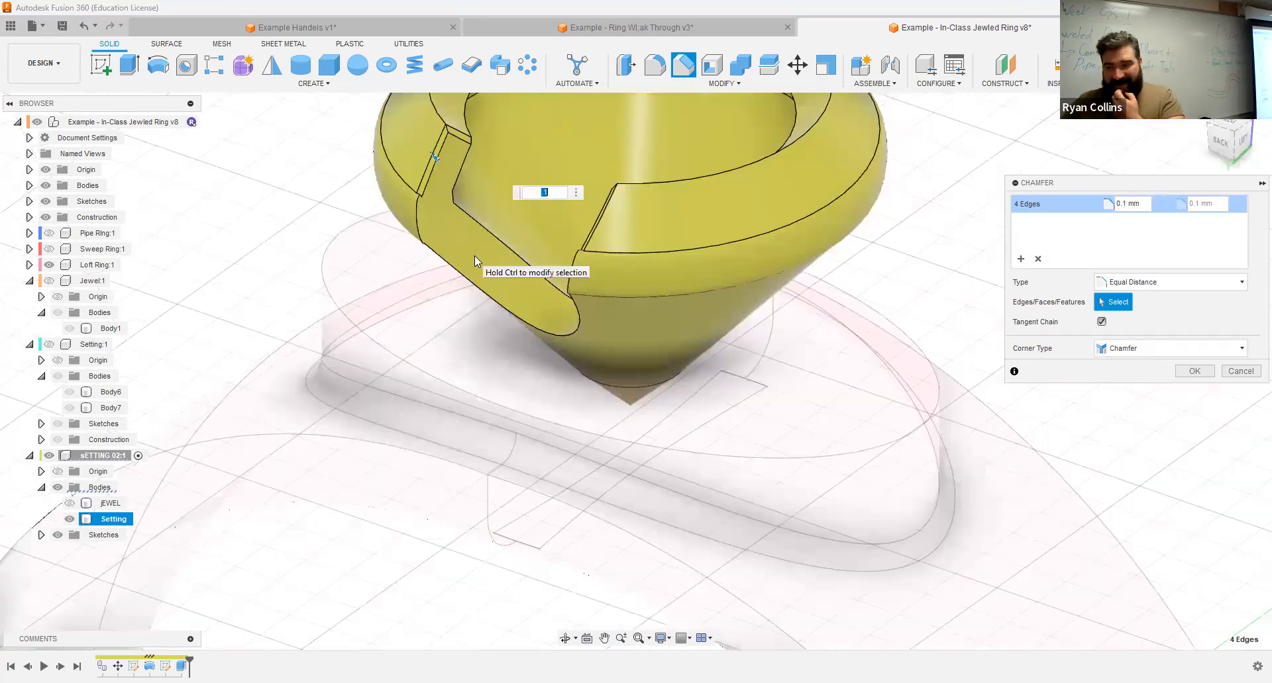
Step: Add a second chamfer set of 0.1 mm on the notch's curved lower outer edge and finish the chamfer
left_click(1020, 258)
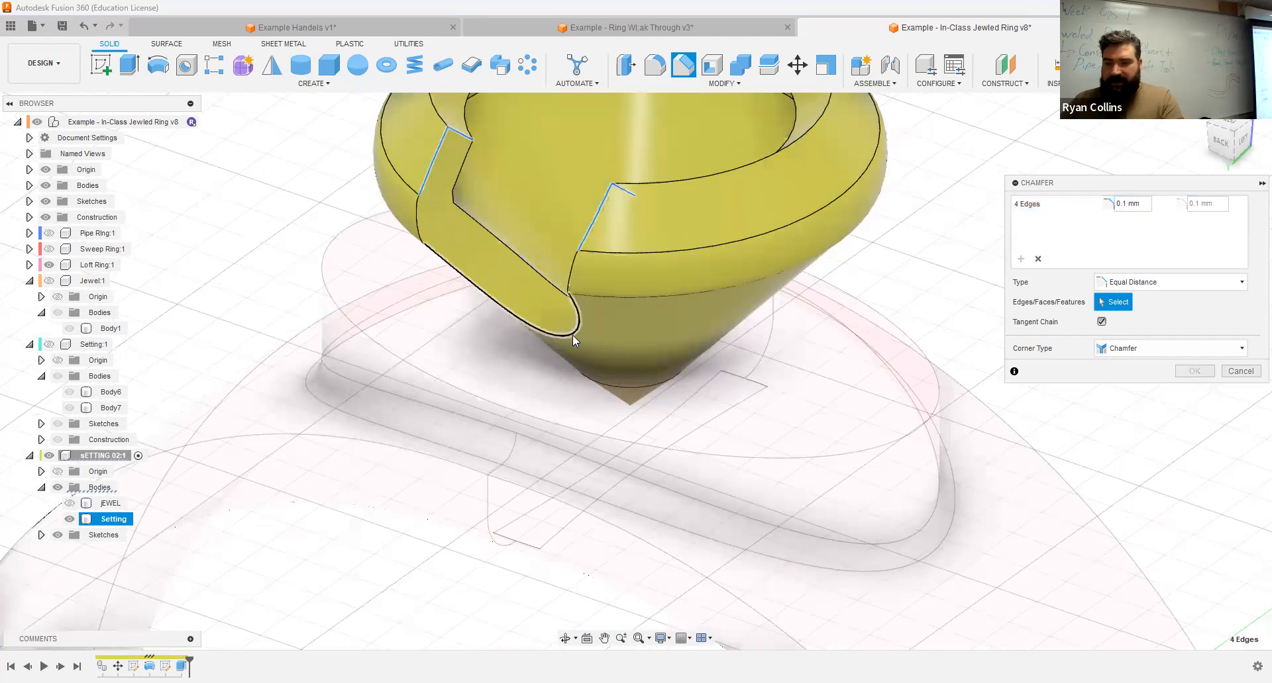
left_click(572, 335)
type(".1")
mouse_move(510, 325)
middle_mouse_down("shift")
mouse_move(525, 283)
mouse_move(492, 311)
middle_mouse_up("shift")
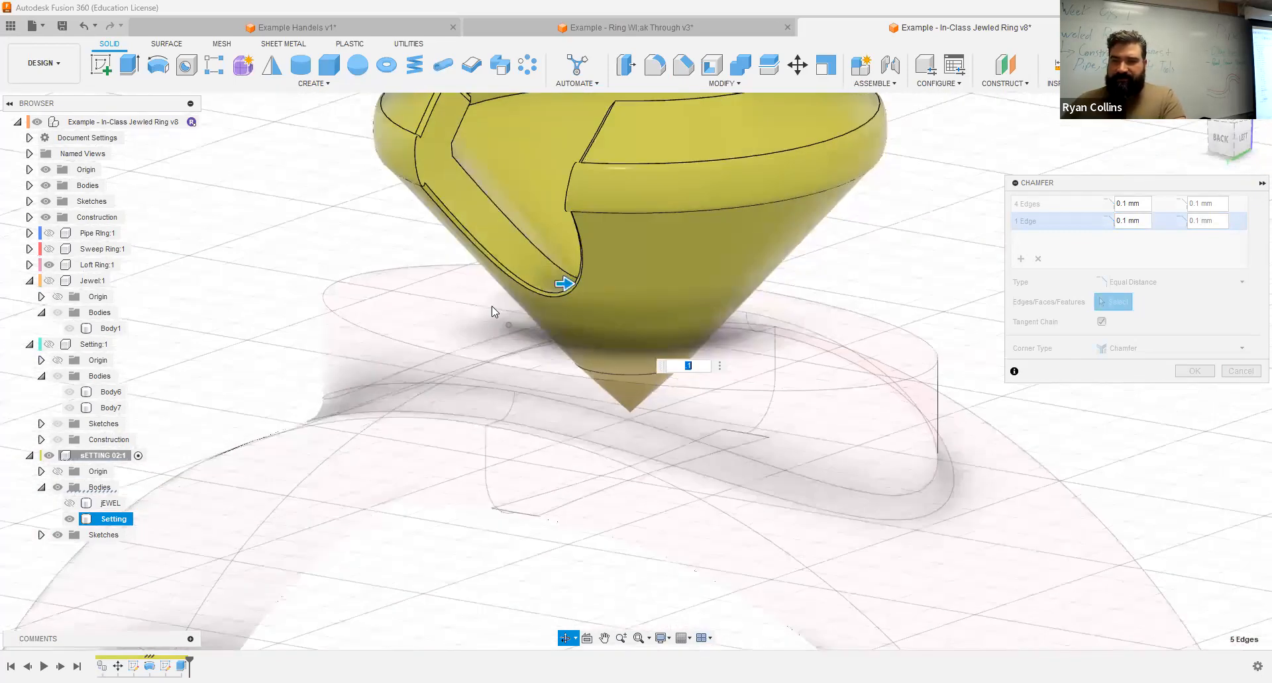
middle_click_drag(419, 143, 411, 147, "shift")
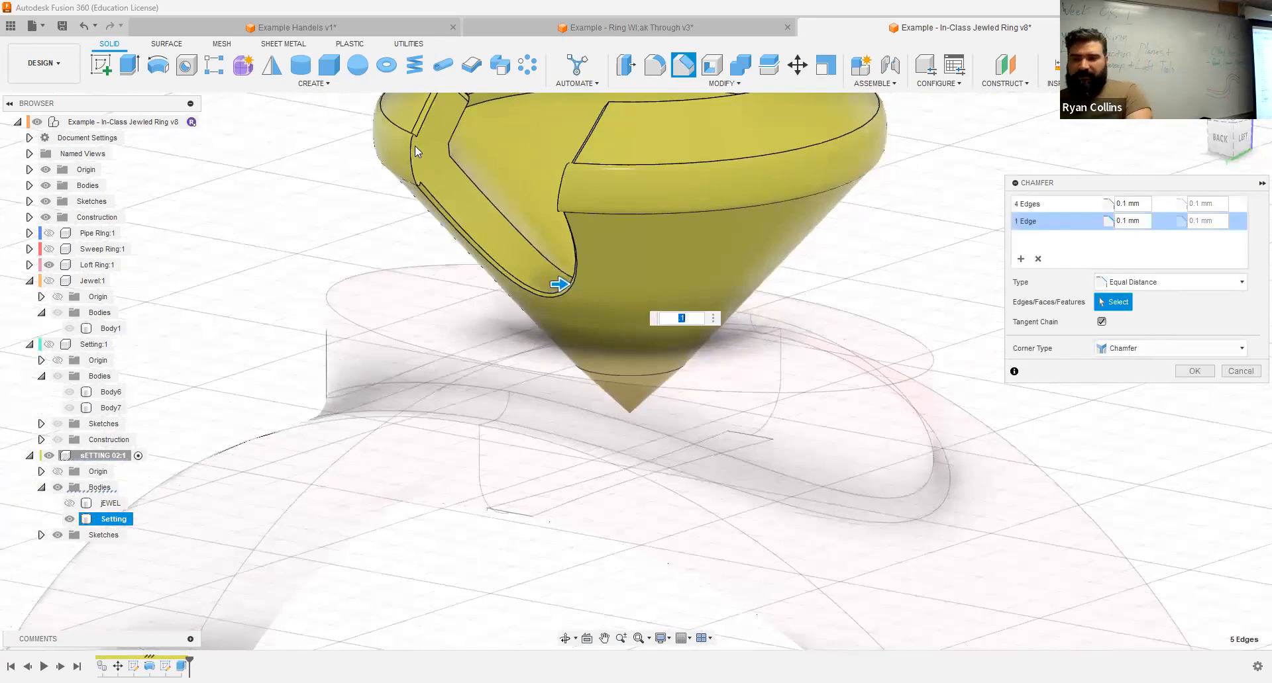
middle_click_drag(407, 245, 417, 327)
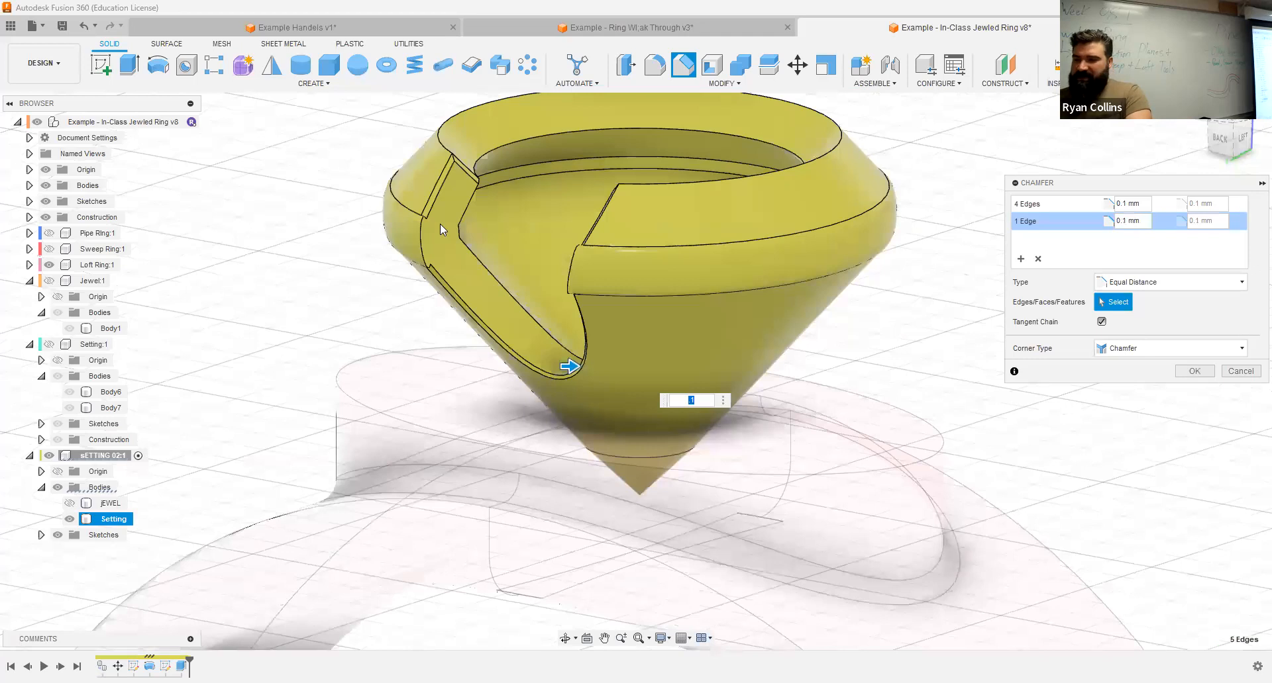
left_click(1195, 372)
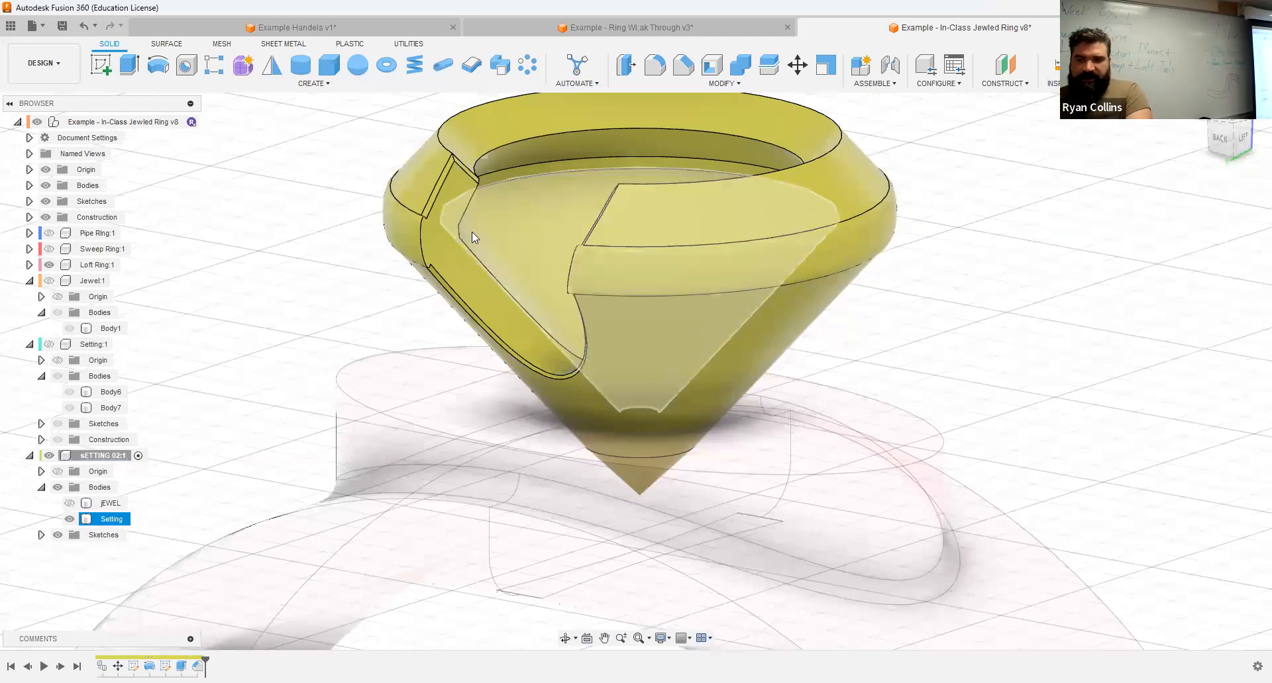
Step: Temporarily show the jEWEL body to examine how it sits behind the chamfered notch
middle_click_drag(600, 342, 563, 361, "shift")
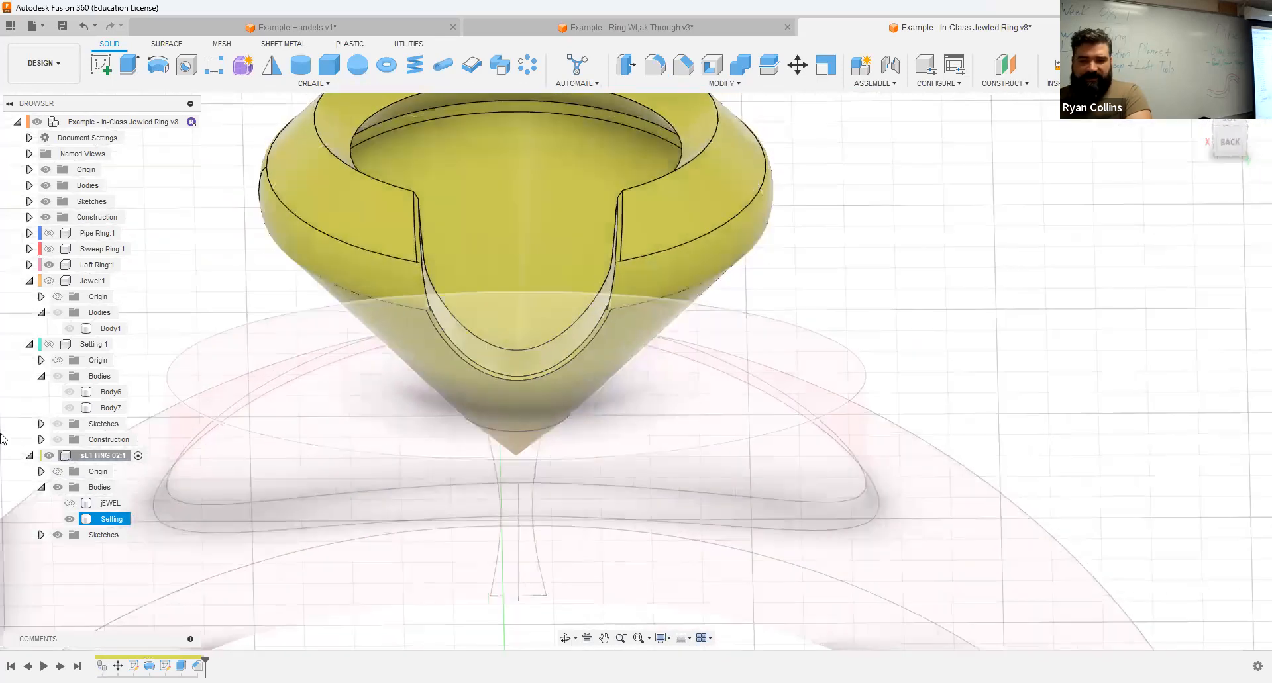
left_click(70, 503)
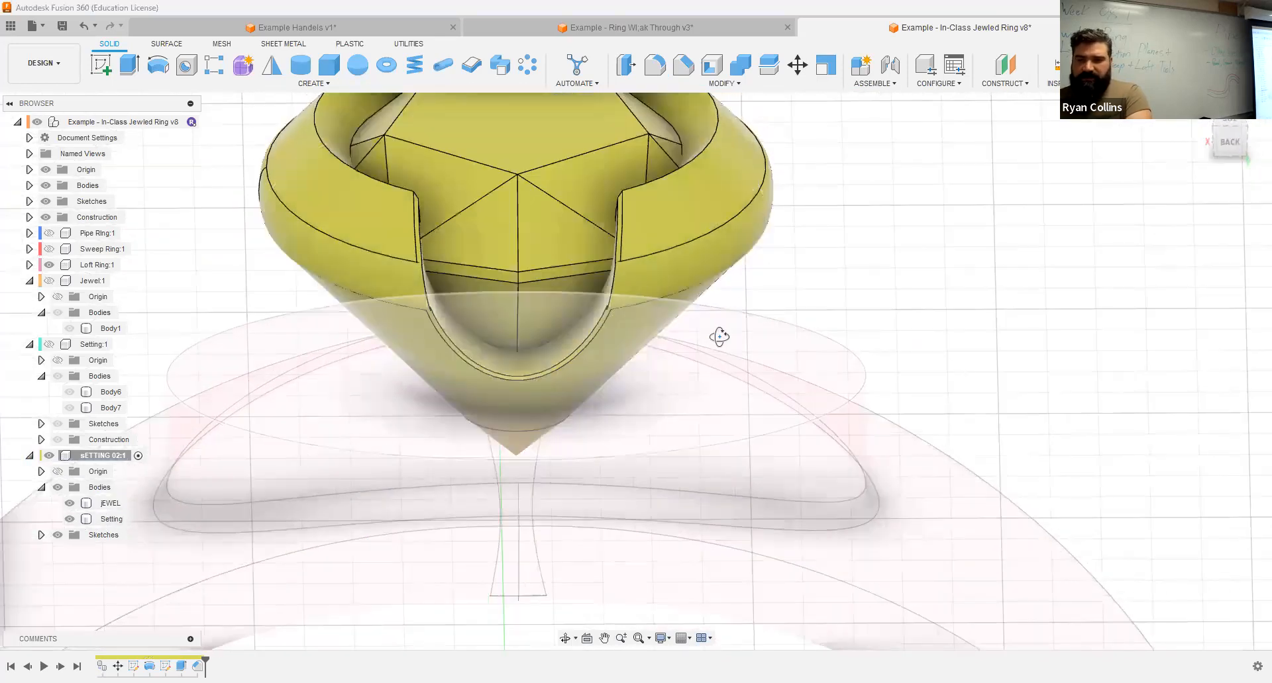
middle_click_drag(709, 349, 843, 261, "shift")
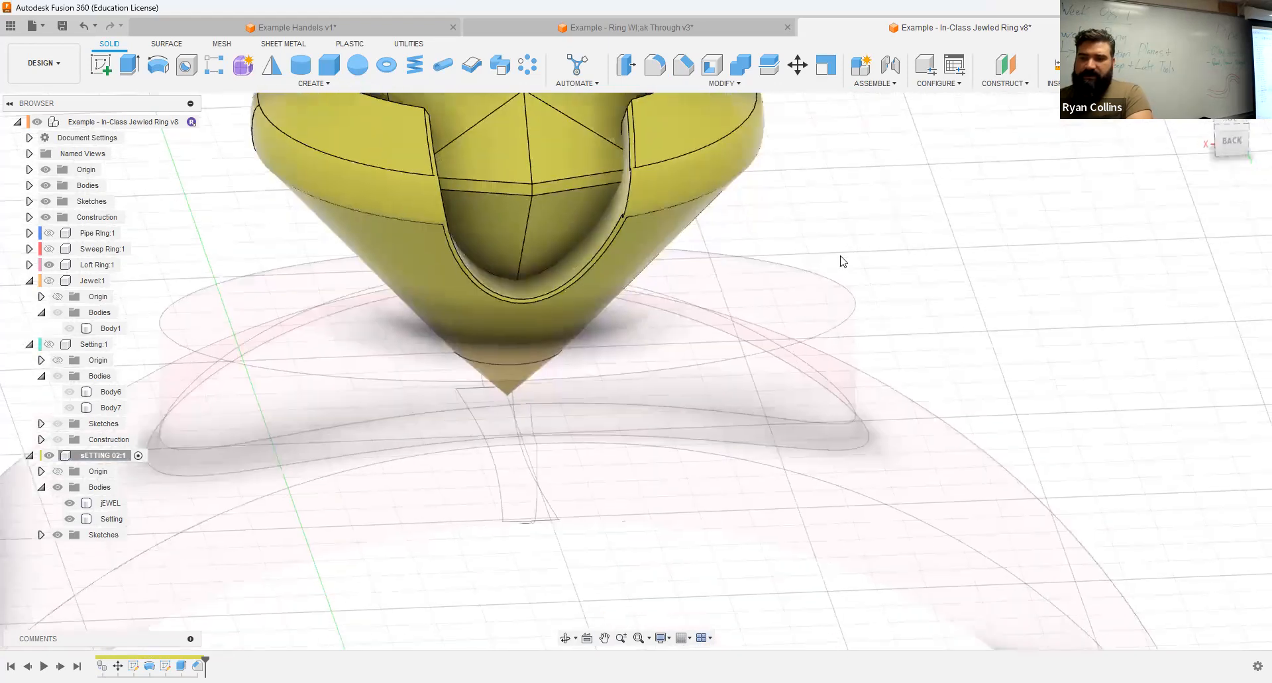
left_click(70, 503)
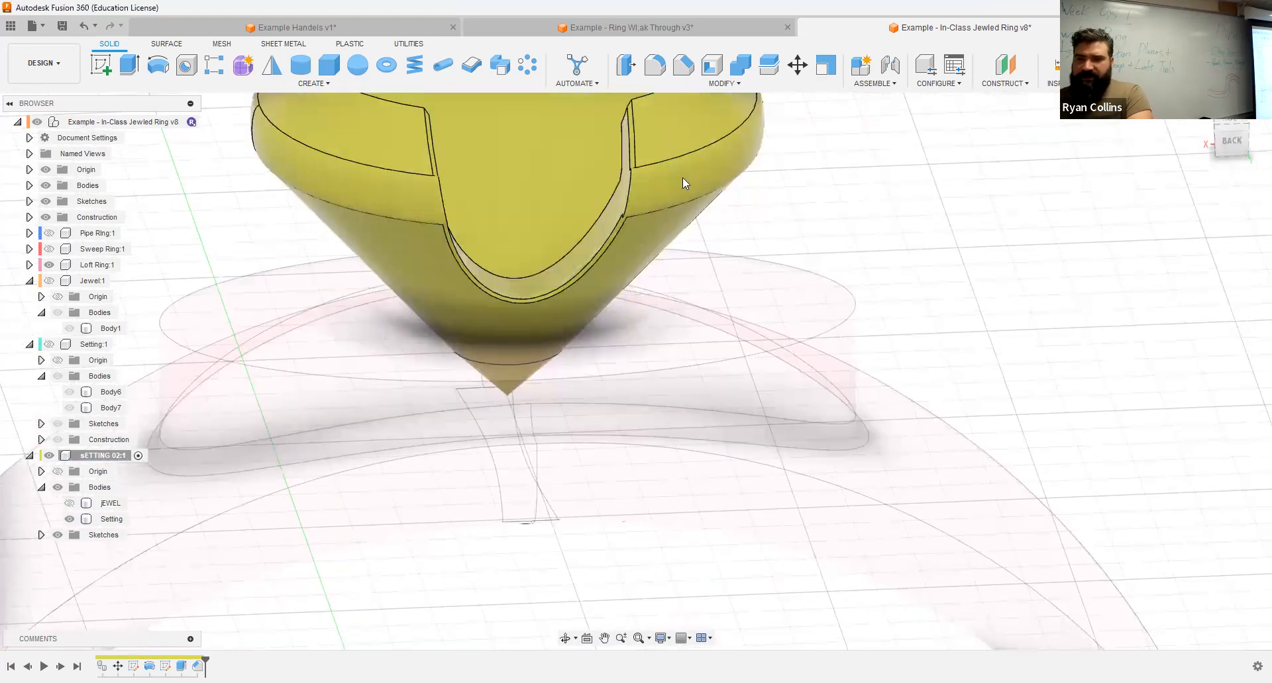
Step: Start a circular pattern of features and select the notch's extruded cut and its chamfer as the objects
left_click(528, 64)
left_click(1197, 221)
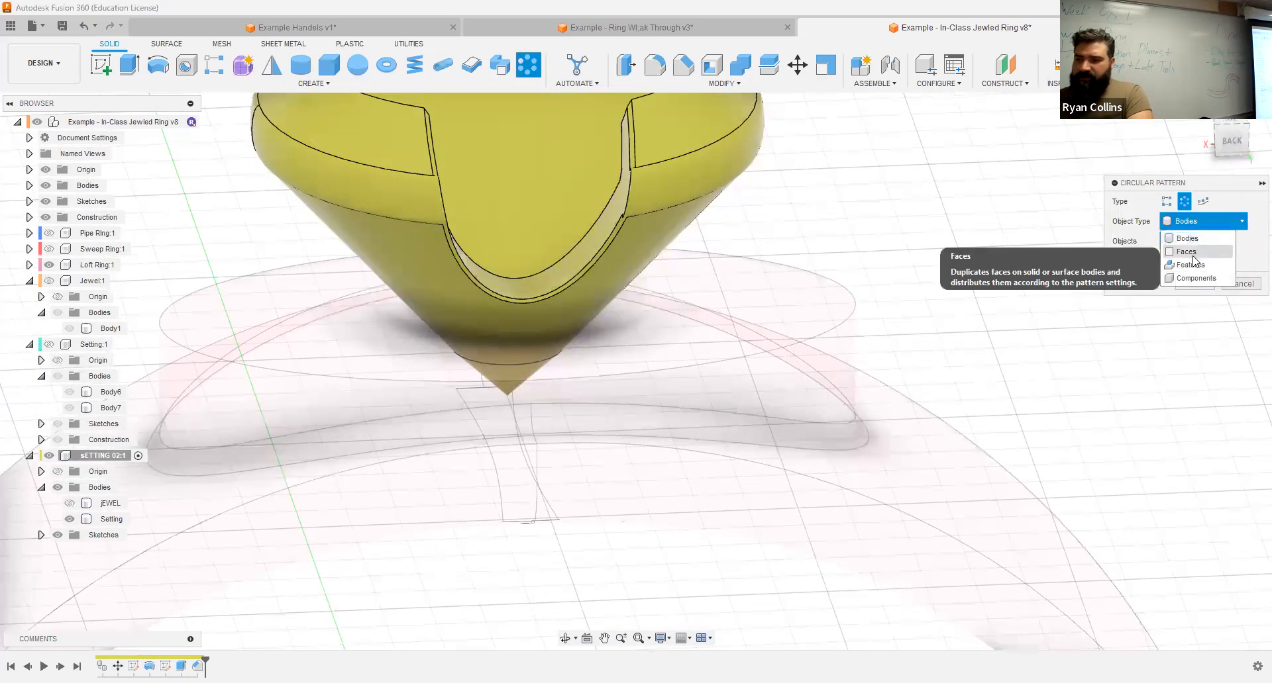
middle_click_drag(904, 264, 861, 269, "shift")
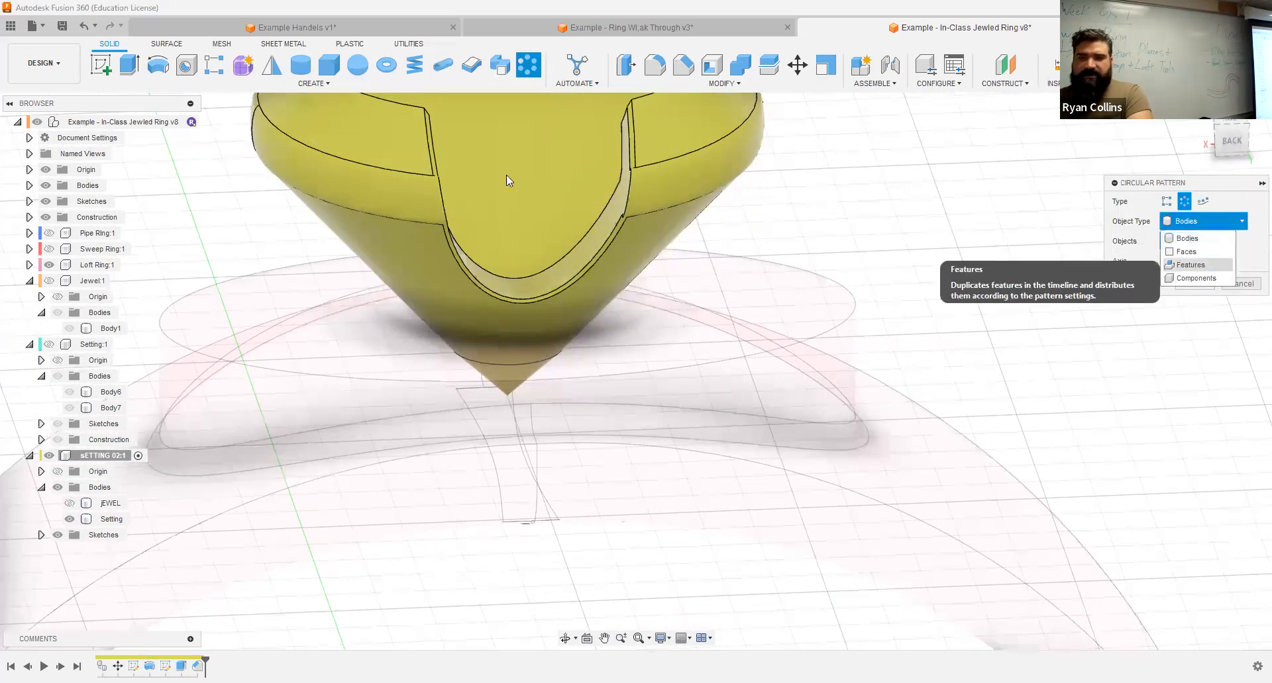
left_click(458, 138)
middle_click_drag(518, 223, 637, 457)
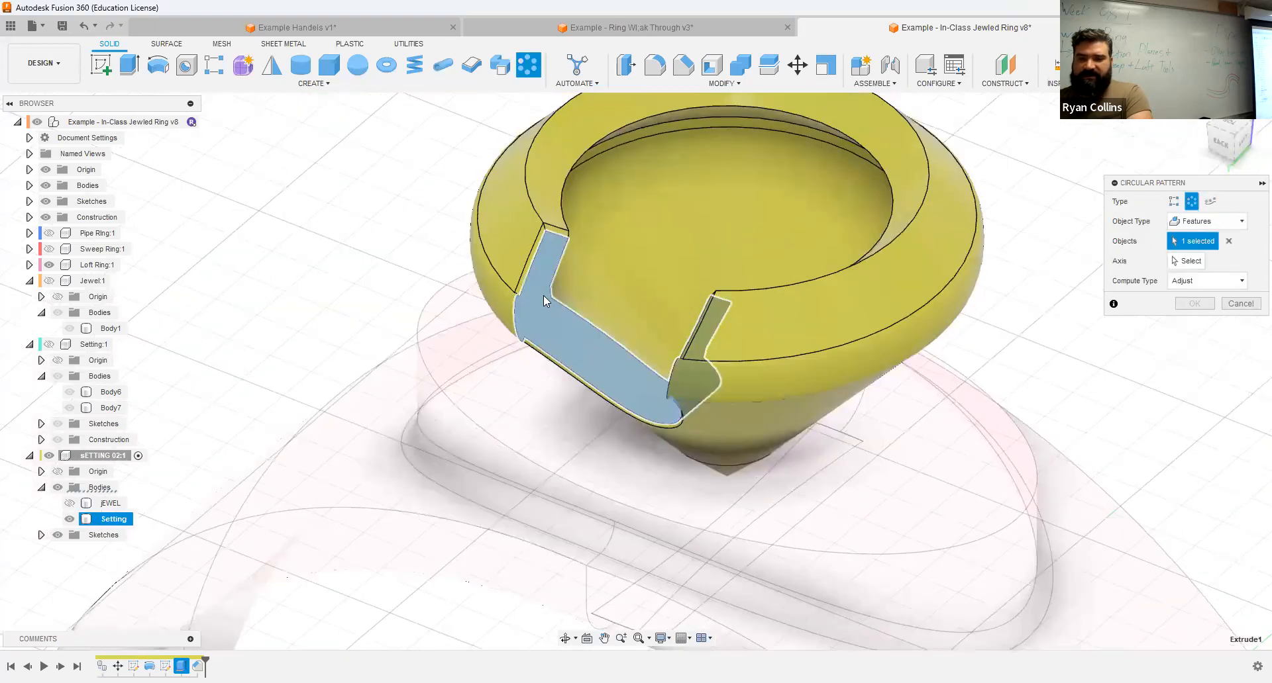
scroll(543, 296, "up", 3)
left_click(528, 227)
middle_click_drag(640, 360, 761, 351, "shift")
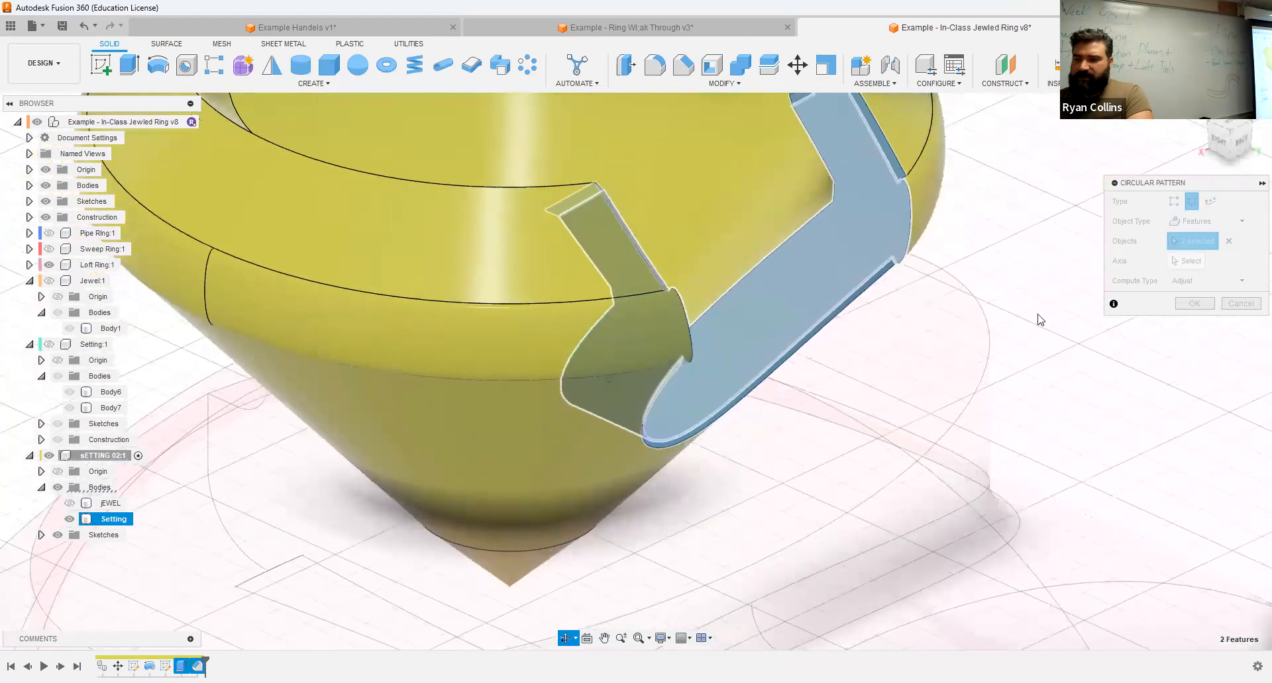
Step: Pattern the notch features around the vertical origin axis with full distribution and a quantity of 5
left_click(1186, 262)
scroll(888, 526, "down", 5)
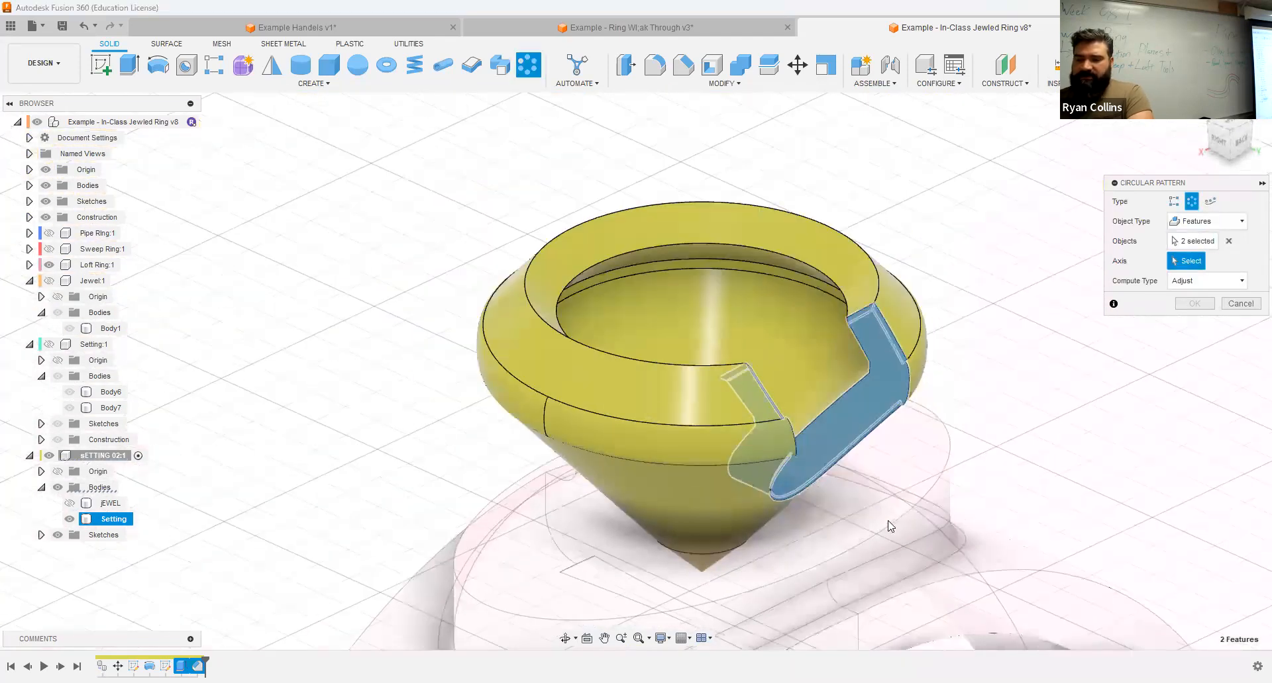
scroll(803, 468, "up", 6)
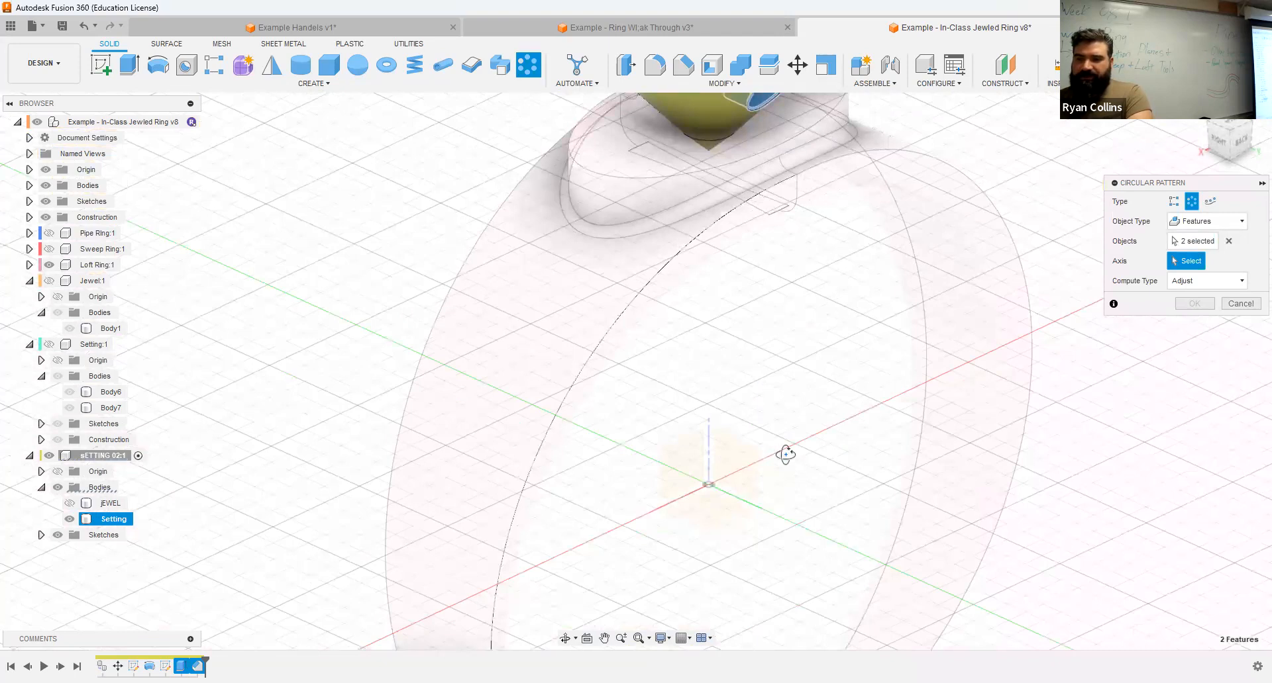
left_click(708, 443)
mouse_move(753, 436)
middle_mouse_down("shift")
mouse_move(741, 428)
mouse_move(760, 437)
middle_mouse_up("shift")
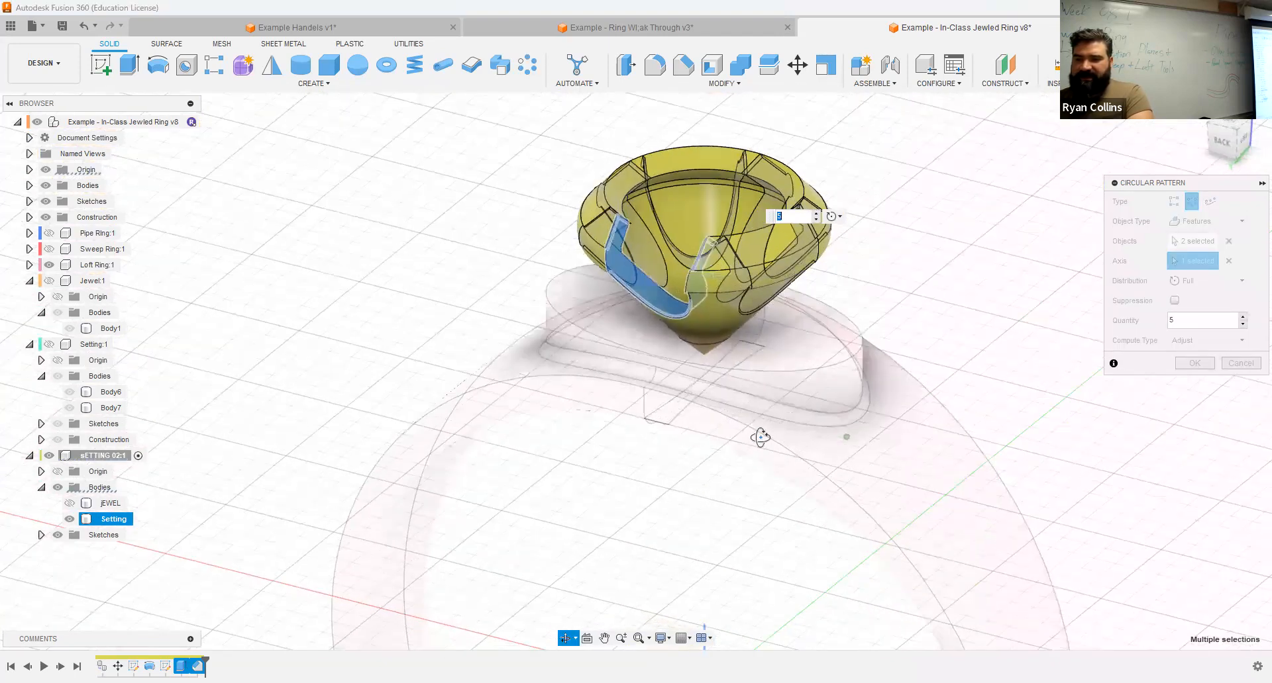
scroll(728, 337, "up", 3)
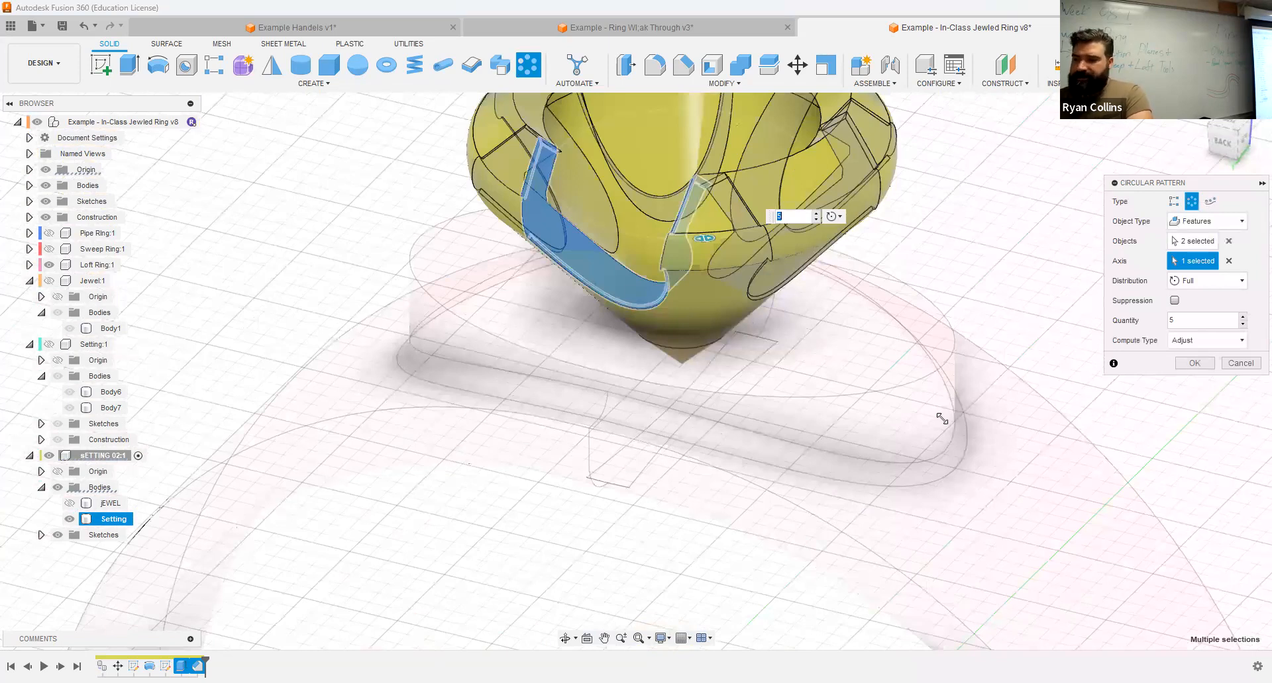
left_click(1195, 369)
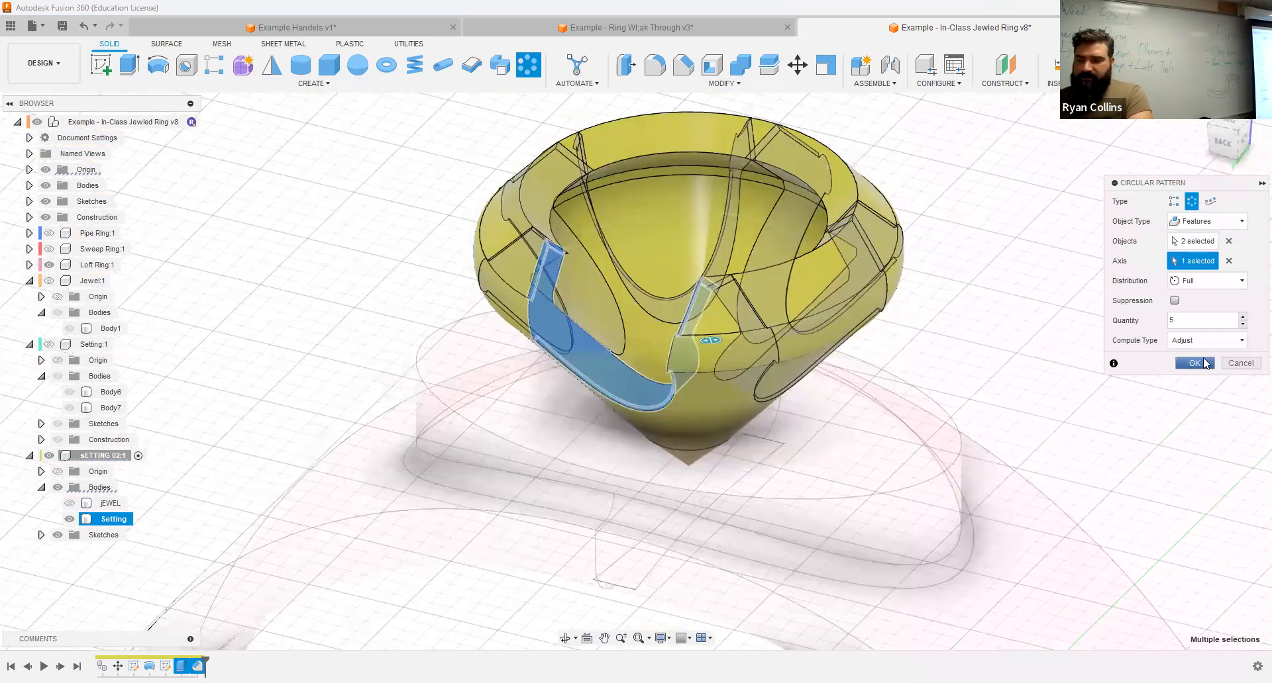
Step: Show the jEWEL body and inspect how it sits within the setting's prongs
middle_click_drag(980, 344, 932, 360, "shift")
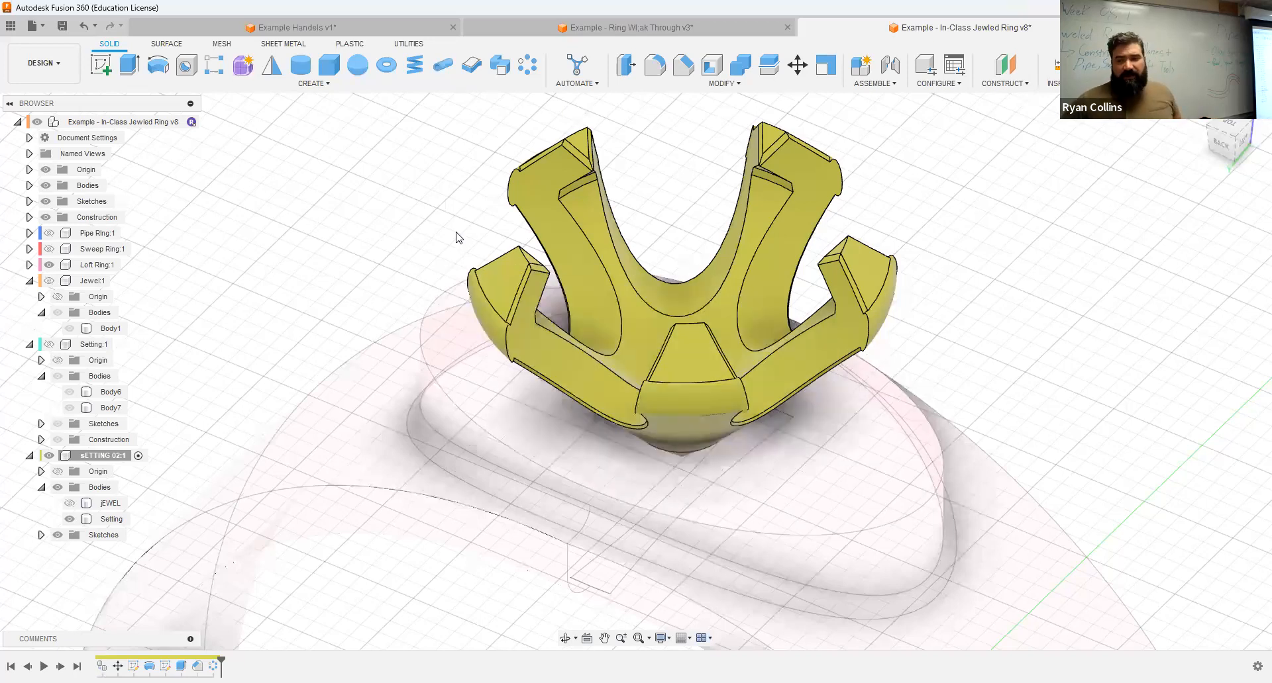
left_click(69, 504)
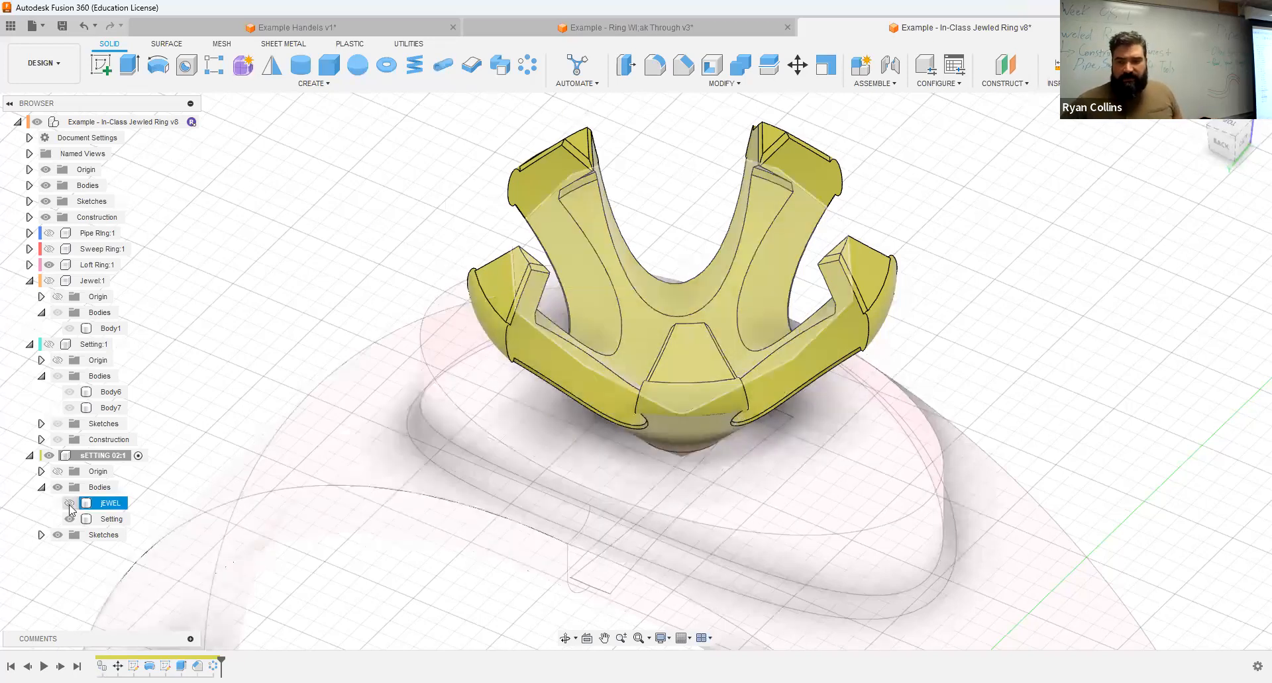
mouse_move(1031, 275)
middle_mouse_down("shift")
mouse_move(1016, 249)
mouse_move(1058, 244)
mouse_move(1014, 250)
mouse_move(1031, 246)
mouse_move(1008, 269)
middle_mouse_up("shift")
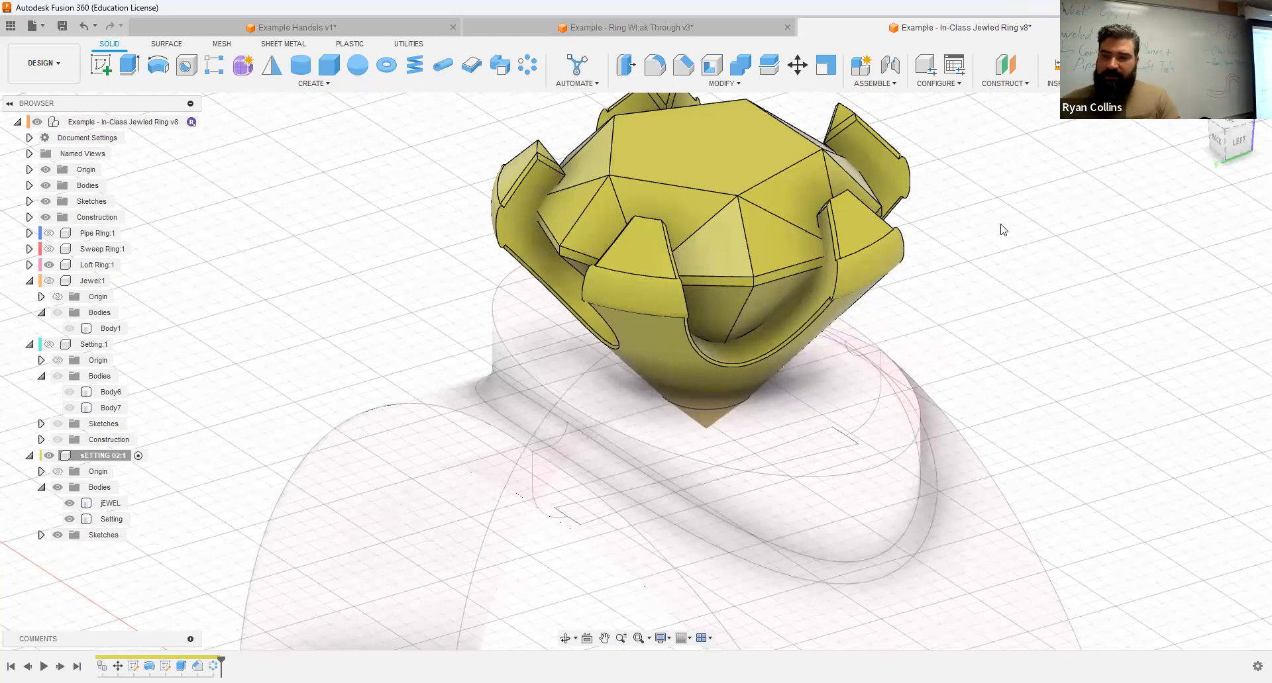
Step: Cut the jEWEL body out of the Setting body with Combine, keeping the tool body
left_click(741, 66)
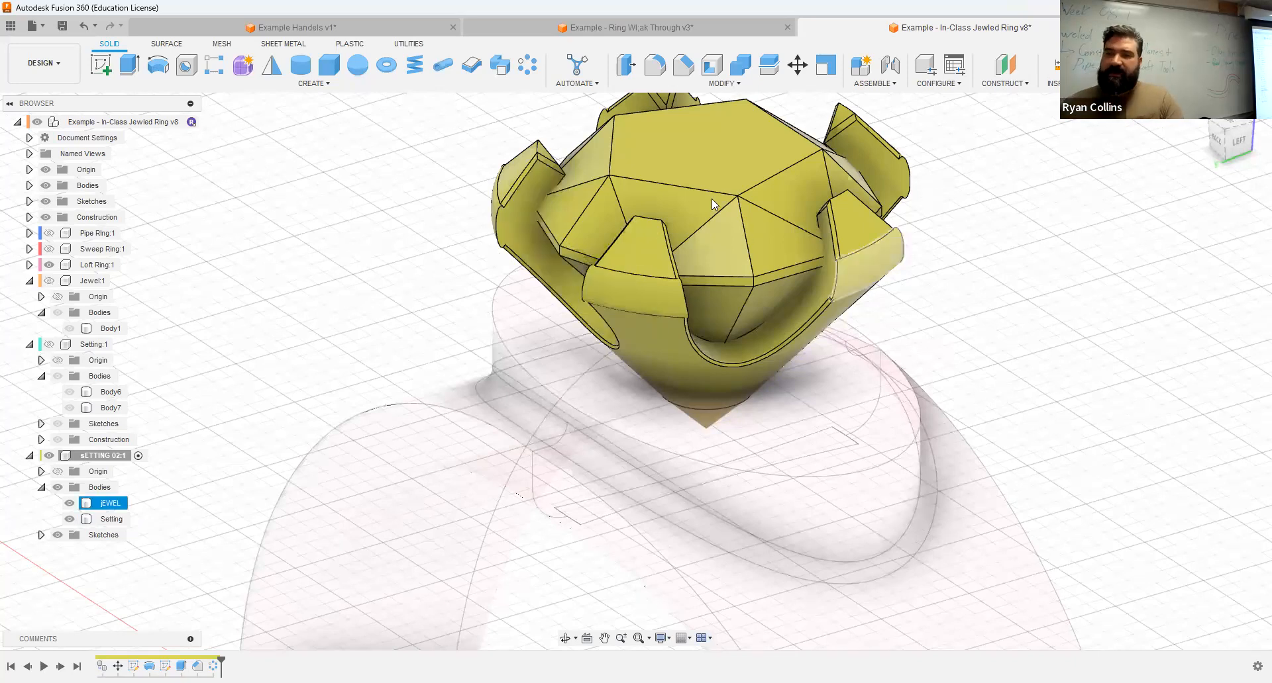
left_click(742, 64)
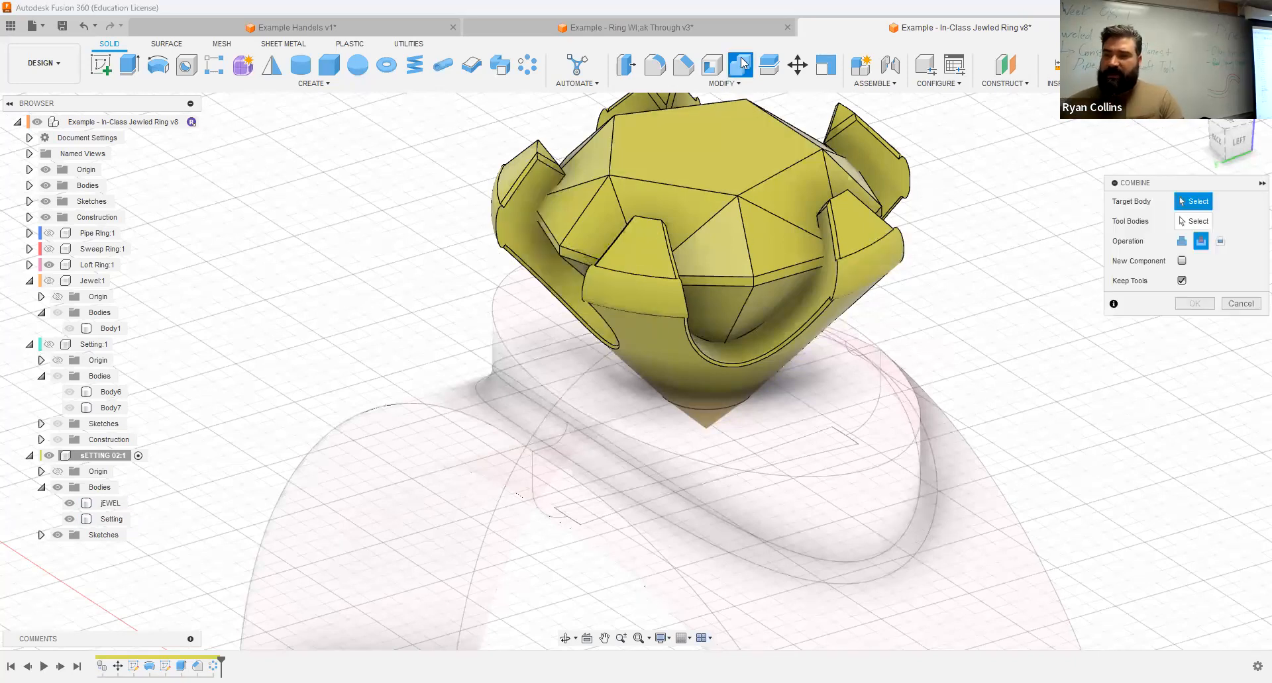
left_click(873, 266)
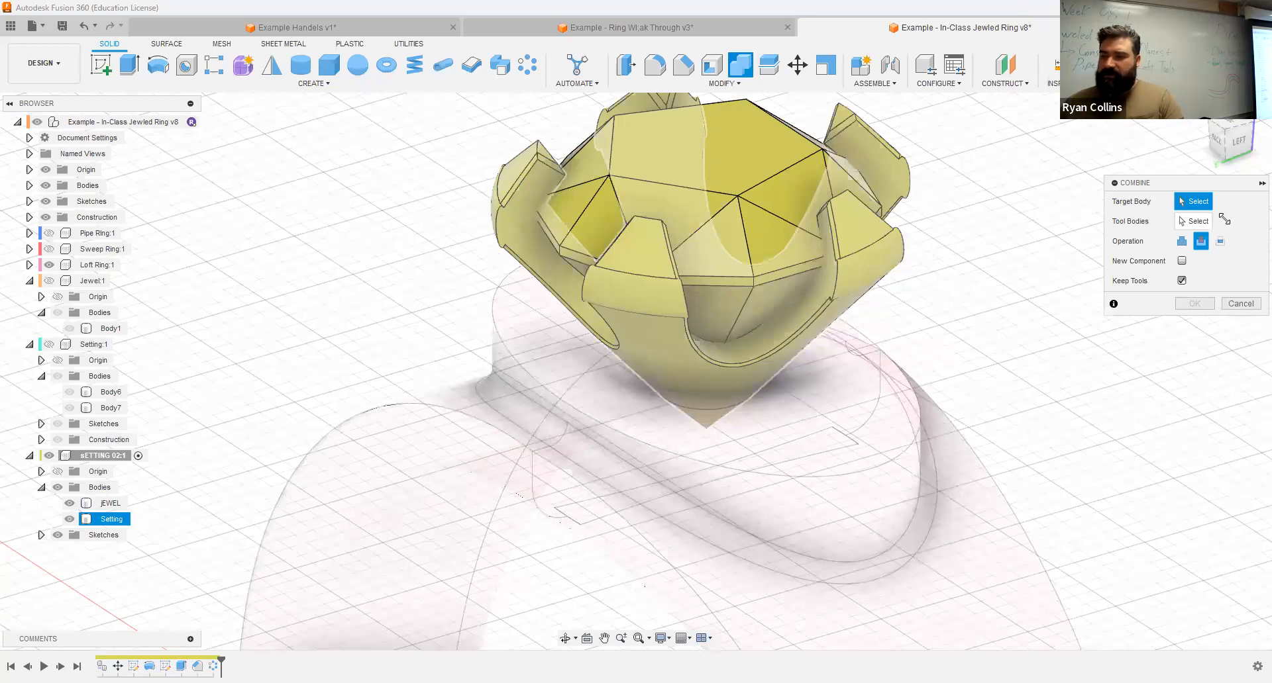
left_click(762, 211)
left_click(1182, 281)
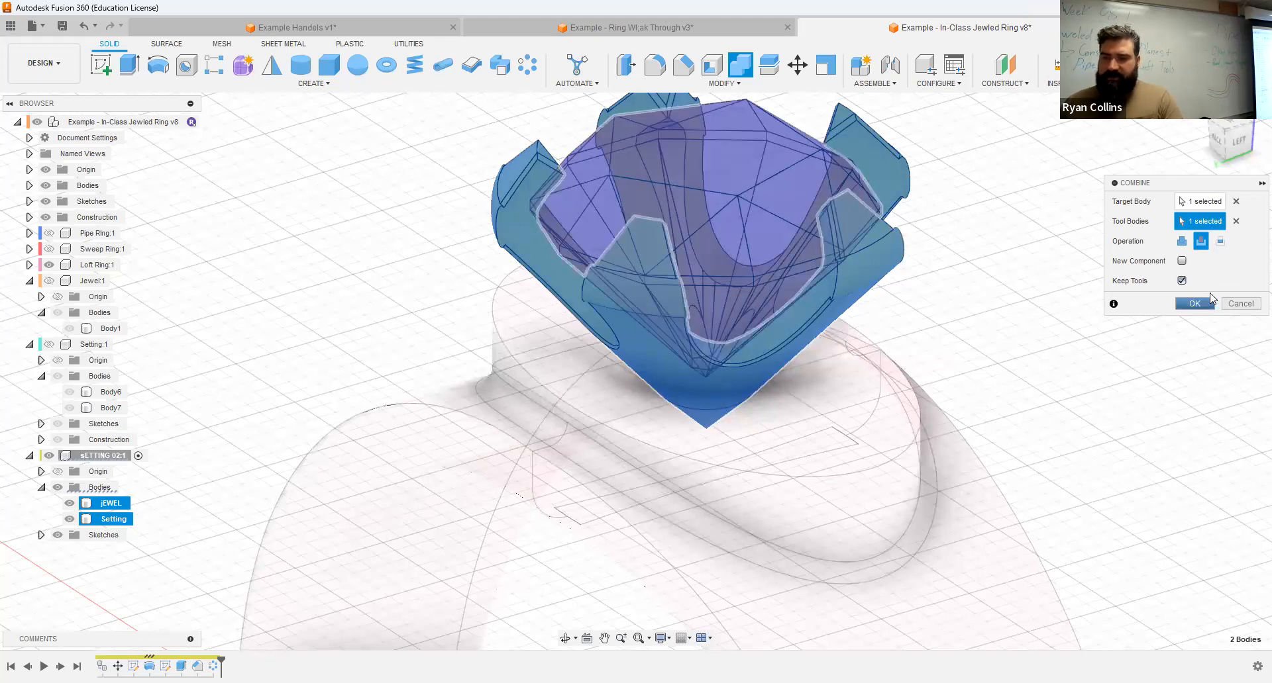
left_click(1201, 300)
Step: Temporarily hide the jEWEL body to examine the seats cut into the setting's prongs
left_click(66, 507)
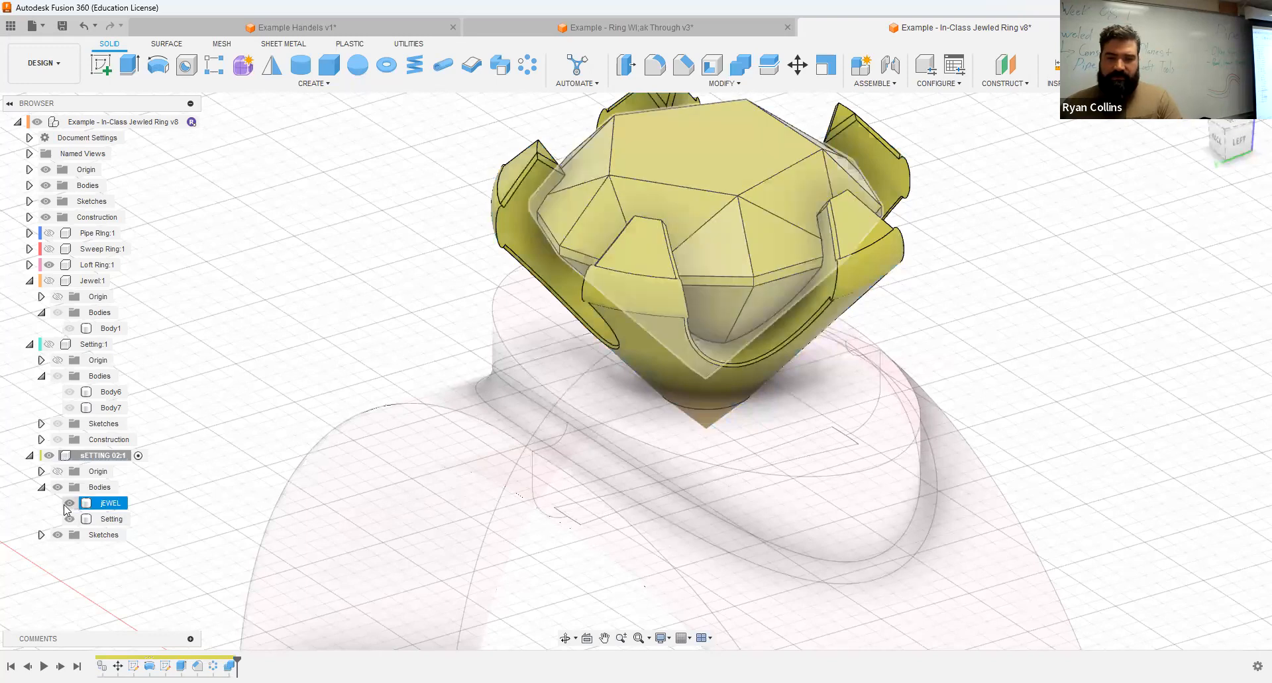
left_click(69, 504)
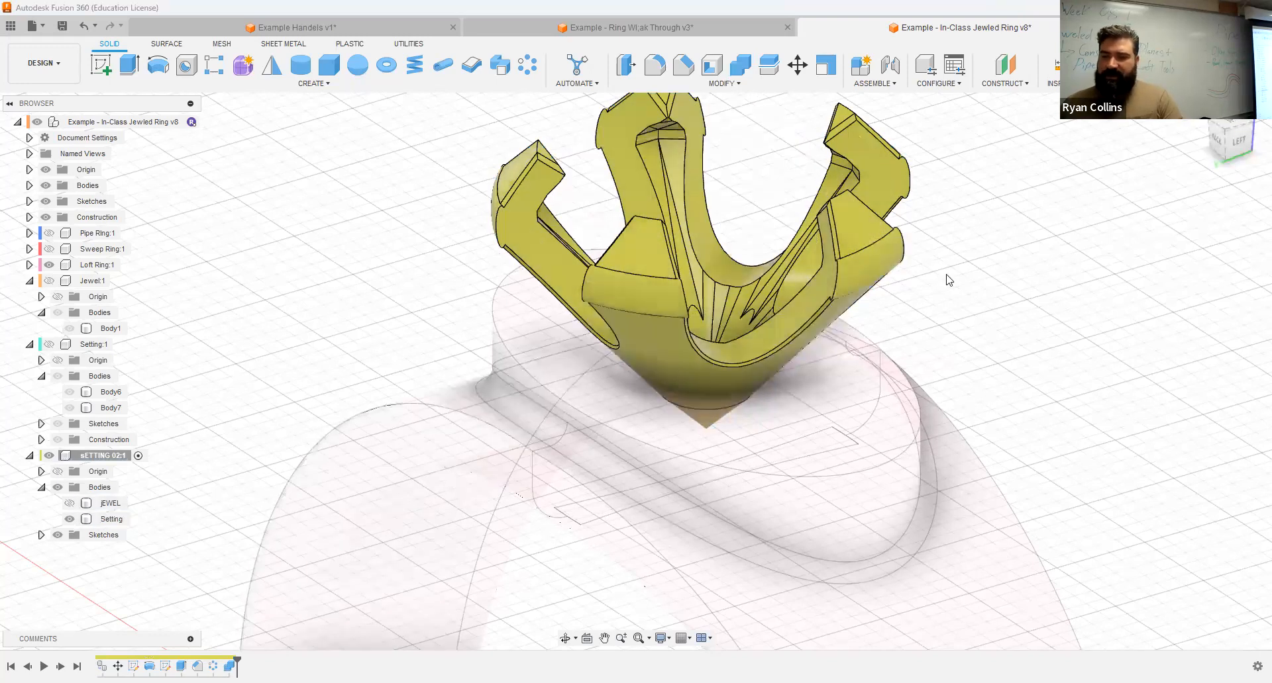
middle_click_drag(917, 285, 1022, 307, "shift")
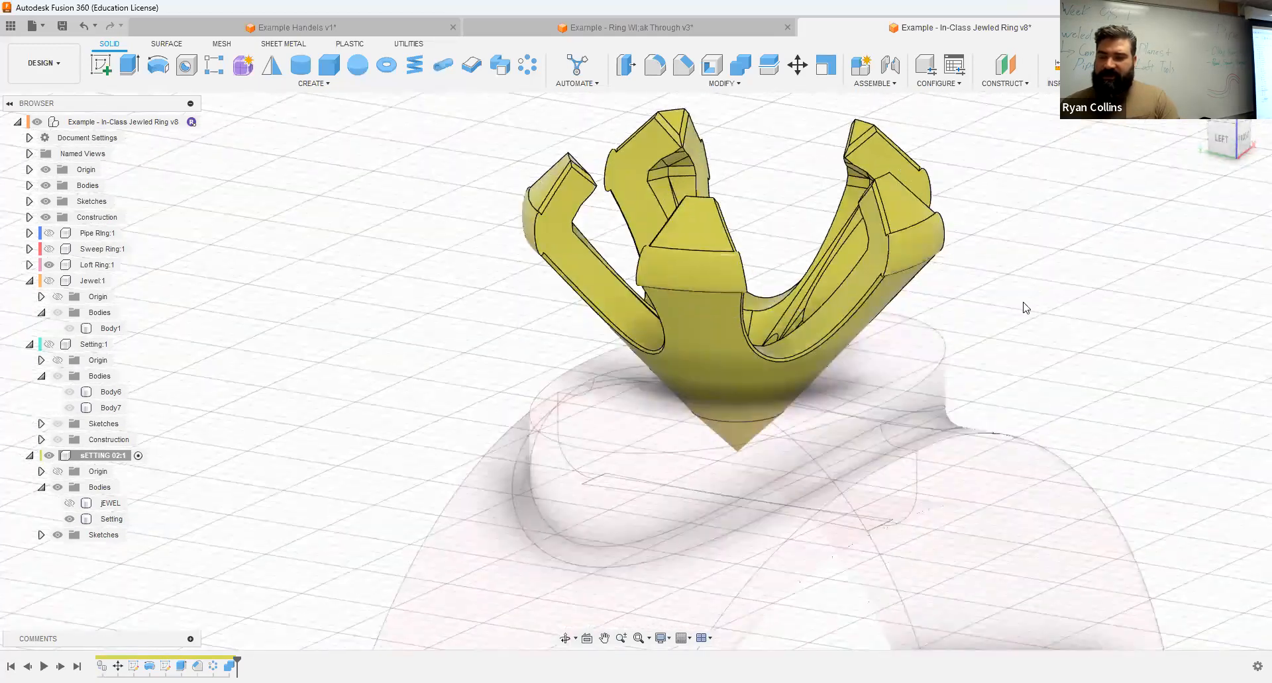
left_click(85, 506)
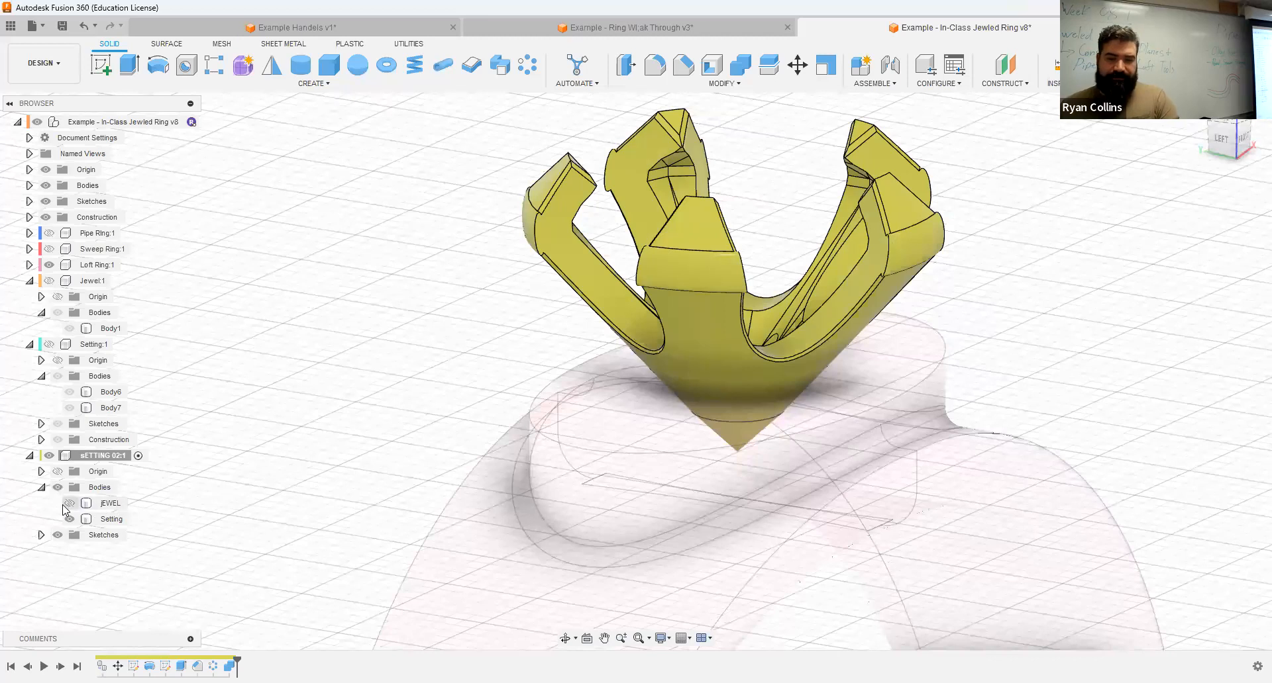
left_click(69, 504)
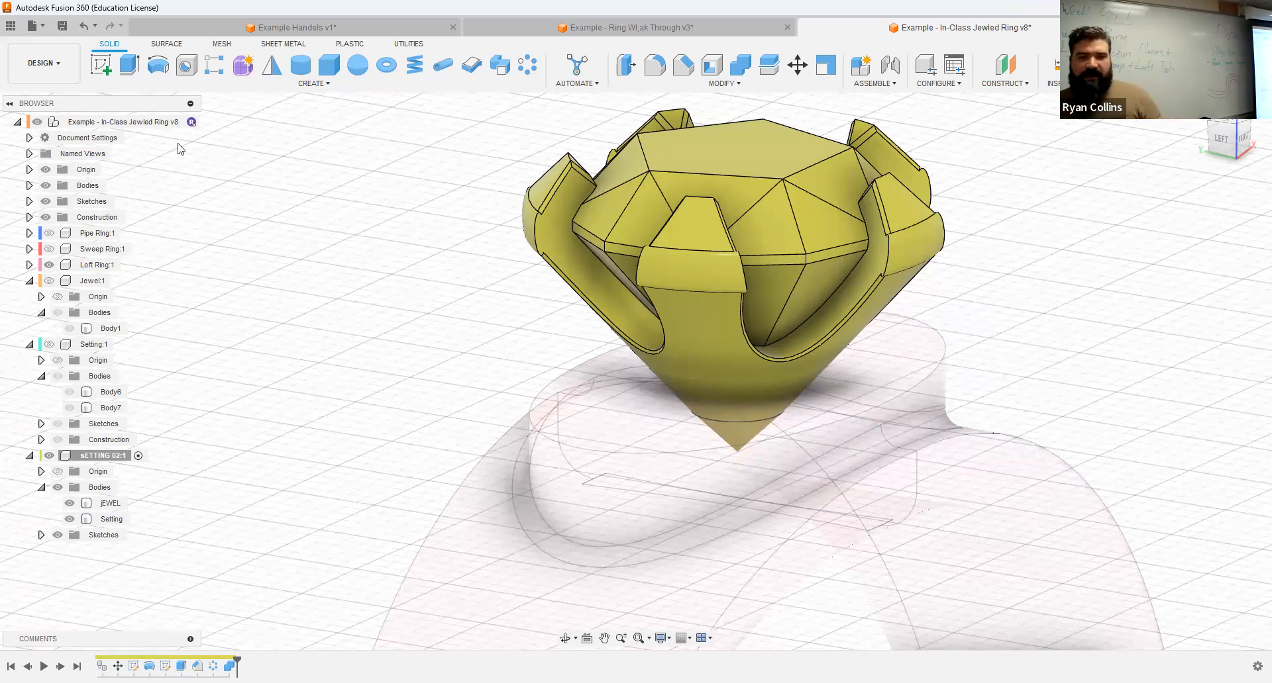
Step: Activate the top-level assembly and create an internal standard component named "Loft ring & jewel"
left_click(191, 122)
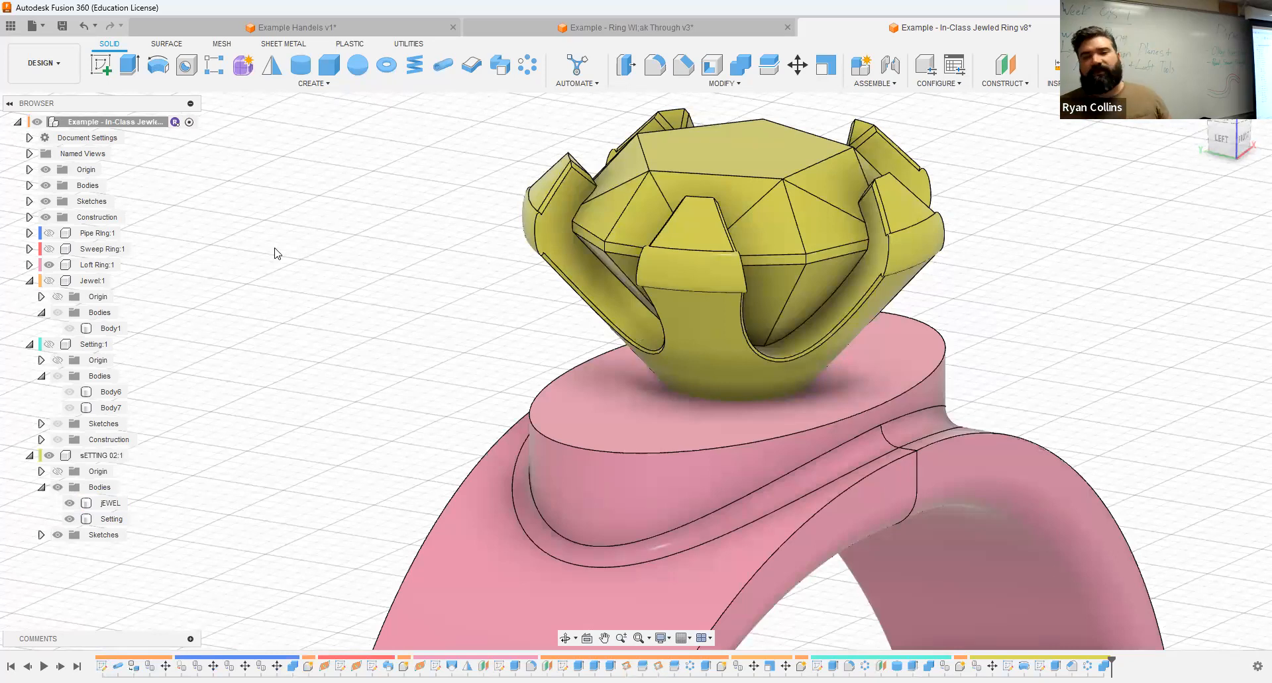
left_click(864, 68)
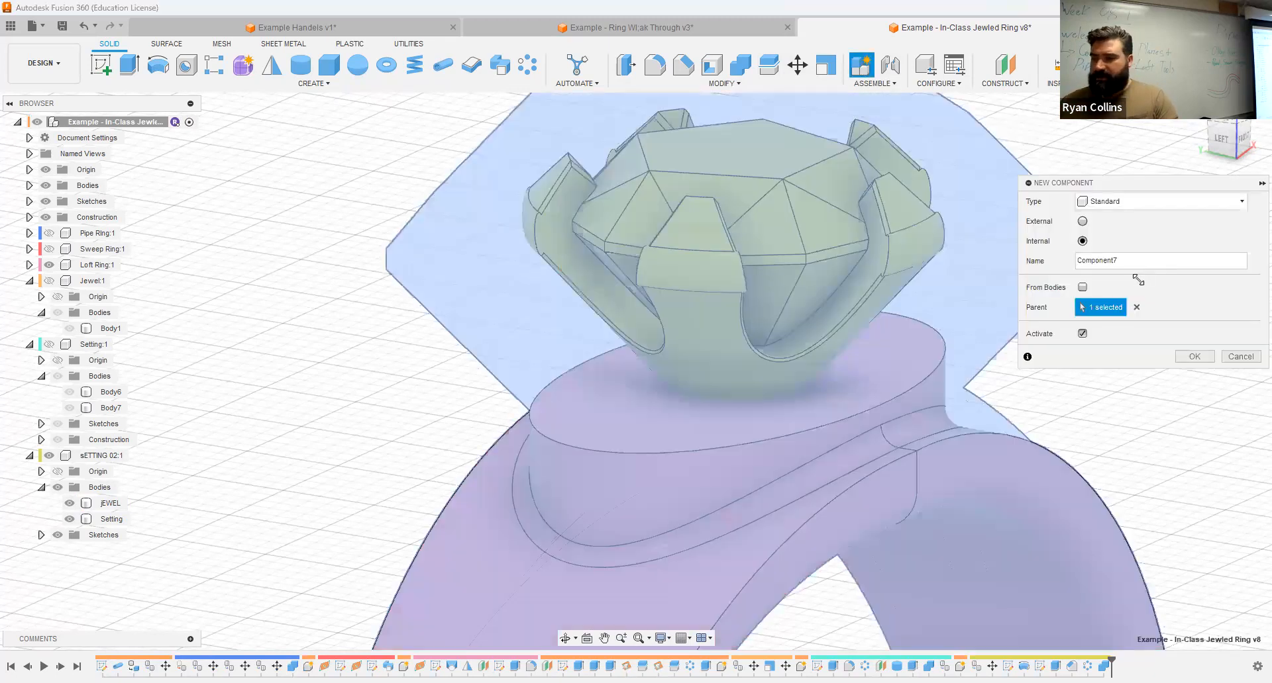
left_click(1141, 265)
type("Loft ring &")
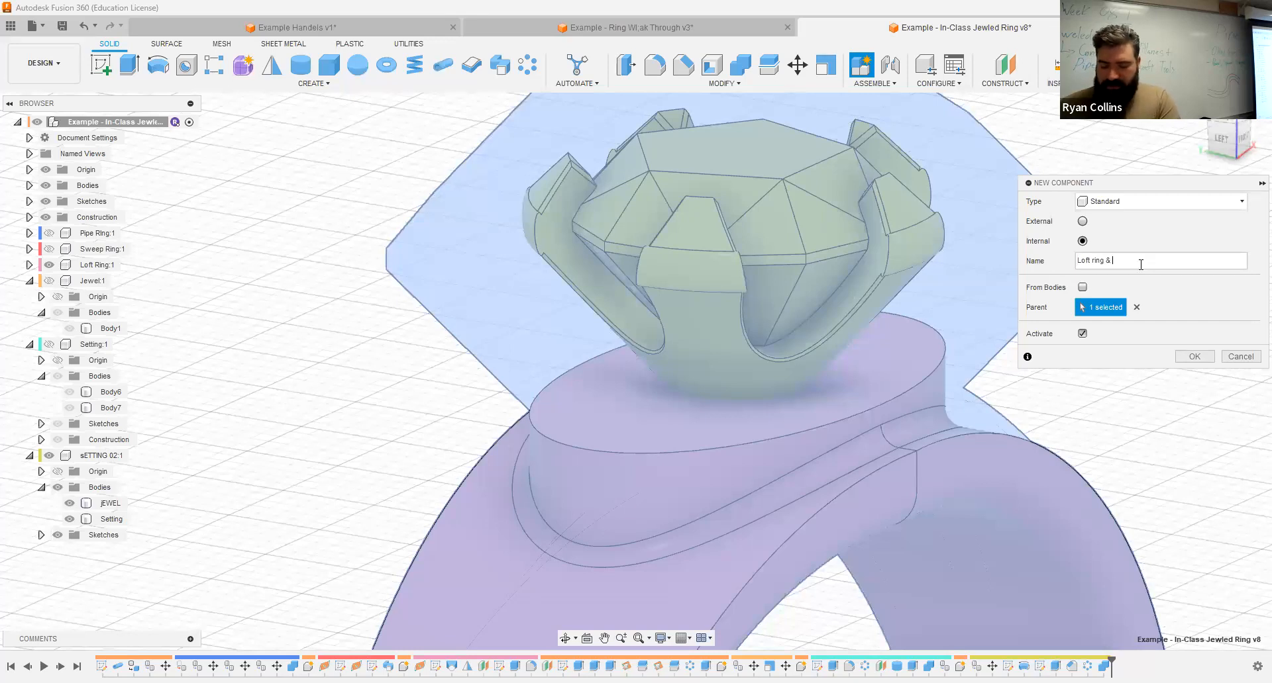
type(" jewel")
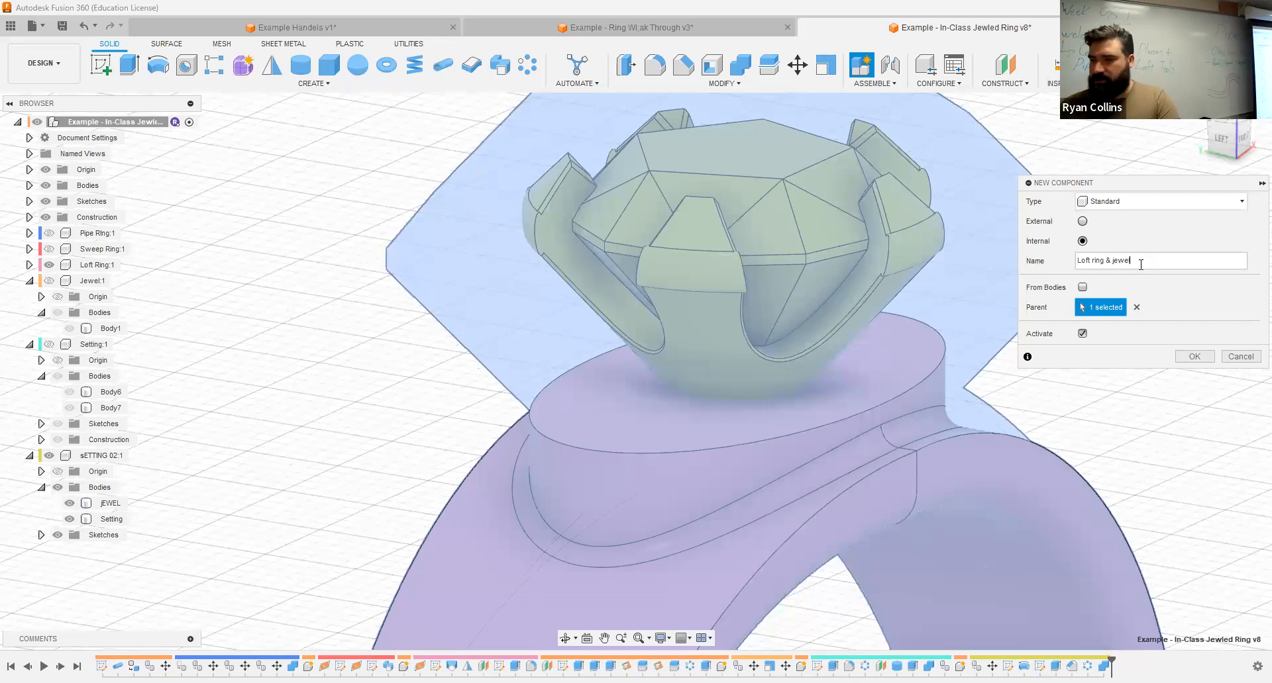
key("Return")
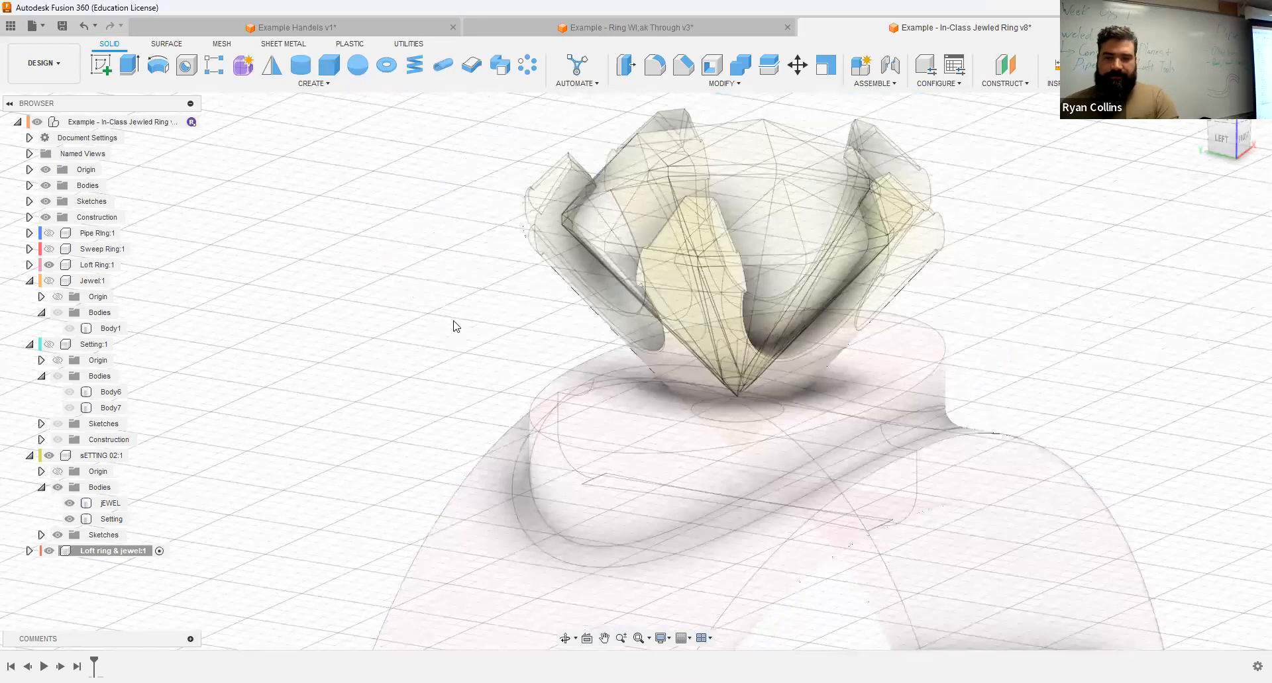
Step: Copy the jEWEL and Setting bodies from sETTING 02 into the Loft ring & jewel component
left_click(108, 504)
left_click(112, 519, "ctrl")
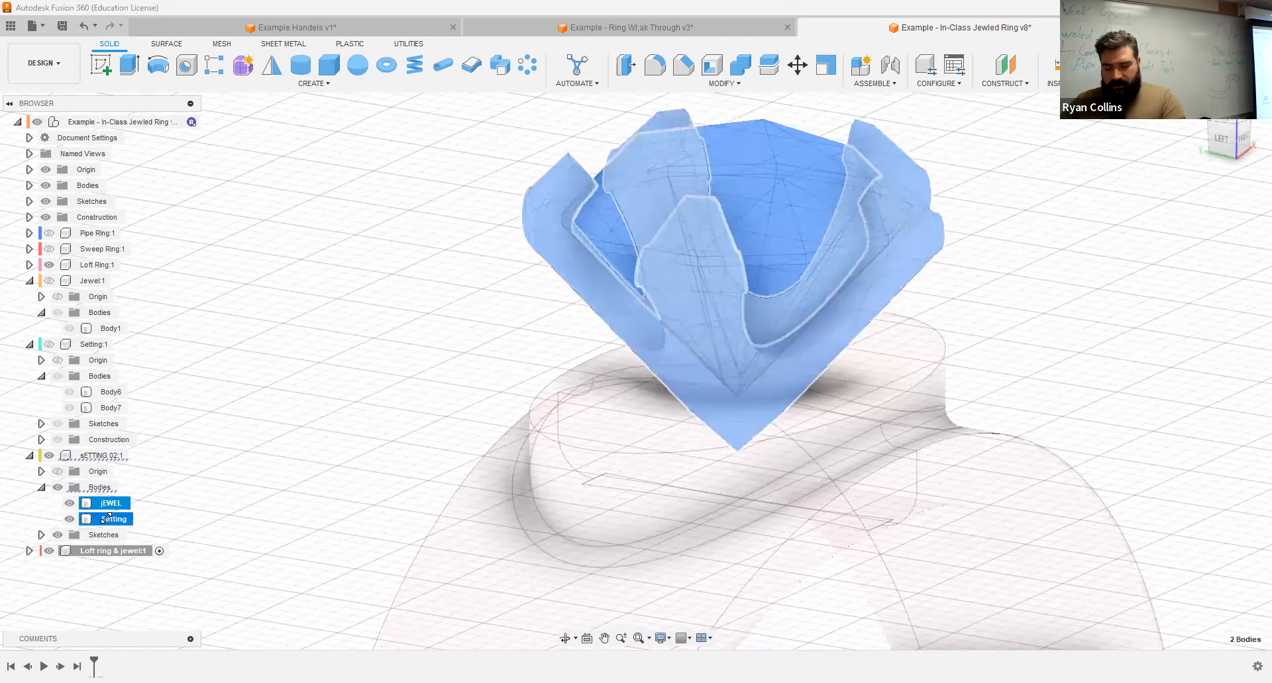
left_click(113, 551)
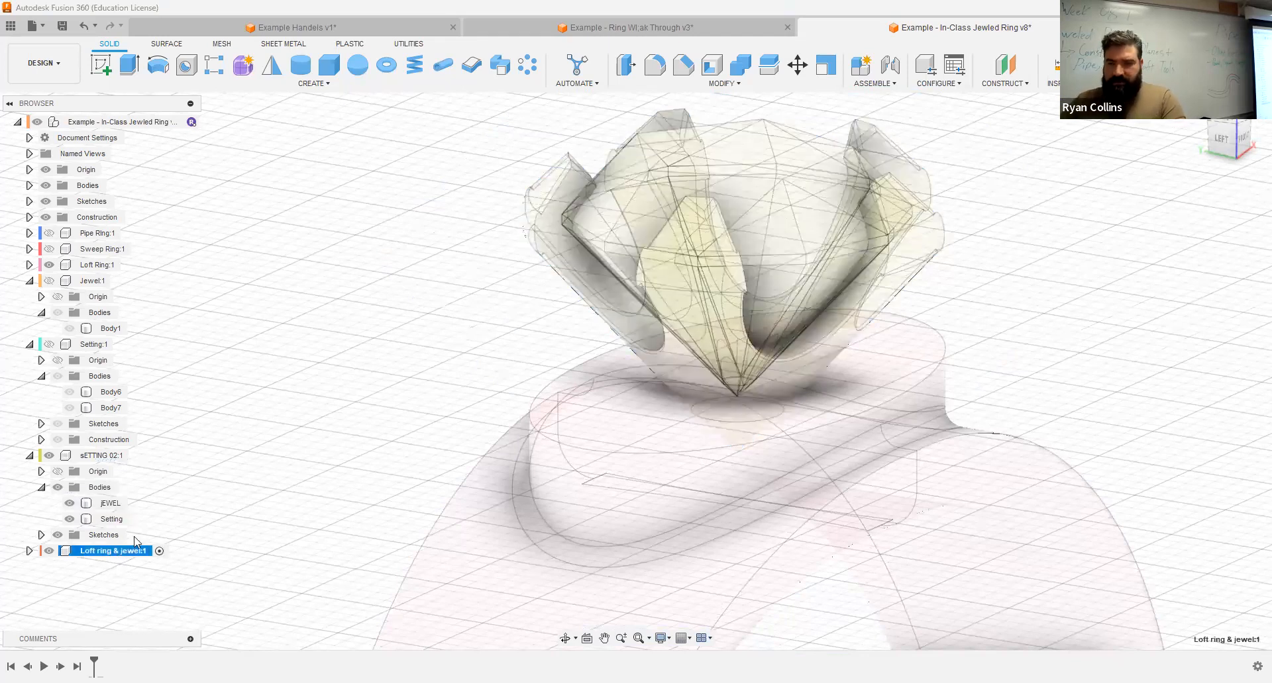
key("m")
left_click(1196, 428)
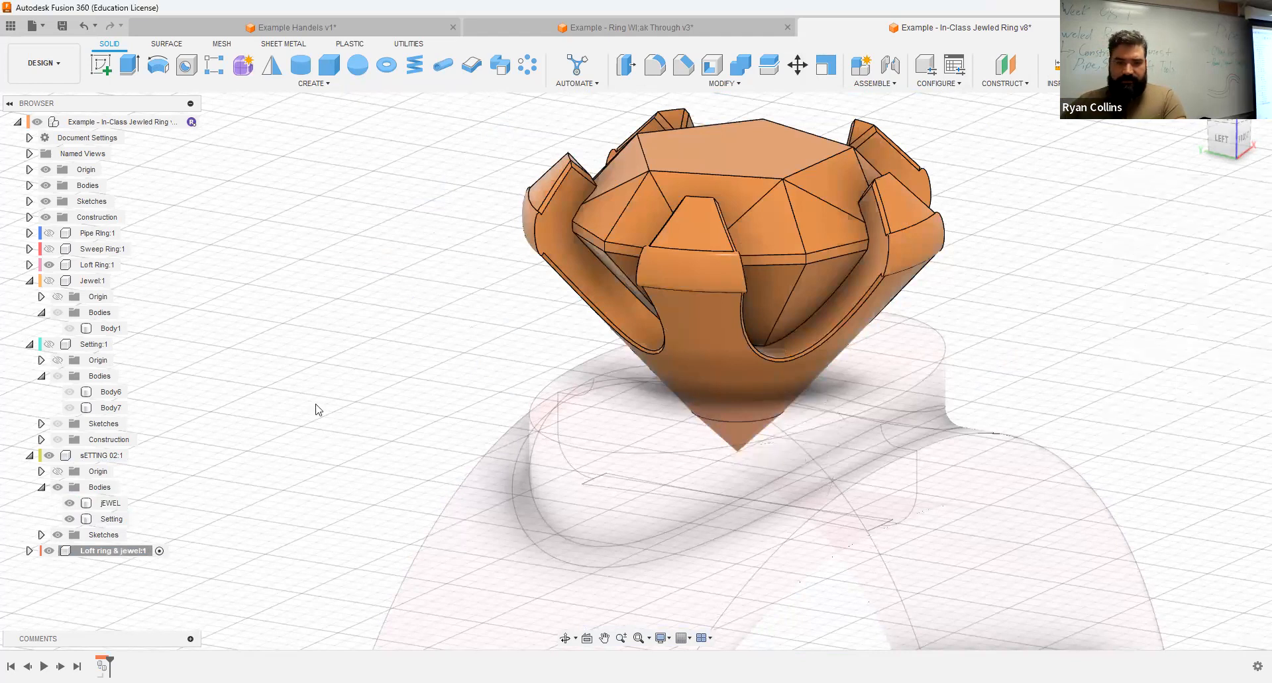
Step: Rename the body in the Loft Ring component as "Loft Ring"
left_click(29, 265)
left_click(110, 313)
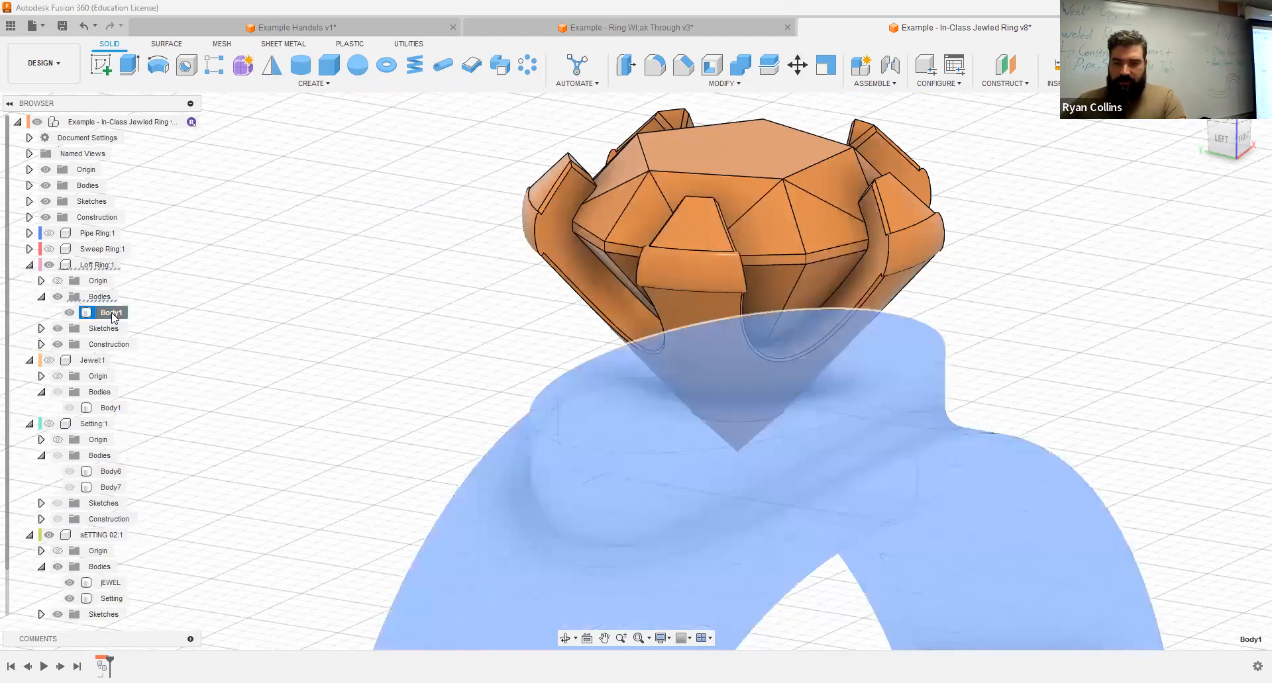
double_click(110, 313)
type("Loft Ring")
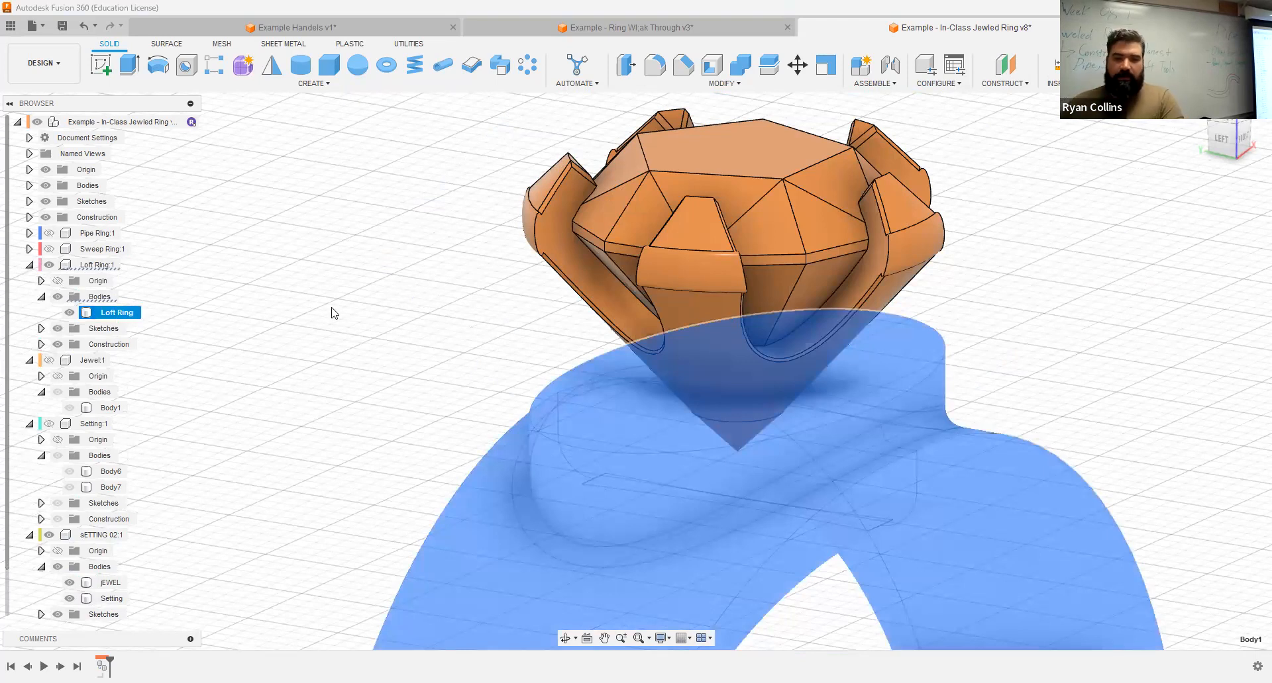
left_click(331, 307)
Step: Copy the Loft Ring body into the Loft ring & jewel component
left_click(112, 312)
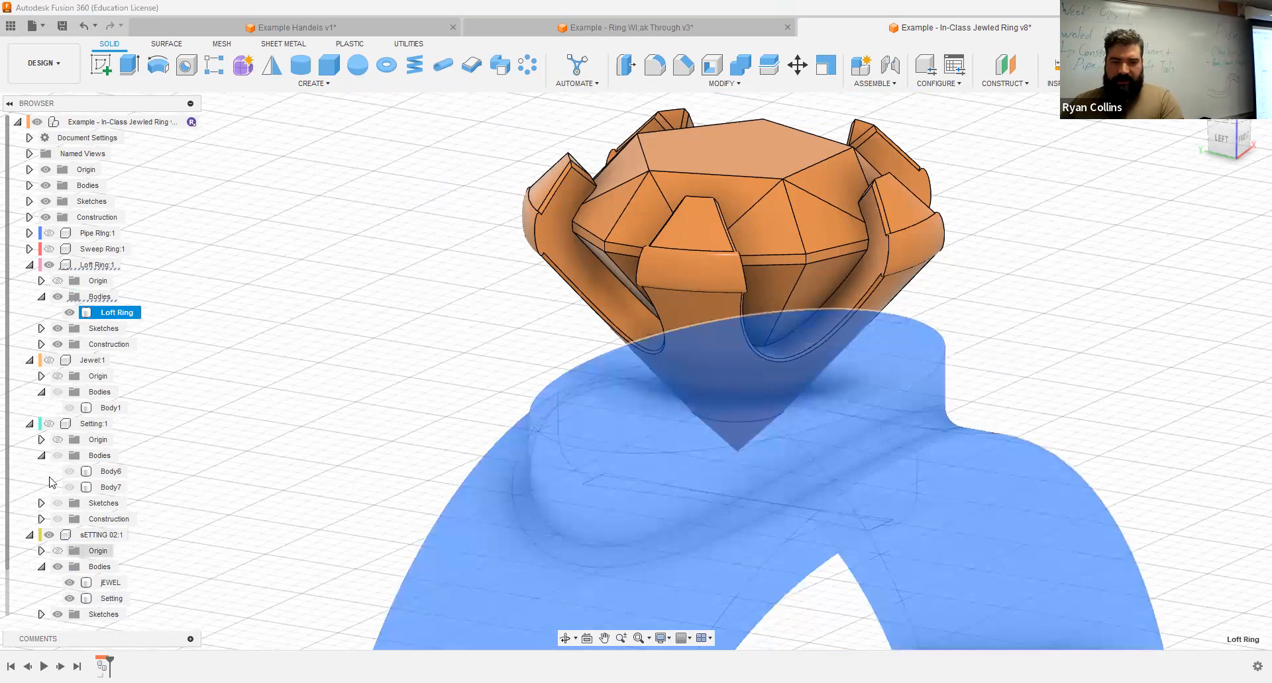
left_click(25, 267)
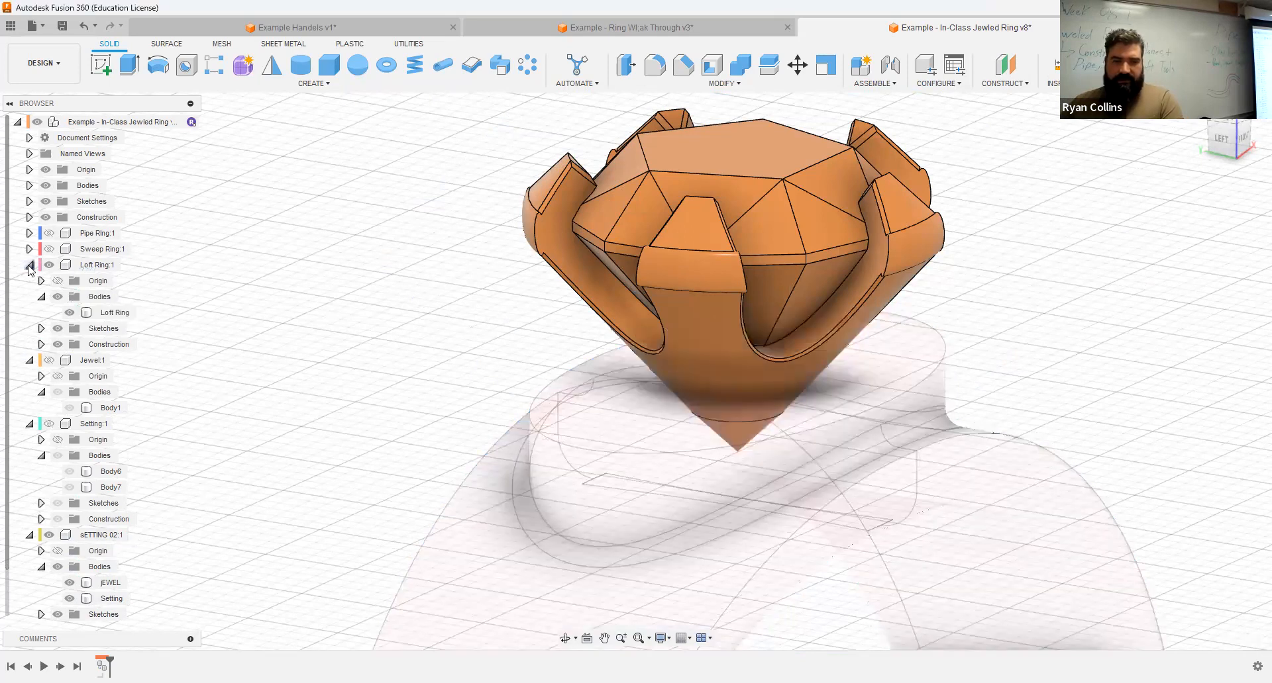
left_click(29, 265)
left_click(99, 552)
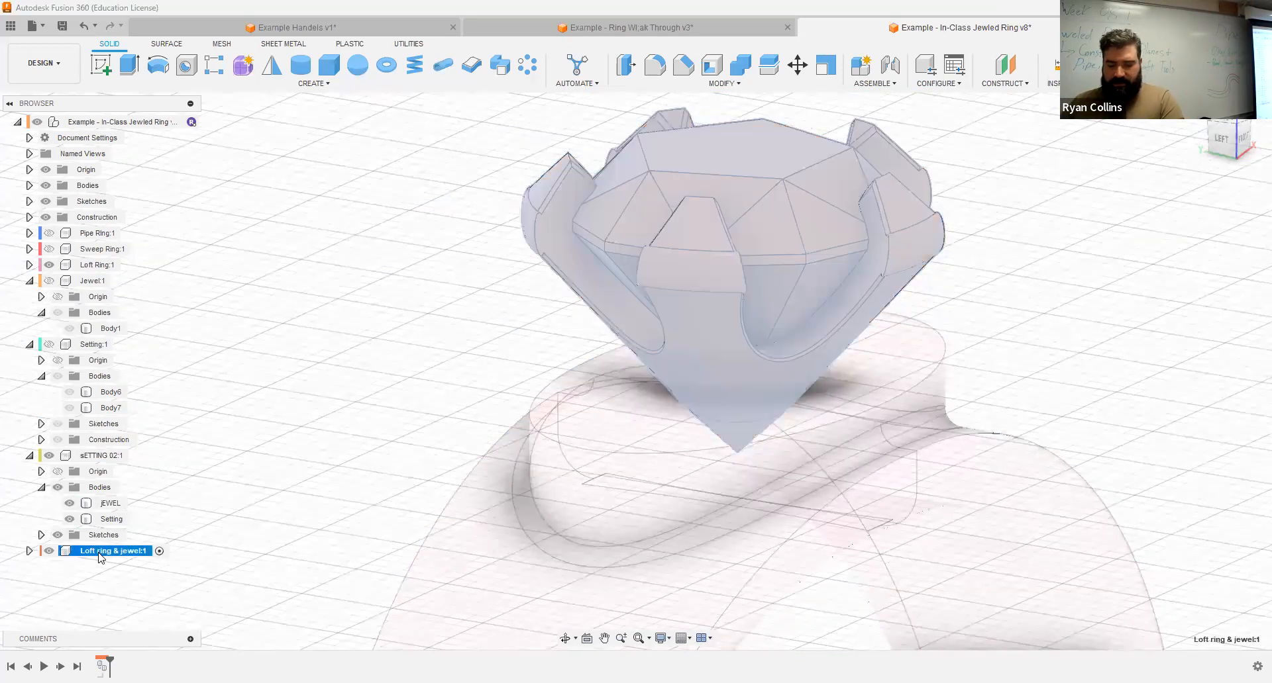
key("ctrl+v")
left_click(1204, 422)
Step: Hide the original Loft Ring and sETTING 02 components and inspect the copied ring, setting and jewel
left_click(29, 551)
left_click(49, 265)
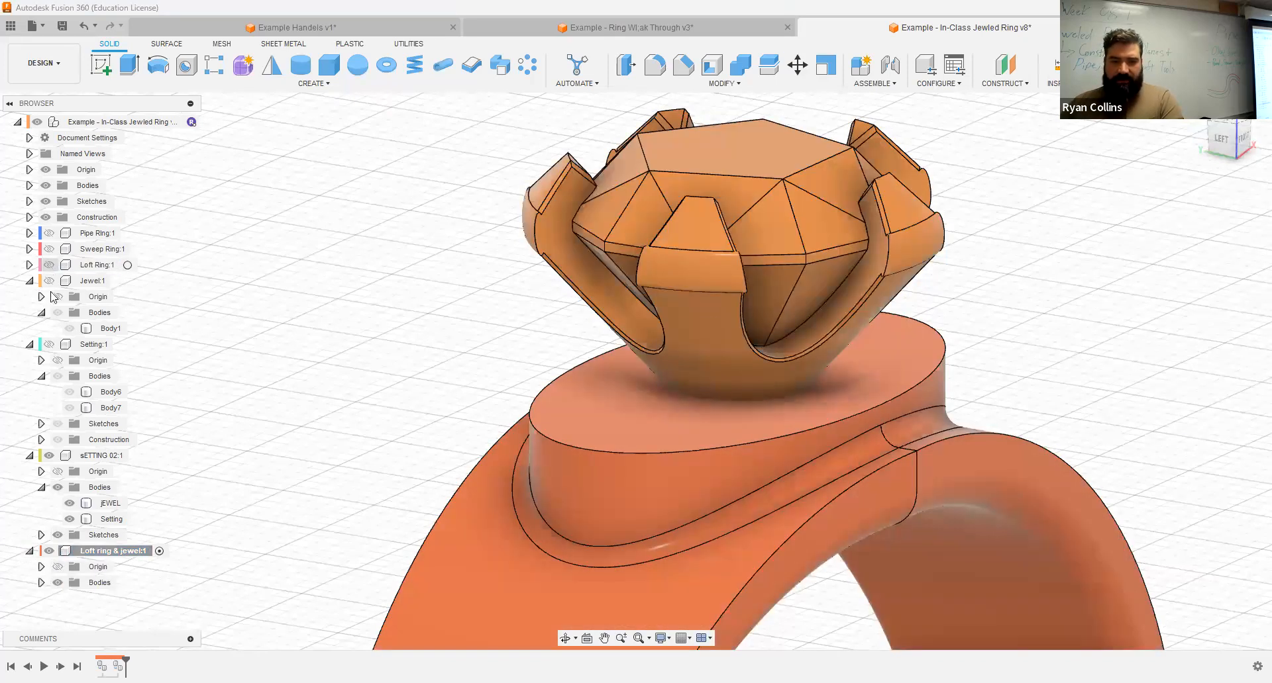
left_click(49, 456)
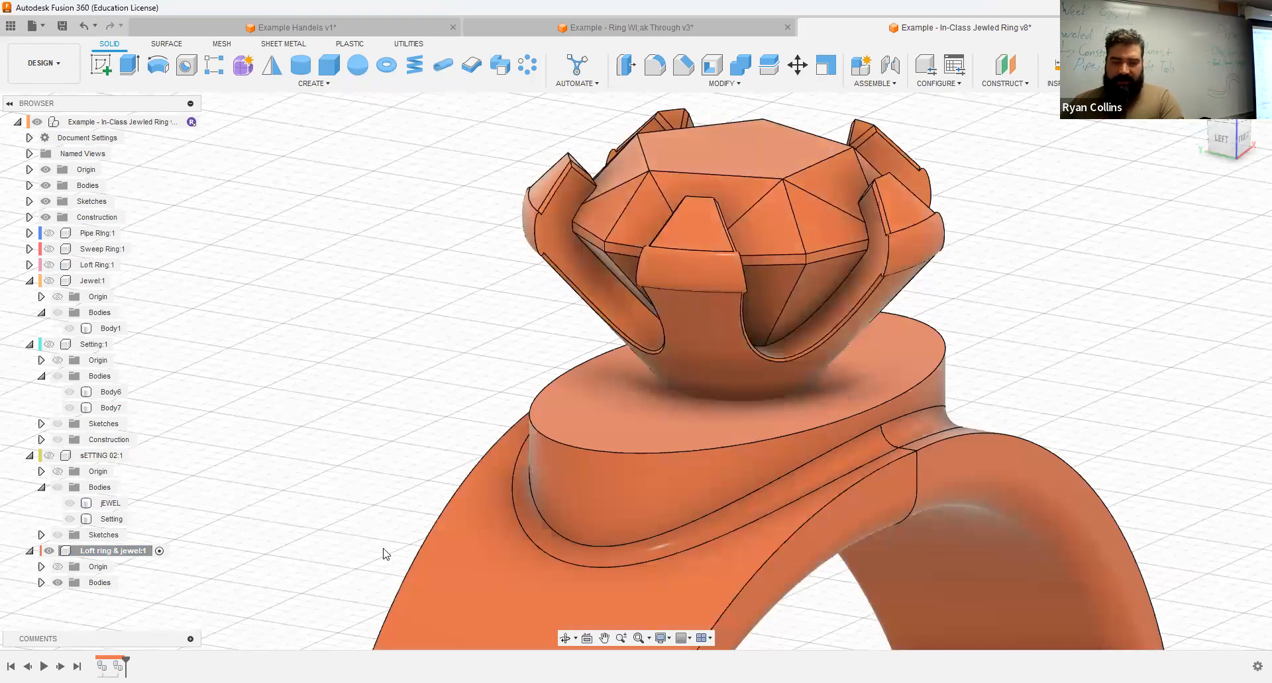
scroll(646, 491, "down", 3)
middle_click_drag(623, 546, 560, 424)
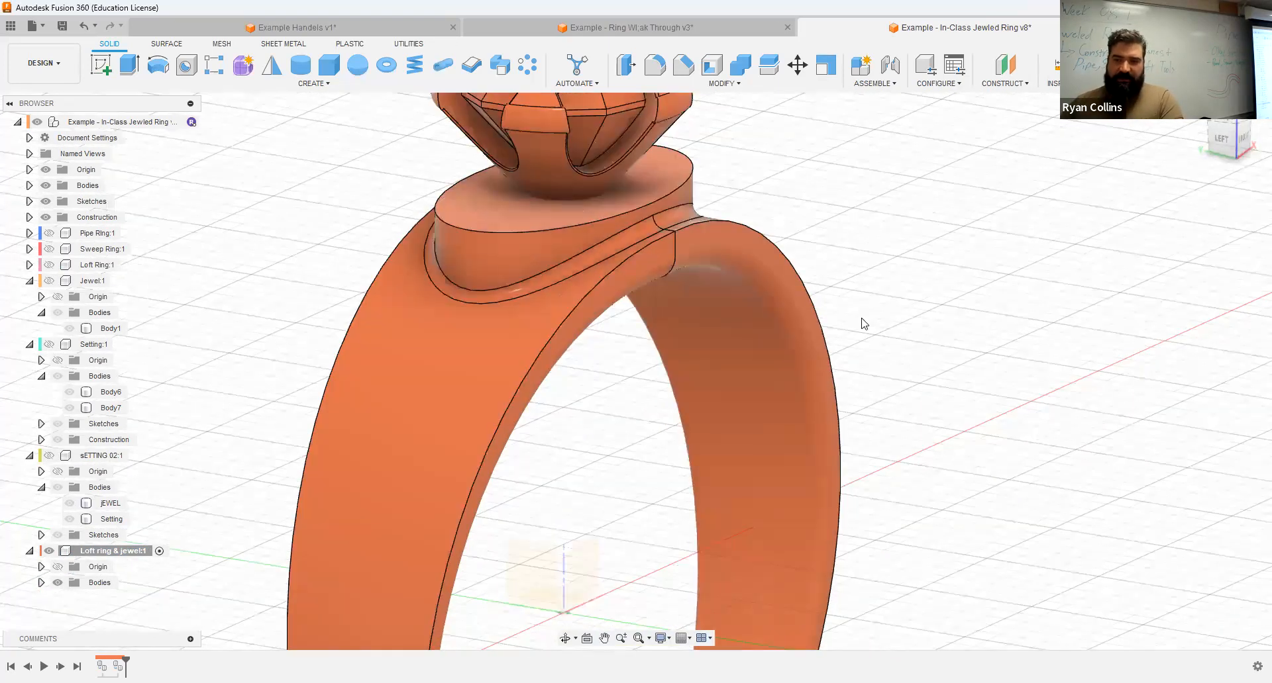
middle_click_drag(741, 205, 452, 221, "shift")
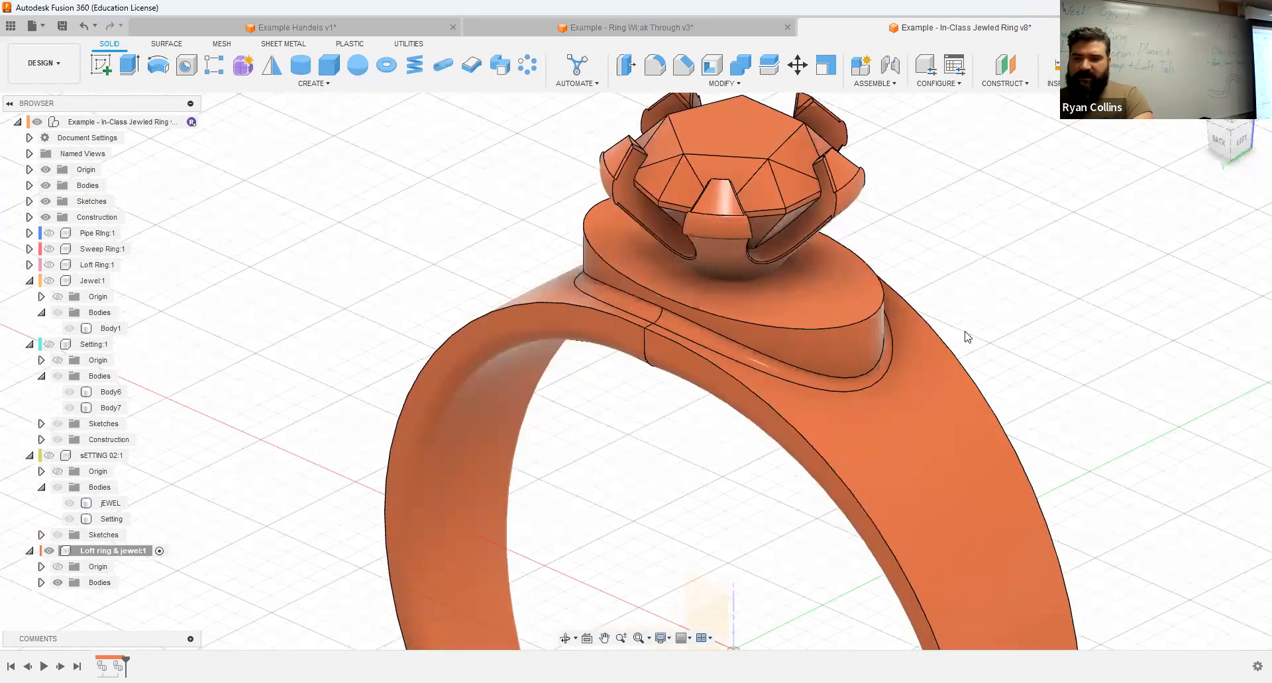
Step: Join the copied Setting body to the Loft Ring body without keeping the tool, and check the combined body
scroll(965, 335, "down", 2)
middle_click_drag(979, 241, 918, 202)
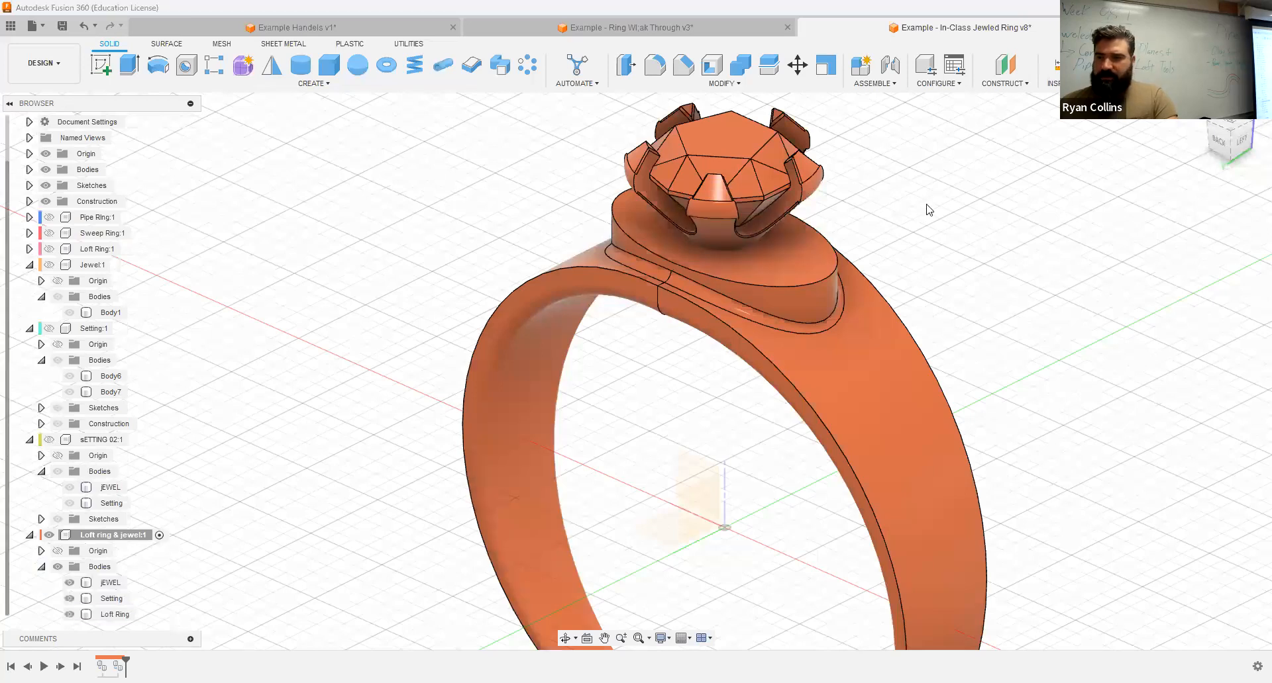
left_click(740, 65)
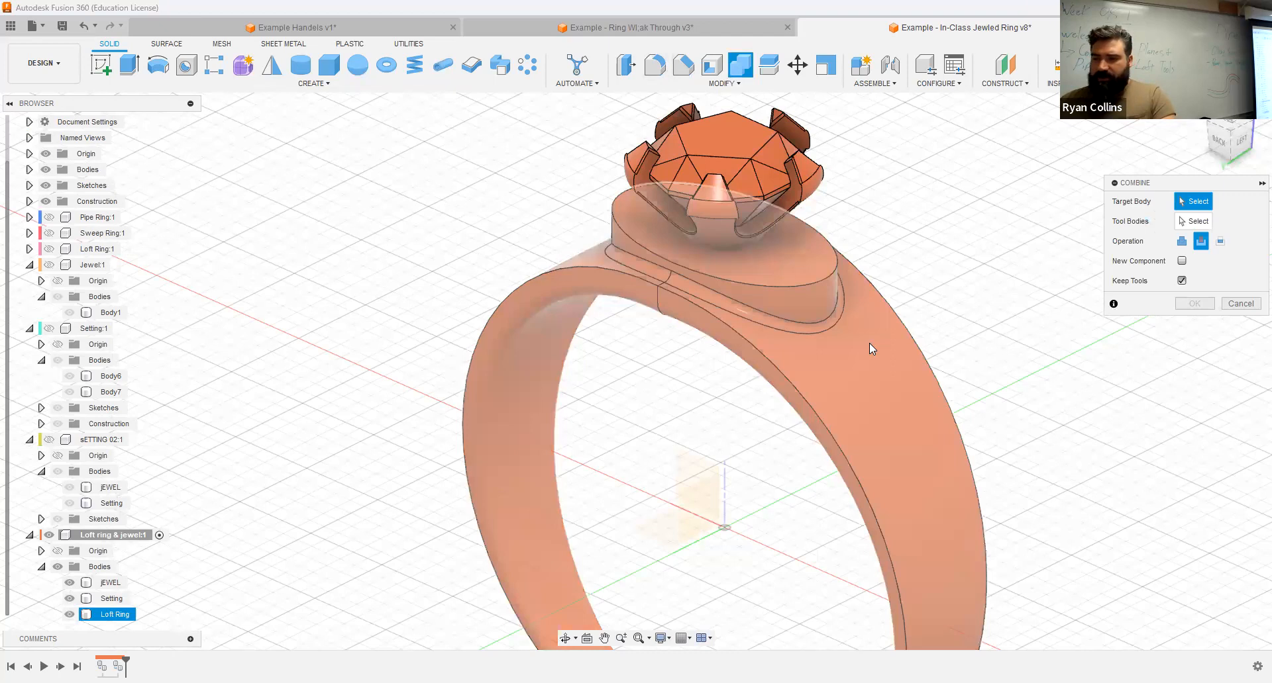
left_click(869, 343)
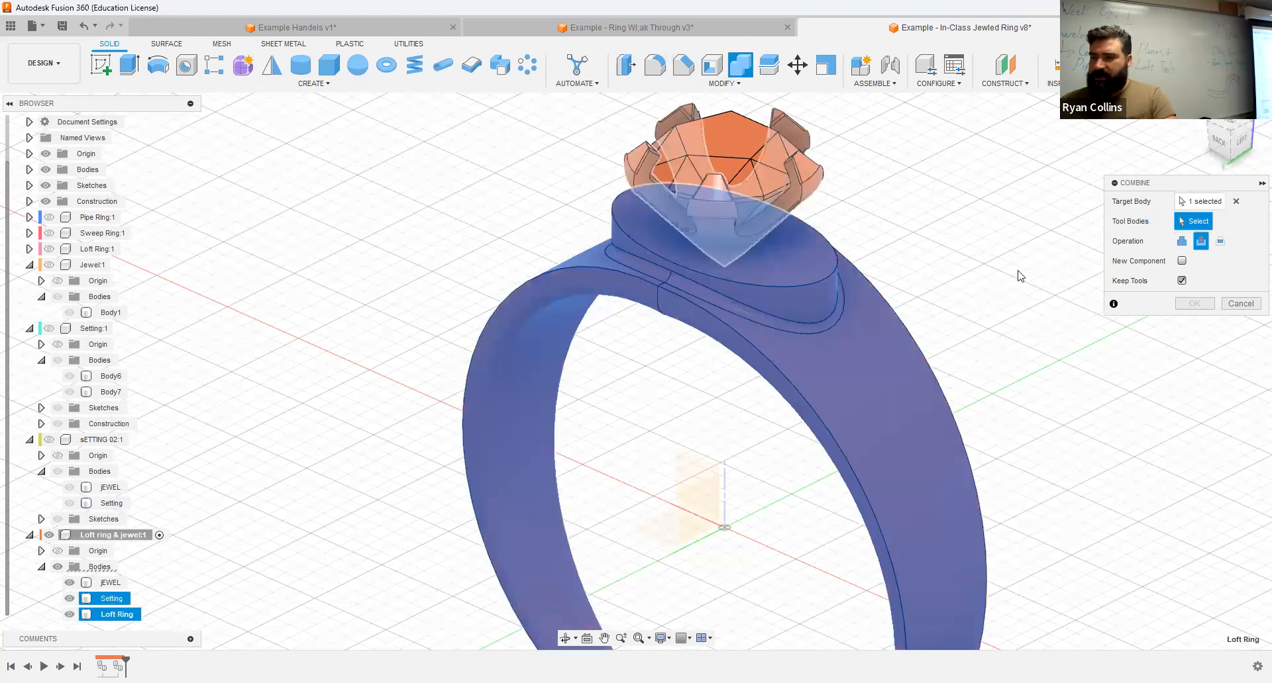
left_click(1182, 242)
left_click(1182, 280)
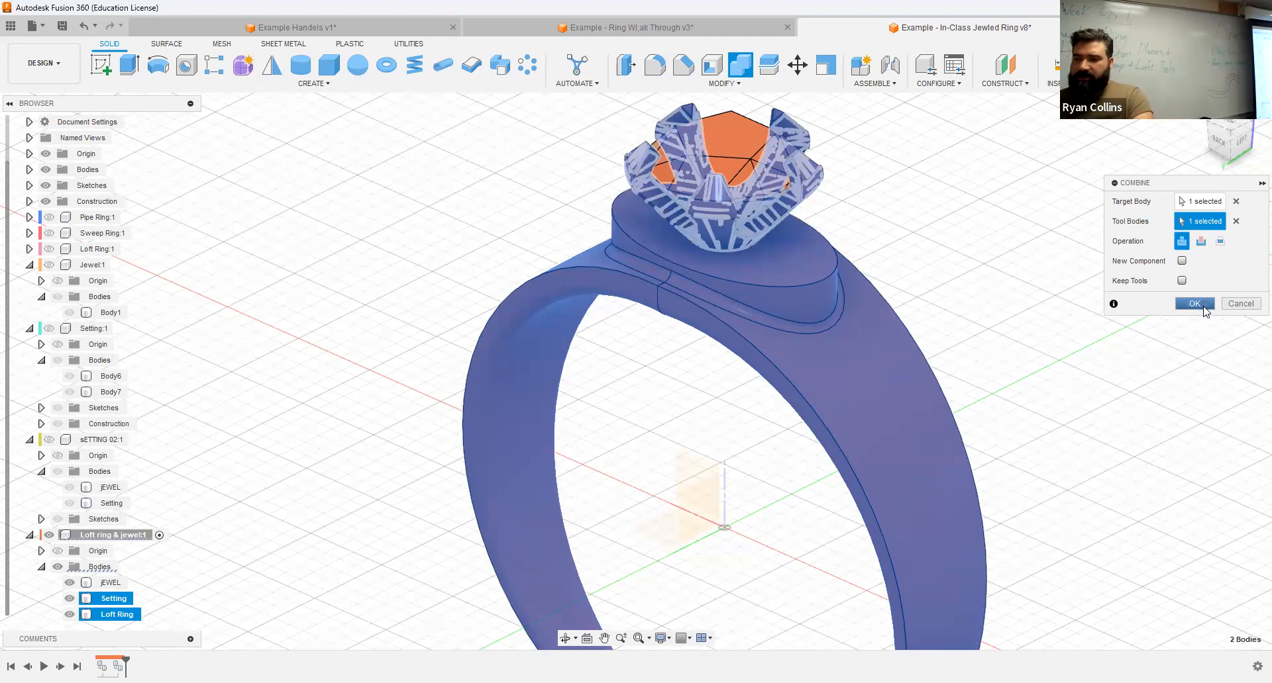
left_click(1195, 303)
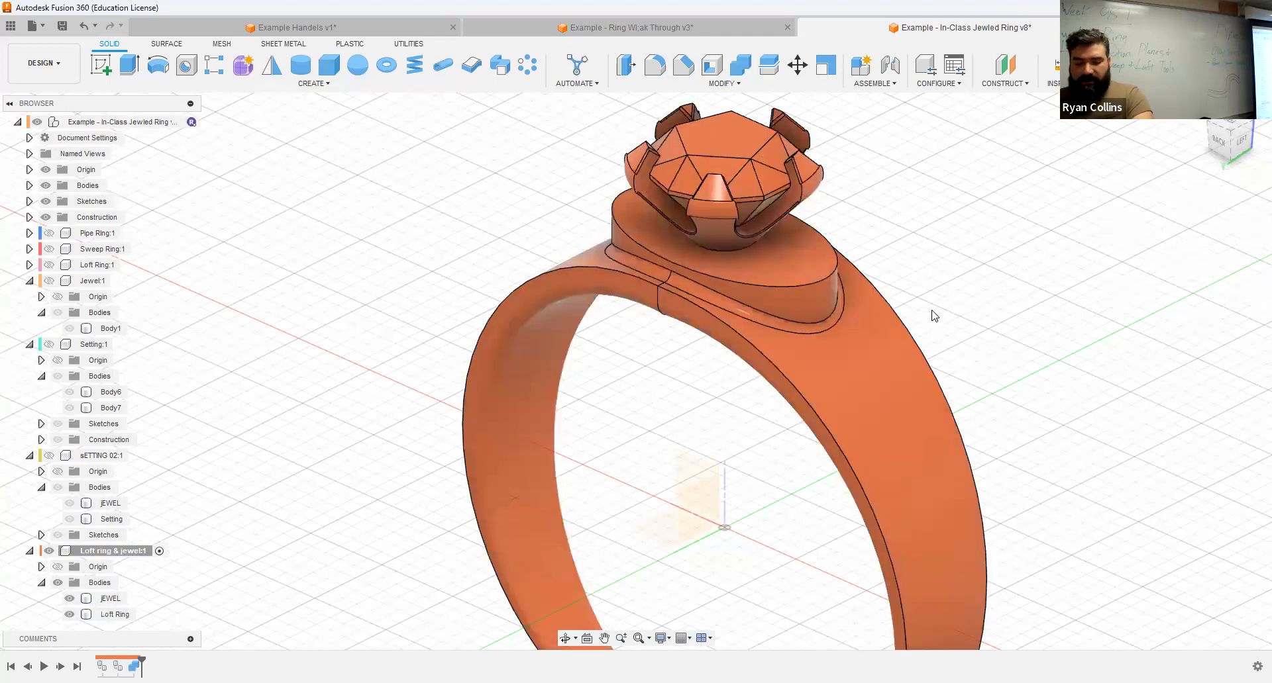
left_click(111, 620)
left_click(680, 196)
left_click(967, 382)
Step: Fillet the edge where the setting's base meets the ring's oval platform with a 1 mm radius
middle_click_drag(1037, 310, 792, 274, "shift")
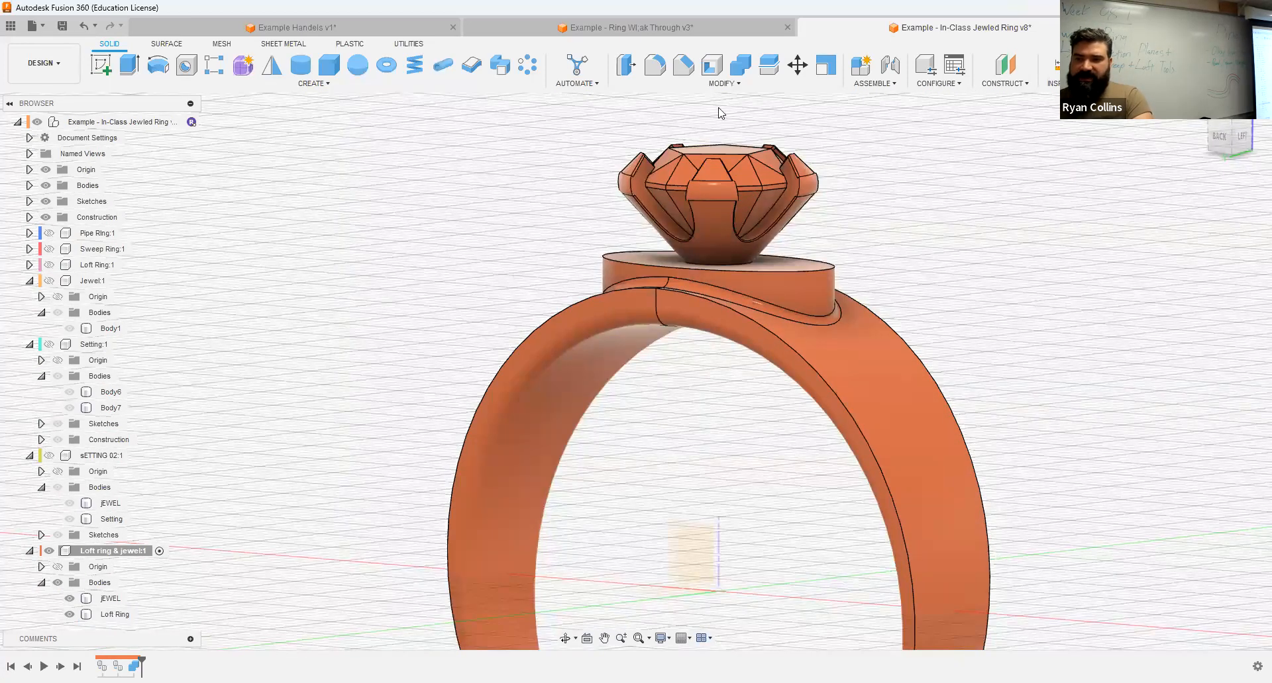
scroll(663, 274, "up", 5)
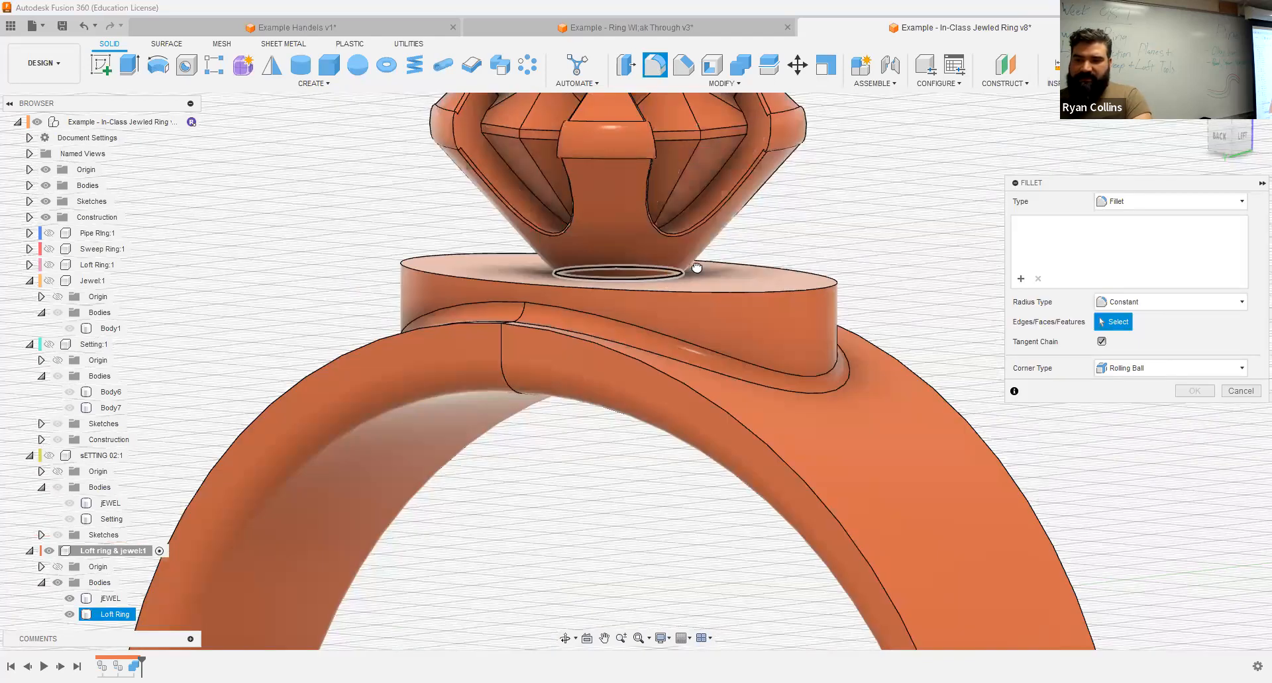
left_click(692, 269)
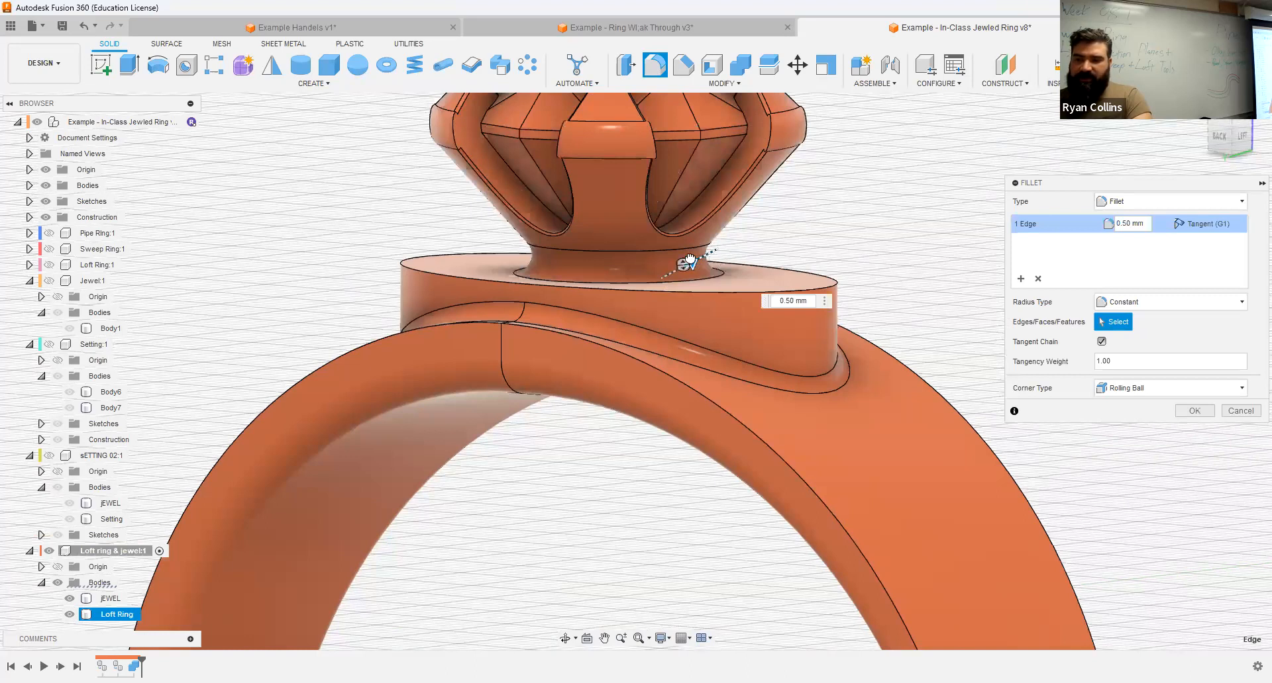
left_click_drag(689, 263, 711, 252)
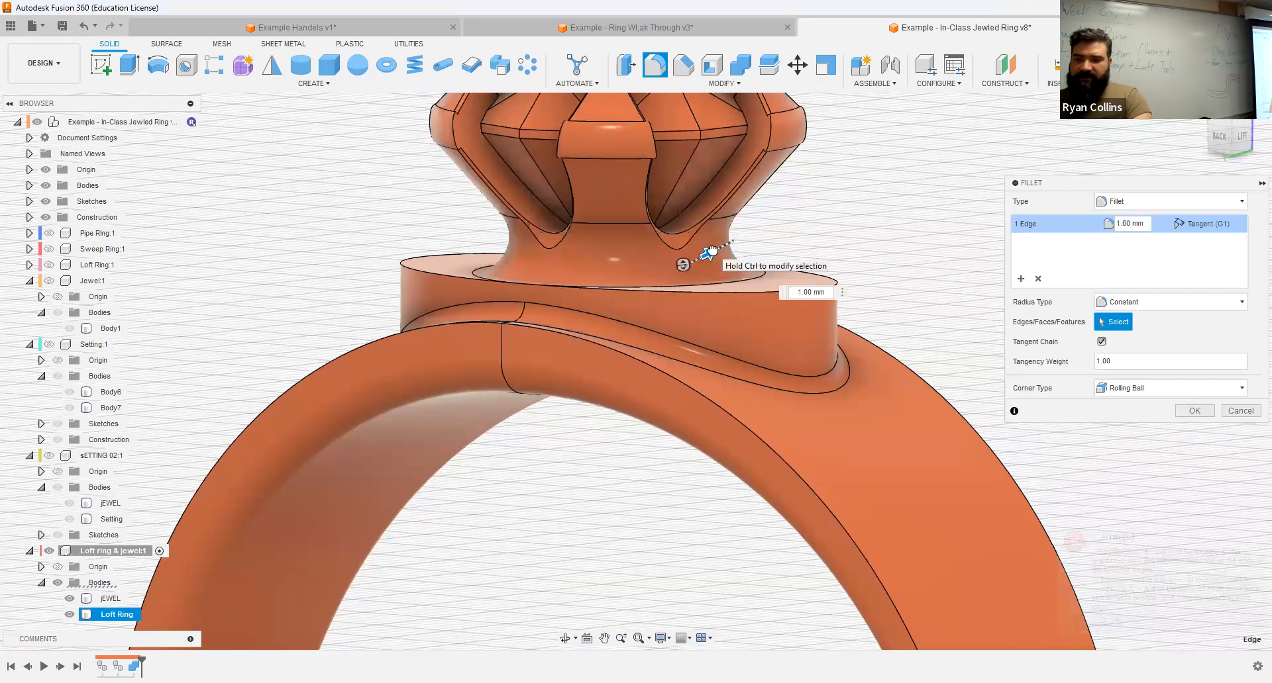
middle_click_drag(873, 228, 845, 233, "shift")
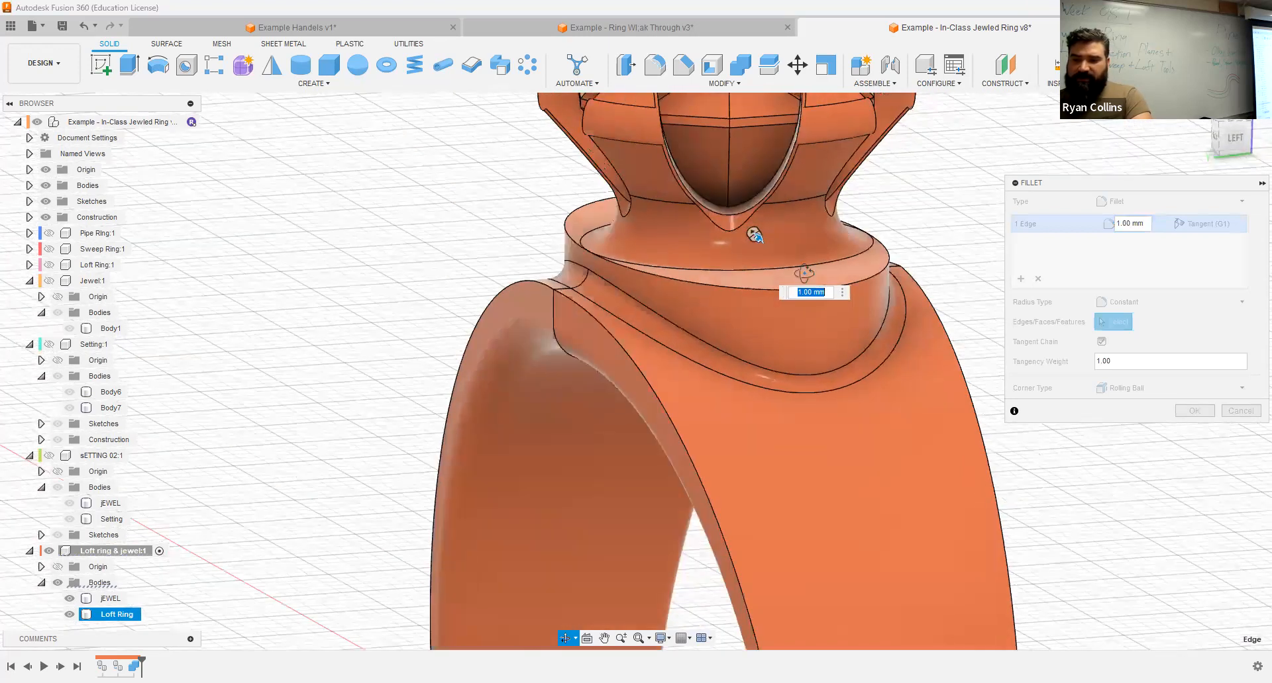
middle_click_drag(814, 273, 858, 278, "shift")
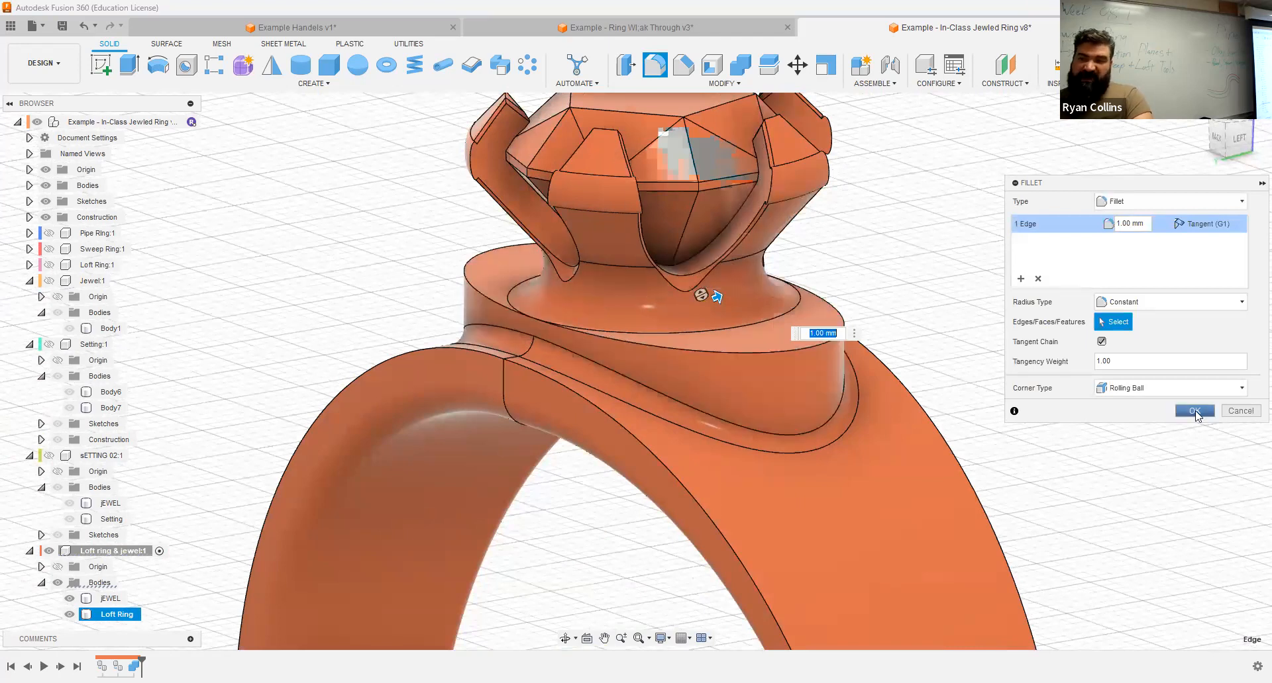
left_click(1195, 411)
Step: Try to fillet the upper outer rim of the oval platform with a 1 mm radius
left_click(655, 66)
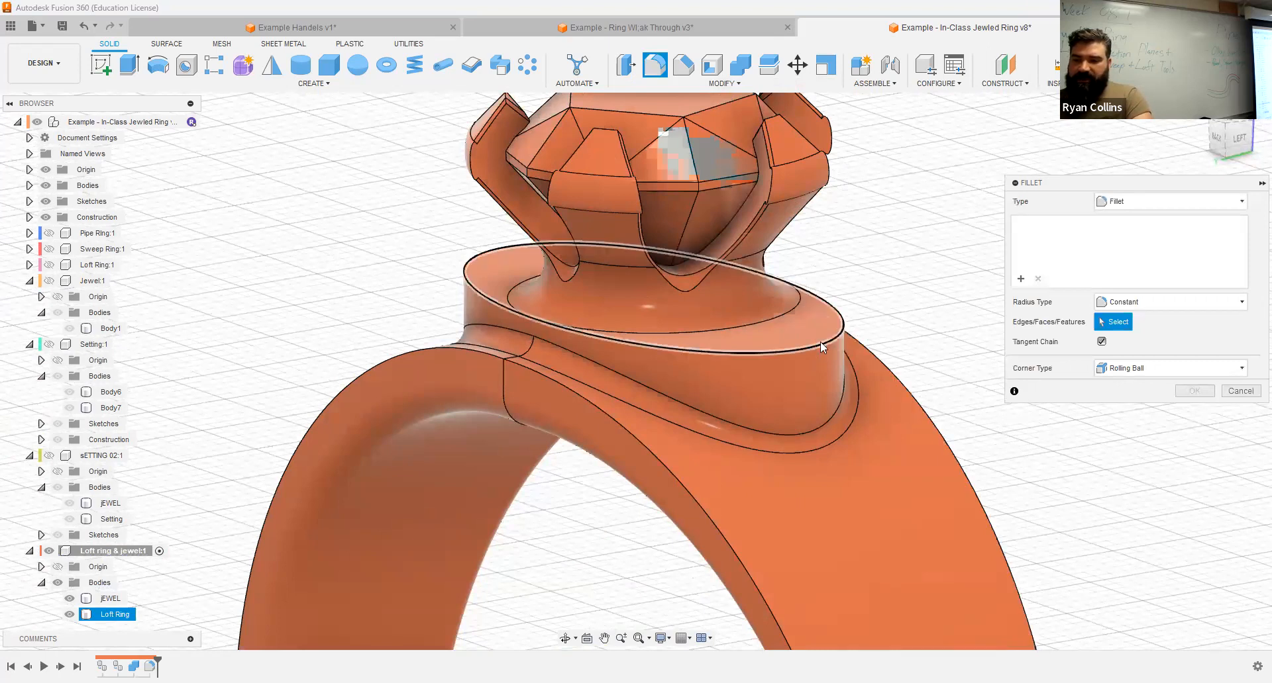
left_click(820, 346)
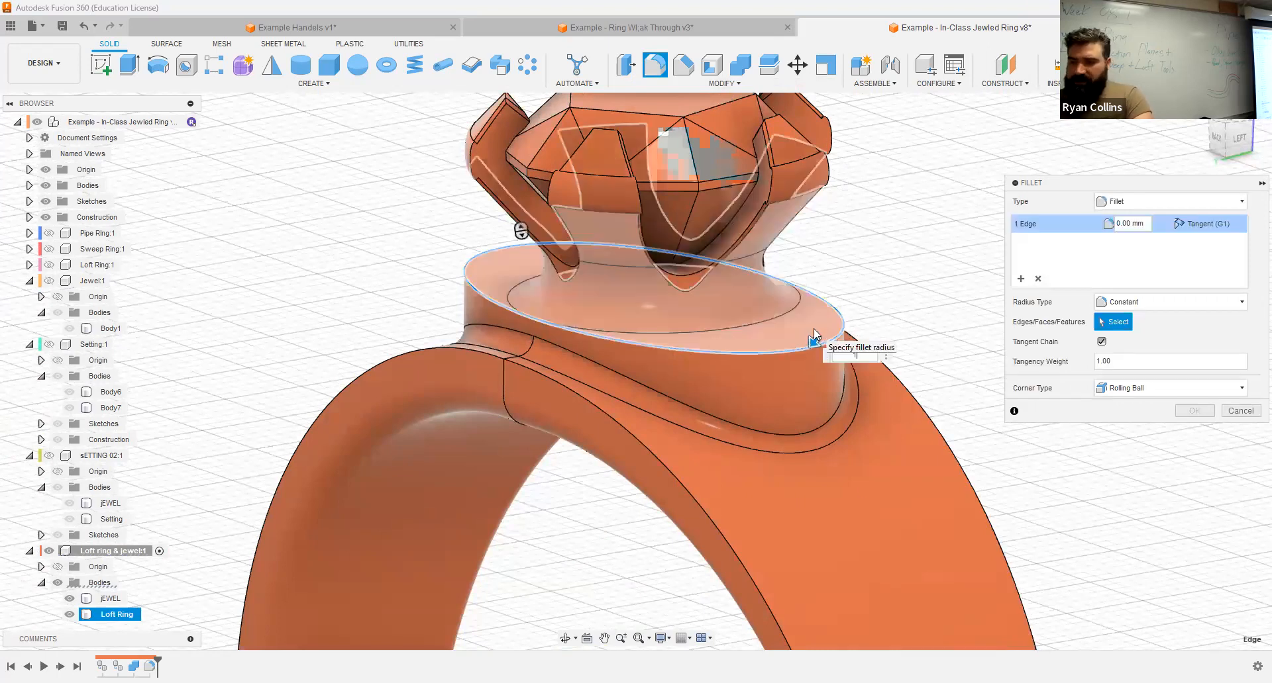
type("1")
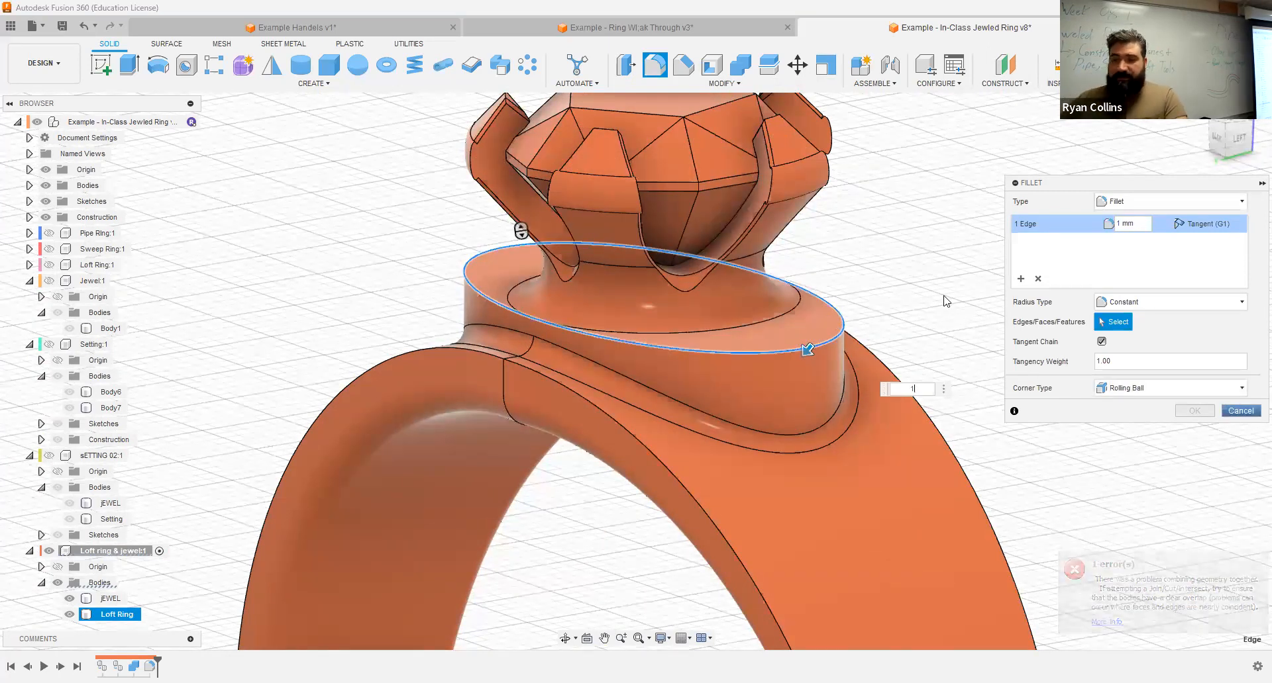
key("Escape")
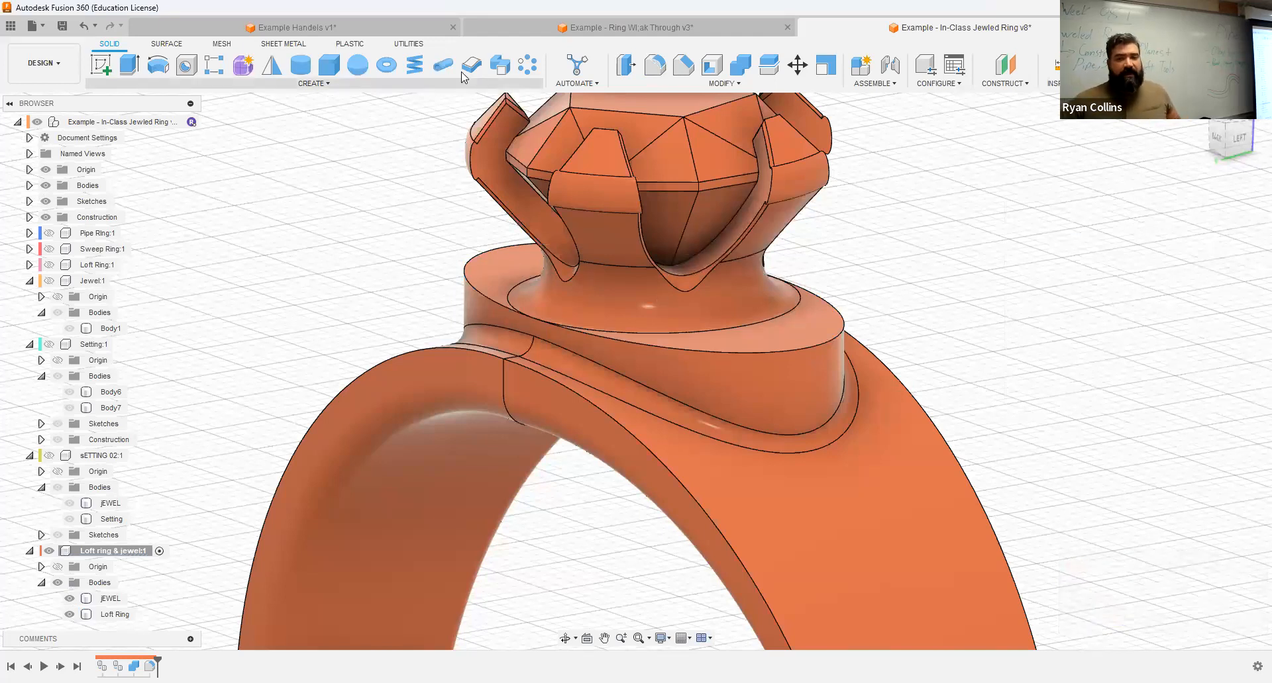
Step: Run a circular pipe with a 0.5 mm section along the oval platform's upper rim, joined to the Loft Ring body
left_click(446, 379)
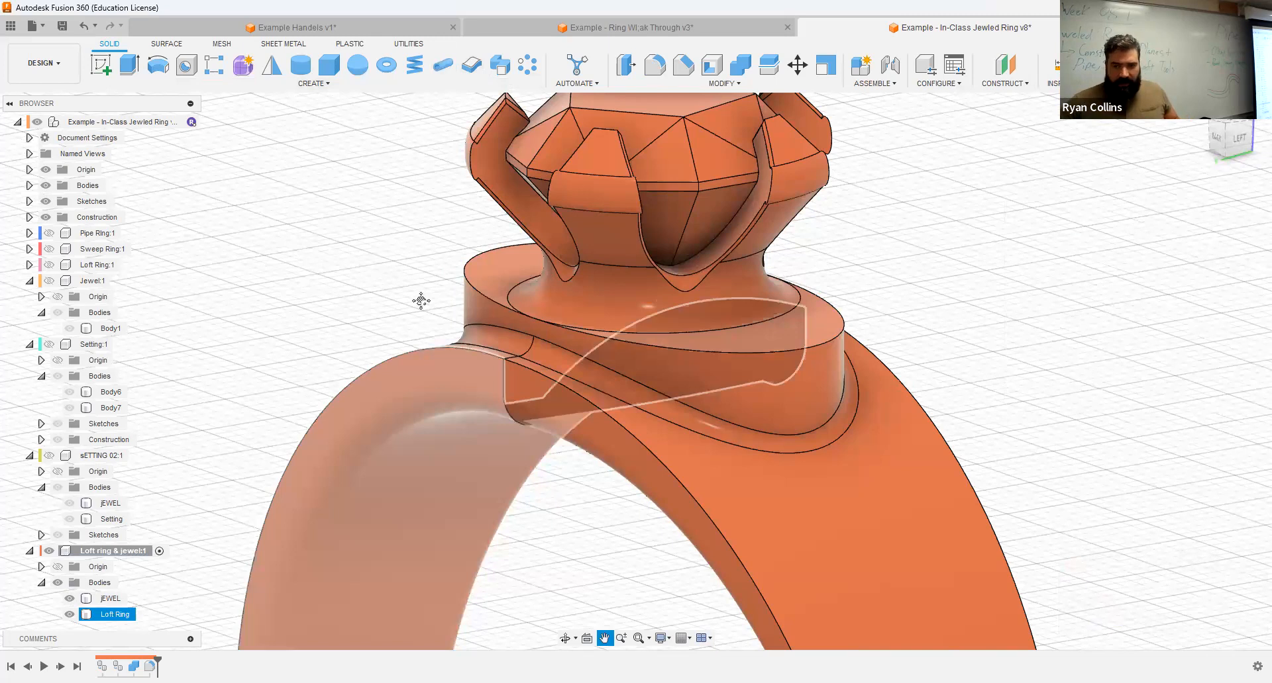
scroll(469, 363, "down", 5)
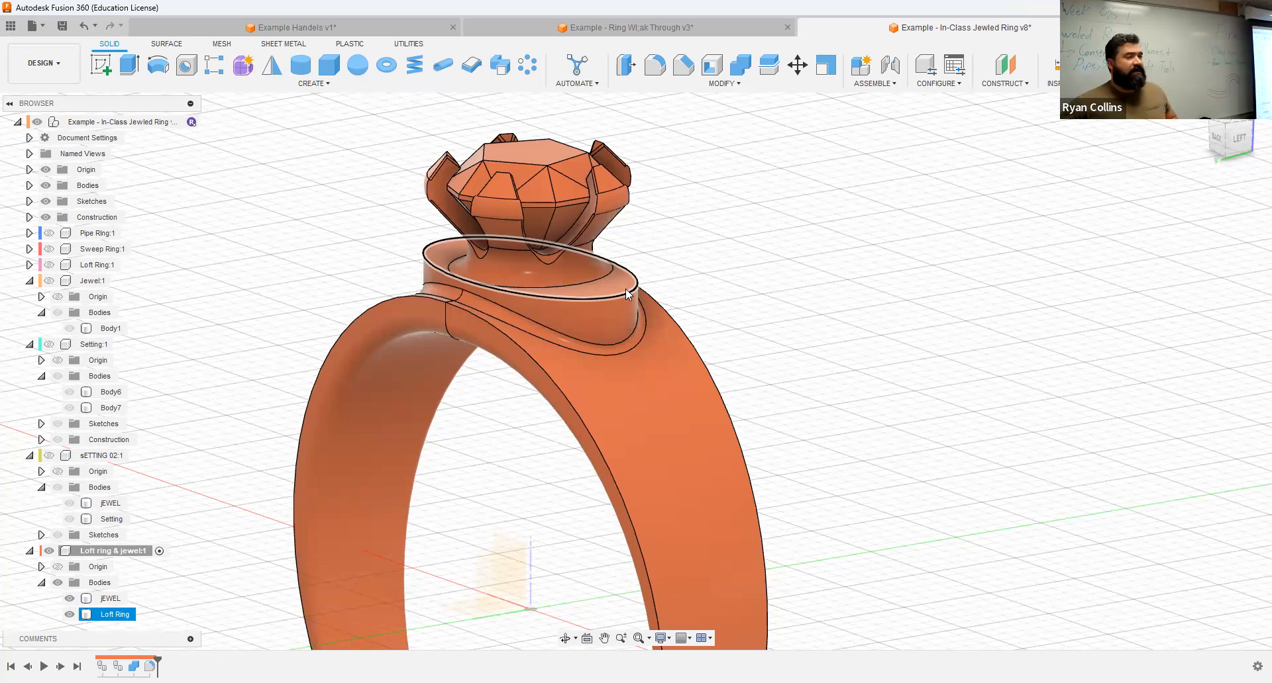
scroll(561, 312, "up", 4)
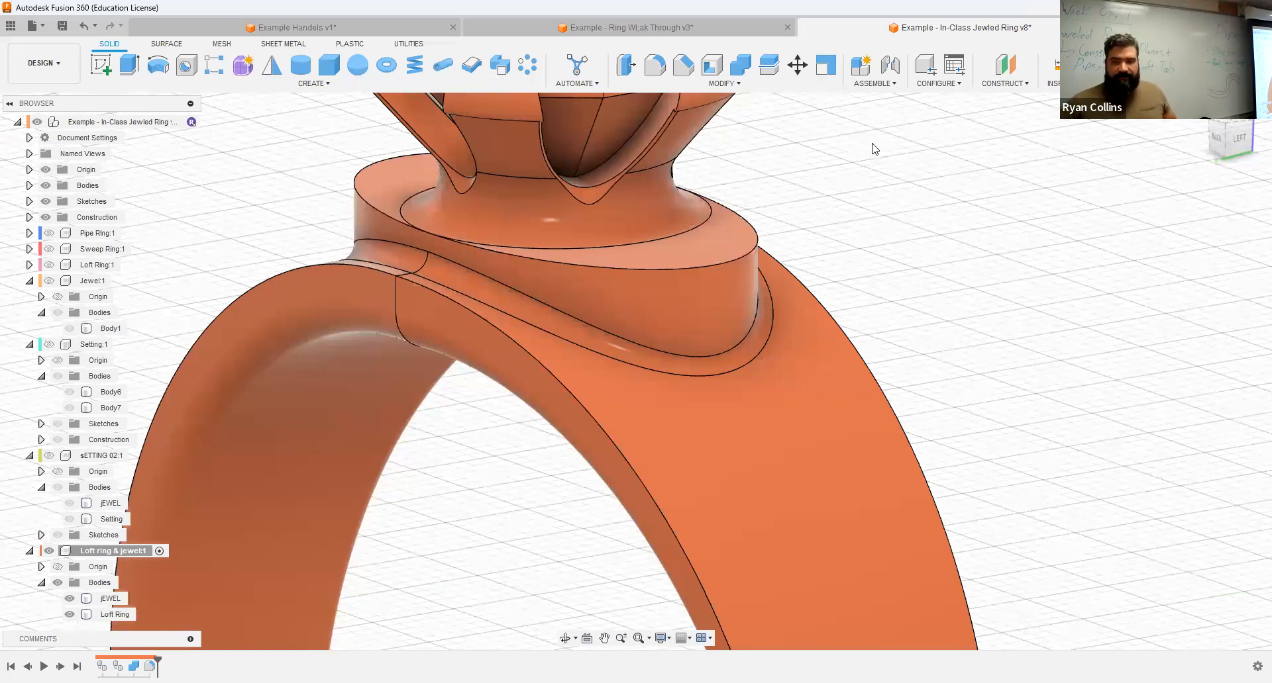
left_click(442, 64)
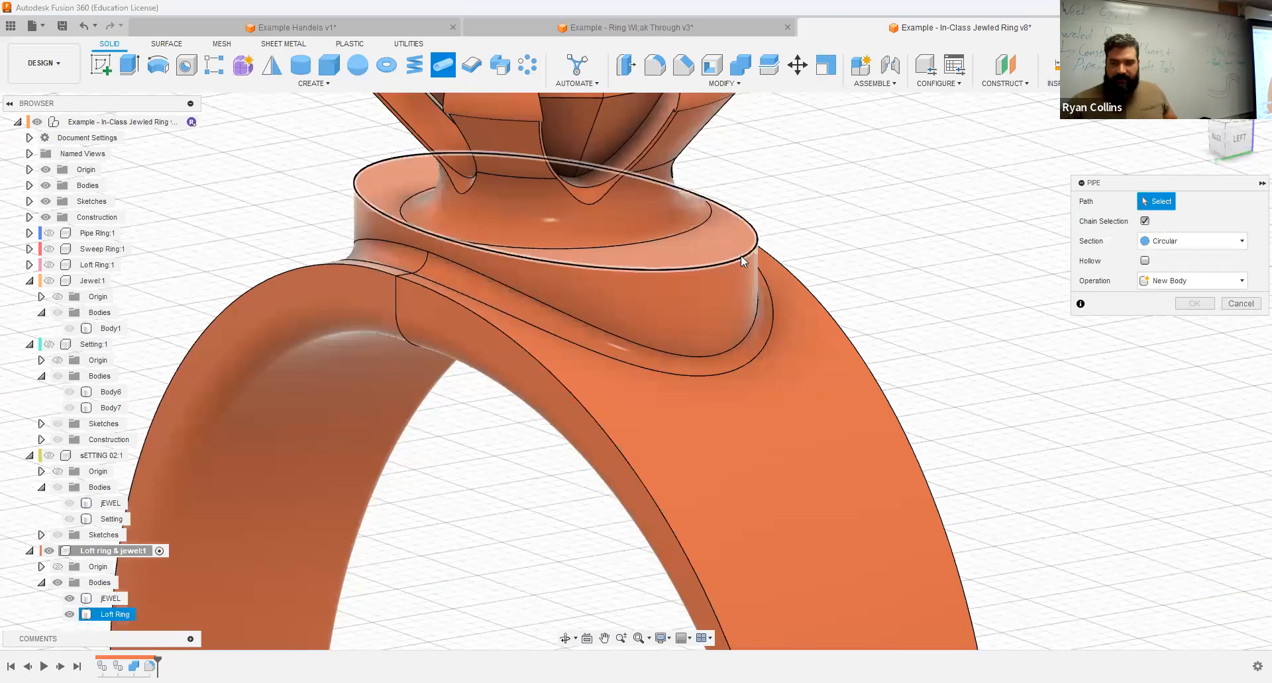
left_click(724, 267)
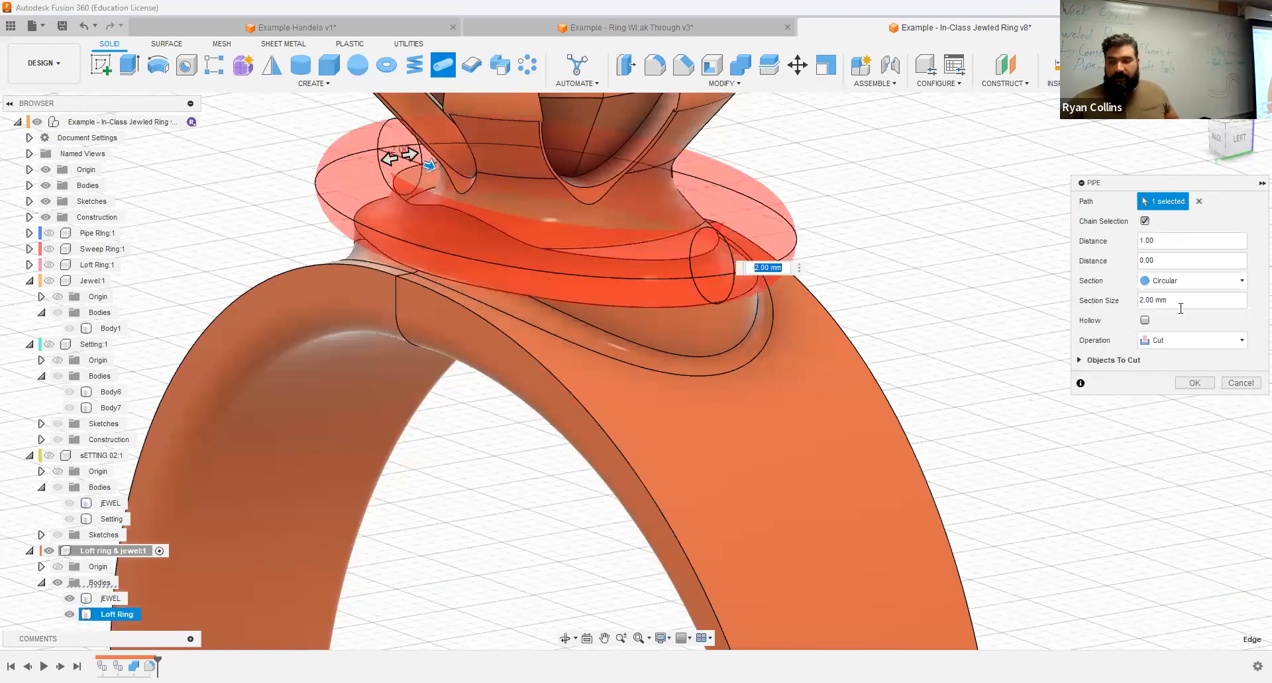
left_click(1184, 301)
type(".5")
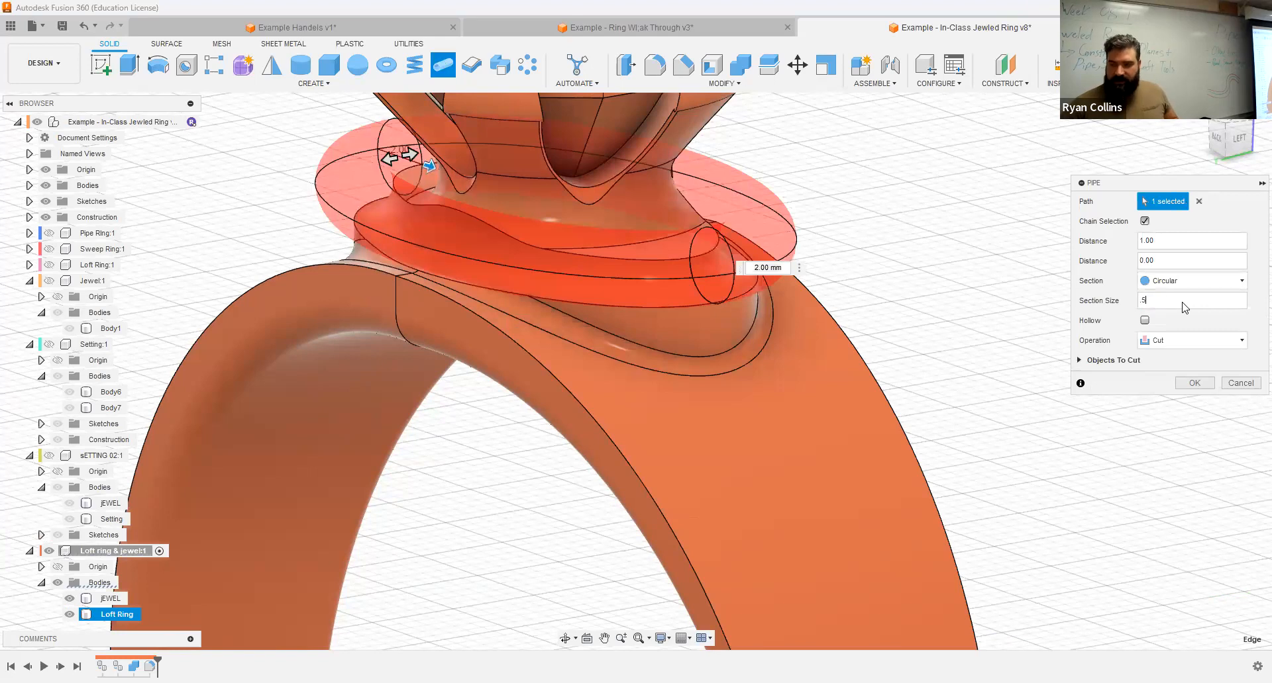
left_click(1170, 340)
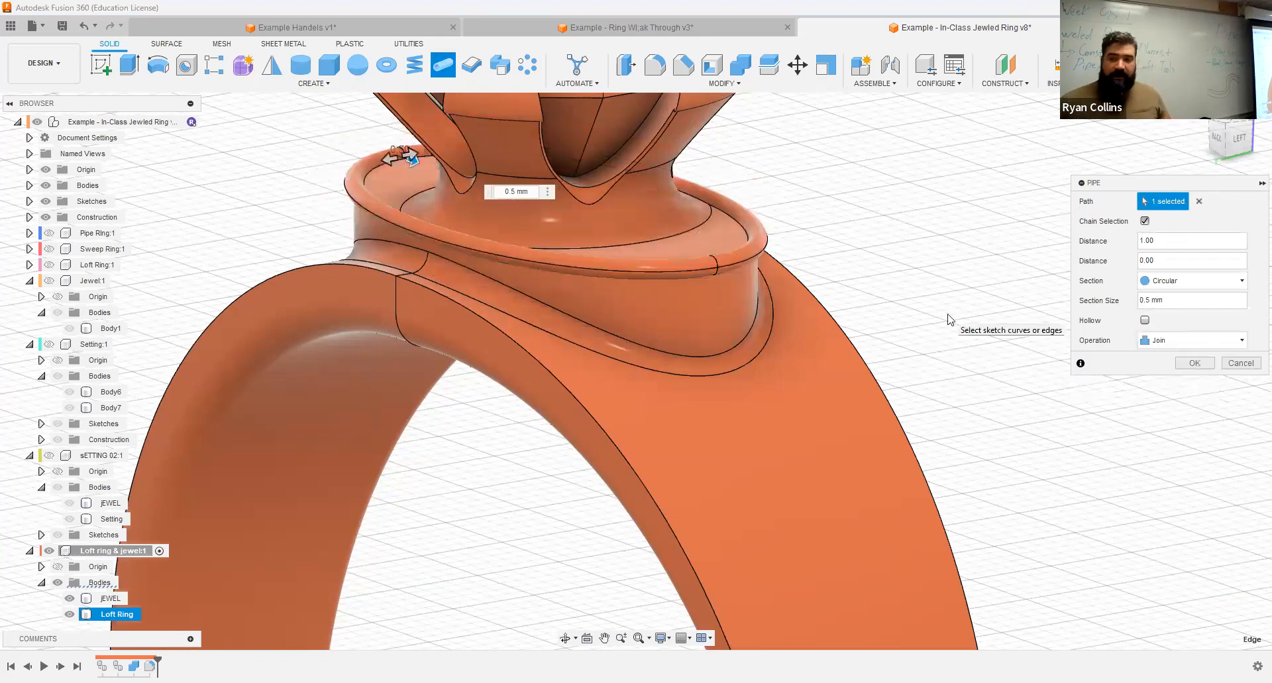
middle_click_drag(845, 241, 892, 253, "shift")
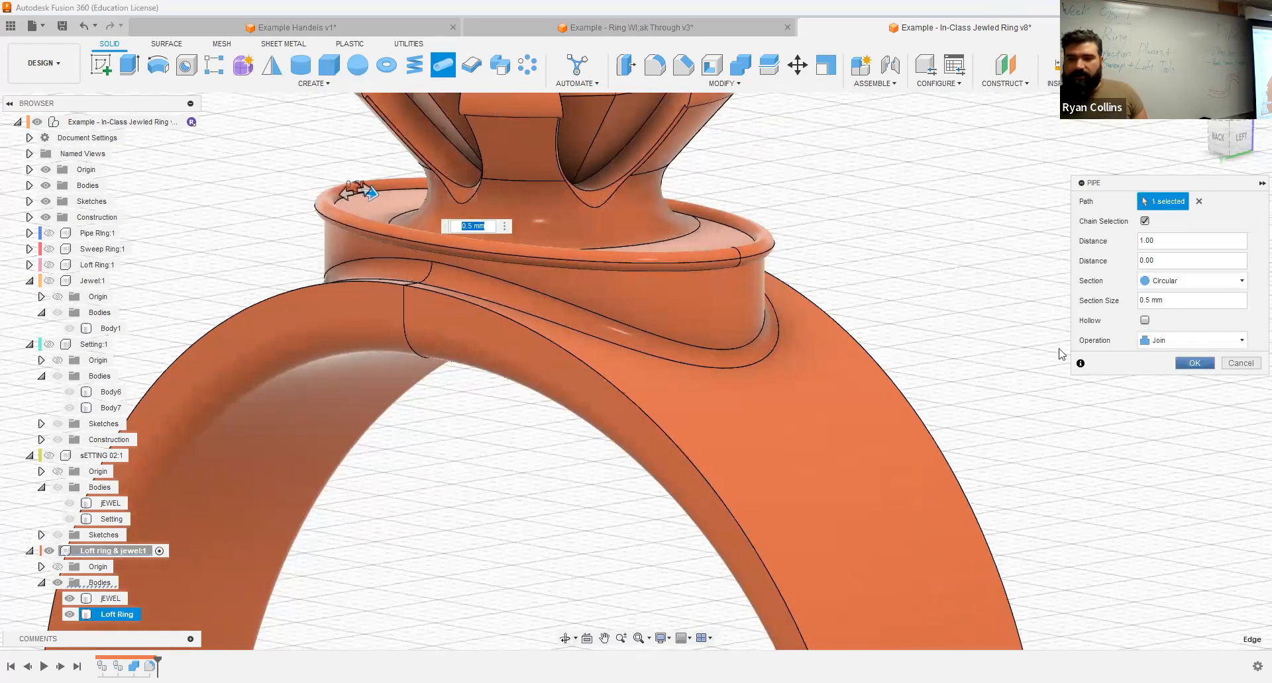
Step: Repeat the Pipe along the near outer edge of the ring band with a 0.50 mm circular section, joined to the body
right_click(961, 290)
left_click(962, 250)
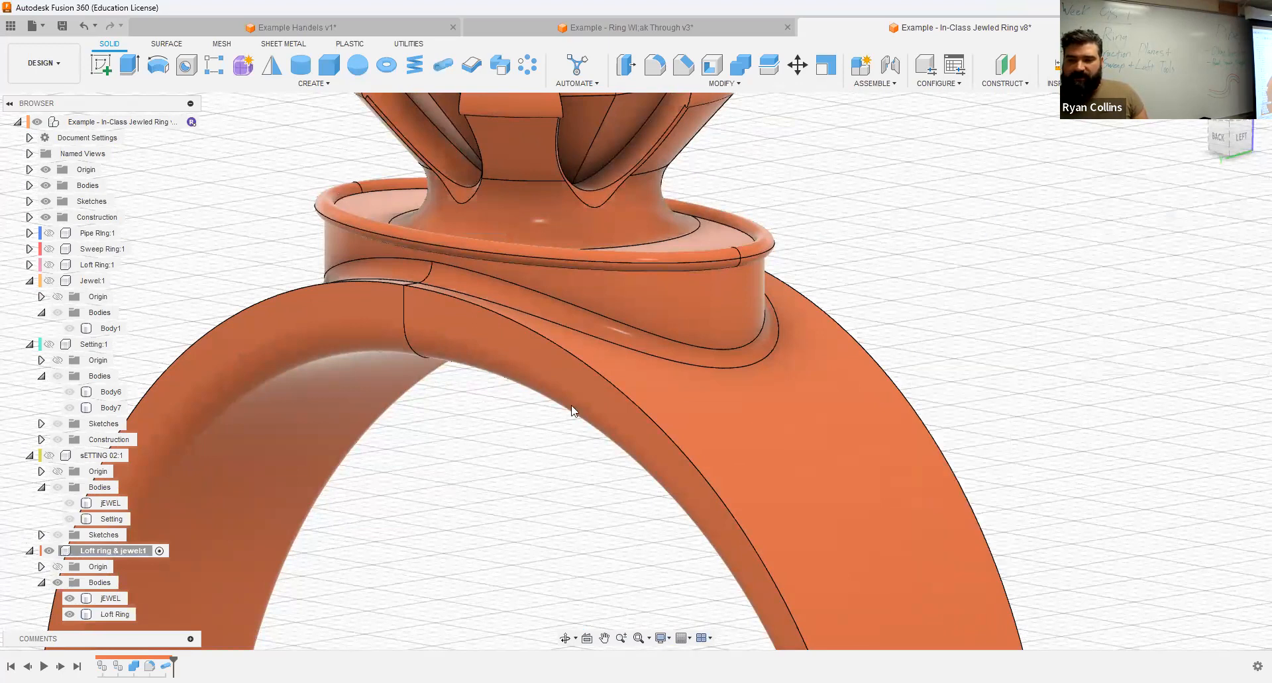
left_click(447, 323)
scroll(553, 441, "down", 3)
middle_click_drag(553, 440, 461, 275)
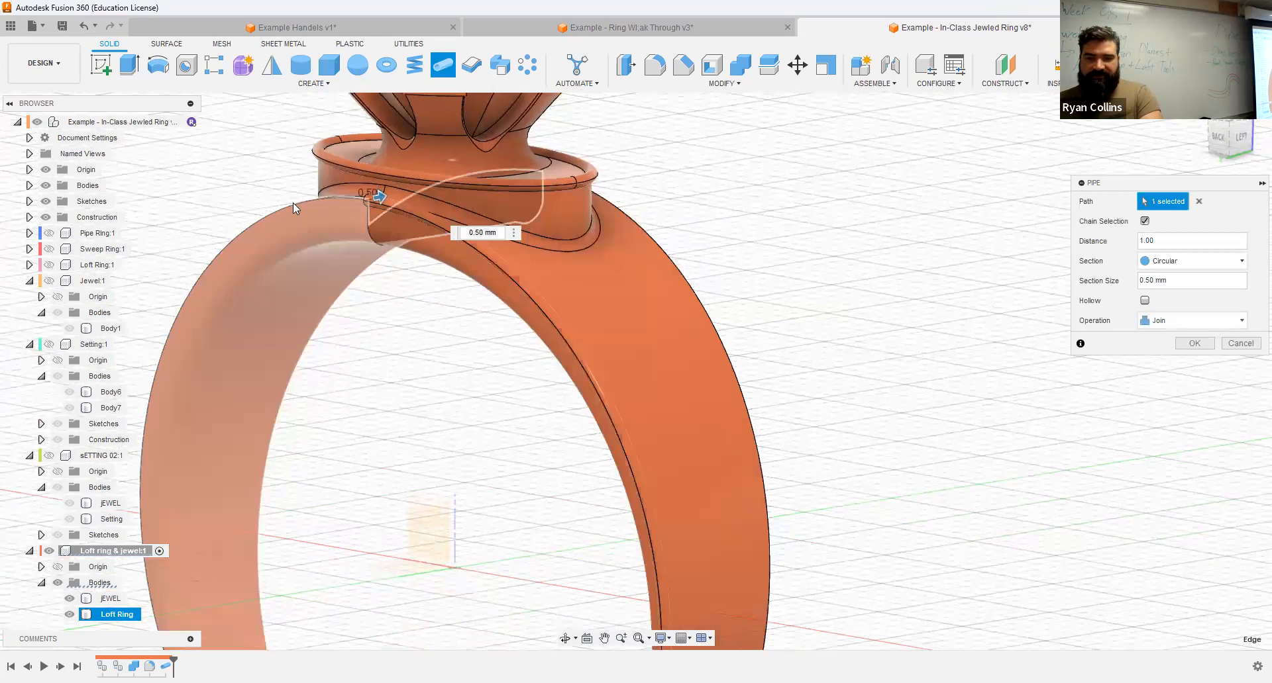
scroll(852, 453, "up", 5)
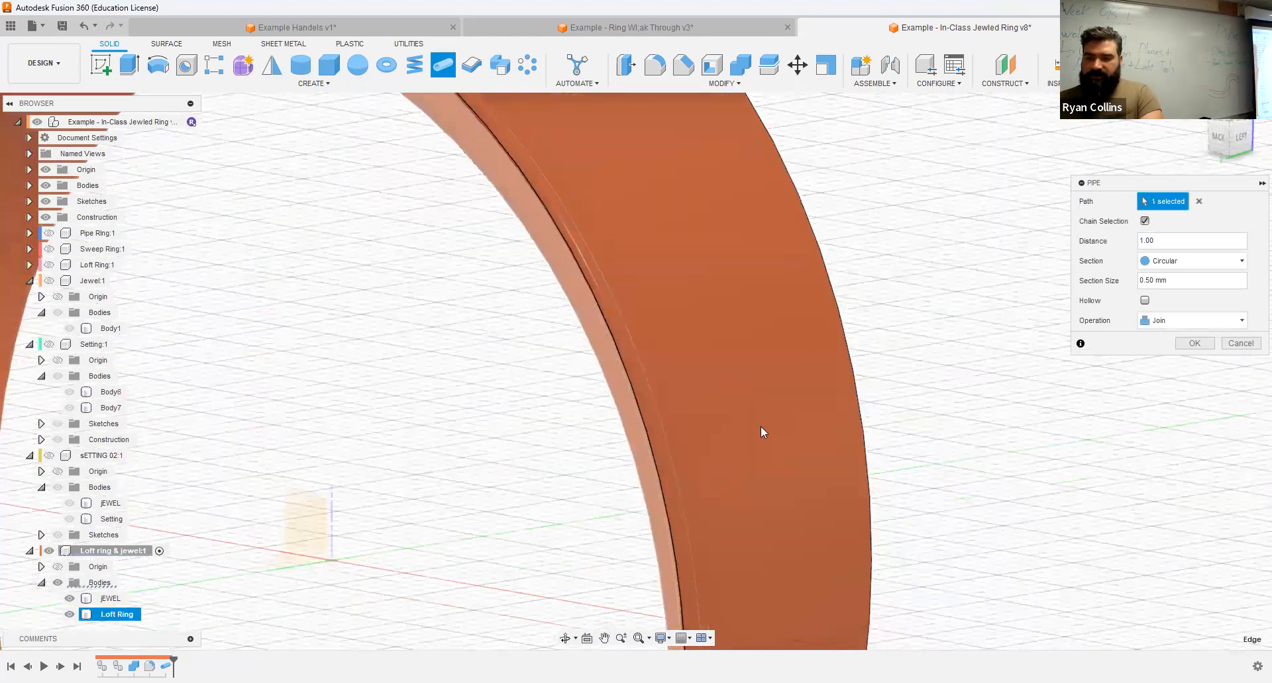
scroll(761, 431, "down", 5)
middle_click_drag(783, 462, 760, 439, "shift")
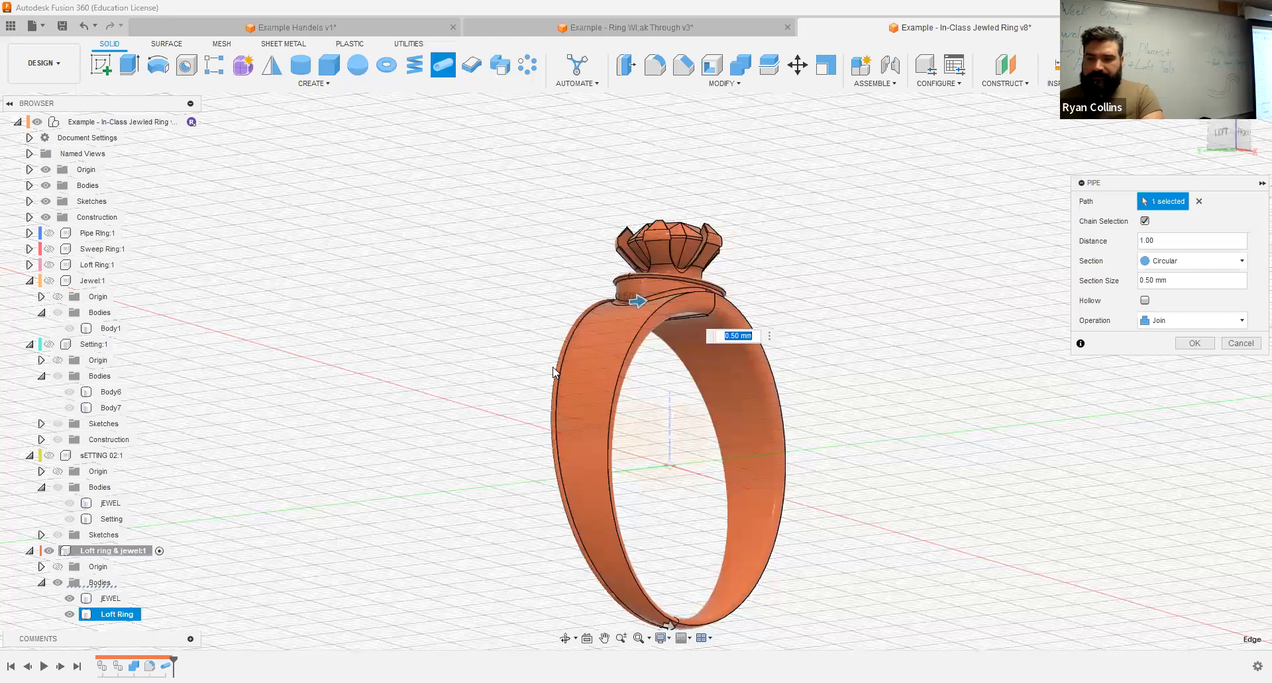
middle_click_drag(565, 316, 636, 336, "shift")
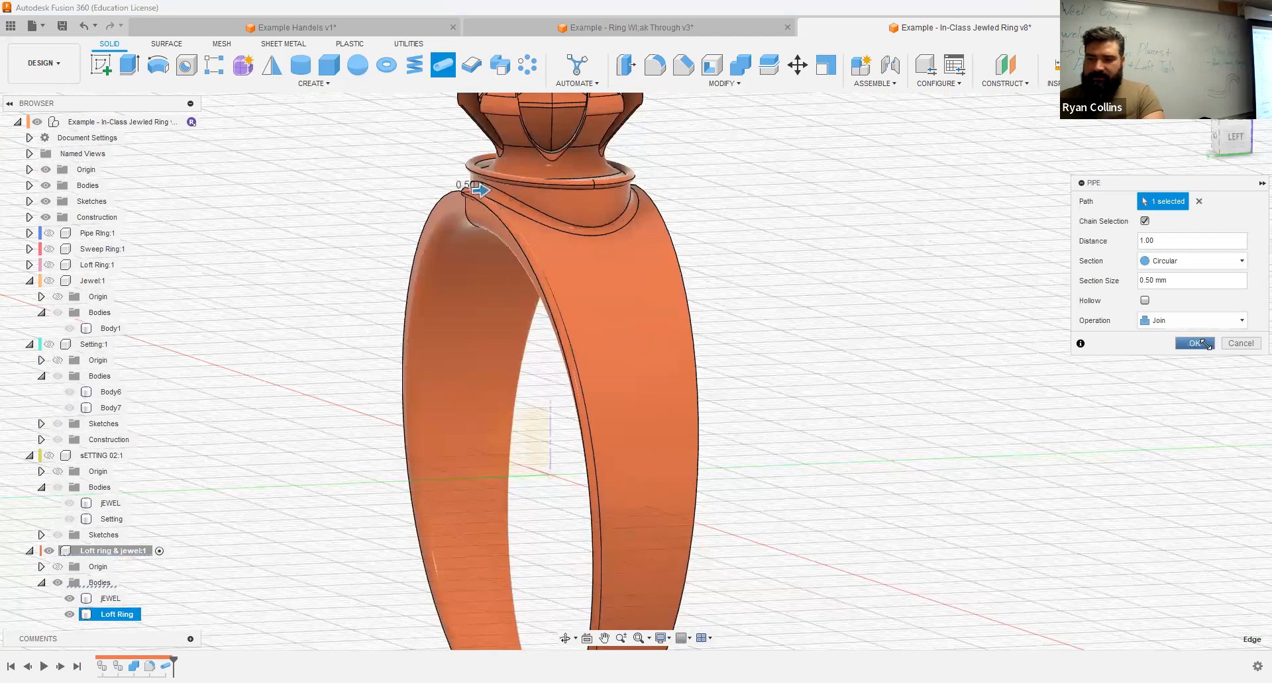
left_click(1202, 344)
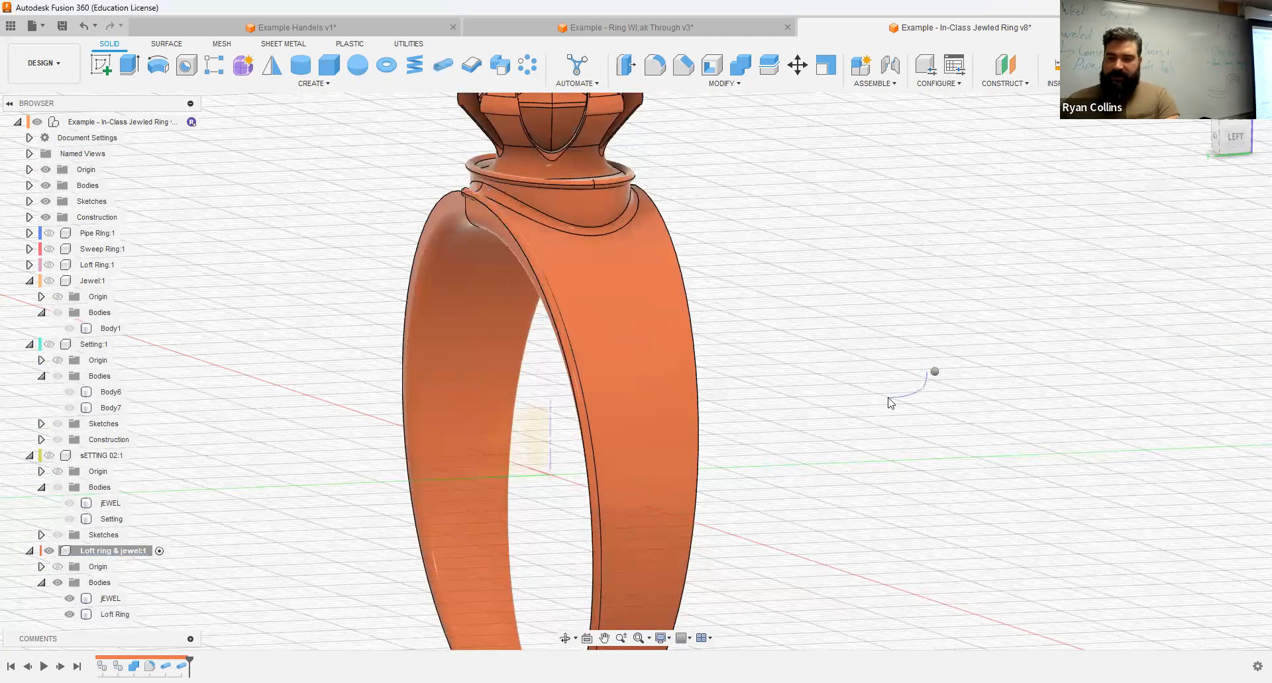
Step: Repeat the joined circular Pipe along the opposite outer edge on the same side of the band
right_click(934, 368)
left_click(941, 331)
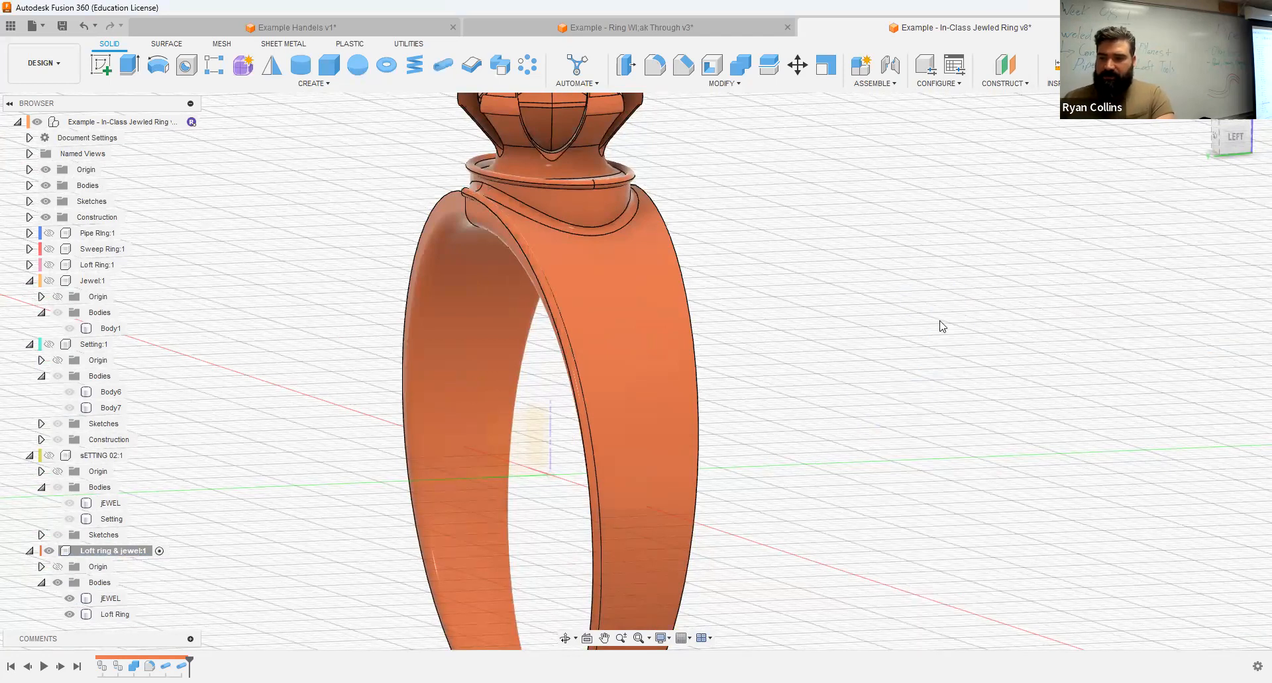
left_click(679, 264)
Step: Repeat the joined circular Pipe along both outer edges on the other side of the ring band
middle_click_drag(434, 315, 863, 349, "shift")
right_click(863, 343)
left_click(863, 302)
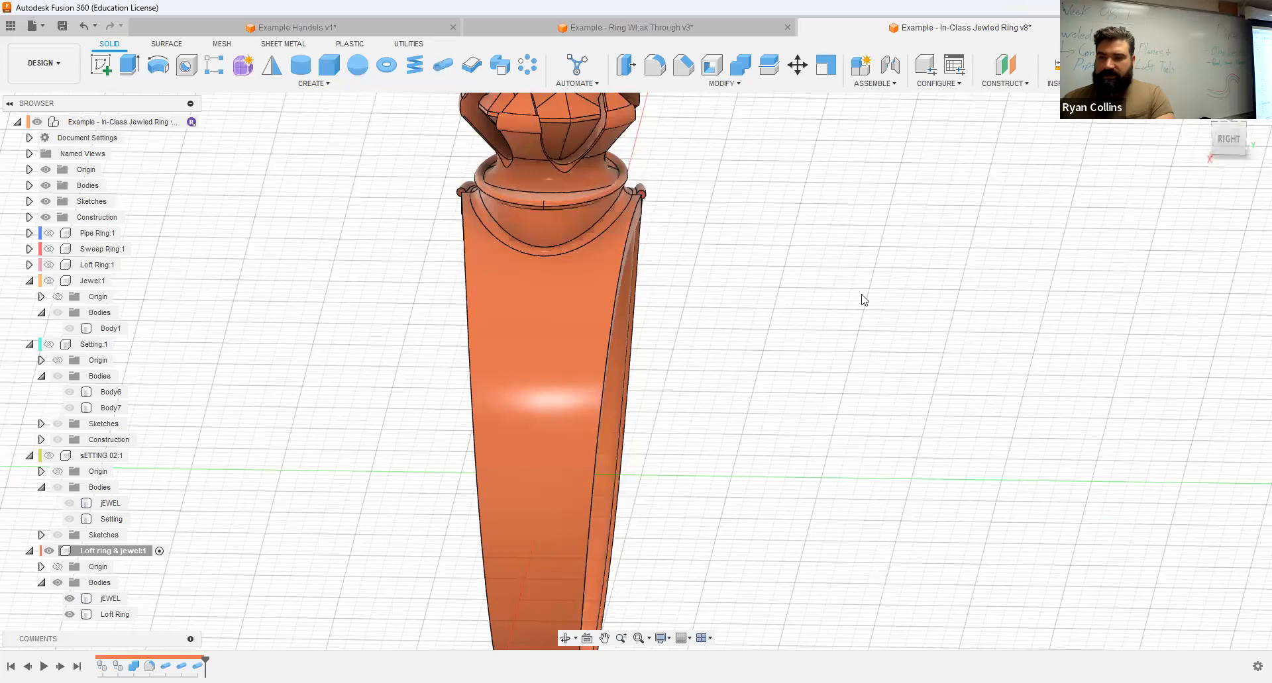
left_click(621, 279)
key("Return")
right_click(822, 291)
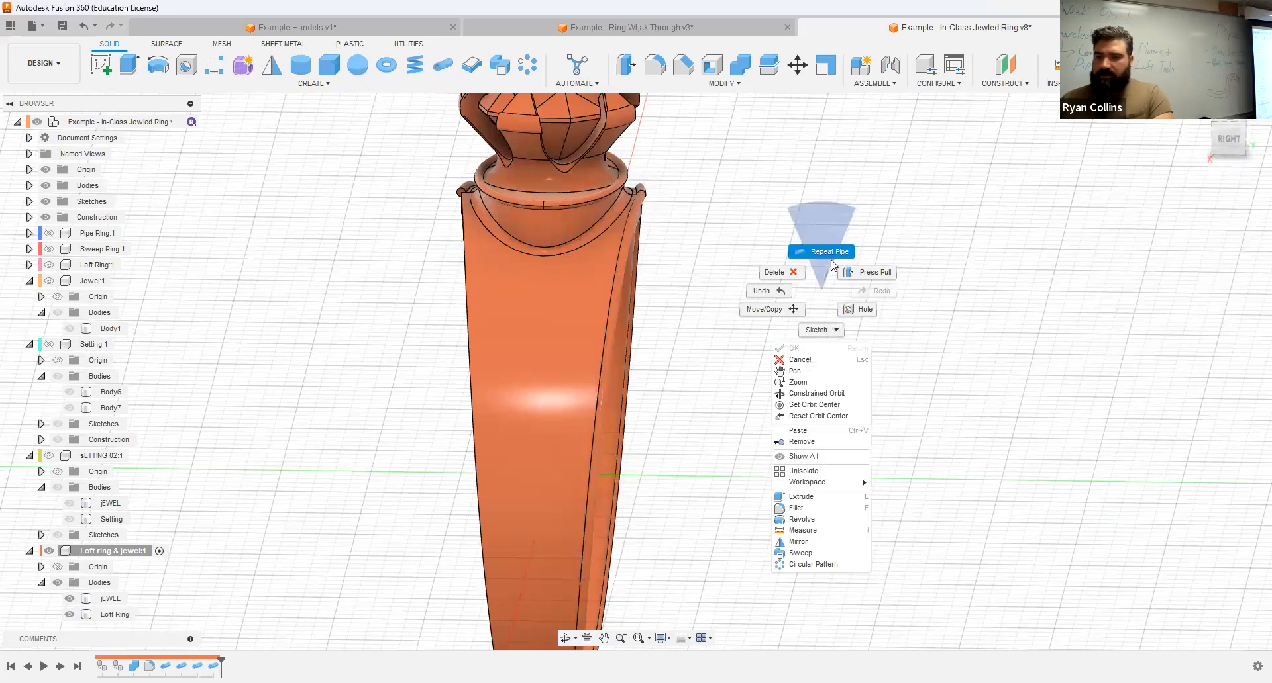
left_click(829, 255)
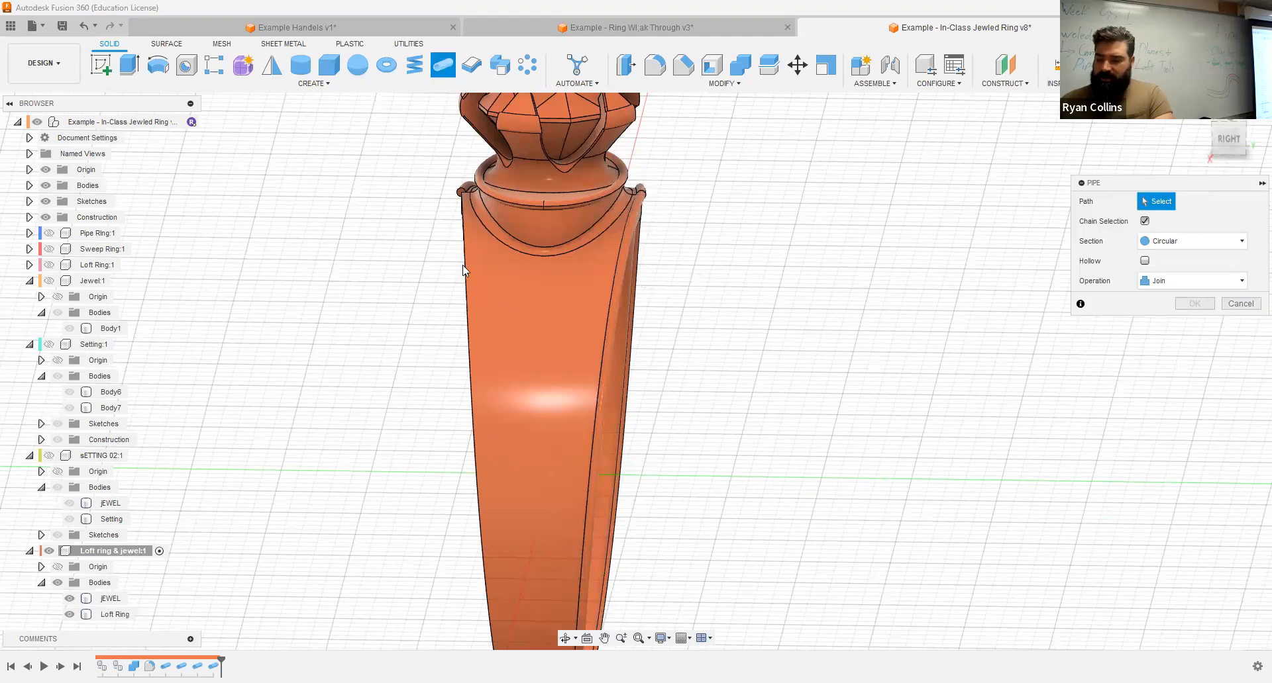
key("Escape")
Step: Examine the seam at the top of the band where the edge pipes meet, from the back and from above
middle_click_drag(908, 449, 770, 457, "shift")
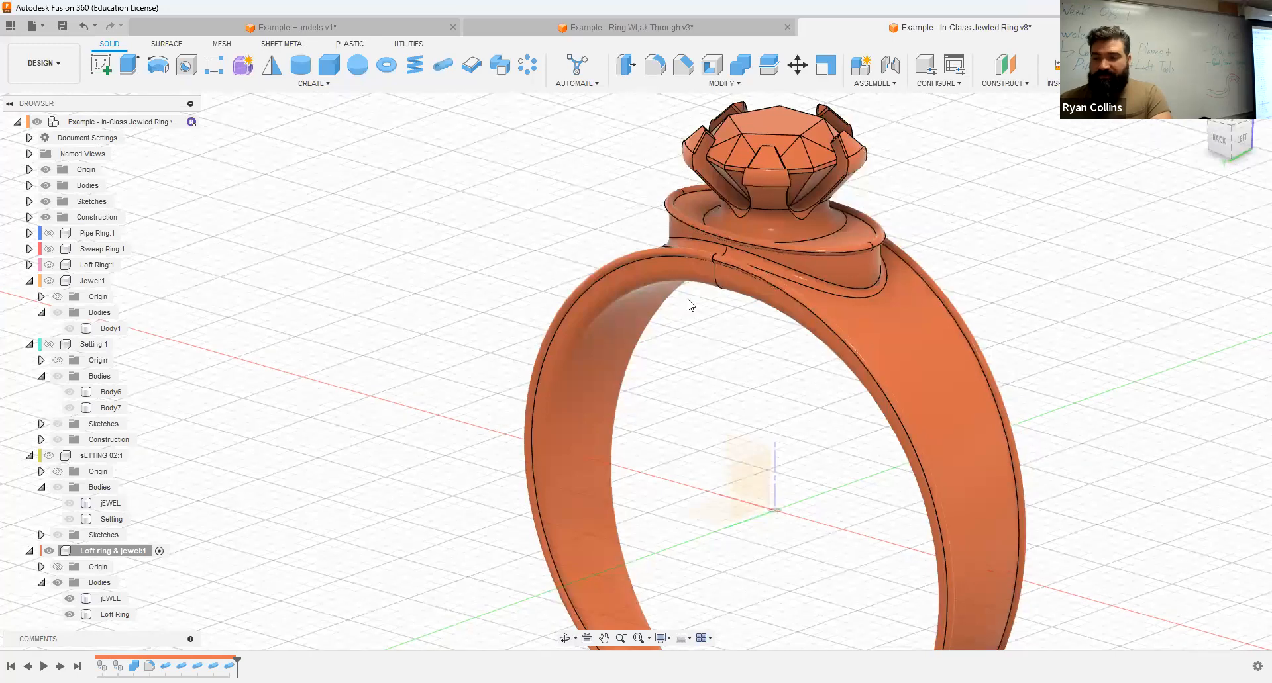
scroll(689, 304, "up", 6)
middle_click_drag(792, 298, 747, 275, "shift")
scroll(762, 318, "up", 3)
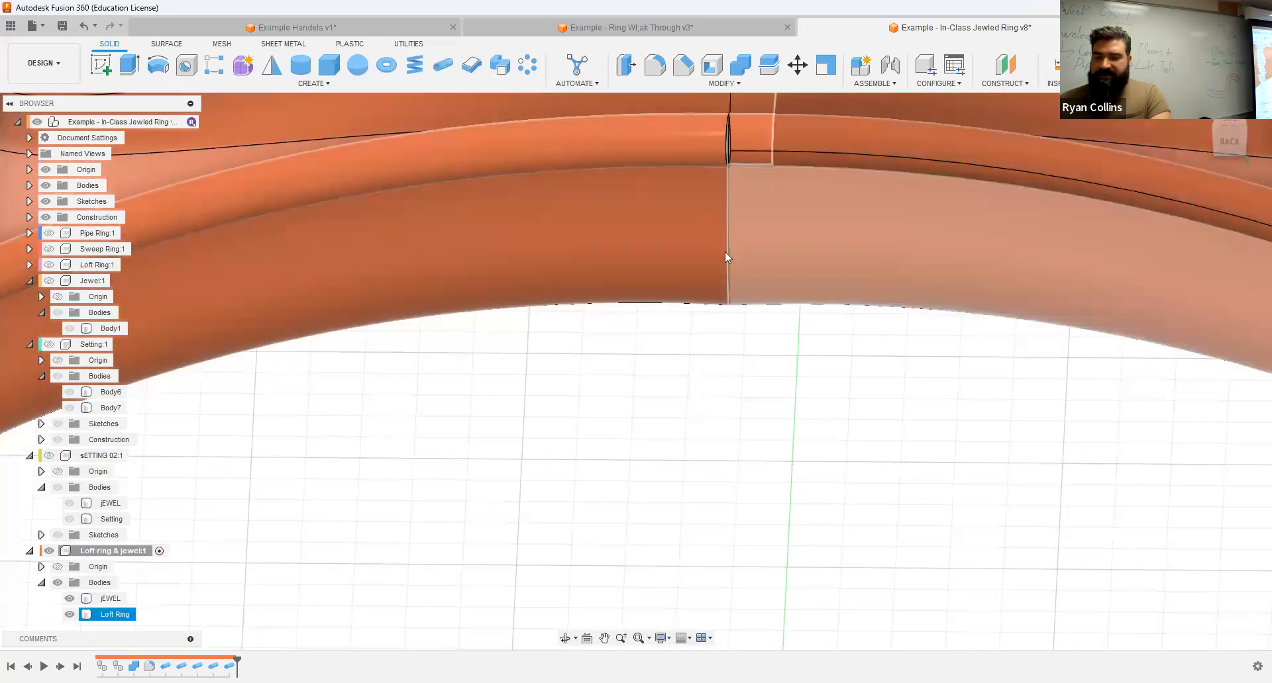
scroll(762, 320, "up", 3)
left_click(1231, 144)
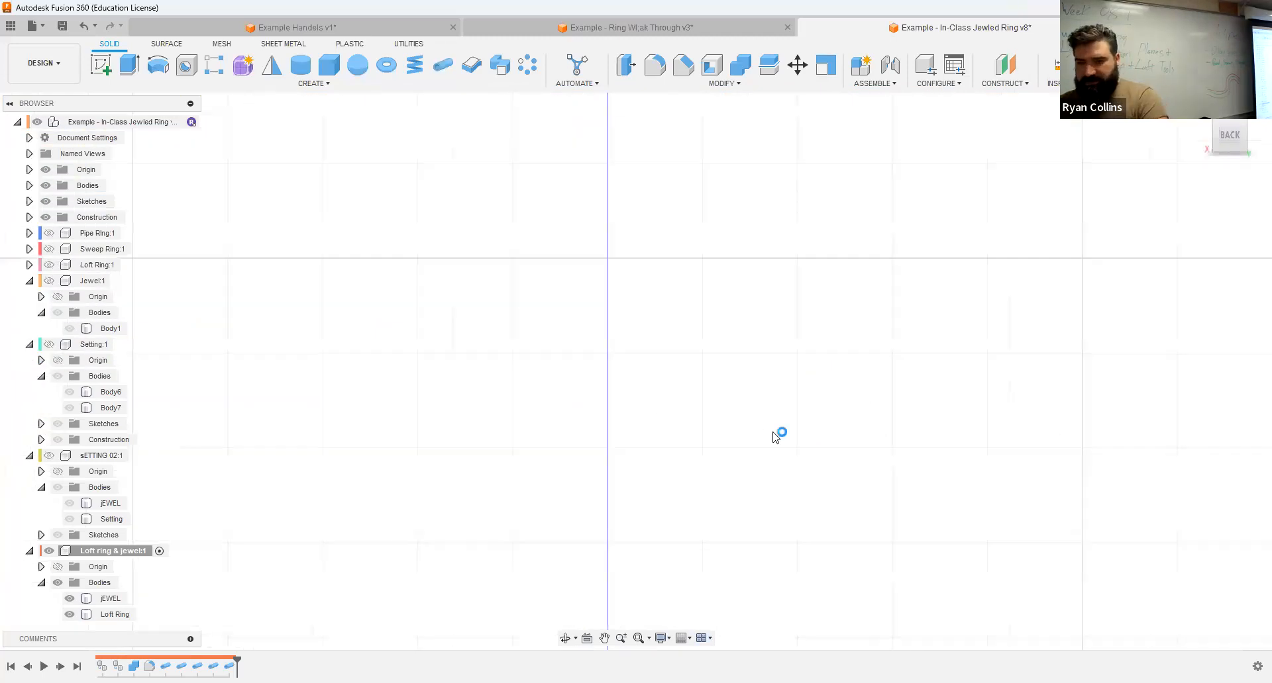
scroll(652, 204, "up", 5)
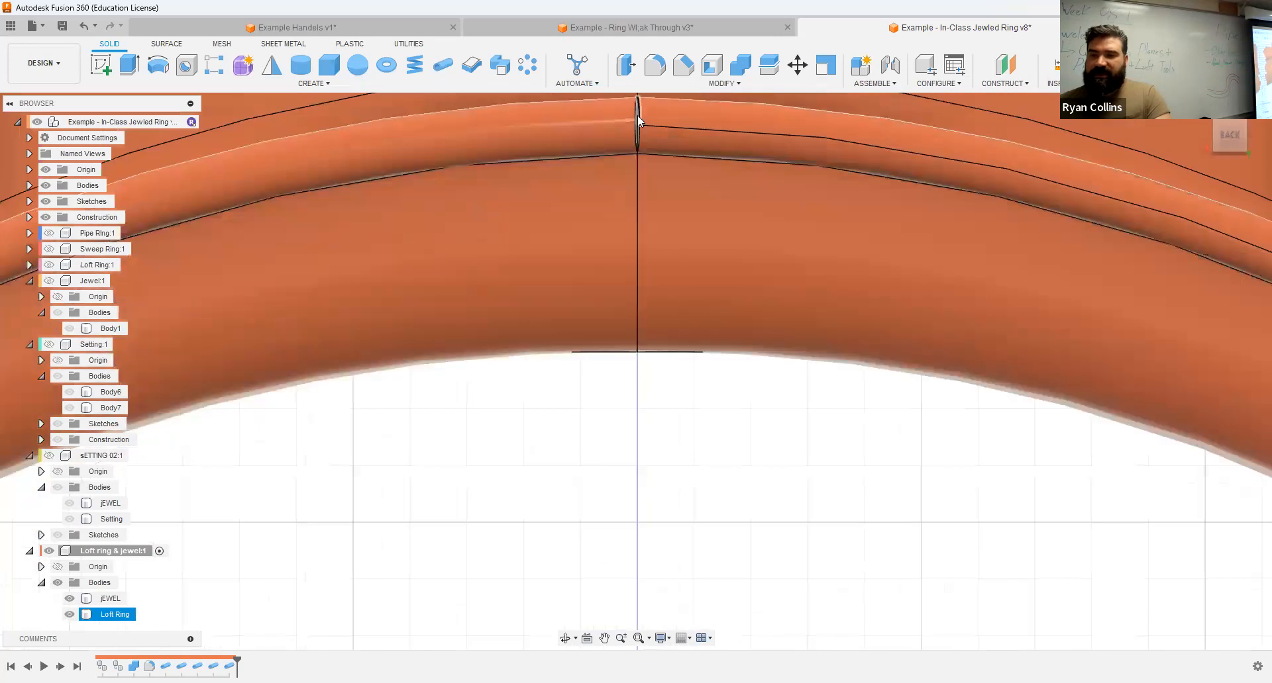
scroll(639, 152, "up", 5)
middle_click_drag(642, 193, 633, 465)
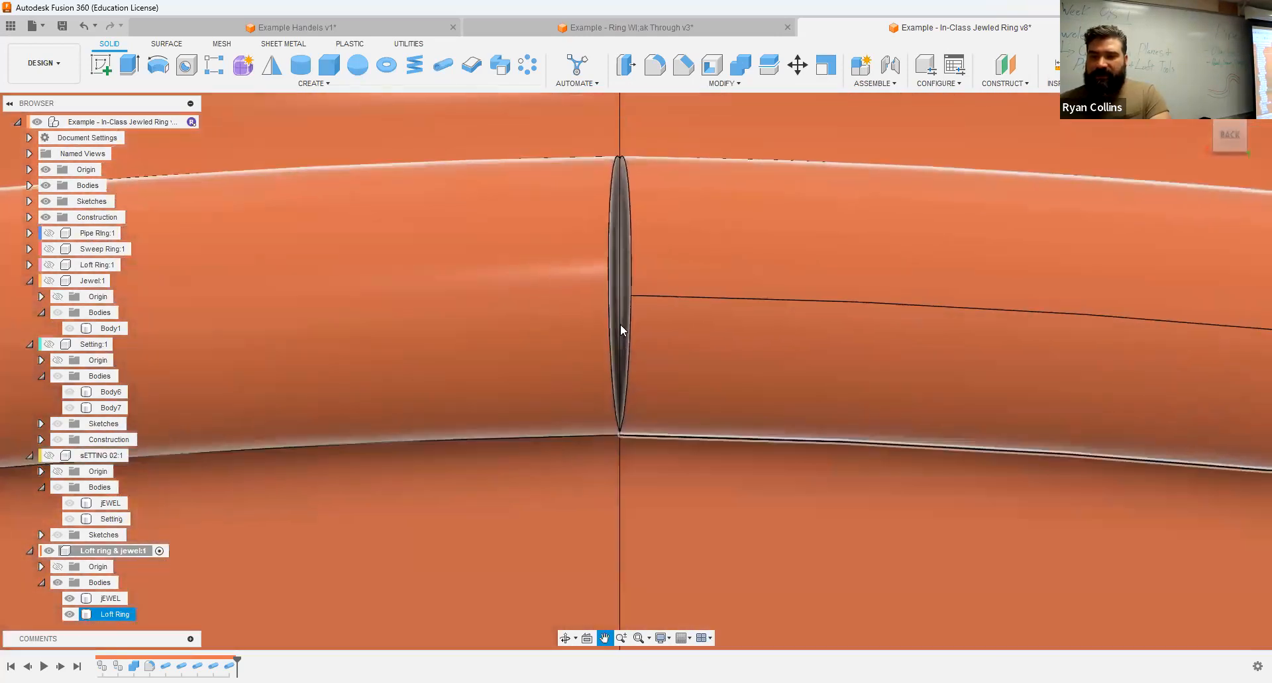
middle_click_drag(620, 324, 622, 386, "shift")
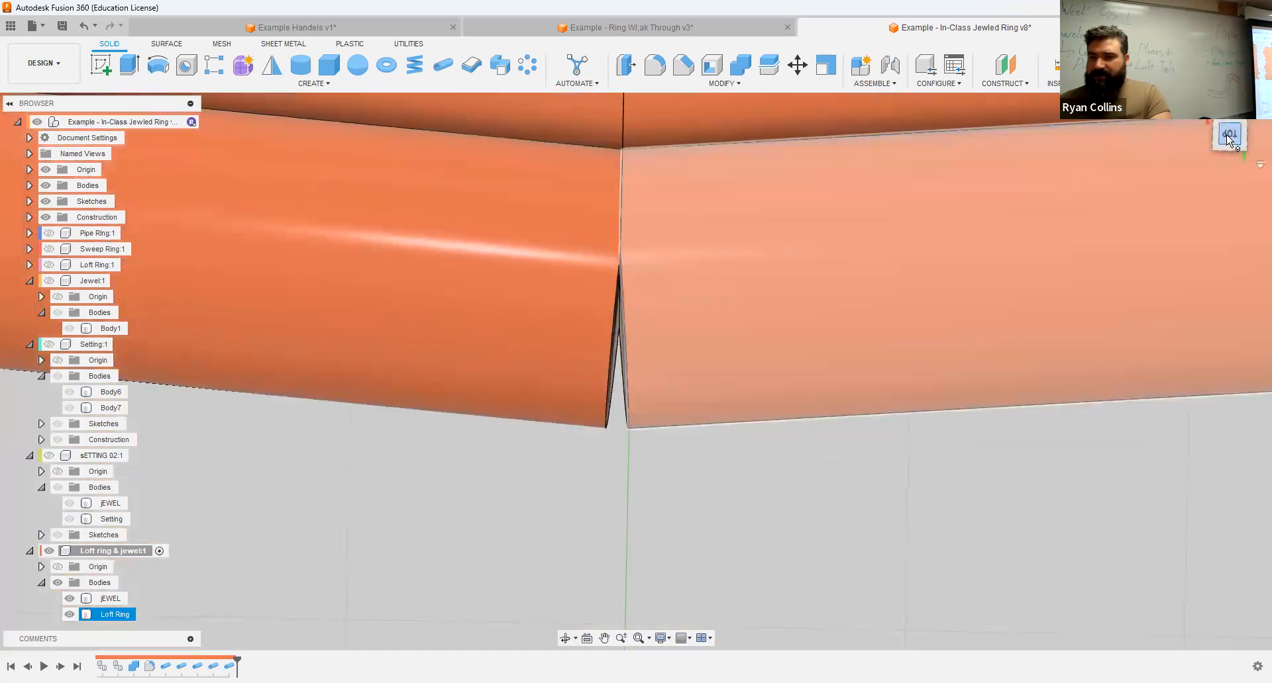
left_click(1226, 138)
middle_click_drag(715, 454, 715, 331)
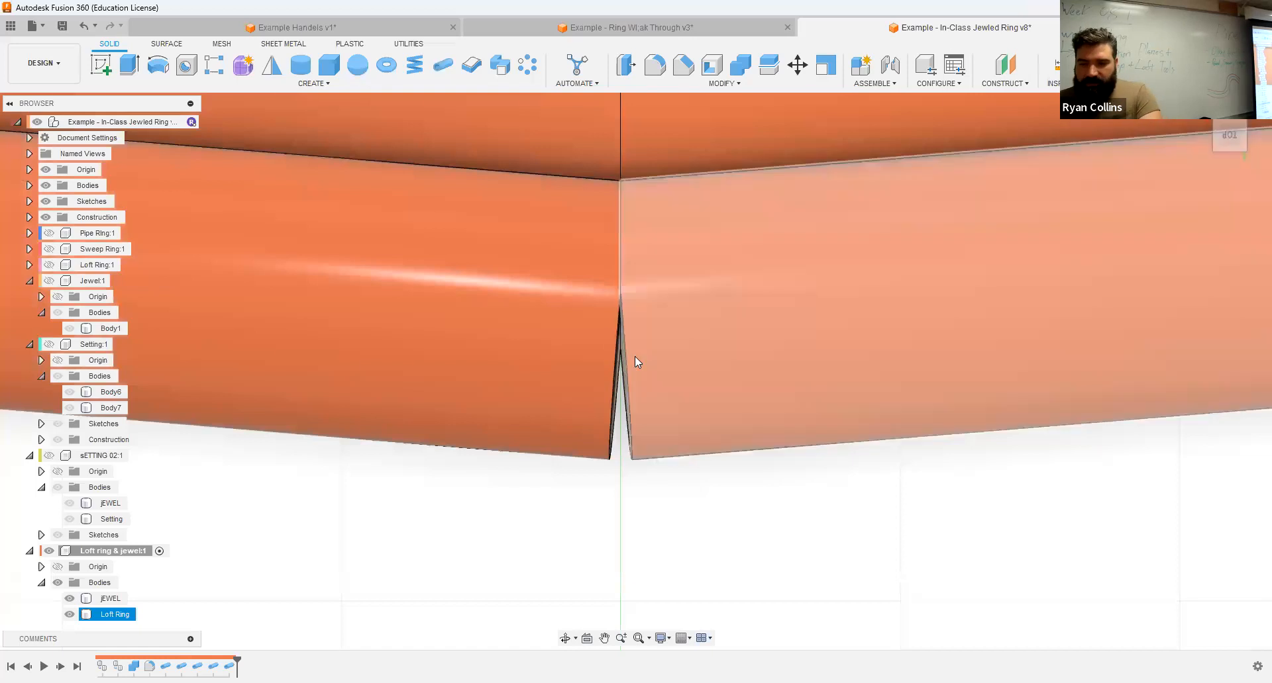
Step: Examine the gap between the joined edge pipes up close from the back, and inspect the whole ring
middle_click_drag(695, 422, 671, 445, "shift")
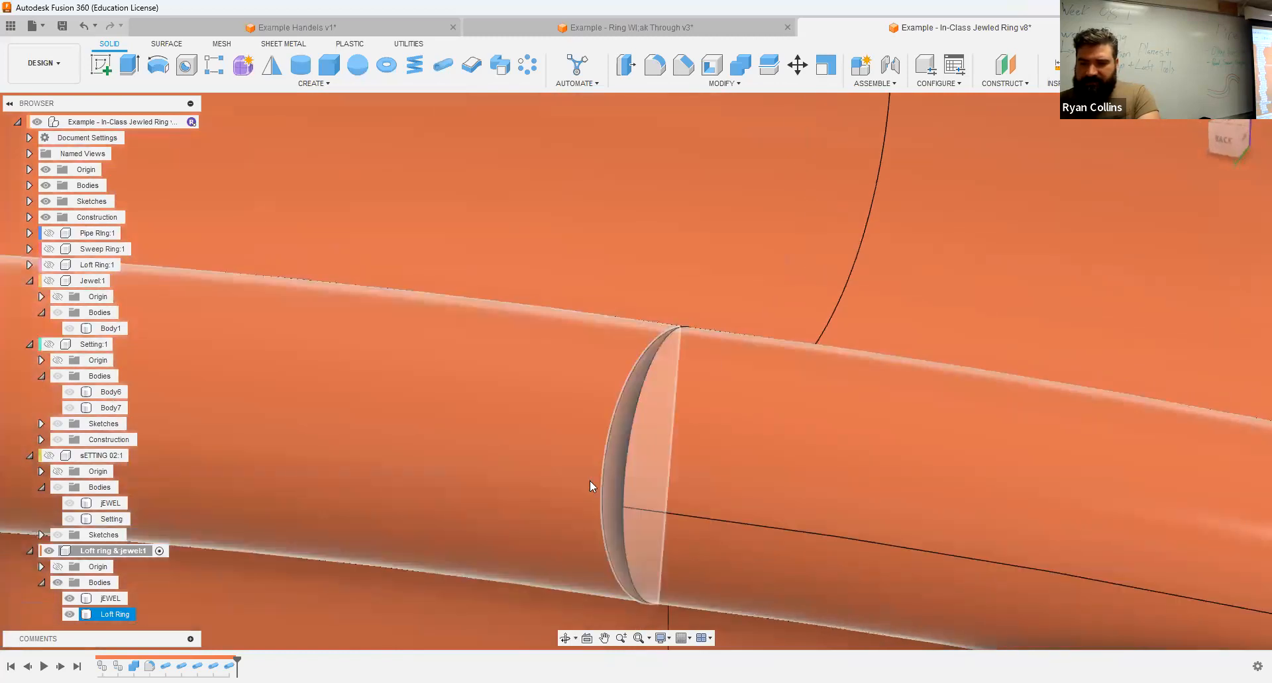
scroll(591, 482, "up", 3)
scroll(620, 484, "down", 5)
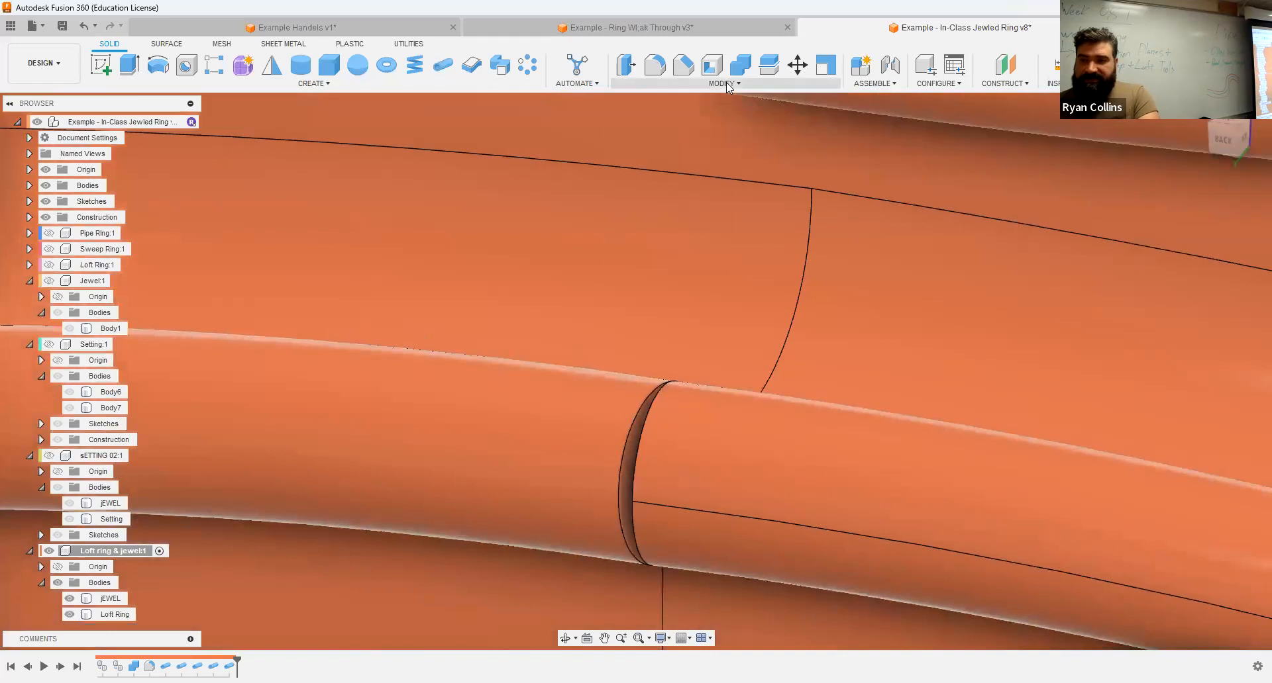
left_click(727, 86)
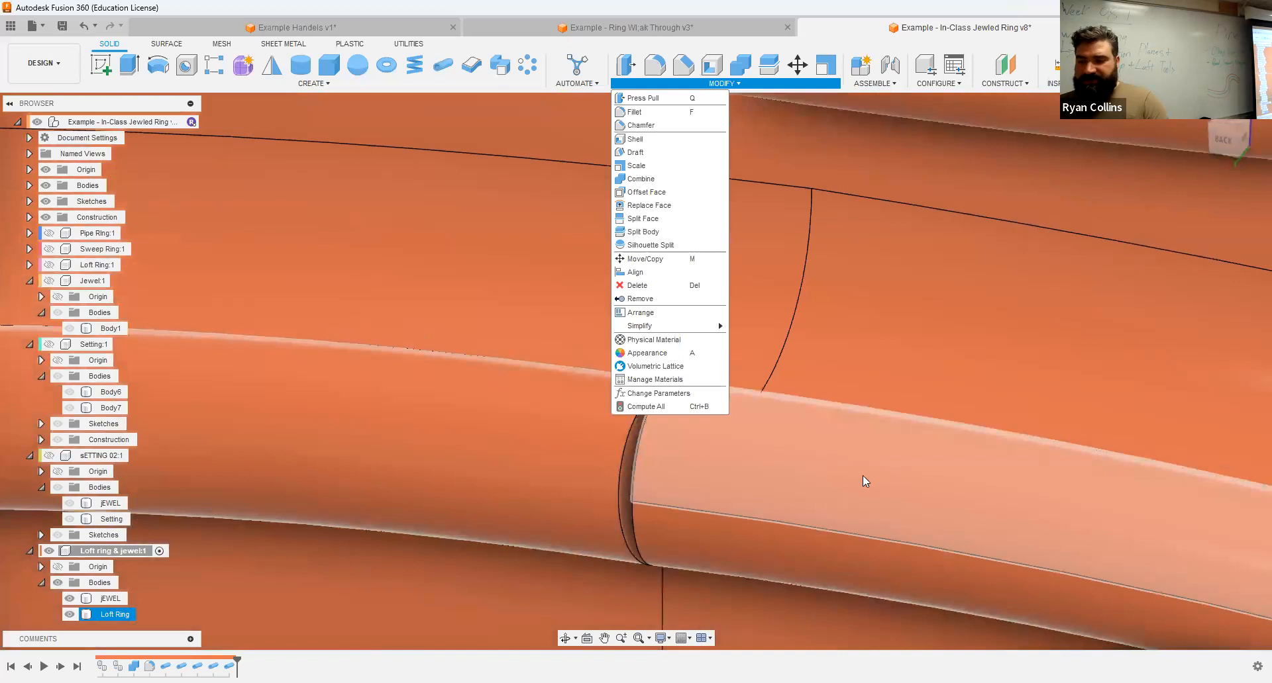
scroll(1028, 315, "down", 2)
scroll(1028, 284, "down", 5)
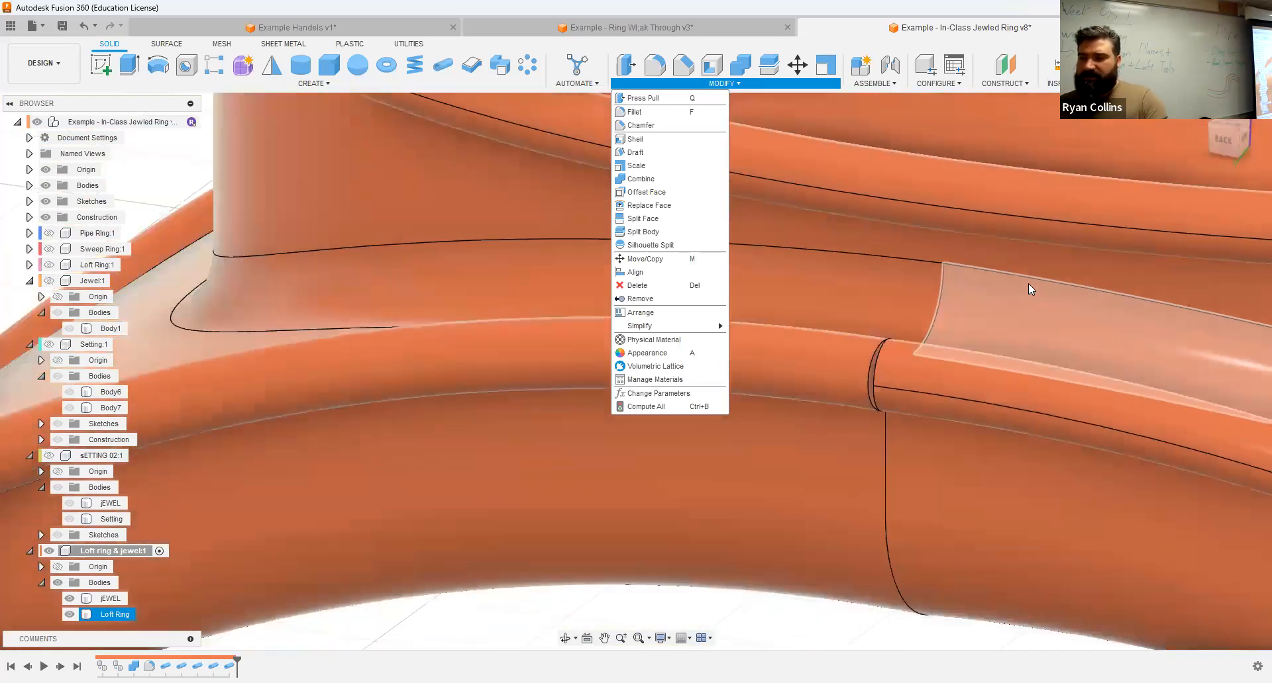
left_click(551, 206)
scroll(980, 374, "down", 2)
scroll(1079, 427, "down", 1)
middle_click_drag(1040, 507, 700, 236)
scroll(906, 349, "down", 2)
scroll(905, 349, "down", 2)
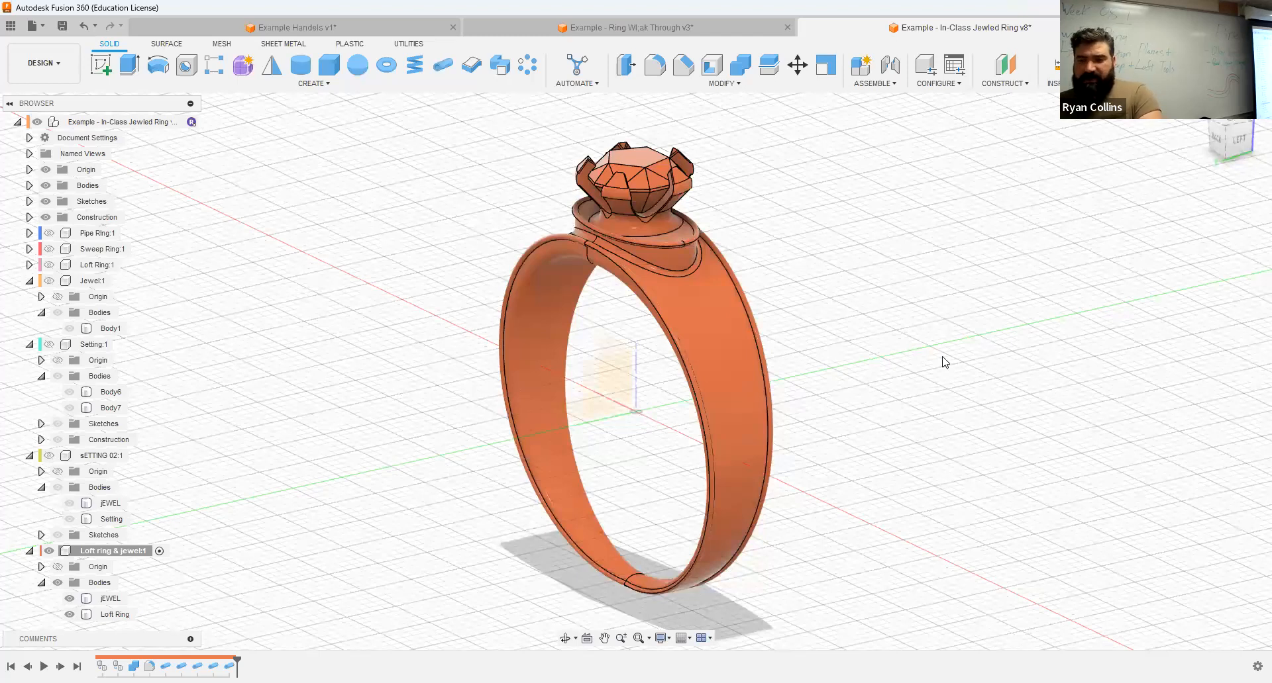
Step: Turn off the component color display and apply the Gold - Polished metal appearance to the ring body
key("shift+n")
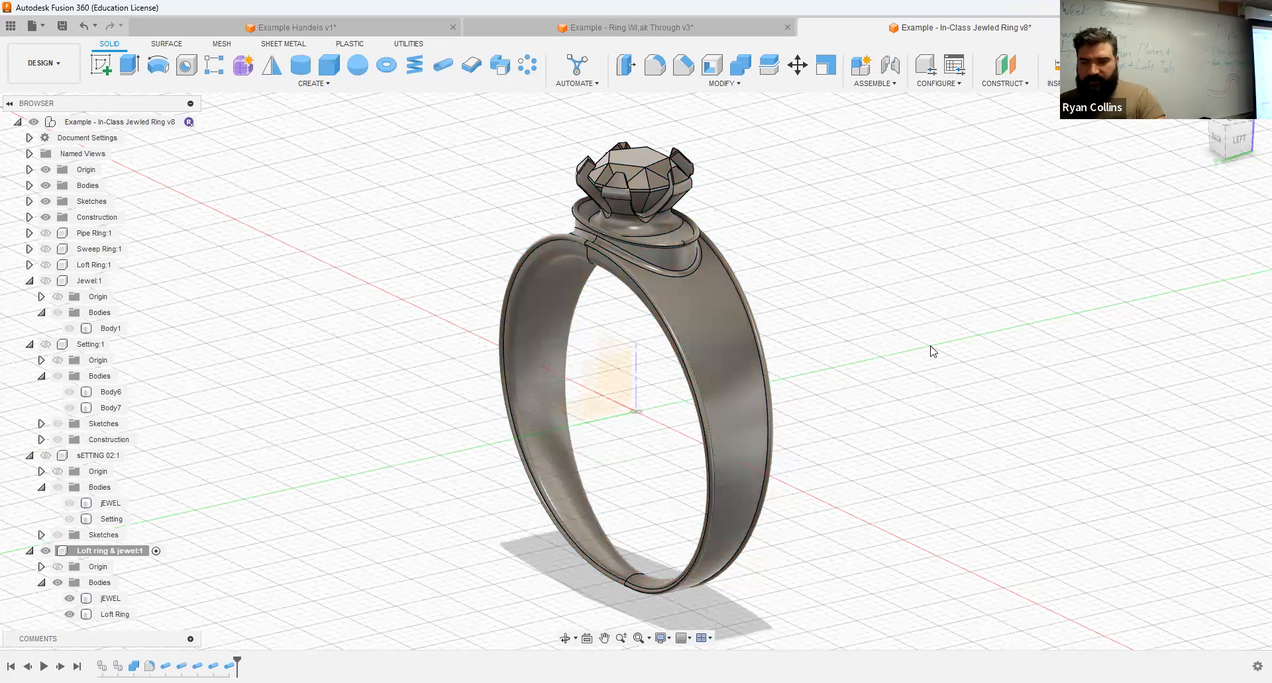
key("a")
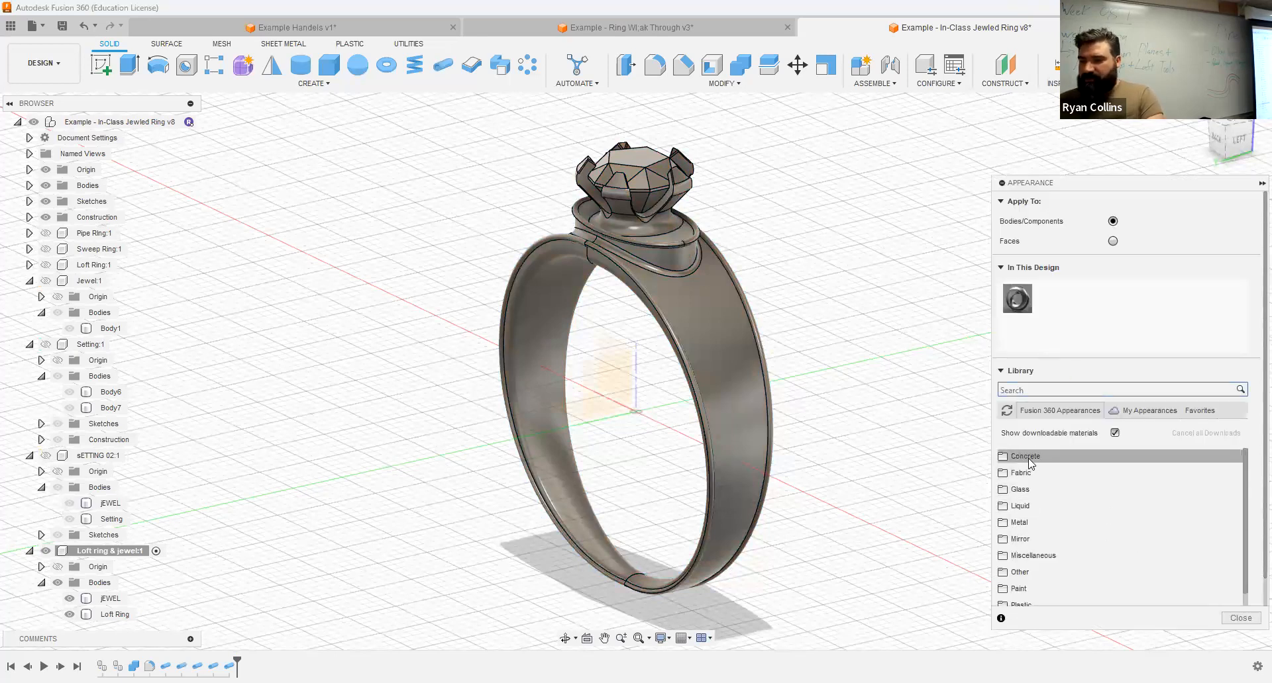
scroll(1096, 489, "down", 3)
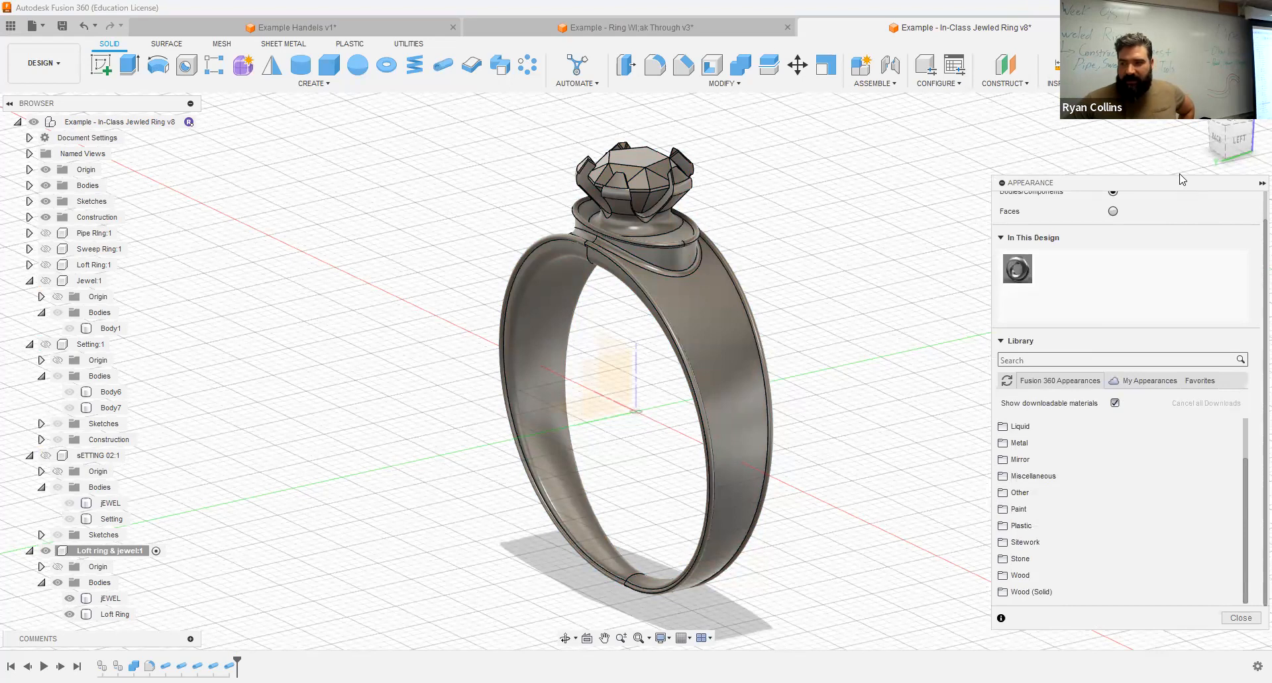
left_click_drag(1046, 183, 1003, 91)
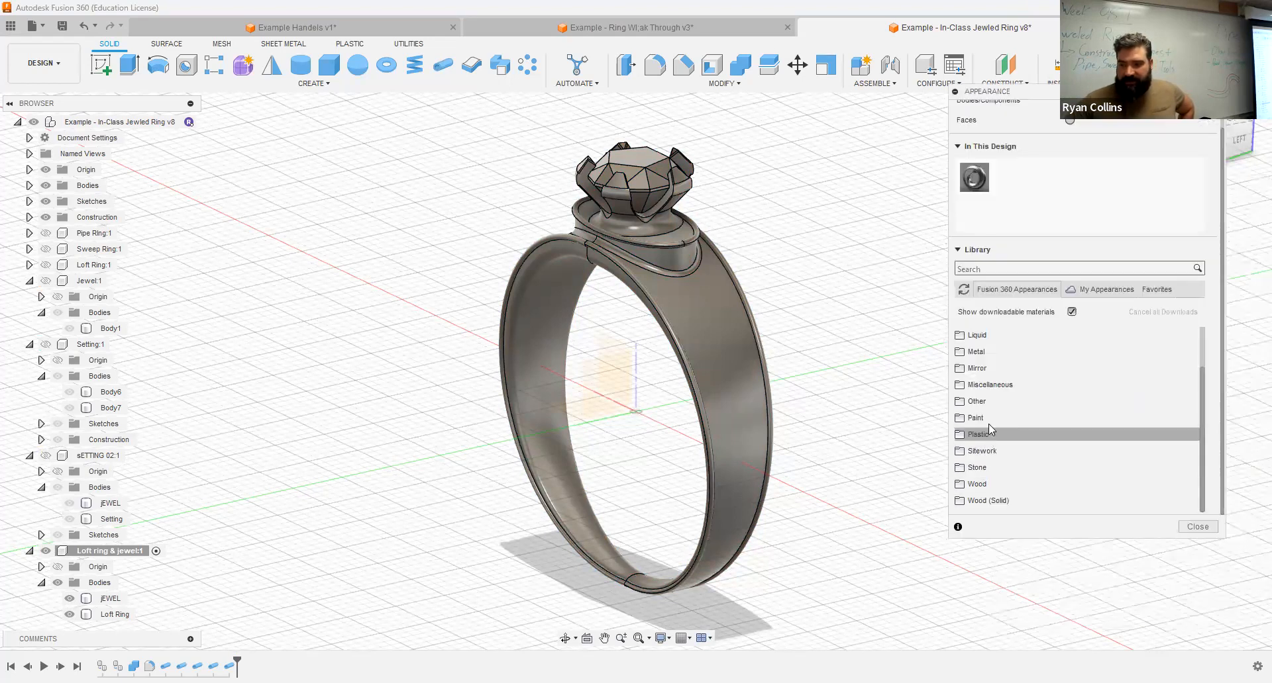
left_click(975, 352)
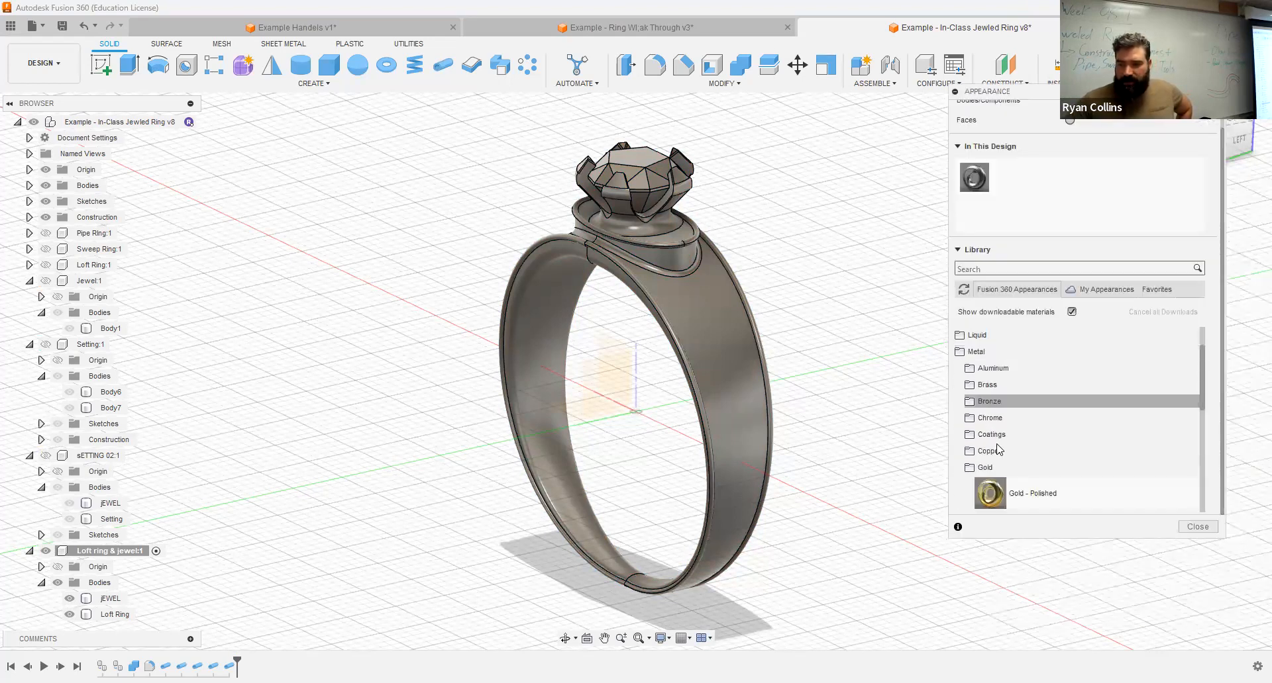
left_click_drag(990, 493, 669, 319)
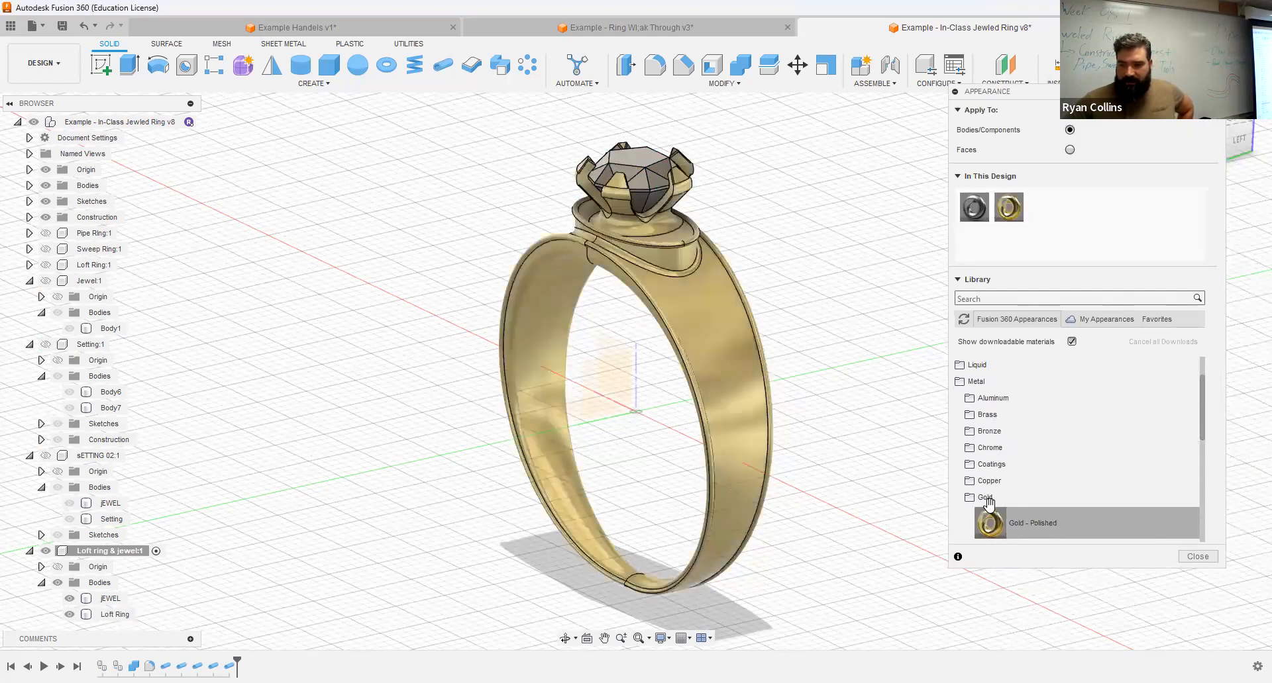
Step: Download the Black Oxide and Titanium Nitride coating appearances and apply Coating - Titanium Nitride to the ring body
left_click(998, 467)
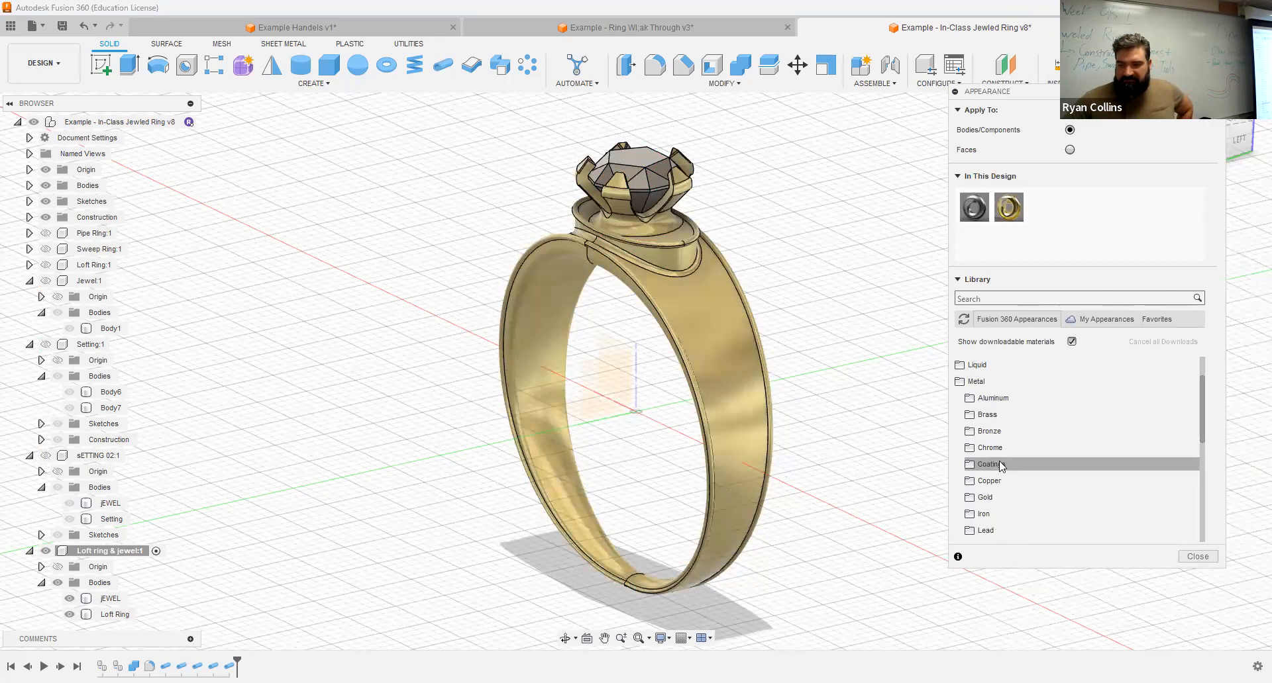
scroll(1068, 478, "down", 3)
scroll(1079, 509, "up", 3)
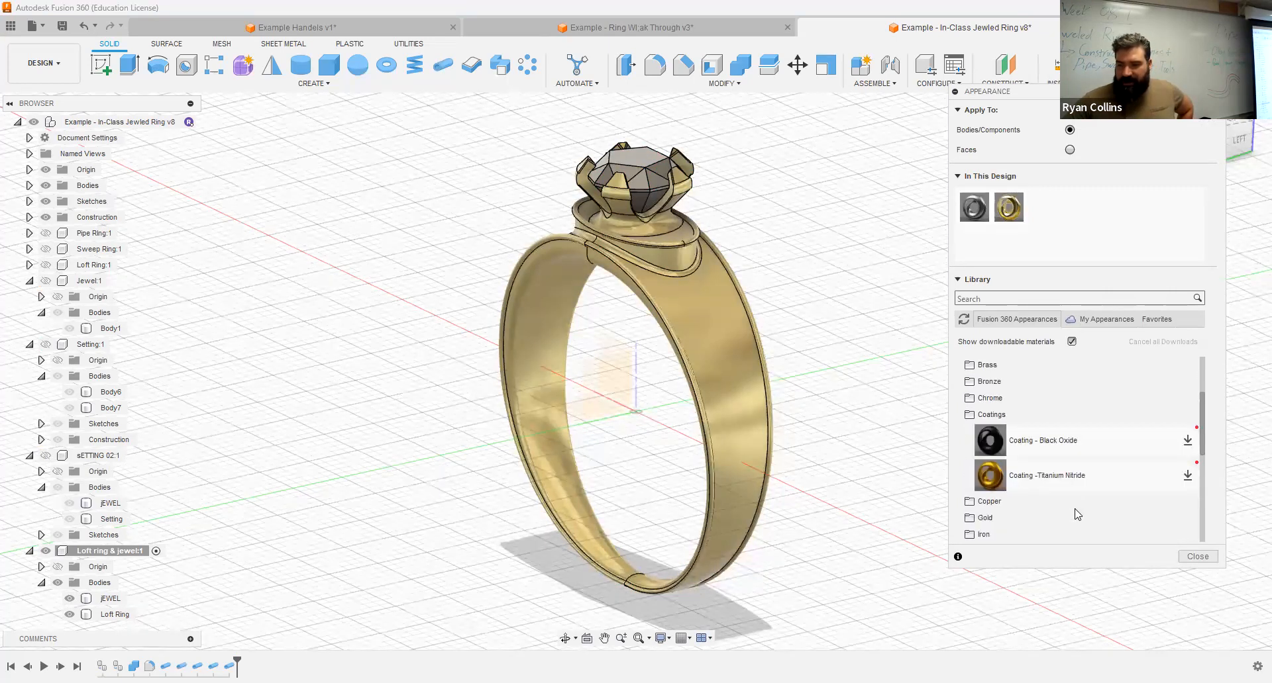
left_click(1190, 441)
left_click(1187, 476)
left_click_drag(990, 476, 727, 394)
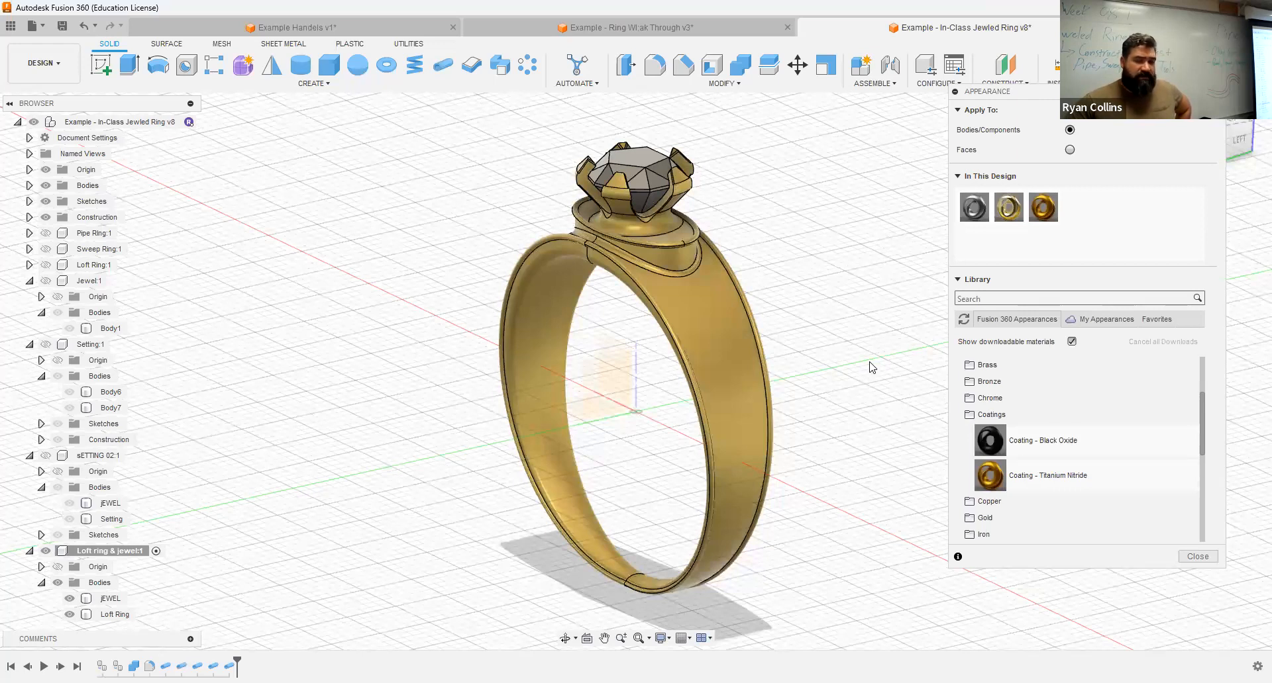
left_click(1110, 429)
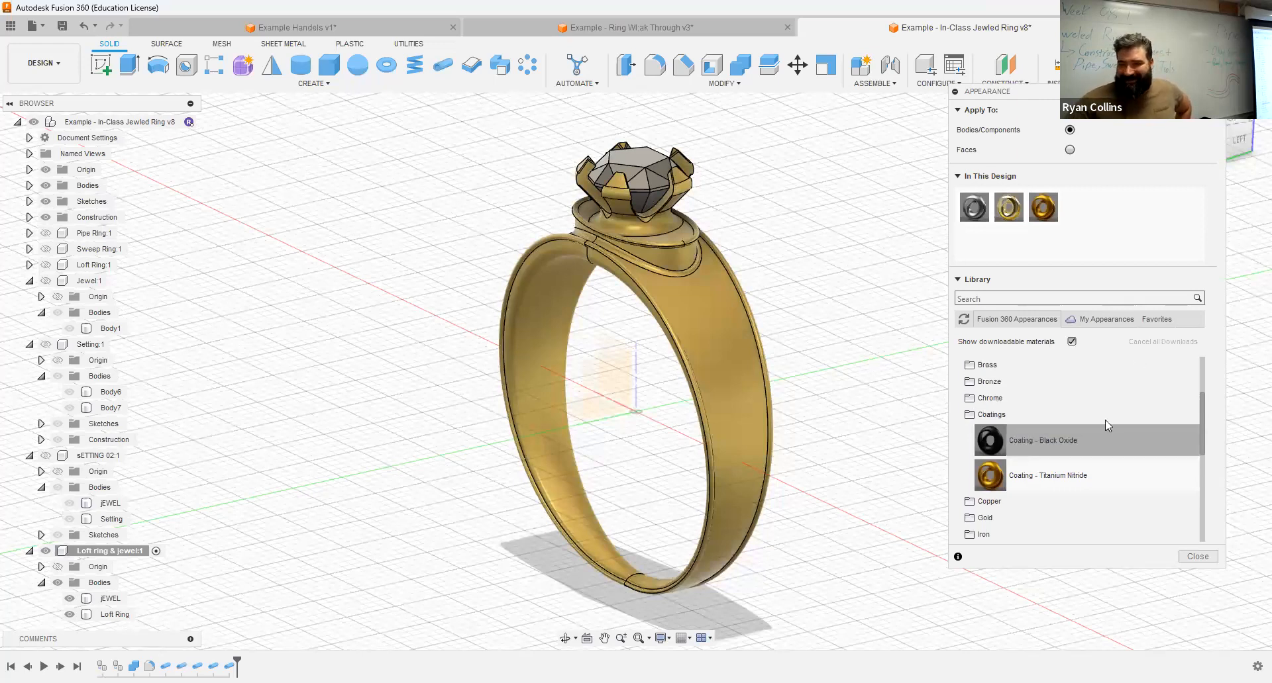
Step: Apply the smooth Glass (Red) appearance to the jewel and finish assigning appearances
scroll(1012, 463, "up", 3)
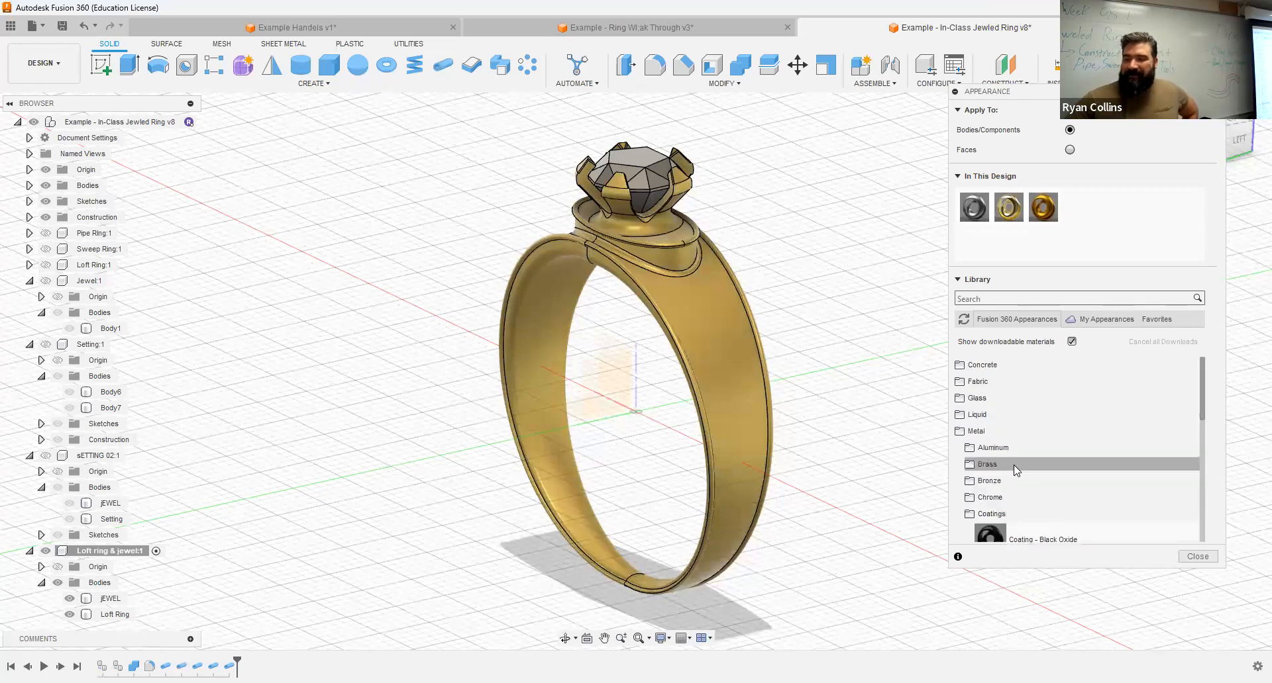
left_click(972, 432)
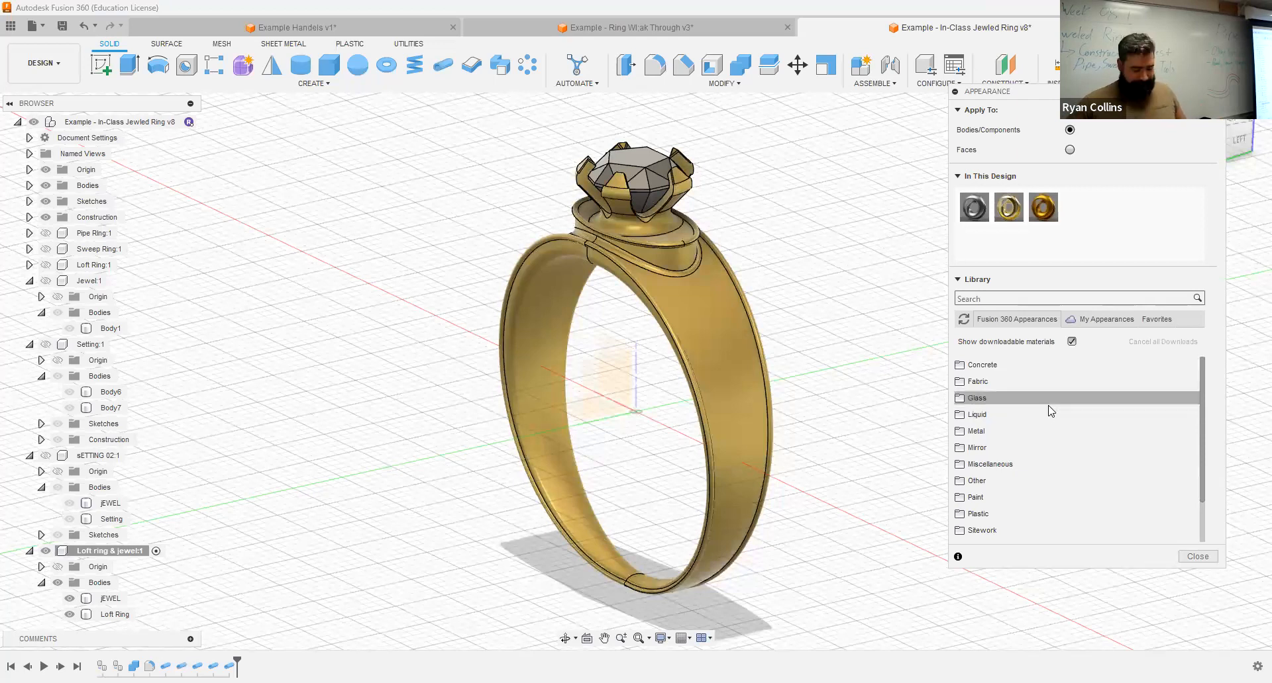
left_click(997, 400)
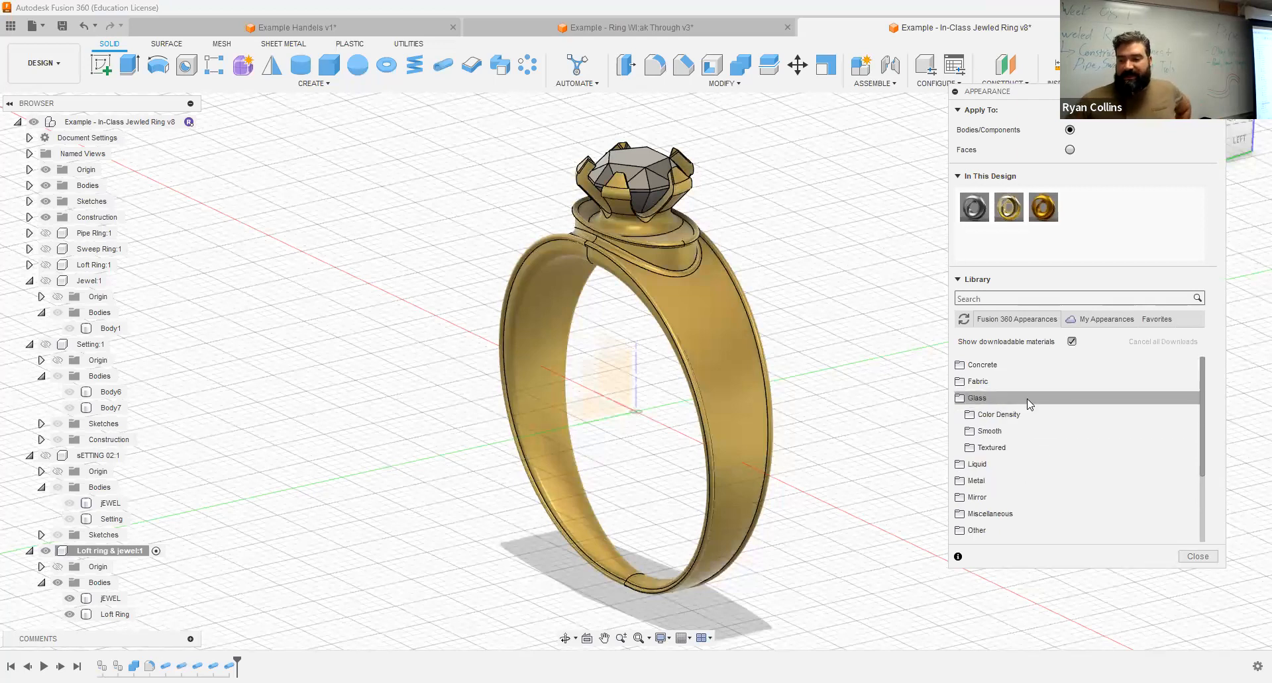
left_click(993, 432)
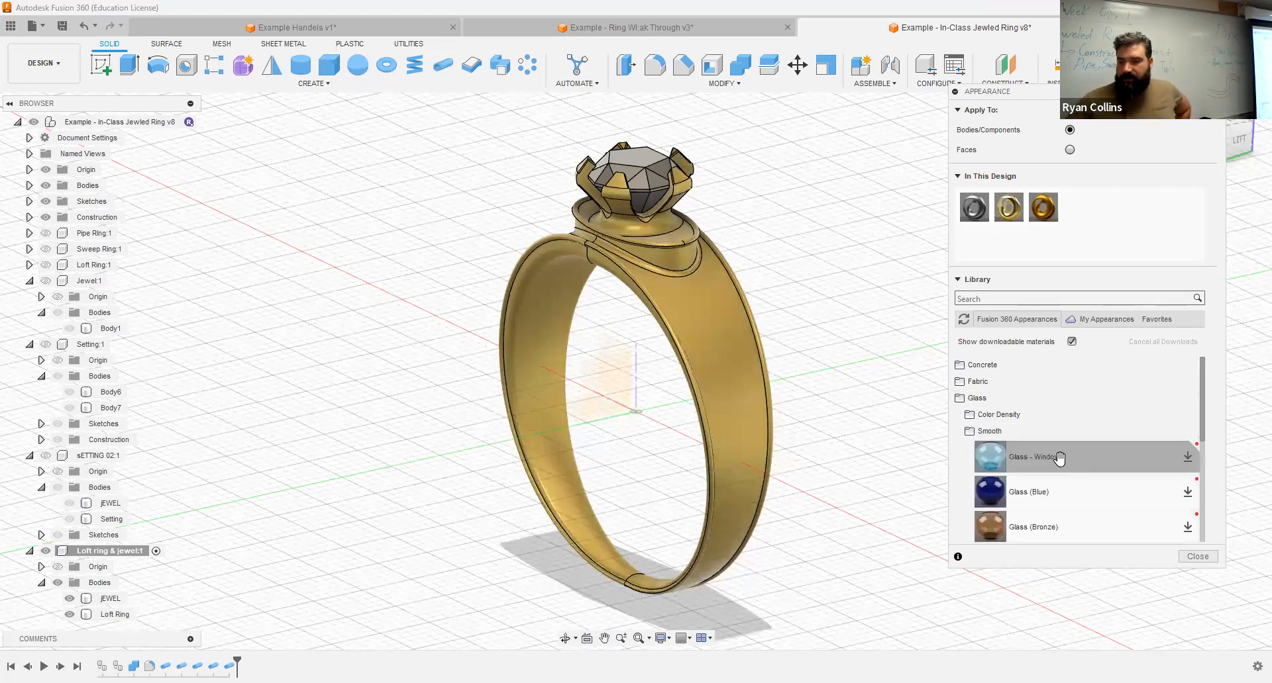
scroll(1066, 490, "down", 3)
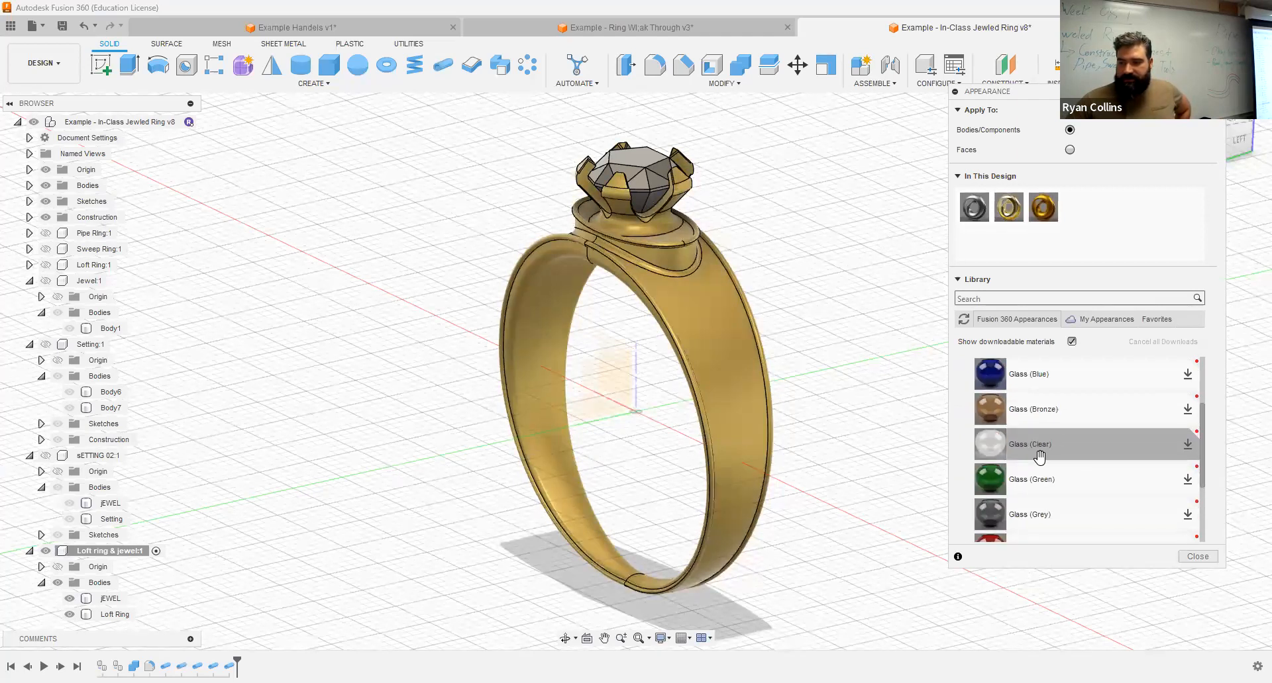
scroll(1033, 463, "down", 3)
left_click_drag(1023, 444, 637, 163)
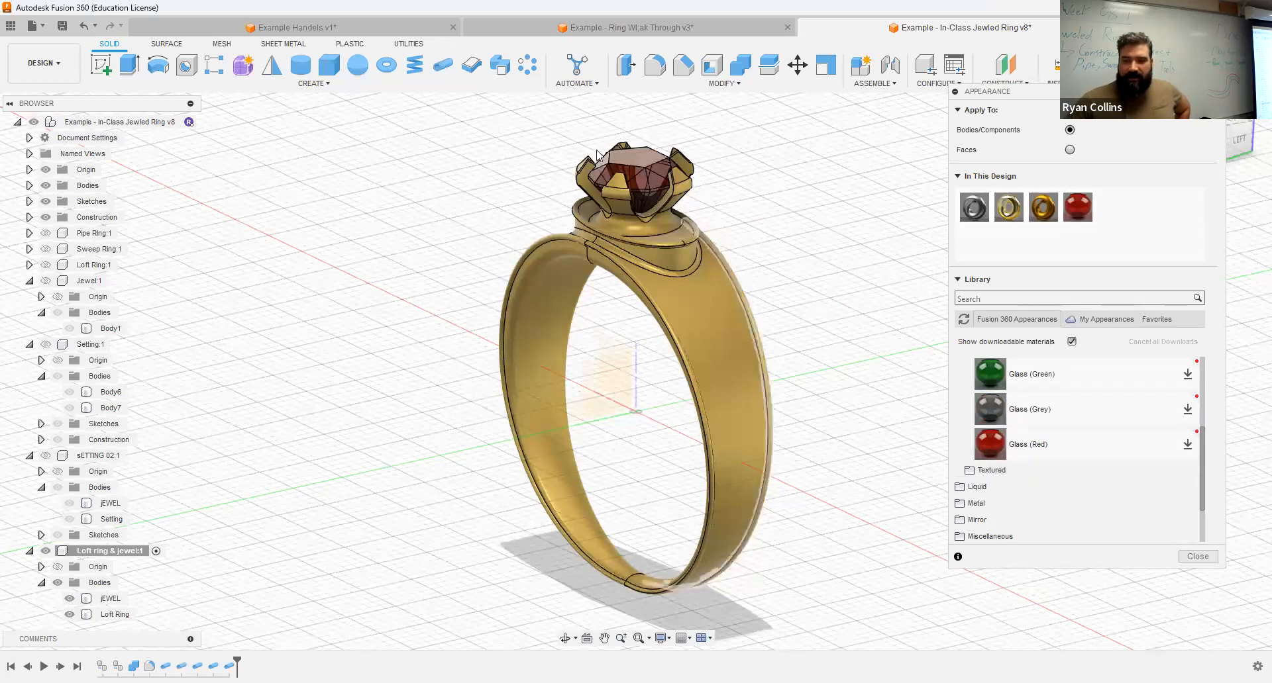
left_click(648, 185)
left_click(905, 277)
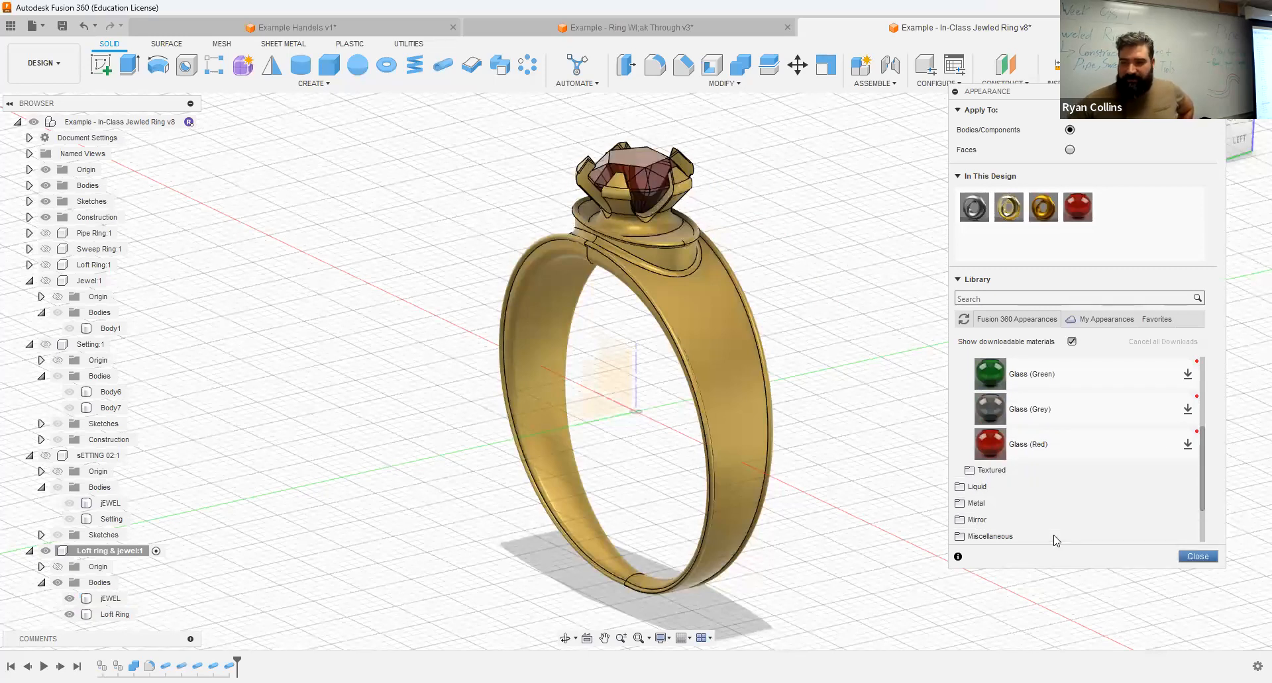
key("Escape")
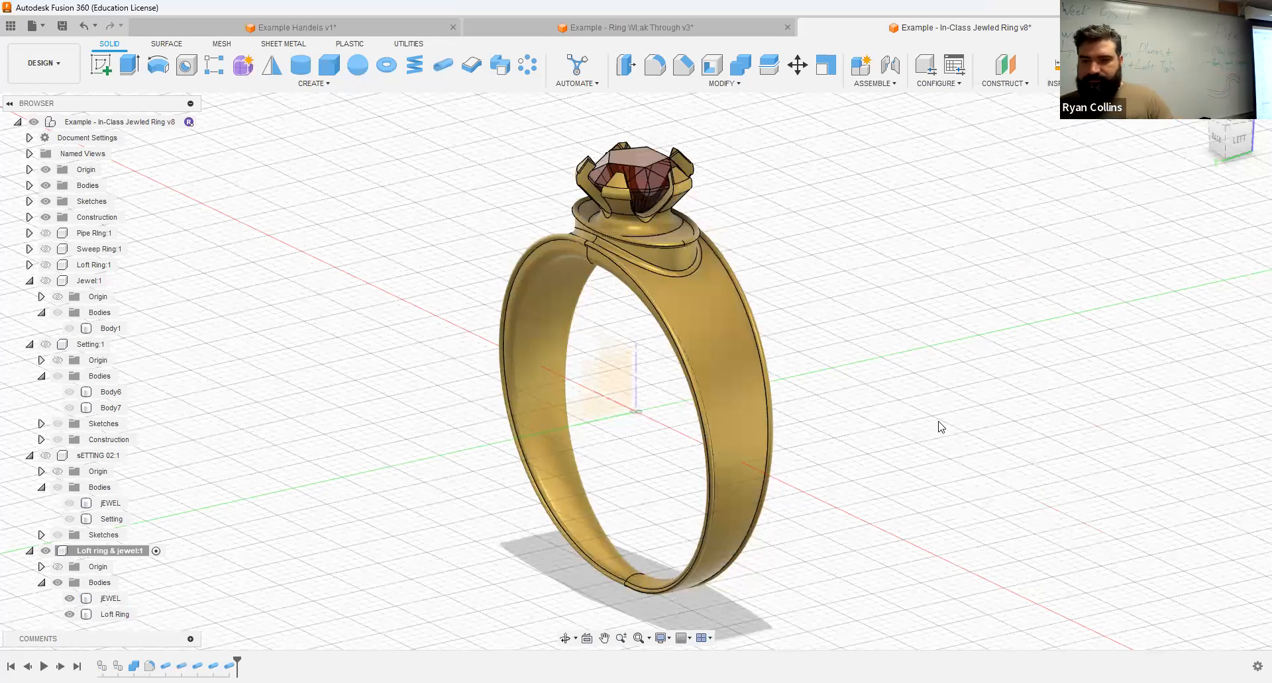
Step: Save the design as a new version with the description "Ring"
key("ctrl+s")
type("Ring")
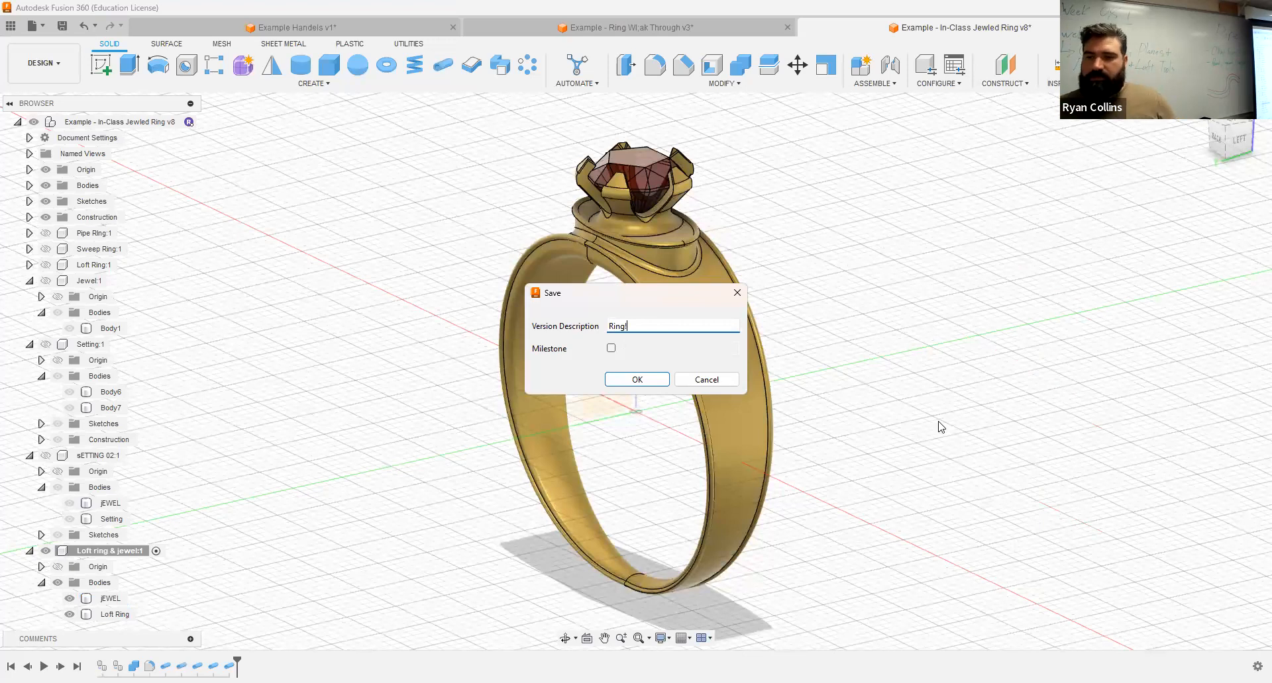
key("Return")
scroll(870, 375, "down", 2)
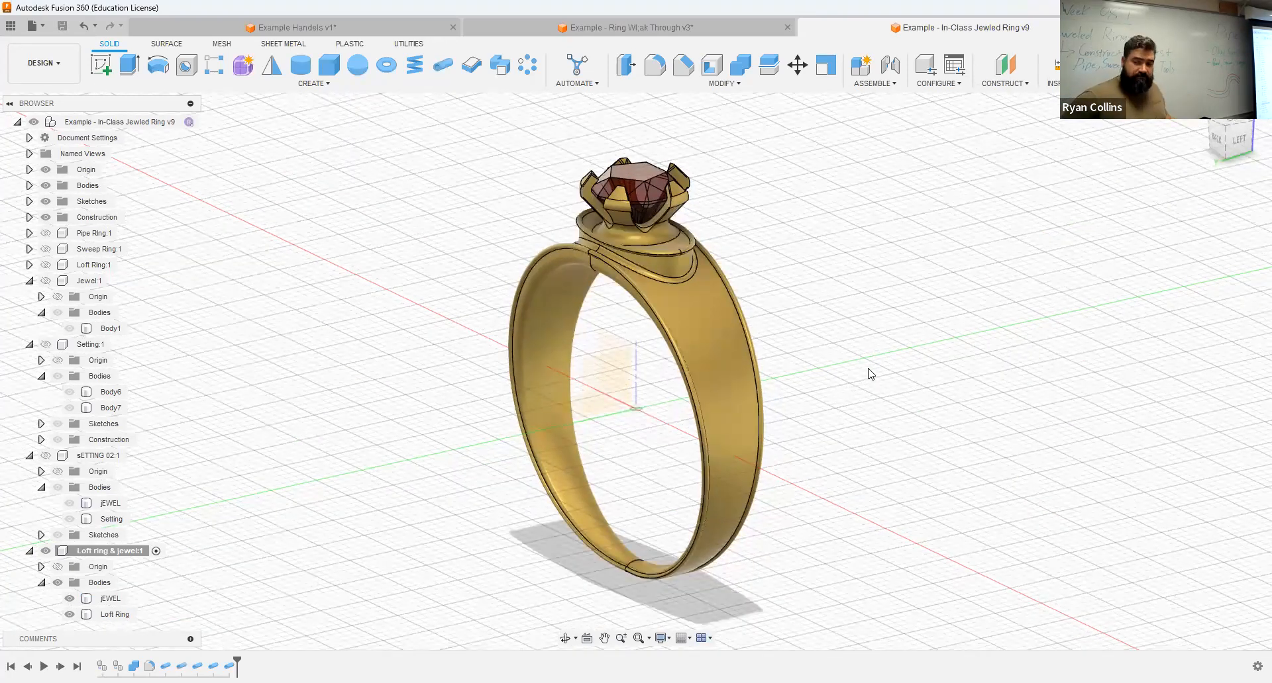